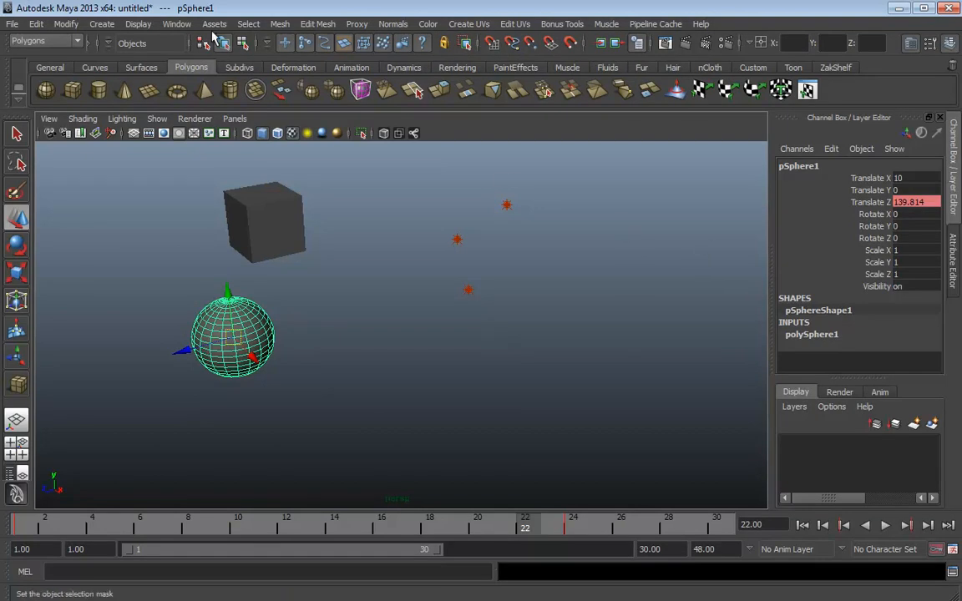
# - Start a new scene without saving the current one and show the perspective view's grid
pyautogui.click(14, 25)
pyautogui.click(25, 45)
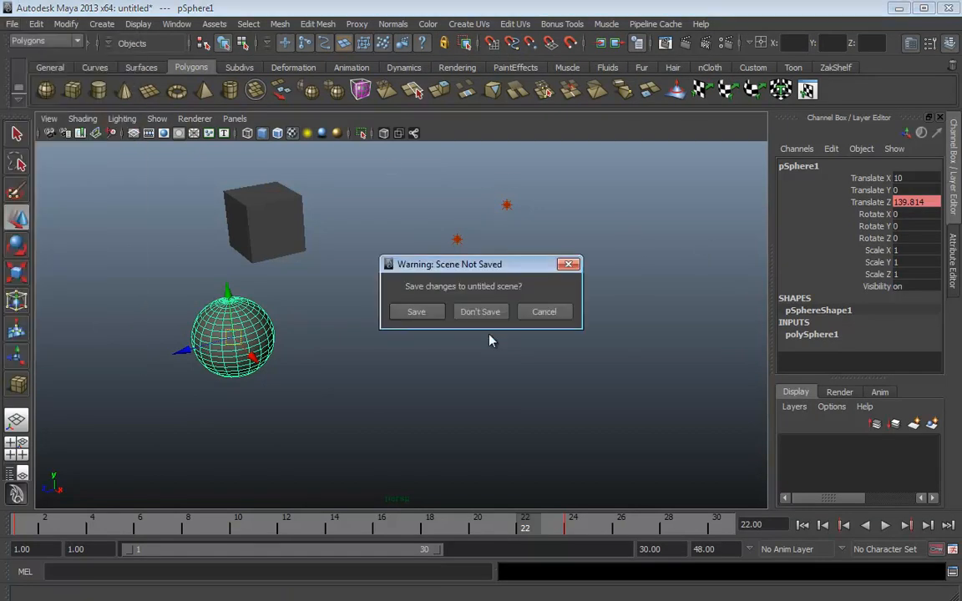
pyautogui.click(491, 312)
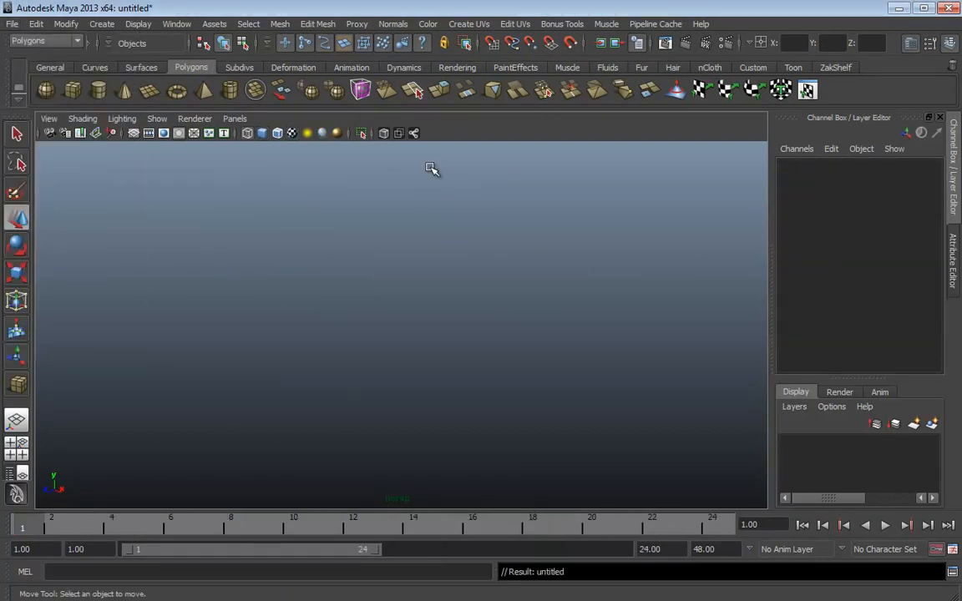
pyautogui.click(135, 134)
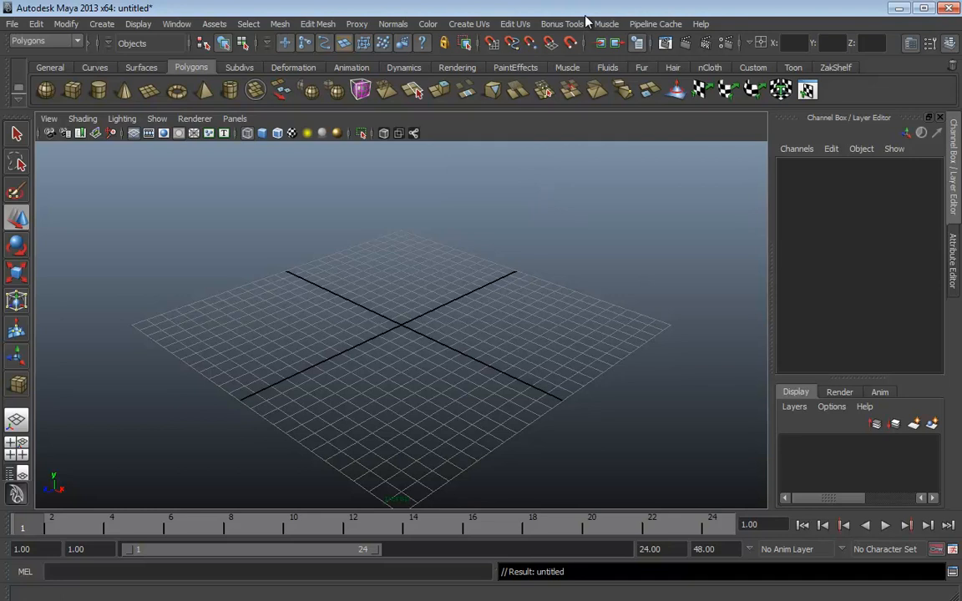
# - Hide all UI elements around the perspective view
pyautogui.press('space')
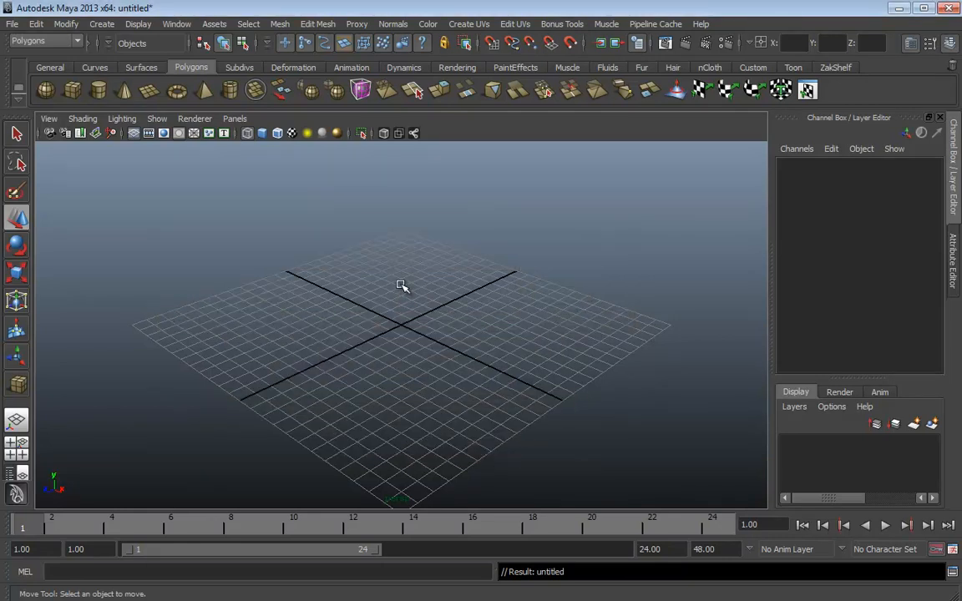
pyautogui.click(136, 24)
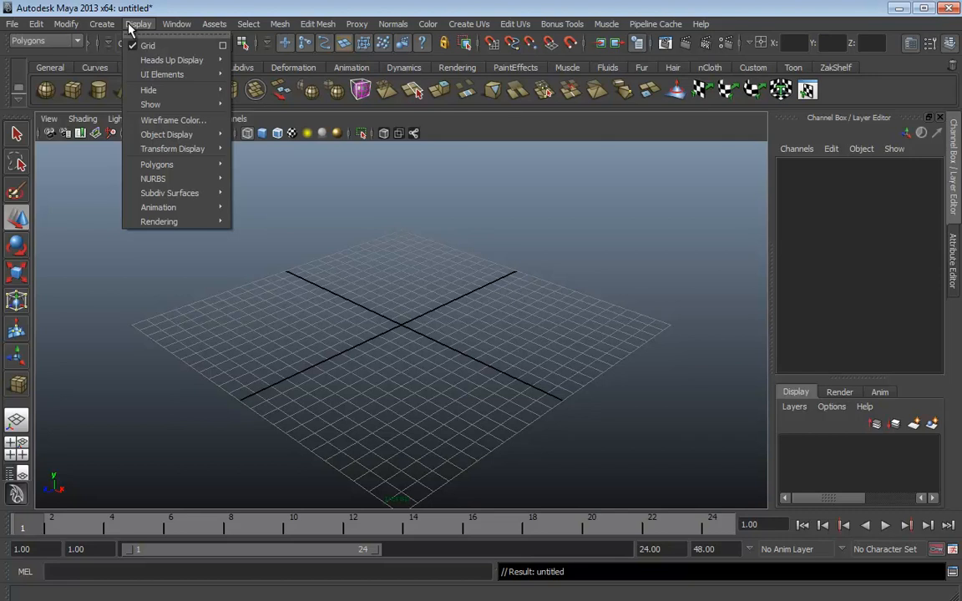
pyautogui.moveTo(145, 76)
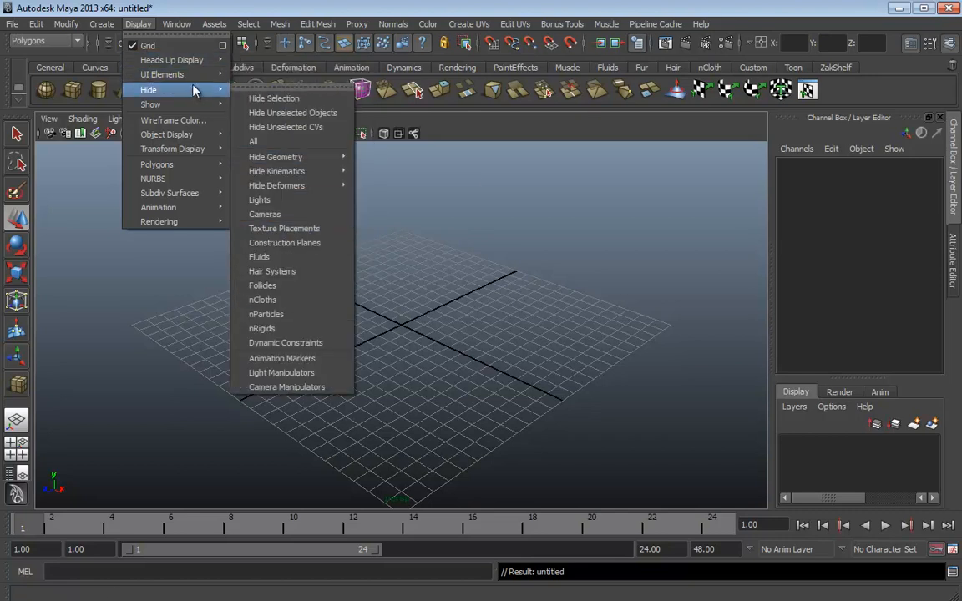
pyautogui.click(265, 258)
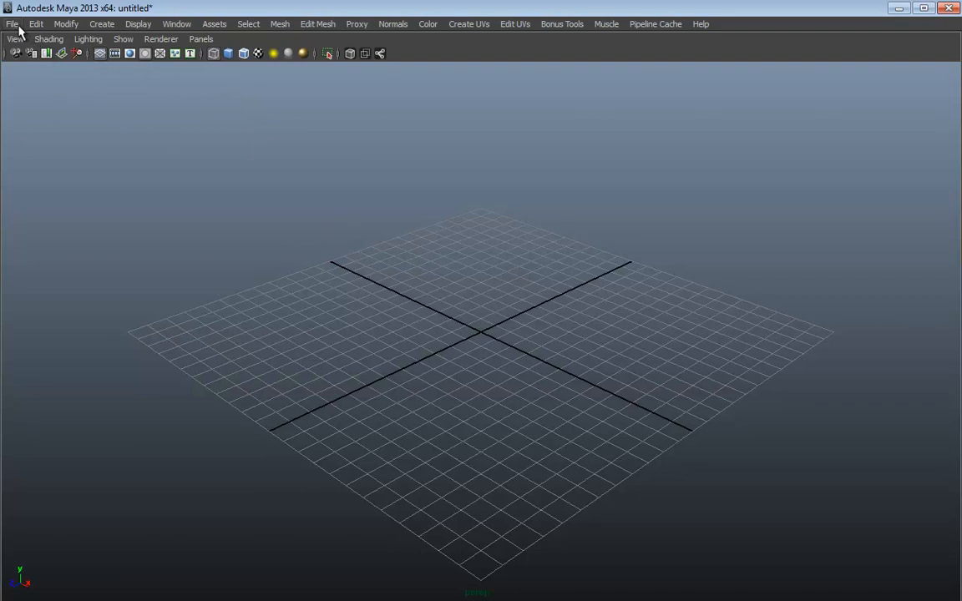
# - Disable the main and panel menubars, the panel toolbar, and the main window and Script Editor title bars in the Preferences, and save
pyautogui.click(177, 25)
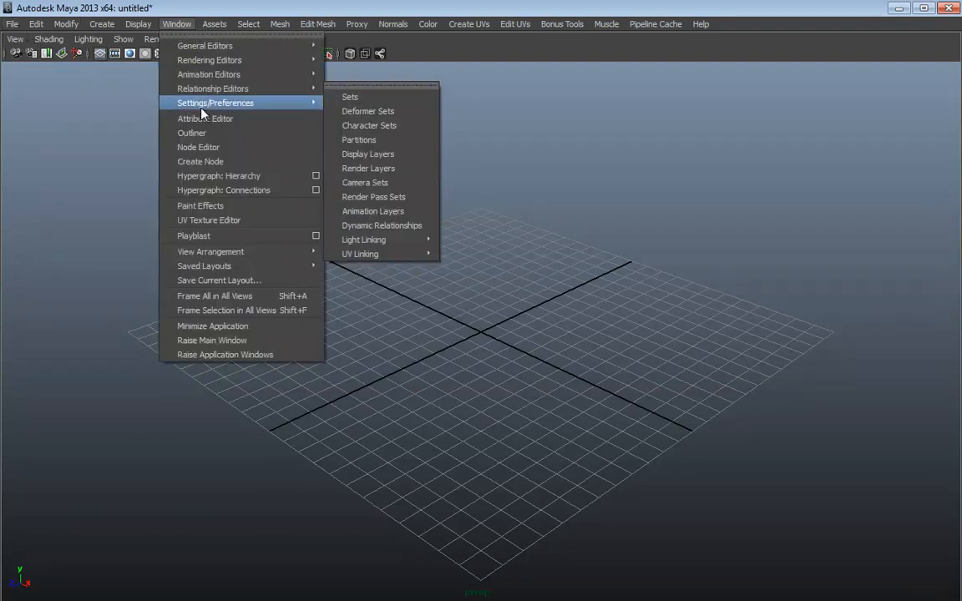
pyautogui.moveTo(204, 103)
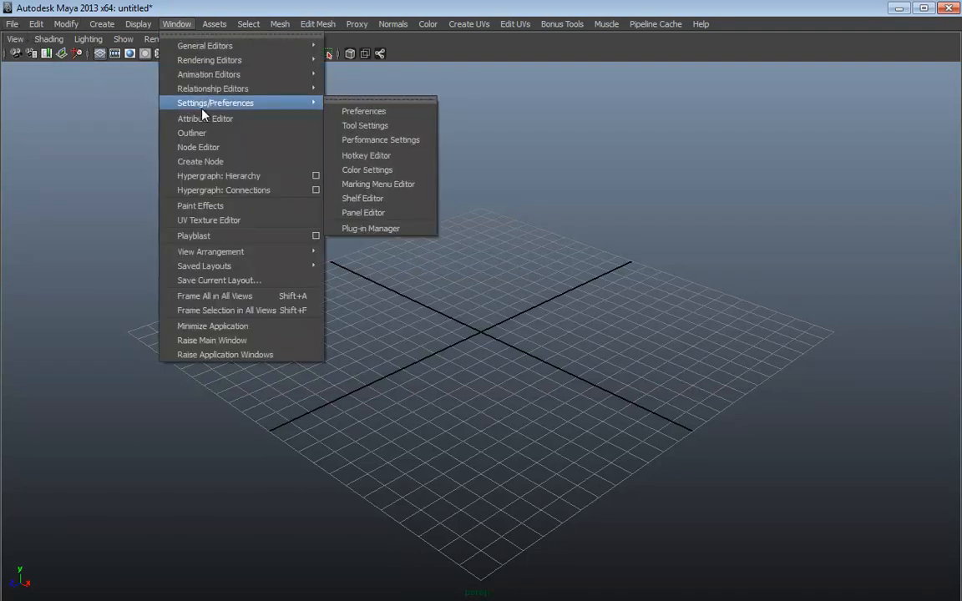
pyautogui.click(365, 113)
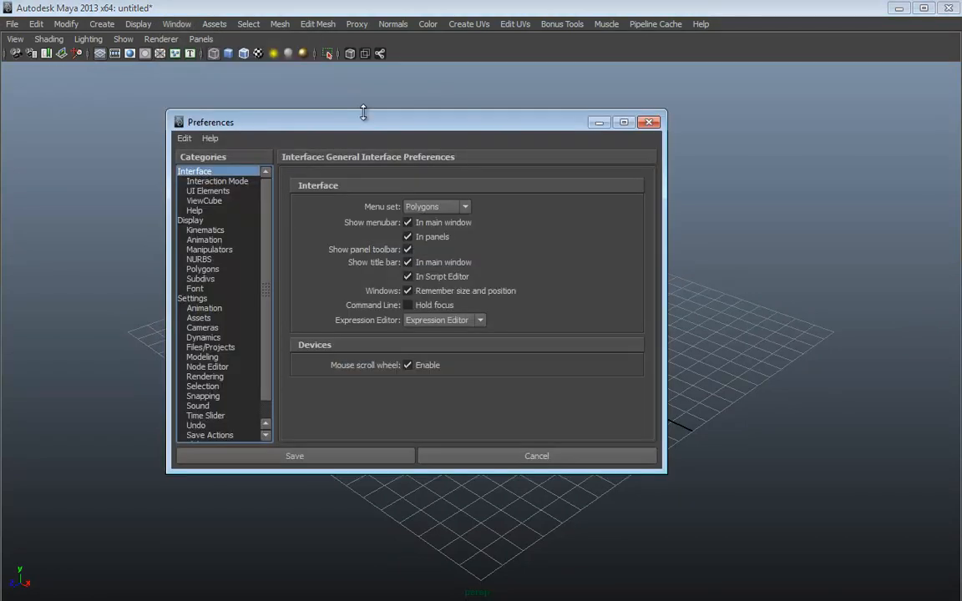
pyautogui.click(407, 223)
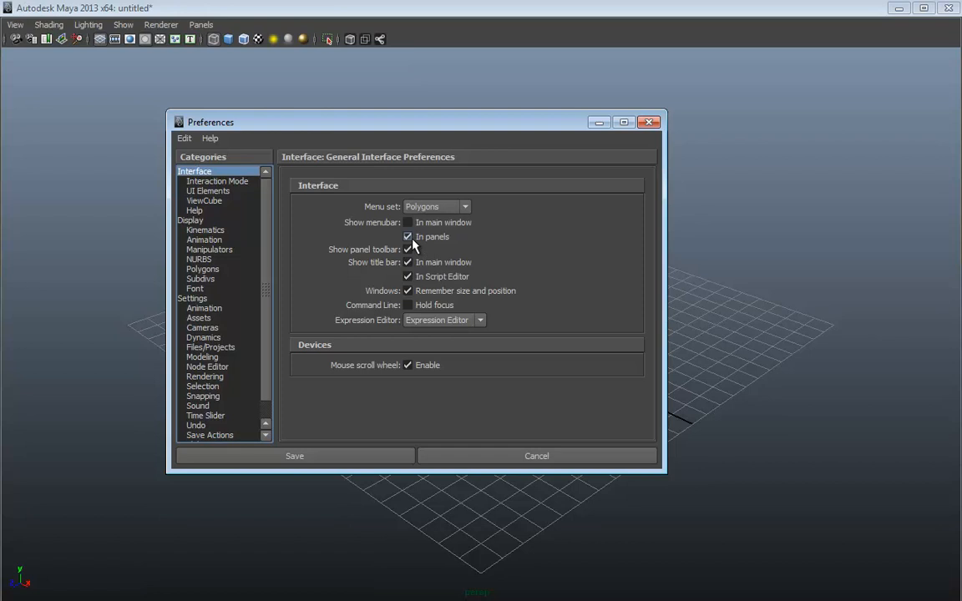
pyautogui.click(408, 237)
pyautogui.click(407, 250)
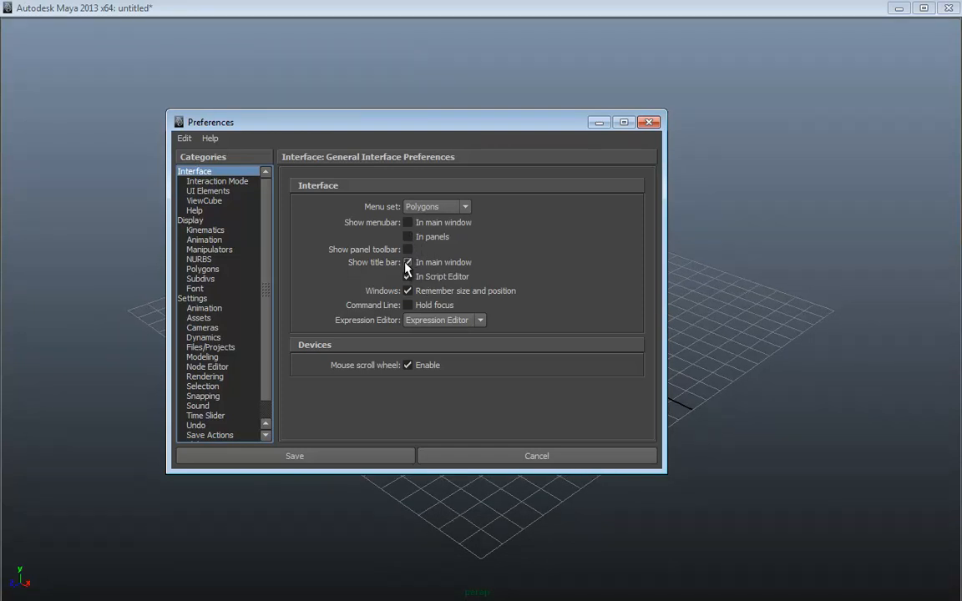
pyautogui.click(407, 263)
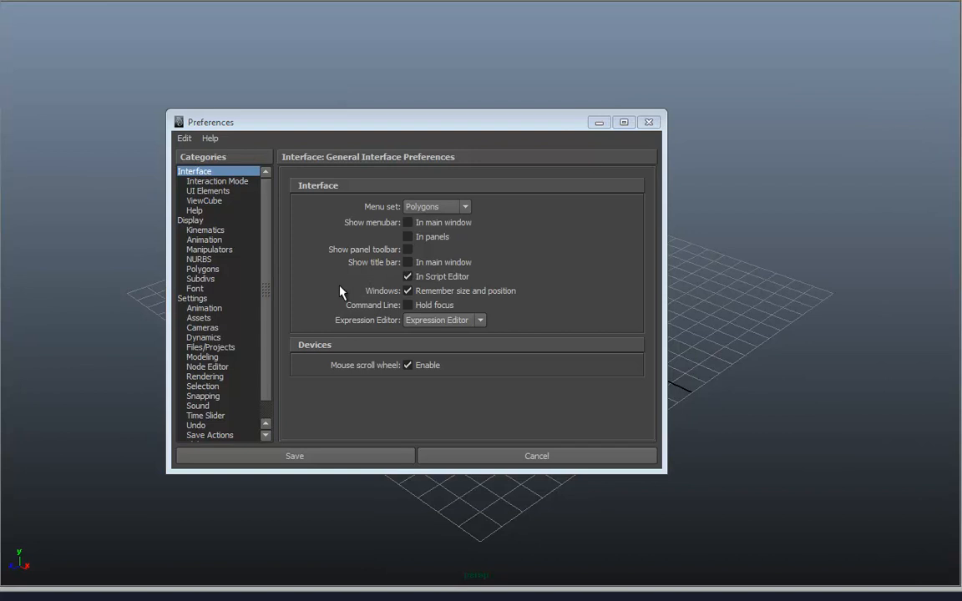
pyautogui.click(408, 277)
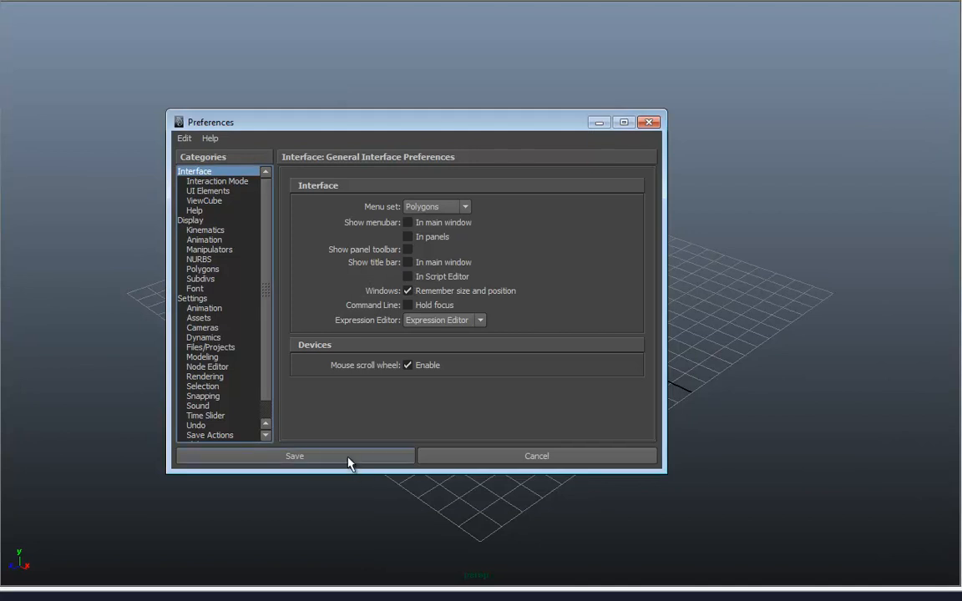
pyautogui.click(303, 457)
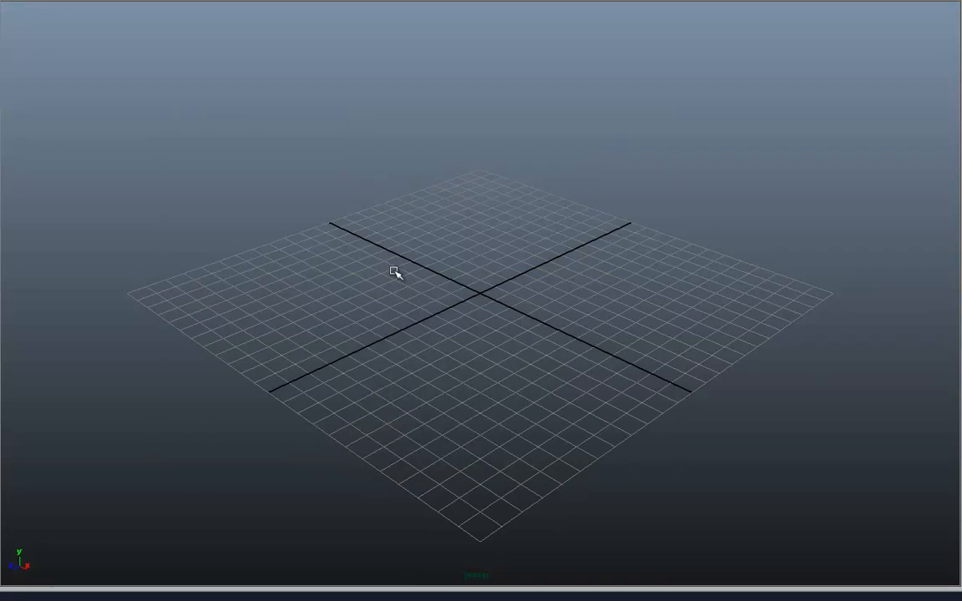
# - Create a polygon plane from the hotbox that extends beyond the grid on all sides
pyautogui.keyDown('alt'); pyautogui.moveTo(511, 309); pyautogui.dragTo(481, 302); pyautogui.keyUp('alt')
pyautogui.press('space')
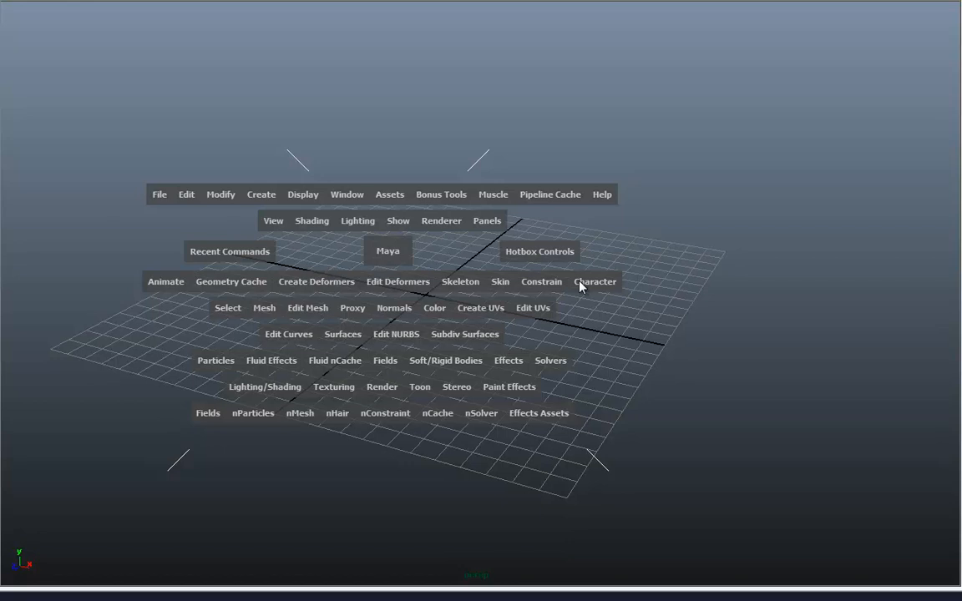
pyautogui.click(268, 197)
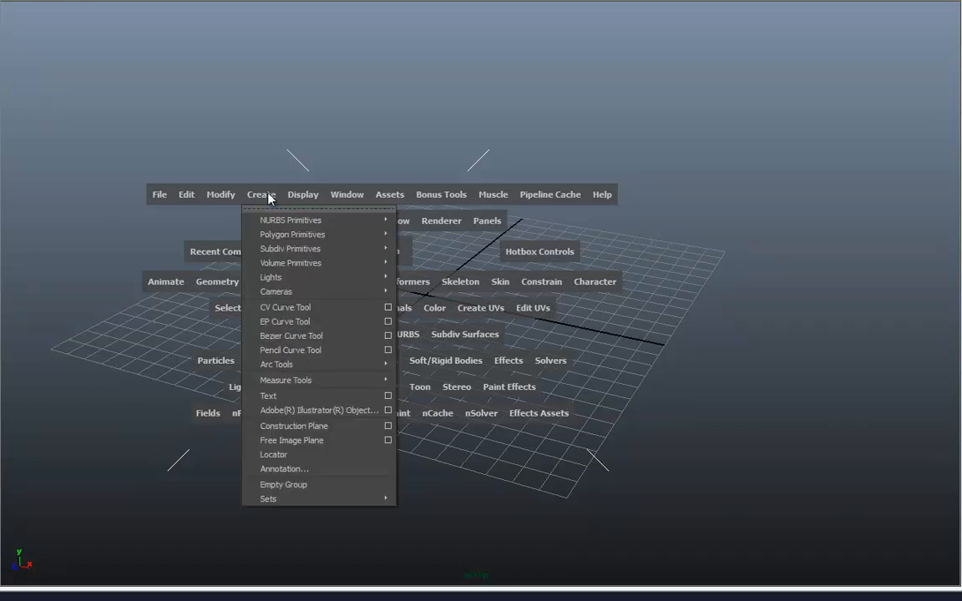
pyautogui.moveTo(278, 237)
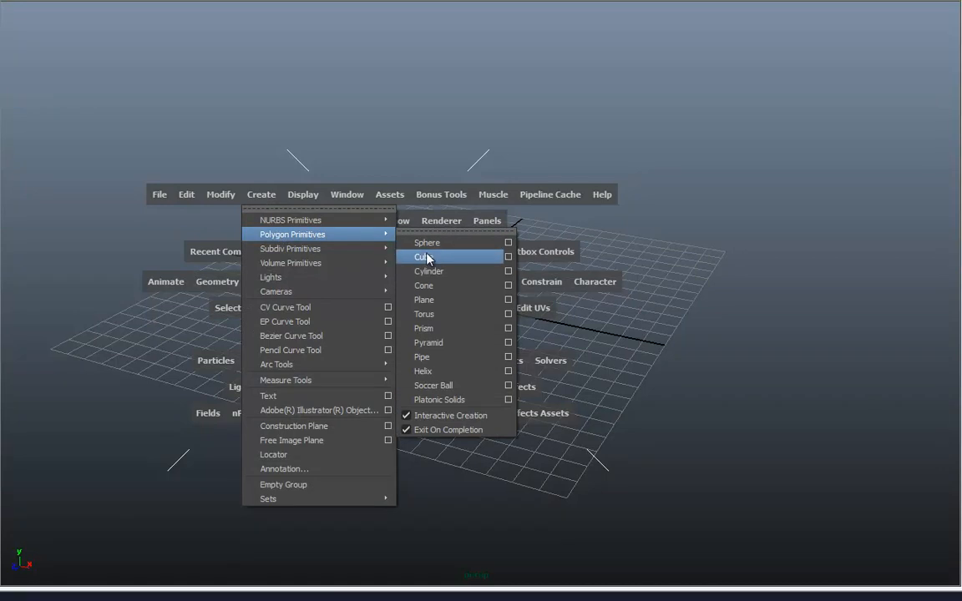
pyautogui.click(423, 301)
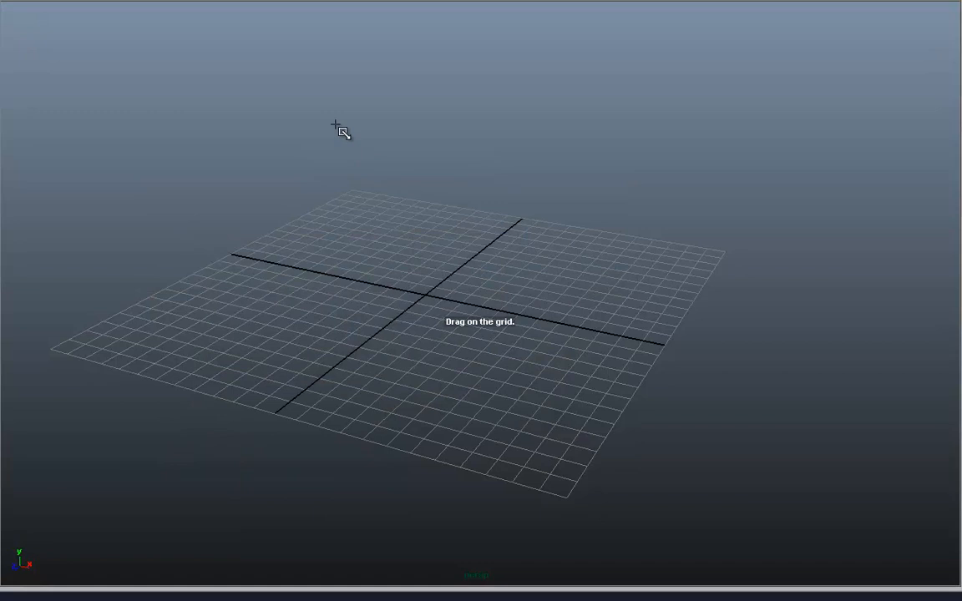
pyautogui.moveTo(312, 111)
pyautogui.mouseDown()
pyautogui.moveTo(384, 239)
pyautogui.moveTo(586, 498)
pyautogui.moveTo(643, 560)
pyautogui.moveTo(648, 552)
pyautogui.mouseUp()
# - Shade the view and move the plane close to the grid's origin, at about X 0.095 and Z 0.135
pyautogui.press('5')
pyautogui.keyDown('alt'); pyautogui.moveTo(613, 455); pyautogui.dragTo(399, 378, button='right'); pyautogui.keyUp('alt')
pyautogui.keyDown('alt'); pyautogui.moveTo(399, 379); pyautogui.dragTo(565, 365); pyautogui.keyUp('alt')
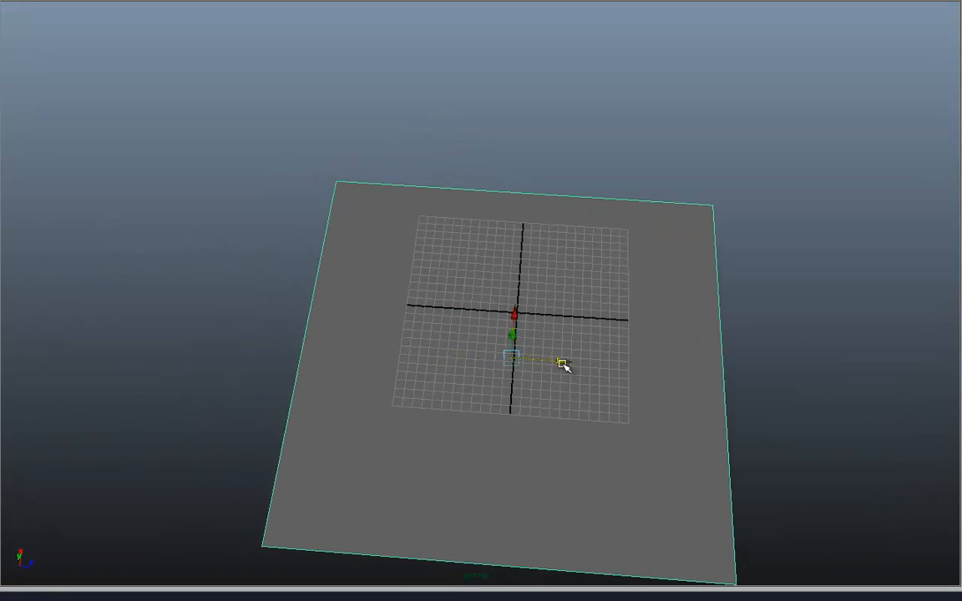
pyautogui.moveTo(515, 314); pyautogui.dragTo(519, 270)
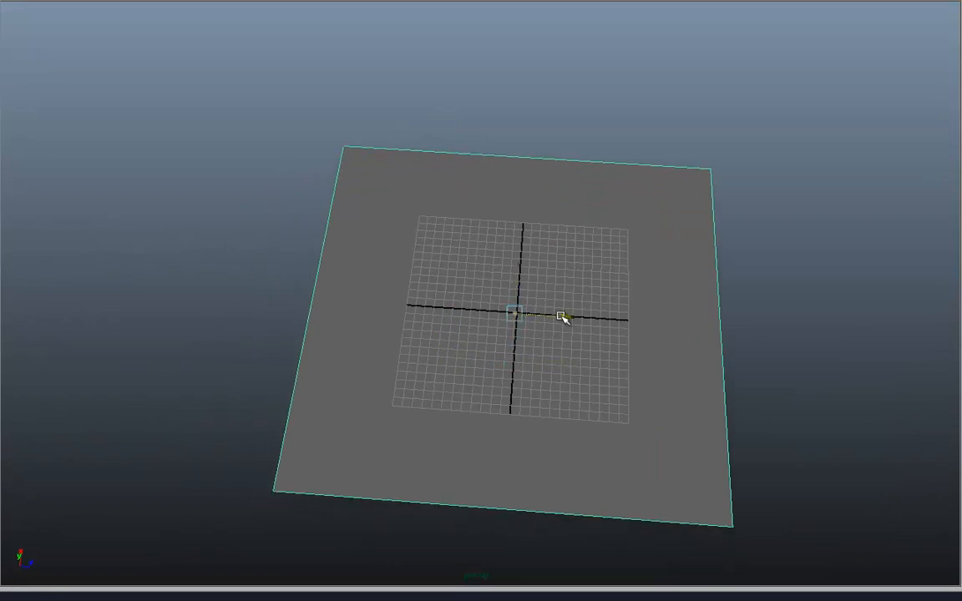
pyautogui.moveTo(563, 317); pyautogui.dragTo(567, 317)
pyautogui.moveTo(524, 271); pyautogui.dragTo(494, 301)
pyautogui.keyDown('alt'); pyautogui.moveTo(495, 300); pyautogui.dragTo(636, 320, button='right'); pyautogui.keyUp('alt')
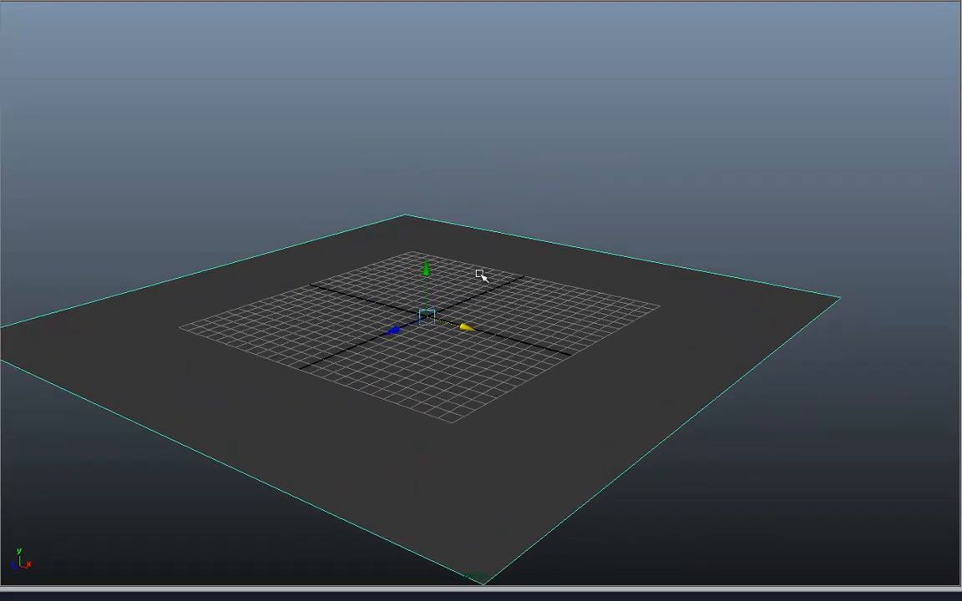
# - Show all UI elements again from the hotbox and close the Tool Settings
pyautogui.press('space')
pyautogui.keyDown('alt'); pyautogui.moveTo(481, 276); pyautogui.dragTo(310, 237, button='right'); pyautogui.keyUp('alt')
pyautogui.press('space')
pyautogui.press('space')
pyautogui.press('space')
pyautogui.click(302, 177)
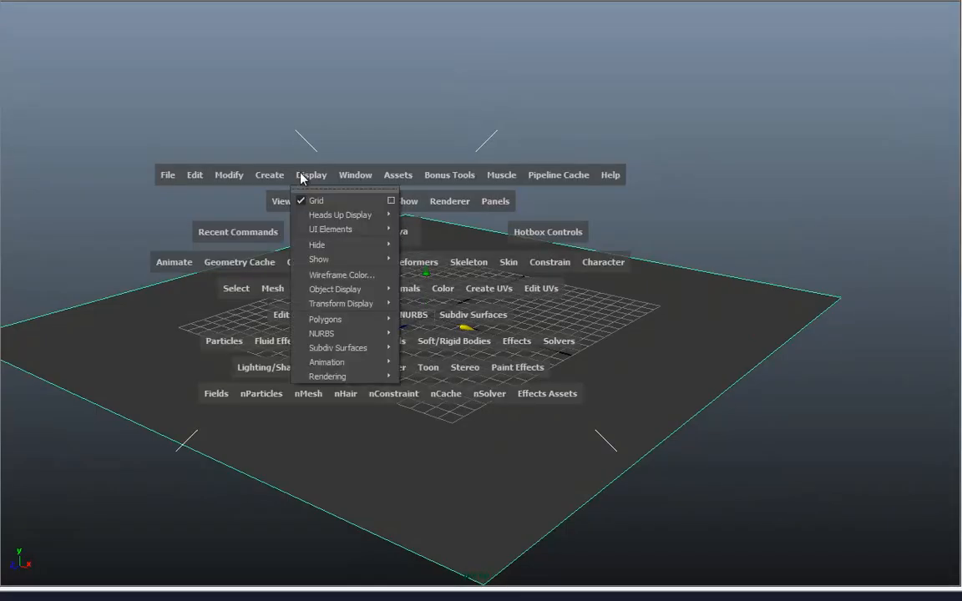
pyautogui.moveTo(307, 231)
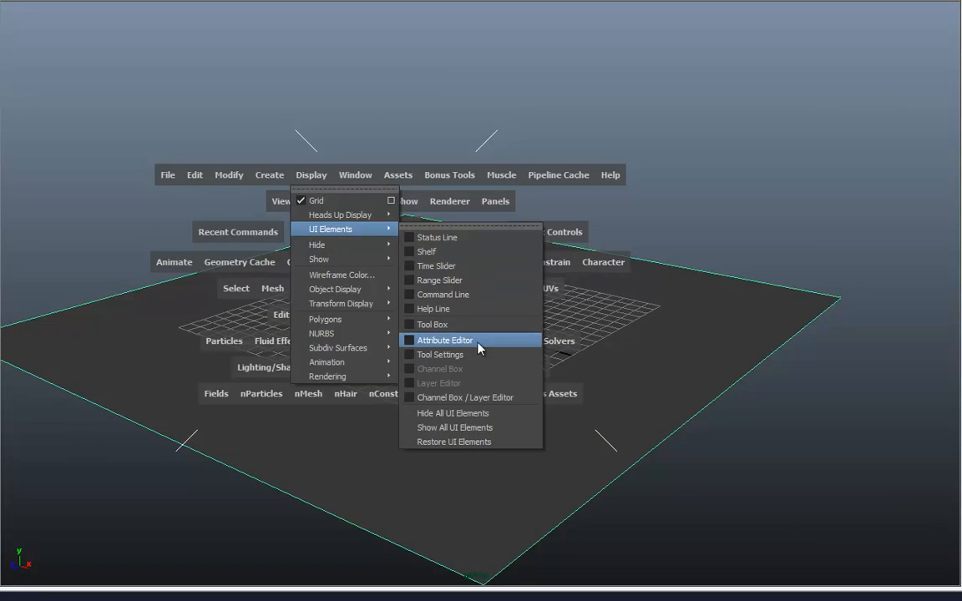
pyautogui.click(462, 428)
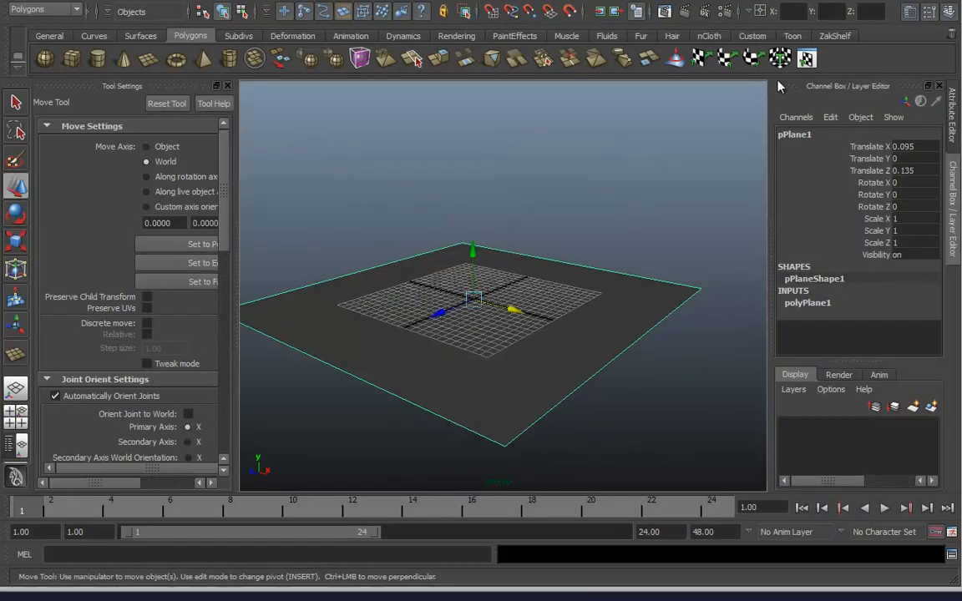
pyautogui.click(931, 14)
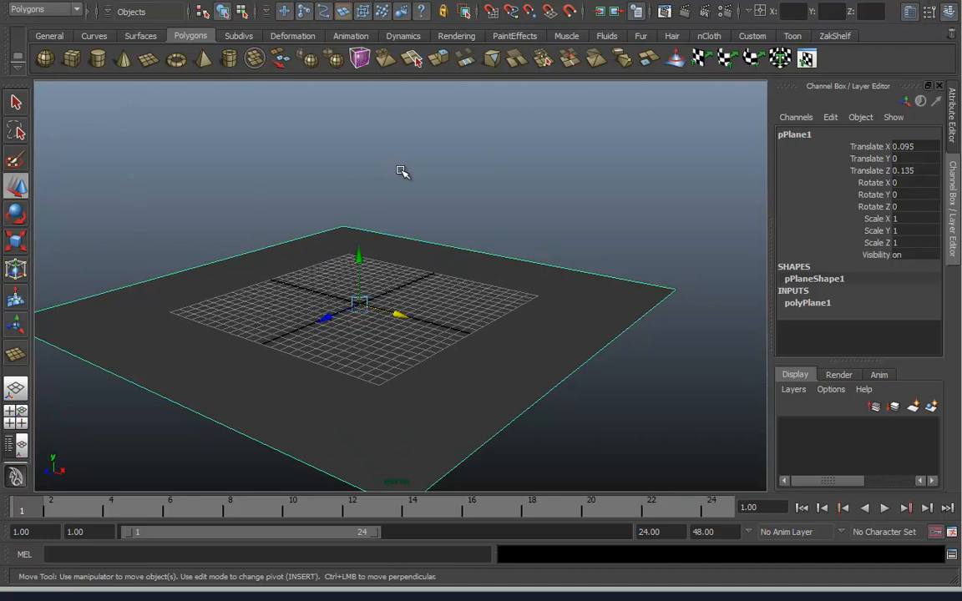
# - Enable the main window and panel menubars, the panel toolbar, and the main window title bar in the Preferences, and save
pyautogui.press('space')
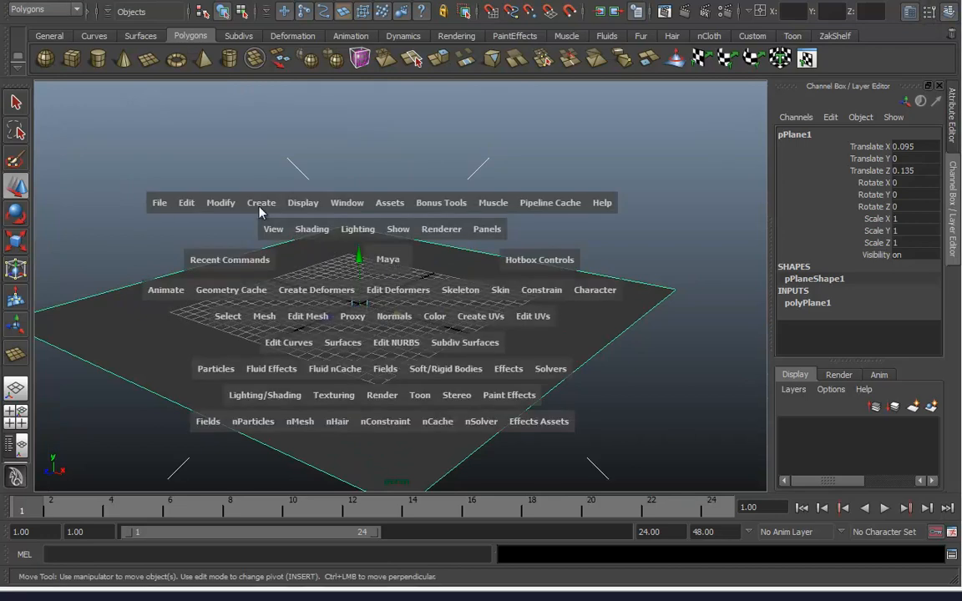
pyautogui.click(347, 205)
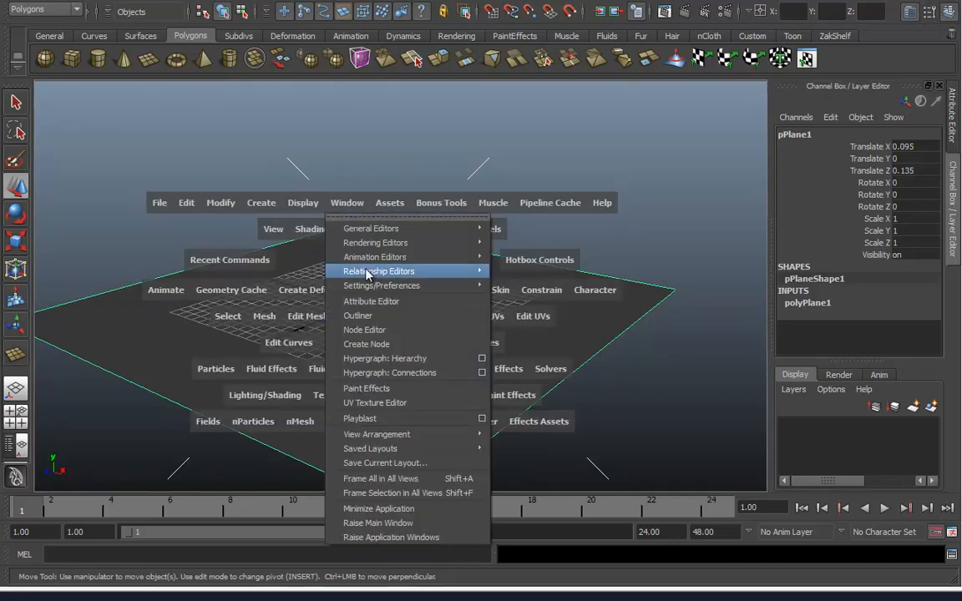
pyautogui.moveTo(384, 286)
pyautogui.click(543, 294)
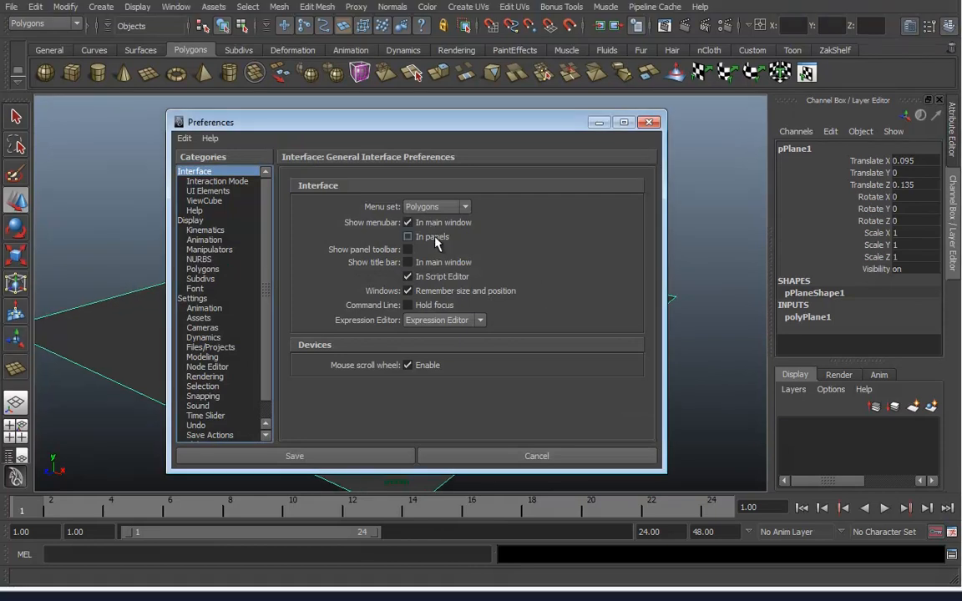
pyautogui.click(407, 236)
pyautogui.click(407, 249)
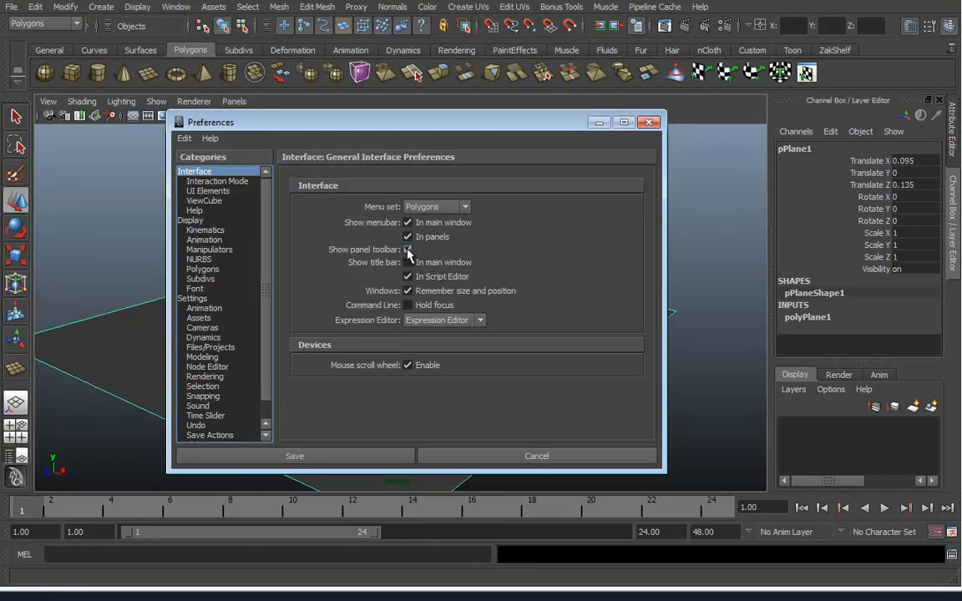
pyautogui.click(407, 262)
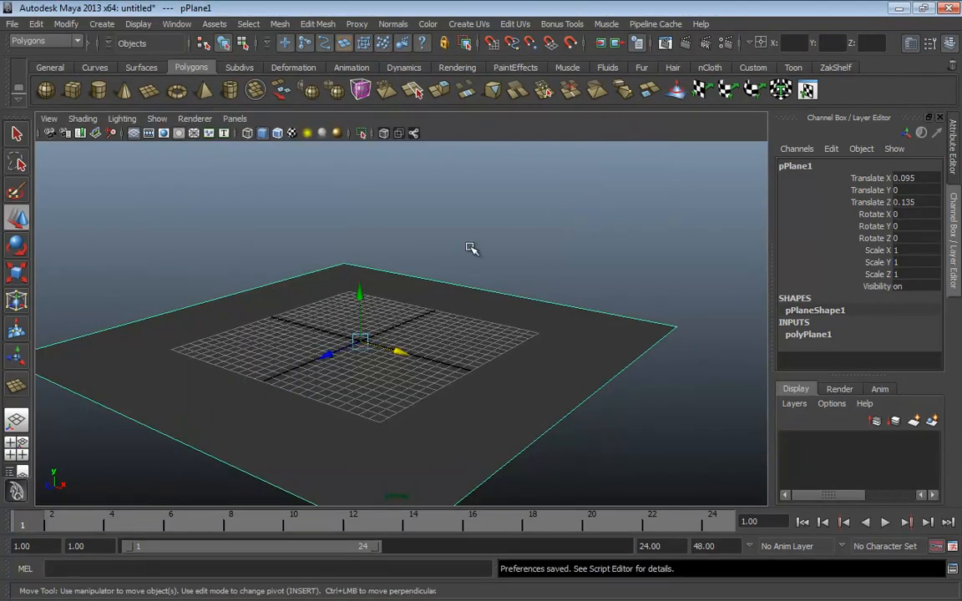
# - Deselect and reselect the plane to examine its name and attributes in the Channel Box
pyautogui.keyDown('alt'); pyautogui.moveTo(401, 276); pyautogui.dragTo(416, 268, button='middle'); pyautogui.keyUp('alt')
pyautogui.keyDown('alt'); pyautogui.moveTo(416, 268); pyautogui.dragTo(512, 281); pyautogui.keyUp('alt')
pyautogui.keyDown('alt'); pyautogui.moveTo(511, 281); pyautogui.dragTo(498, 272, button='middle'); pyautogui.keyUp('alt')
pyautogui.scroll(-1, 501, 273)
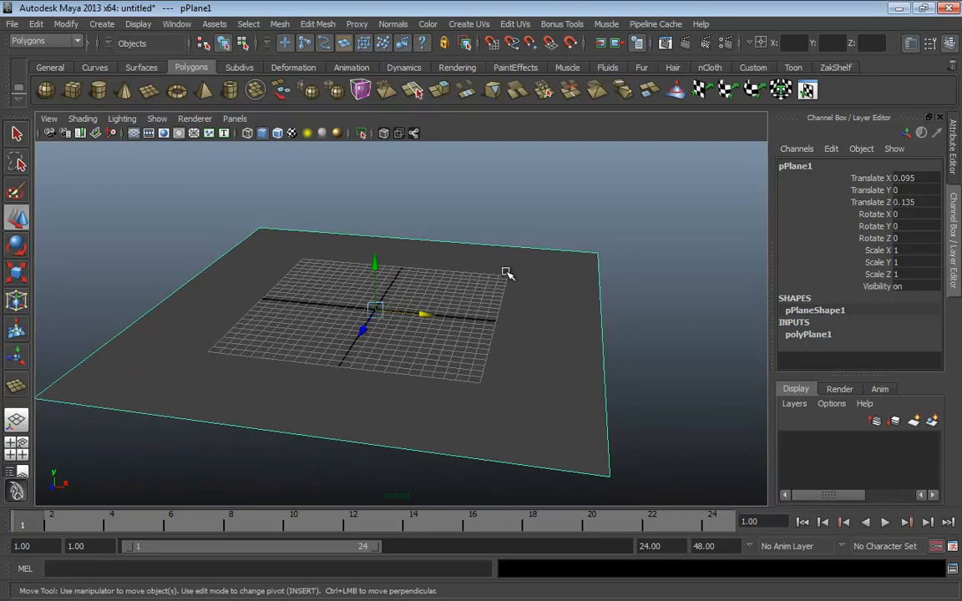
pyautogui.click(797, 168)
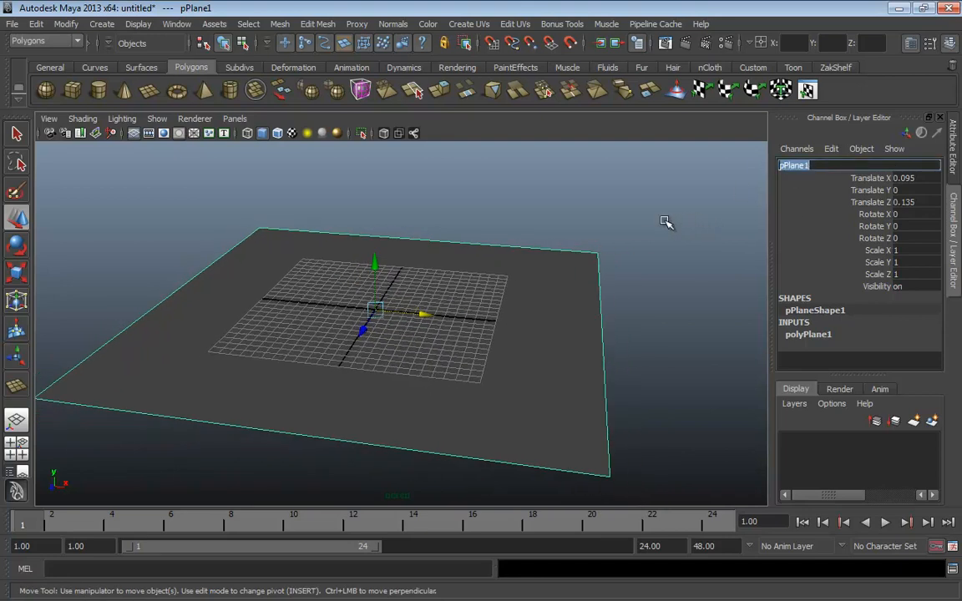
pyautogui.click(708, 204)
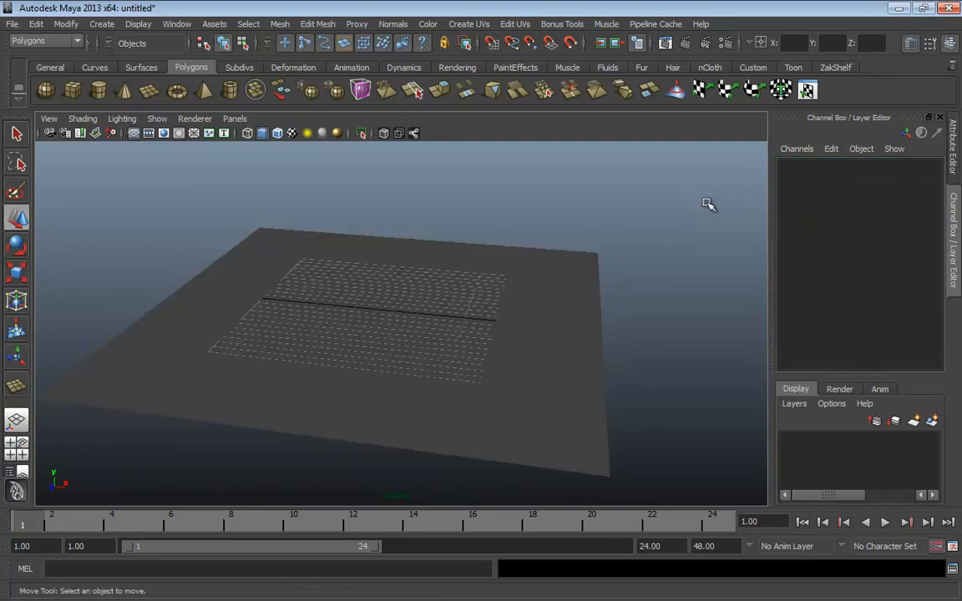
pyautogui.click(552, 279)
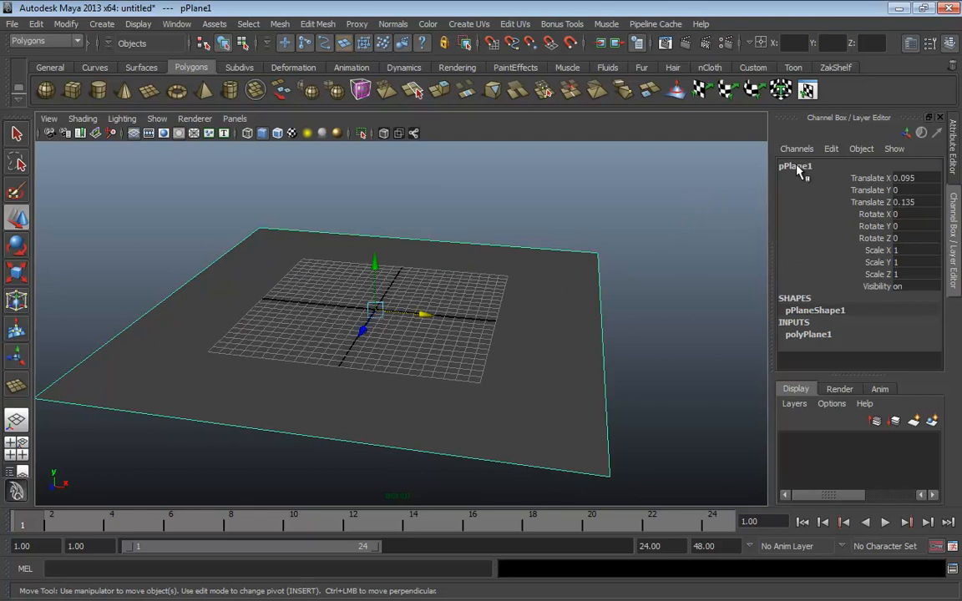
# - Rename the selected plane as floor in the Channel Box
pyautogui.click(795, 167)
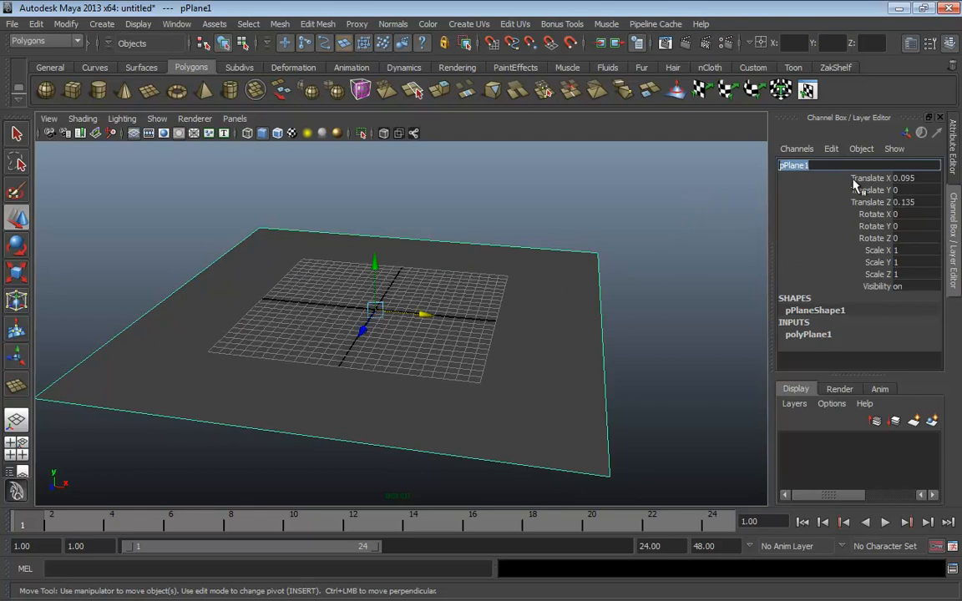
pyautogui.write('floor')
pyautogui.press('Return')
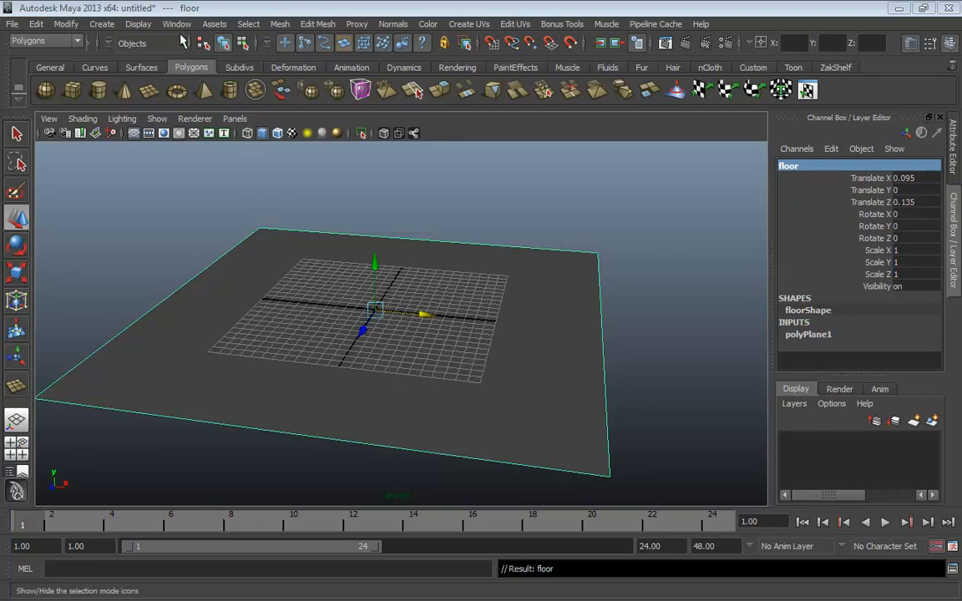
# - Create a new project named MayaWorkshopProject, keeping the default maya/projects location and folder names
pyautogui.click(12, 25)
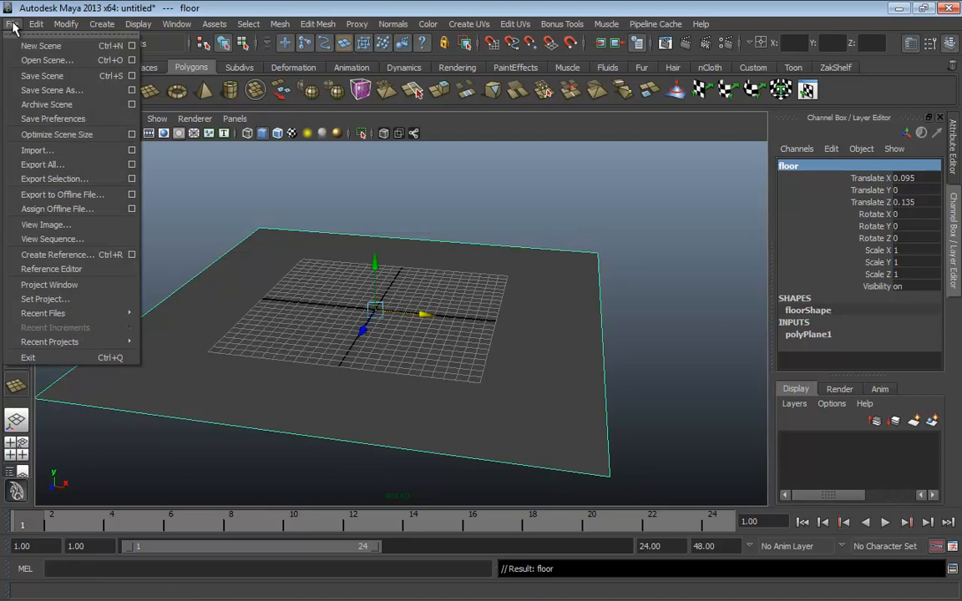
pyautogui.click(82, 289)
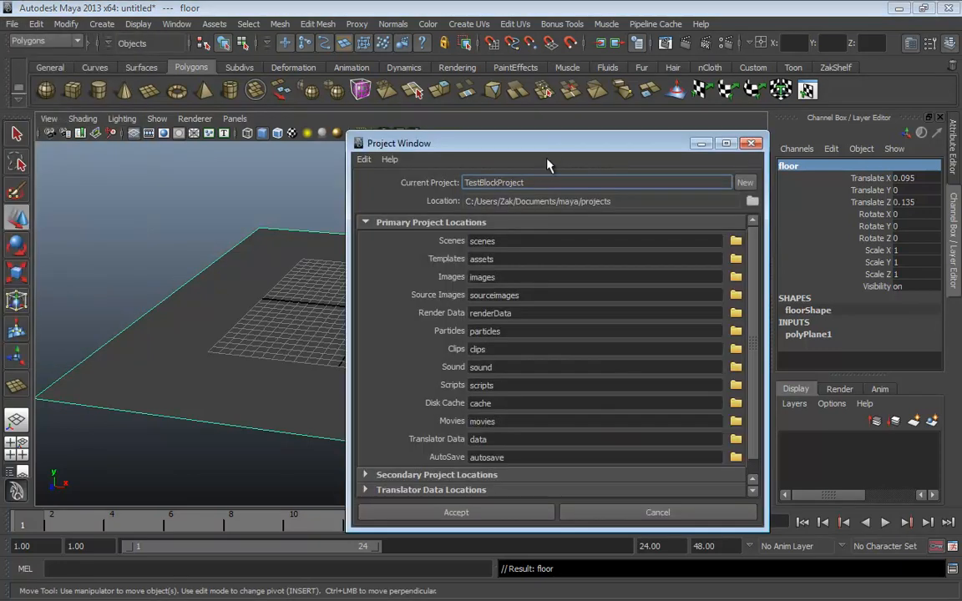
pyautogui.click(745, 184)
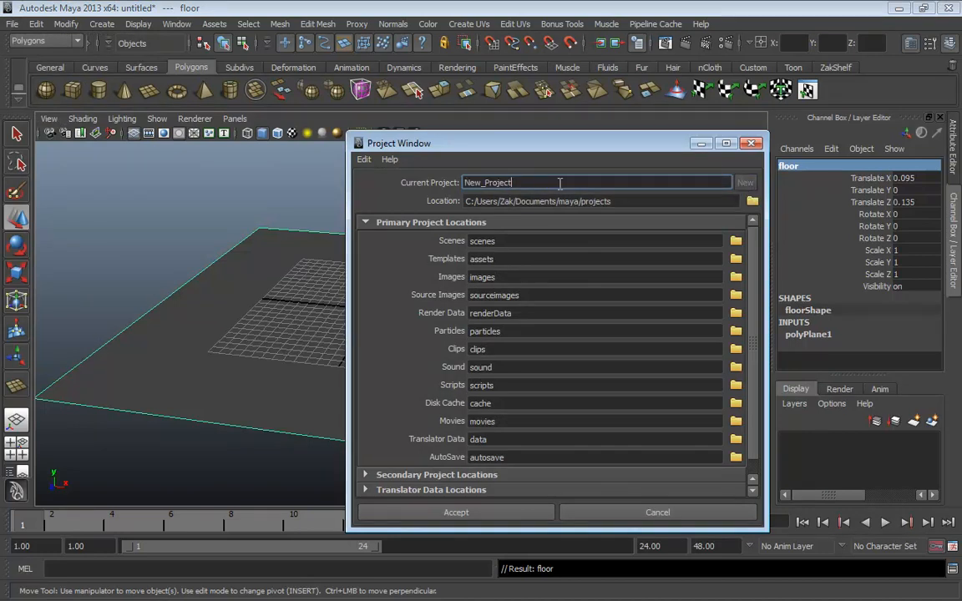
pyautogui.moveTo(543, 182); pyautogui.dragTo(401, 180)
pyautogui.write('MayaWorkshopProject')
pyautogui.doubleClick(551, 182)
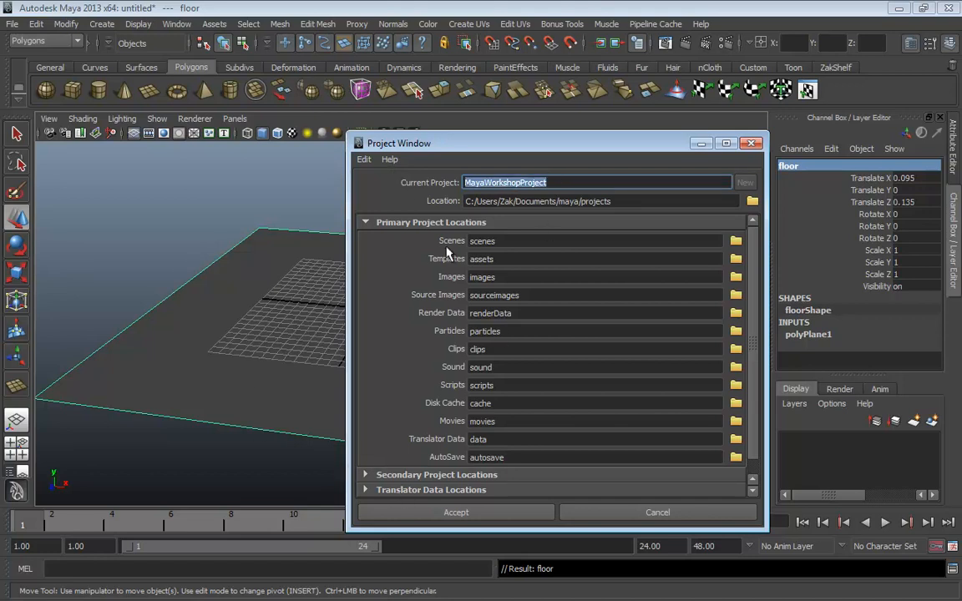
pyautogui.click(492, 201)
pyautogui.moveTo(514, 202); pyautogui.dragTo(645, 202)
pyautogui.click(640, 201)
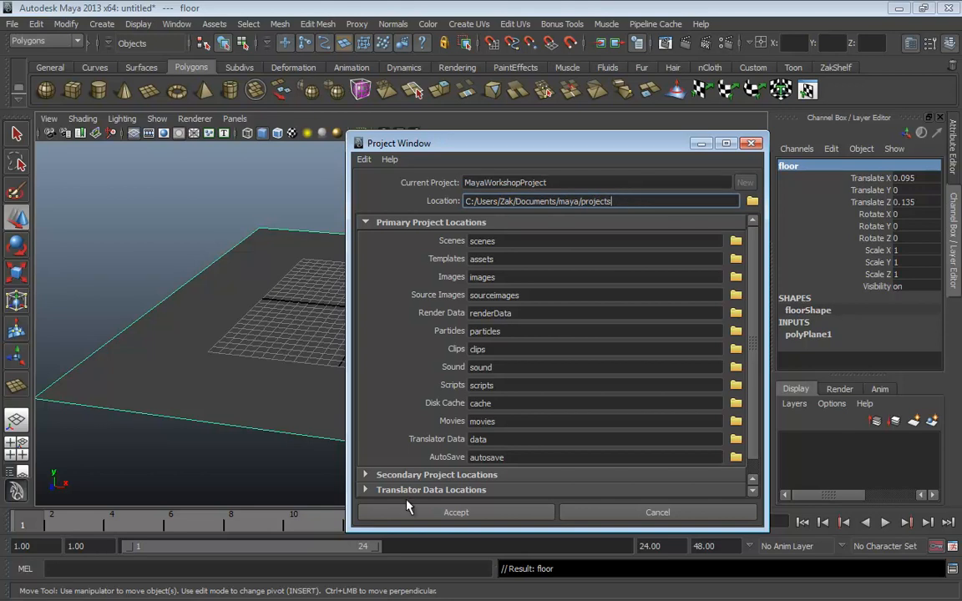
pyautogui.click(443, 513)
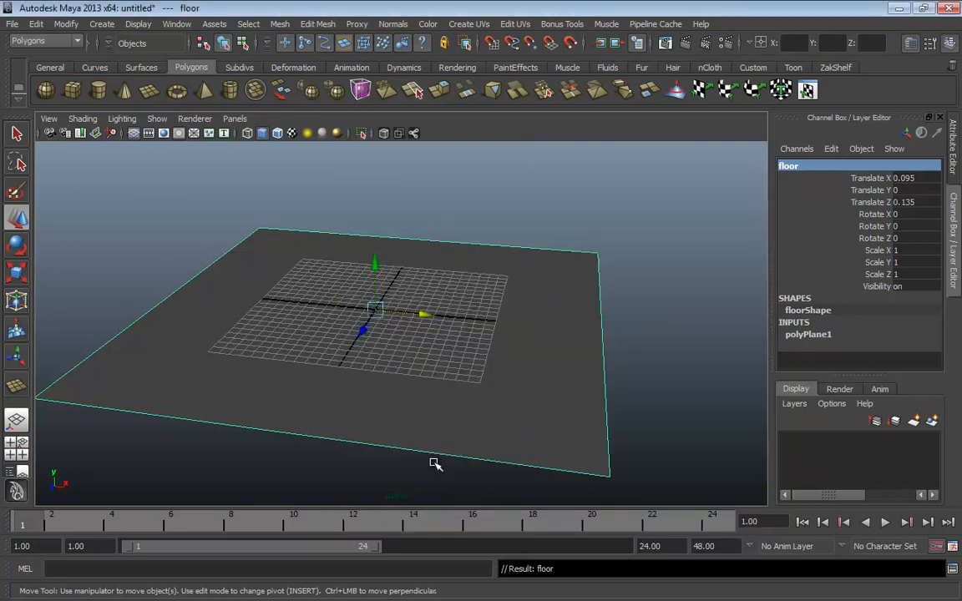
# - Save the scene as the Maya Binary file Workshop_1 in the project's scenes folder
pyautogui.click(15, 25)
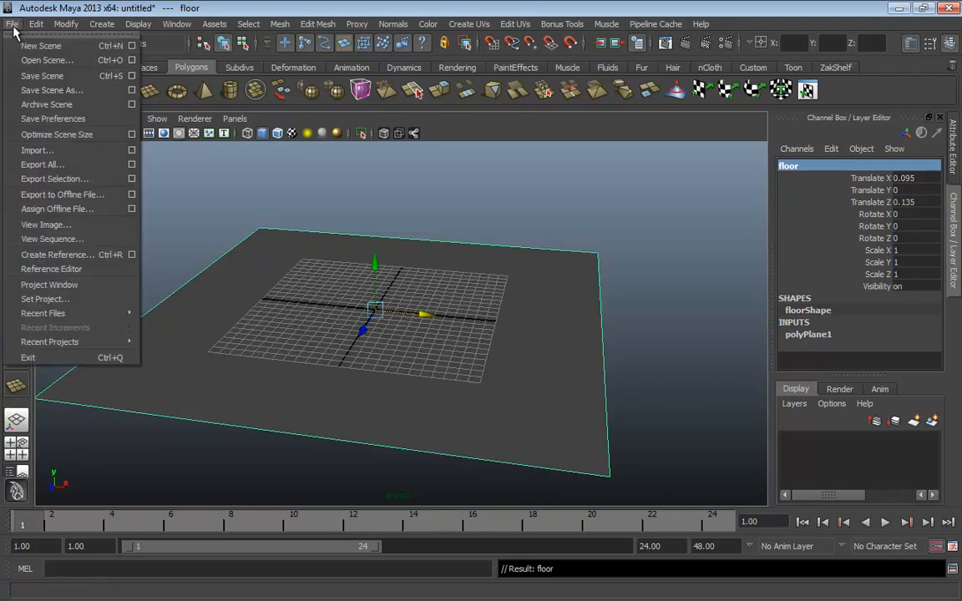
pyautogui.click(43, 72)
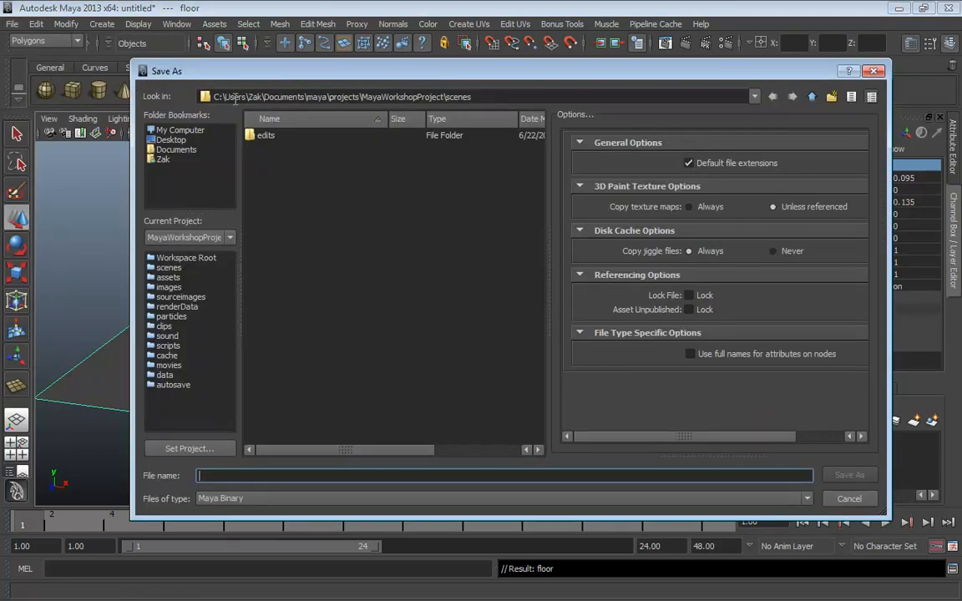
pyautogui.moveTo(223, 97); pyautogui.dragTo(451, 96)
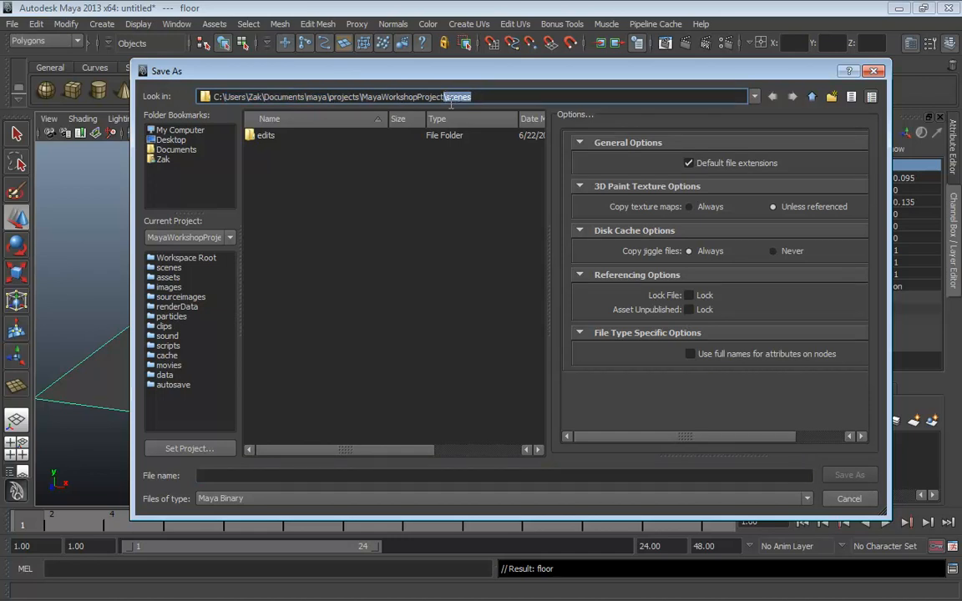
pyautogui.click(320, 475)
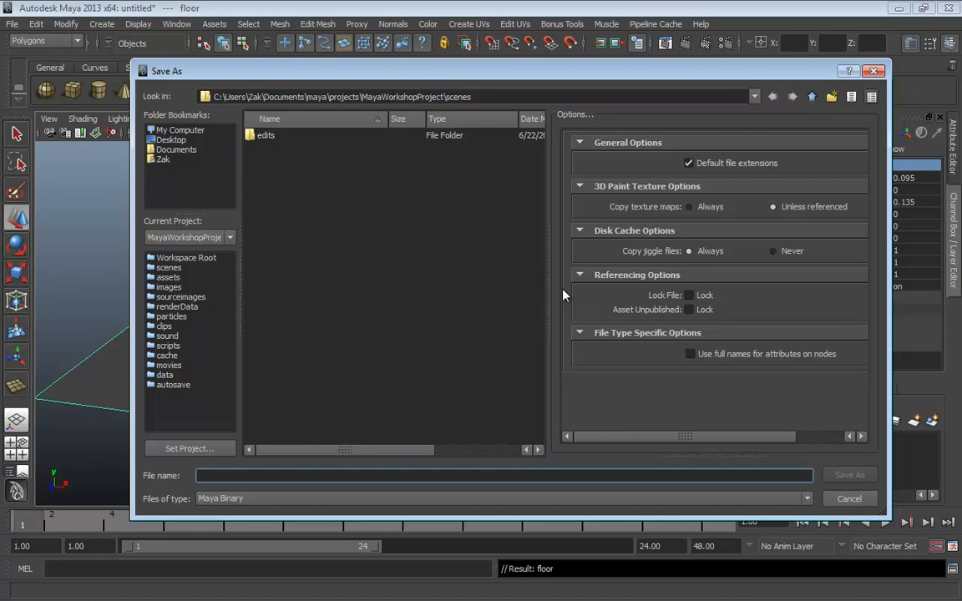
pyautogui.write('Worsk')
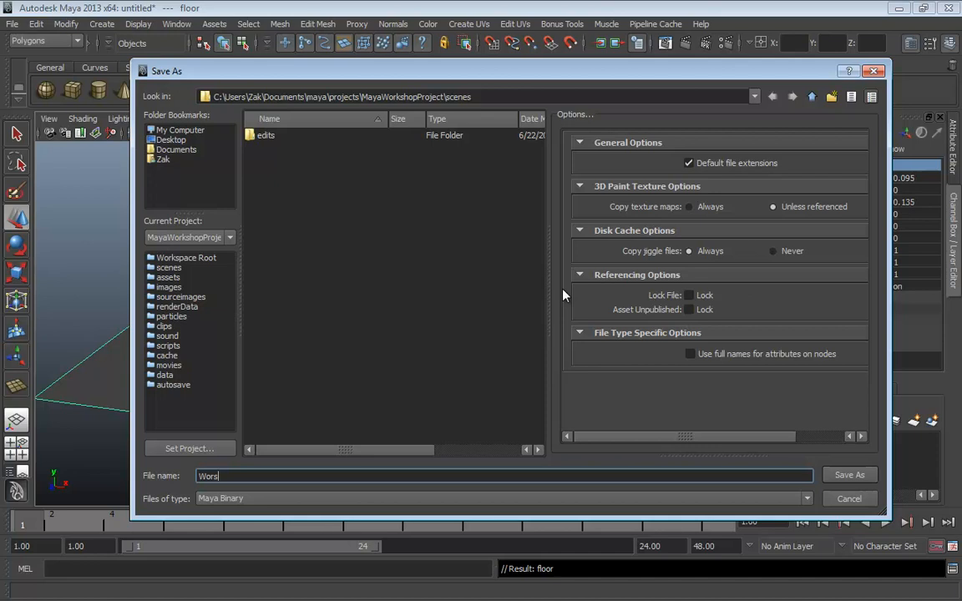
pyautogui.press('BackSpace')
pyautogui.press('BackSpace')
pyautogui.write('kshop_1')
pyautogui.press('Return')
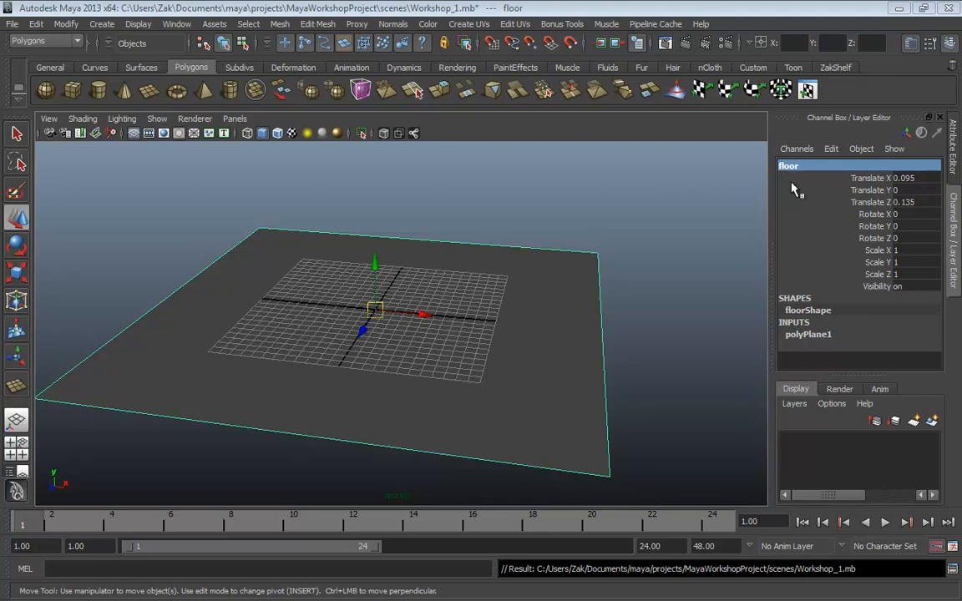
# - Draw a polygon cube about 4 units high, centred on the grid's origin and standing on the floor
pyautogui.keyDown('alt'); pyautogui.moveTo(509, 253); pyautogui.dragTo(436, 209); pyautogui.keyUp('alt')
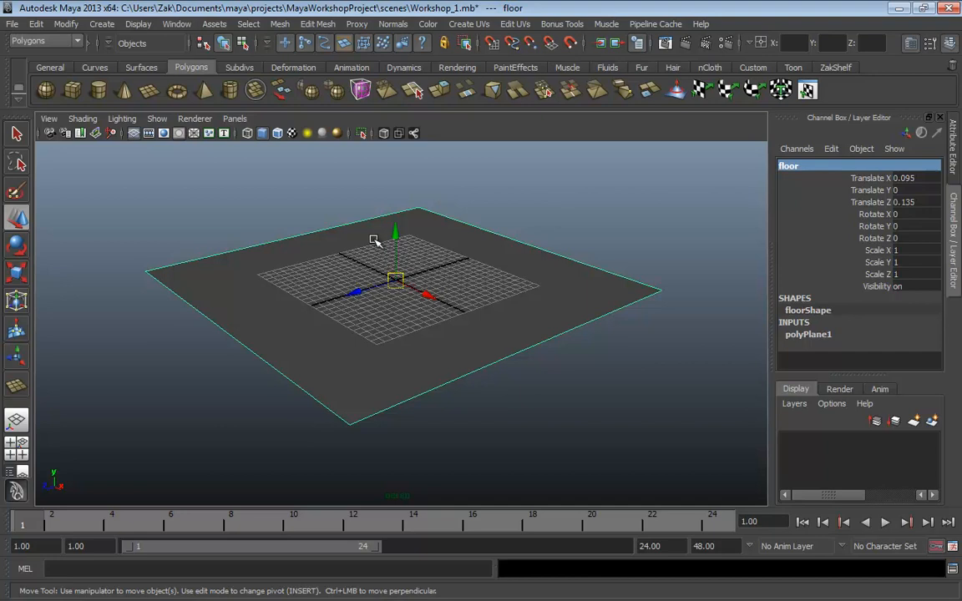
pyautogui.keyDown('alt'); pyautogui.moveTo(383, 240); pyautogui.dragTo(371, 268, button='middle'); pyautogui.keyUp('alt')
pyautogui.keyDown('alt'); pyautogui.moveTo(372, 268); pyautogui.dragTo(668, 288, button='right'); pyautogui.keyUp('alt')
pyautogui.keyDown('alt'); pyautogui.moveTo(591, 293); pyautogui.dragTo(500, 285); pyautogui.keyUp('alt')
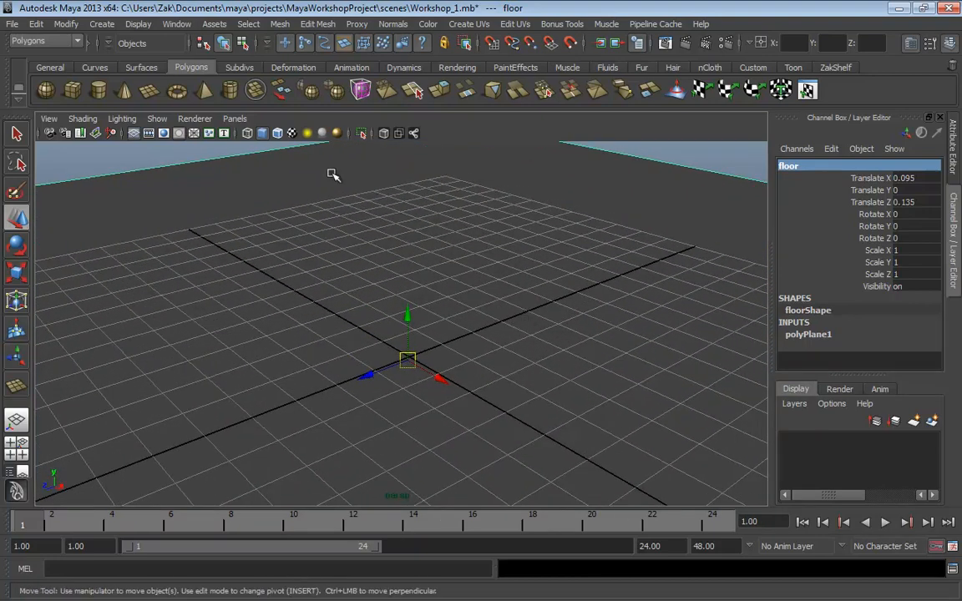
pyautogui.click(100, 25)
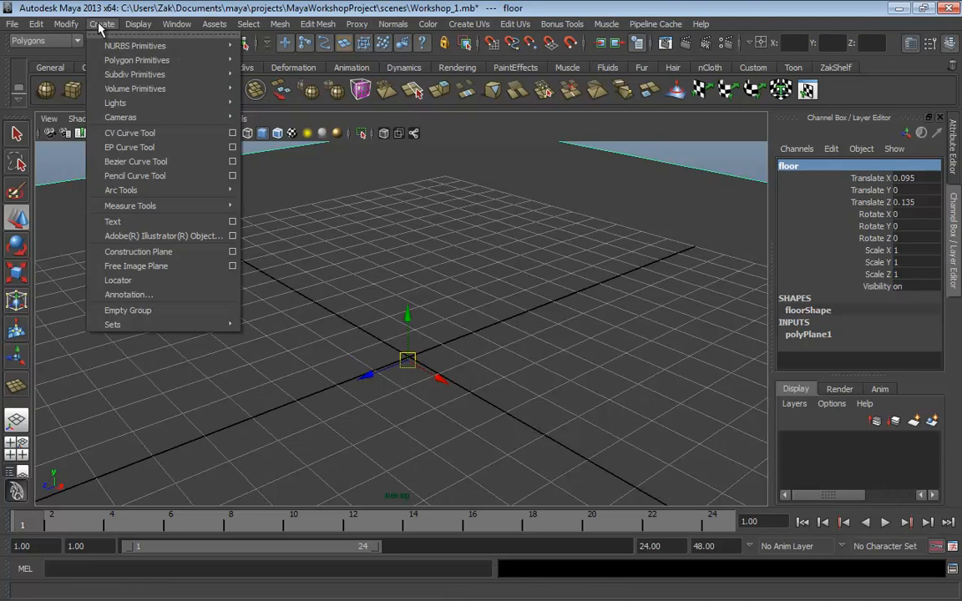
pyautogui.moveTo(116, 65)
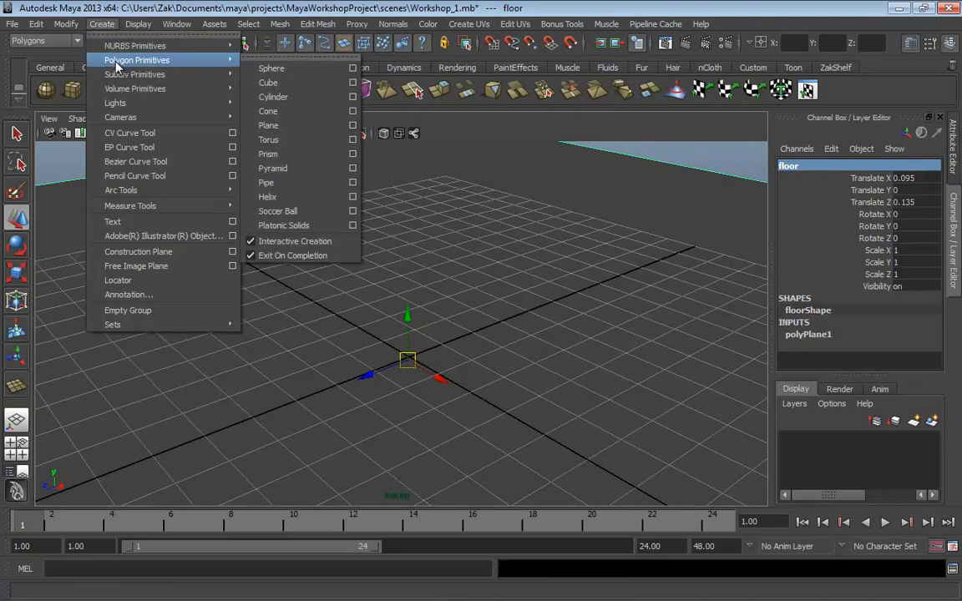
pyautogui.click(268, 82)
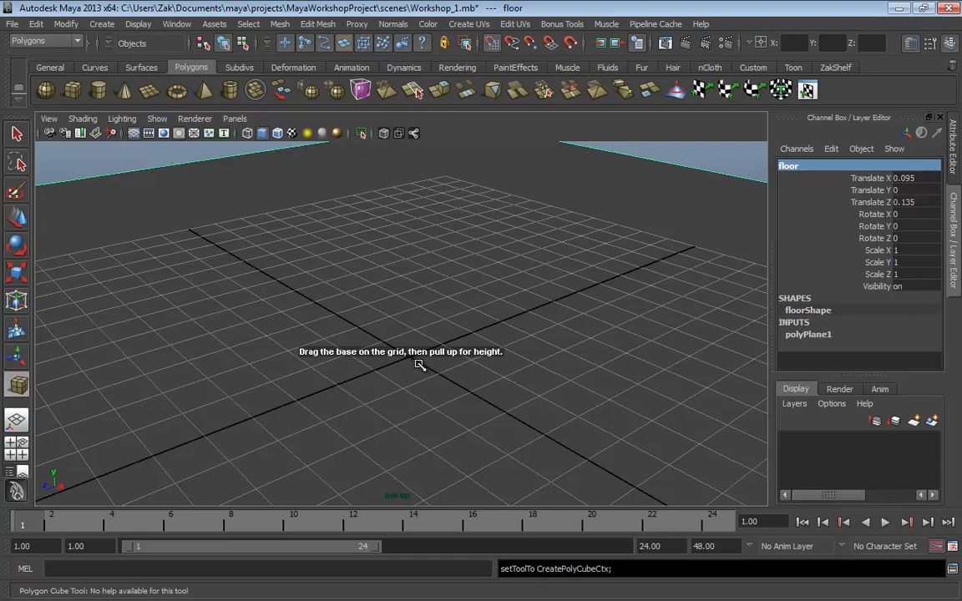
pyautogui.click(422, 369)
pyautogui.moveTo(409, 357); pyautogui.dragTo(560, 374)
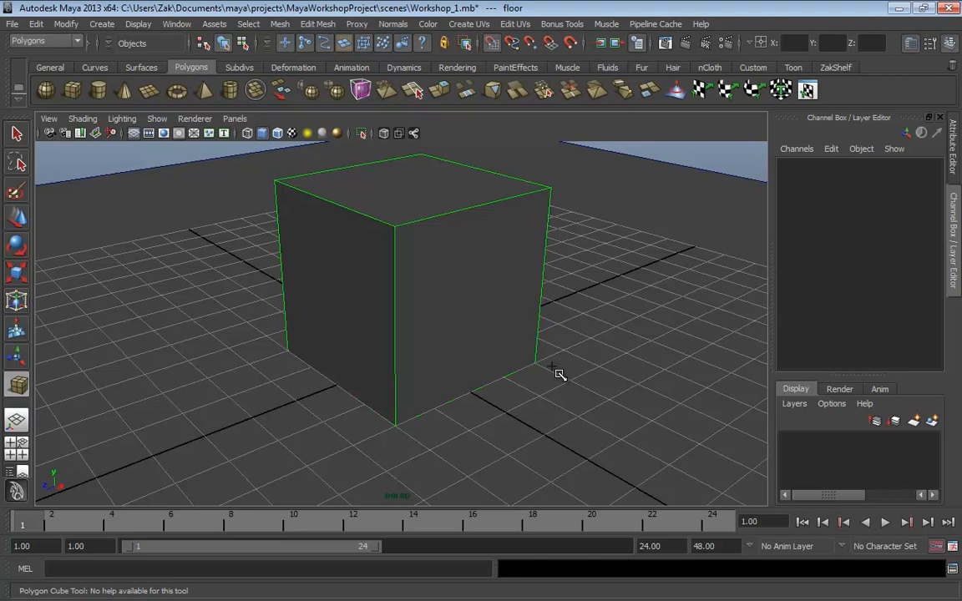
pyautogui.click(560, 373)
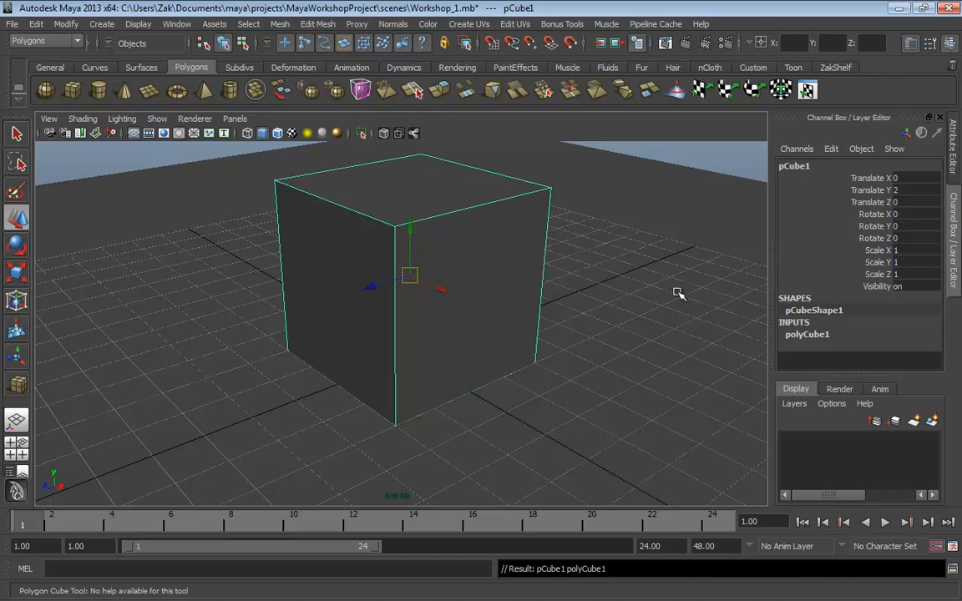
# - Try raising the cube above the floor along the Y axis, up to about Y 13.089
pyautogui.press('w')
pyautogui.keyDown('alt'); pyautogui.moveTo(551, 307); pyautogui.dragTo(667, 315); pyautogui.keyUp('alt')
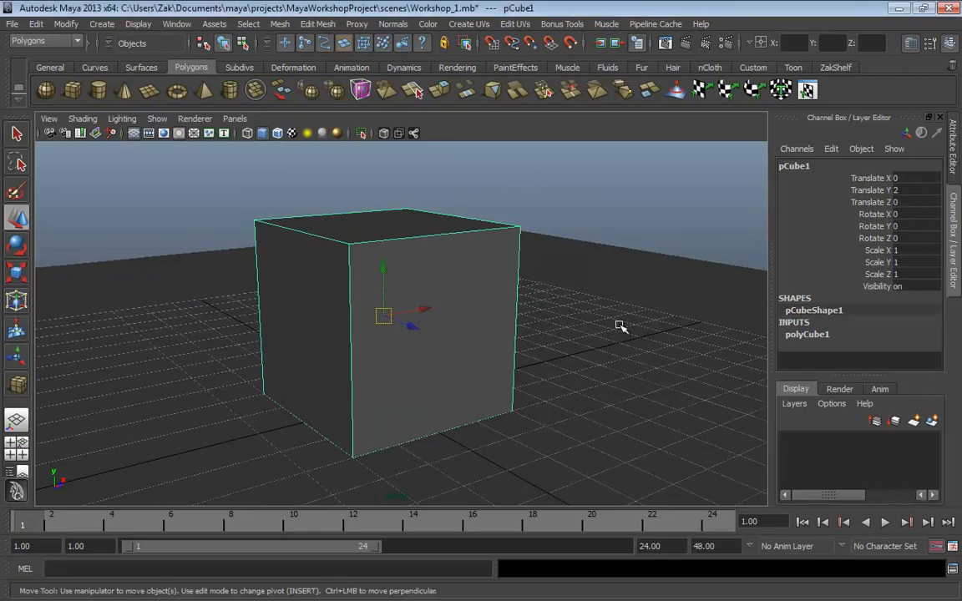
pyautogui.keyDown('alt'); pyautogui.moveTo(621, 326); pyautogui.dragTo(449, 289); pyautogui.keyUp('alt')
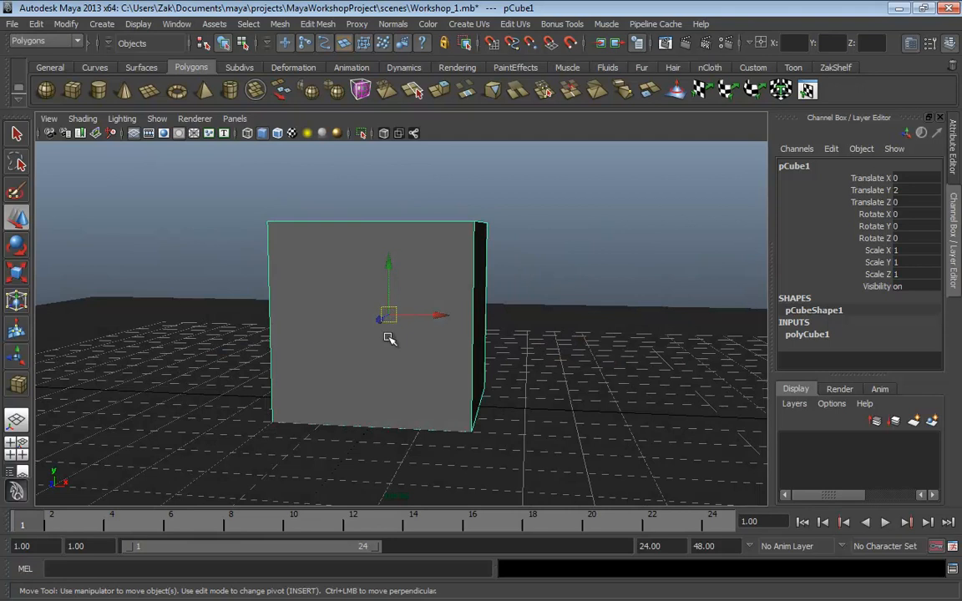
pyautogui.keyDown('alt'); pyautogui.moveTo(518, 369); pyautogui.dragTo(438, 388, button='right'); pyautogui.keyUp('alt')
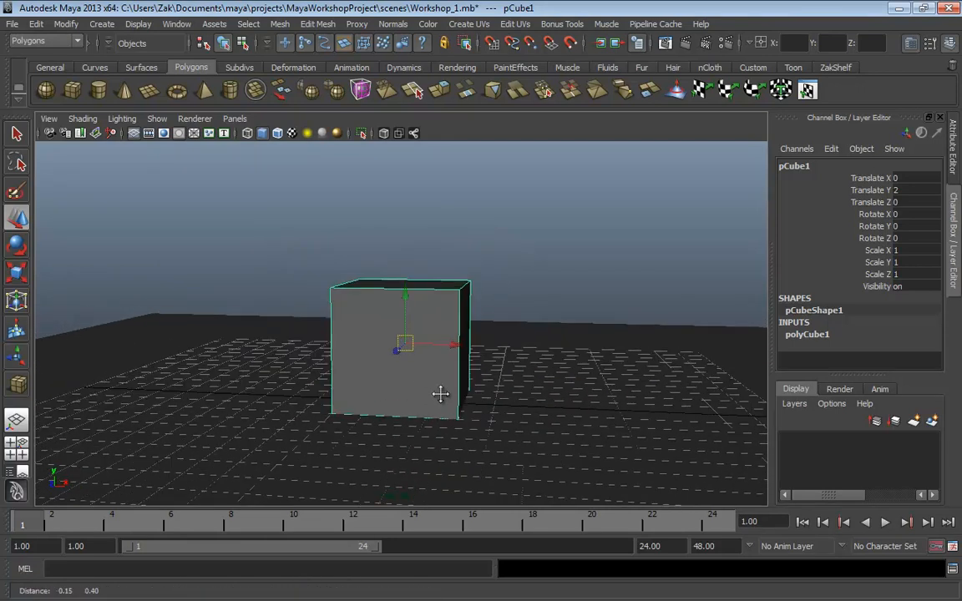
pyautogui.moveTo(409, 285); pyautogui.dragTo(434, 123)
pyautogui.keyDown('alt'); pyautogui.moveTo(451, 209); pyautogui.dragTo(489, 402, button='middle'); pyautogui.keyUp('alt')
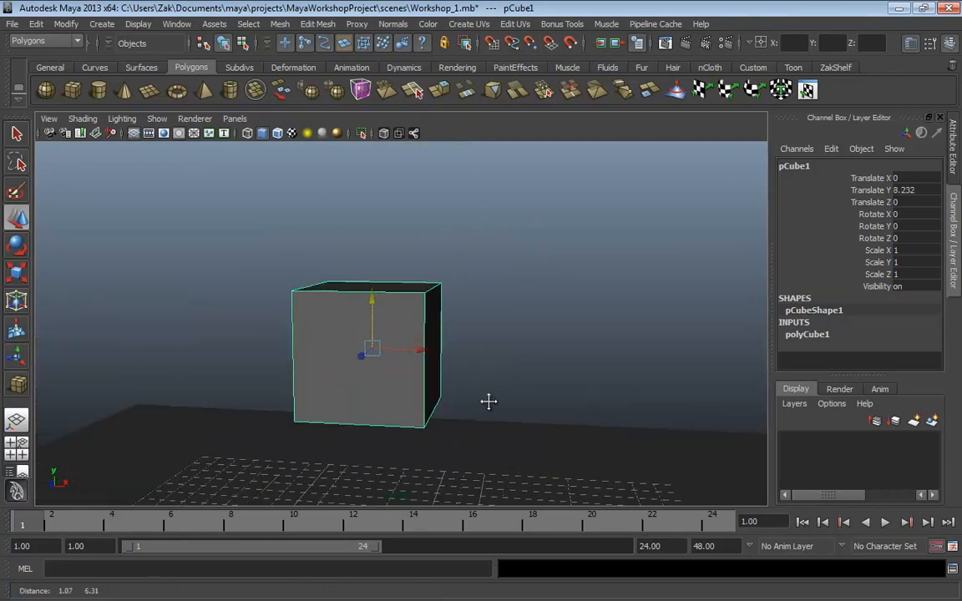
pyautogui.moveTo(371, 303); pyautogui.dragTo(475, 240)
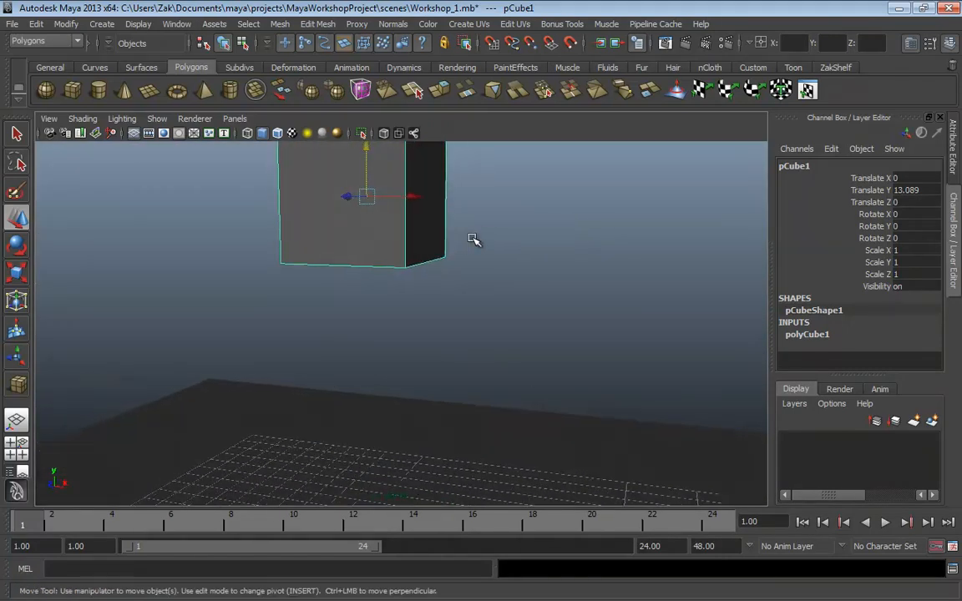
# - Undo both upward moves of the cube
pyautogui.press('f')
pyautogui.press('z')
pyautogui.press('z')
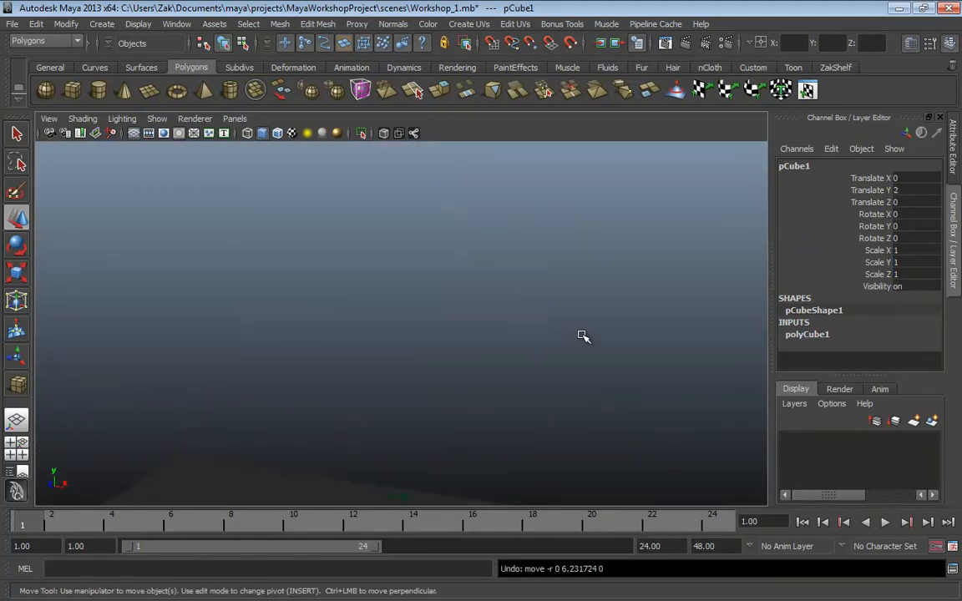
# - Isolate the selected cube in the perspective view to hide the floor
pyautogui.keyDown('alt'); pyautogui.moveTo(598, 337); pyautogui.dragTo(268, 368, button='right'); pyautogui.keyUp('alt')
pyautogui.keyDown('alt'); pyautogui.moveTo(426, 417); pyautogui.dragTo(470, 167, button='middle'); pyautogui.keyUp('alt')
pyautogui.scroll(-2, 467, 279)
pyautogui.keyDown('alt'); pyautogui.moveTo(455, 286); pyautogui.dragTo(417, 273, button='middle'); pyautogui.keyUp('alt')
pyautogui.keyDown('alt'); pyautogui.moveTo(417, 273); pyautogui.dragTo(653, 274, button='right'); pyautogui.keyUp('alt')
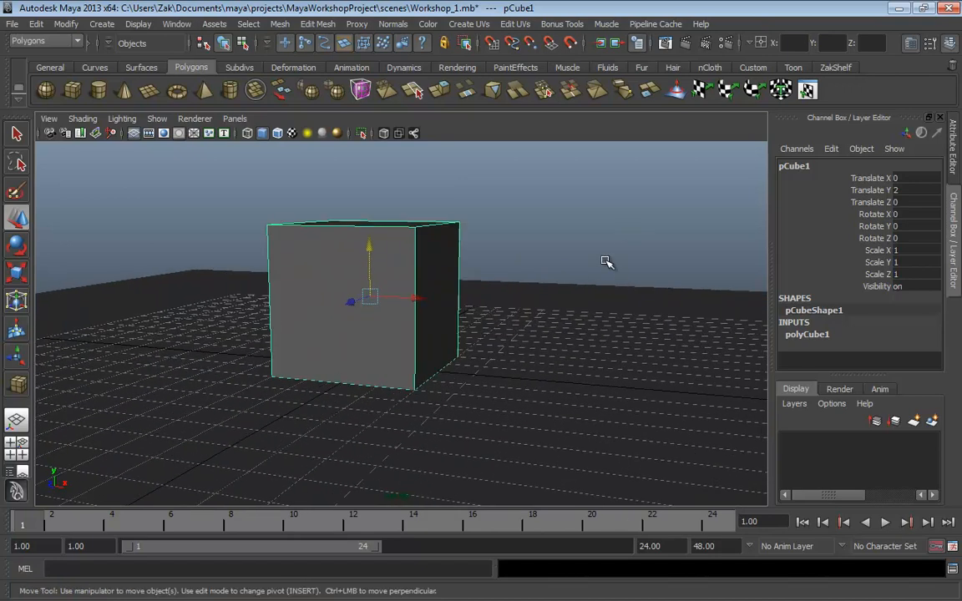
pyautogui.keyDown('alt'); pyautogui.moveTo(608, 262); pyautogui.dragTo(489, 290, button='middle'); pyautogui.keyUp('alt')
pyautogui.keyDown('alt'); pyautogui.moveTo(489, 290); pyautogui.dragTo(562, 302, button='right'); pyautogui.keyUp('alt')
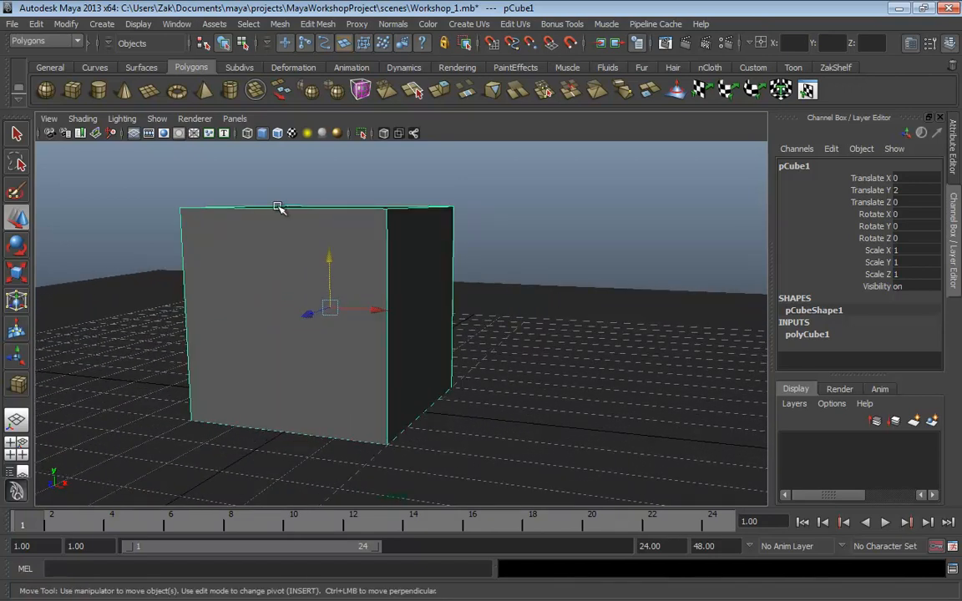
pyautogui.click(361, 132)
pyautogui.keyDown('alt'); pyautogui.moveTo(575, 165); pyautogui.dragTo(426, 281); pyautogui.keyUp('alt')
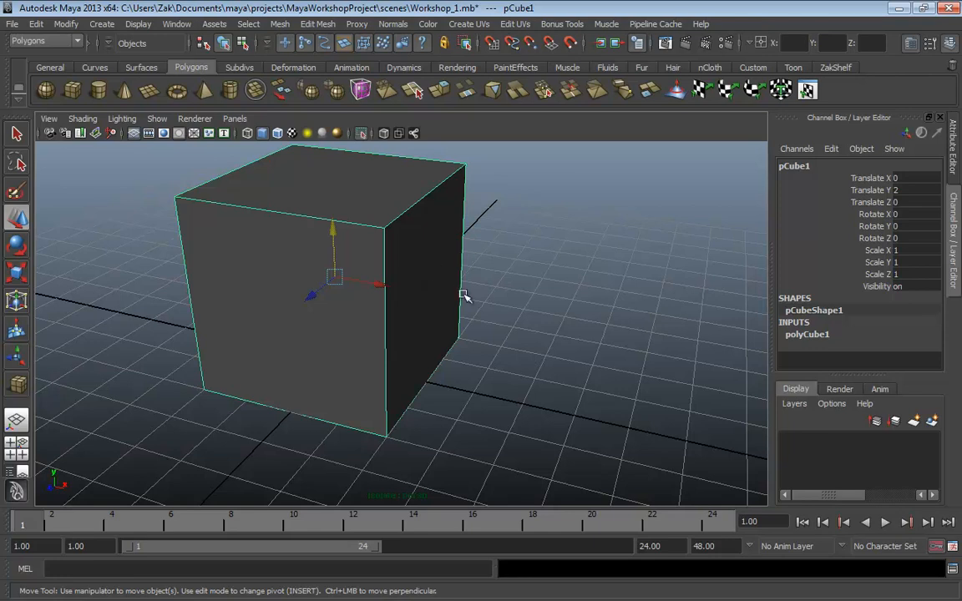
pyautogui.keyDown('alt'); pyautogui.moveTo(451, 288); pyautogui.dragTo(526, 338, button='middle'); pyautogui.keyUp('alt')
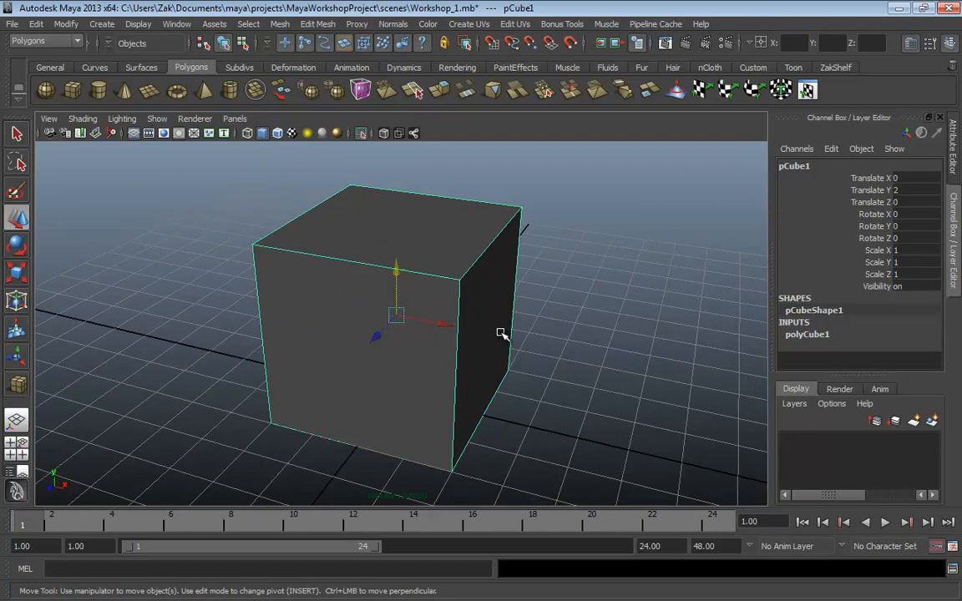
# - Switch the cube to face selection mode and select its front and top faces
pyautogui.rightClick(355, 284)
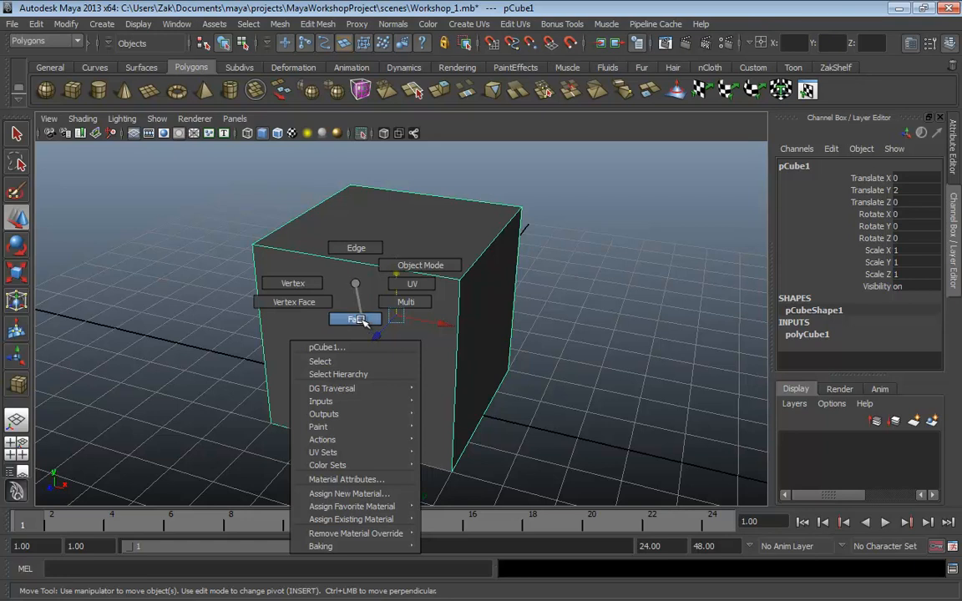
pyautogui.moveTo(357, 294); pyautogui.dragTo(357, 320, button='right')
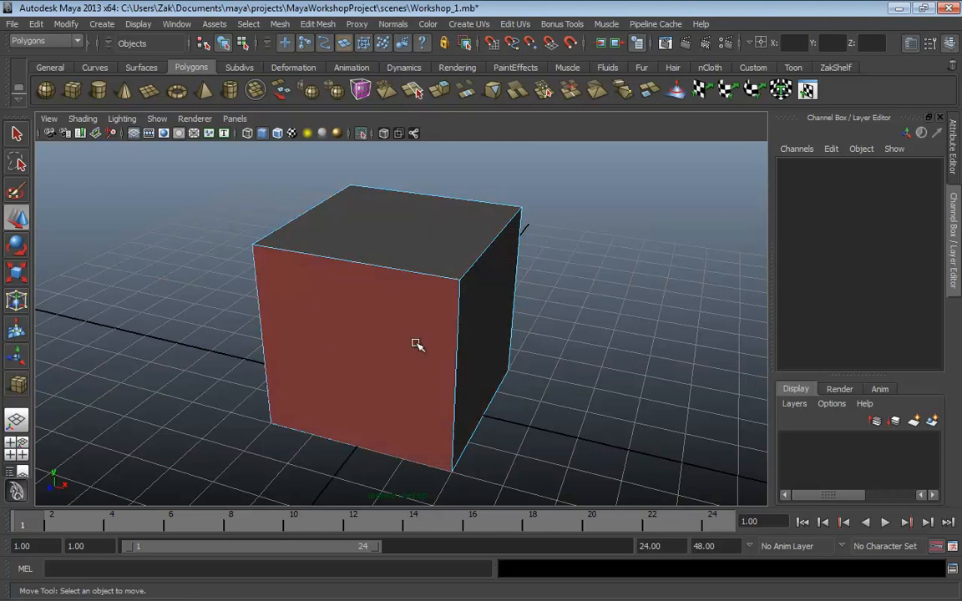
pyautogui.click(387, 349)
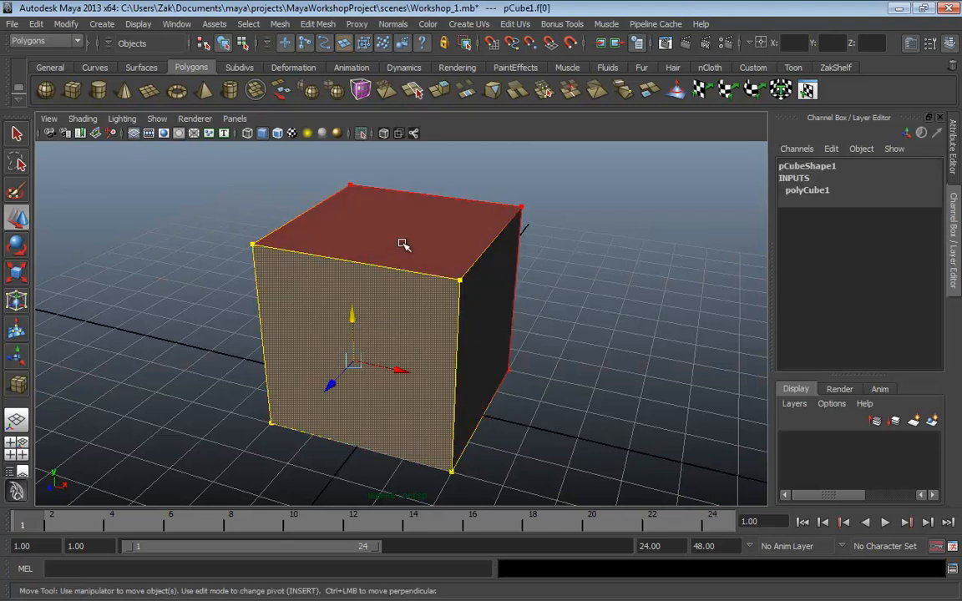
pyautogui.keyDown('alt'); pyautogui.moveTo(549, 342); pyautogui.dragTo(512, 298); pyautogui.keyUp('alt')
pyautogui.keyDown('alt'); pyautogui.moveTo(464, 247); pyautogui.dragTo(522, 354); pyautogui.keyUp('alt')
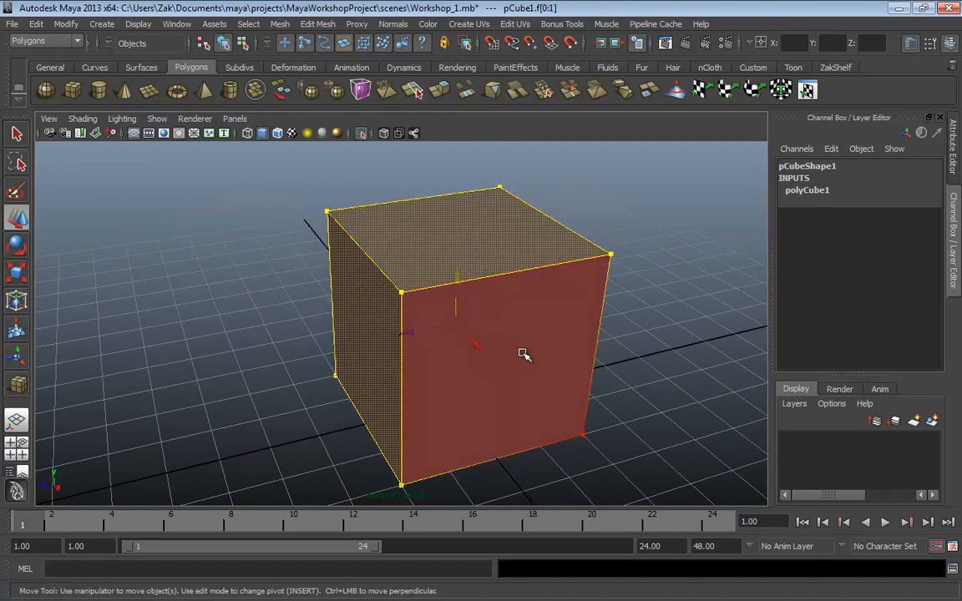
# - Add the cube's remaining faces to the selection until all six faces are selected
pyautogui.keyDown('shift'); pyautogui.click(594, 337); pyautogui.keyUp('shift')
pyautogui.keyDown('alt'); pyautogui.moveTo(595, 337); pyautogui.dragTo(529, 297); pyautogui.keyUp('alt')
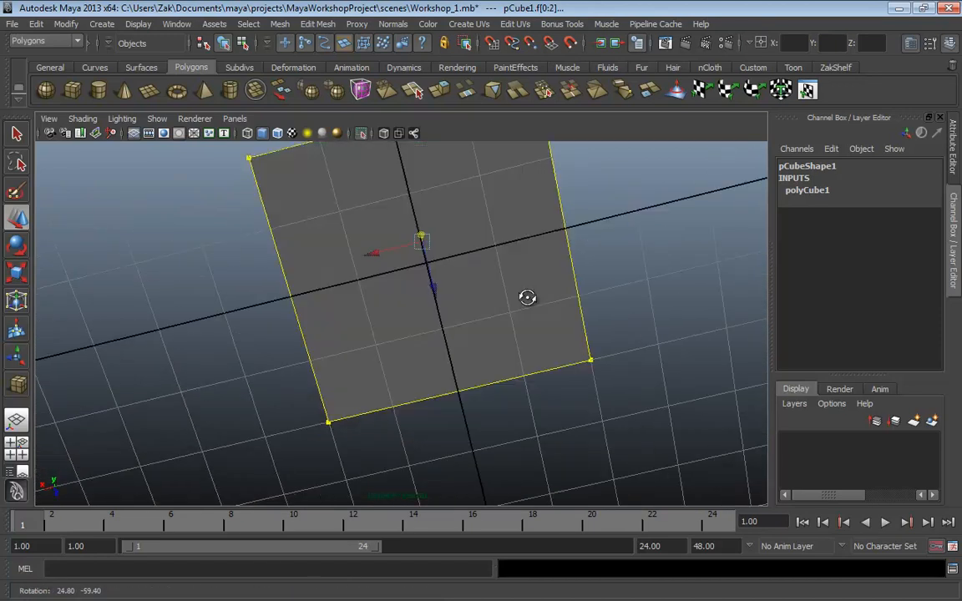
pyautogui.keyDown('shift'); pyautogui.click(480, 318); pyautogui.keyUp('shift')
pyautogui.keyDown('alt'); pyautogui.moveTo(479, 318); pyautogui.dragTo(608, 303); pyautogui.keyUp('alt')
pyautogui.keyDown('shift'); pyautogui.click(480, 286); pyautogui.keyUp('shift')
pyautogui.keyDown('alt'); pyautogui.moveTo(377, 311); pyautogui.dragTo(380, 275); pyautogui.keyUp('alt')
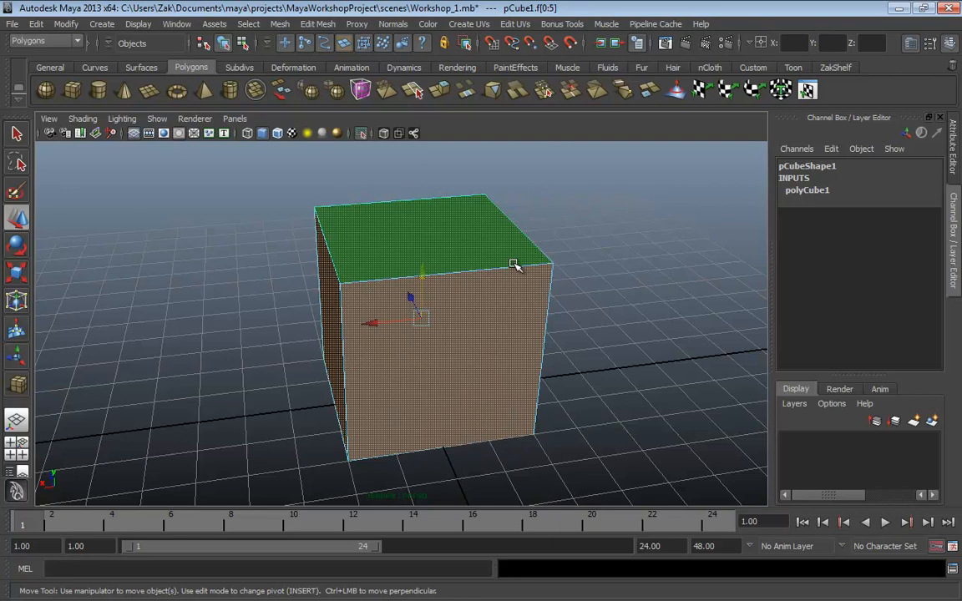
pyautogui.keyDown('alt'); pyautogui.moveTo(492, 301); pyautogui.dragTo(556, 300); pyautogui.keyUp('alt')
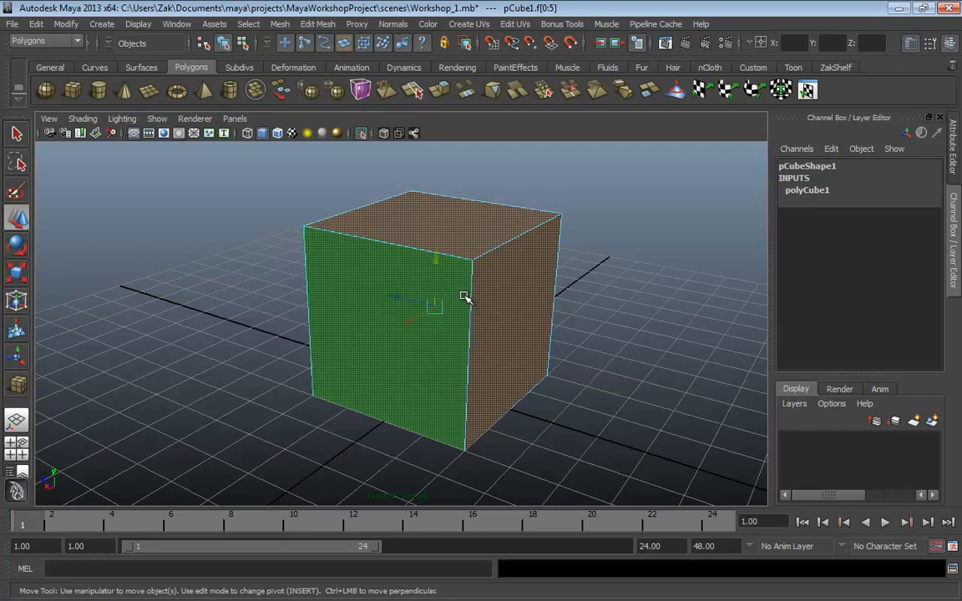
# - Apply Extrude Face to the six selected faces of the cube
pyautogui.click(62, 42)
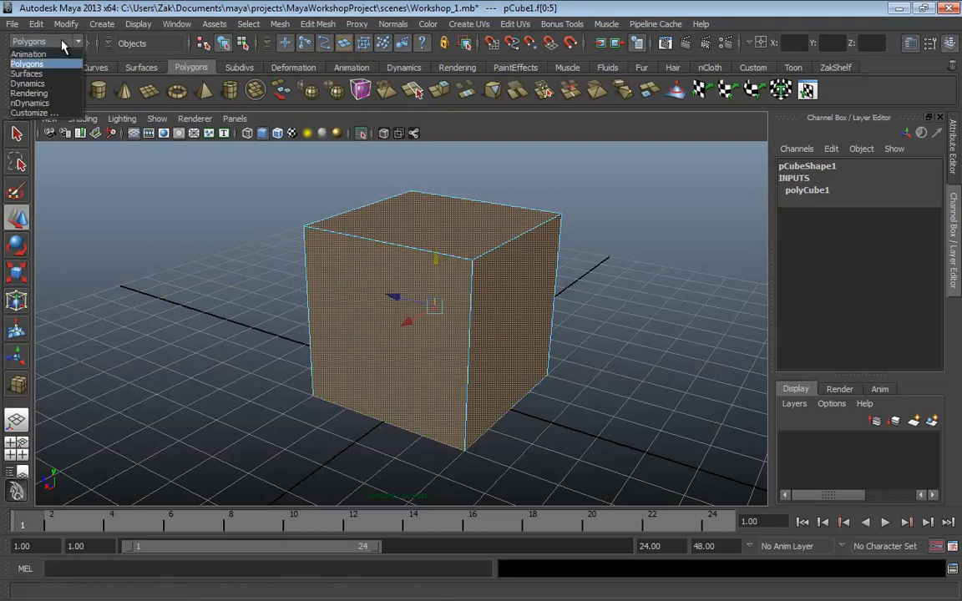
pyautogui.click(45, 65)
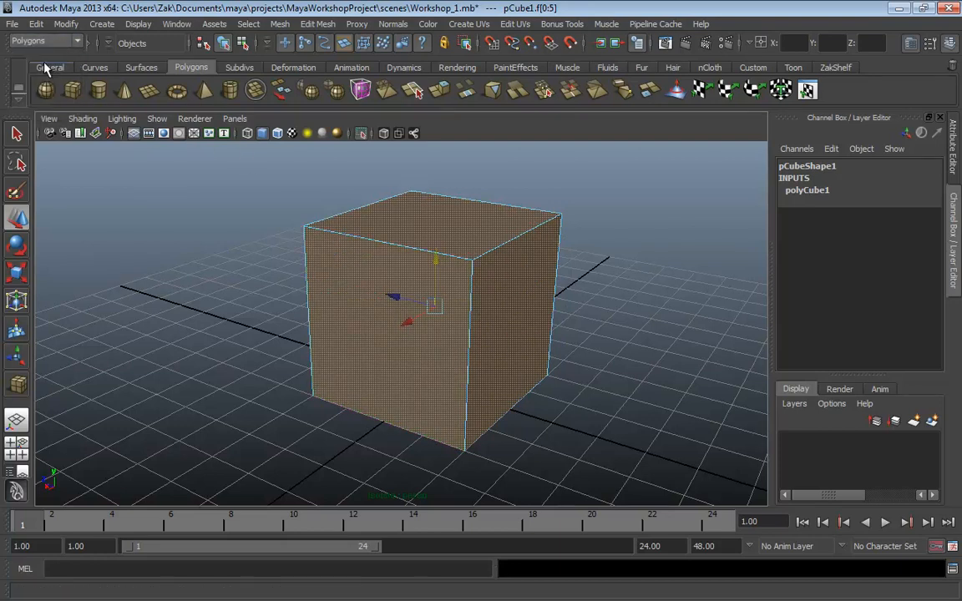
pyautogui.click(319, 24)
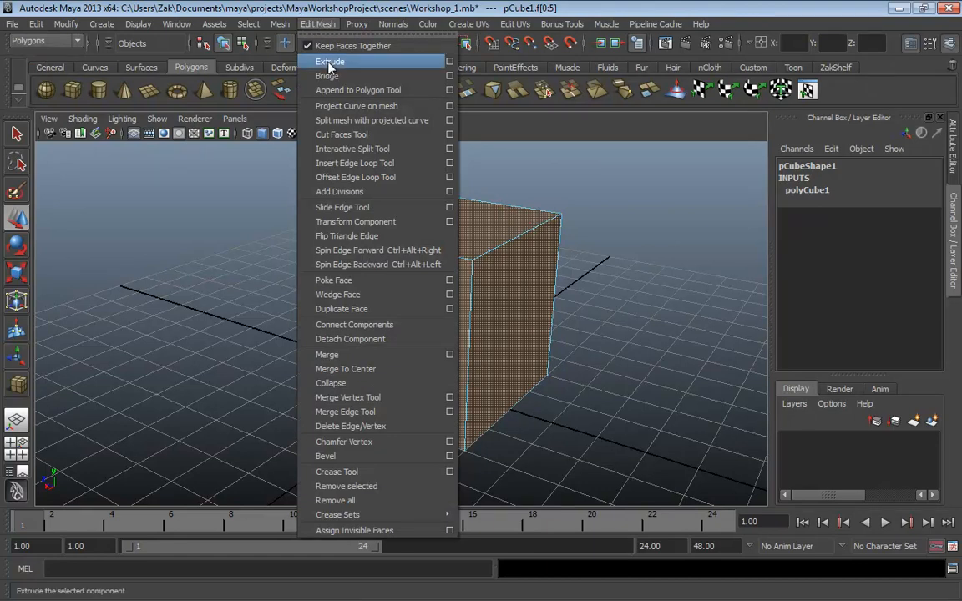
pyautogui.click(293, 25)
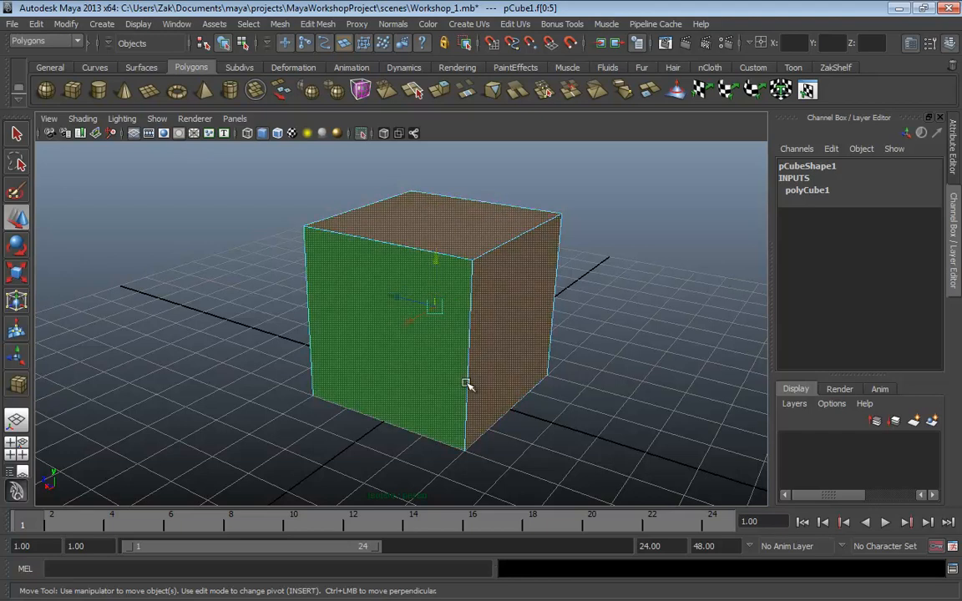
pyautogui.keyDown('shift'); pyautogui.rightClick(459, 279); pyautogui.keyUp('shift')
pyautogui.moveTo(459, 279)
pyautogui.keyDown('shift'); pyautogui.mouseDown(button='right')
pyautogui.moveTo(530, 245)
pyautogui.moveTo(356, 380)
pyautogui.moveTo(597, 262)
pyautogui.moveTo(403, 397)
pyautogui.moveTo(572, 245)
pyautogui.moveTo(406, 343)
pyautogui.moveTo(380, 240)
pyautogui.moveTo(533, 367)
pyautogui.moveTo(371, 238)
pyautogui.moveTo(449, 344)
pyautogui.moveTo(457, 286)
pyautogui.moveTo(461, 312)
pyautogui.mouseUp(button='right'); pyautogui.keyUp('shift')
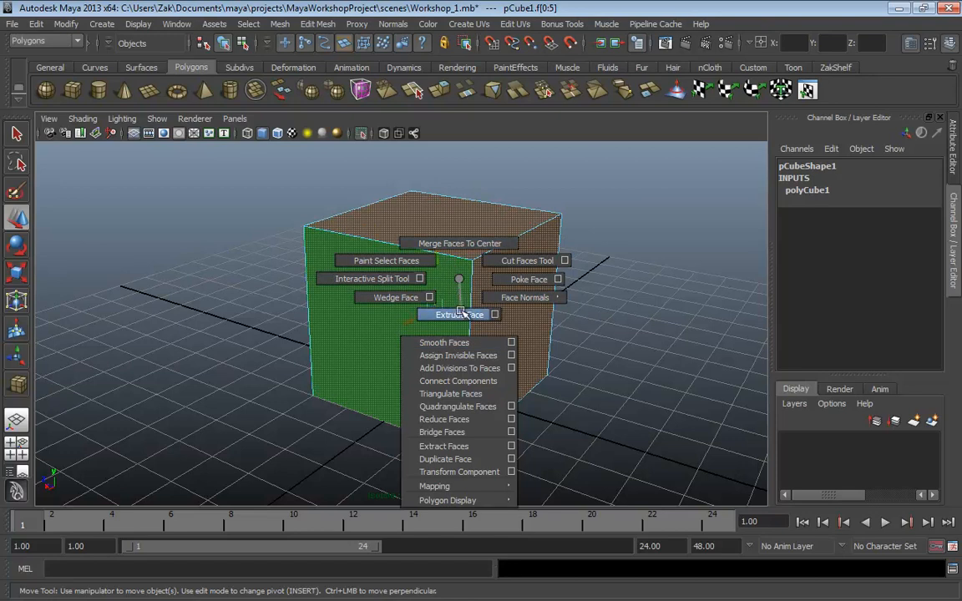
pyautogui.keyDown('shift'); pyautogui.moveTo(461, 314); pyautogui.dragTo(461, 315, button='right'); pyautogui.keyUp('shift')
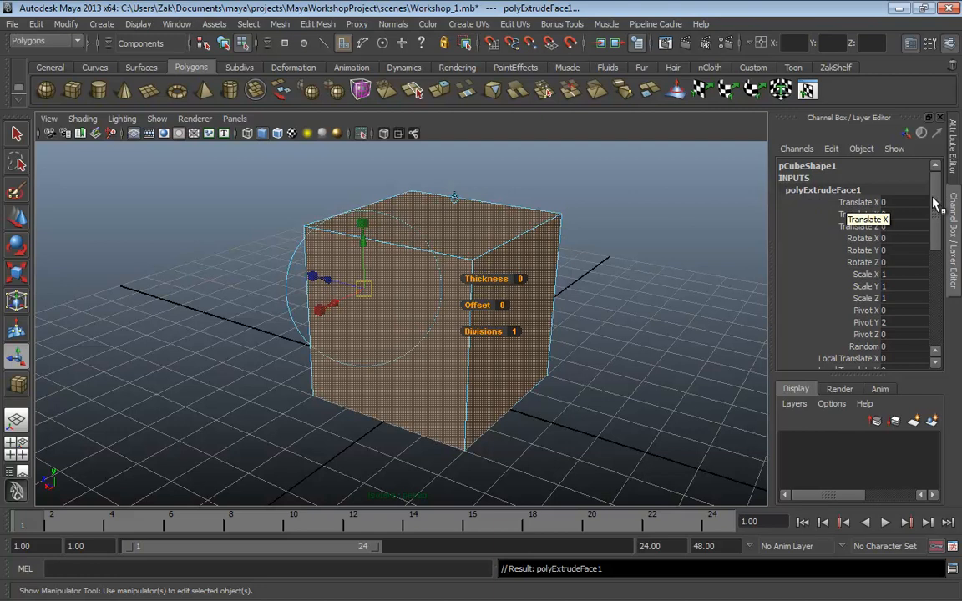
# - Pull the extruded faces outward along their local Z axis by about 2.1 units and inspect the enlarged cube
pyautogui.moveTo(935, 203); pyautogui.dragTo(918, 242)
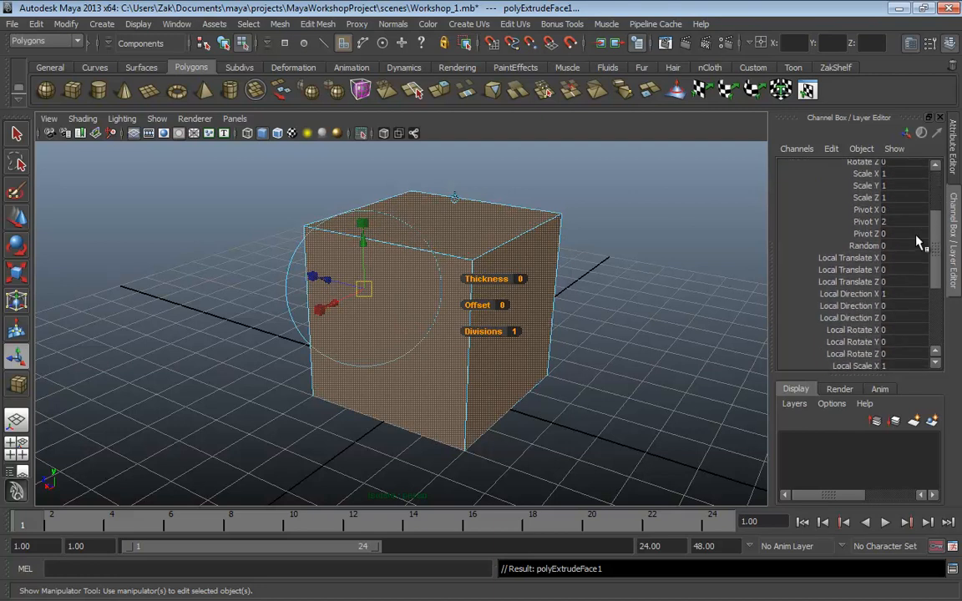
pyautogui.moveTo(919, 242)
pyautogui.mouseDown()
pyautogui.moveTo(913, 298)
pyautogui.moveTo(914, 256)
pyautogui.mouseUp()
pyautogui.moveTo(939, 293); pyautogui.dragTo(941, 208)
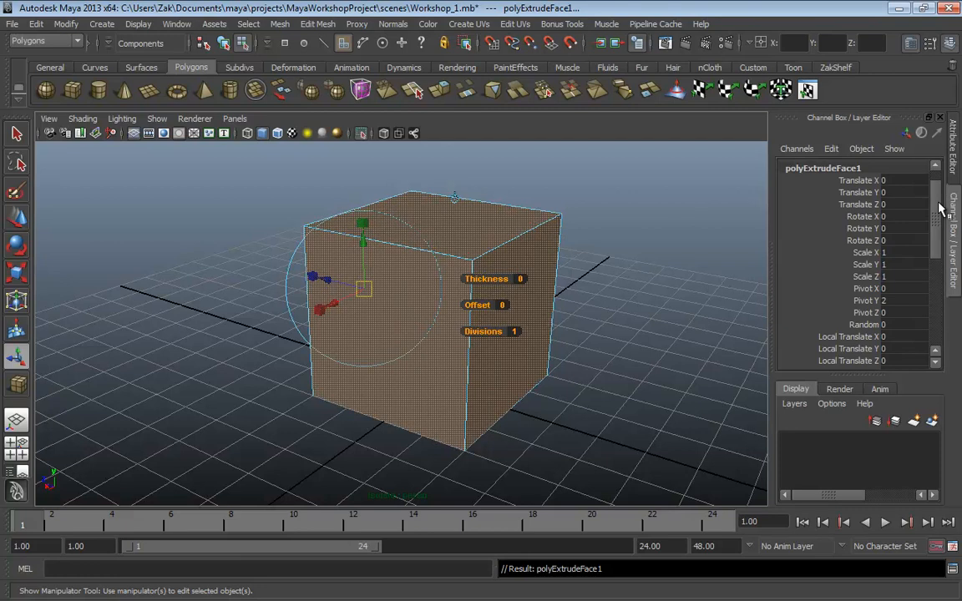
pyautogui.moveTo(941, 209); pyautogui.dragTo(941, 198)
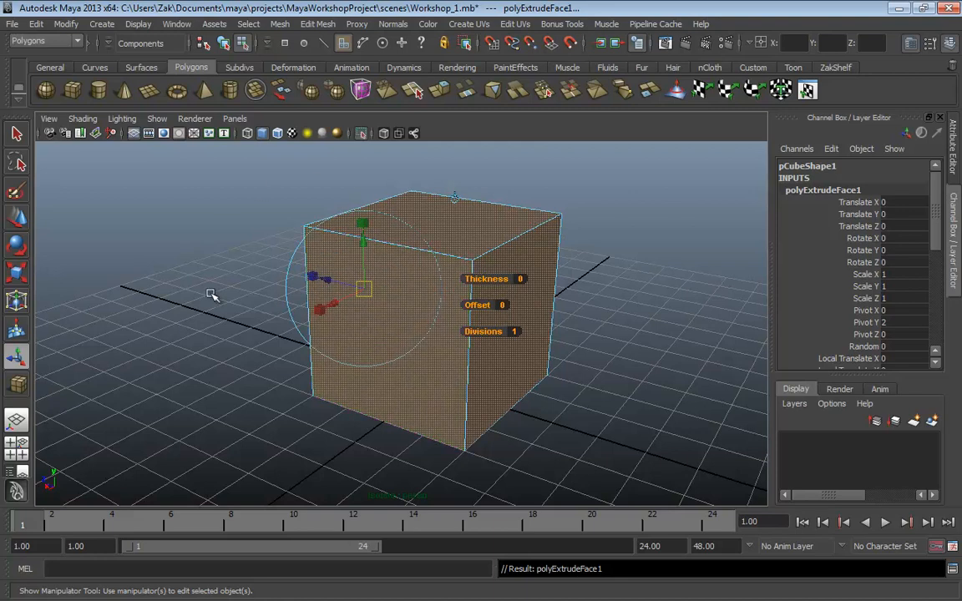
pyautogui.keyDown('alt'); pyautogui.moveTo(195, 322); pyautogui.dragTo(572, 335); pyautogui.keyUp('alt')
pyautogui.keyDown('alt'); pyautogui.moveTo(529, 419); pyautogui.dragTo(476, 401, button='middle'); pyautogui.keyUp('alt')
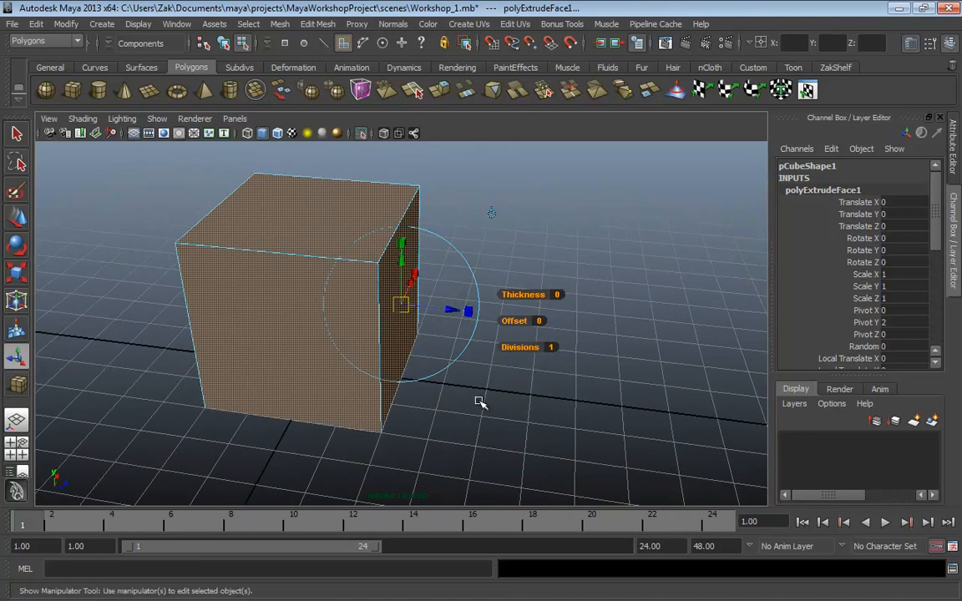
pyautogui.keyDown('alt'); pyautogui.moveTo(479, 401); pyautogui.dragTo(489, 399, button='right'); pyautogui.keyUp('alt')
pyautogui.keyDown('alt'); pyautogui.moveTo(489, 399); pyautogui.dragTo(479, 390); pyautogui.keyUp('alt')
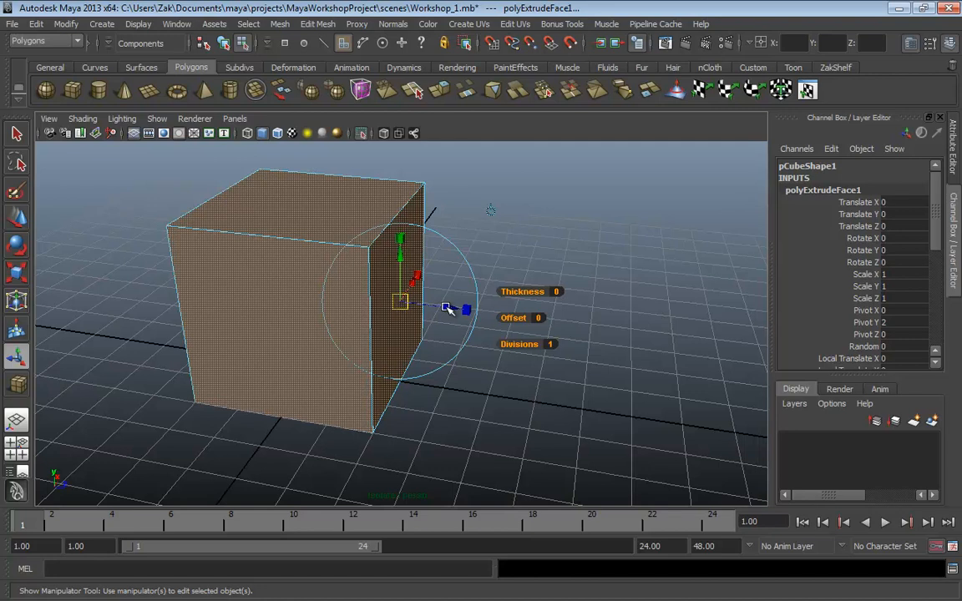
pyautogui.moveTo(448, 309); pyautogui.dragTo(547, 323)
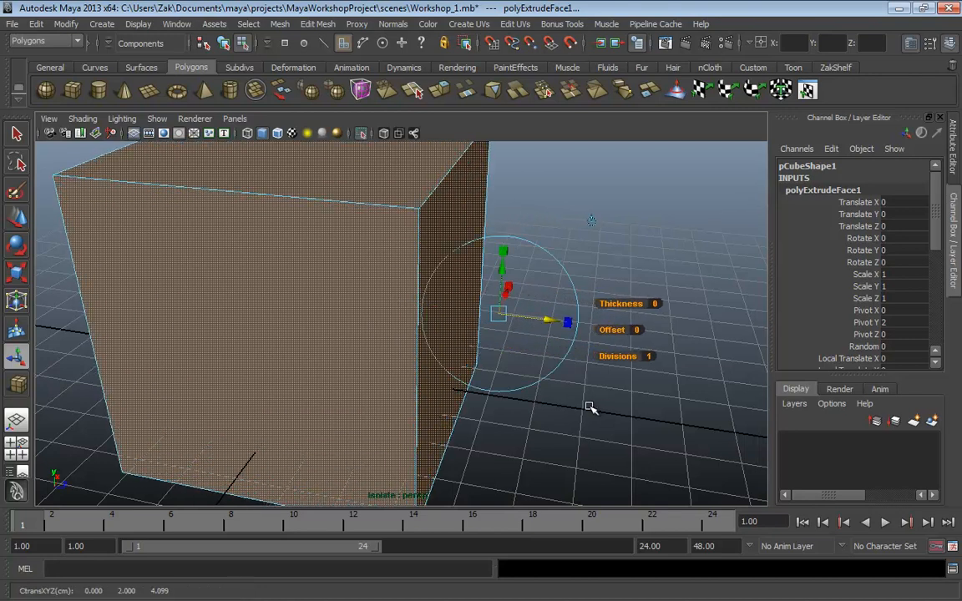
pyautogui.keyDown('alt'); pyautogui.moveTo(587, 408); pyautogui.dragTo(436, 378); pyautogui.keyUp('alt')
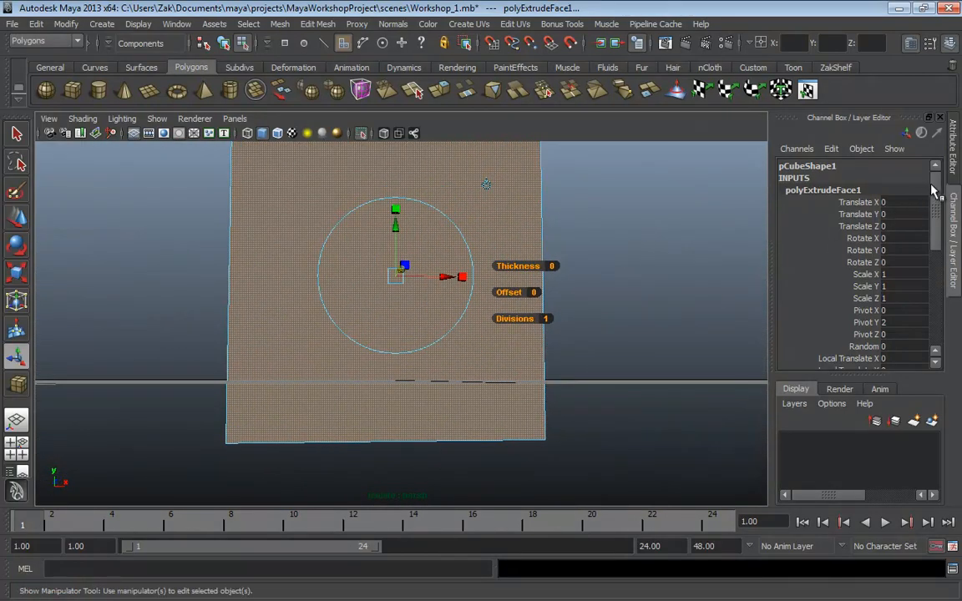
pyautogui.scroll(-1, 934, 190)
pyautogui.keyDown('alt'); pyautogui.moveTo(444, 274); pyautogui.dragTo(449, 362); pyautogui.keyUp('alt')
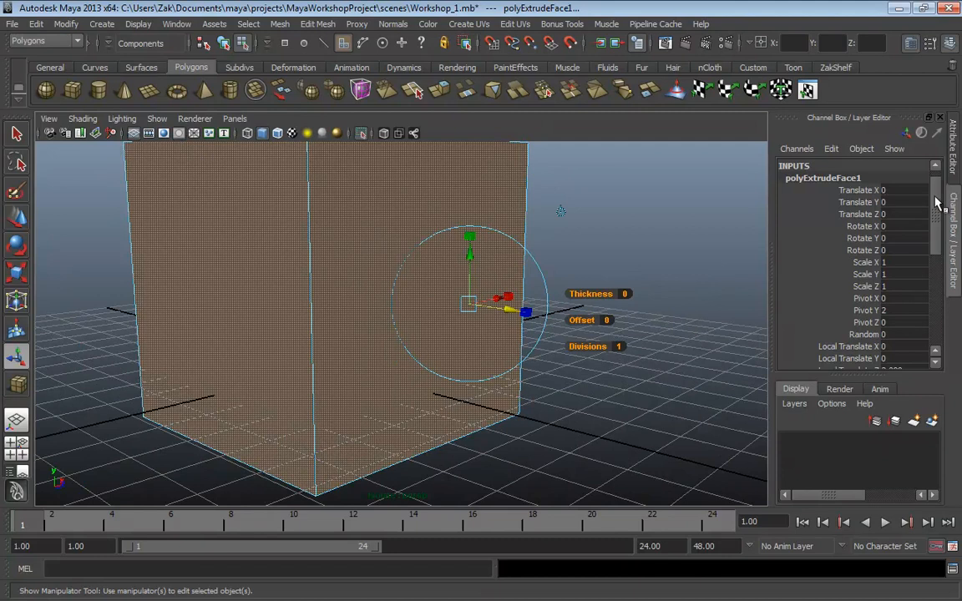
pyautogui.scroll(1, 935, 202)
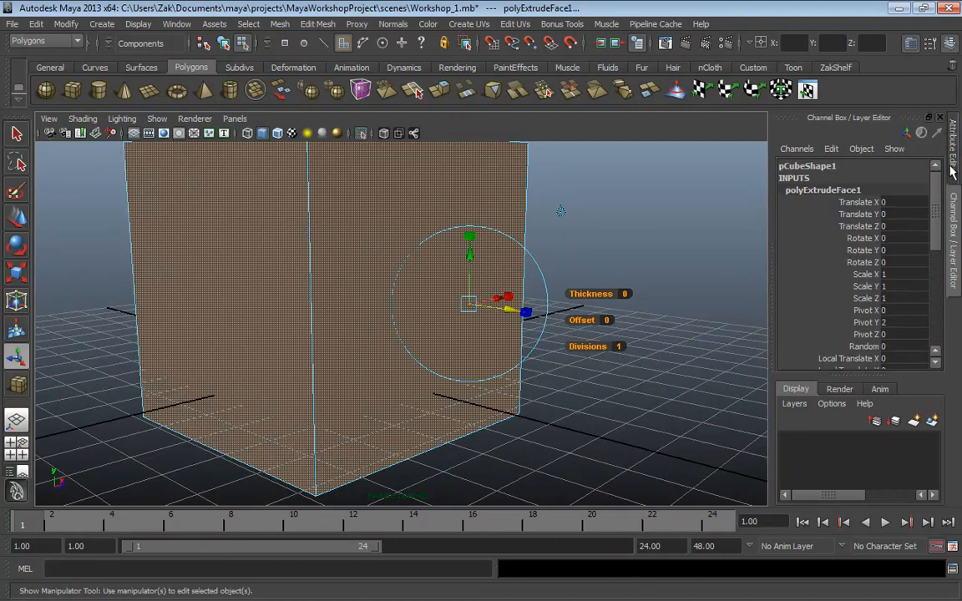
# - Hide the Channel Box / Layer Editor and show it again
pyautogui.click(953, 213)
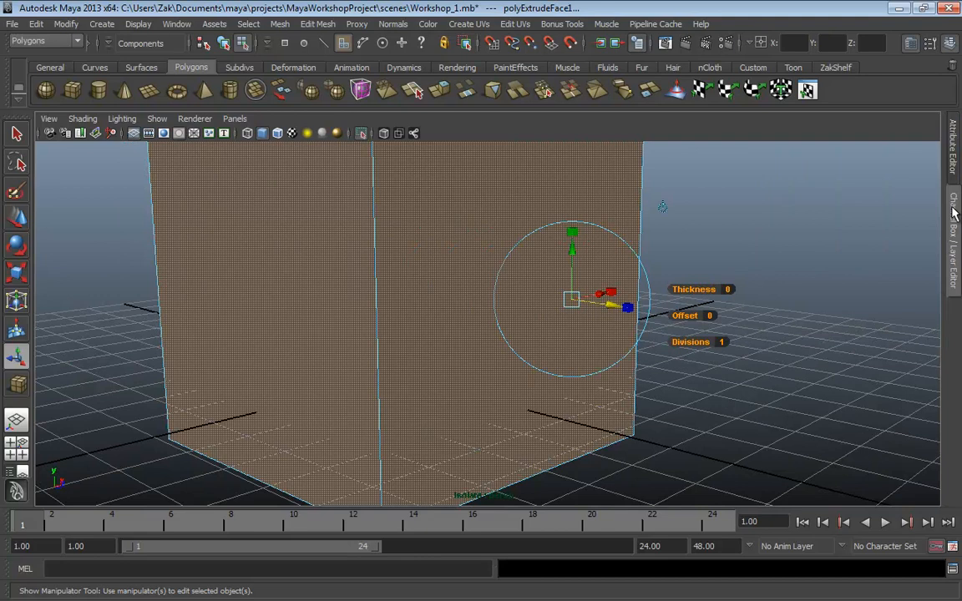
pyautogui.click(953, 213)
pyautogui.click(949, 43)
pyautogui.click(911, 43)
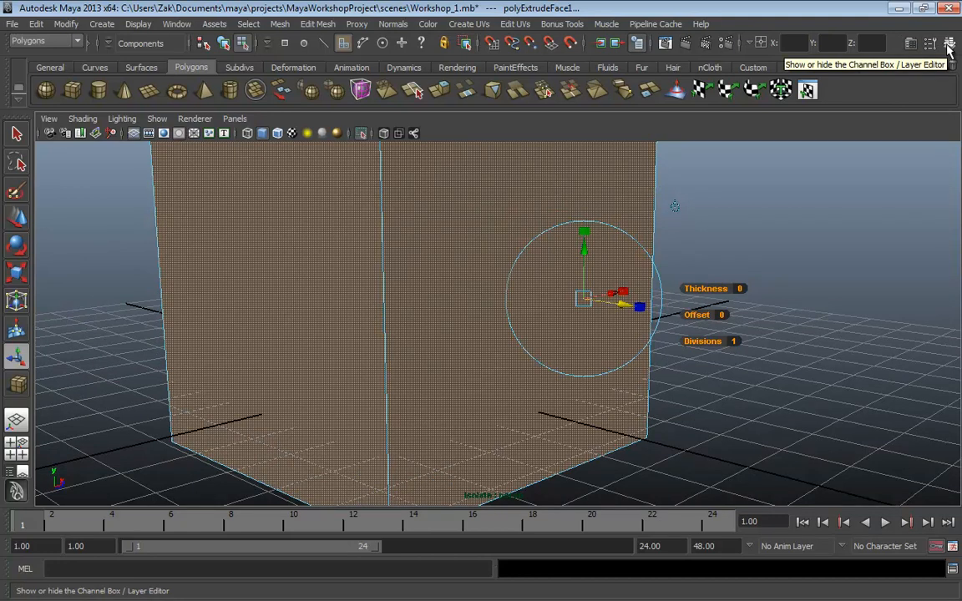
pyautogui.click(949, 47)
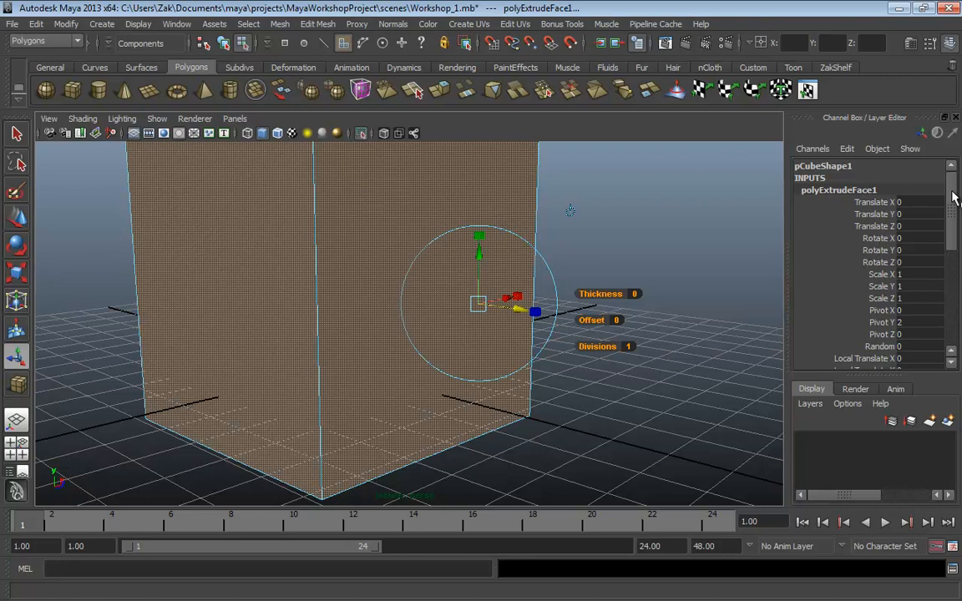
# - Turn off Keep Faces Together for the face extrusion so each face extrudes separately
pyautogui.moveTo(955, 197); pyautogui.dragTo(943, 295)
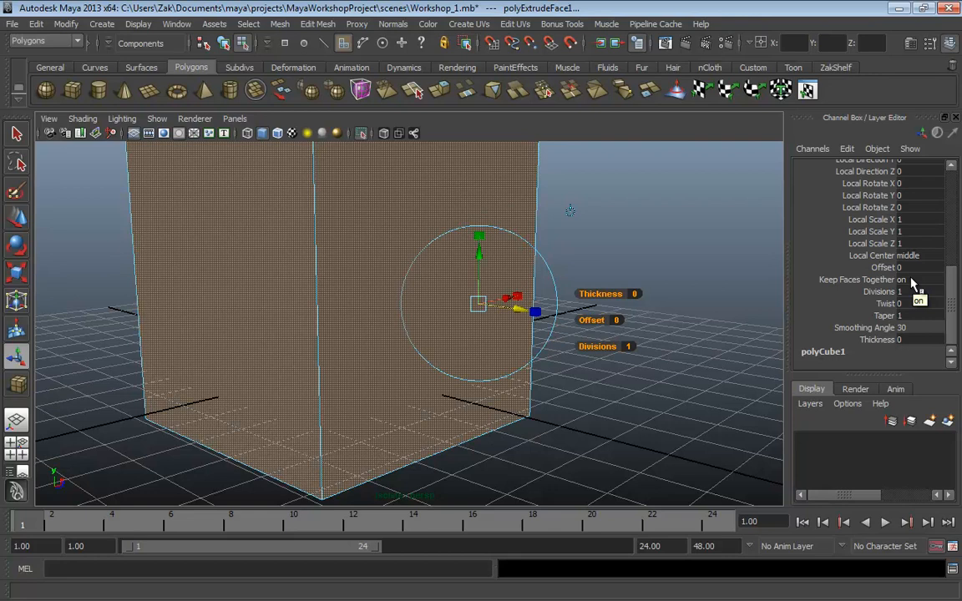
pyautogui.doubleClick(913, 281)
pyautogui.write('0')
pyautogui.press('Return')
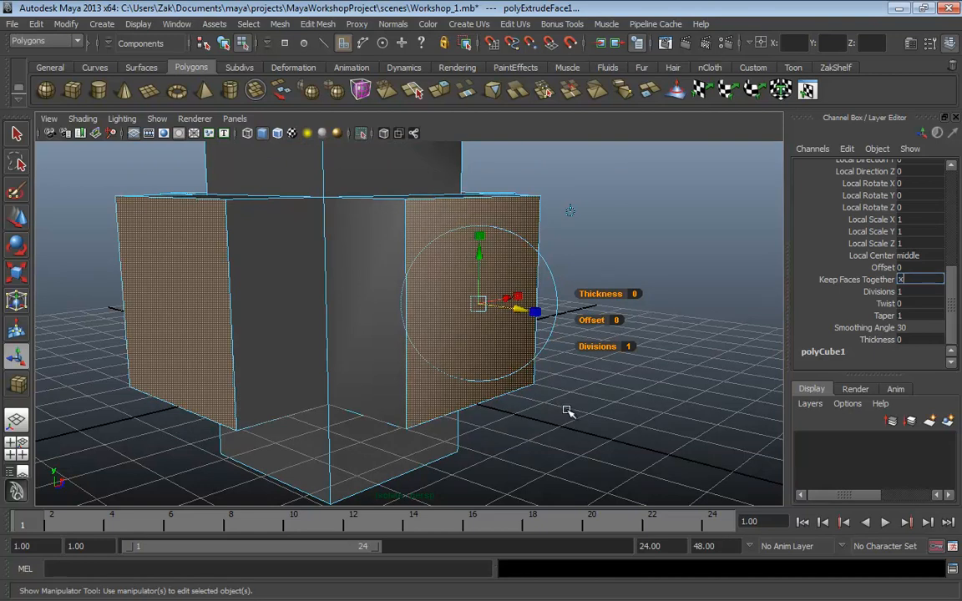
# - Try pulling the separate faces out to a Local Translate Z of about 3.708 and reset that value to 0
pyautogui.keyDown('alt'); pyautogui.moveTo(566, 411); pyautogui.dragTo(464, 308); pyautogui.keyUp('alt')
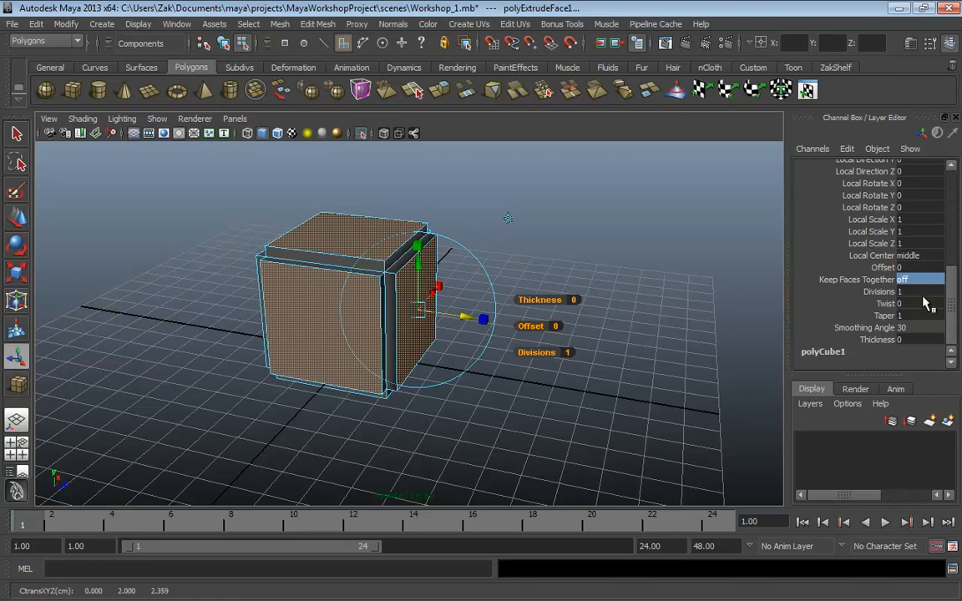
pyautogui.moveTo(954, 284); pyautogui.dragTo(953, 236)
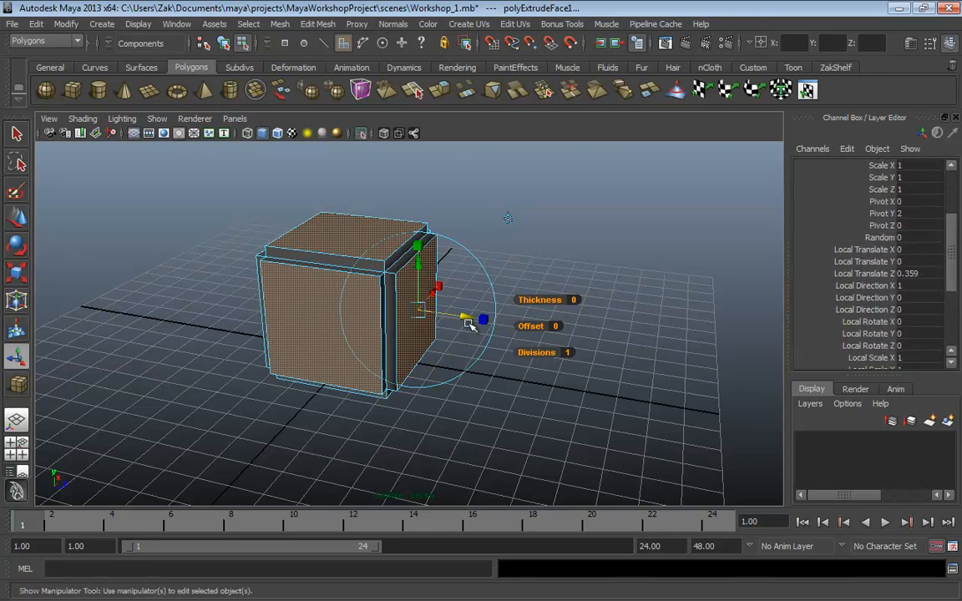
pyautogui.moveTo(466, 322); pyautogui.dragTo(557, 328)
pyautogui.doubleClick(912, 274)
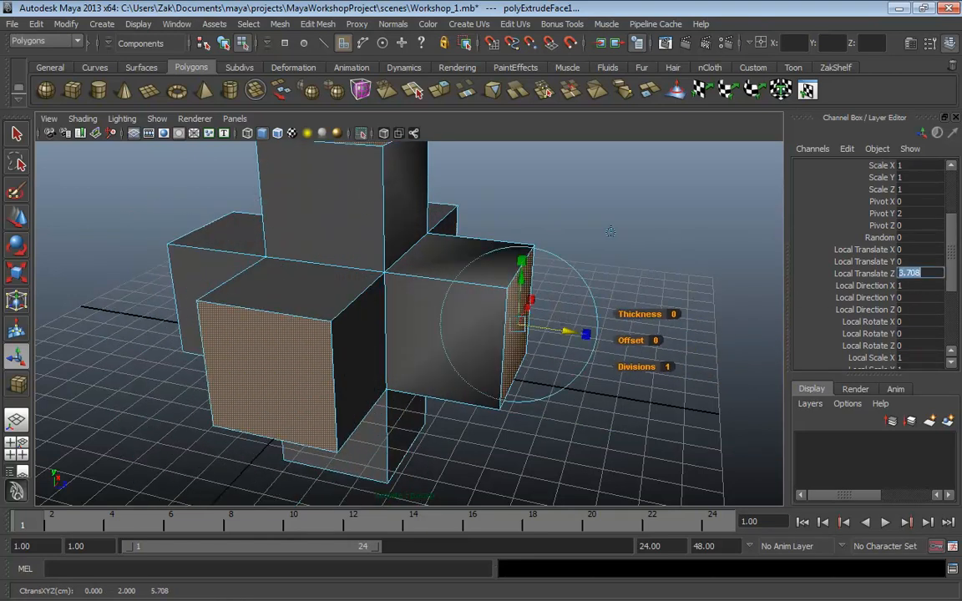
pyautogui.write('0')
pyautogui.press('Return')
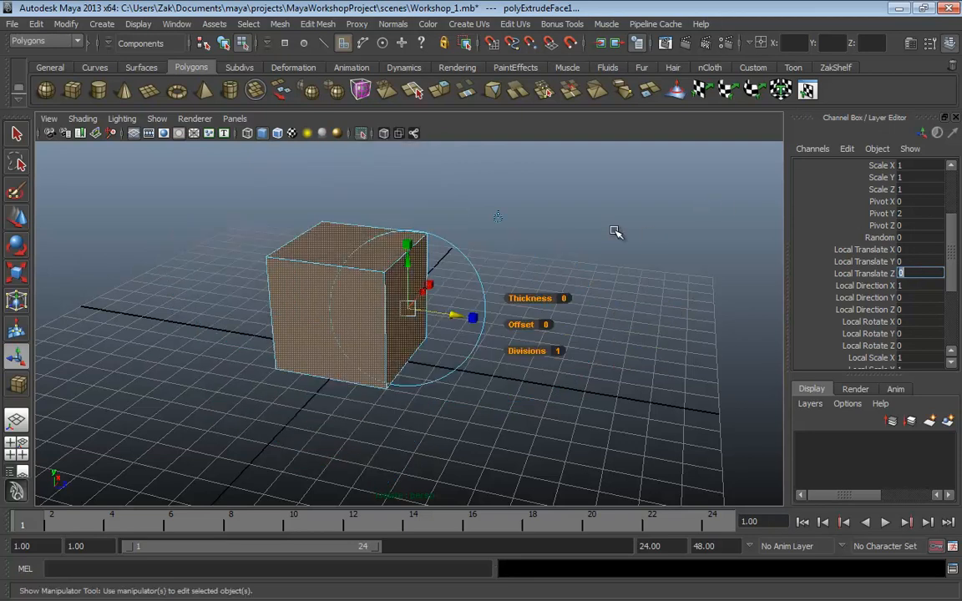
# - Scale the extruded faces inward uniformly and set their Local Scale X, Y and Z to 0.7
pyautogui.keyDown('alt'); pyautogui.moveTo(703, 230); pyautogui.dragTo(583, 273); pyautogui.keyUp('alt')
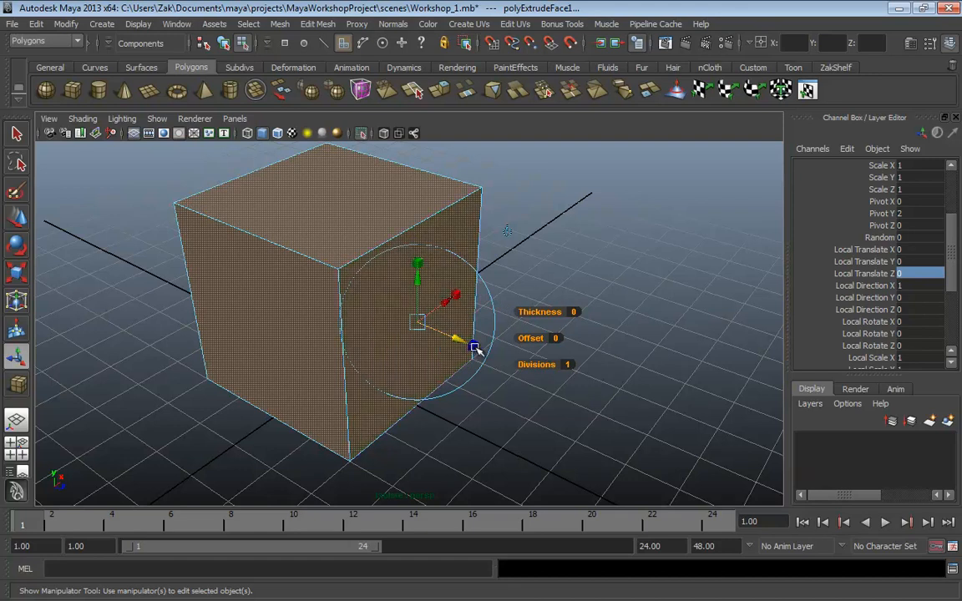
pyautogui.keyDown('alt'); pyautogui.moveTo(522, 386); pyautogui.dragTo(479, 365); pyautogui.keyUp('alt')
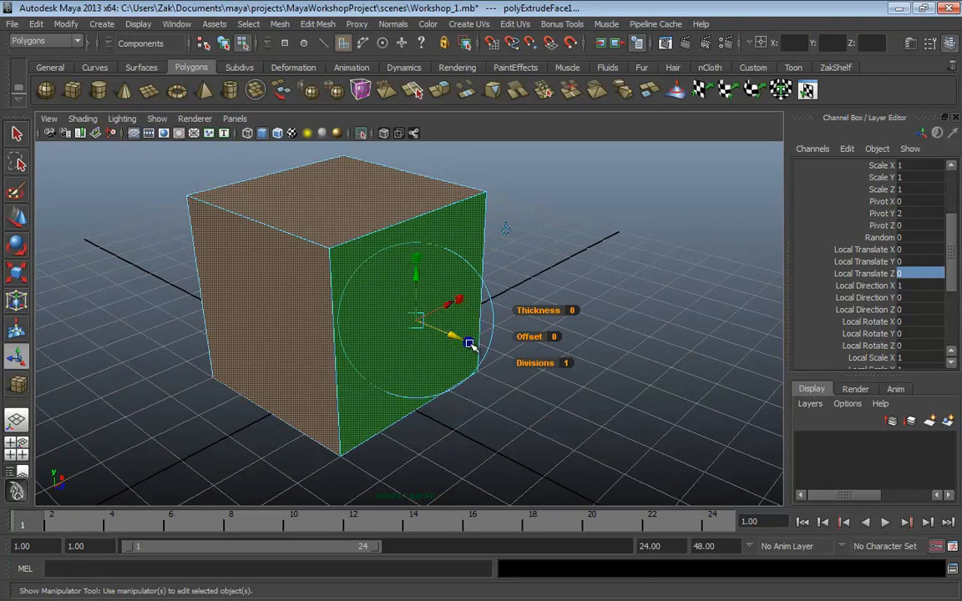
pyautogui.keyDown('alt'); pyautogui.moveTo(521, 388); pyautogui.dragTo(511, 370); pyautogui.keyUp('alt')
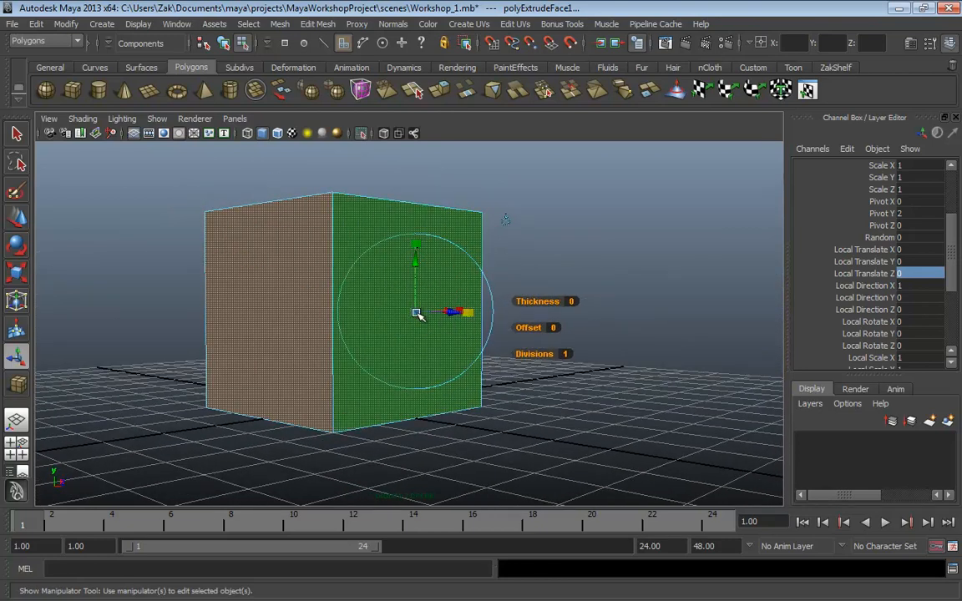
pyautogui.moveTo(418, 312); pyautogui.dragTo(405, 311)
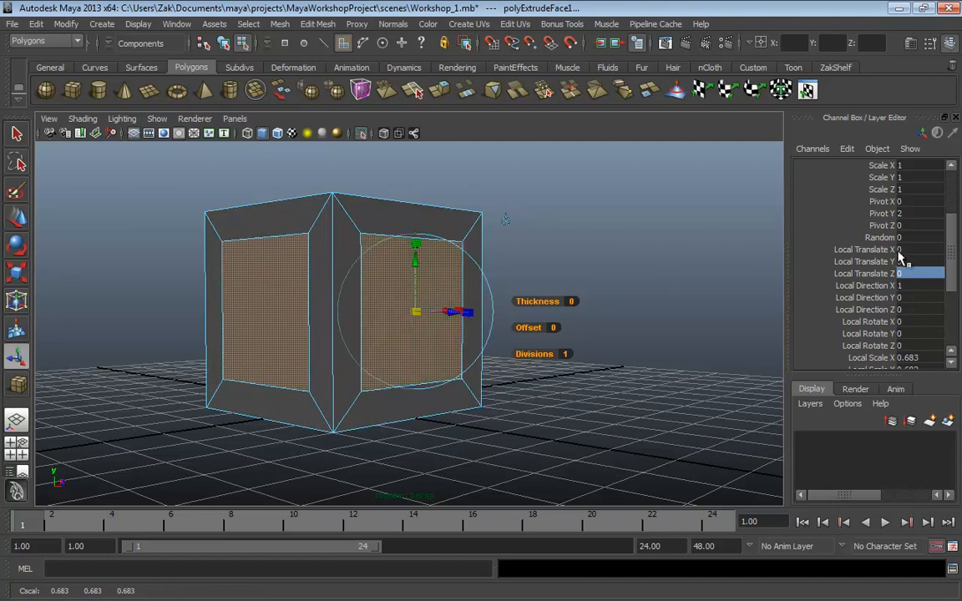
pyautogui.moveTo(951, 250); pyautogui.dragTo(908, 300)
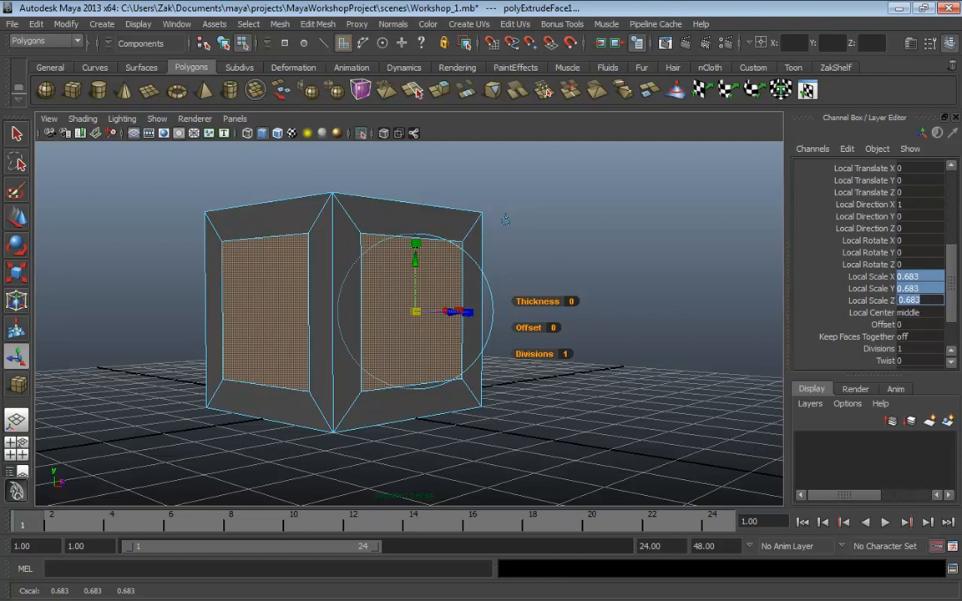
pyautogui.write('0.7')
pyautogui.press('Return')
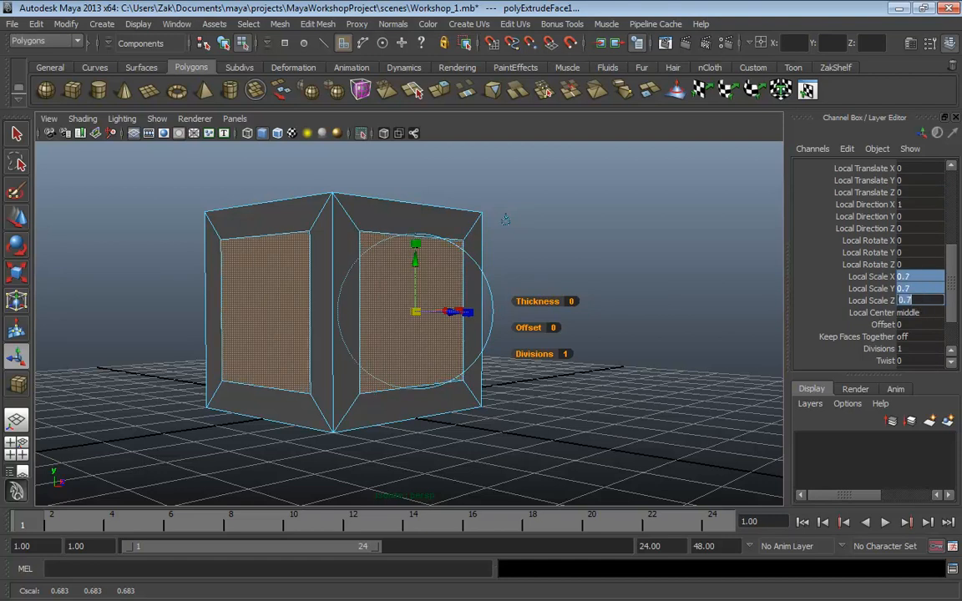
pyautogui.keyDown('alt'); pyautogui.moveTo(603, 229); pyautogui.dragTo(668, 256); pyautogui.keyUp('alt')
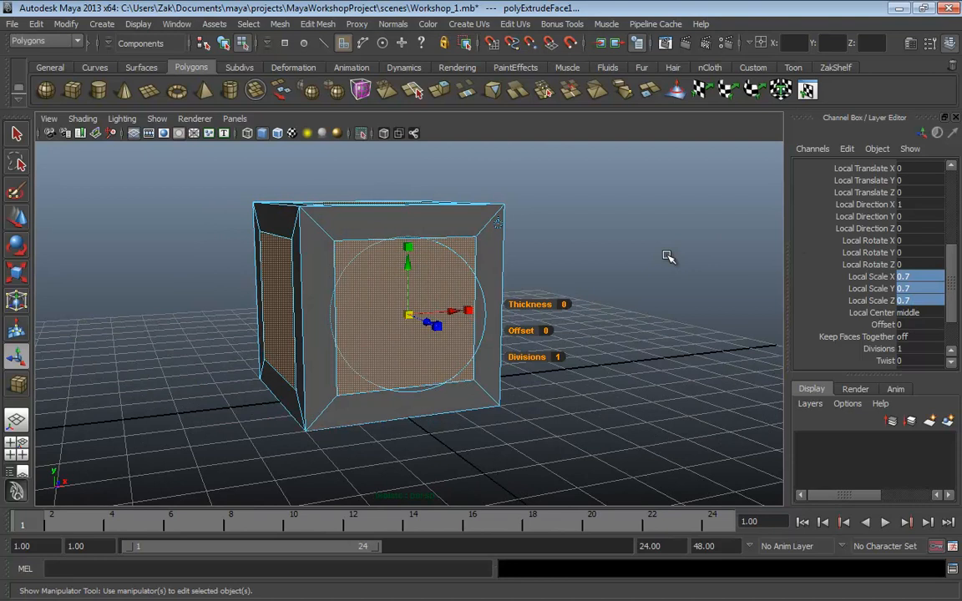
pyautogui.keyDown('alt'); pyautogui.moveTo(642, 287); pyautogui.dragTo(584, 266, button='middle'); pyautogui.keyUp('alt')
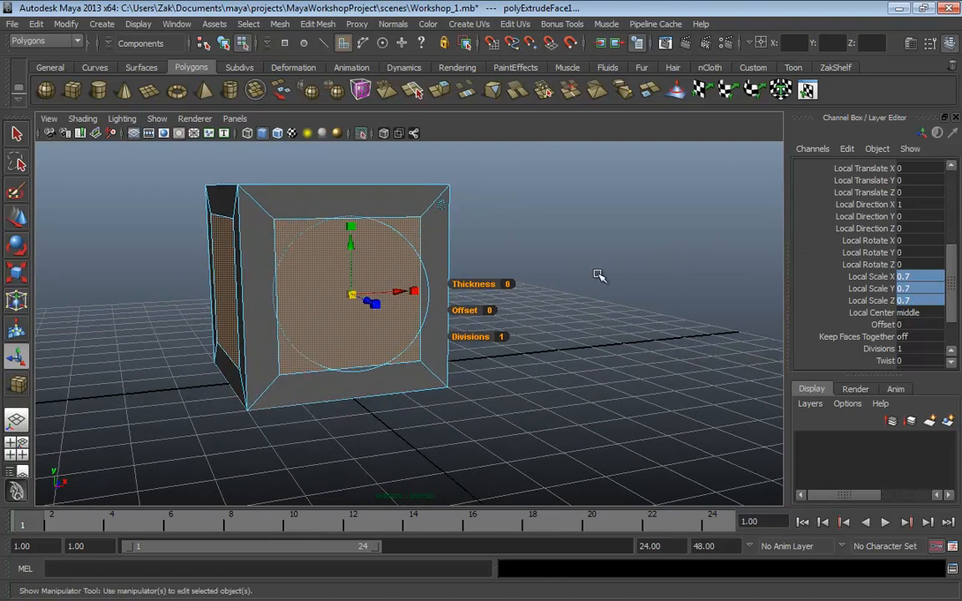
# - View the inset faces around the cube and return it from face editing to object mode
pyautogui.keyDown('alt'); pyautogui.moveTo(598, 276); pyautogui.dragTo(622, 278); pyautogui.keyUp('alt')
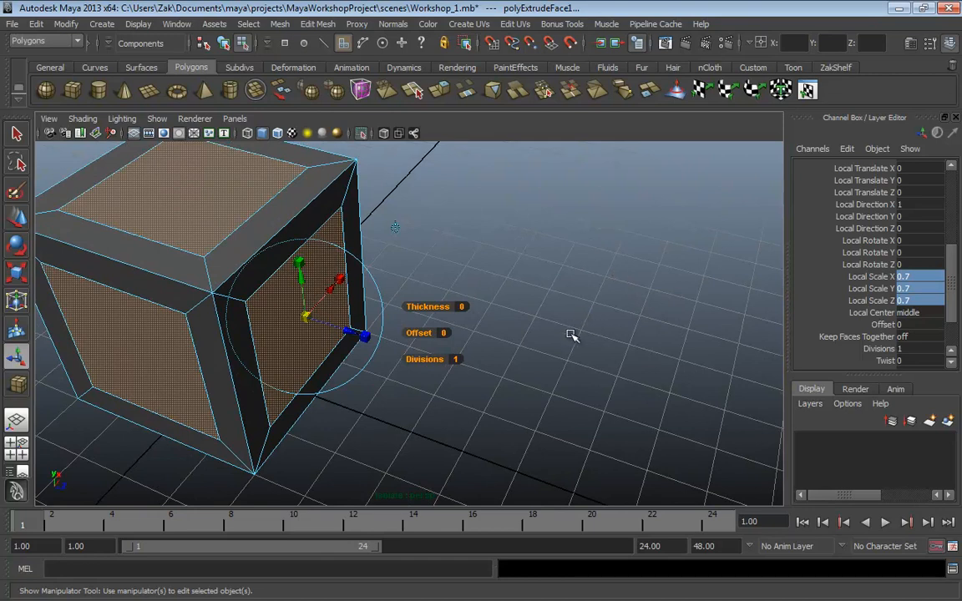
pyautogui.keyDown('alt'); pyautogui.moveTo(597, 336); pyautogui.dragTo(633, 348, button='middle'); pyautogui.keyUp('alt')
pyautogui.keyDown('alt'); pyautogui.moveTo(633, 348); pyautogui.dragTo(601, 348, button='right'); pyautogui.keyUp('alt')
pyautogui.keyDown('alt'); pyautogui.moveTo(601, 348); pyautogui.dragTo(526, 317, button='middle'); pyautogui.keyUp('alt')
pyautogui.keyDown('alt'); pyautogui.moveTo(526, 318); pyautogui.dragTo(485, 326, button='right'); pyautogui.keyUp('alt')
pyautogui.keyDown('alt'); pyautogui.moveTo(559, 324); pyautogui.dragTo(495, 331, button='middle'); pyautogui.keyUp('alt')
pyautogui.press('F8')
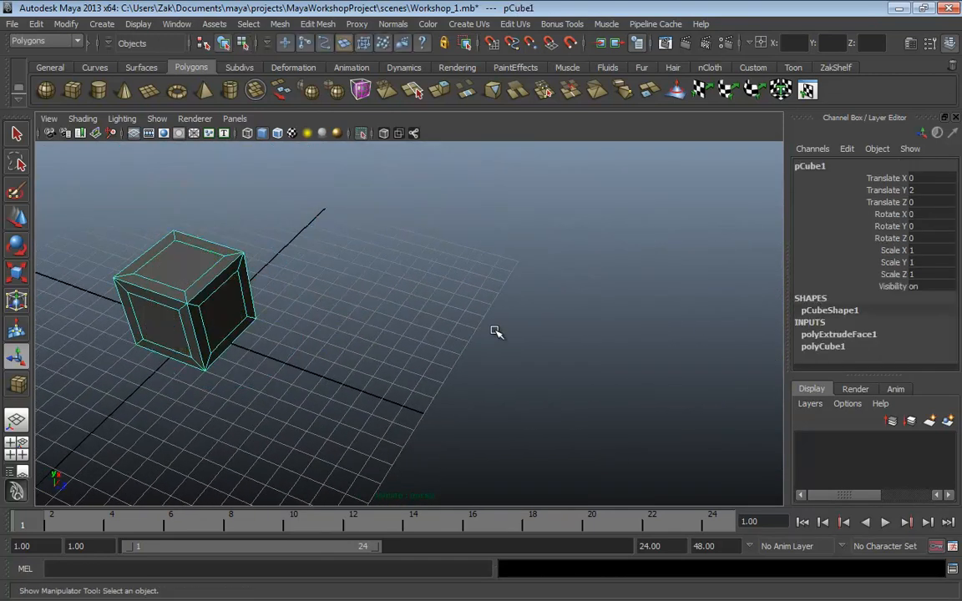
# - Create a second polygon cube in the empty space beside the inset cube
pyautogui.keyDown('alt'); pyautogui.moveTo(488, 345); pyautogui.dragTo(356, 315, button='middle'); pyautogui.keyUp('alt')
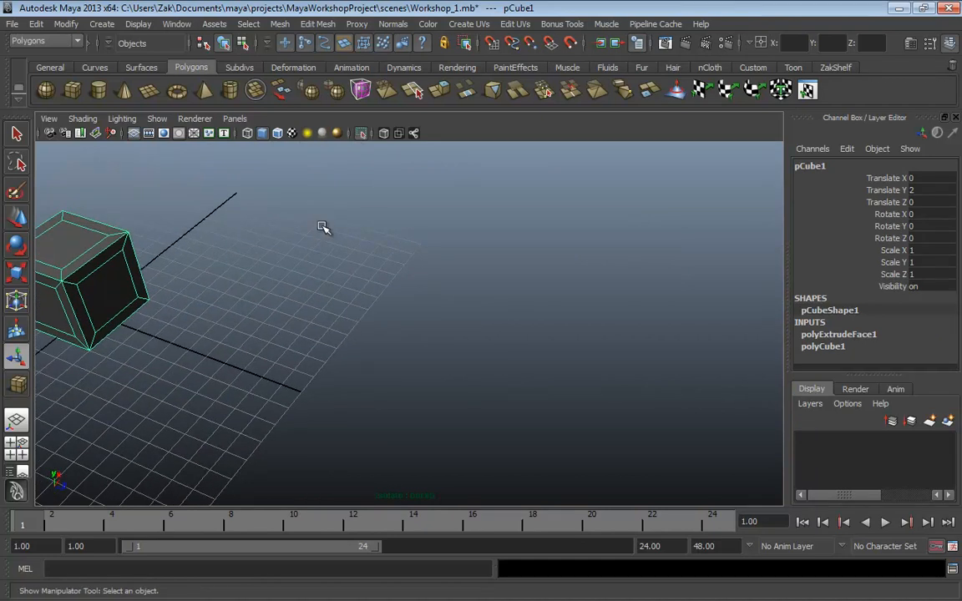
pyautogui.click(72, 91)
pyautogui.moveTo(399, 286)
pyautogui.mouseDown()
pyautogui.moveTo(421, 337)
pyautogui.moveTo(413, 311)
pyautogui.mouseUp()
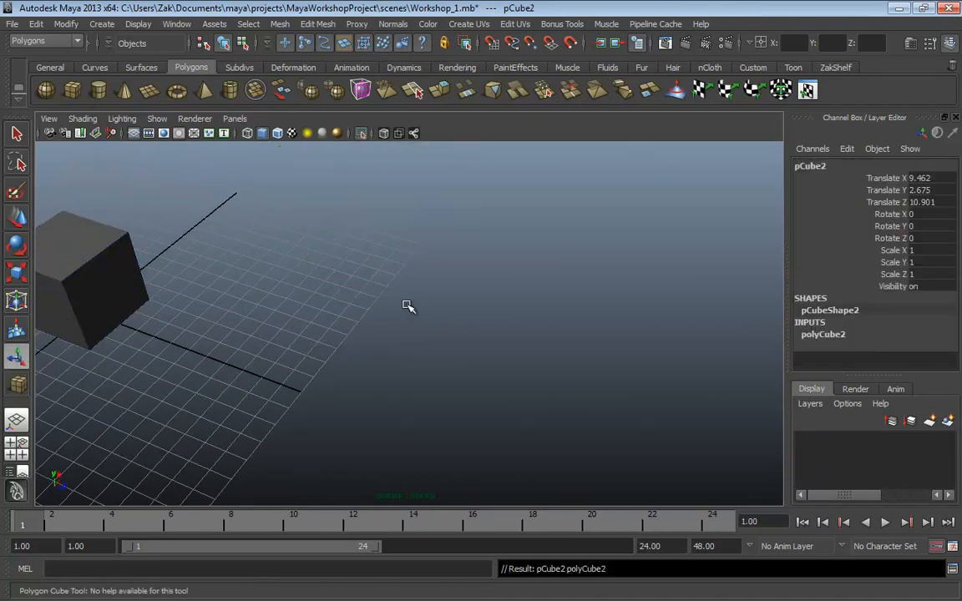
pyautogui.keyDown('alt'); pyautogui.moveTo(342, 305); pyautogui.dragTo(493, 305, button='middle'); pyautogui.keyUp('alt')
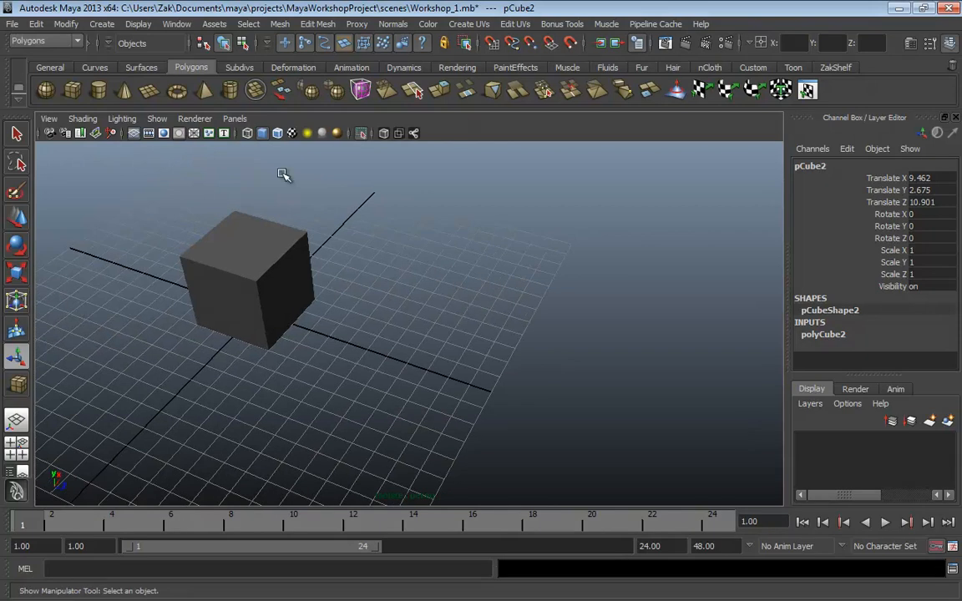
# - Frame the second polygon cube and switch it to face selection mode
pyautogui.keyDown('alt'); pyautogui.moveTo(371, 162); pyautogui.dragTo(477, 263); pyautogui.keyUp('alt')
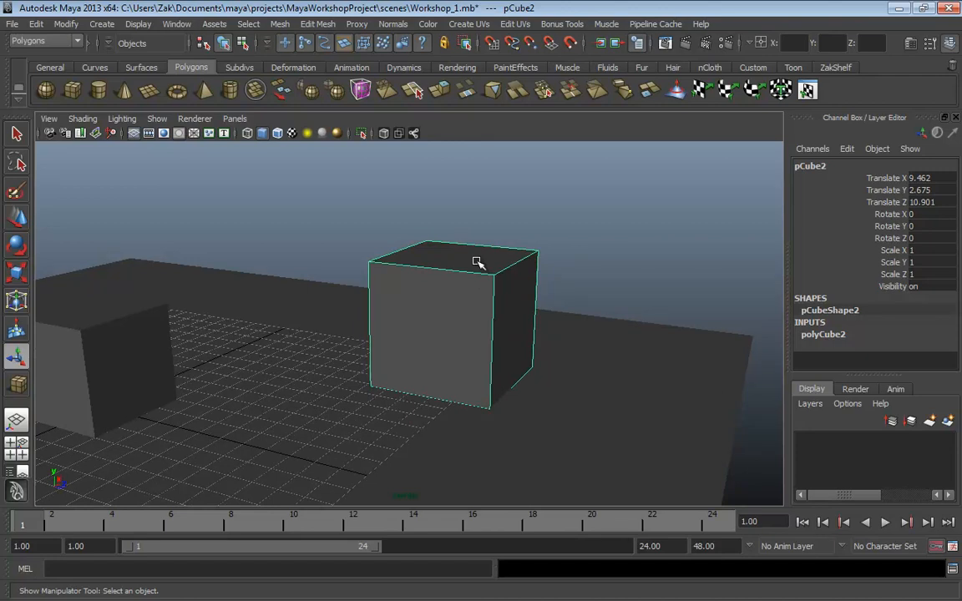
pyautogui.keyDown('alt'); pyautogui.moveTo(478, 263); pyautogui.dragTo(523, 297, button='right'); pyautogui.keyUp('alt')
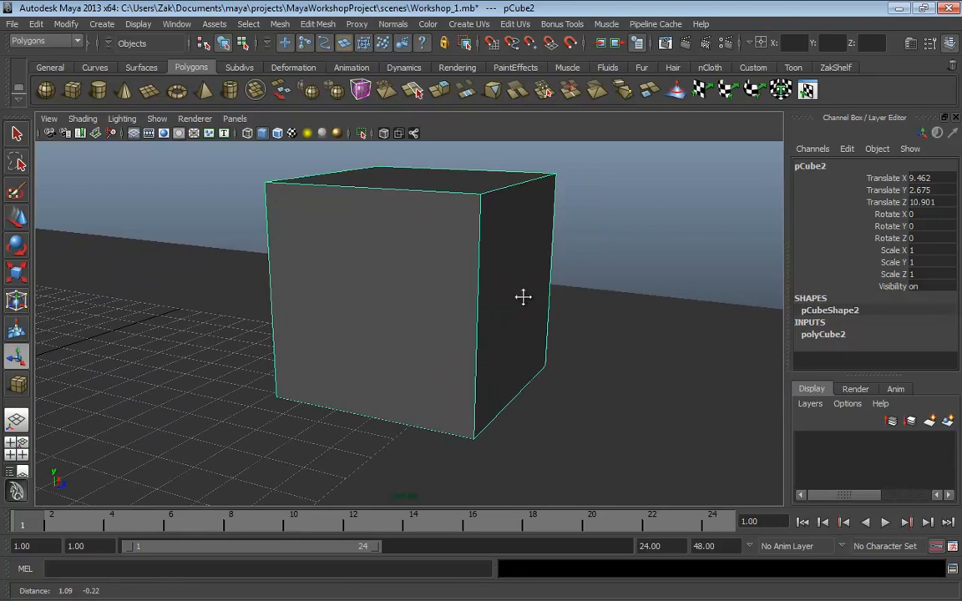
pyautogui.keyDown('alt'); pyautogui.moveTo(523, 298); pyautogui.dragTo(468, 328); pyautogui.keyUp('alt')
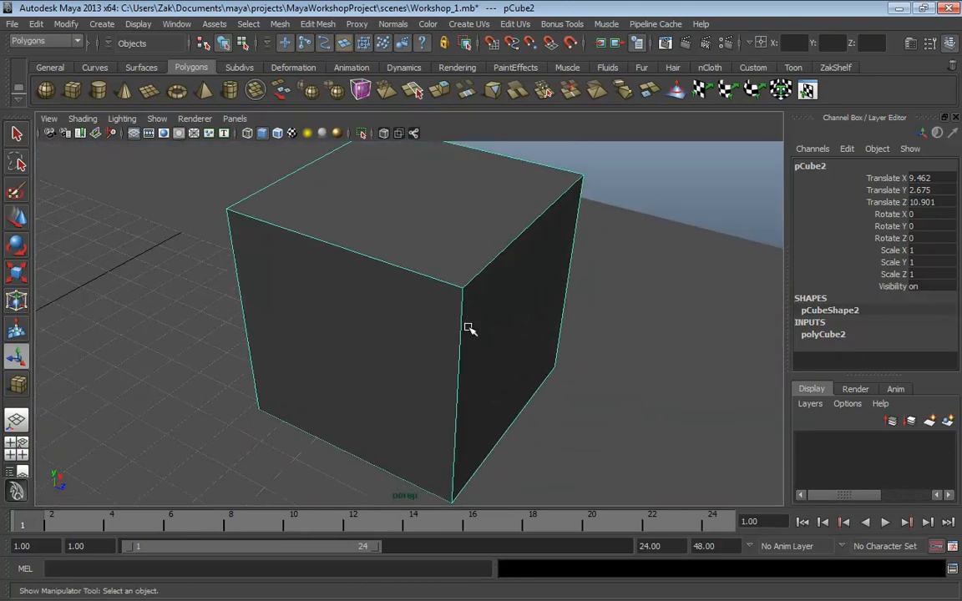
pyautogui.rightClick(392, 211)
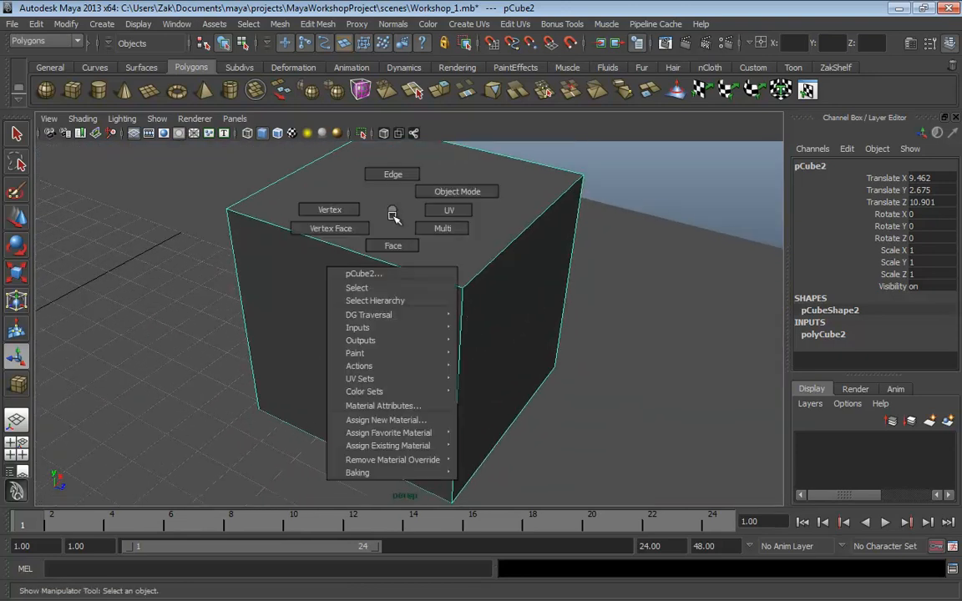
pyautogui.click(393, 245)
pyautogui.click(408, 225)
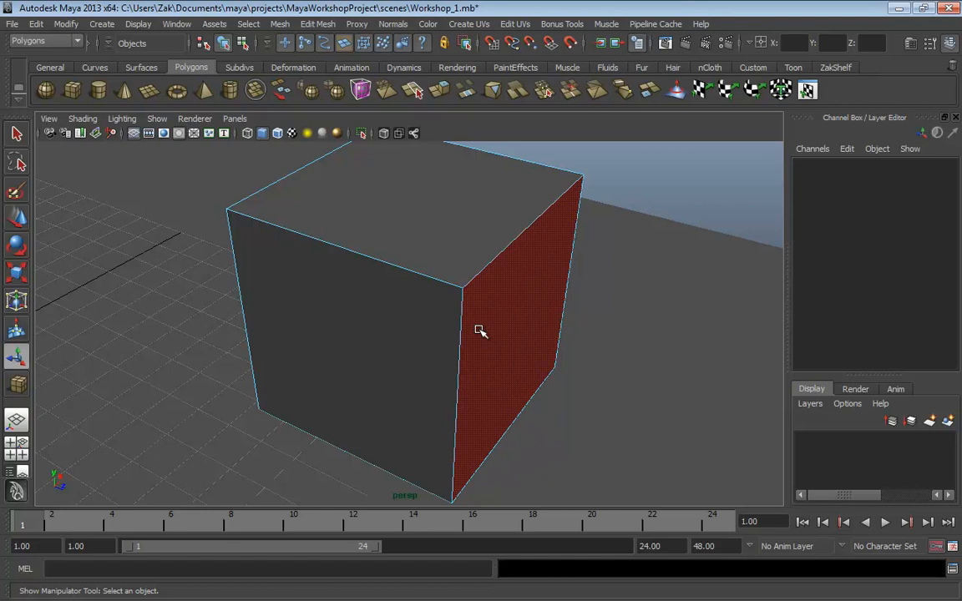
# - Review the component selection modes offered for the second cube and return it to object mode
pyautogui.rightClick(431, 248)
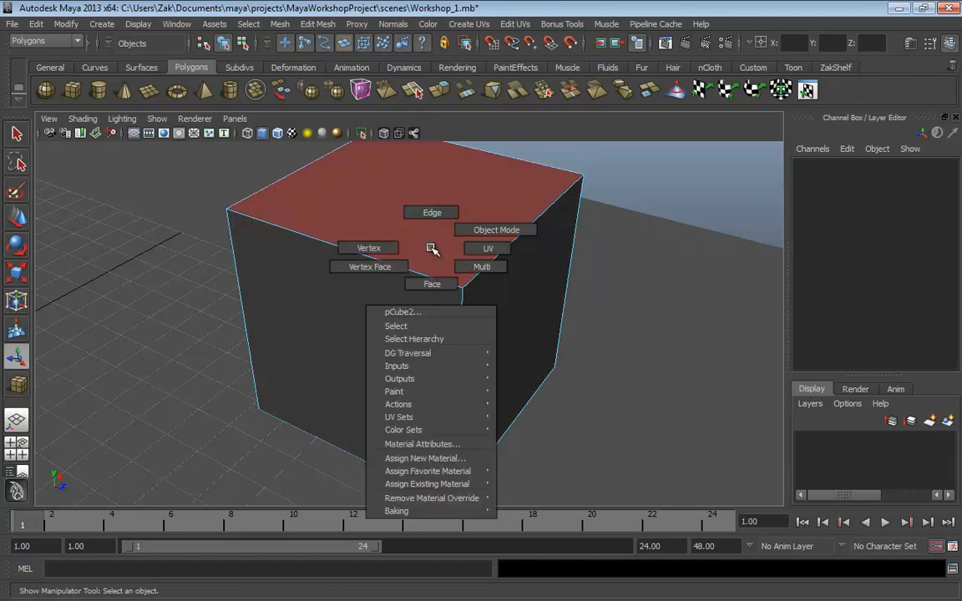
pyautogui.moveTo(431, 248); pyautogui.dragTo(461, 275, button='right')
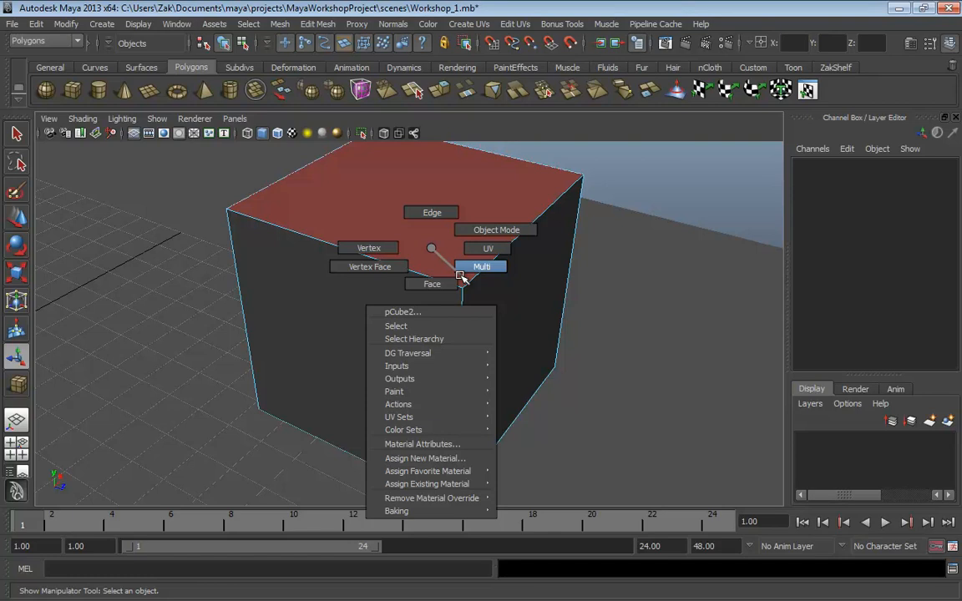
pyautogui.moveTo(460, 275); pyautogui.dragTo(443, 288, button='right')
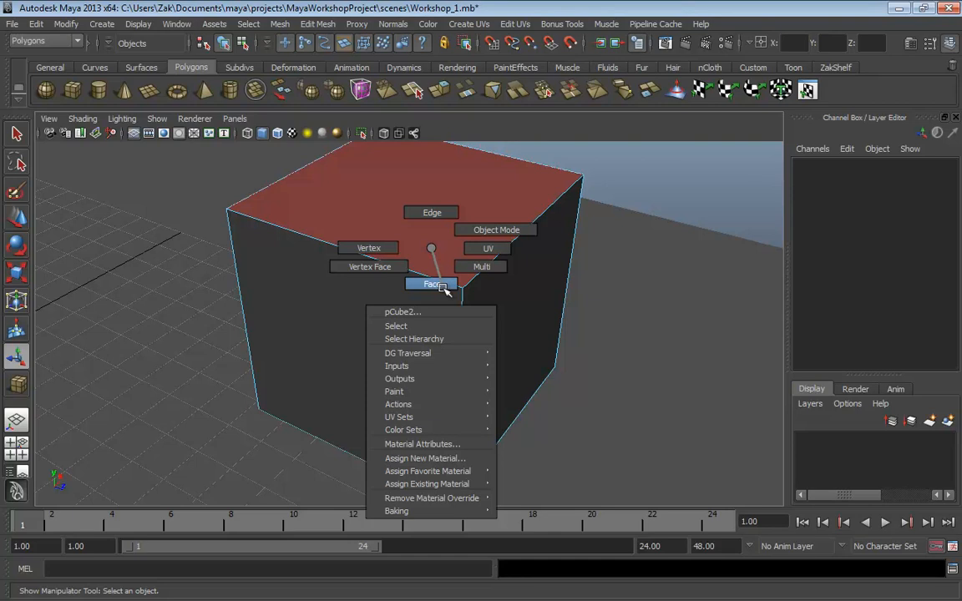
pyautogui.moveTo(443, 285); pyautogui.dragTo(445, 284, button='right')
pyautogui.moveTo(445, 284); pyautogui.dragTo(447, 260, button='right')
pyautogui.press('F8')
pyautogui.press('F8')
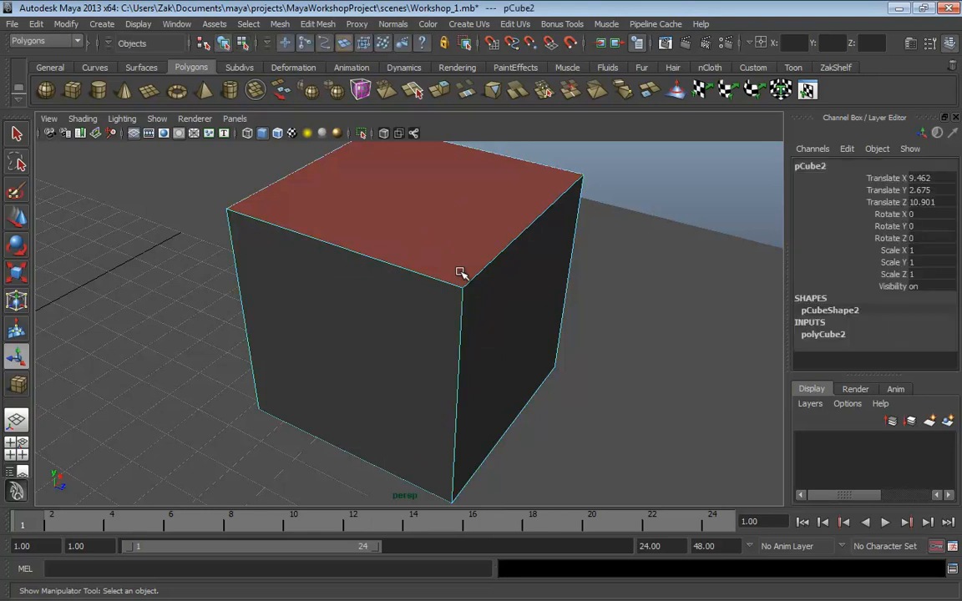
# - Create a NURBS cube on the grid in front of the two polygon cubes
pyautogui.keyDown('alt'); pyautogui.moveTo(489, 332); pyautogui.dragTo(507, 301, button='middle'); pyautogui.keyUp('alt')
pyautogui.keyDown('alt'); pyautogui.moveTo(507, 302); pyautogui.dragTo(225, 283, button='right'); pyautogui.keyUp('alt')
pyautogui.keyDown('alt'); pyautogui.moveTo(442, 329); pyautogui.dragTo(481, 275, button='middle'); pyautogui.keyUp('alt')
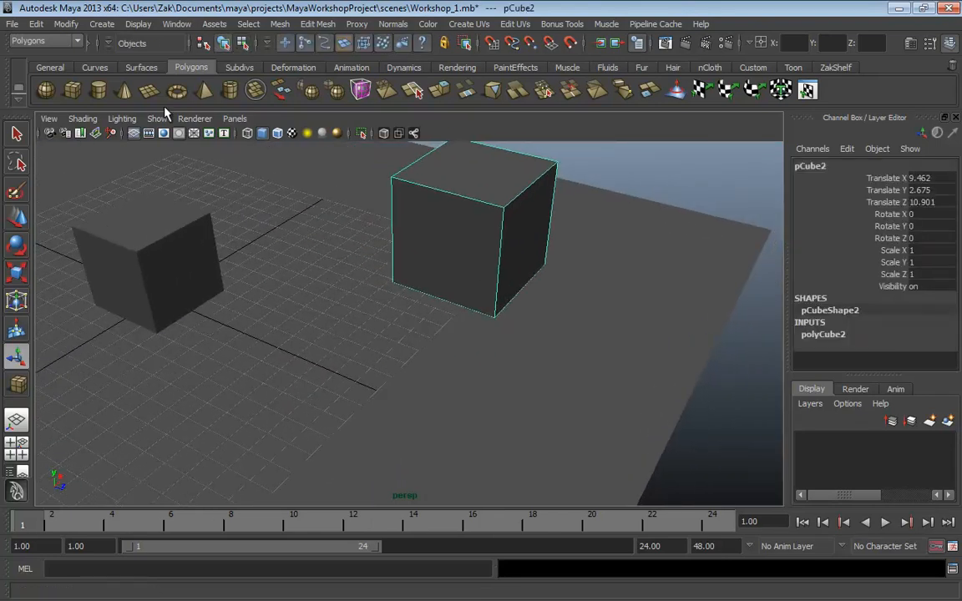
pyautogui.click(139, 69)
pyautogui.click(72, 90)
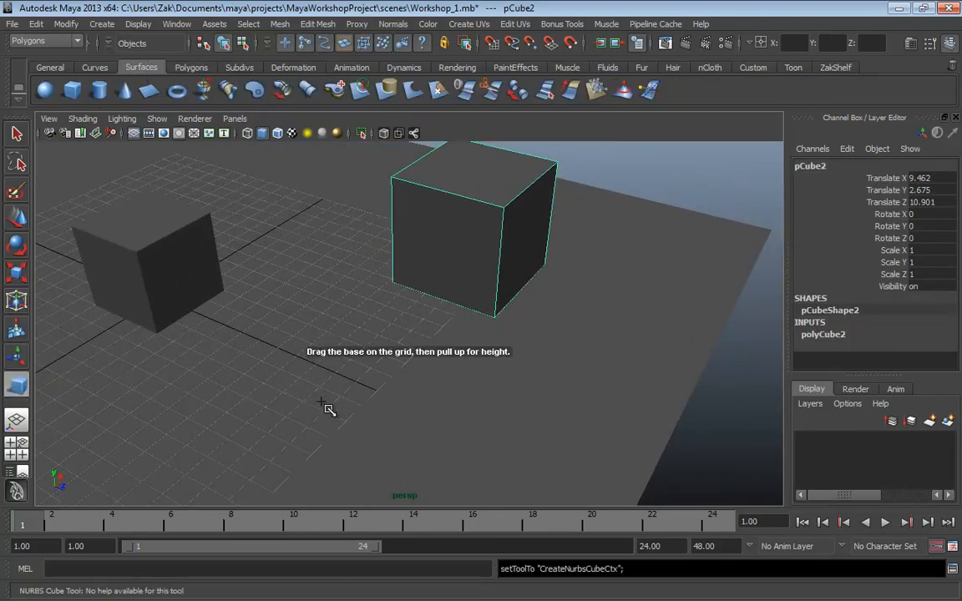
pyautogui.moveTo(329, 408); pyautogui.dragTo(497, 360)
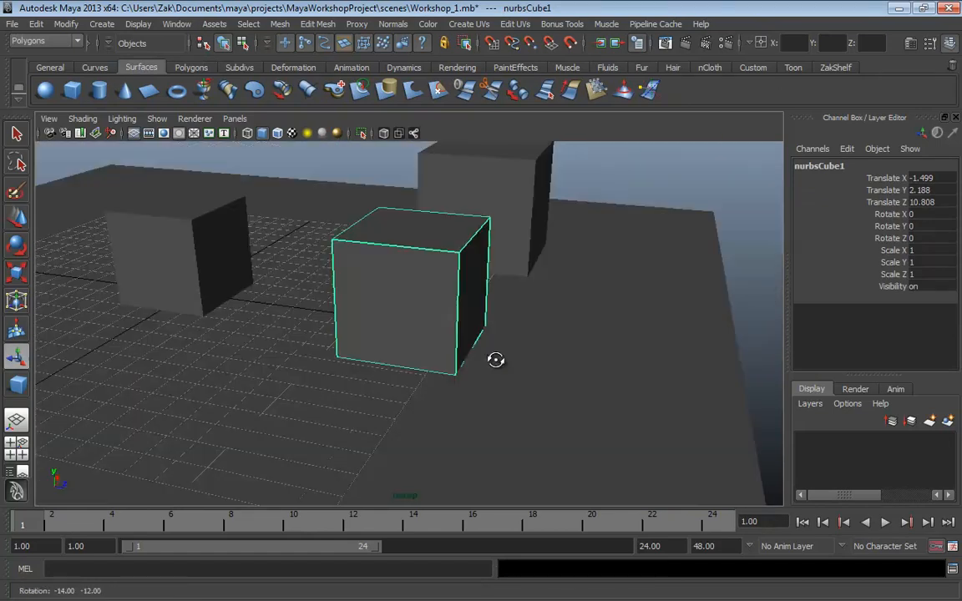
# - Review the component modes offered for the NURBS cube and delete that cube
pyautogui.keyDown('alt'); pyautogui.moveTo(498, 360); pyautogui.dragTo(432, 327, button='right'); pyautogui.keyUp('alt')
pyautogui.rightClick(374, 285)
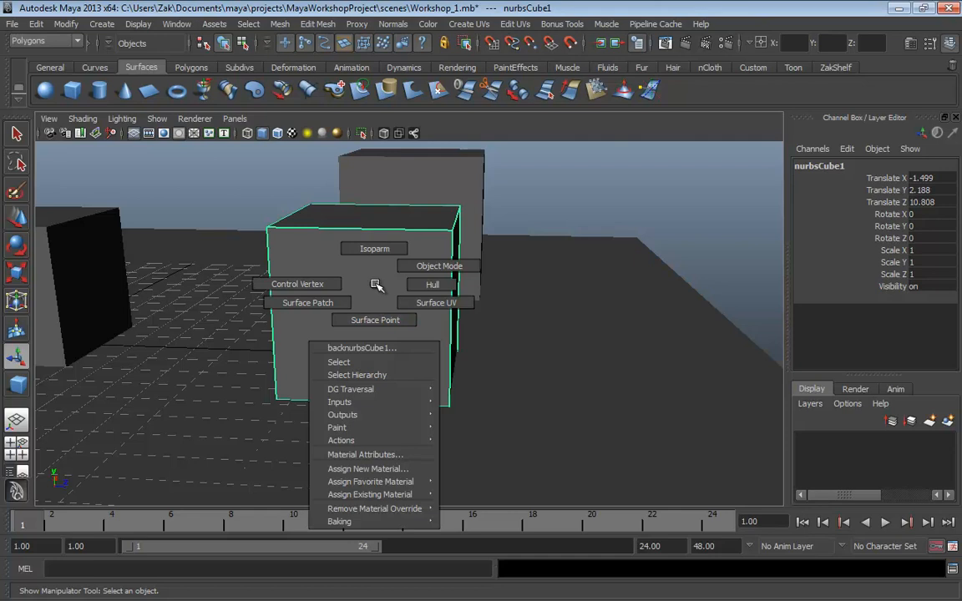
pyautogui.keyDown('alt'); pyautogui.moveTo(382, 277); pyautogui.dragTo(339, 297); pyautogui.keyUp('alt')
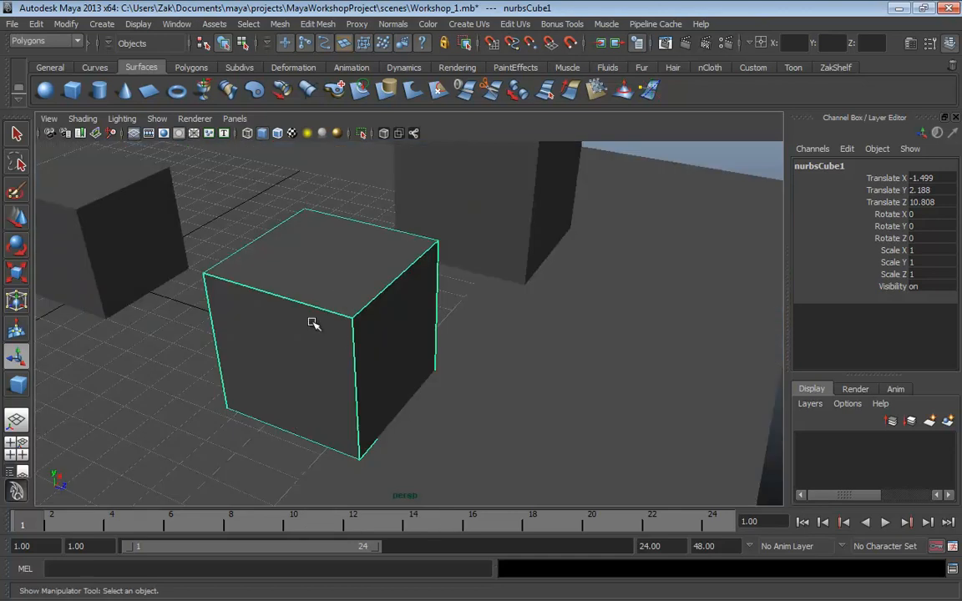
pyautogui.press('Delete')
# - Select the second polygon cube and switch it to face selection mode
pyautogui.keyDown('alt'); pyautogui.moveTo(335, 303); pyautogui.dragTo(219, 415, button='middle'); pyautogui.keyUp('alt')
pyautogui.keyDown('alt'); pyautogui.moveTo(303, 395); pyautogui.dragTo(432, 395, button='right'); pyautogui.keyUp('alt')
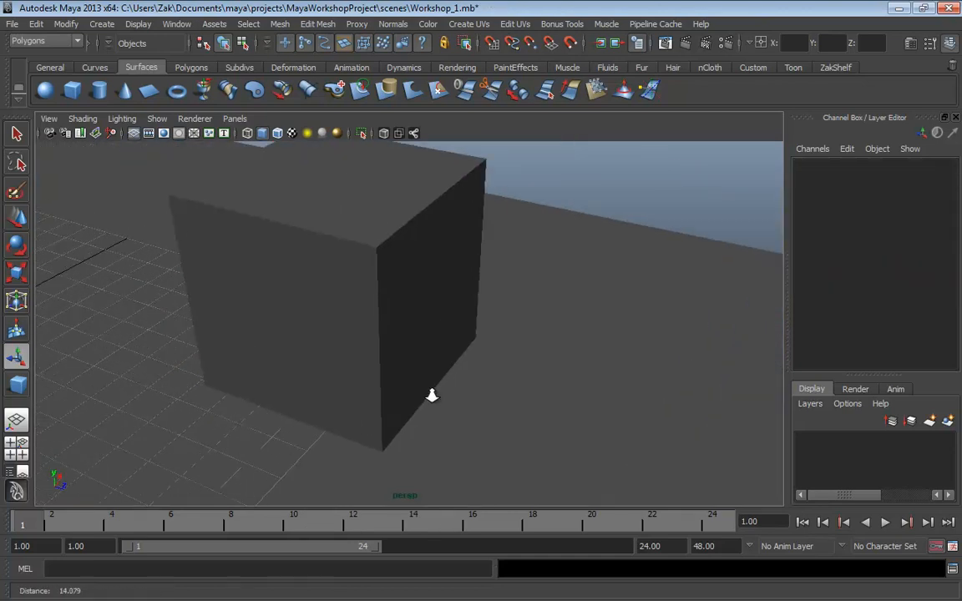
pyautogui.keyDown('alt'); pyautogui.moveTo(395, 305); pyautogui.dragTo(434, 357, button='middle'); pyautogui.keyUp('alt')
pyautogui.click(357, 285)
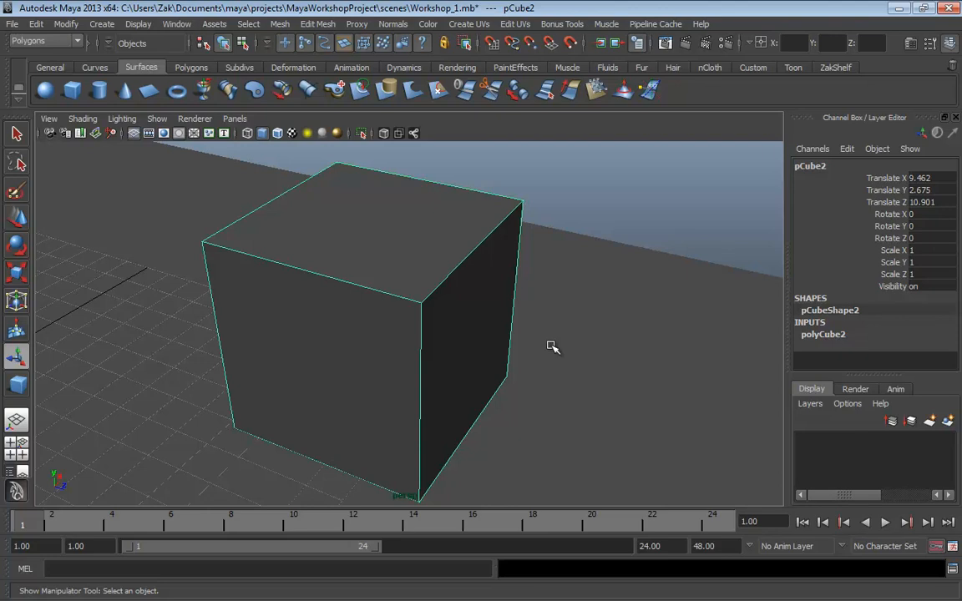
pyautogui.keyDown('alt'); pyautogui.moveTo(399, 376); pyautogui.dragTo(382, 387); pyautogui.keyUp('alt')
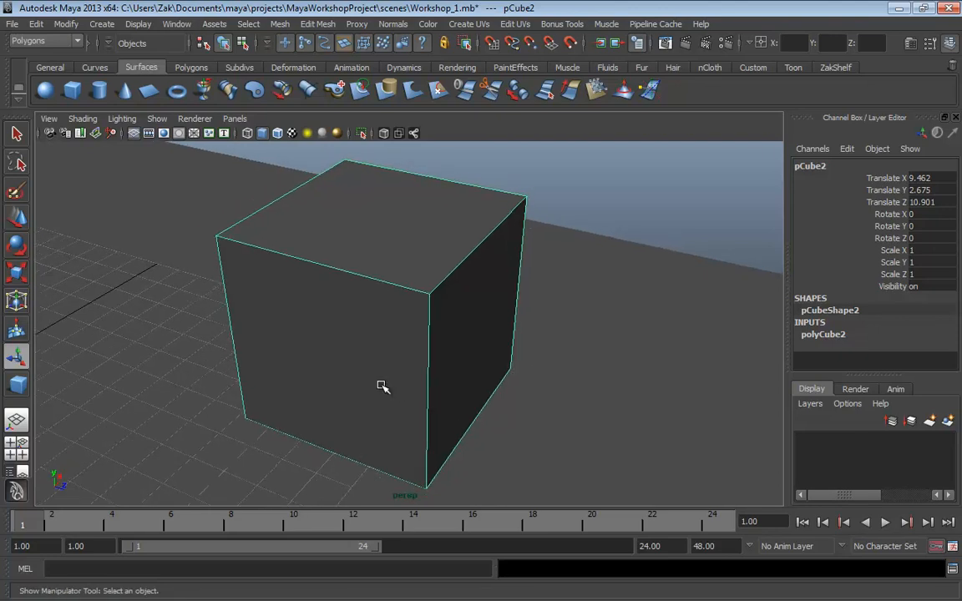
pyautogui.press('F11')
# - Practise selecting the second cube's top and side faces one at a time and adding a face to the selection
pyautogui.click(367, 299)
pyautogui.click(391, 256)
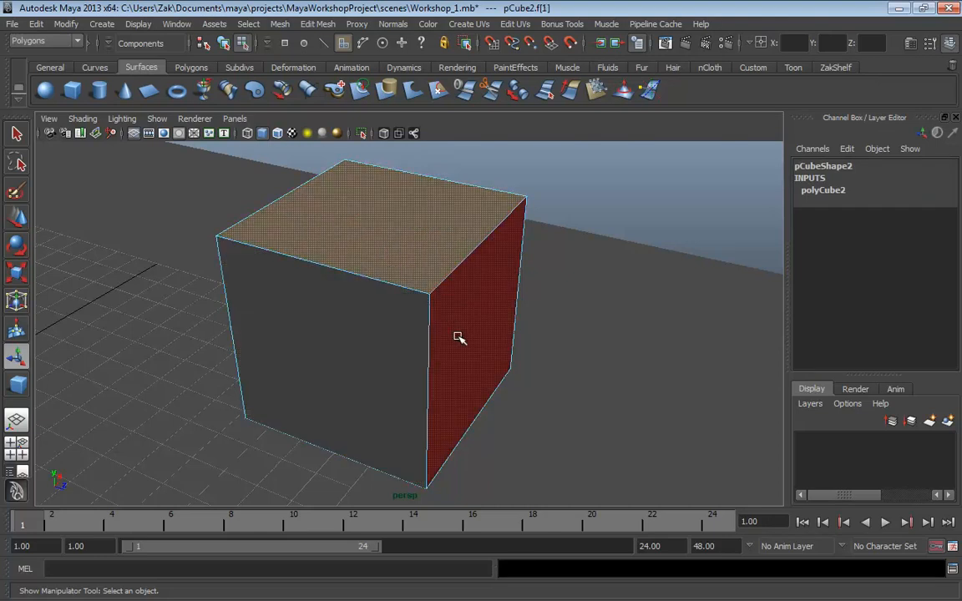
pyautogui.click(458, 337)
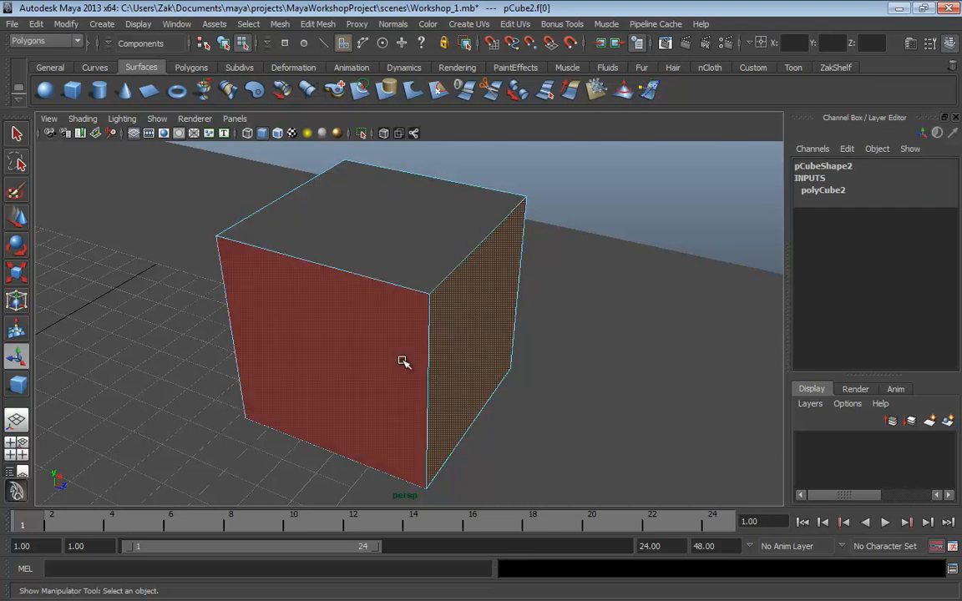
pyautogui.click(359, 308)
pyautogui.keyDown('shift'); pyautogui.click(387, 247); pyautogui.keyUp('shift')
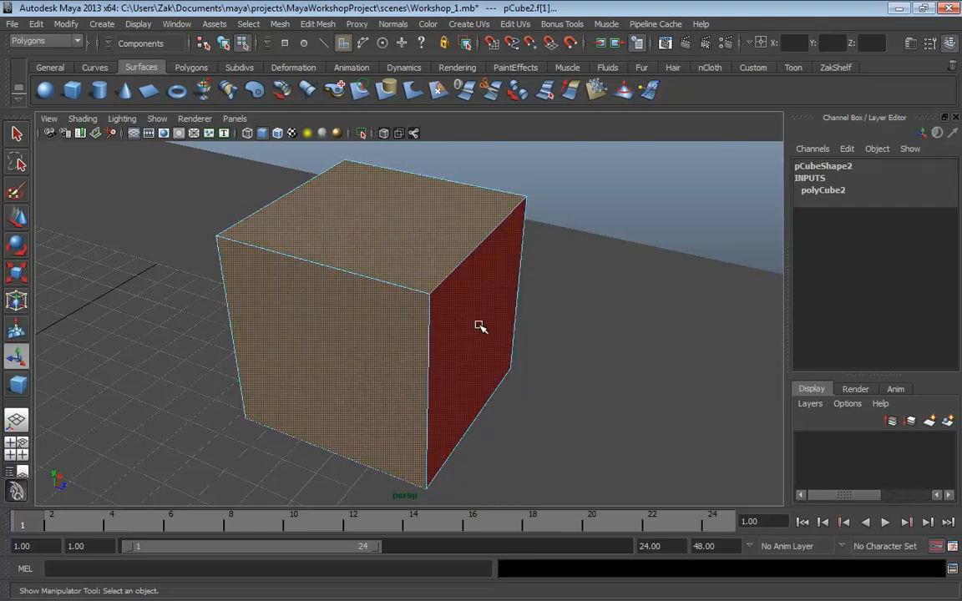
pyautogui.click(480, 326)
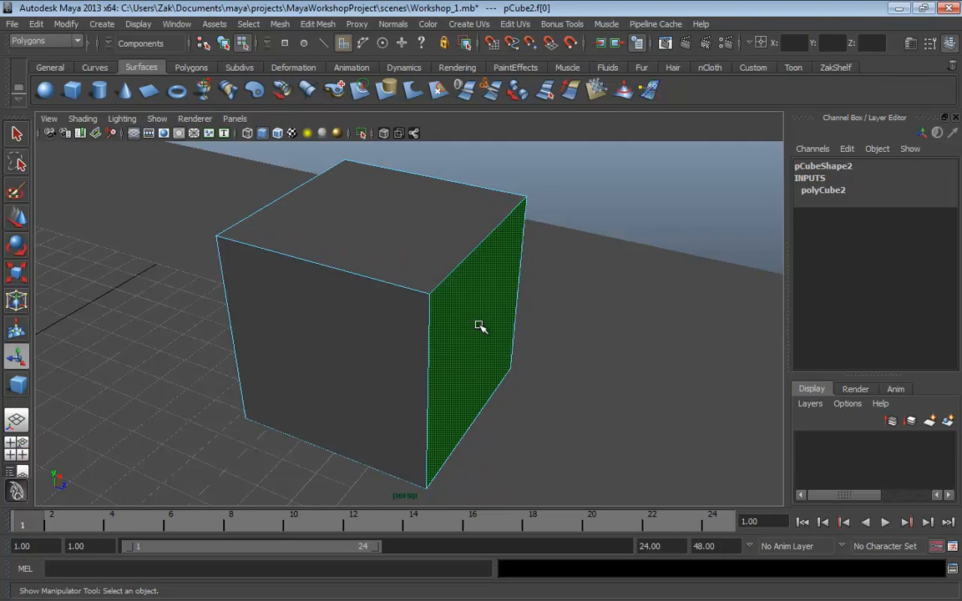
pyautogui.keyDown('alt'); pyautogui.moveTo(492, 327); pyautogui.dragTo(451, 316); pyautogui.keyUp('alt')
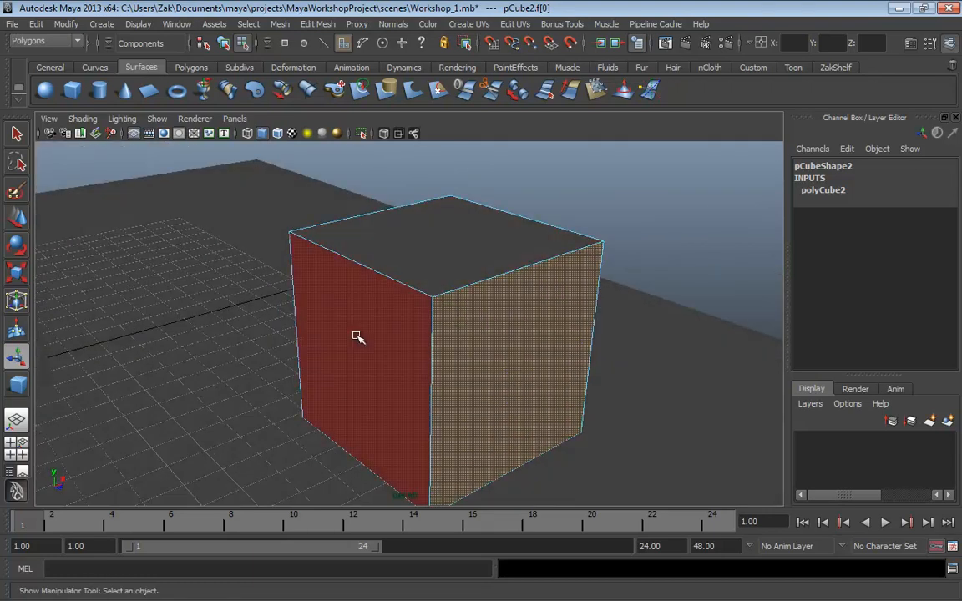
pyautogui.click(402, 259)
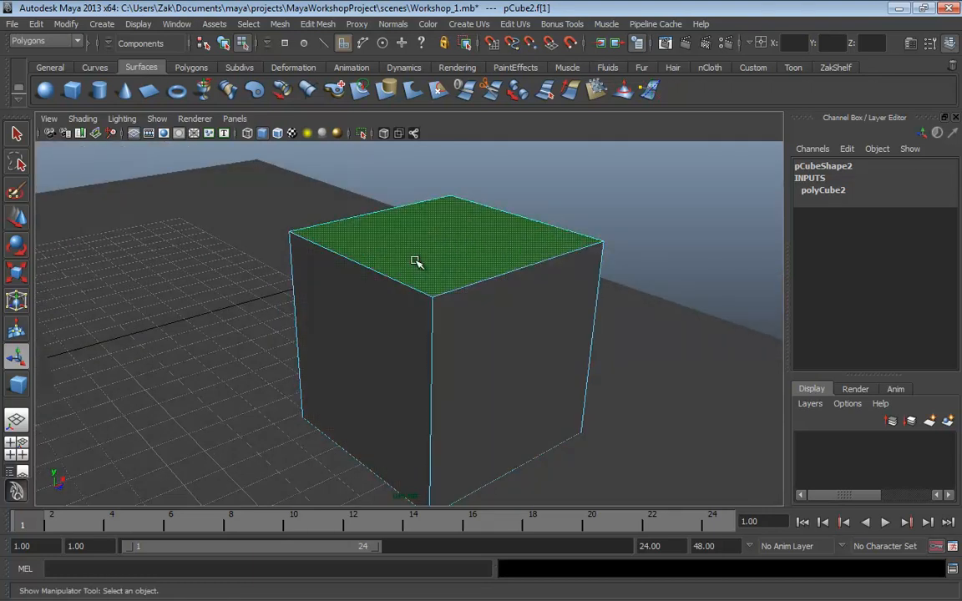
# - Select all six faces of the second cube together, including the underside, and return to object mode
pyautogui.click(390, 333)
pyautogui.keyDown('shift'); pyautogui.click(516, 356); pyautogui.keyUp('shift')
pyautogui.keyDown('shift'); pyautogui.click(464, 262); pyautogui.keyUp('shift')
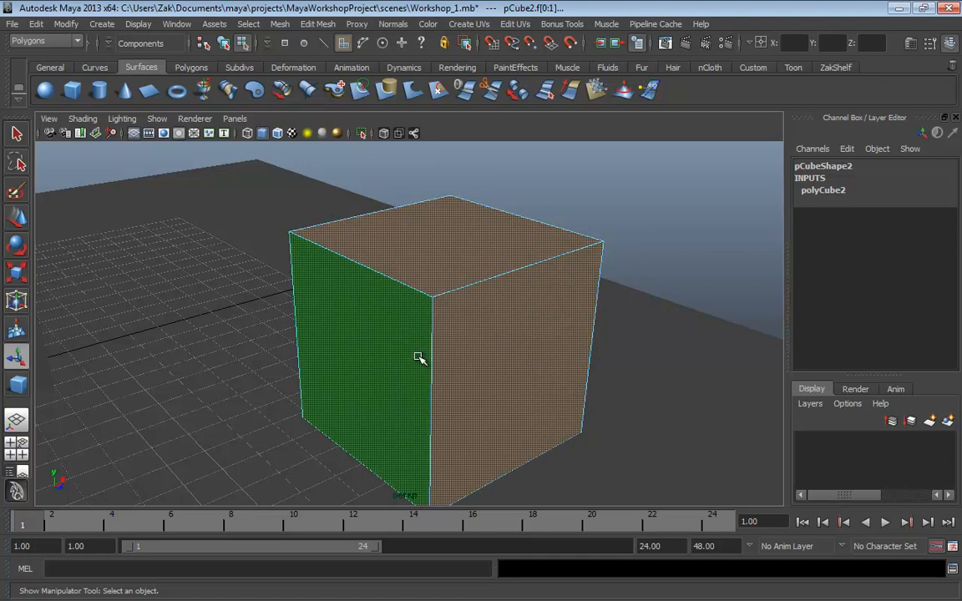
pyautogui.keyDown('alt'); pyautogui.moveTo(419, 357); pyautogui.dragTo(477, 373); pyautogui.keyUp('alt')
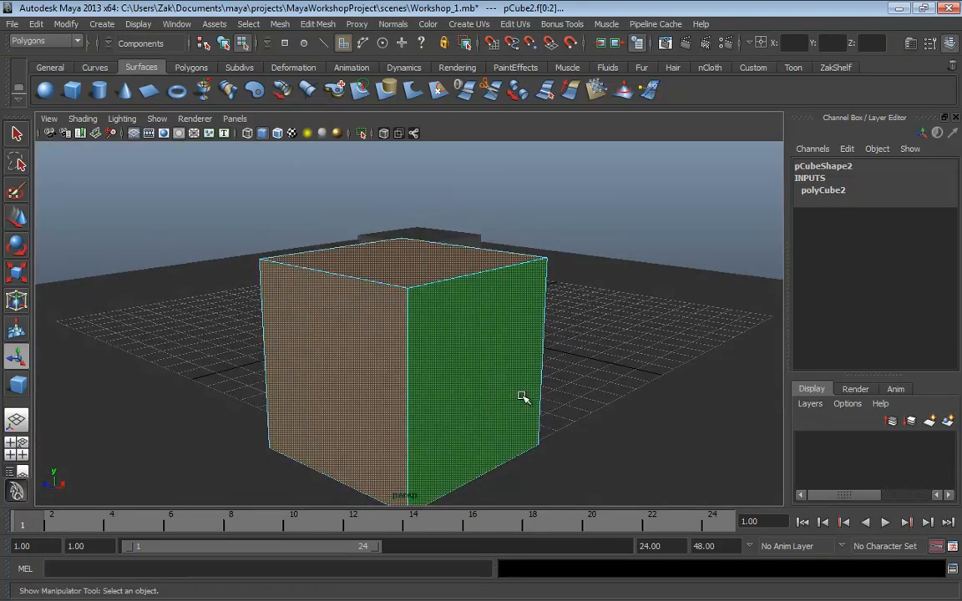
pyautogui.keyDown('alt'); pyautogui.moveTo(522, 396); pyautogui.dragTo(551, 334); pyautogui.keyUp('alt')
pyautogui.keyDown('shift'); pyautogui.click(466, 440); pyautogui.keyUp('shift')
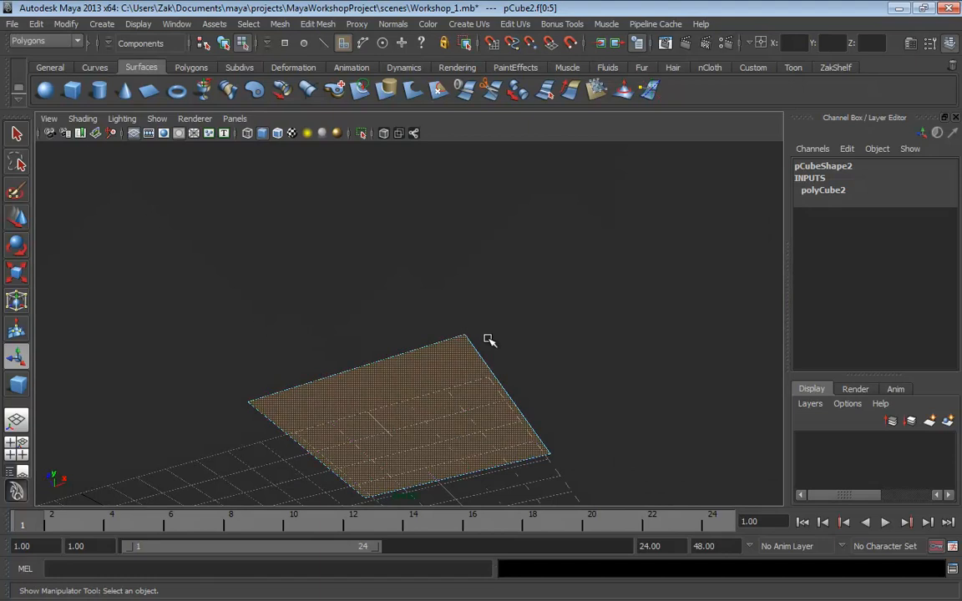
pyautogui.keyDown('alt'); pyautogui.moveTo(489, 340); pyautogui.dragTo(323, 301); pyautogui.keyUp('alt')
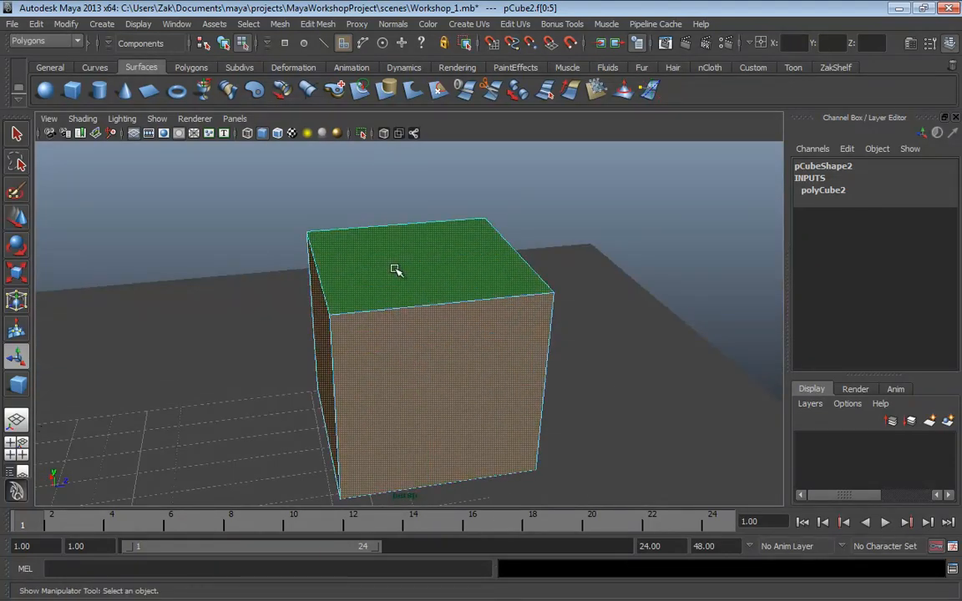
pyautogui.keyDown('alt'); pyautogui.moveTo(425, 270); pyautogui.dragTo(372, 268); pyautogui.keyUp('alt')
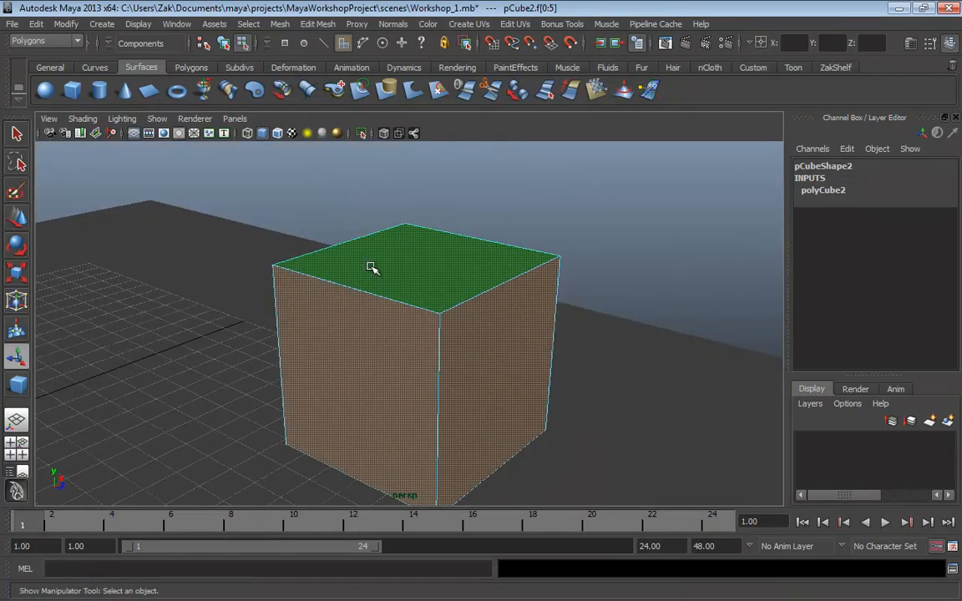
pyautogui.press('F8')
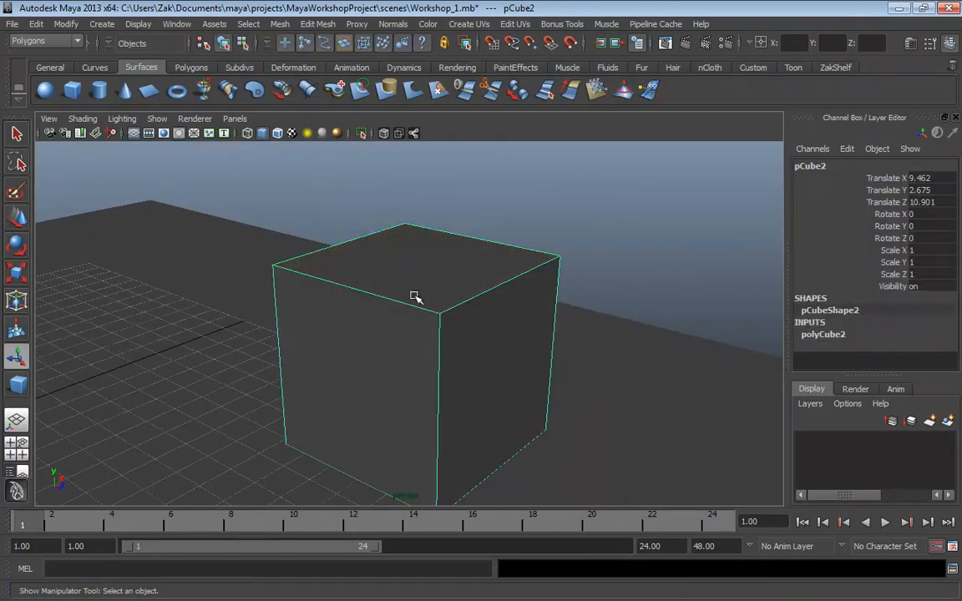
# - Switch the second cube back to face selection and add its top and side faces to one selection
pyautogui.moveTo(417, 296); pyautogui.dragTo(414, 331, button='right')
pyautogui.keyDown('shift'); pyautogui.click(376, 363); pyautogui.keyUp('shift')
pyautogui.keyDown('shift'); pyautogui.click(464, 363); pyautogui.keyUp('shift')
pyautogui.moveTo(586, 313)
pyautogui.keyDown('alt'); pyautogui.mouseDown()
pyautogui.moveTo(417, 341)
pyautogui.moveTo(410, 322)
pyautogui.moveTo(366, 322)
pyautogui.moveTo(466, 228)
pyautogui.moveTo(408, 369)
pyautogui.moveTo(448, 397)
pyautogui.moveTo(541, 350)
pyautogui.moveTo(433, 333)
pyautogui.mouseUp(); pyautogui.keyUp('alt')
pyautogui.keyDown('shift'); pyautogui.click(417, 342); pyautogui.keyUp('shift')
pyautogui.keyDown('shift'); pyautogui.click(463, 343); pyautogui.keyUp('shift')
pyautogui.keyDown('shift'); pyautogui.click(408, 369); pyautogui.keyUp('shift')
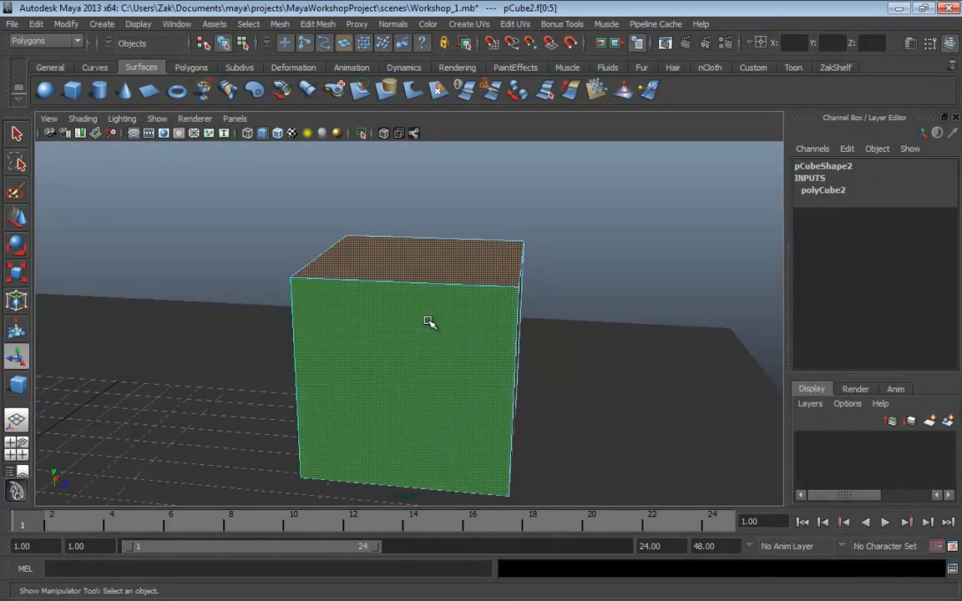
# - Extrude all six faces of the second cube outward by about 1.91 with Keep Faces Together off
pyautogui.keyDown('shift'); pyautogui.moveTo(429, 322); pyautogui.dragTo(426, 355, button='right'); pyautogui.keyUp('shift')
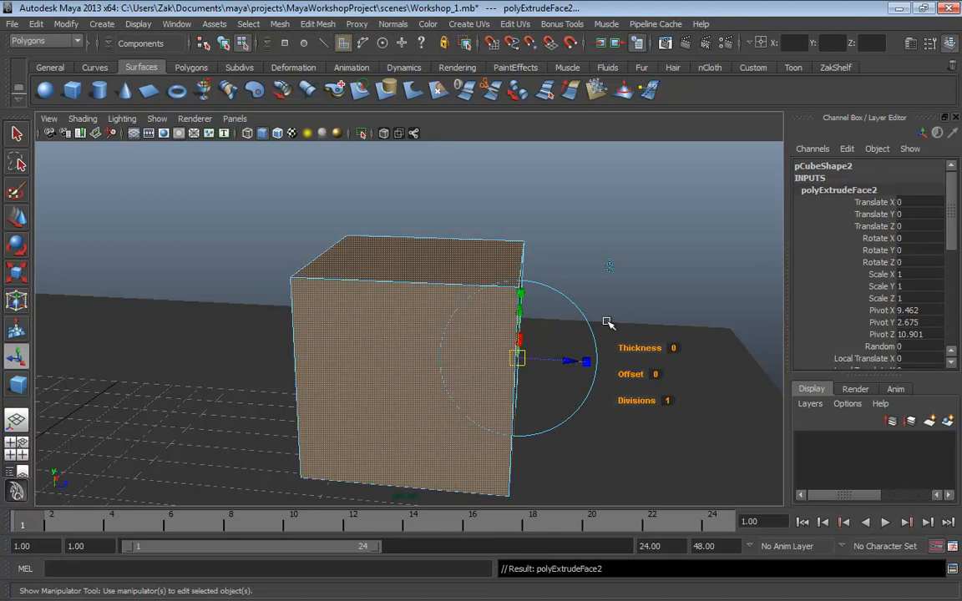
pyautogui.keyDown('alt'); pyautogui.moveTo(609, 322); pyautogui.dragTo(608, 398); pyautogui.keyUp('alt')
pyautogui.moveTo(953, 217); pyautogui.dragTo(944, 307)
pyautogui.click(918, 279)
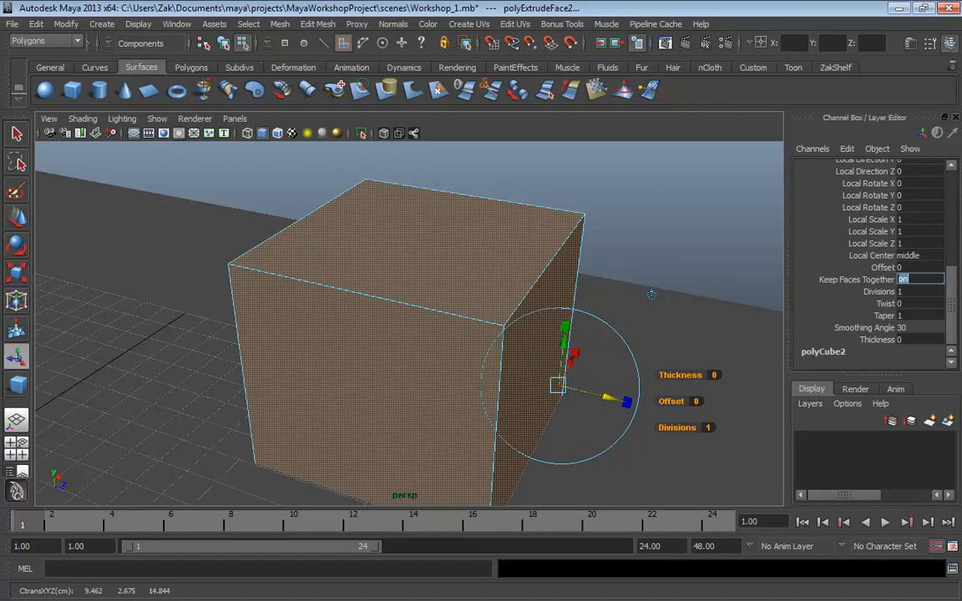
pyautogui.write('0')
pyautogui.press('Return')
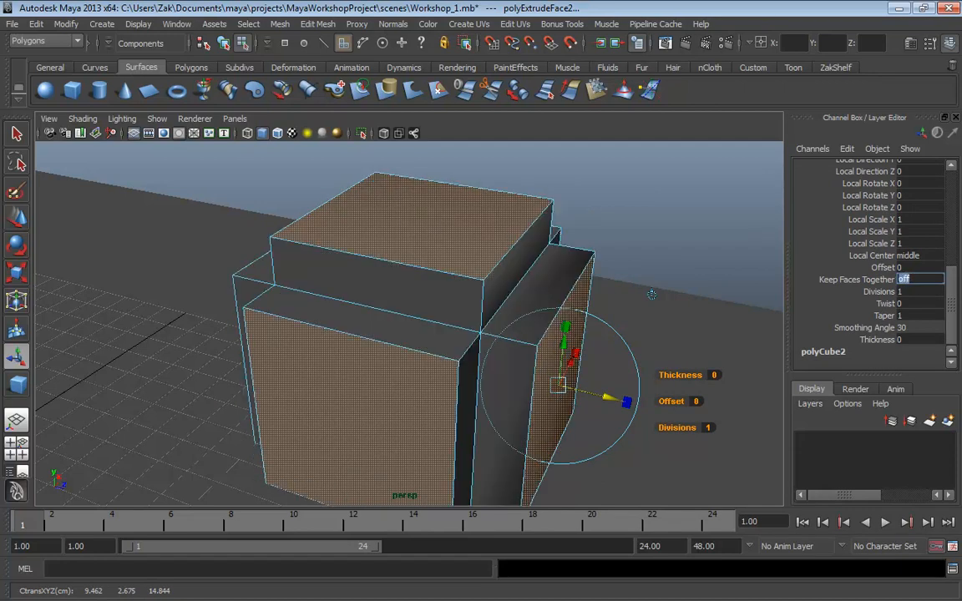
pyautogui.scroll(3, 608, 394)
pyautogui.click(608, 394)
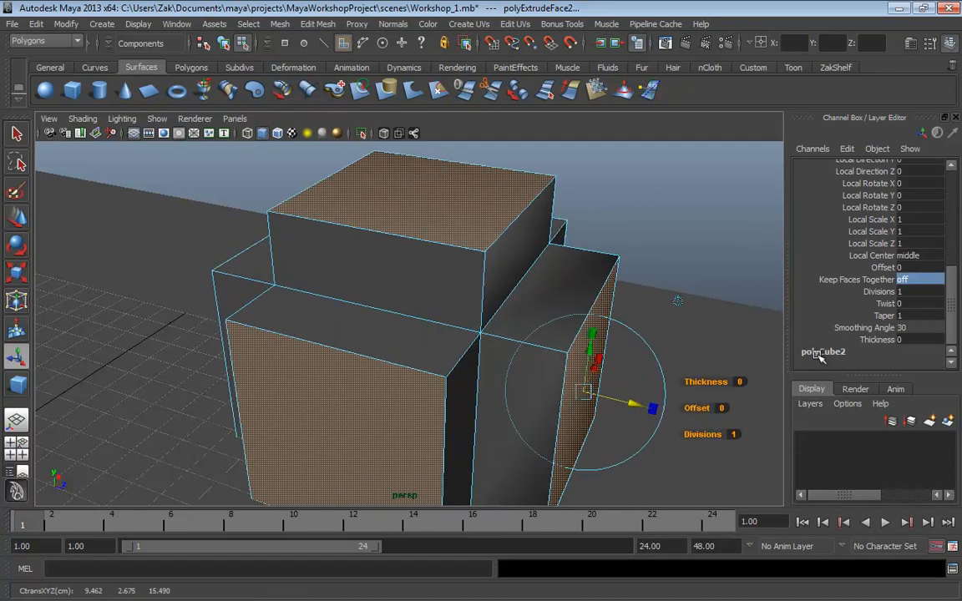
# - Reset the second cube's extrusion distance by setting Local Translate Z to 0
pyautogui.moveTo(952, 295); pyautogui.dragTo(937, 253)
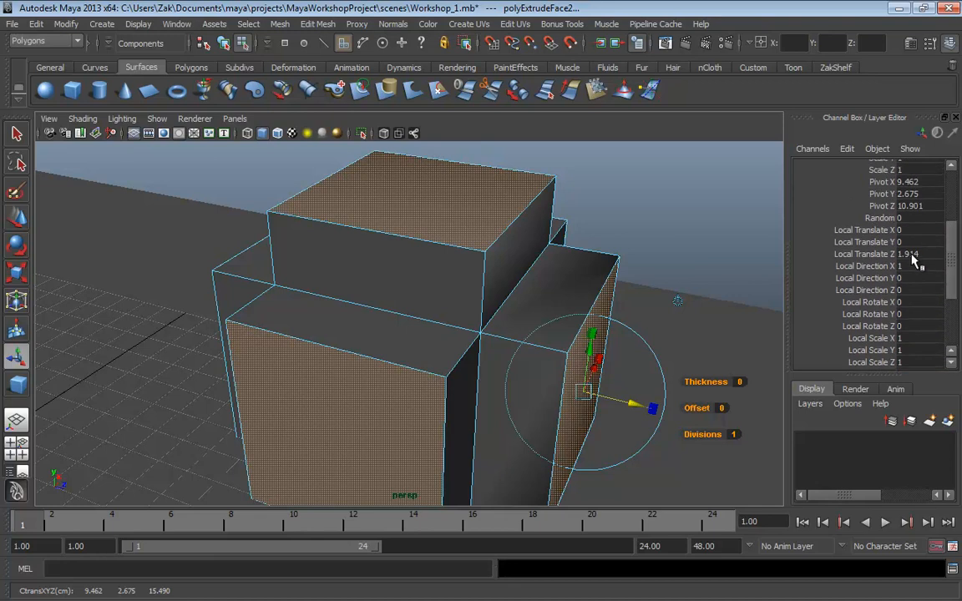
pyautogui.doubleClick(920, 256)
pyautogui.write('0')
pyautogui.press('Return')
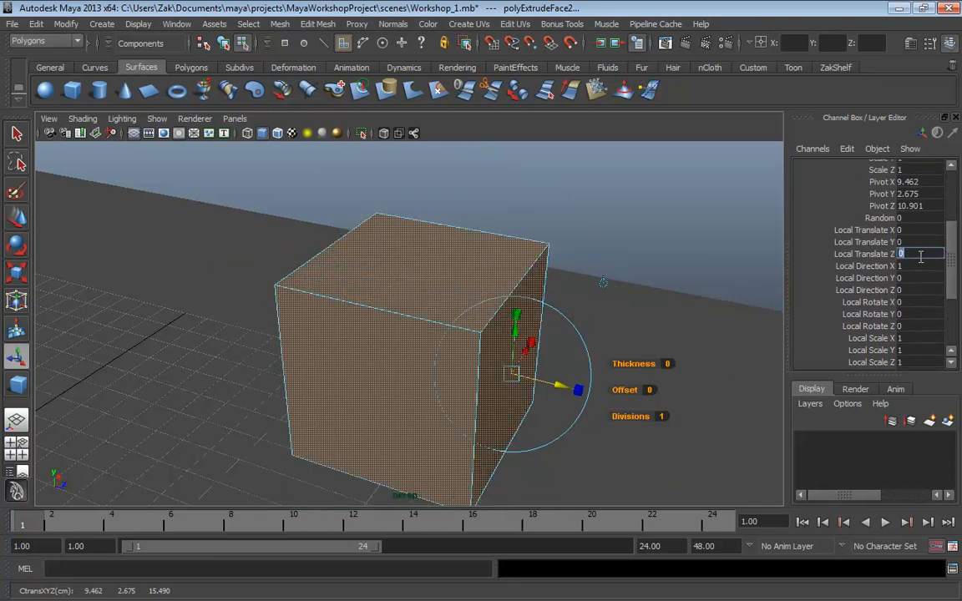
# - Set the extruded faces' Local Scale X, Y and Z to -0.7 on the second cube
pyautogui.moveTo(951, 271); pyautogui.dragTo(909, 305)
pyautogui.doubleClick(910, 310)
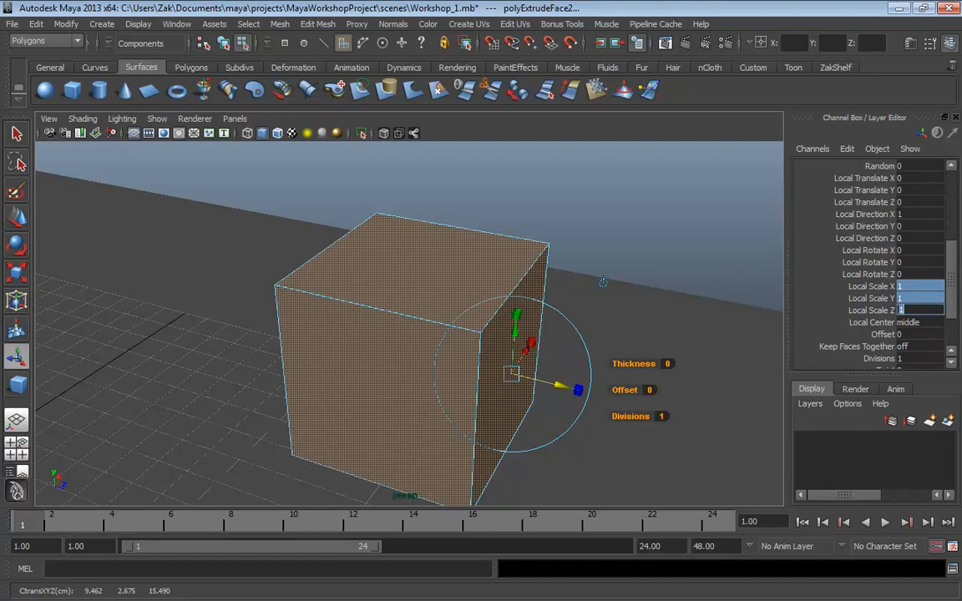
pyautogui.write('-0.7')
pyautogui.press('Return')
pyautogui.keyDown('alt'); pyautogui.moveTo(585, 280); pyautogui.dragTo(546, 237); pyautogui.keyUp('alt')
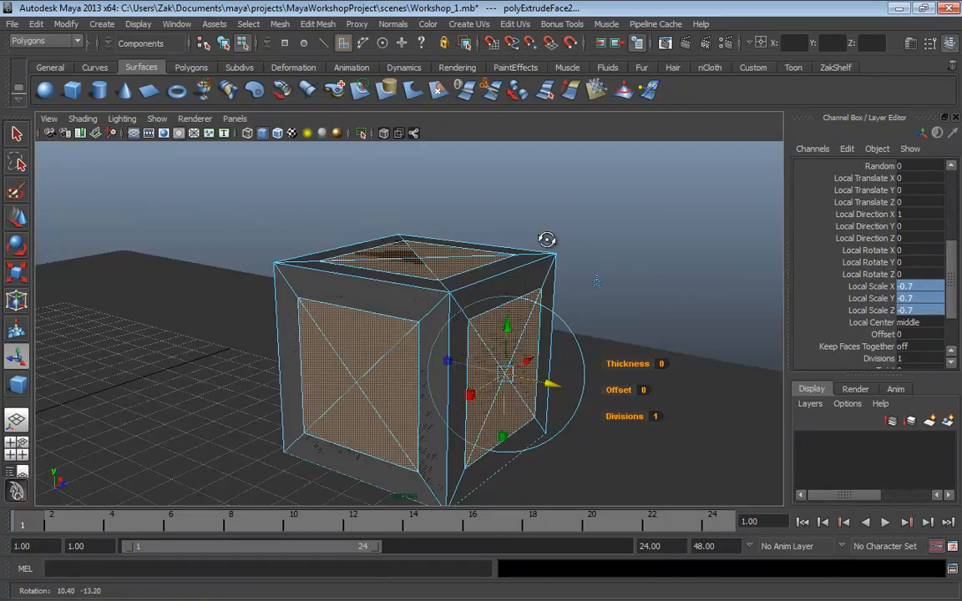
pyautogui.keyDown('alt'); pyautogui.moveTo(449, 334); pyautogui.dragTo(534, 327, button='middle'); pyautogui.keyUp('alt')
pyautogui.keyDown('alt'); pyautogui.moveTo(533, 327); pyautogui.dragTo(418, 316, button='right'); pyautogui.keyUp('alt')
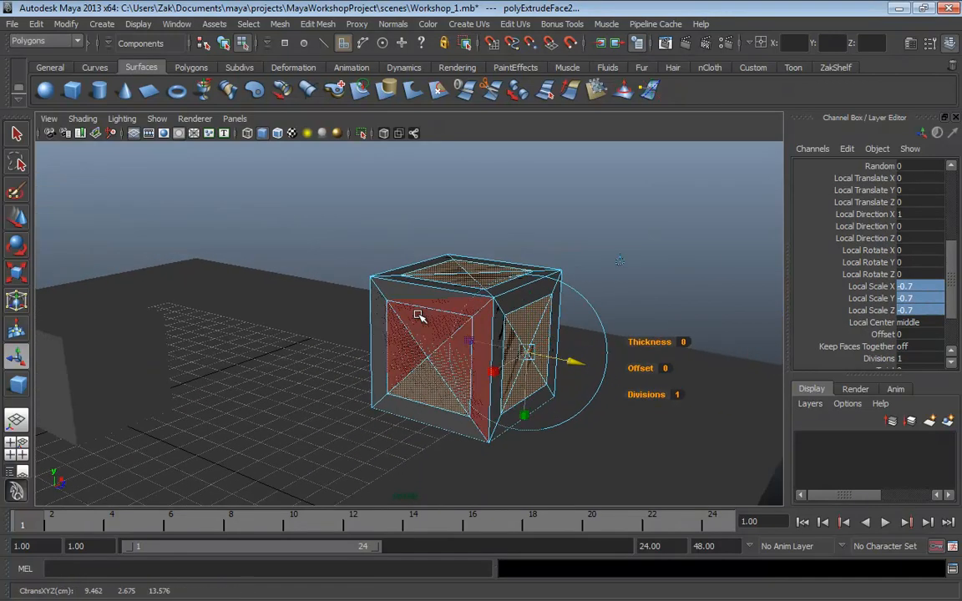
# - Delete the second cube in object mode, and open the first cube's face extrusion settings at the local scale values
pyautogui.press('F8')
pyautogui.press('F8')
pyautogui.press('F8')
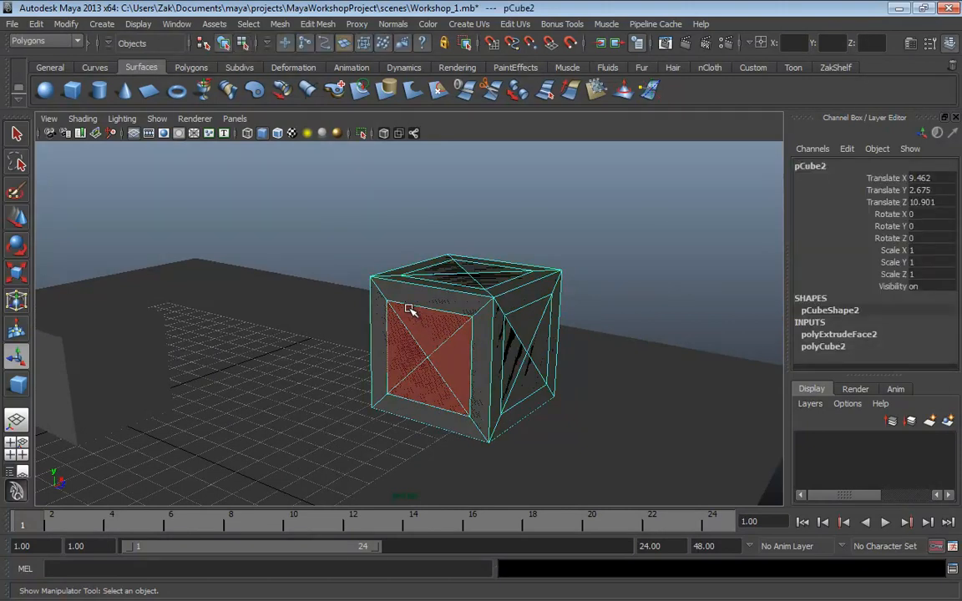
pyautogui.press('Delete')
pyautogui.click(102, 324)
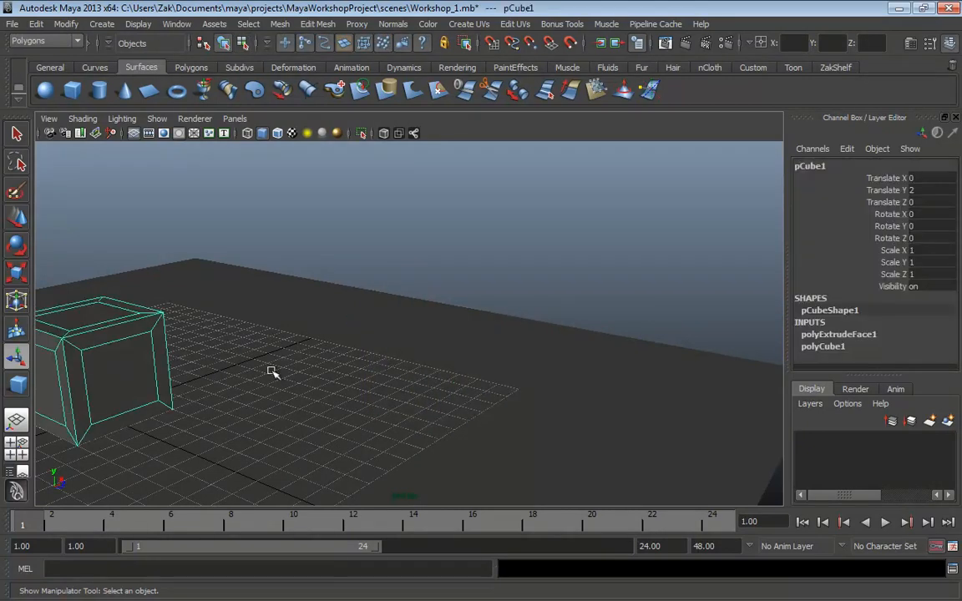
pyautogui.click(843, 334)
pyautogui.moveTo(958, 219); pyautogui.dragTo(940, 311)
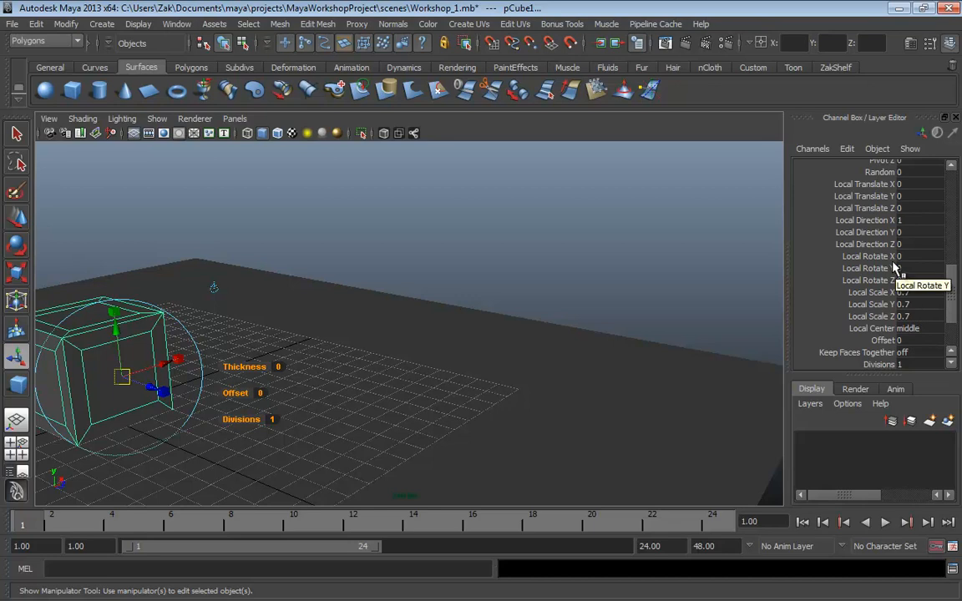
# - Switch the first cube to face selection mode and select one inset side panel
pyautogui.keyDown('alt'); pyautogui.moveTo(351, 369); pyautogui.dragTo(531, 320, button='middle'); pyautogui.keyUp('alt')
pyautogui.keyDown('alt'); pyautogui.moveTo(530, 320); pyautogui.dragTo(589, 332, button='right'); pyautogui.keyUp('alt')
pyautogui.keyDown('alt'); pyautogui.moveTo(359, 316); pyautogui.dragTo(497, 342, button='middle'); pyautogui.keyUp('alt')
pyautogui.keyDown('alt'); pyautogui.moveTo(498, 341); pyautogui.dragTo(425, 307); pyautogui.keyUp('alt')
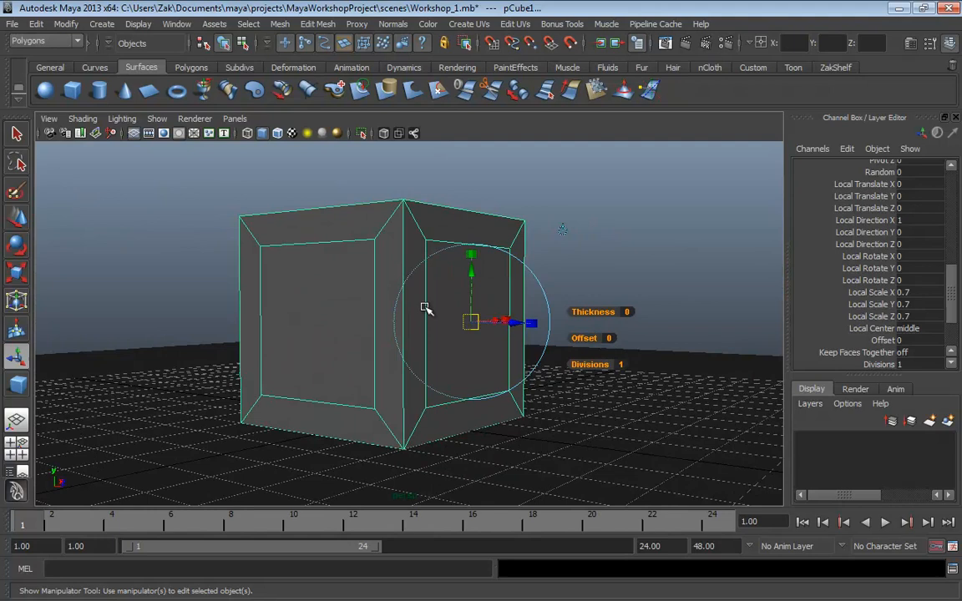
pyautogui.rightClick(377, 247)
pyautogui.click(372, 281)
pyautogui.click(464, 321)
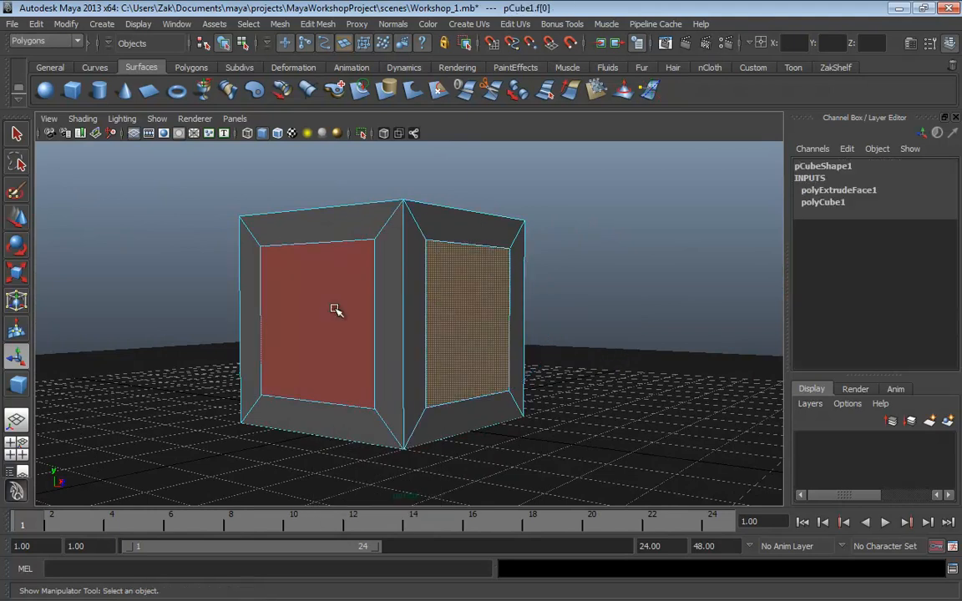
# - Add the first cube's remaining inset panels, including the top and underside, to the face selection
pyautogui.keyDown('alt'); pyautogui.moveTo(373, 268); pyautogui.dragTo(423, 277); pyautogui.keyUp('alt')
pyautogui.keyDown('shift'); pyautogui.click(423, 277); pyautogui.keyUp('shift')
pyautogui.keyDown('alt'); pyautogui.moveTo(585, 334); pyautogui.dragTo(494, 272); pyautogui.keyUp('alt')
pyautogui.keyDown('shift'); pyautogui.click(393, 339); pyautogui.keyUp('shift')
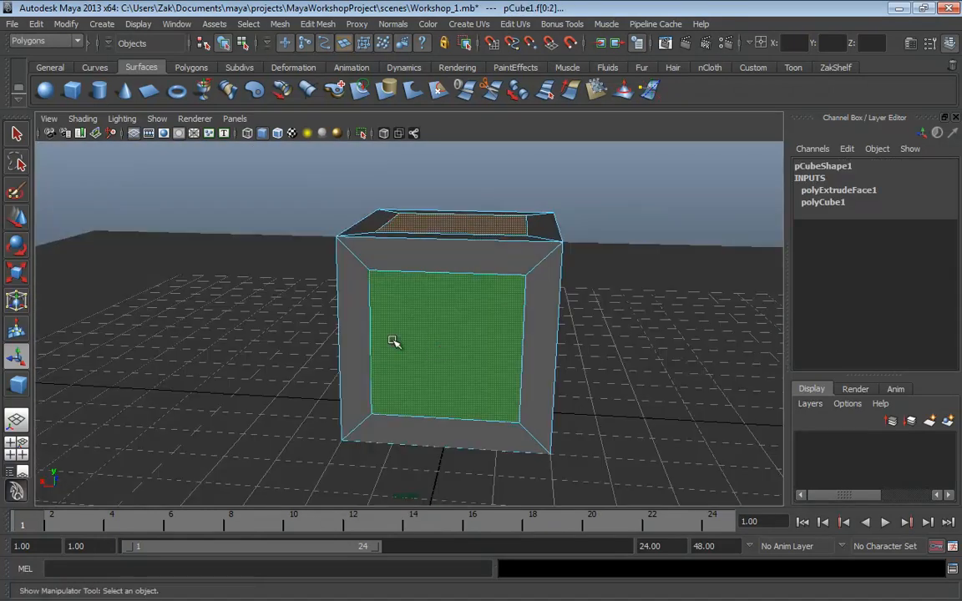
pyautogui.keyDown('alt'); pyautogui.moveTo(535, 339); pyautogui.dragTo(554, 238); pyautogui.keyUp('alt')
pyautogui.keyDown('shift'); pyautogui.click(365, 354); pyautogui.keyUp('shift')
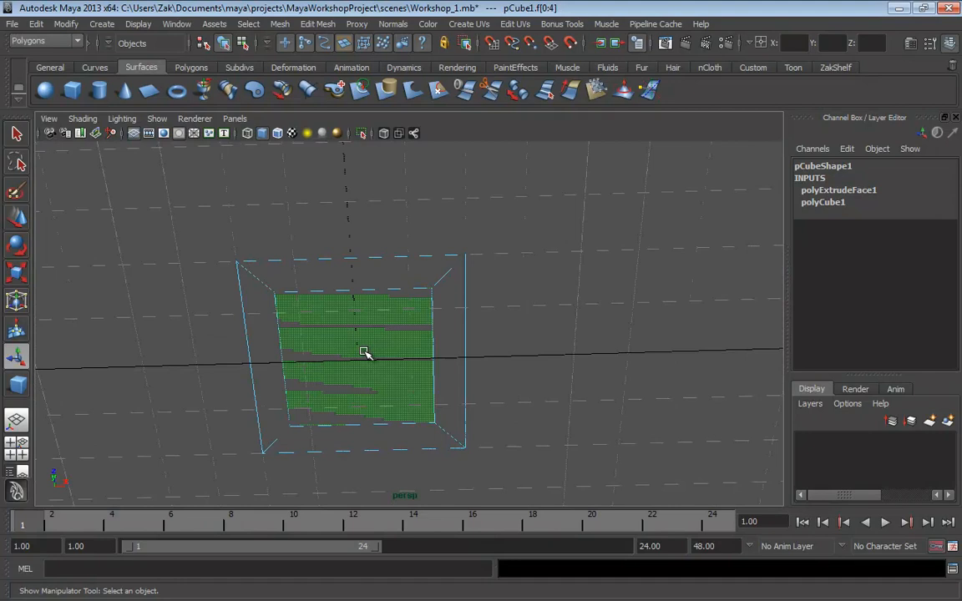
pyautogui.keyDown('alt'); pyautogui.moveTo(365, 355); pyautogui.dragTo(440, 307); pyautogui.keyUp('alt')
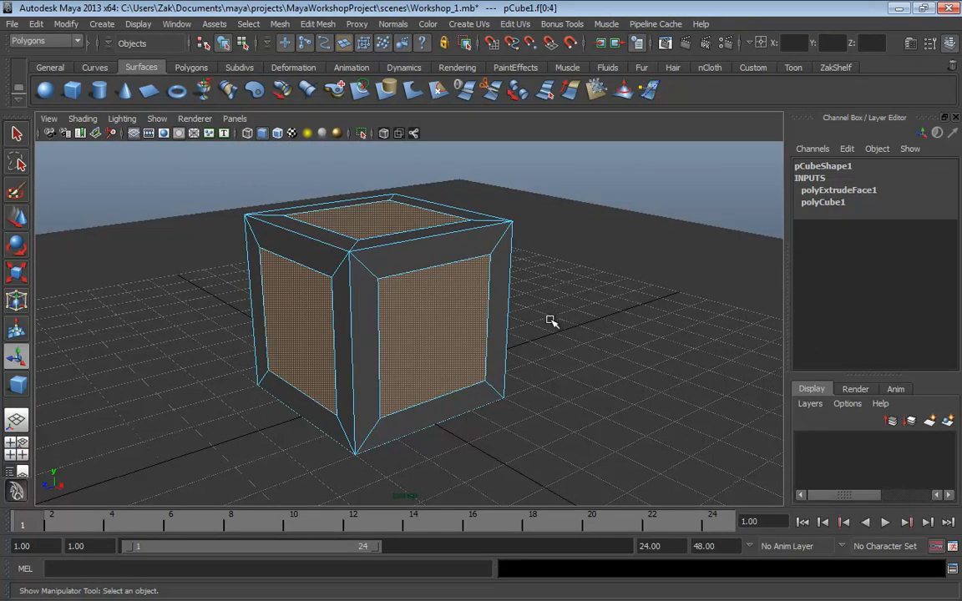
# - Extrude the selected inset panels inward to a Local Translate Z of about -0.22
pyautogui.hotkey('ctrl', 'e')
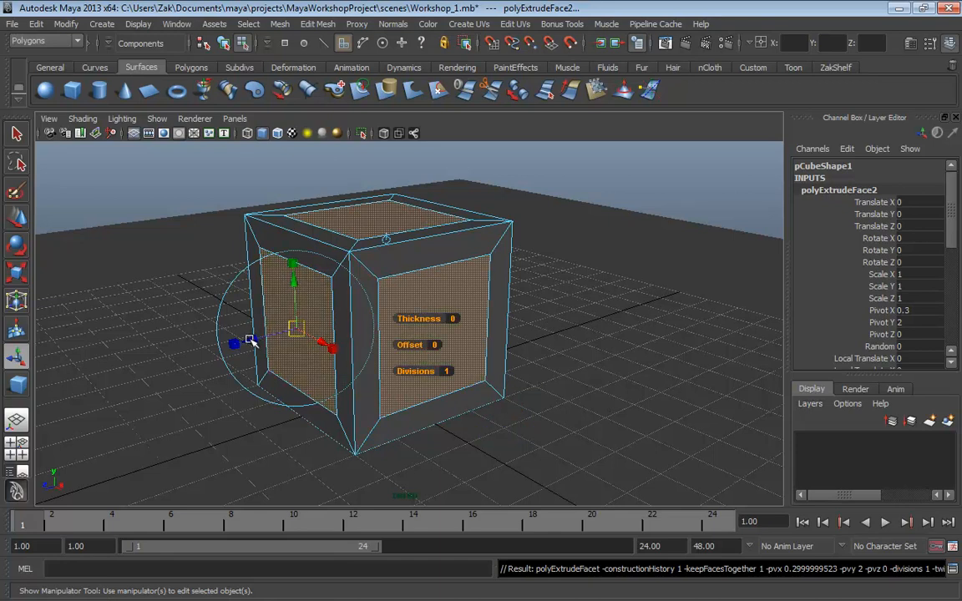
pyautogui.moveTo(250, 341); pyautogui.dragTo(262, 339)
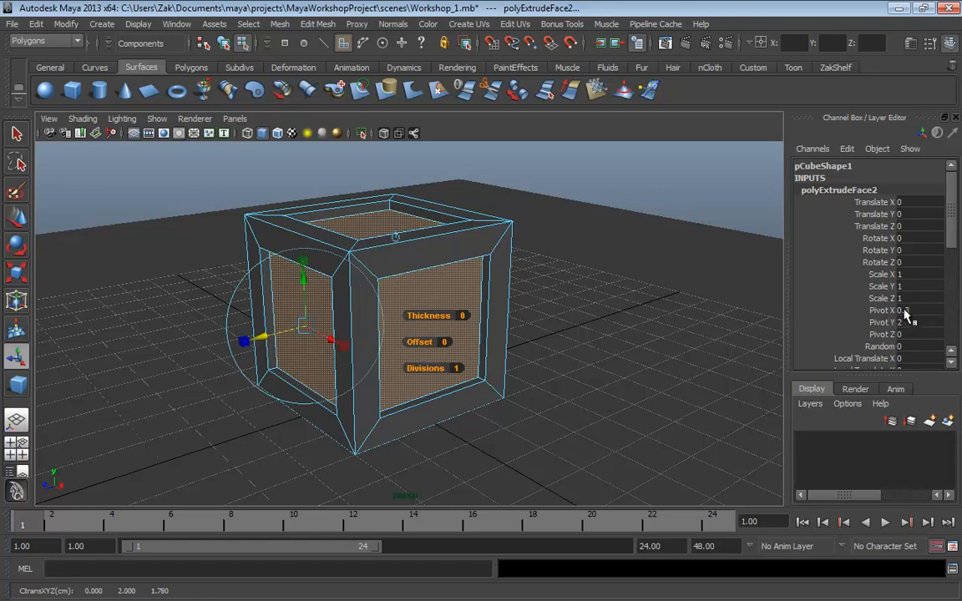
pyautogui.moveTo(953, 238); pyautogui.dragTo(951, 264)
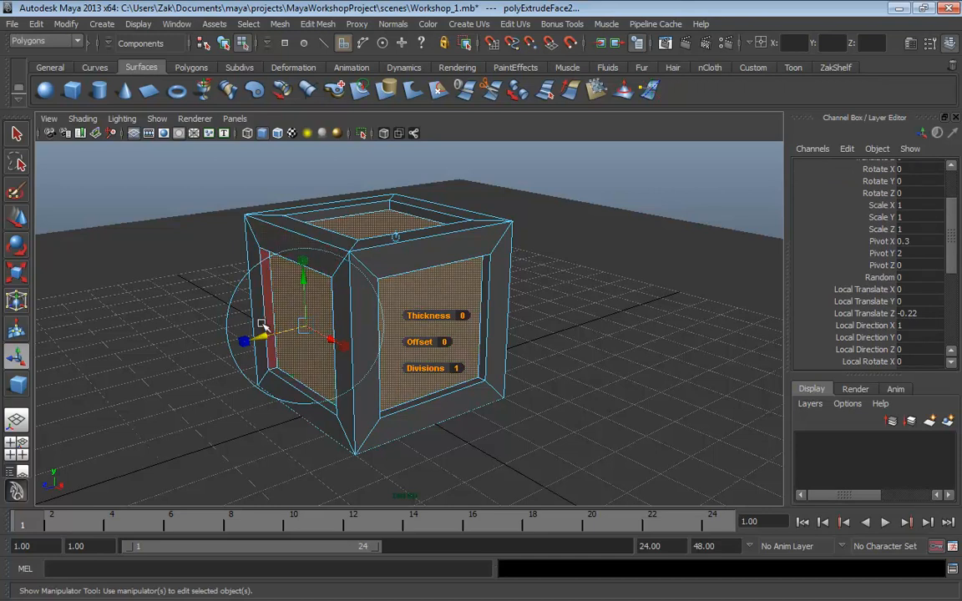
pyautogui.keyDown('alt'); pyautogui.moveTo(402, 262); pyautogui.dragTo(500, 249); pyautogui.keyUp('alt')
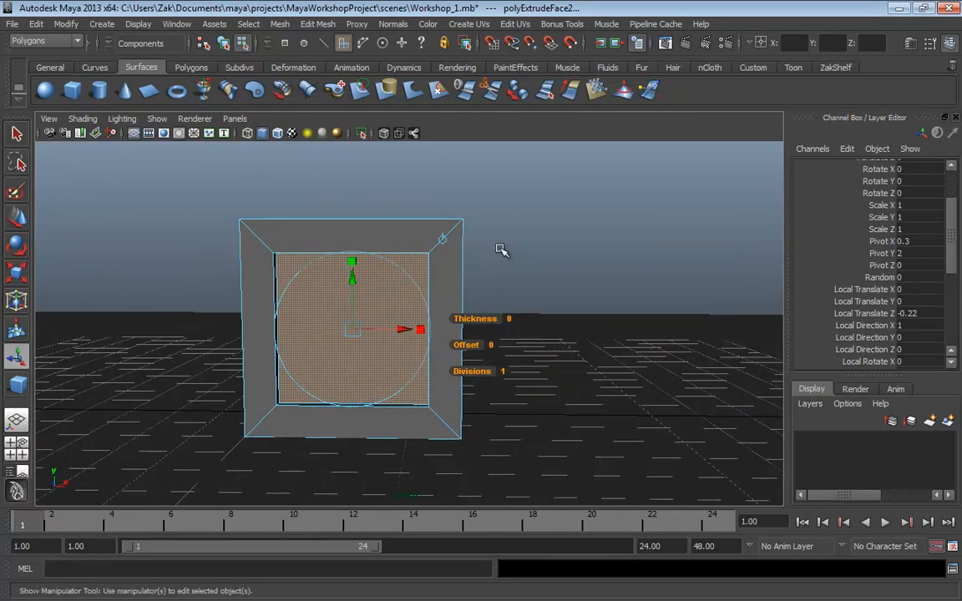
pyautogui.keyDown('alt'); pyautogui.moveTo(500, 262); pyautogui.dragTo(432, 286); pyautogui.keyUp('alt')
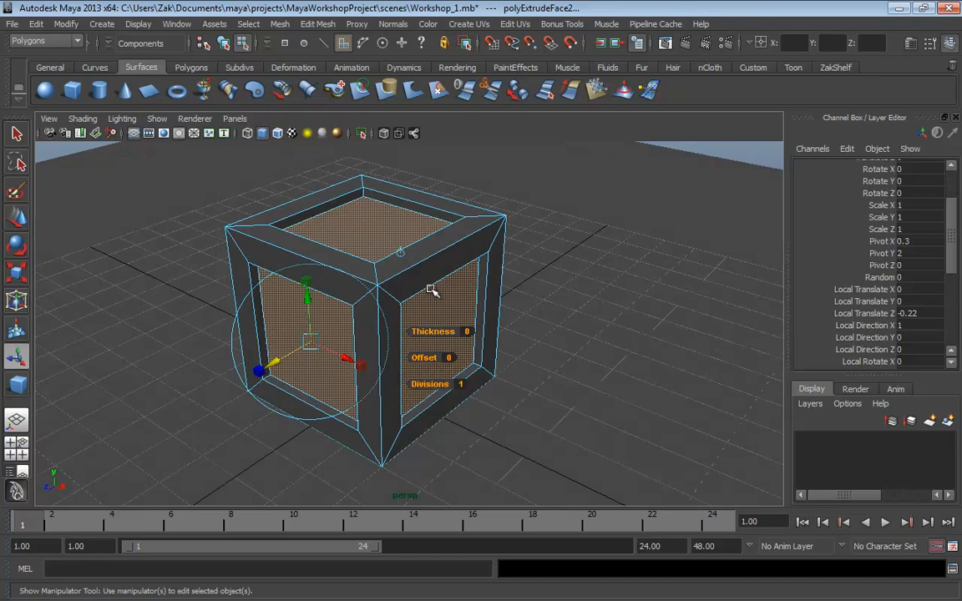
pyautogui.moveTo(436, 286)
pyautogui.keyDown('alt'); pyautogui.mouseDown()
pyautogui.moveTo(473, 259)
pyautogui.moveTo(435, 278)
pyautogui.mouseUp(); pyautogui.keyUp('alt')
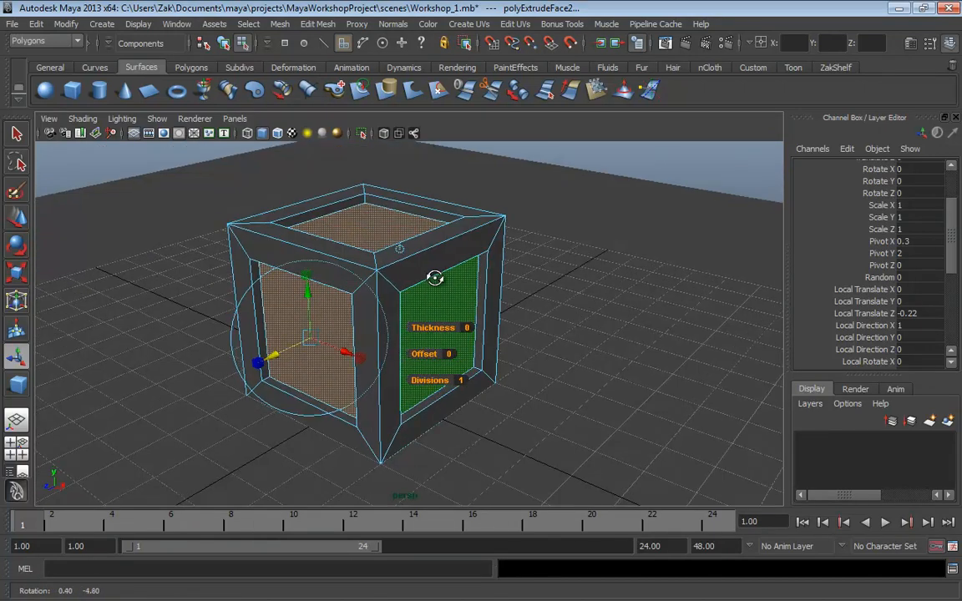
# - Switch the cube to edge selection mode and select one outer top edge and the adjoining vertical corner edge
pyautogui.moveTo(429, 266); pyautogui.dragTo(428, 238, button='right')
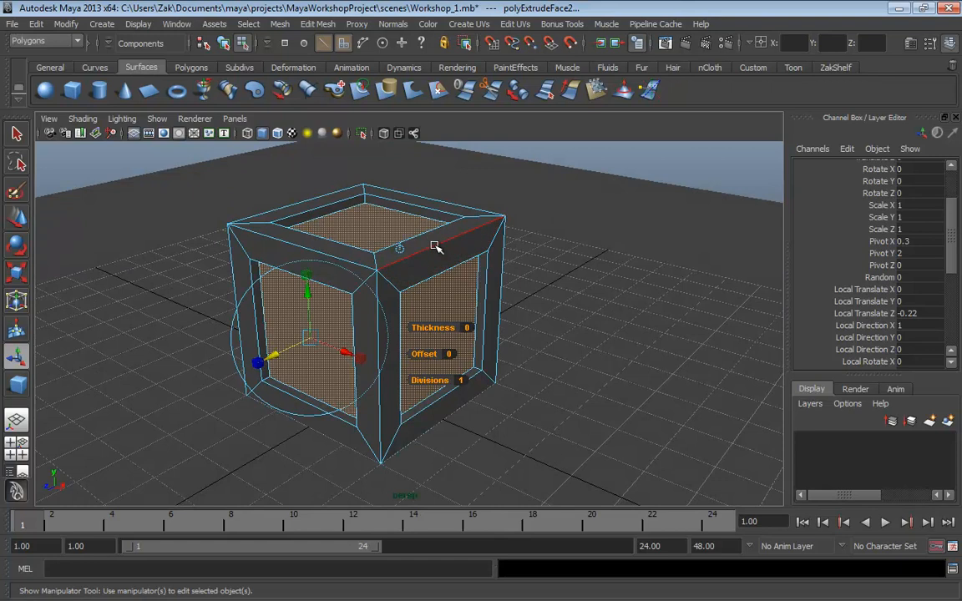
pyautogui.click(435, 246)
pyautogui.keyDown('shift'); pyautogui.click(377, 317); pyautogui.keyUp('shift')
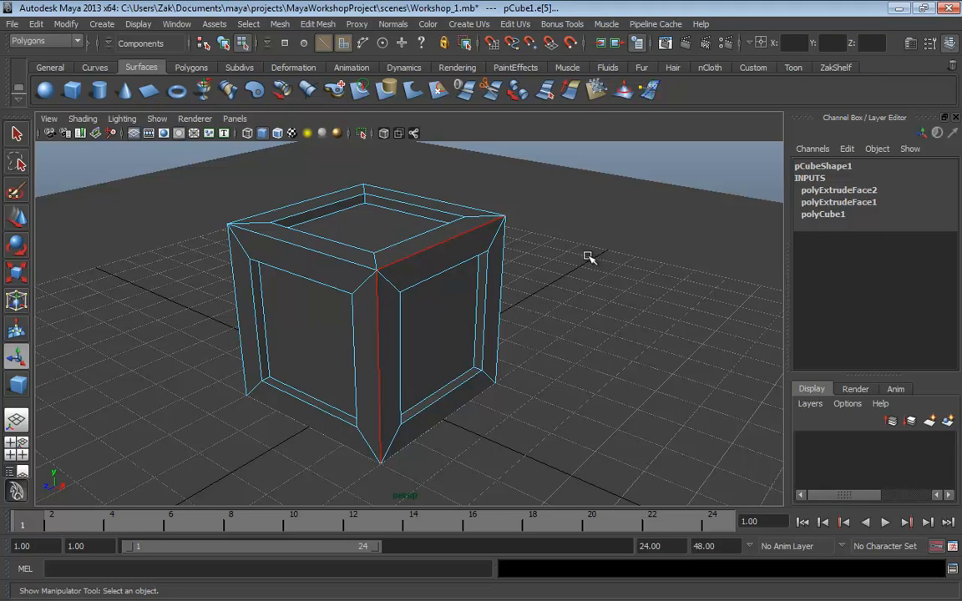
# - Return to object mode and delete the floor plane beneath the cube
pyautogui.press('3')
pyautogui.press('F8')
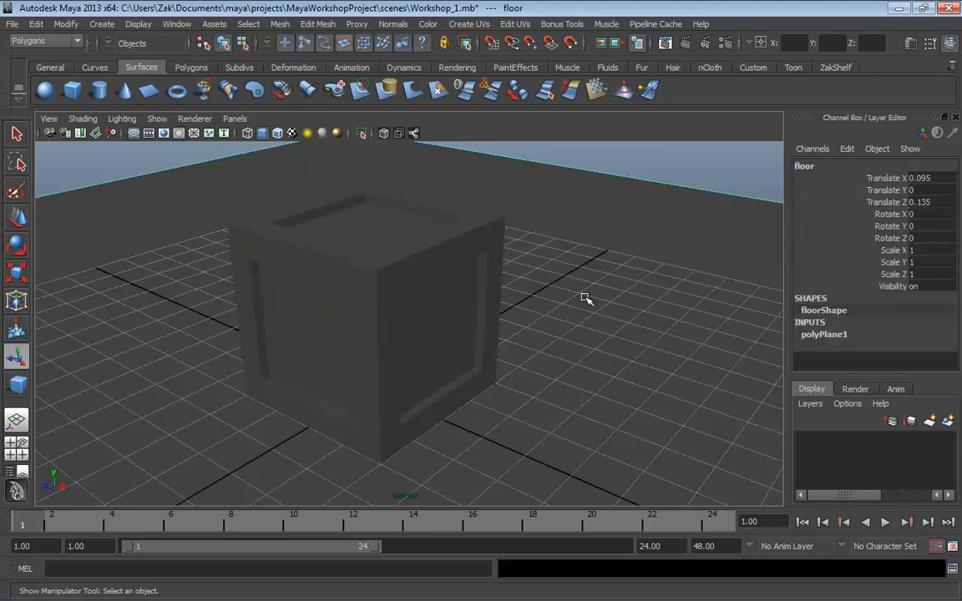
pyautogui.keyDown('alt'); pyautogui.moveTo(585, 298); pyautogui.dragTo(672, 249); pyautogui.keyUp('alt')
pyautogui.keyDown('alt'); pyautogui.moveTo(641, 357); pyautogui.dragTo(551, 374); pyautogui.keyUp('alt')
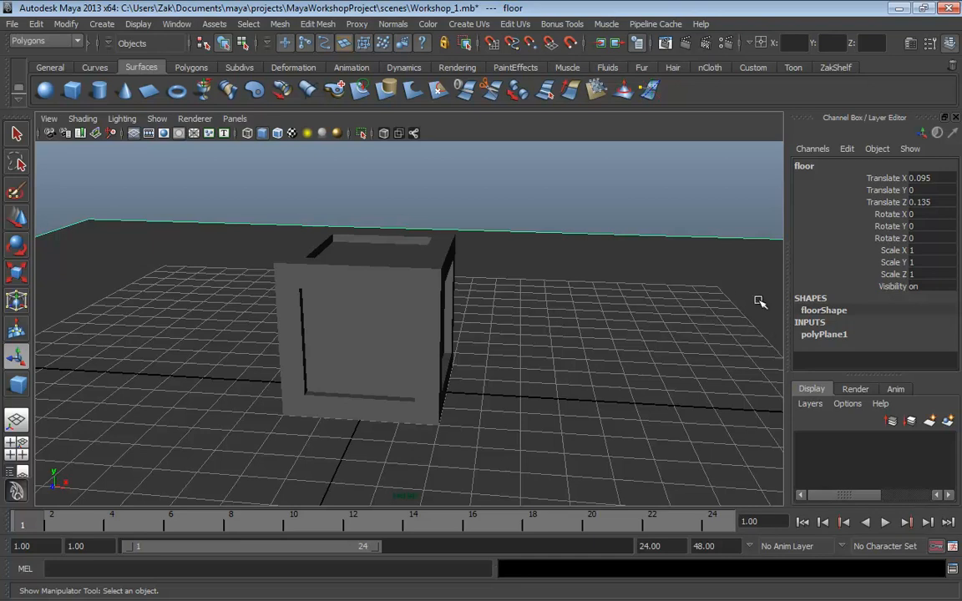
pyautogui.press('Delete')
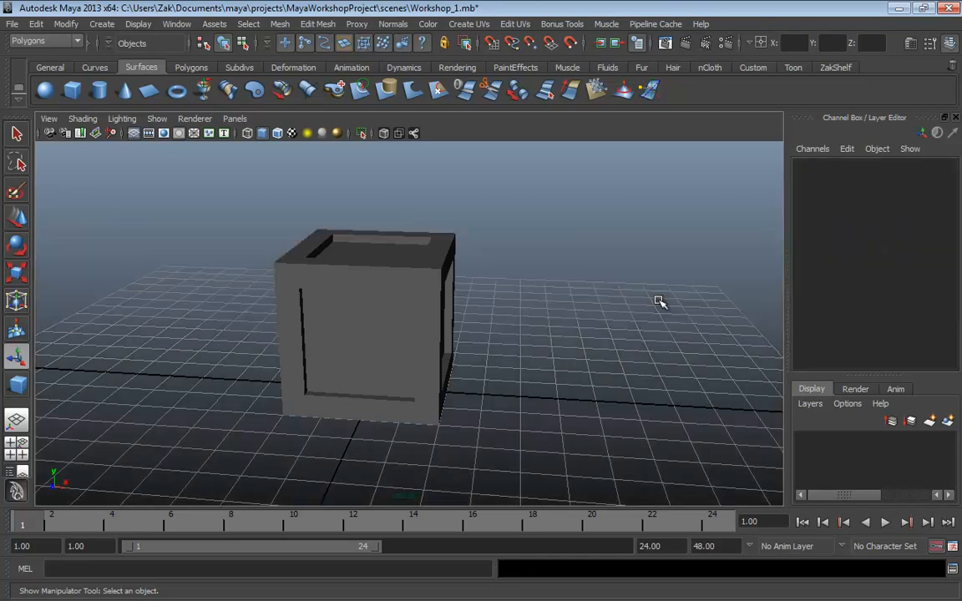
pyautogui.keyDown('alt'); pyautogui.moveTo(659, 301); pyautogui.dragTo(530, 312); pyautogui.keyUp('alt')
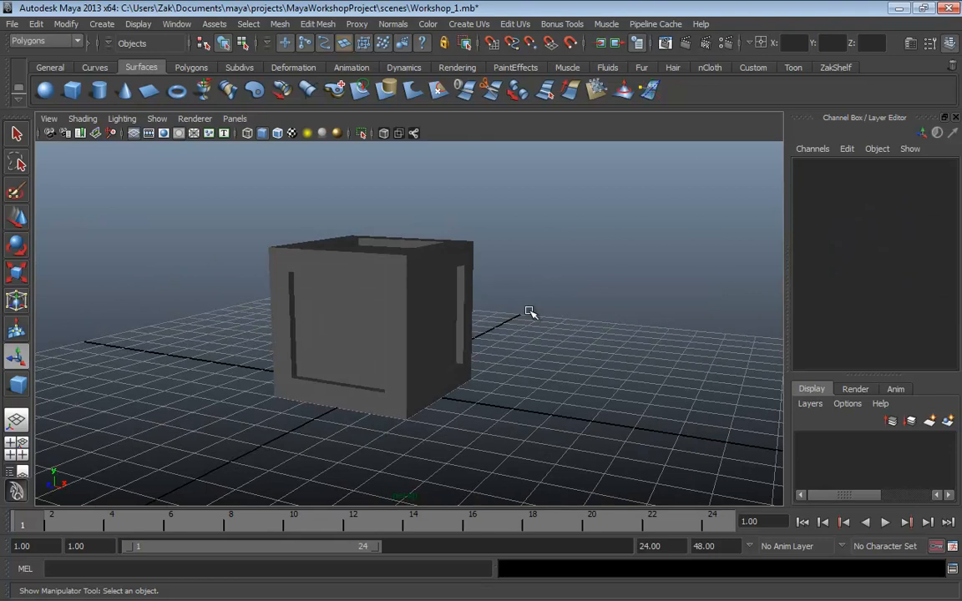
pyautogui.keyDown('alt'); pyautogui.moveTo(325, 242); pyautogui.dragTo(358, 275); pyautogui.keyUp('alt')
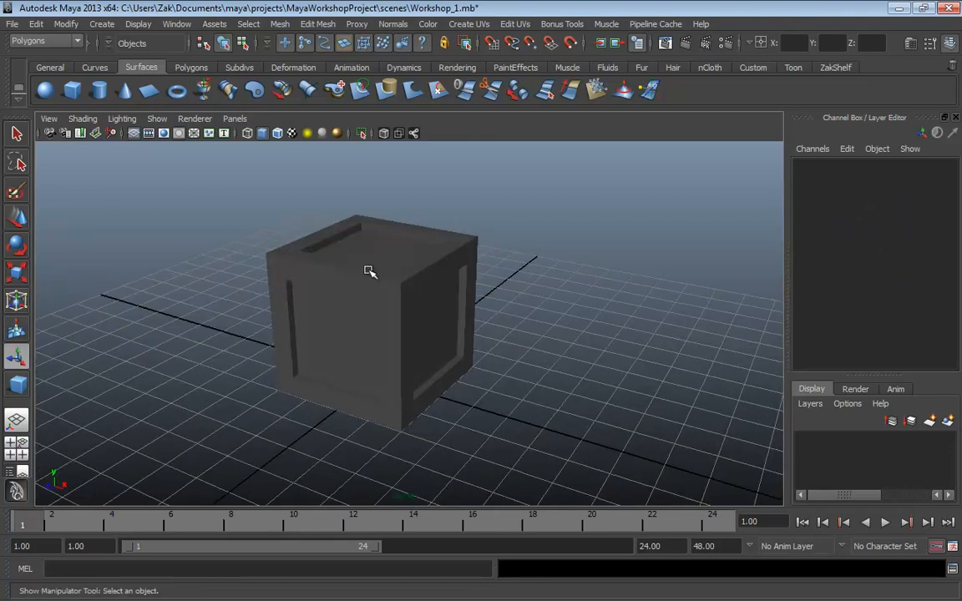
# - Switch the cube to edge selection mode and select its outer top edges and vertical corner edges
pyautogui.click(370, 271)
pyautogui.moveTo(411, 282); pyautogui.dragTo(401, 250, button='right')
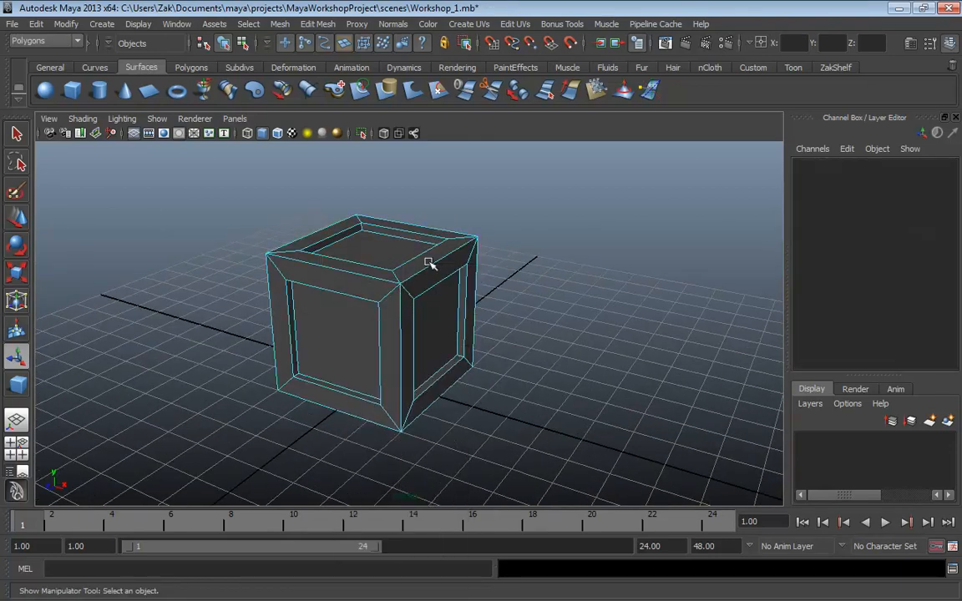
pyautogui.click(428, 264)
pyautogui.keyDown('shift'); pyautogui.click(357, 274); pyautogui.keyUp('shift')
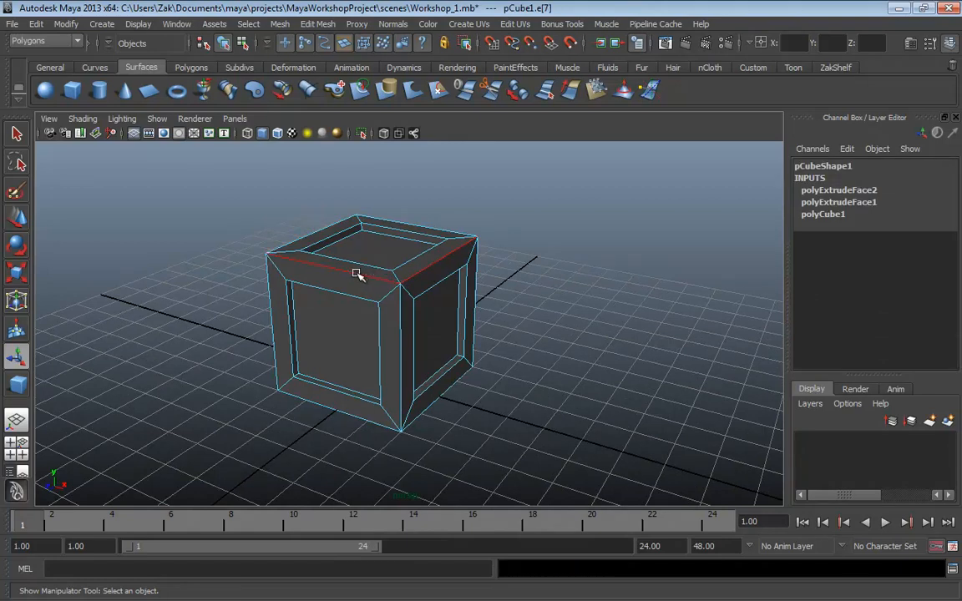
pyautogui.keyDown('shift'); pyautogui.click(399, 315); pyautogui.keyUp('shift')
pyautogui.keyDown('alt'); pyautogui.moveTo(362, 328); pyautogui.dragTo(484, 307); pyautogui.keyUp('alt')
pyautogui.keyDown('shift'); pyautogui.click(465, 280); pyautogui.keyUp('shift')
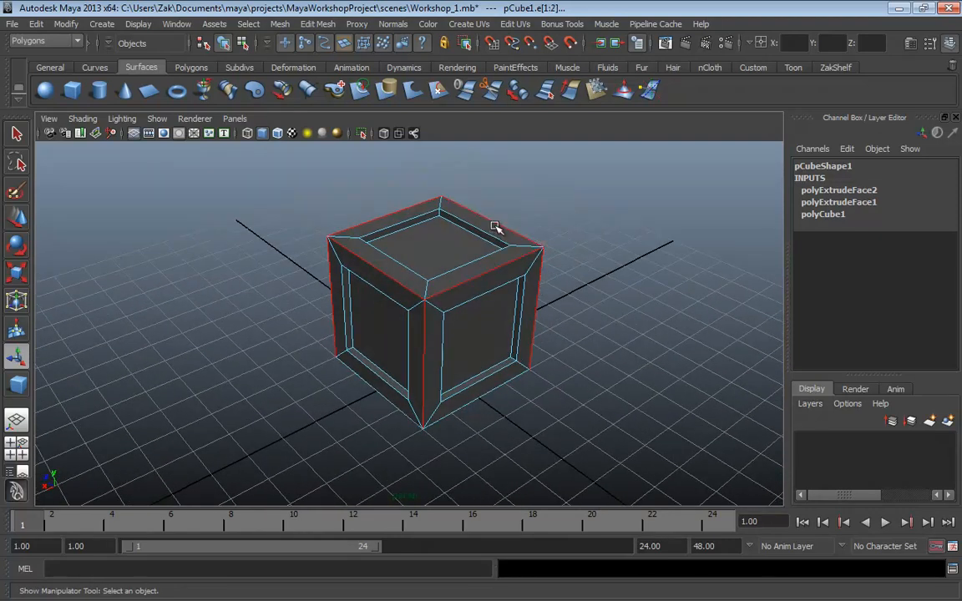
# - Add the remaining outer bottom and vertical corner edges of the cube to the edge selection
pyautogui.keyDown('alt'); pyautogui.moveTo(480, 414); pyautogui.dragTo(453, 262); pyautogui.keyUp('alt')
pyautogui.keyDown('shift'); pyautogui.click(363, 354); pyautogui.keyUp('shift')
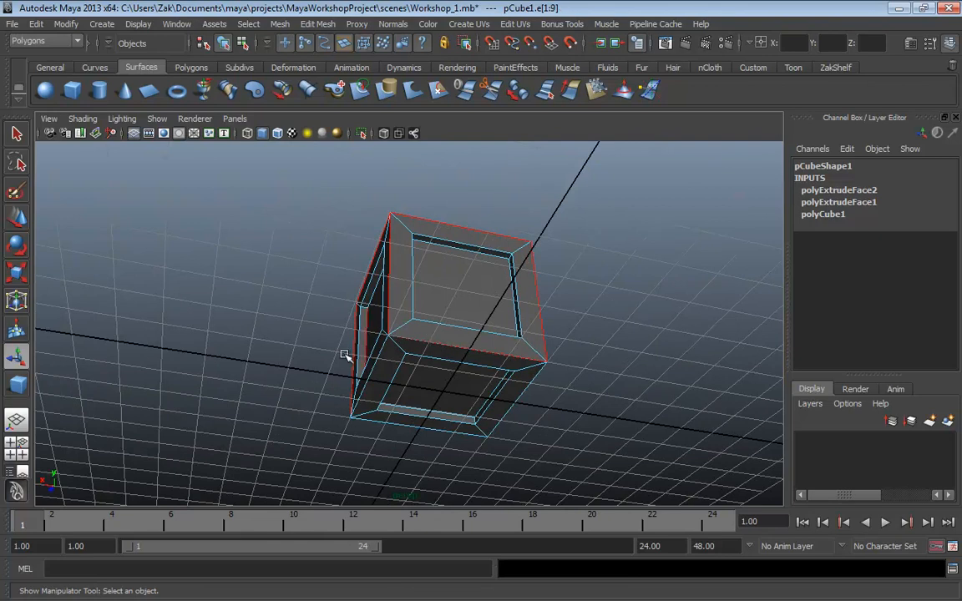
pyautogui.keyDown('alt'); pyautogui.moveTo(341, 355); pyautogui.dragTo(398, 358); pyautogui.keyUp('alt')
pyautogui.keyDown('shift'); pyautogui.click(398, 359); pyautogui.keyUp('shift')
pyautogui.keyDown('alt'); pyautogui.moveTo(323, 360); pyautogui.dragTo(461, 357); pyautogui.keyUp('alt')
pyautogui.keyDown('shift'); pyautogui.click(361, 340); pyautogui.keyUp('shift')
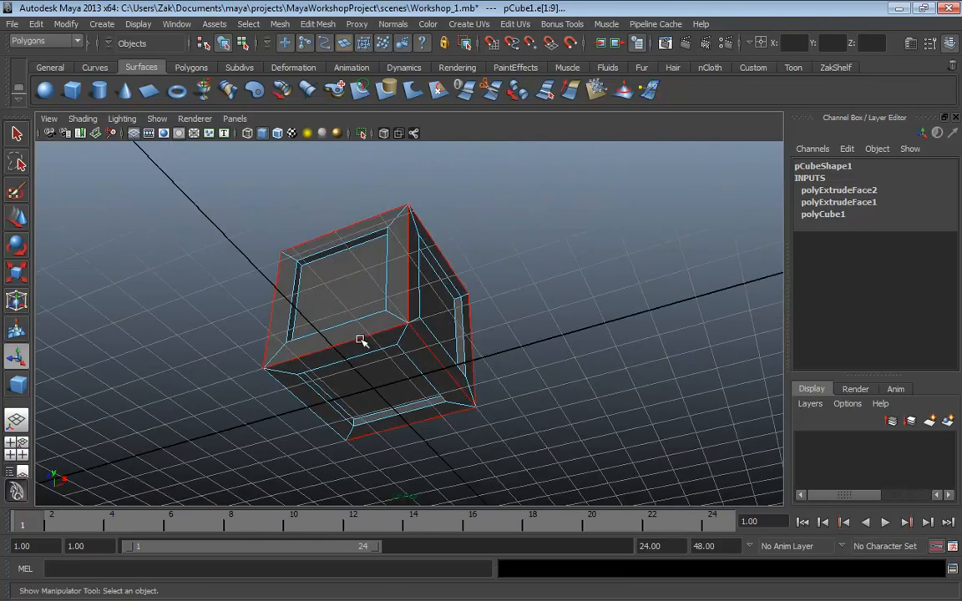
pyautogui.keyDown('alt'); pyautogui.moveTo(318, 335); pyautogui.dragTo(362, 339); pyautogui.keyUp('alt')
pyautogui.keyDown('shift'); pyautogui.click(359, 331); pyautogui.keyUp('shift')
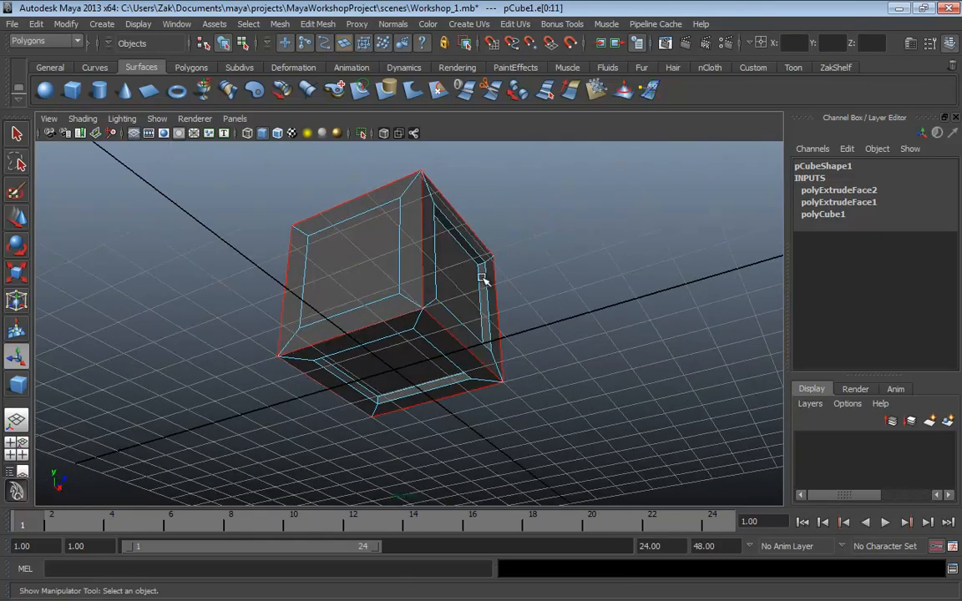
pyautogui.keyDown('alt'); pyautogui.moveTo(482, 279); pyautogui.dragTo(541, 358); pyautogui.keyUp('alt')
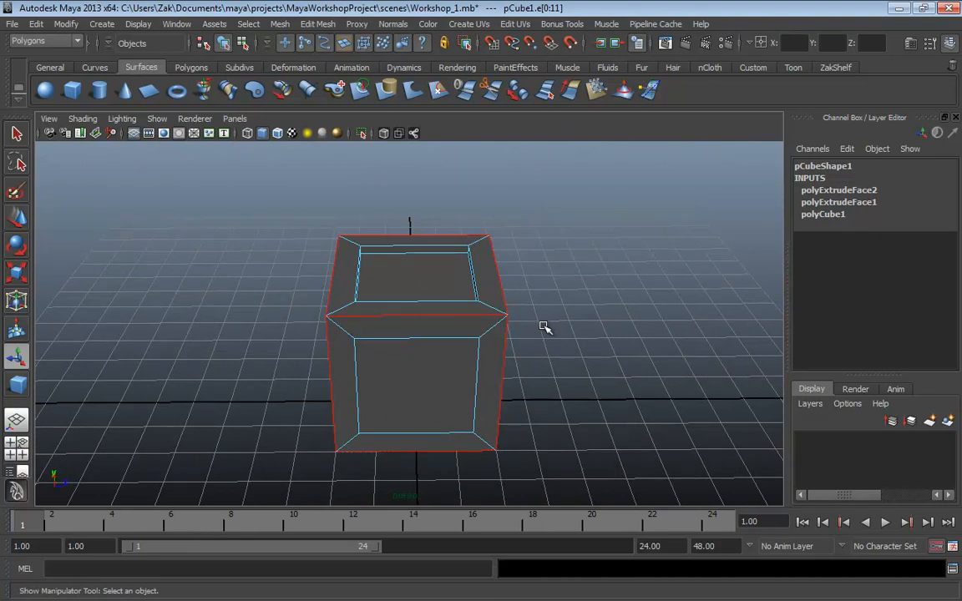
pyautogui.keyDown('alt'); pyautogui.moveTo(532, 388); pyautogui.dragTo(490, 360); pyautogui.keyUp('alt')
# - Undo the edge selections, the floor deletion and the inward extrusion of the inset panels
pyautogui.hotkey('ctrl', 'z')
pyautogui.hotkey('ctrl', 'z')
pyautogui.hotkey('ctrl', 'z')
pyautogui.hotkey('ctrl', 'z')
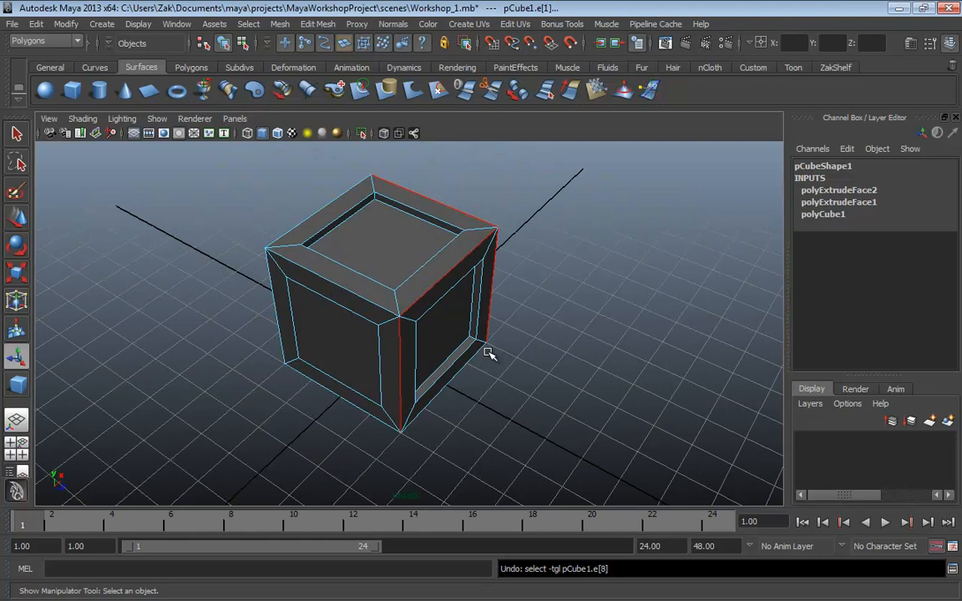
pyautogui.hotkey('ctrl', 'z')
pyautogui.hotkey('ctrl', 'z')
pyautogui.hotkey('ctrl', 'z')
pyautogui.hotkey('ctrl', 'z')
pyautogui.hotkey('ctrl', 'z')
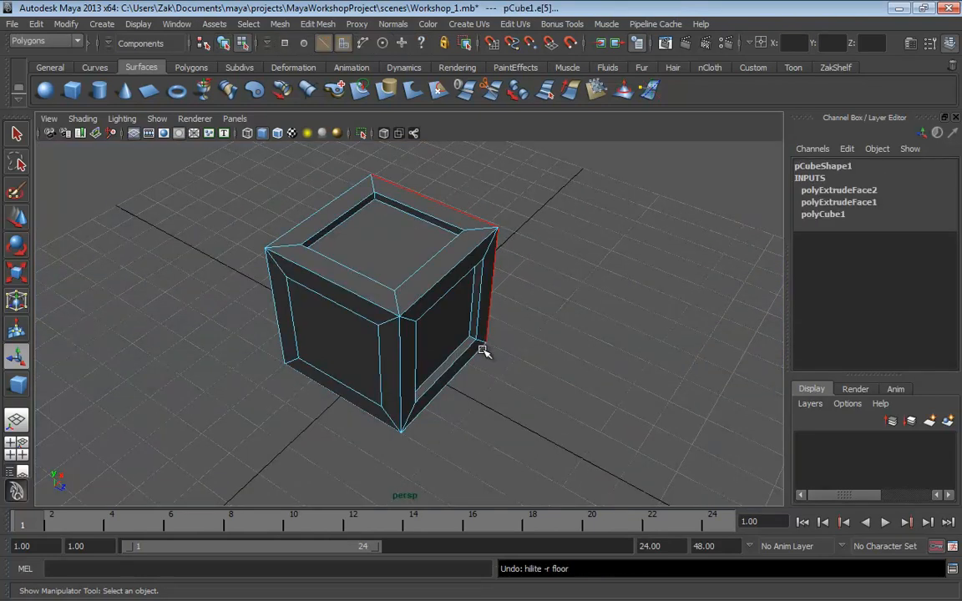
pyautogui.hotkey('ctrl', 'z')
pyautogui.hotkey('ctrl', 'z')
pyautogui.hotkey('ctrl', 'z')
# - Add the remaining inset panels to the face selection so that all six are selected
pyautogui.keyDown('alt'); pyautogui.moveTo(493, 349); pyautogui.dragTo(507, 305); pyautogui.keyUp('alt')
pyautogui.moveTo(459, 307); pyautogui.dragTo(425, 329, button='right')
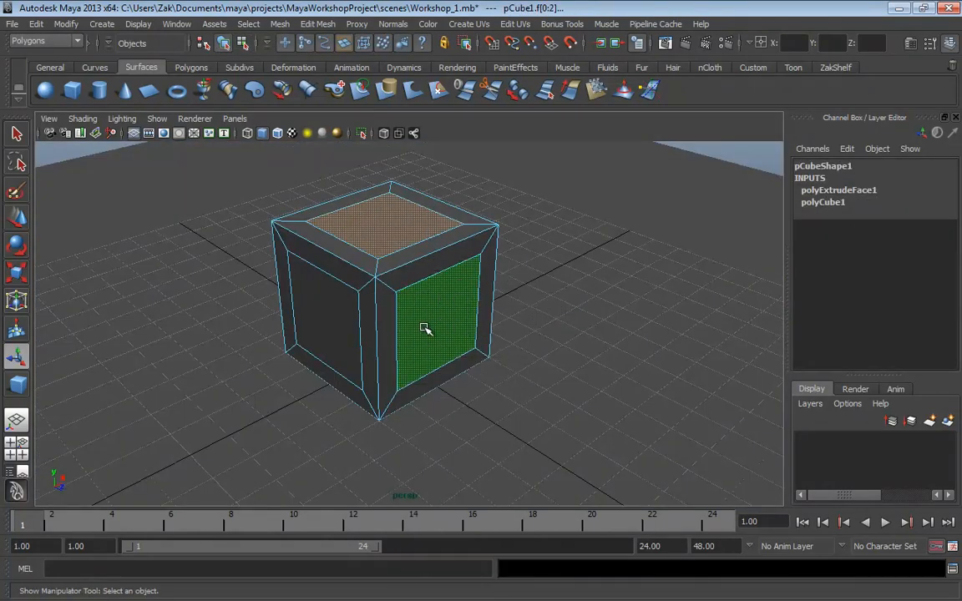
pyautogui.keyDown('alt'); pyautogui.moveTo(424, 329); pyautogui.dragTo(354, 285); pyautogui.keyUp('alt')
pyautogui.keyDown('shift'); pyautogui.click(427, 364); pyautogui.keyUp('shift')
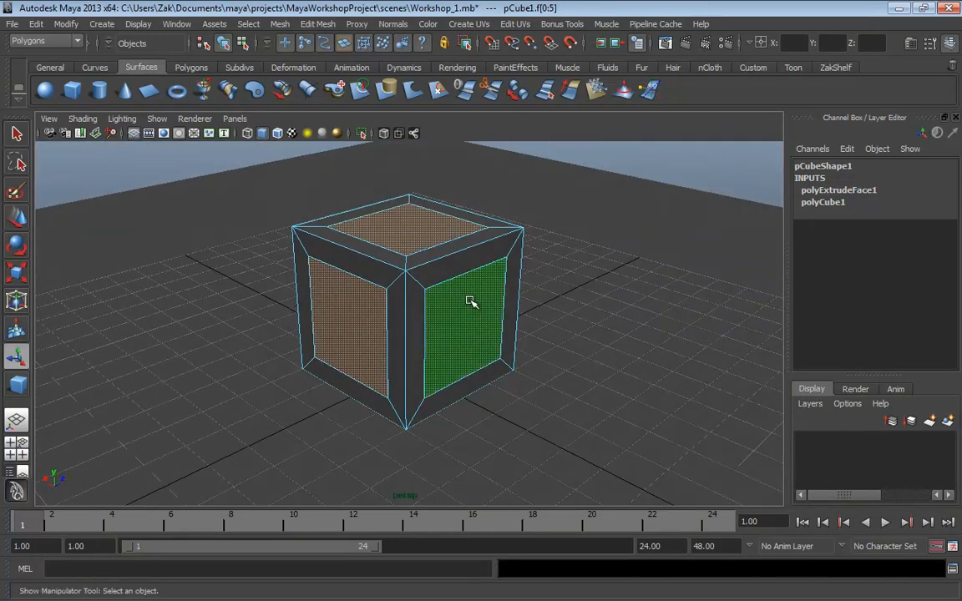
# - Extrude all six inset panels inward to a Local Translate Z of about -0.24
pyautogui.keyDown('shift'); pyautogui.moveTo(477, 300); pyautogui.dragTo(482, 333, button='right'); pyautogui.keyUp('shift')
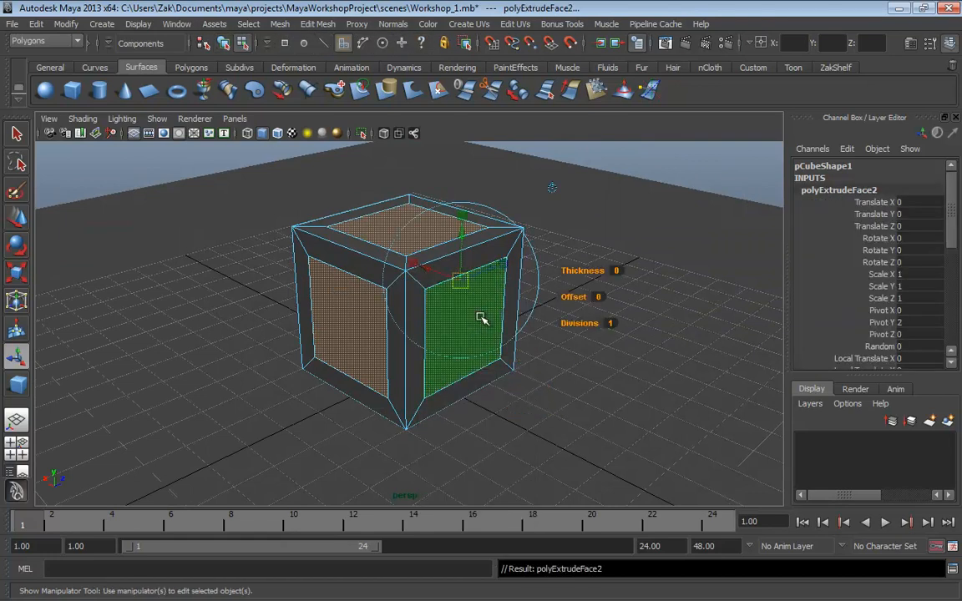
pyautogui.moveTo(481, 317)
pyautogui.keyDown('alt'); pyautogui.mouseDown()
pyautogui.moveTo(461, 297)
pyautogui.moveTo(448, 315)
pyautogui.moveTo(488, 316)
pyautogui.mouseUp(); pyautogui.keyUp('alt')
pyautogui.moveTo(956, 233); pyautogui.dragTo(952, 276)
pyautogui.moveTo(483, 311); pyautogui.dragTo(482, 315)
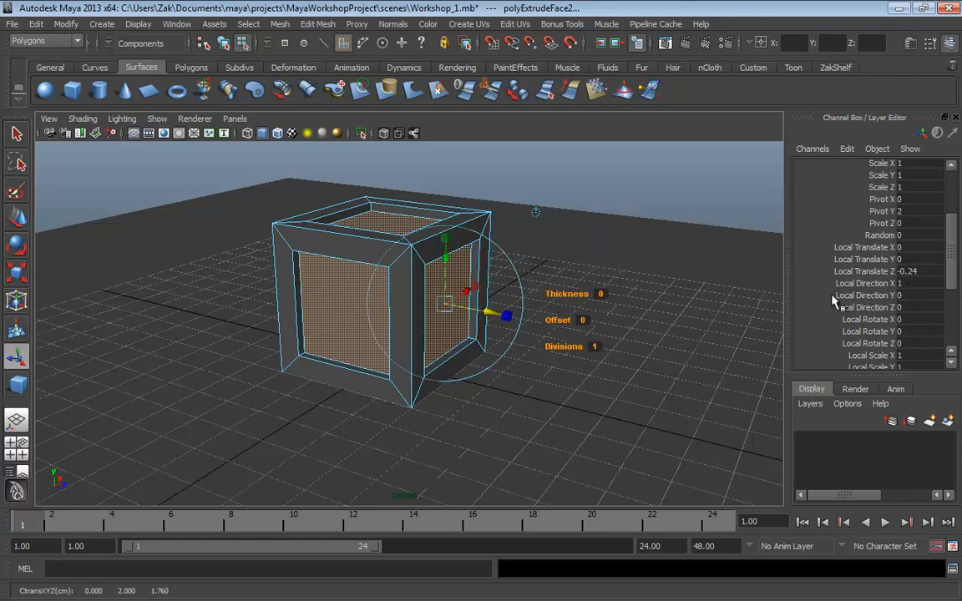
pyautogui.moveTo(492, 315); pyautogui.dragTo(446, 336)
# - Return to object mode and delete the floor plane under the crate
pyautogui.press('F8')
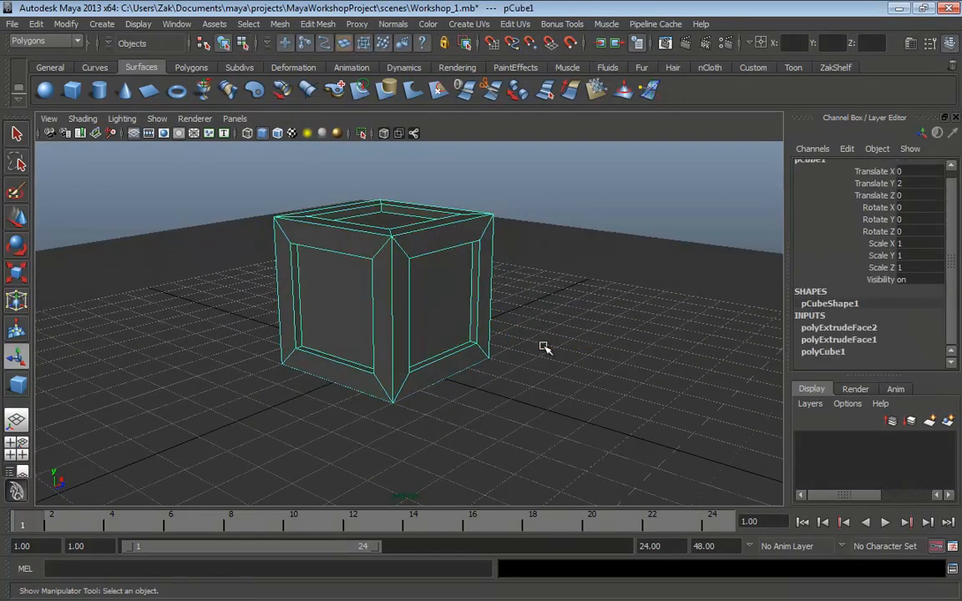
pyautogui.click(576, 335)
pyautogui.press('Delete')
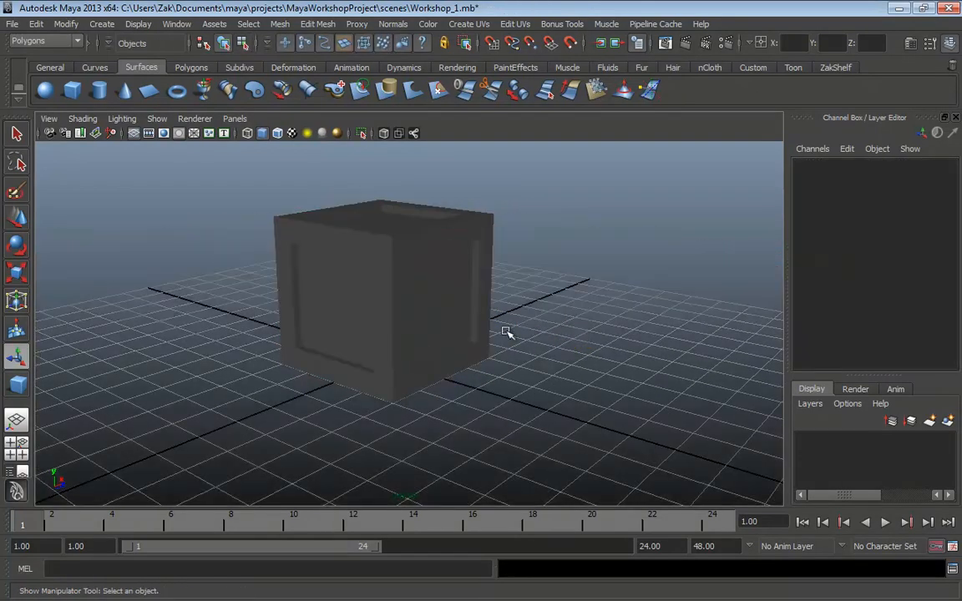
# - Switch the crate to edge selection mode and select all twelve of its outer edges
pyautogui.click(417, 299)
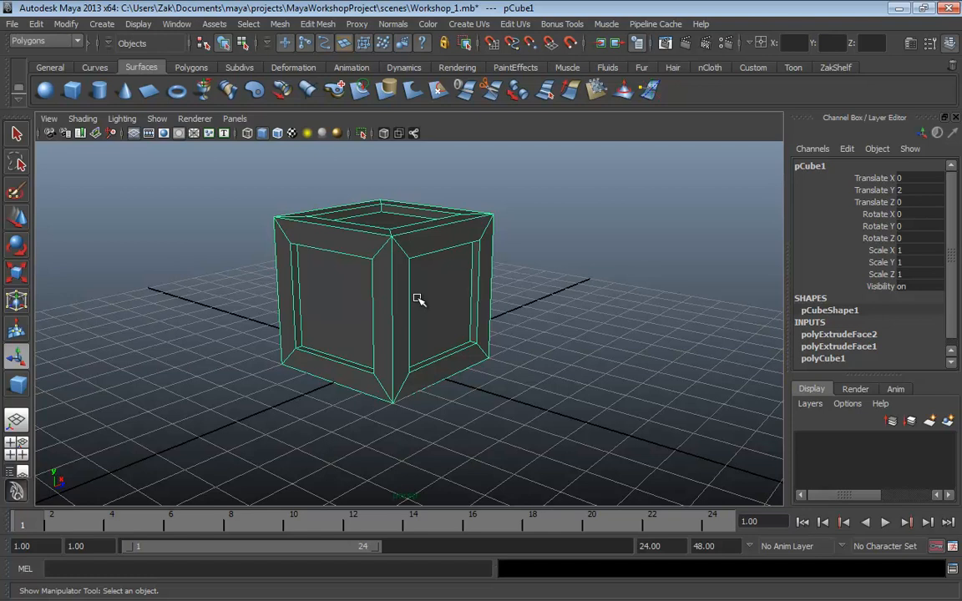
pyautogui.moveTo(398, 301); pyautogui.dragTo(400, 266, button='right')
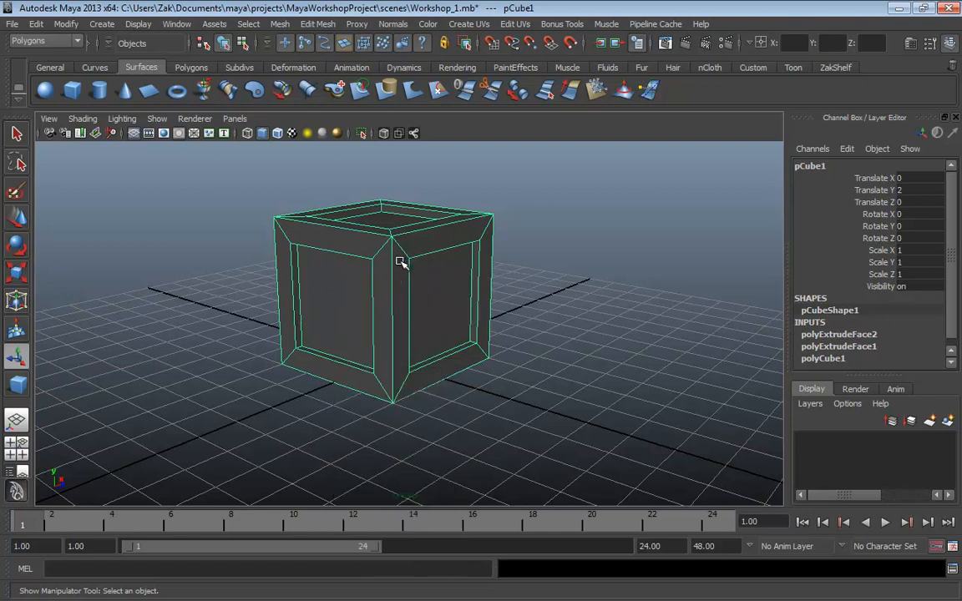
pyautogui.click(393, 307)
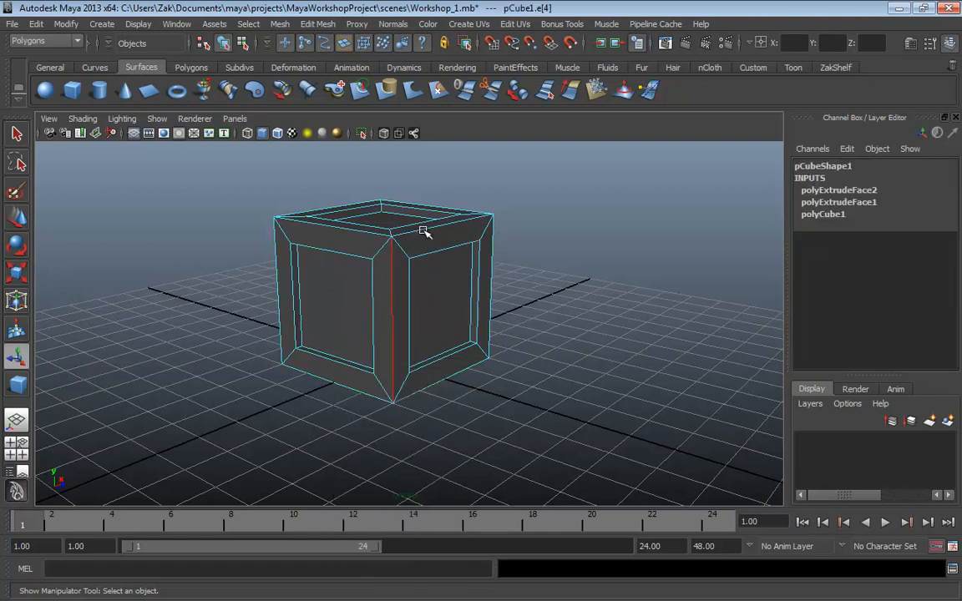
pyautogui.click(358, 231)
pyautogui.keyDown('alt'); pyautogui.moveTo(357, 230); pyautogui.dragTo(433, 279); pyautogui.keyUp('alt')
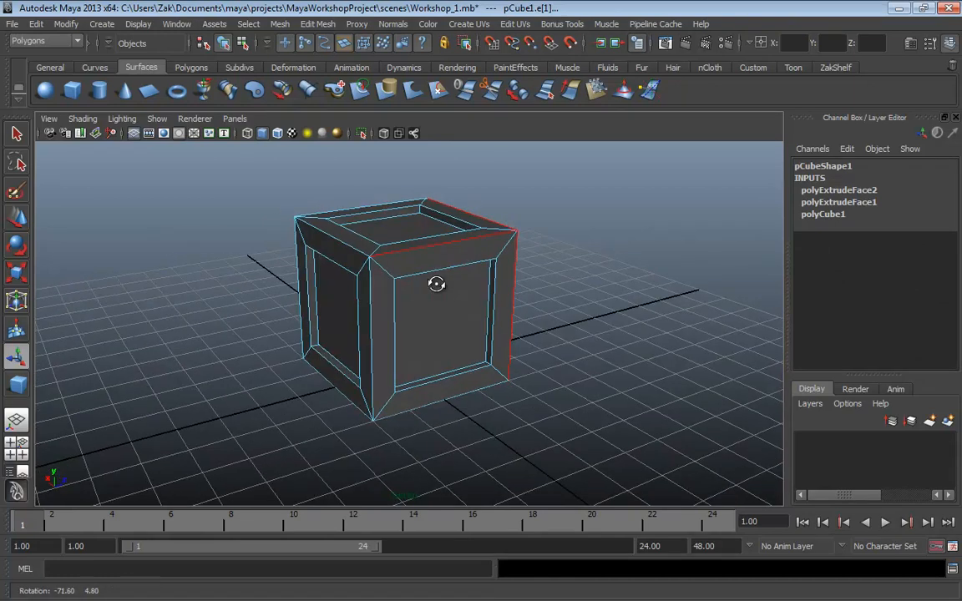
pyautogui.moveTo(369, 309)
pyautogui.keyDown('alt'); pyautogui.mouseDown()
pyautogui.moveTo(408, 313)
pyautogui.moveTo(380, 316)
pyautogui.mouseUp(); pyautogui.keyUp('alt')
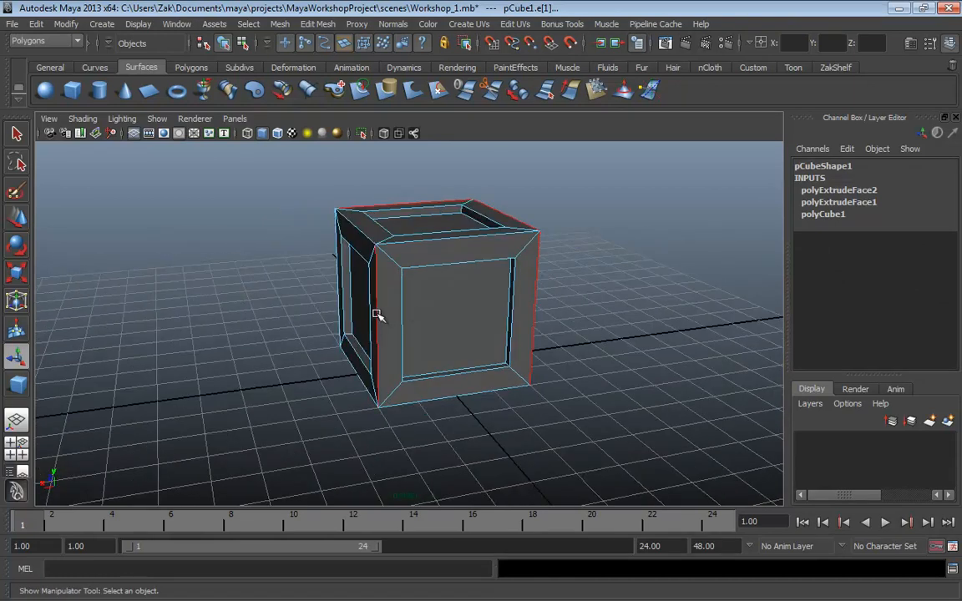
pyautogui.keyDown('shift'); pyautogui.click(387, 220); pyautogui.keyUp('shift')
pyautogui.keyDown('alt'); pyautogui.moveTo(386, 220); pyautogui.dragTo(400, 324); pyautogui.keyUp('alt')
pyautogui.keyDown('shift'); pyautogui.click(432, 343); pyautogui.keyUp('shift')
pyautogui.keyDown('alt'); pyautogui.moveTo(322, 317); pyautogui.dragTo(497, 327); pyautogui.keyUp('alt')
pyautogui.keyDown('shift'); pyautogui.doubleClick(419, 313); pyautogui.keyUp('shift')
# - Bevel the selected outer edges of the crate
pyautogui.keyDown('shift'); pyautogui.rightClick(421, 315); pyautogui.keyUp('shift')
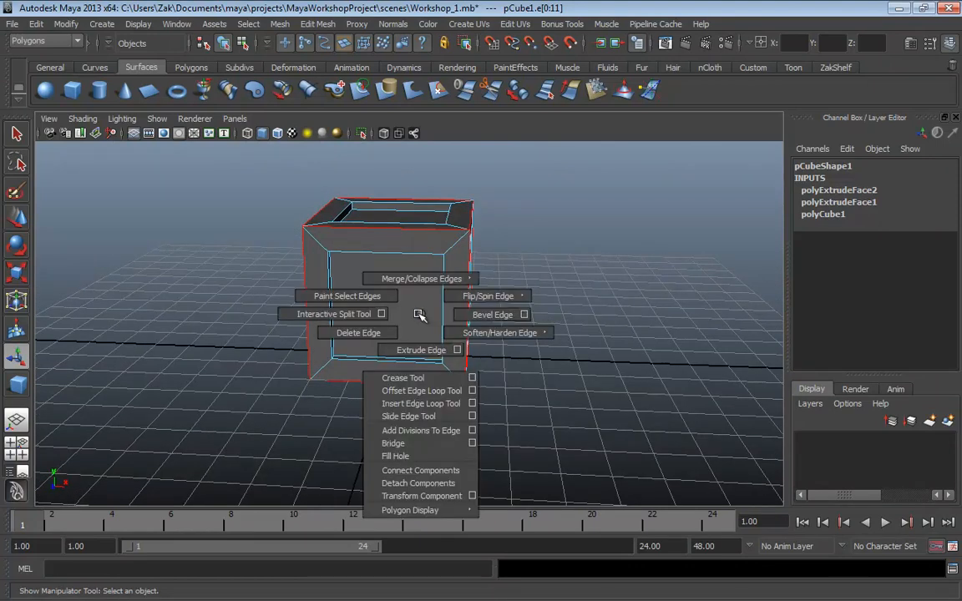
pyautogui.click(495, 316)
pyautogui.keyDown('alt'); pyautogui.moveTo(496, 318); pyautogui.dragTo(407, 299); pyautogui.keyUp('alt')
pyautogui.keyDown('alt'); pyautogui.moveTo(359, 296); pyautogui.dragTo(455, 307); pyautogui.keyUp('alt')
pyautogui.keyDown('alt'); pyautogui.moveTo(454, 306); pyautogui.dragTo(638, 338, button='right'); pyautogui.keyUp('alt')
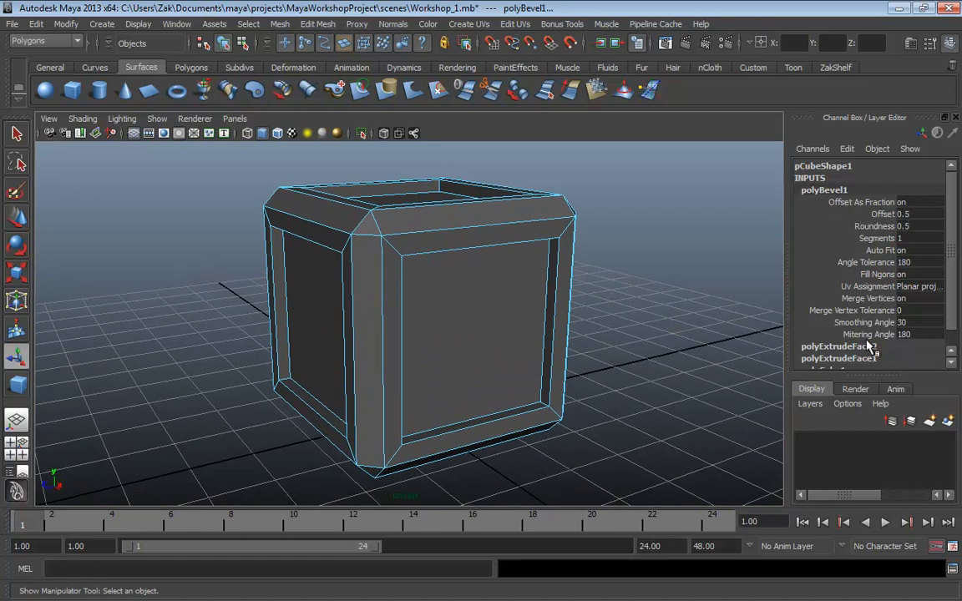
# - Set the bevel's Offset to 0.2 and its Segments to 3
pyautogui.click(873, 238)
pyautogui.click(871, 214)
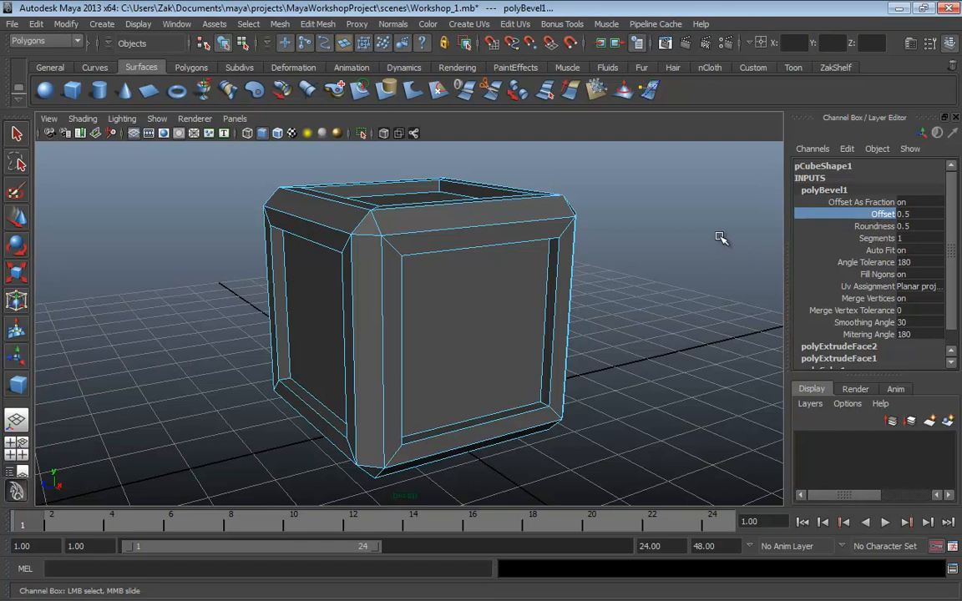
pyautogui.moveTo(720, 238)
pyautogui.mouseDown(button='middle')
pyautogui.moveTo(643, 213)
pyautogui.moveTo(717, 235)
pyautogui.mouseUp(button='middle')
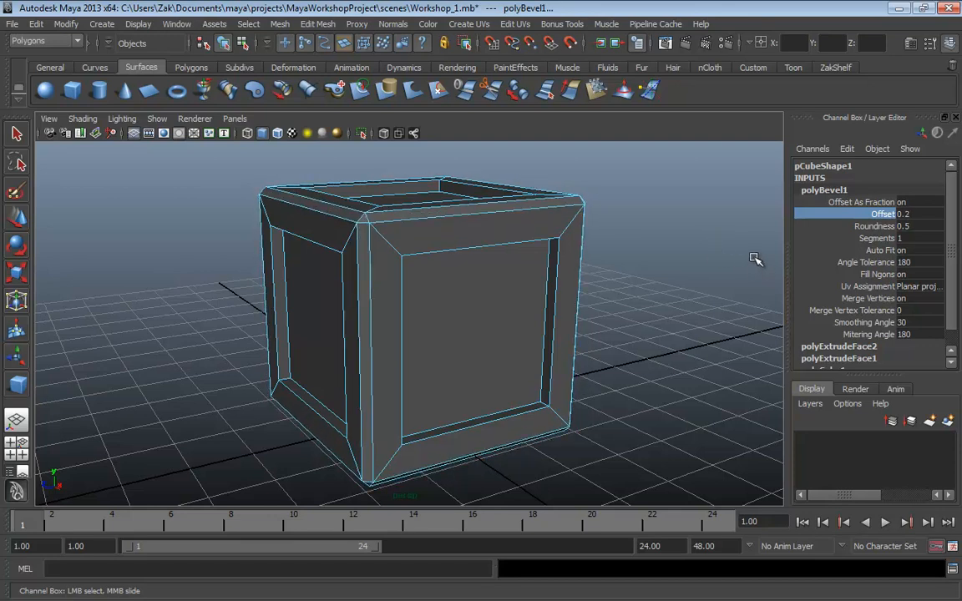
pyautogui.click(862, 239)
pyautogui.moveTo(715, 251); pyautogui.dragTo(729, 251, button='middle')
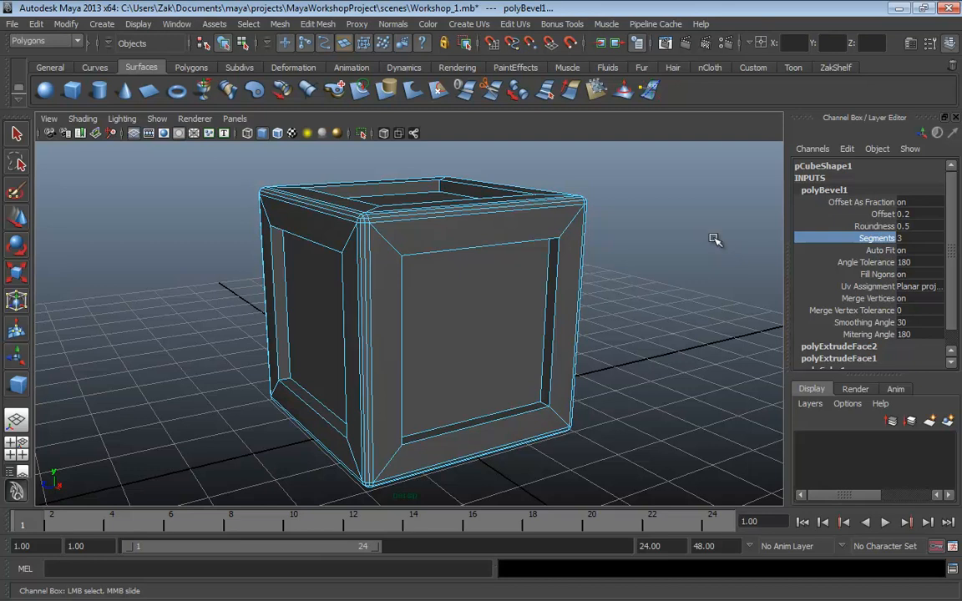
pyautogui.keyDown('alt'); pyautogui.moveTo(681, 225); pyautogui.dragTo(343, 255); pyautogui.keyUp('alt')
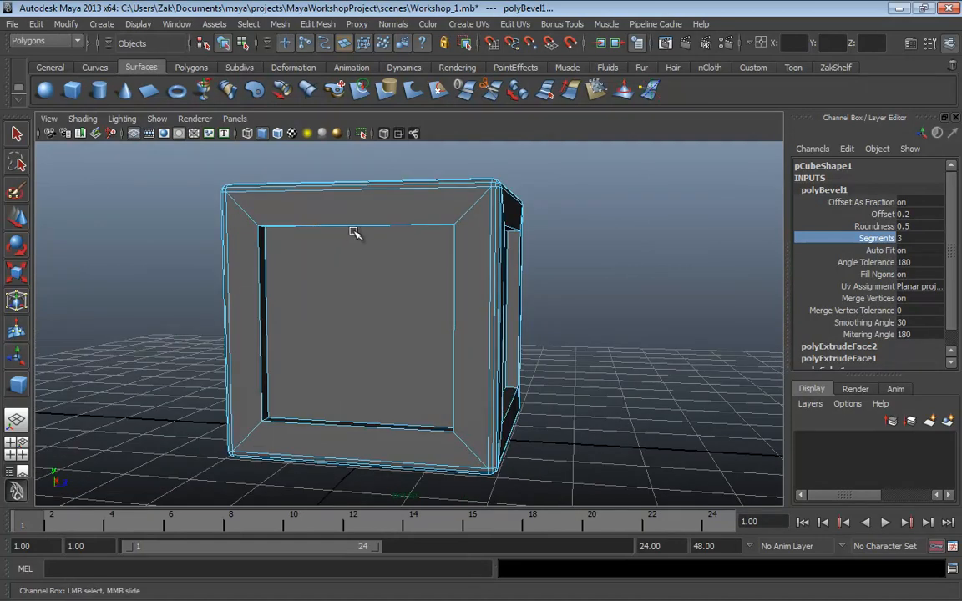
pyautogui.keyDown('alt'); pyautogui.moveTo(357, 227); pyautogui.dragTo(539, 269); pyautogui.keyUp('alt')
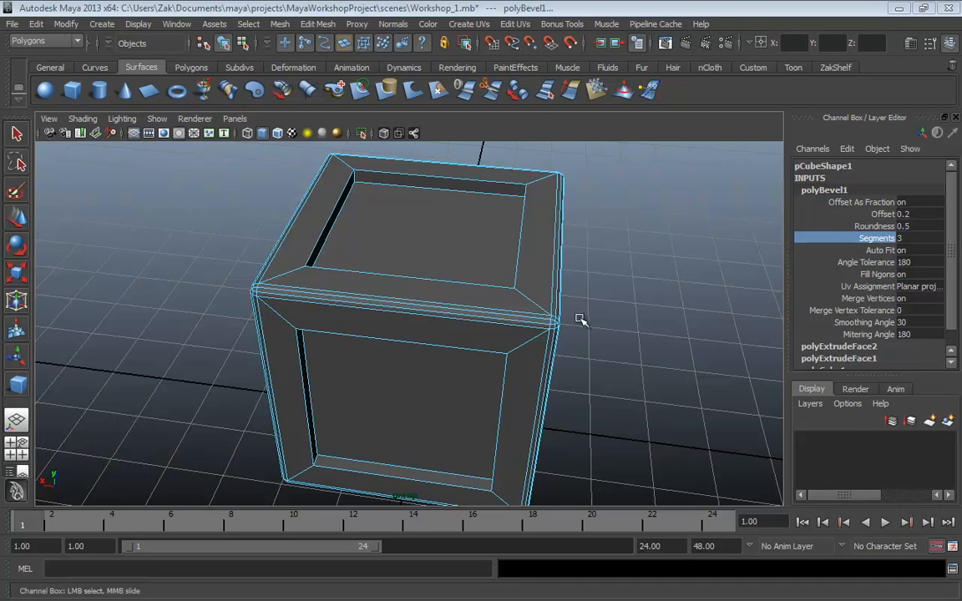
pyautogui.keyDown('alt'); pyautogui.moveTo(540, 337); pyautogui.dragTo(630, 302, button='middle'); pyautogui.keyUp('alt')
pyautogui.keyDown('alt'); pyautogui.moveTo(630, 303); pyautogui.dragTo(586, 306, button='right'); pyautogui.keyUp('alt')
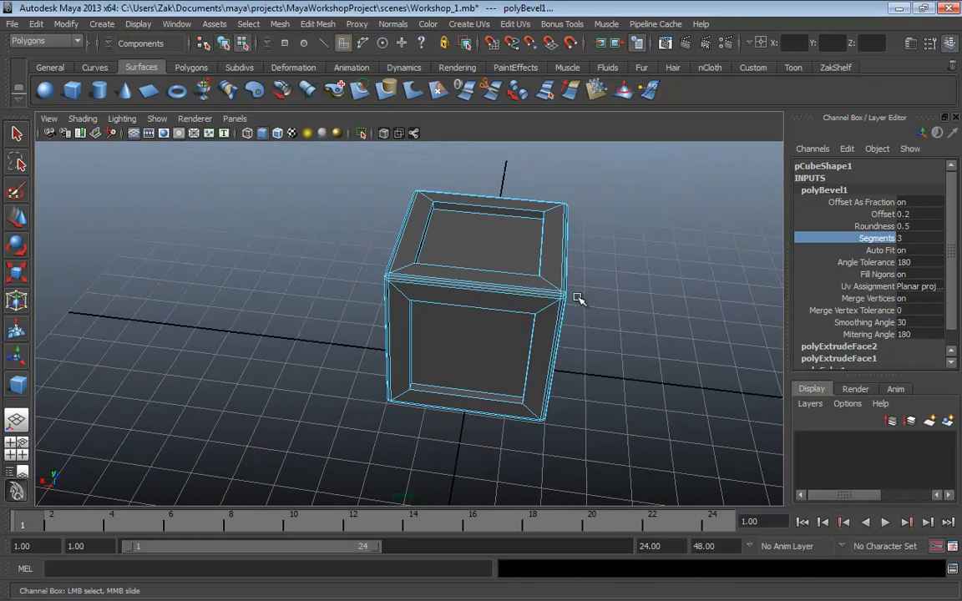
# - Leave component mode and create a second polygon cube on the grid beside the crate, centred at X 7, Y 2, Z -9
pyautogui.press('t')
pyautogui.keyDown('alt'); pyautogui.moveTo(485, 322); pyautogui.dragTo(593, 317, button='middle'); pyautogui.keyUp('alt')
pyautogui.keyDown('alt'); pyautogui.moveTo(593, 318); pyautogui.dragTo(455, 303, button='right'); pyautogui.keyUp('alt')
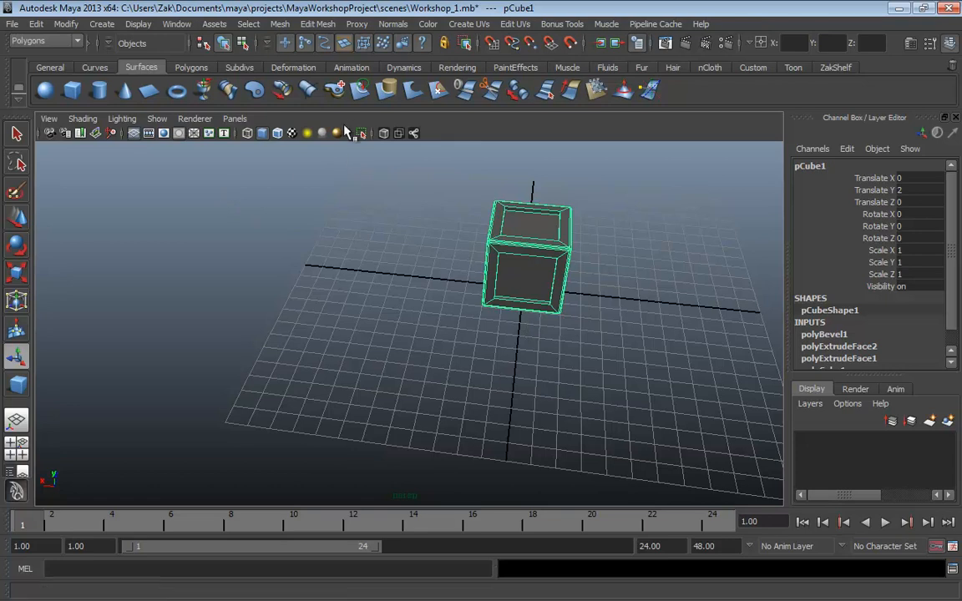
pyautogui.click(194, 68)
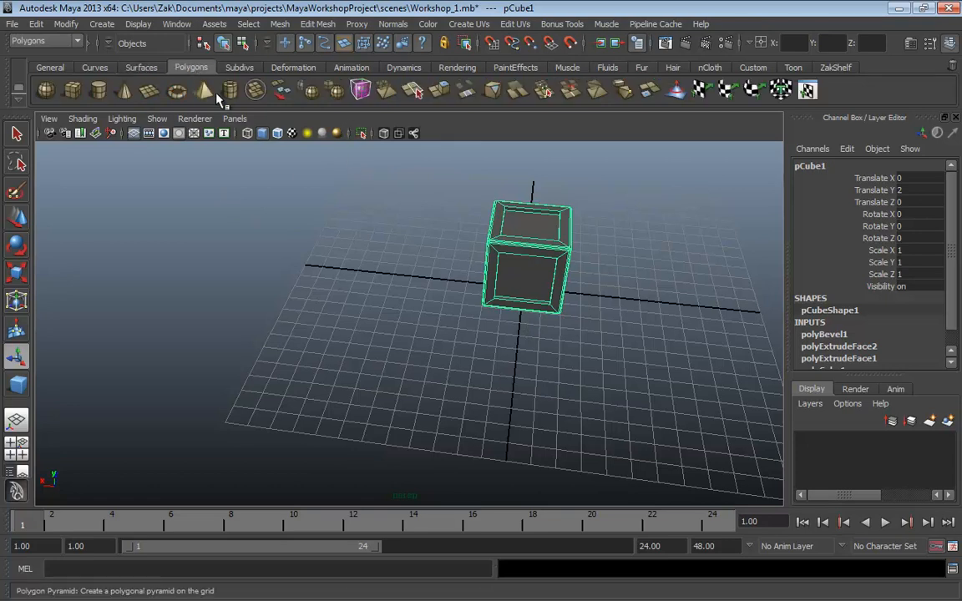
pyautogui.click(74, 92)
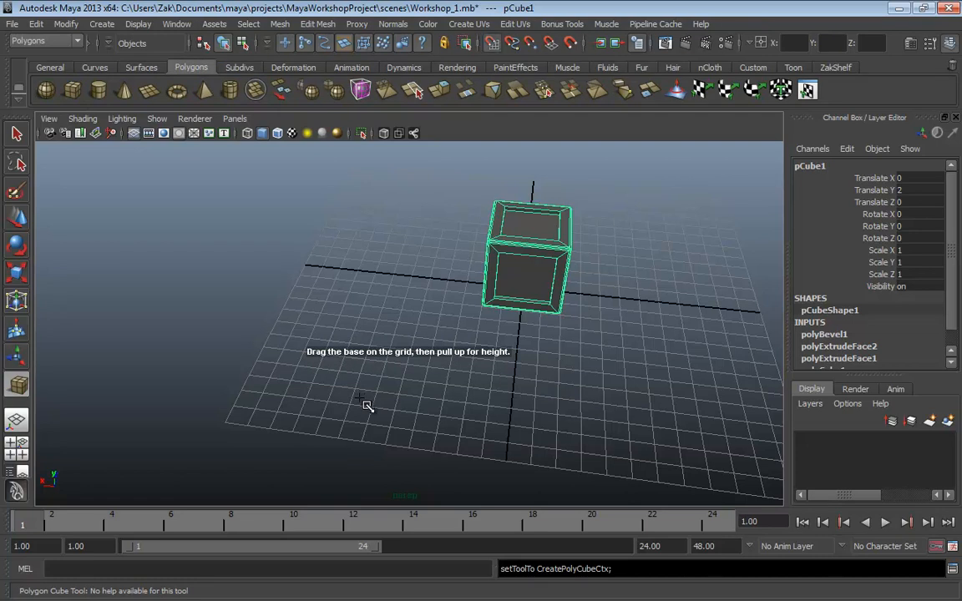
pyautogui.moveTo(316, 349); pyautogui.dragTo(390, 420)
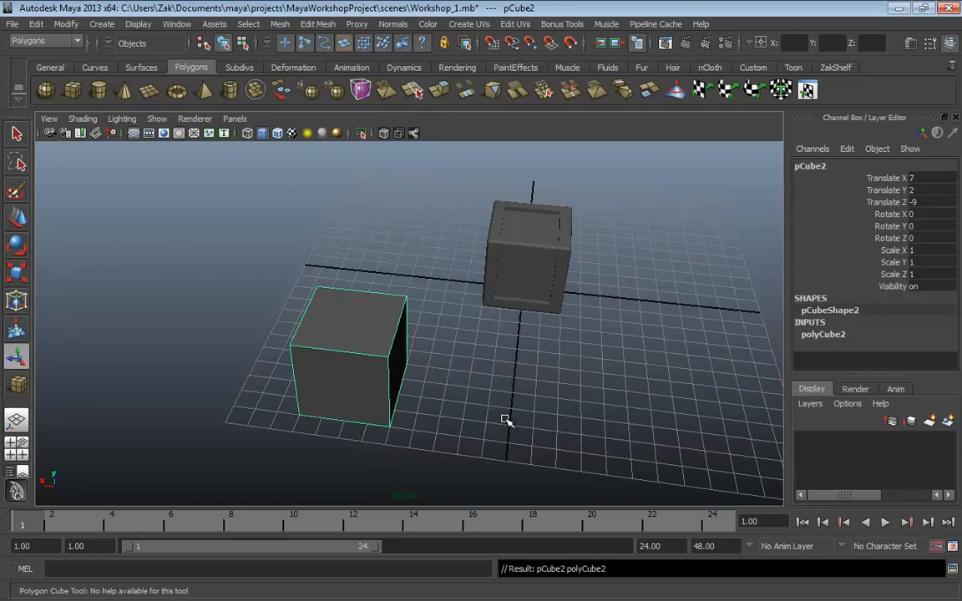
pyautogui.keyDown('alt'); pyautogui.moveTo(413, 382); pyautogui.dragTo(364, 350); pyautogui.keyUp('alt')
pyautogui.keyDown('alt'); pyautogui.moveTo(365, 350); pyautogui.dragTo(467, 358, button='right'); pyautogui.keyUp('alt')
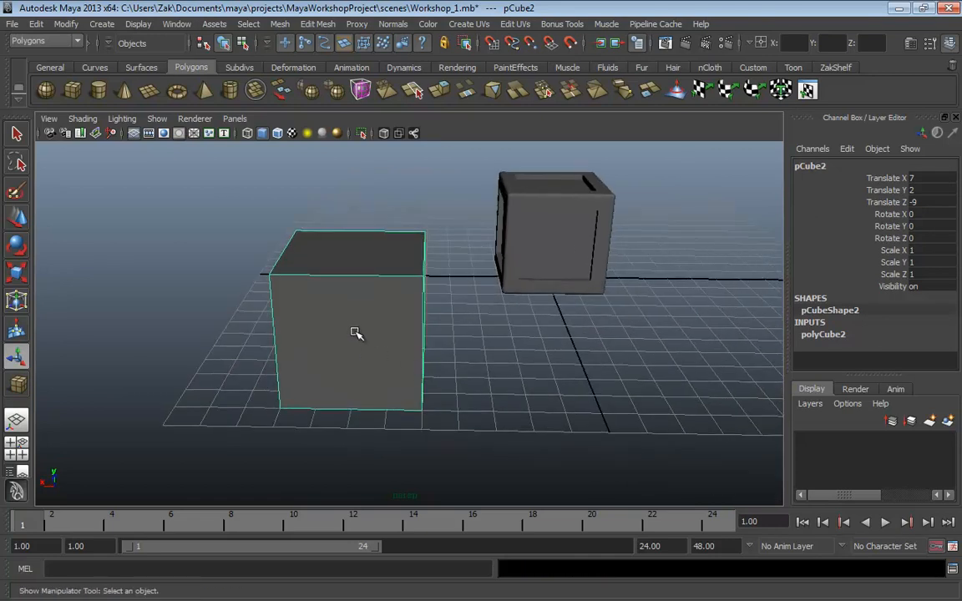
# - Switch the new cube to face selection mode and select all six of its faces
pyautogui.rightClick(354, 325)
pyautogui.click(358, 360)
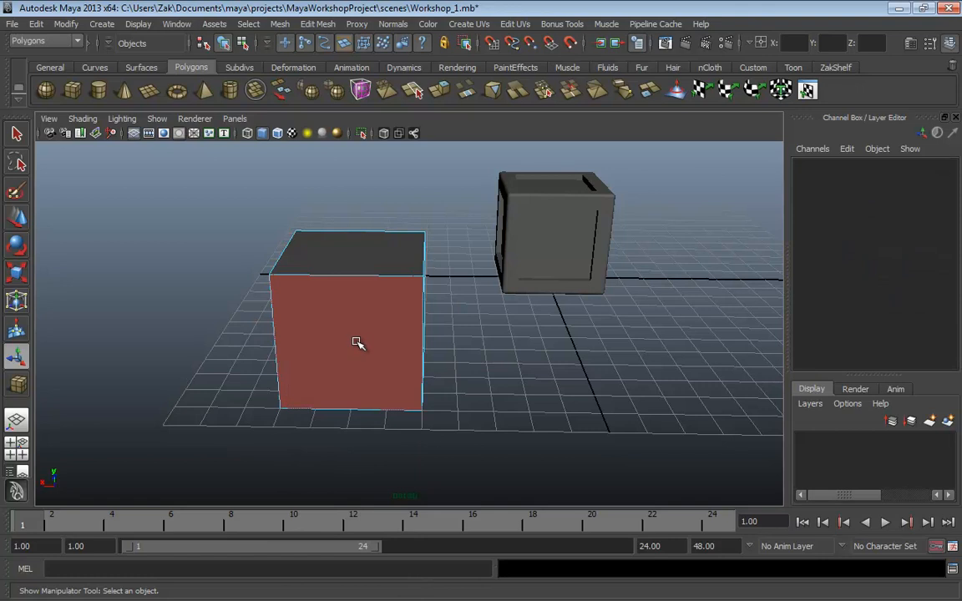
pyautogui.click(358, 262)
pyautogui.keyDown('alt'); pyautogui.moveTo(359, 263); pyautogui.dragTo(414, 165); pyautogui.keyUp('alt')
pyautogui.keyDown('shift'); pyautogui.click(531, 326); pyautogui.keyUp('shift')
pyautogui.keyDown('shift'); pyautogui.click(286, 217); pyautogui.keyUp('shift')
pyautogui.keyDown('shift'); pyautogui.click(255, 225); pyautogui.keyUp('shift')
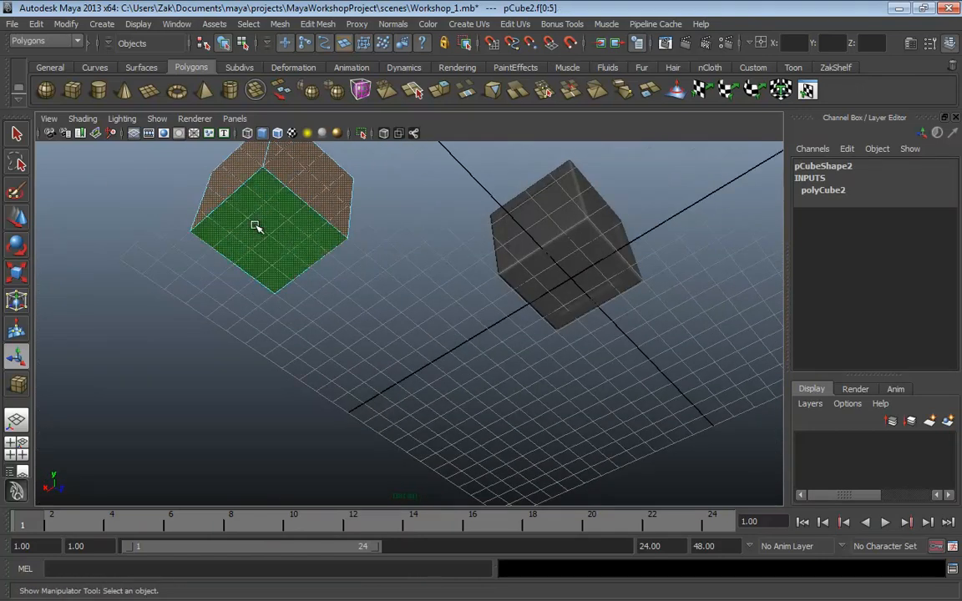
# - Extrude all six selected faces of the second cube with Keep Faces Together turned off
pyautogui.press('f')
pyautogui.keyDown('alt'); pyautogui.moveTo(407, 277); pyautogui.dragTo(423, 327); pyautogui.keyUp('alt')
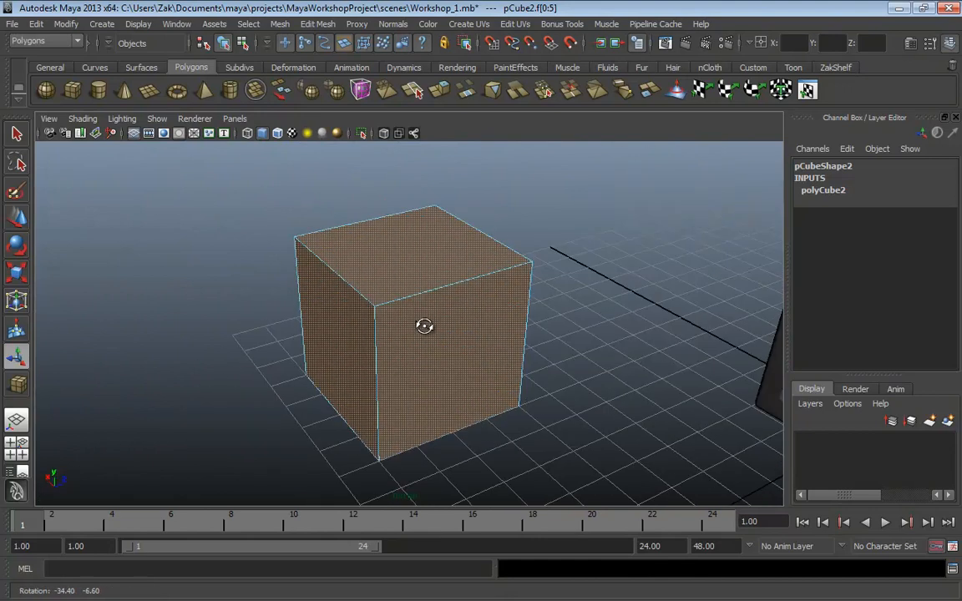
pyautogui.keyDown('shift'); pyautogui.rightClick(411, 265); pyautogui.keyUp('shift')
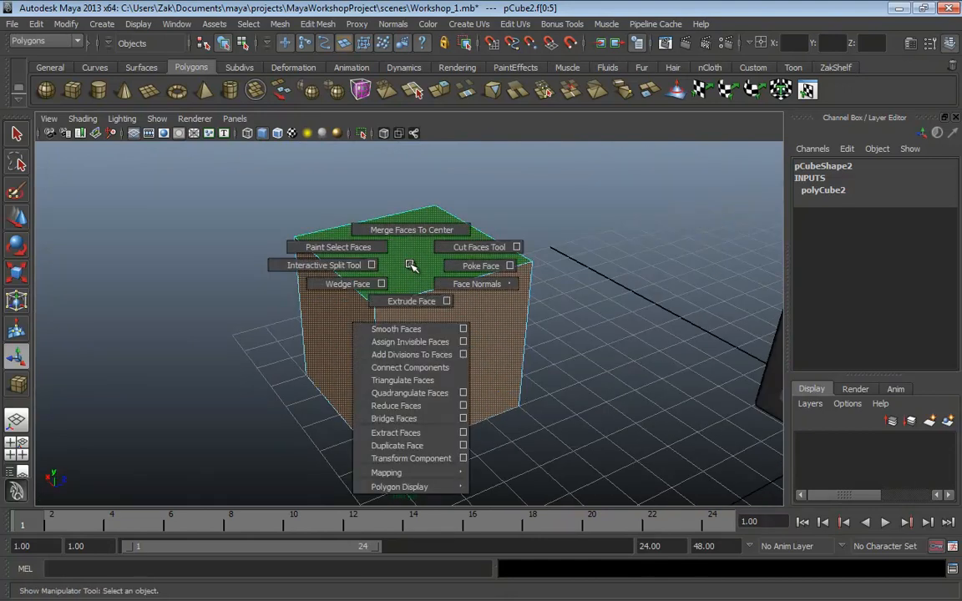
pyautogui.moveTo(410, 266)
pyautogui.keyDown('shift'); pyautogui.mouseDown(button='right')
pyautogui.moveTo(288, 260)
pyautogui.moveTo(464, 223)
pyautogui.moveTo(474, 519)
pyautogui.moveTo(330, 250)
pyautogui.moveTo(457, 284)
pyautogui.moveTo(397, 202)
pyautogui.moveTo(417, 288)
pyautogui.moveTo(377, 281)
pyautogui.moveTo(426, 298)
pyautogui.moveTo(412, 304)
pyautogui.mouseUp(button='right'); pyautogui.keyUp('shift')
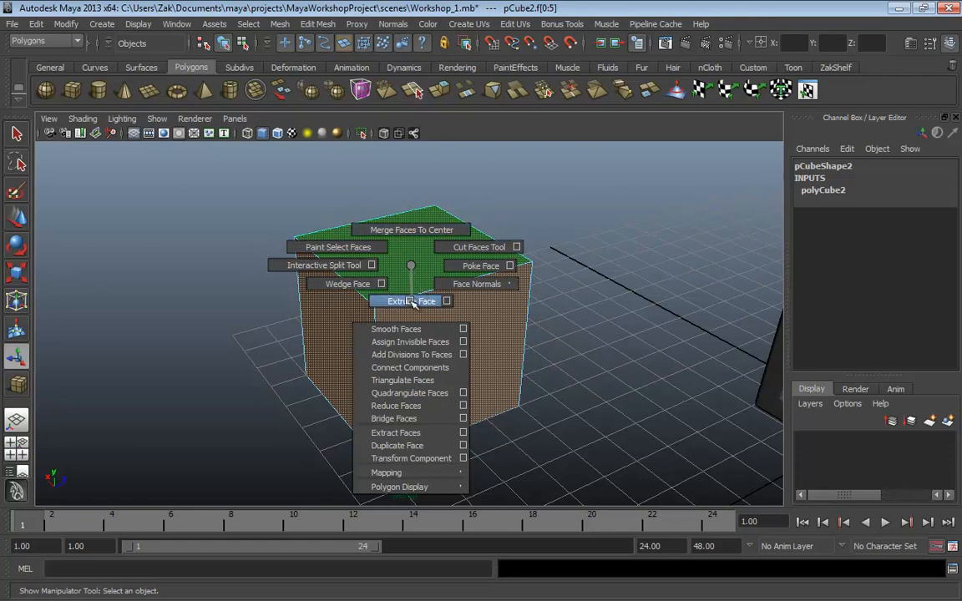
pyautogui.keyDown('shift'); pyautogui.moveTo(412, 304); pyautogui.dragTo(409, 301, button='right'); pyautogui.keyUp('shift')
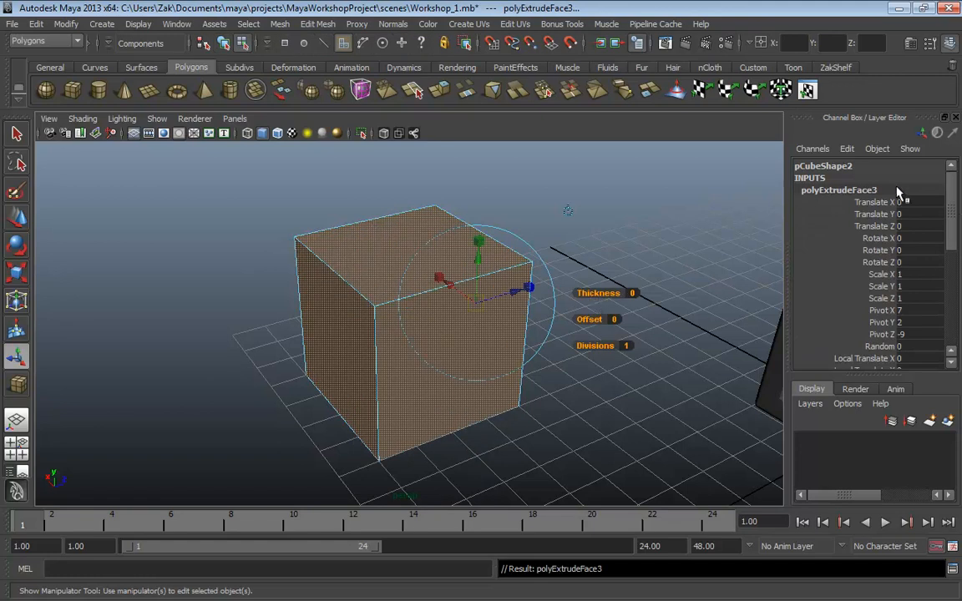
pyautogui.moveTo(955, 198); pyautogui.dragTo(953, 294)
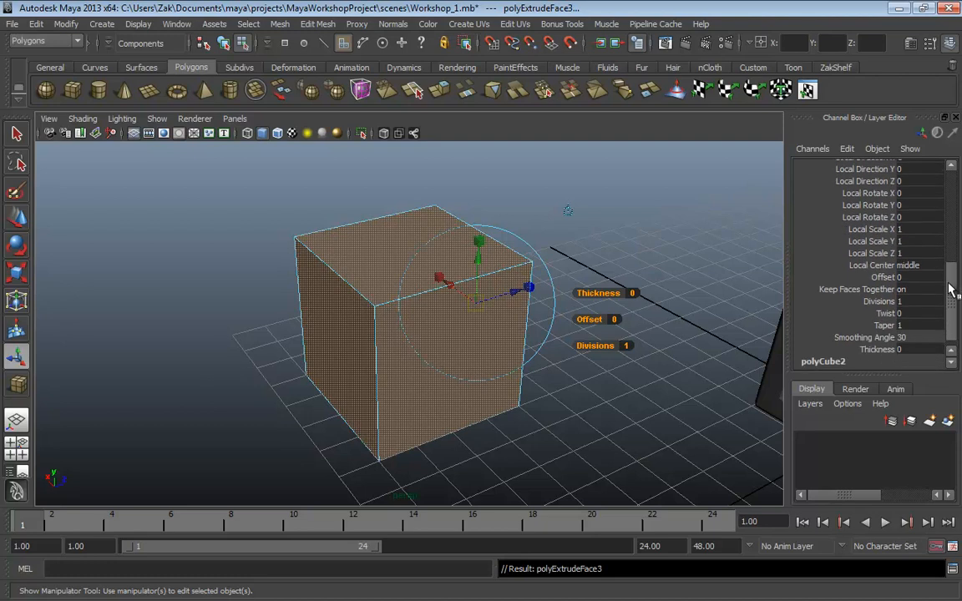
pyautogui.click(905, 279)
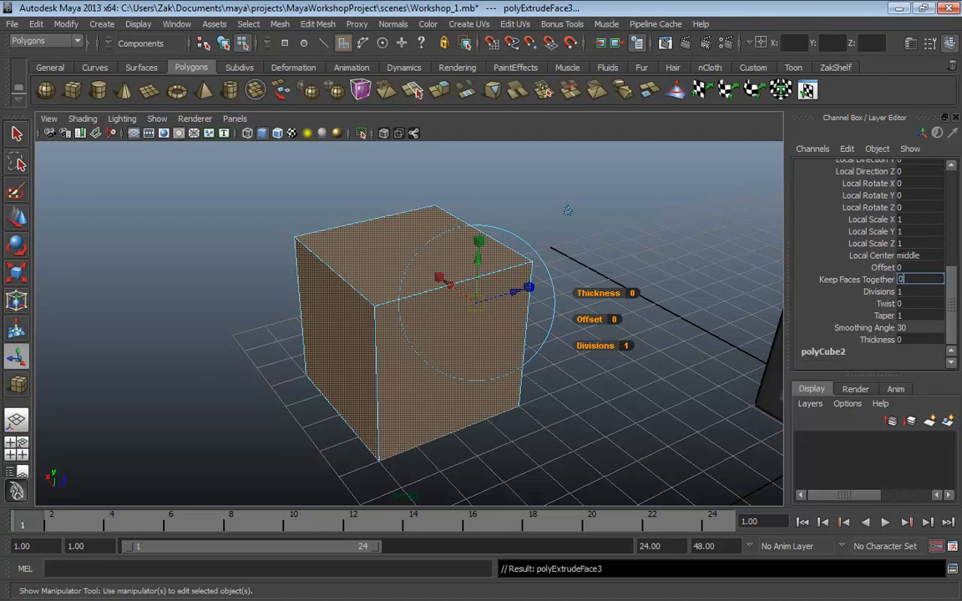
pyautogui.press('Return')
# - Pull the extruded faces outward and compare the shape with Keep Faces Together on and off, leaving it off
pyautogui.keyDown('alt'); pyautogui.moveTo(657, 274); pyautogui.dragTo(555, 268); pyautogui.keyUp('alt')
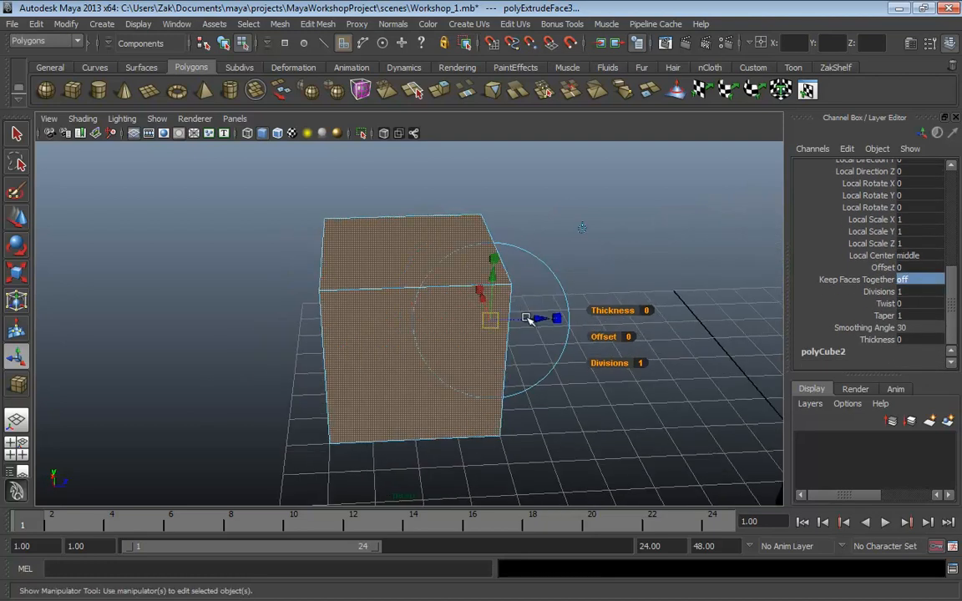
pyautogui.moveTo(526, 318); pyautogui.dragTo(625, 321)
pyautogui.keyDown('alt'); pyautogui.moveTo(665, 268); pyautogui.dragTo(576, 245); pyautogui.keyUp('alt')
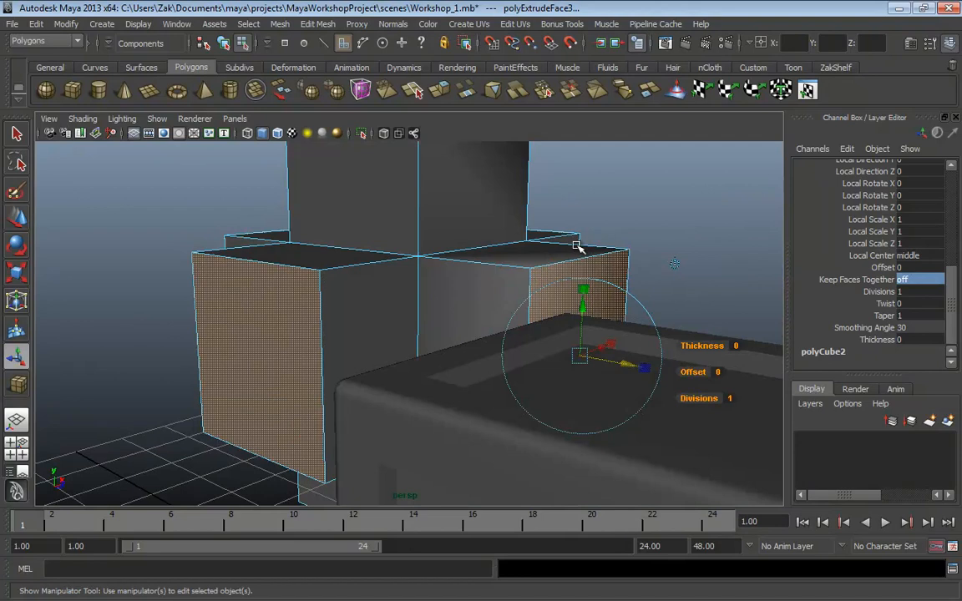
pyautogui.click(908, 279)
pyautogui.write('1')
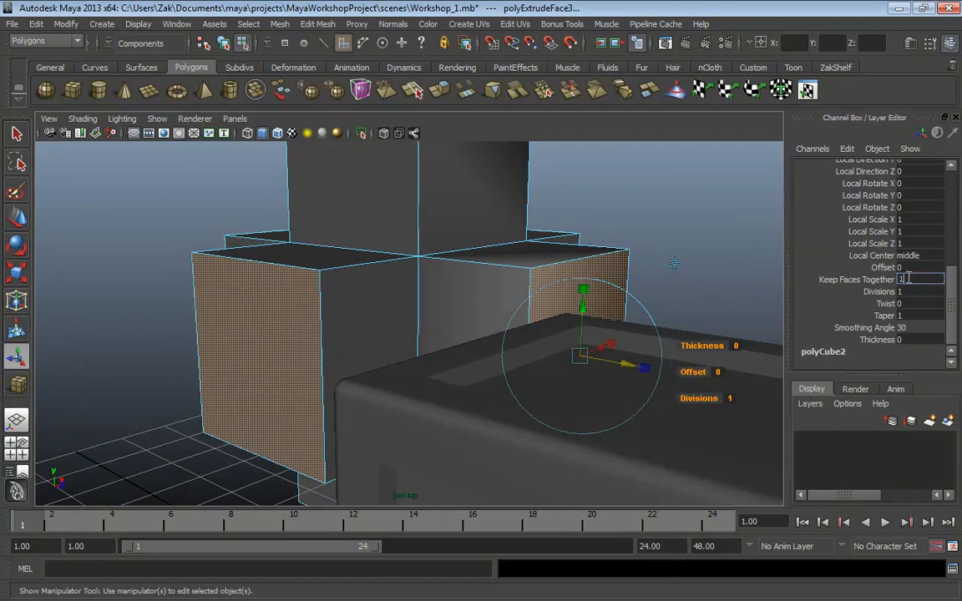
pyautogui.press('Return')
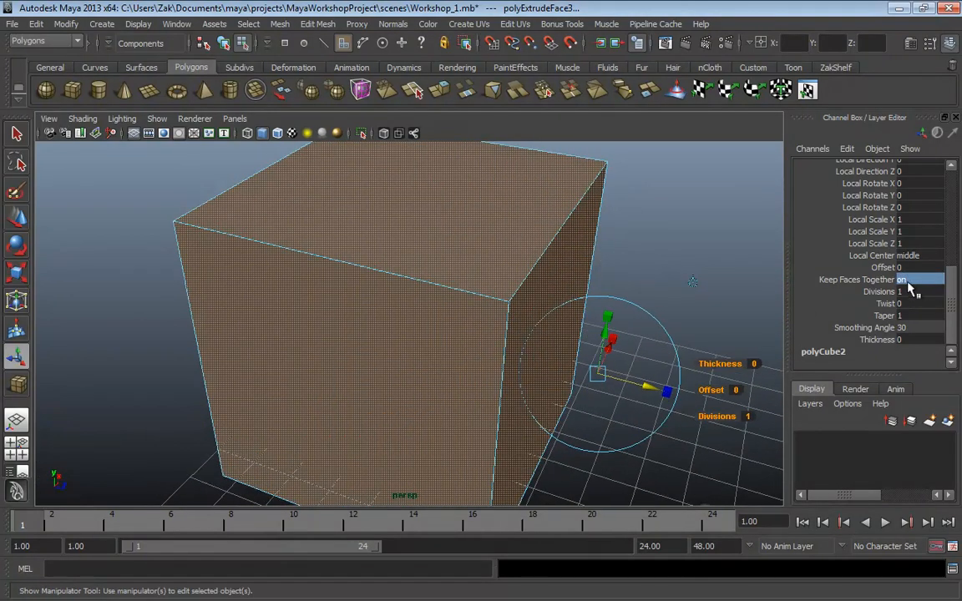
pyautogui.click(904, 279)
pyautogui.write('0')
pyautogui.press('Return')
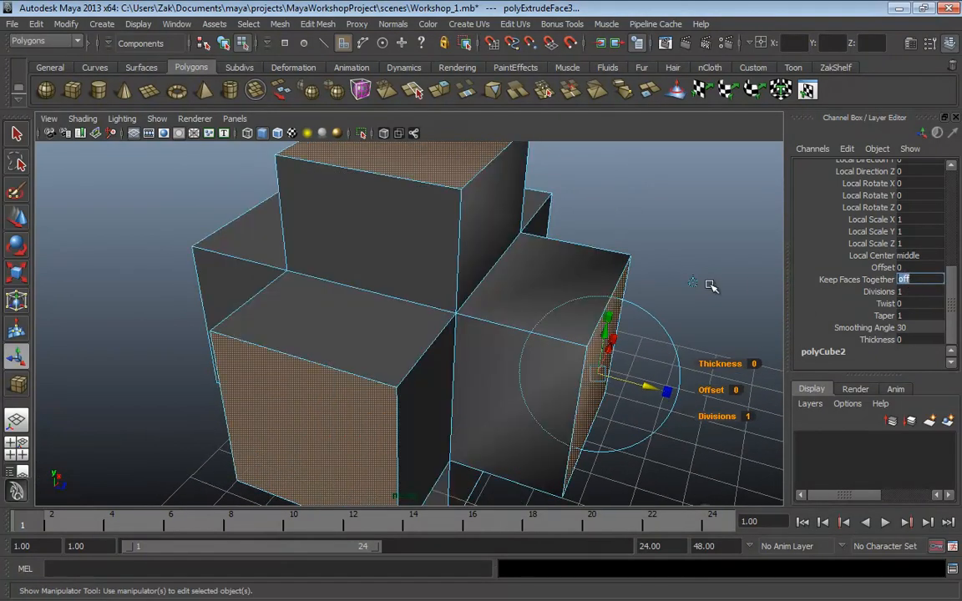
# - Reset the extrusion's Local Translate Z to 0
pyautogui.moveTo(954, 284); pyautogui.dragTo(956, 246)
pyautogui.doubleClick(923, 243)
pyautogui.write('0')
pyautogui.press('Return')
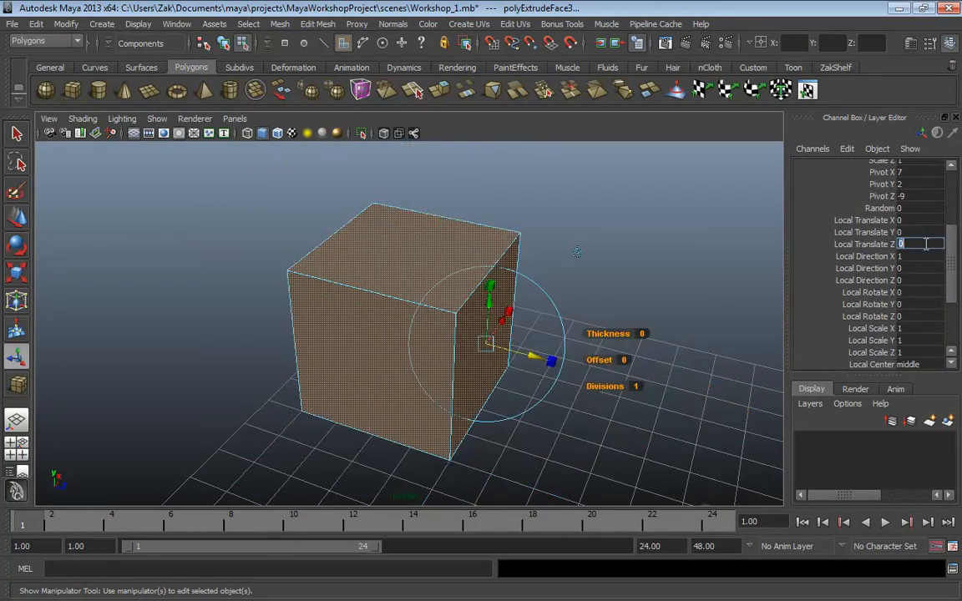
# - Scale the extruded faces inward, setting the extrusion's Local Scale X, Y and Z to 0.7
pyautogui.keyDown('alt'); pyautogui.moveTo(549, 294); pyautogui.dragTo(570, 254); pyautogui.keyUp('alt')
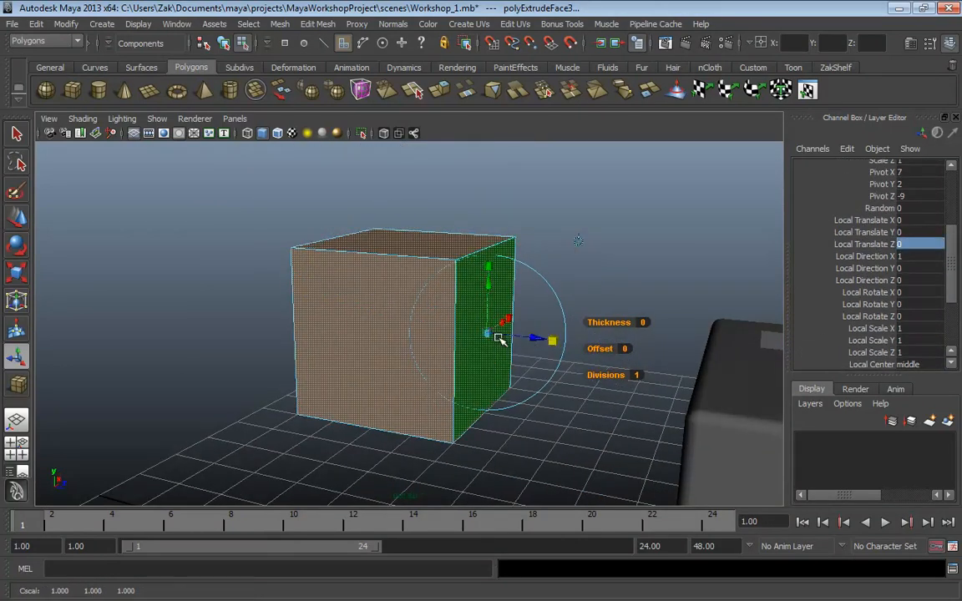
pyautogui.moveTo(494, 338); pyautogui.dragTo(476, 334)
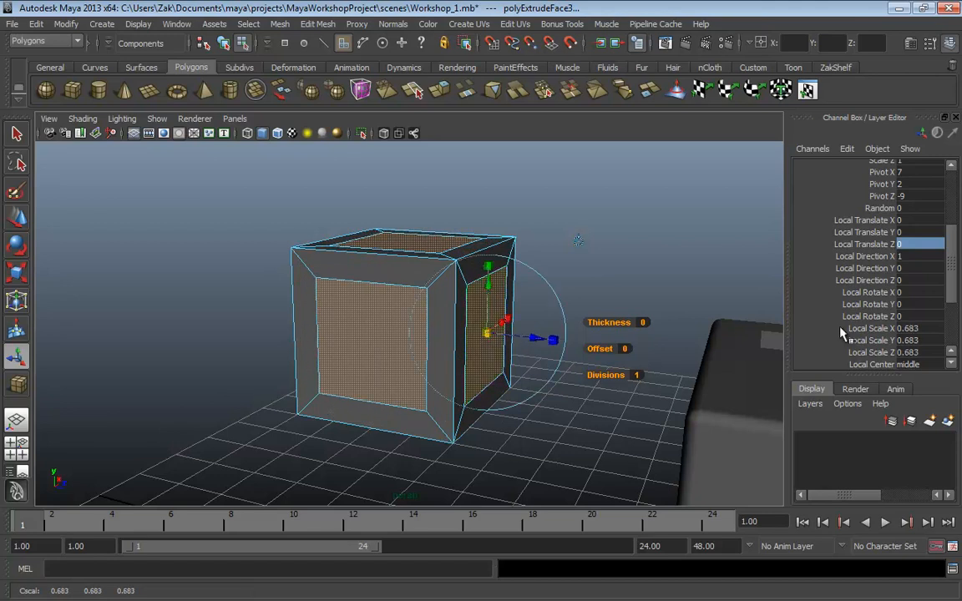
pyautogui.click(923, 329)
pyautogui.click(925, 352)
pyautogui.moveTo(923, 330); pyautogui.dragTo(922, 352)
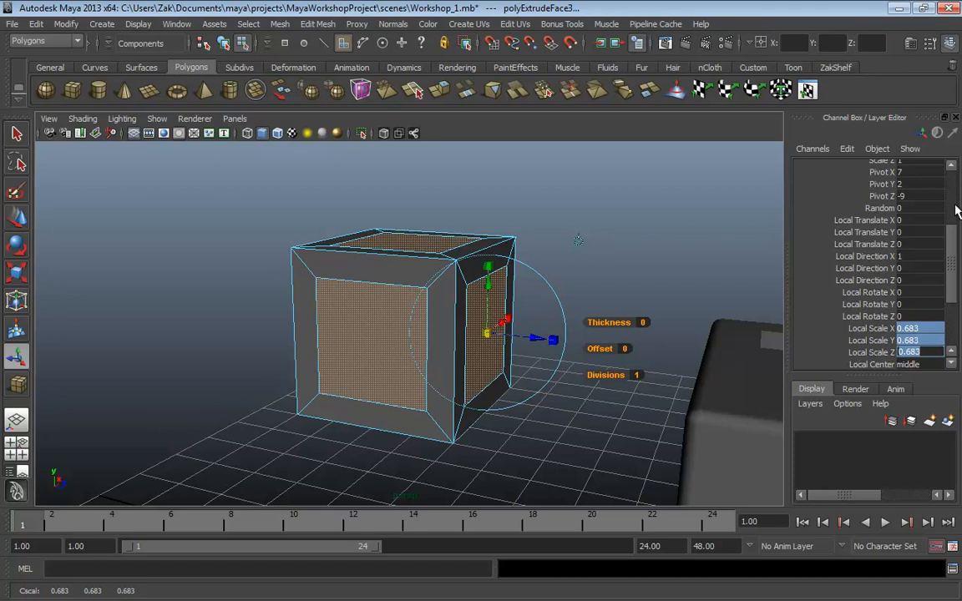
pyautogui.write('0.7')
pyautogui.press('Return')
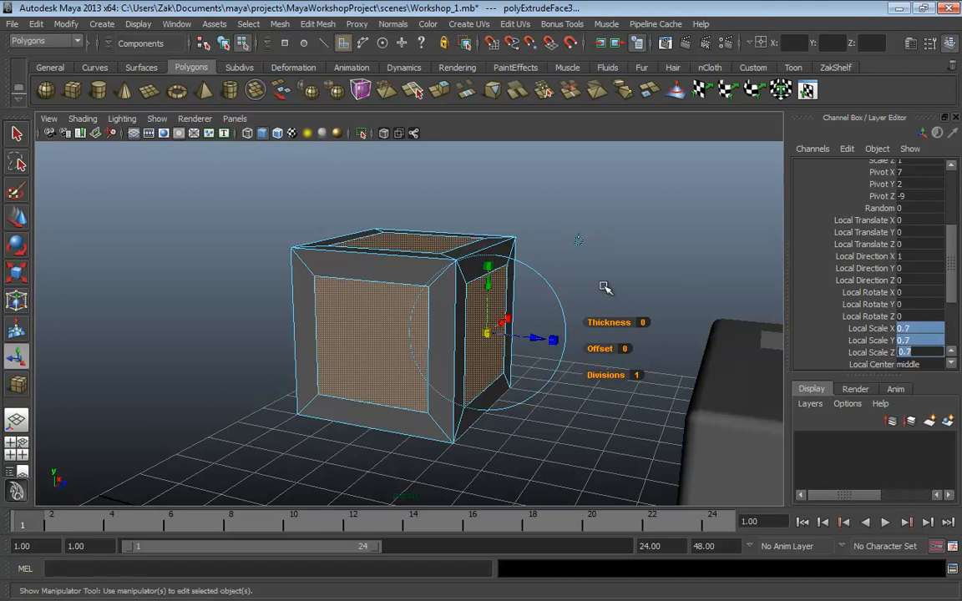
# - Extrude the six inset faces again and push them inward to a Local Translate Z of about -0.226
pyautogui.keyDown('alt'); pyautogui.moveTo(585, 276); pyautogui.dragTo(570, 244); pyautogui.keyUp('alt')
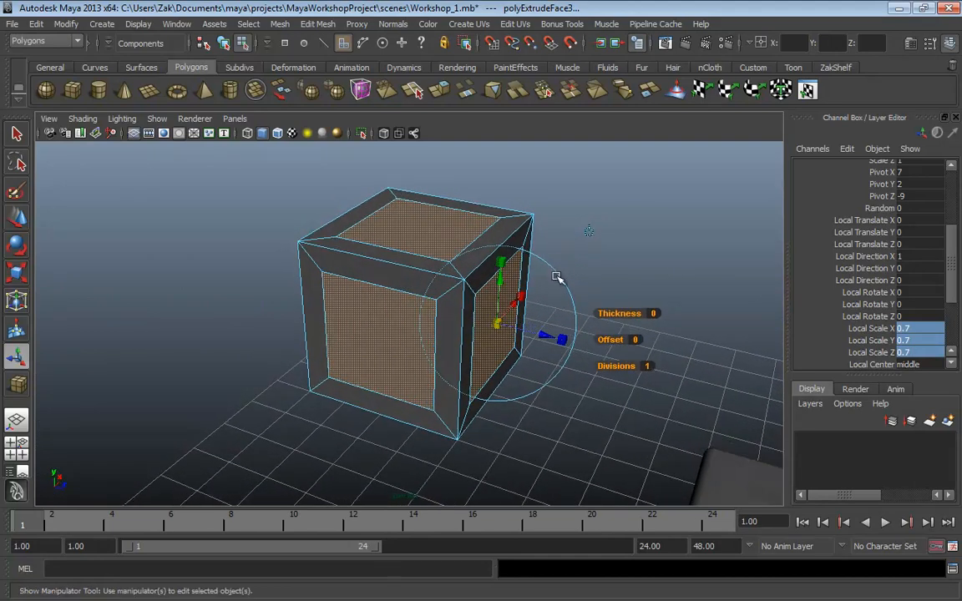
pyautogui.hotkey('ctrl', 'e')
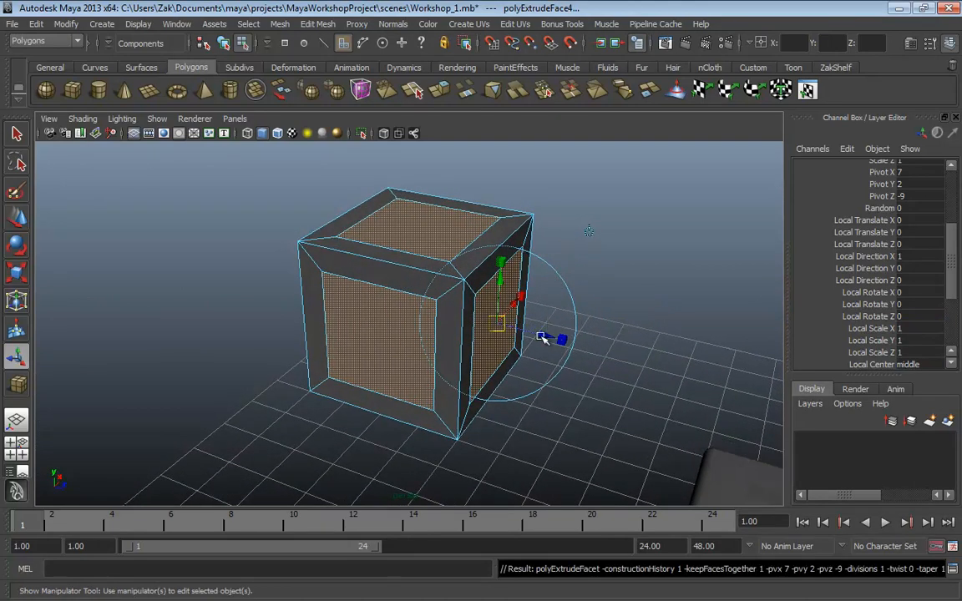
pyautogui.moveTo(542, 336); pyautogui.dragTo(534, 334)
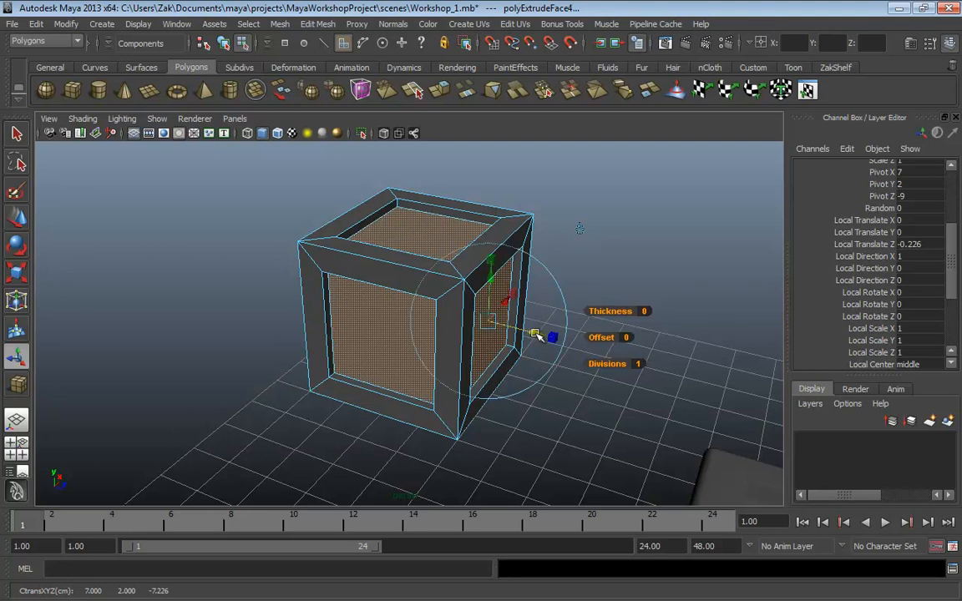
pyautogui.keyDown('alt'); pyautogui.moveTo(556, 236); pyautogui.dragTo(621, 232); pyautogui.keyUp('alt')
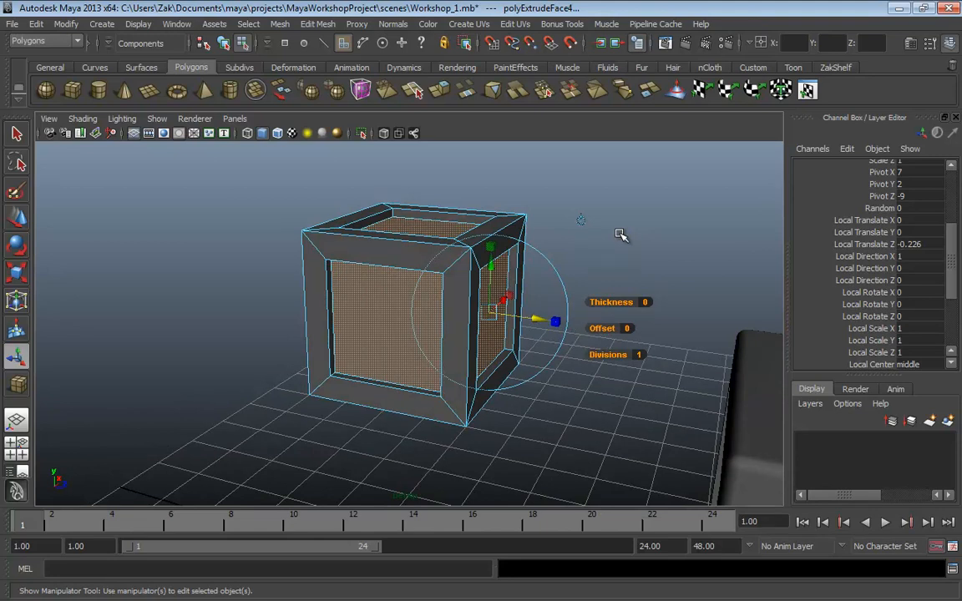
# - Switch the second crate to edge selection mode and select all twelve of its outer edges
pyautogui.rightClick(378, 263)
pyautogui.moveTo(378, 263); pyautogui.dragTo(378, 223, button='right')
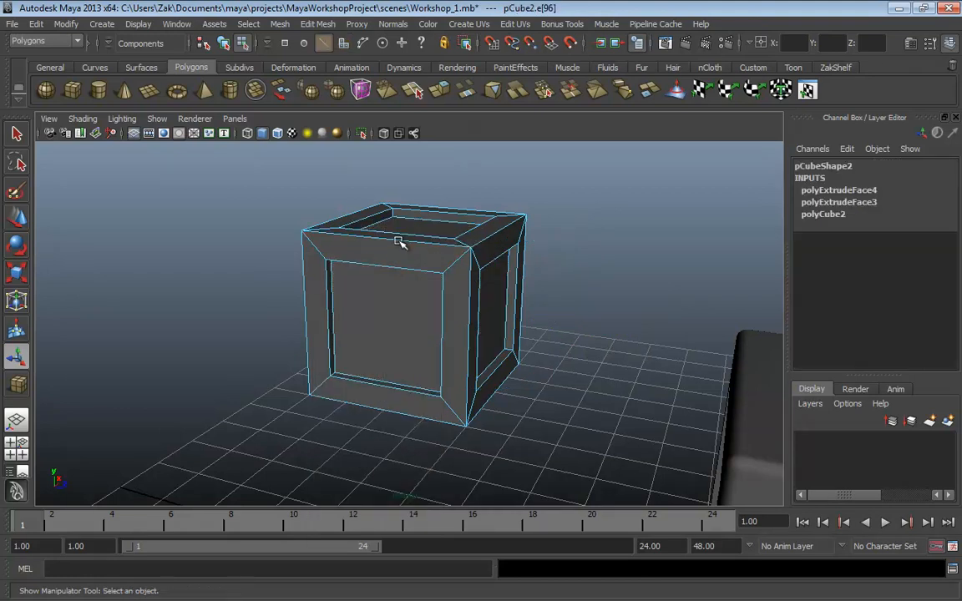
pyautogui.keyDown('alt'); pyautogui.moveTo(399, 241); pyautogui.dragTo(401, 298); pyautogui.keyUp('alt')
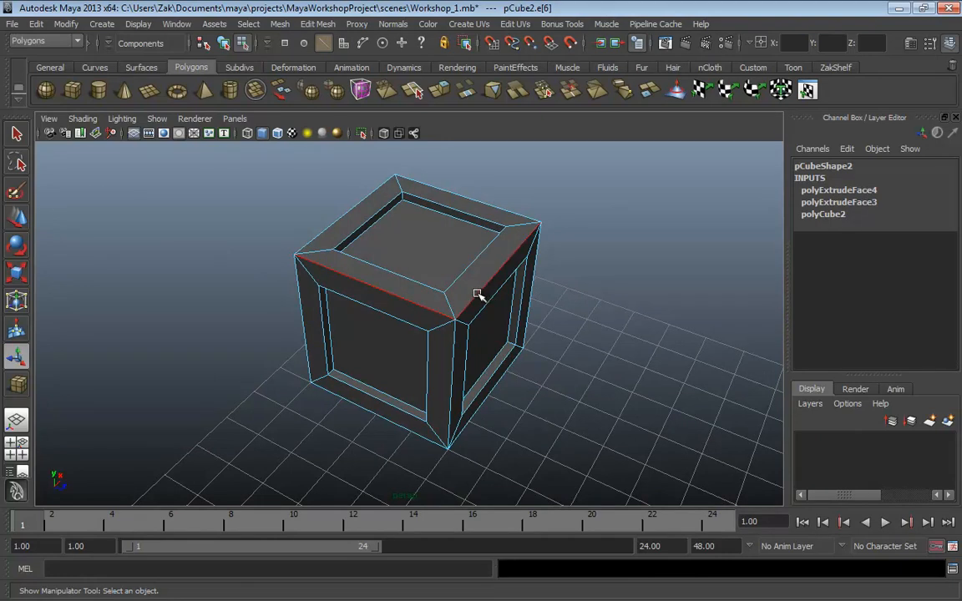
pyautogui.keyDown('alt'); pyautogui.moveTo(453, 354); pyautogui.dragTo(403, 359); pyautogui.keyUp('alt')
pyautogui.keyDown('shift'); pyautogui.click(348, 315); pyautogui.keyUp('shift')
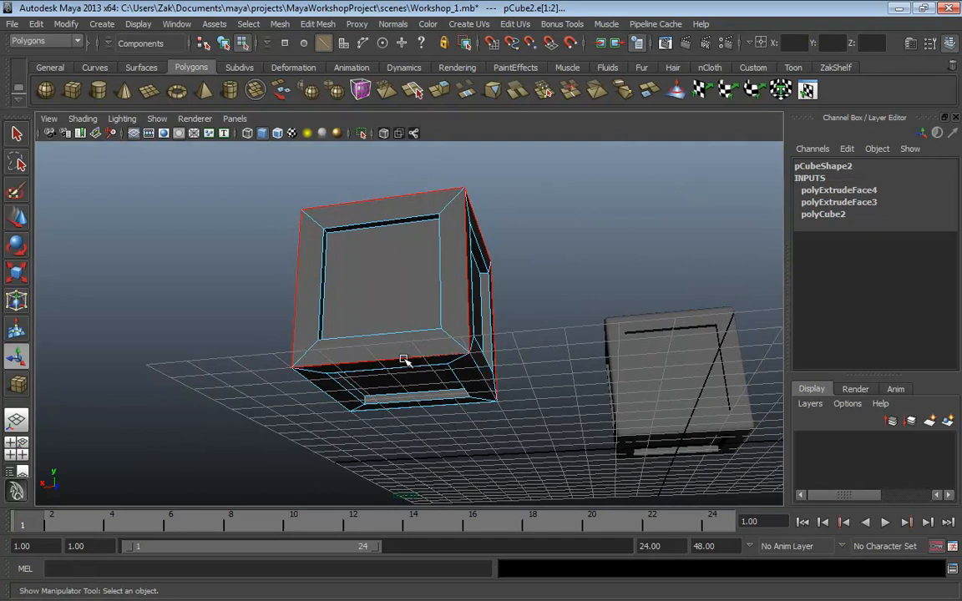
pyautogui.keyDown('alt'); pyautogui.moveTo(493, 369); pyautogui.dragTo(337, 360); pyautogui.keyUp('alt')
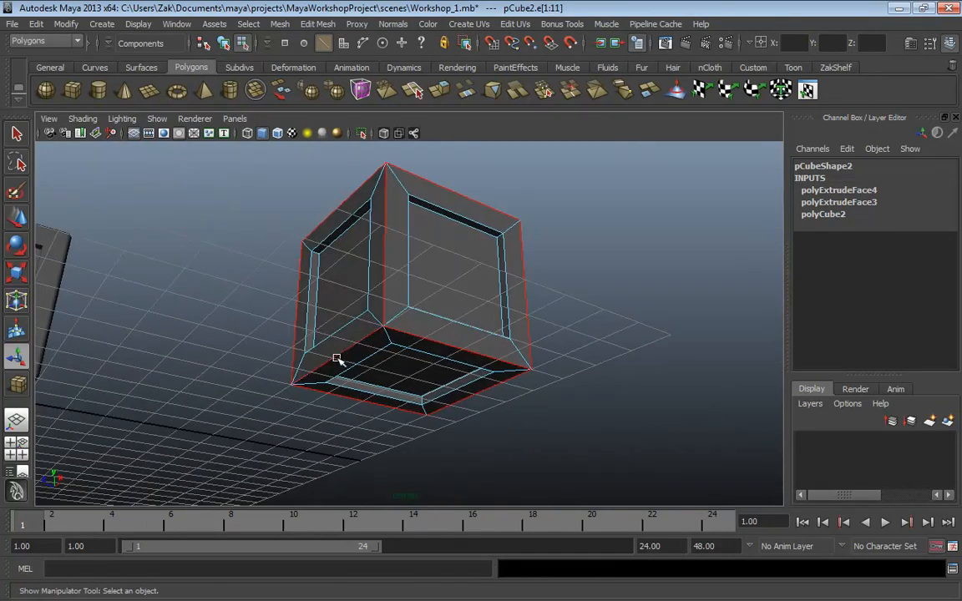
pyautogui.keyDown('alt'); pyautogui.moveTo(378, 300); pyautogui.dragTo(412, 292); pyautogui.keyUp('alt')
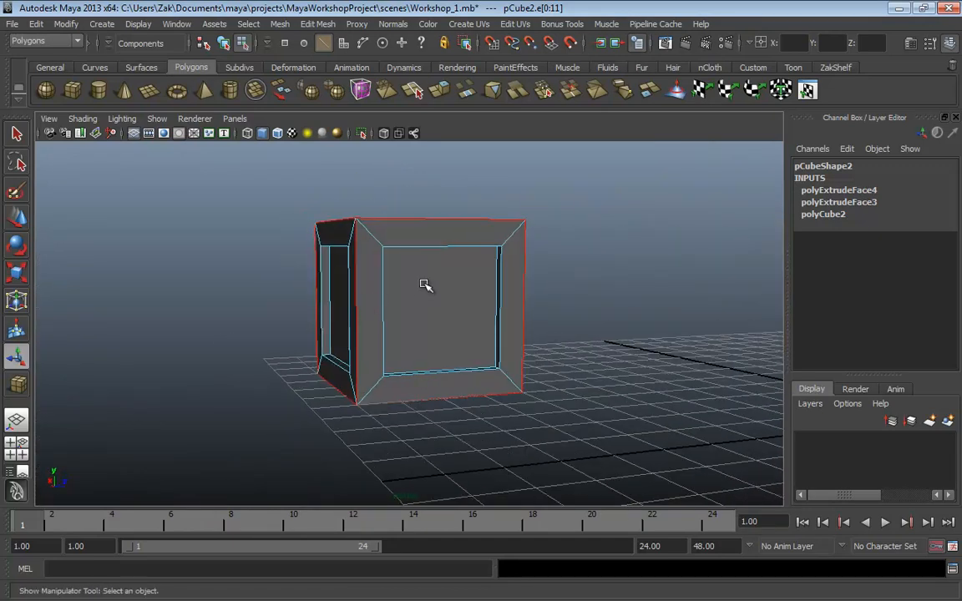
# - Bevel the selected outer edges and set the bevel's Offset to 0.3
pyautogui.keyDown('shift'); pyautogui.rightClick(425, 284); pyautogui.keyUp('shift')
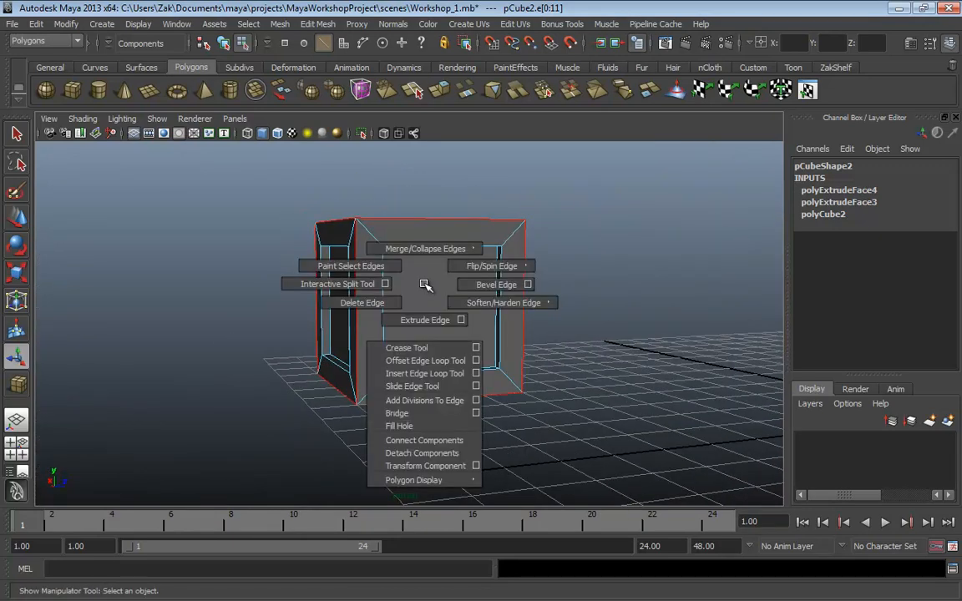
pyautogui.click(491, 284)
pyautogui.keyDown('alt'); pyautogui.moveTo(490, 282); pyautogui.dragTo(322, 292); pyautogui.keyUp('alt')
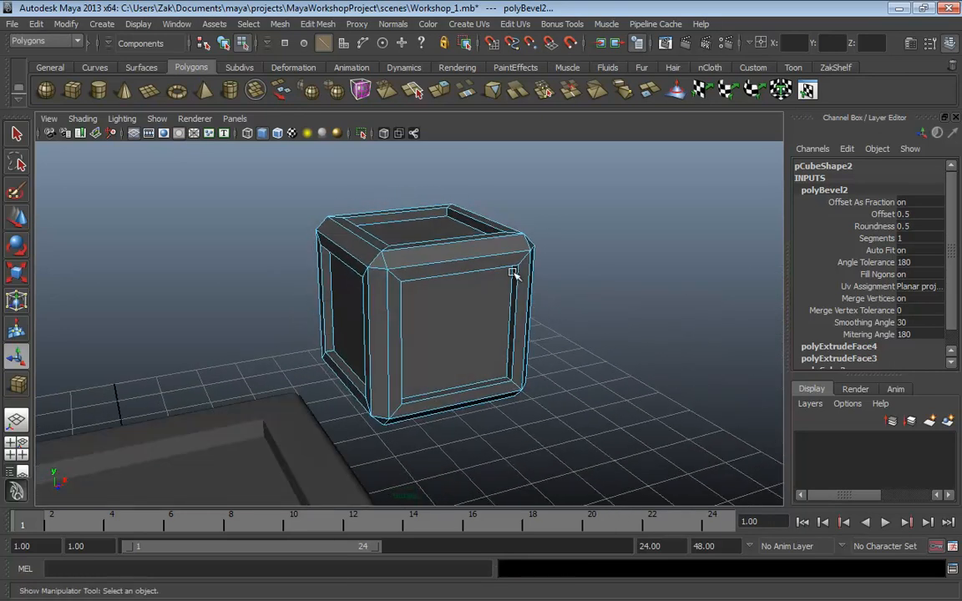
pyautogui.click(873, 214)
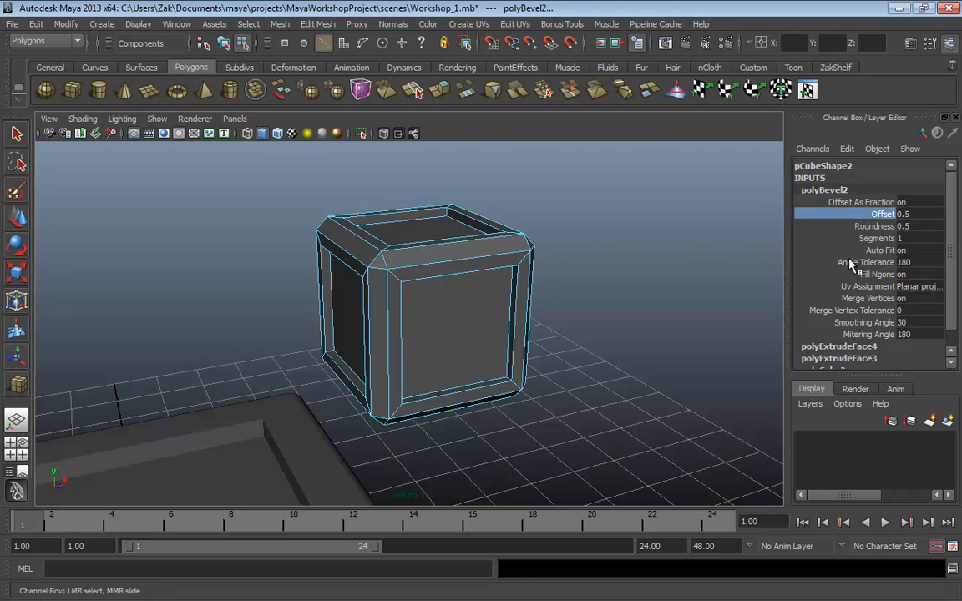
pyautogui.moveTo(708, 255); pyautogui.dragTo(704, 232, button='middle')
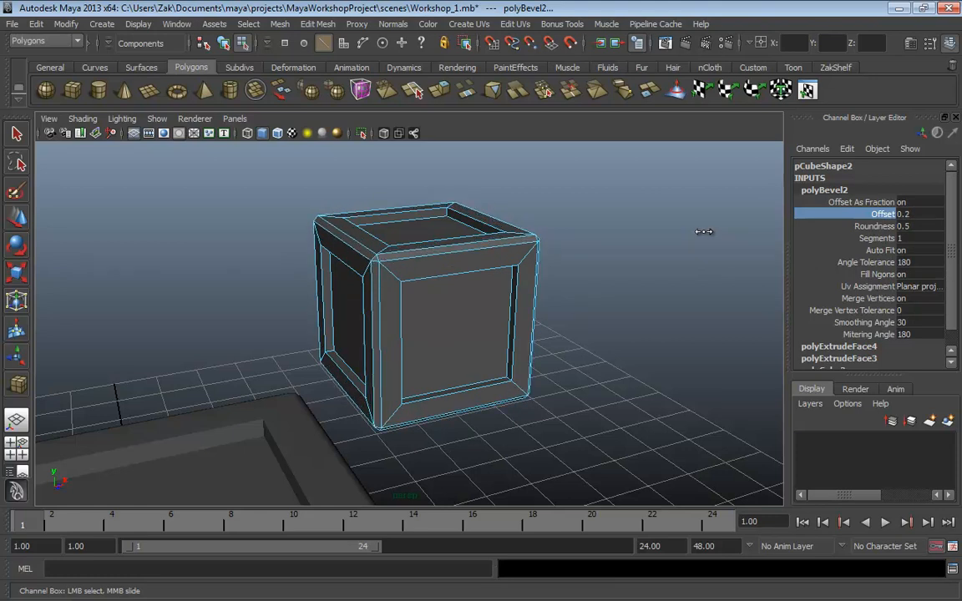
pyautogui.moveTo(703, 232); pyautogui.dragTo(705, 232, button='middle')
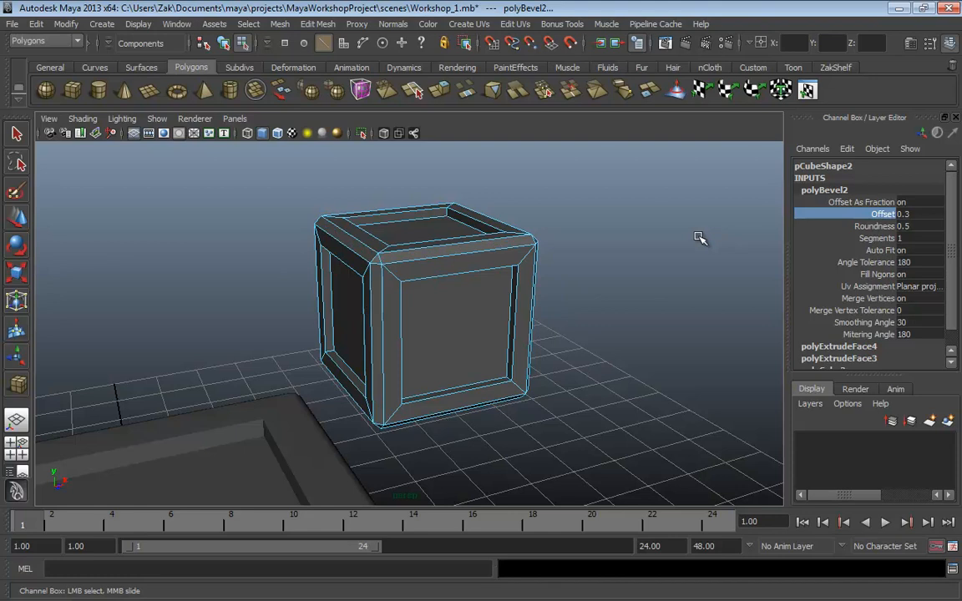
# - Increase the bevel's Segments to round the second crate's outer edges, and clear the selection
pyautogui.keyDown('alt'); pyautogui.moveTo(700, 237); pyautogui.dragTo(665, 233); pyautogui.keyUp('alt')
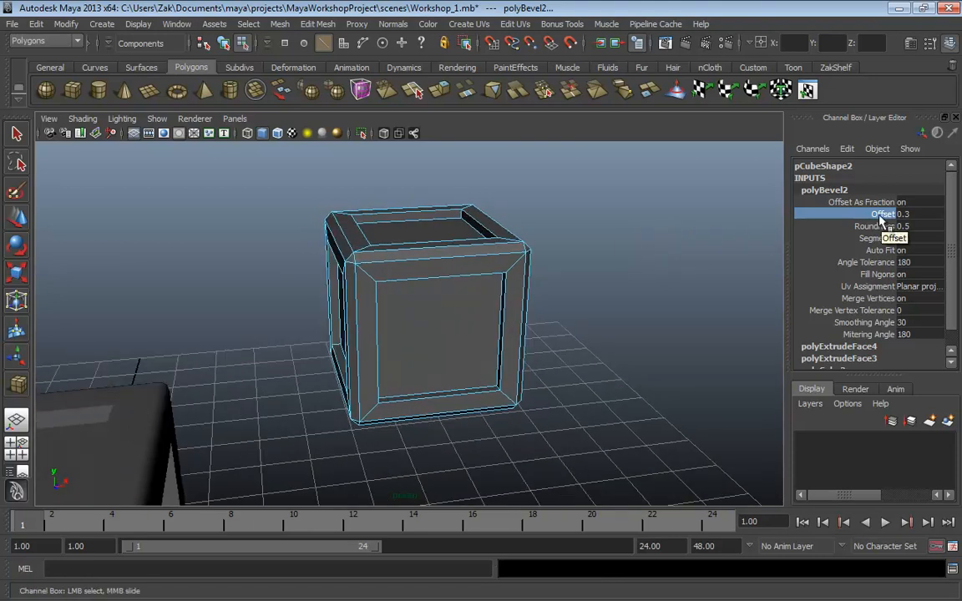
pyautogui.click(826, 238)
pyautogui.moveTo(649, 264); pyautogui.dragTo(663, 266, button='middle')
pyautogui.click(655, 262)
pyautogui.keyDown('alt'); pyautogui.moveTo(655, 262); pyautogui.dragTo(489, 253); pyautogui.keyUp('alt')
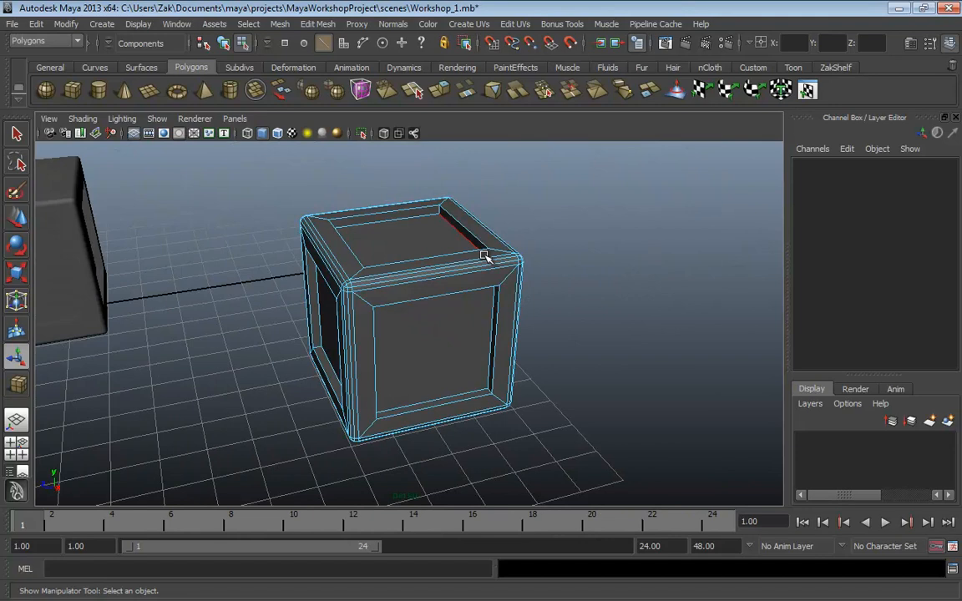
# - Delete the entire second crate and select the original crate at the centre of the grid
pyautogui.press('F8')
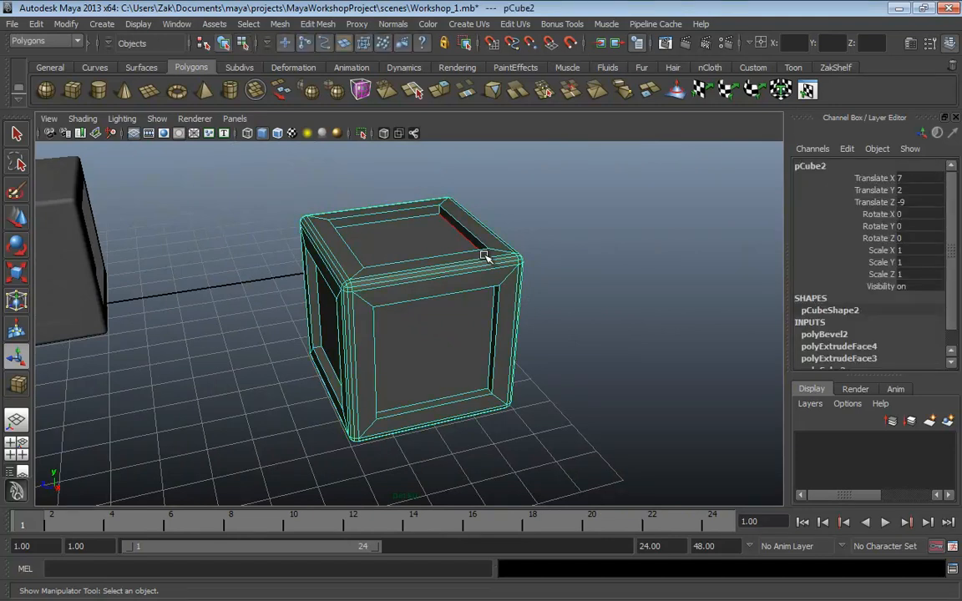
pyautogui.press('Delete')
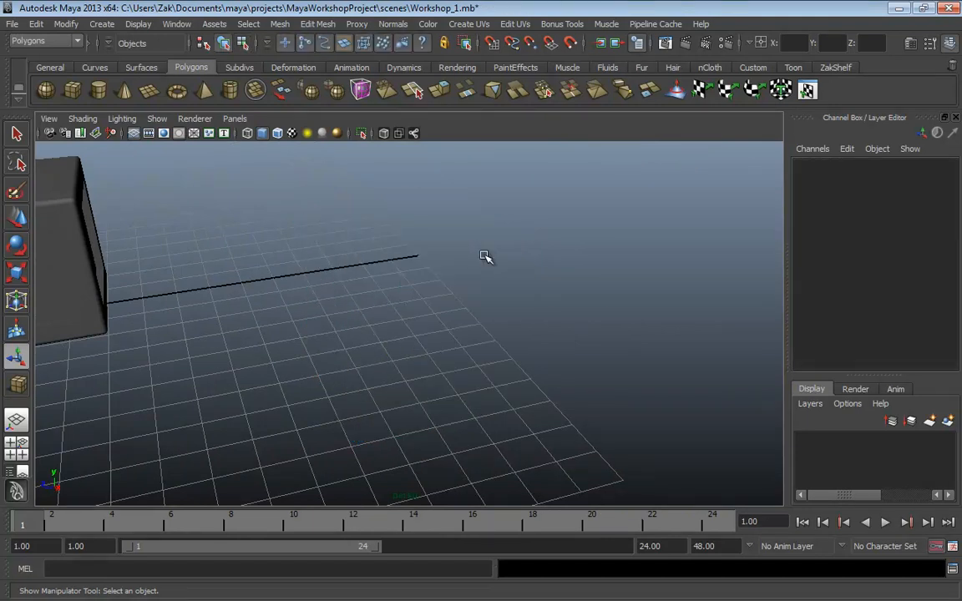
pyautogui.keyDown('alt'); pyautogui.moveTo(377, 350); pyautogui.dragTo(456, 264); pyautogui.keyUp('alt')
pyautogui.click(336, 289)
pyautogui.keyDown('alt'); pyautogui.moveTo(456, 264); pyautogui.dragTo(468, 312, button='middle'); pyautogui.keyUp('alt')
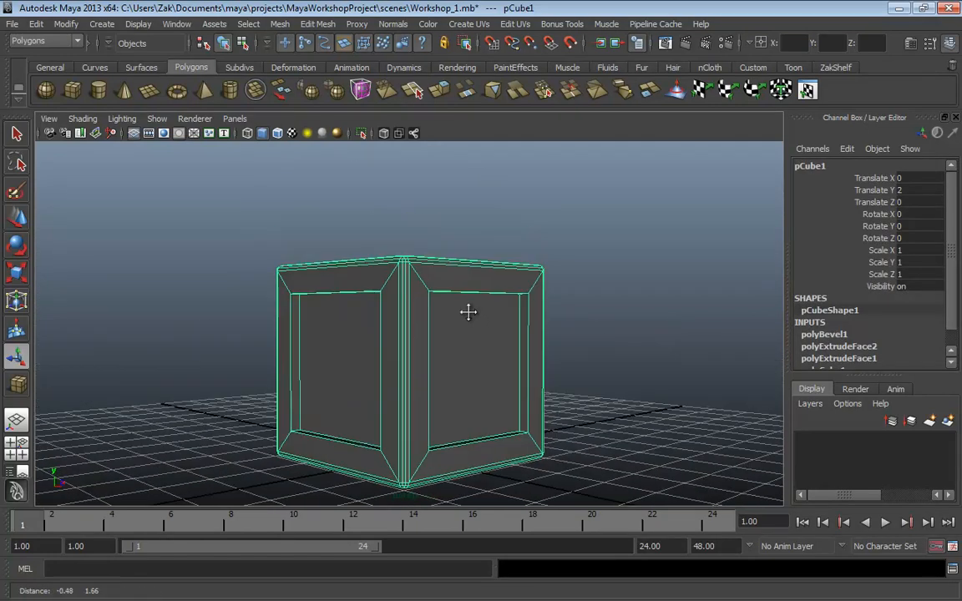
# - Switch the crate to edge selection mode and select the four rim edges around one side panel's recess
pyautogui.keyDown('alt'); pyautogui.moveTo(468, 312); pyautogui.dragTo(534, 328, button='right'); pyautogui.keyUp('alt')
pyautogui.keyDown('alt'); pyautogui.moveTo(534, 329); pyautogui.dragTo(511, 301); pyautogui.keyUp('alt')
pyautogui.keyDown('alt'); pyautogui.moveTo(511, 301); pyautogui.dragTo(535, 351, button='middle'); pyautogui.keyUp('alt')
pyautogui.moveTo(499, 238); pyautogui.dragTo(500, 191, button='right')
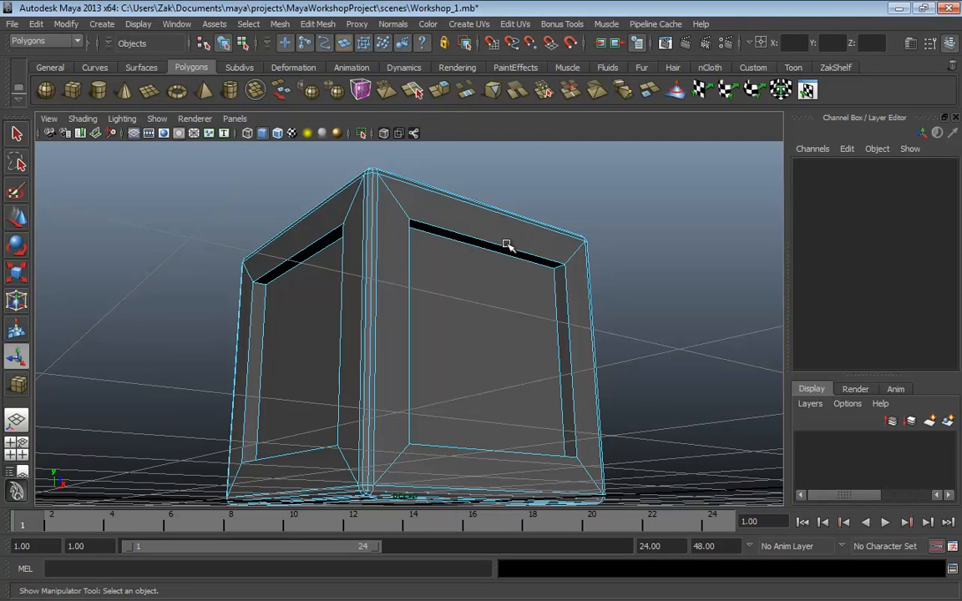
pyautogui.click(506, 248)
pyautogui.keyDown('shift'); pyautogui.click(566, 301); pyautogui.keyUp('shift')
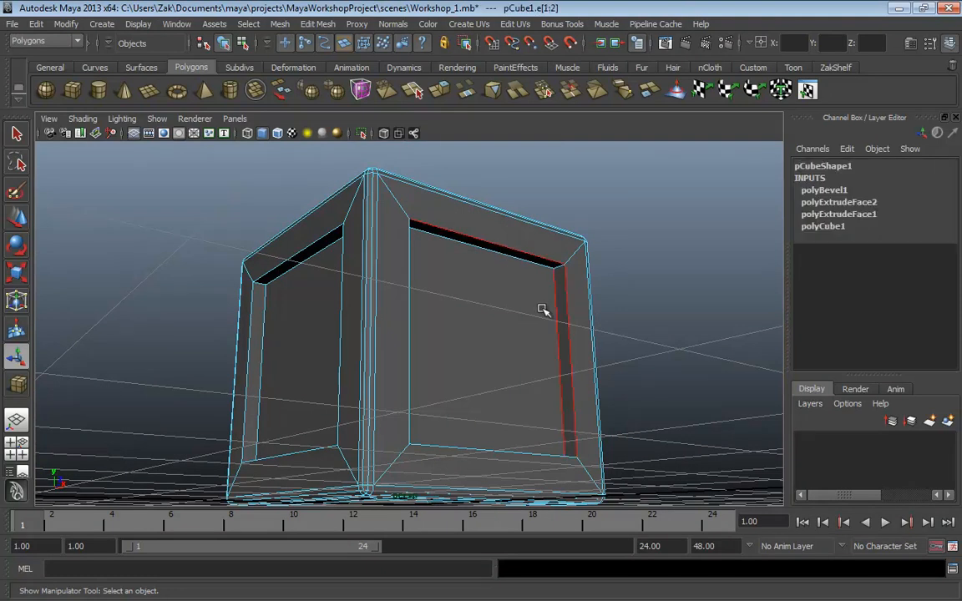
pyautogui.keyDown('alt'); pyautogui.moveTo(541, 312); pyautogui.dragTo(528, 447); pyautogui.keyUp('alt')
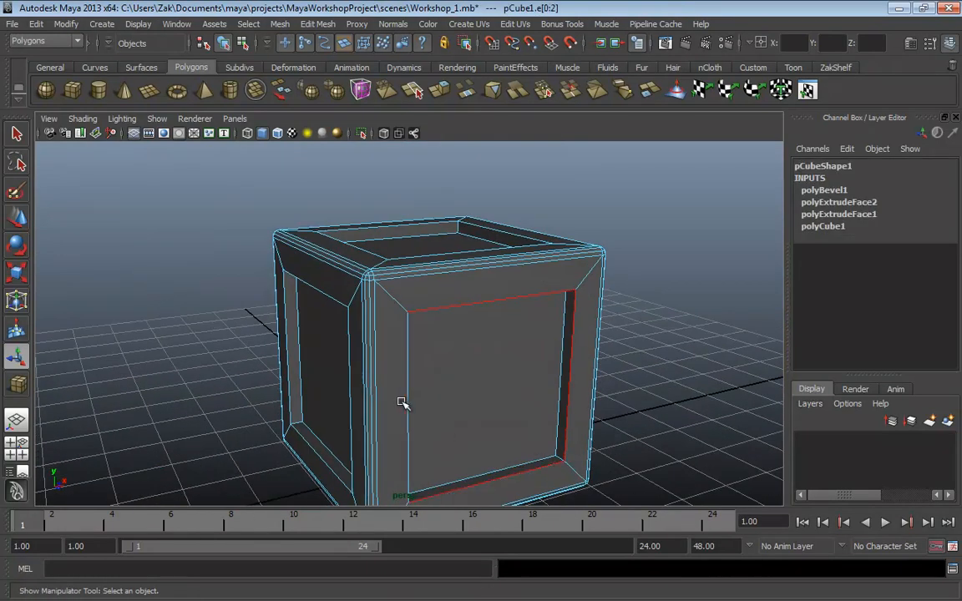
pyautogui.keyDown('shift'); pyautogui.click(404, 401); pyautogui.keyUp('shift')
# - Add the four rim edges around the adjacent side panel's recess to the selection
pyautogui.keyDown('alt'); pyautogui.moveTo(406, 401); pyautogui.dragTo(451, 302); pyautogui.keyUp('alt')
pyautogui.keyDown('shift'); pyautogui.click(449, 300); pyautogui.keyUp('shift')
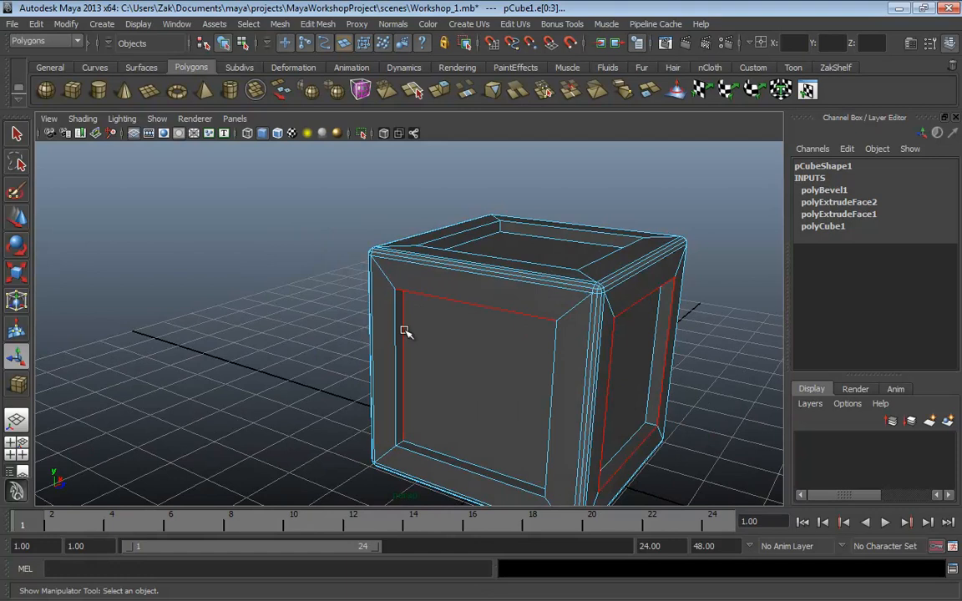
pyautogui.keyDown('shift'); pyautogui.click(395, 337); pyautogui.keyUp('shift')
pyautogui.keyDown('shift'); pyautogui.click(459, 470); pyautogui.keyUp('shift')
pyautogui.keyDown('shift'); pyautogui.click(549, 447); pyautogui.keyUp('shift')
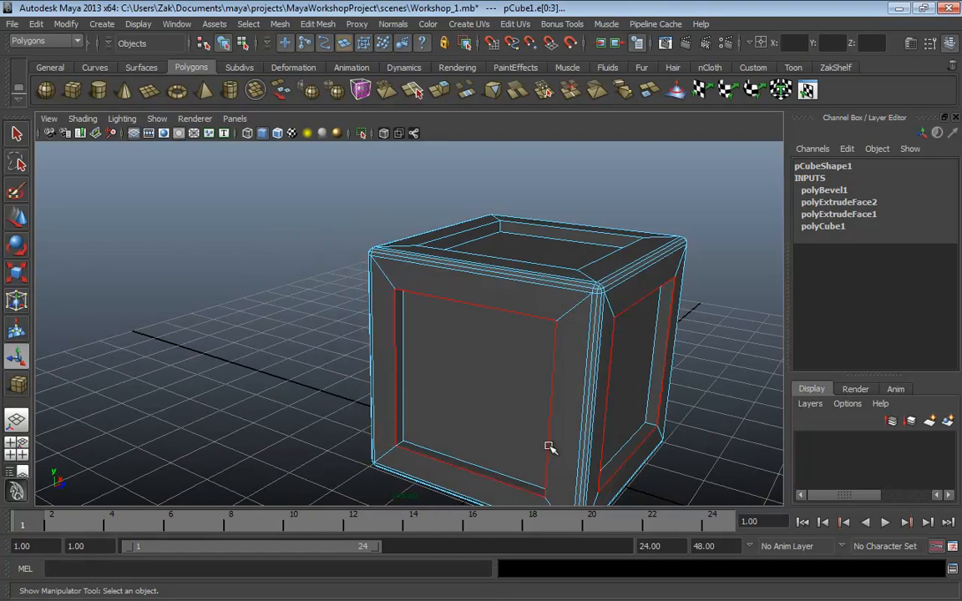
# - Add the four rim edges of the recess on the crate's top face to the selection
pyautogui.keyDown('alt'); pyautogui.moveTo(550, 433); pyautogui.dragTo(513, 394); pyautogui.keyUp('alt')
pyautogui.keyDown('shift'); pyautogui.click(464, 336); pyautogui.keyUp('shift')
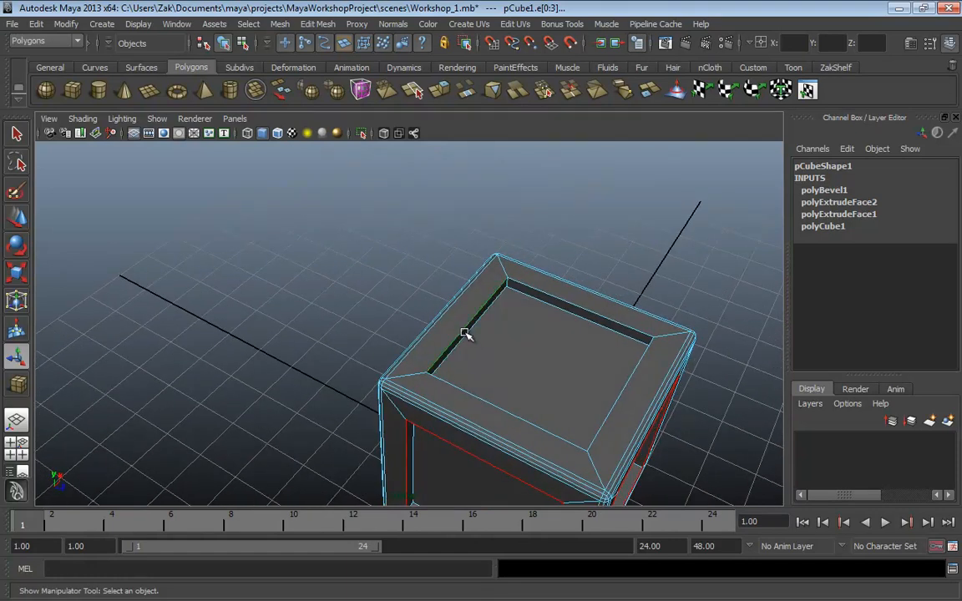
pyautogui.keyDown('shift'); pyautogui.click(560, 300); pyautogui.keyUp('shift')
pyautogui.keyDown('shift'); pyautogui.click(623, 395); pyautogui.keyUp('shift')
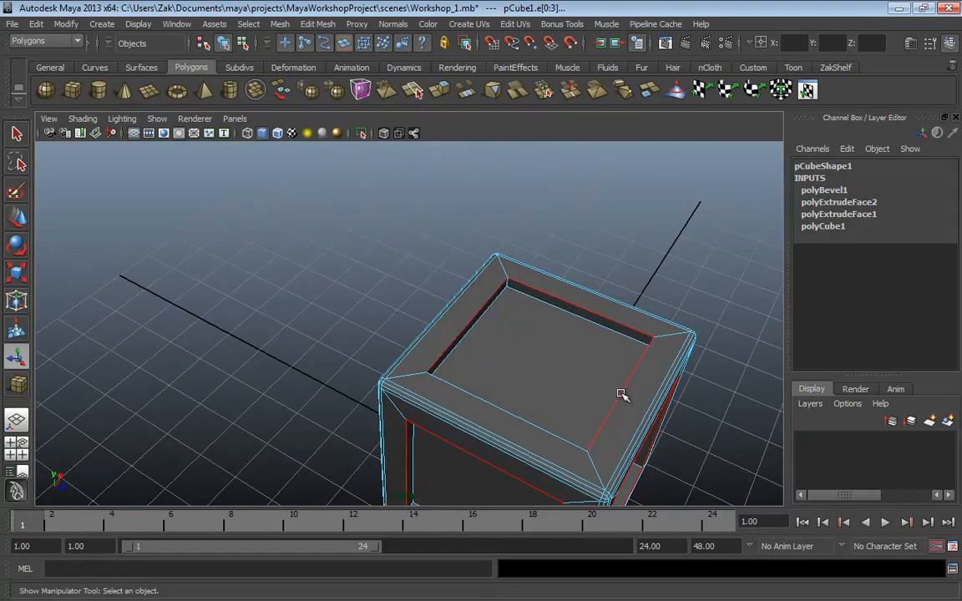
pyautogui.keyDown('shift'); pyautogui.click(529, 424); pyautogui.keyUp('shift')
# - Add the four rim edges around the third side panel's recess to the selection
pyautogui.keyDown('alt'); pyautogui.moveTo(528, 424); pyautogui.dragTo(563, 286); pyautogui.keyUp('alt')
pyautogui.keyDown('shift'); pyautogui.click(441, 278); pyautogui.keyUp('shift')
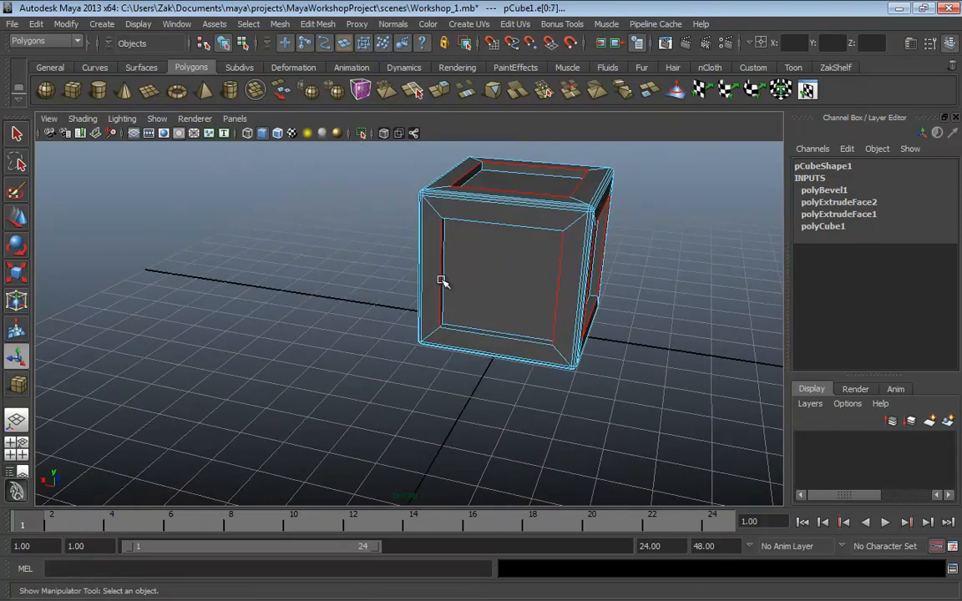
pyautogui.keyDown('shift'); pyautogui.click(473, 220); pyautogui.keyUp('shift')
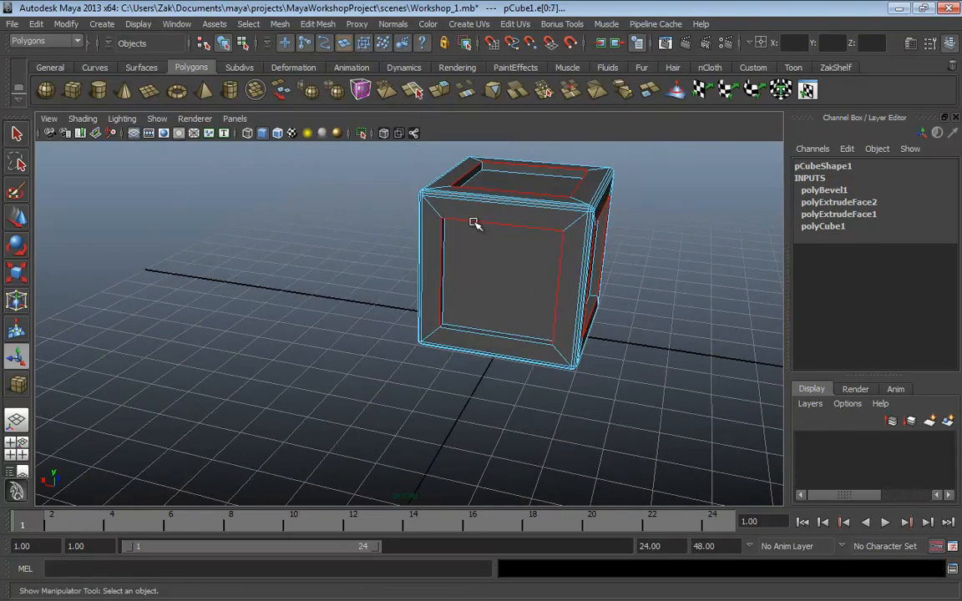
pyautogui.keyDown('shift'); pyautogui.click(485, 334); pyautogui.keyUp('shift')
pyautogui.keyDown('shift'); pyautogui.click(441, 291); pyautogui.keyUp('shift')
# - Add the recess rim edges of the fourth side and the underside, so all six panels are selected
pyautogui.keyDown('alt'); pyautogui.moveTo(441, 291); pyautogui.dragTo(533, 378); pyautogui.keyUp('alt')
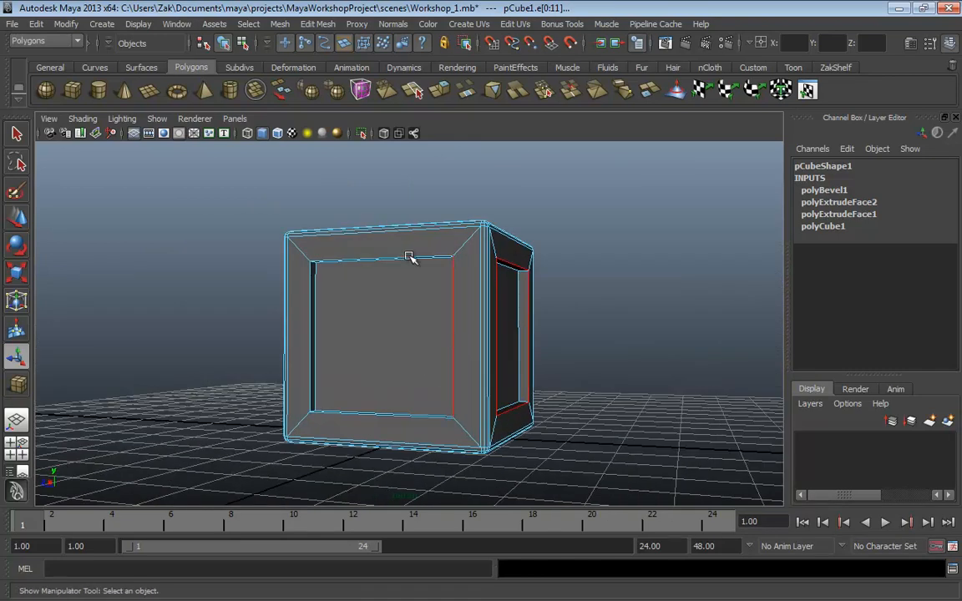
pyautogui.keyDown('alt'); pyautogui.moveTo(315, 301); pyautogui.dragTo(376, 359); pyautogui.keyUp('alt')
pyautogui.keyDown('shift'); pyautogui.click(374, 385); pyautogui.keyUp('shift')
pyautogui.keyDown('alt'); pyautogui.moveTo(376, 359); pyautogui.dragTo(427, 324, button='middle'); pyautogui.keyUp('alt')
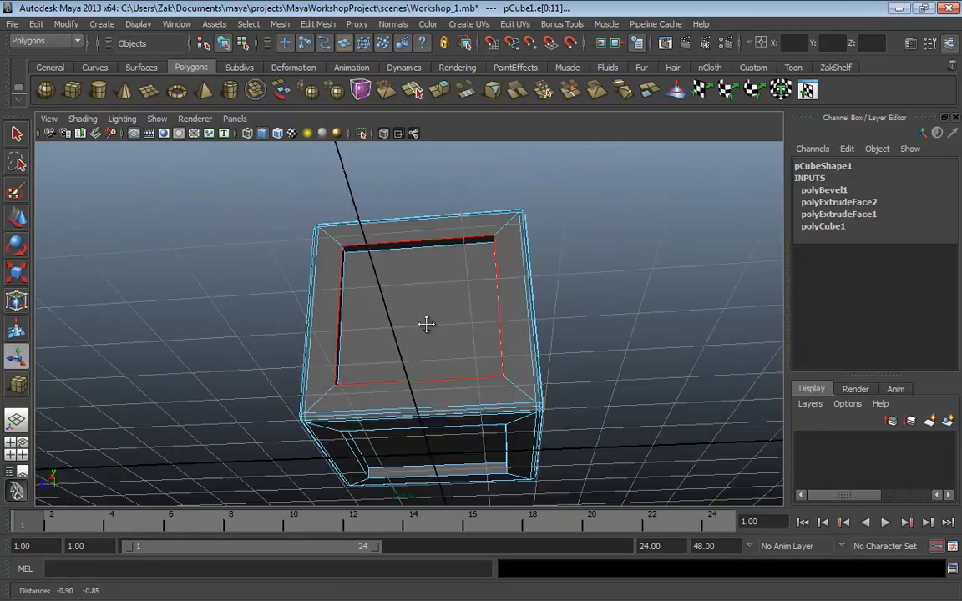
pyautogui.keyDown('alt'); pyautogui.moveTo(427, 323); pyautogui.dragTo(415, 312); pyautogui.keyUp('alt')
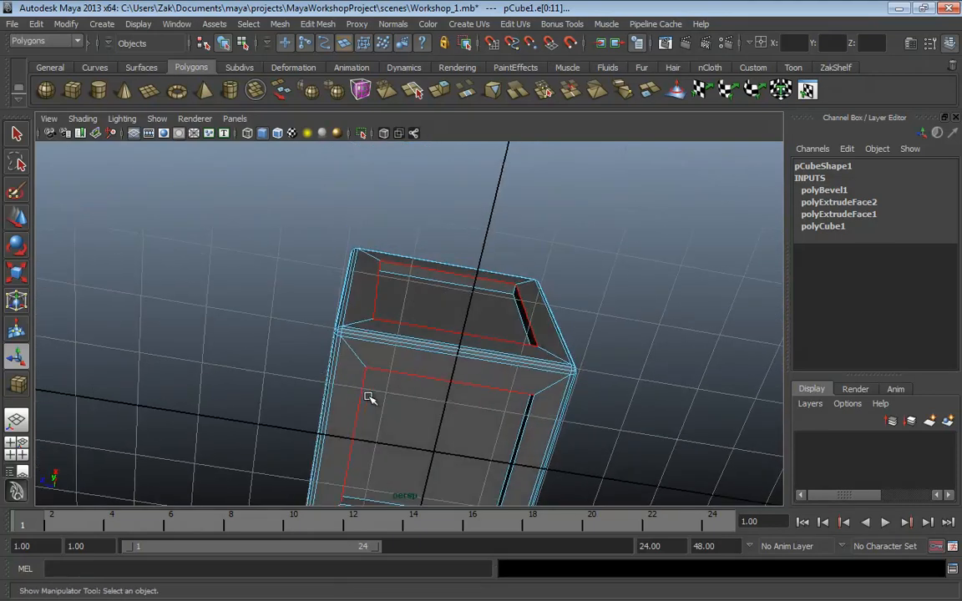
pyautogui.keyDown('alt'); pyautogui.moveTo(500, 457); pyautogui.dragTo(459, 387); pyautogui.keyUp('alt')
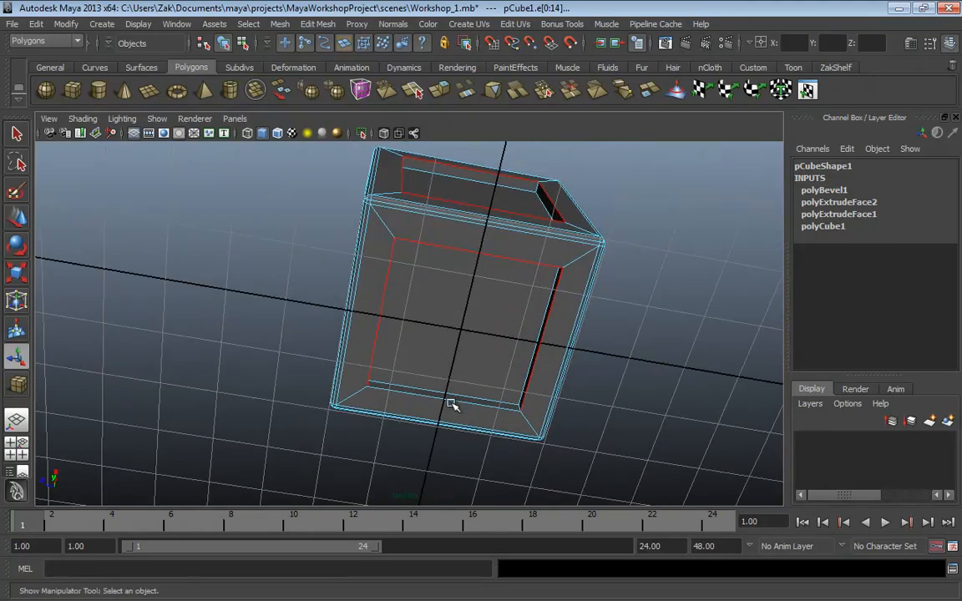
pyautogui.hotkey('ctrl', 'z')
pyautogui.keyDown('alt'); pyautogui.moveTo(455, 402); pyautogui.dragTo(598, 378); pyautogui.keyUp('alt')
pyautogui.keyDown('alt'); pyautogui.moveTo(587, 338); pyautogui.dragTo(393, 246); pyautogui.keyUp('alt')
pyautogui.keyDown('alt'); pyautogui.moveTo(393, 247); pyautogui.dragTo(376, 333, button='middle'); pyautogui.keyUp('alt')
pyautogui.keyDown('alt'); pyautogui.moveTo(376, 333); pyautogui.dragTo(593, 363); pyautogui.keyUp('alt')
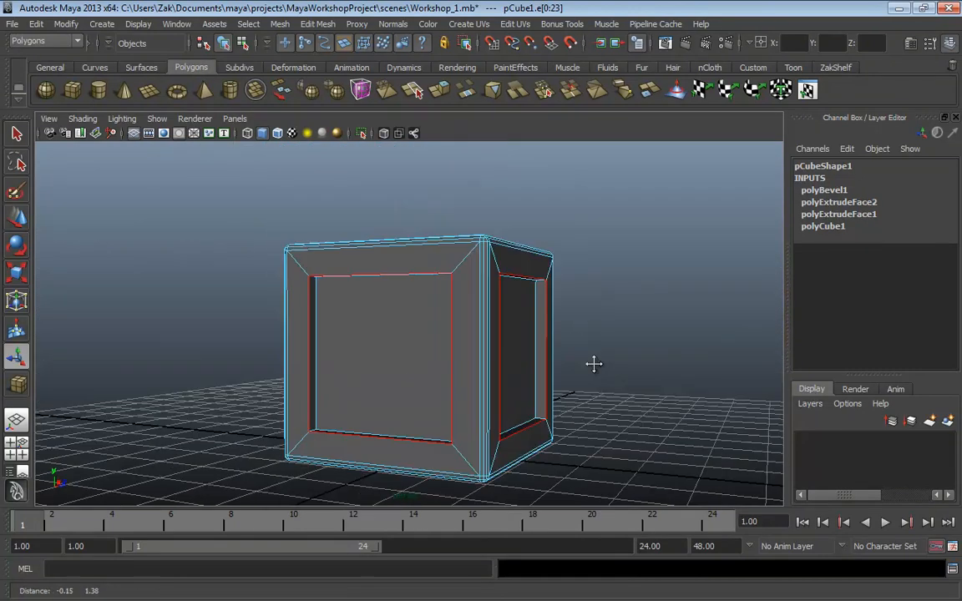
pyautogui.keyDown('alt'); pyautogui.moveTo(593, 363); pyautogui.dragTo(555, 314, button='middle'); pyautogui.keyUp('alt')
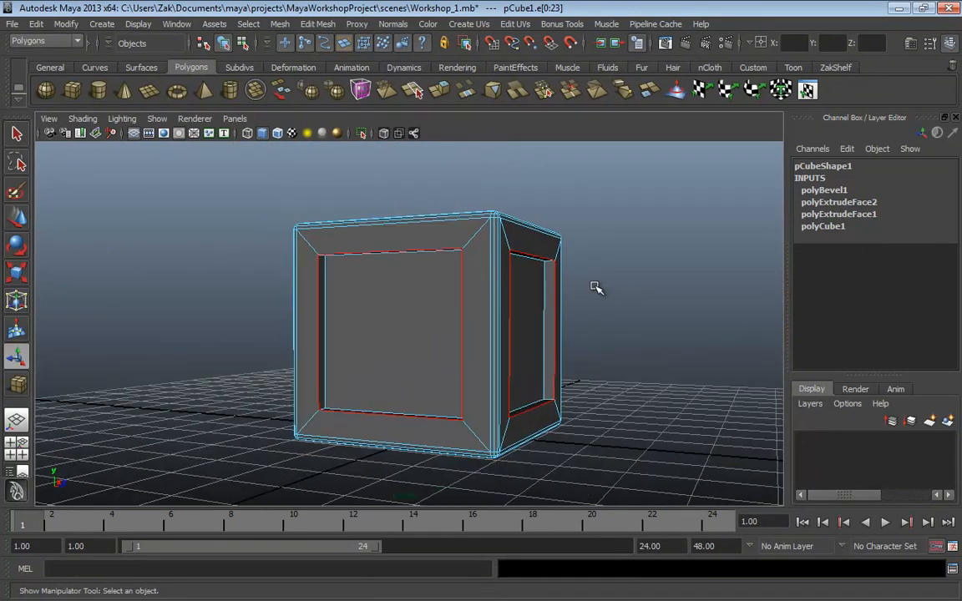
# - Bevel the selected panel rim edges and set the bevel's Offset to 0.3
pyautogui.keyDown('shift'); pyautogui.moveTo(597, 288); pyautogui.dragTo(657, 288, button='right'); pyautogui.keyUp('shift')
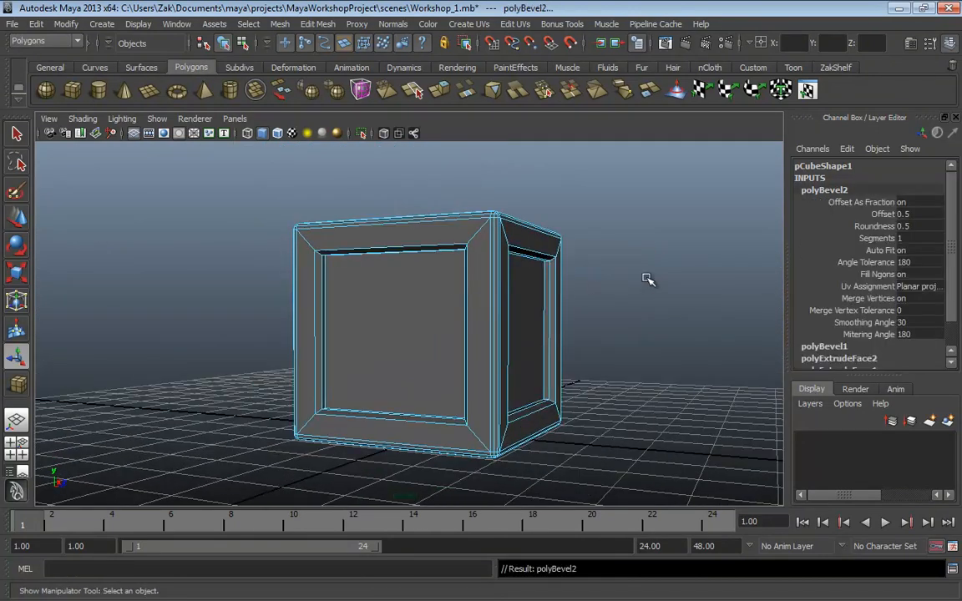
pyautogui.keyDown('alt'); pyautogui.moveTo(648, 280); pyautogui.dragTo(734, 277); pyautogui.keyUp('alt')
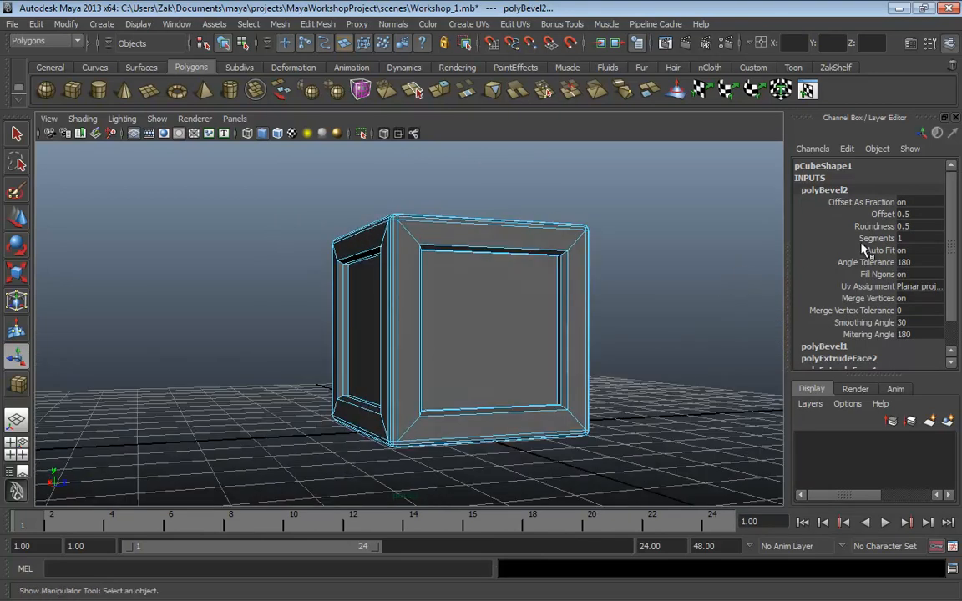
pyautogui.click(881, 215)
pyautogui.moveTo(693, 268); pyautogui.dragTo(695, 271, button='middle')
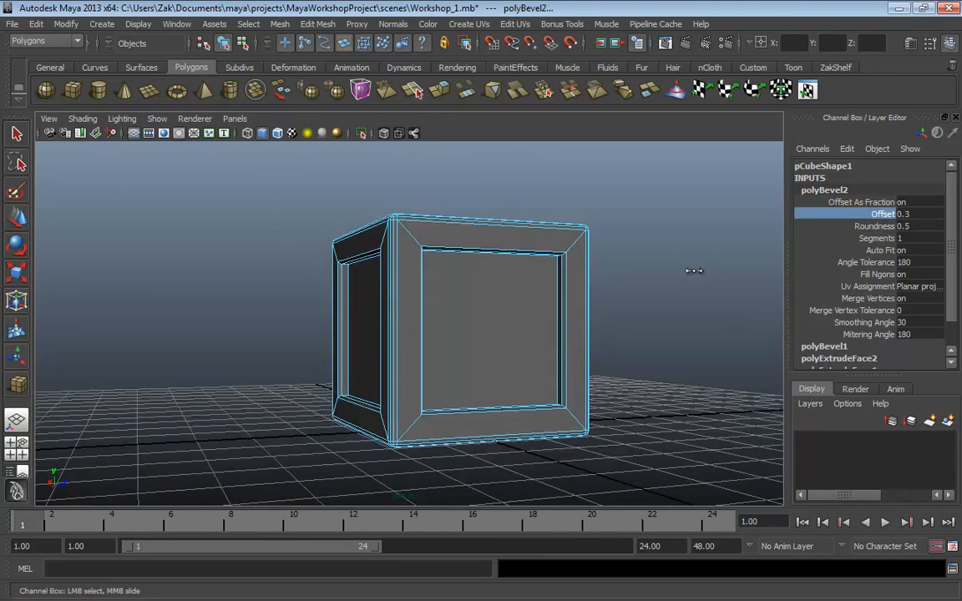
# - Set the panel rim bevel's Segments to 2
pyautogui.keyDown('alt'); pyautogui.moveTo(694, 270); pyautogui.dragTo(564, 258); pyautogui.keyUp('alt')
pyautogui.keyDown('alt'); pyautogui.moveTo(564, 258); pyautogui.dragTo(725, 283, button='right'); pyautogui.keyUp('alt')
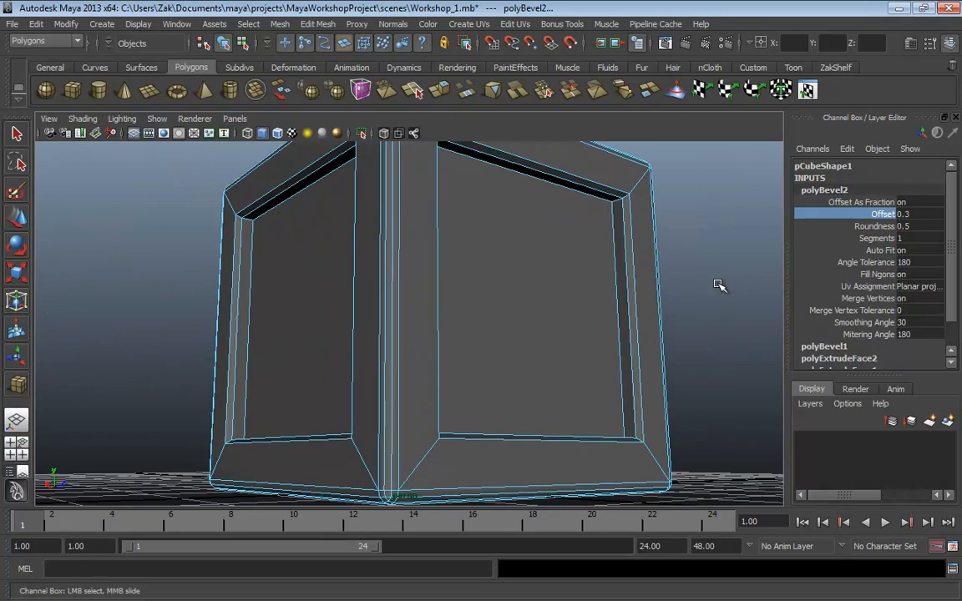
pyautogui.keyDown('alt'); pyautogui.moveTo(719, 285); pyautogui.dragTo(593, 285); pyautogui.keyUp('alt')
pyautogui.click(877, 238)
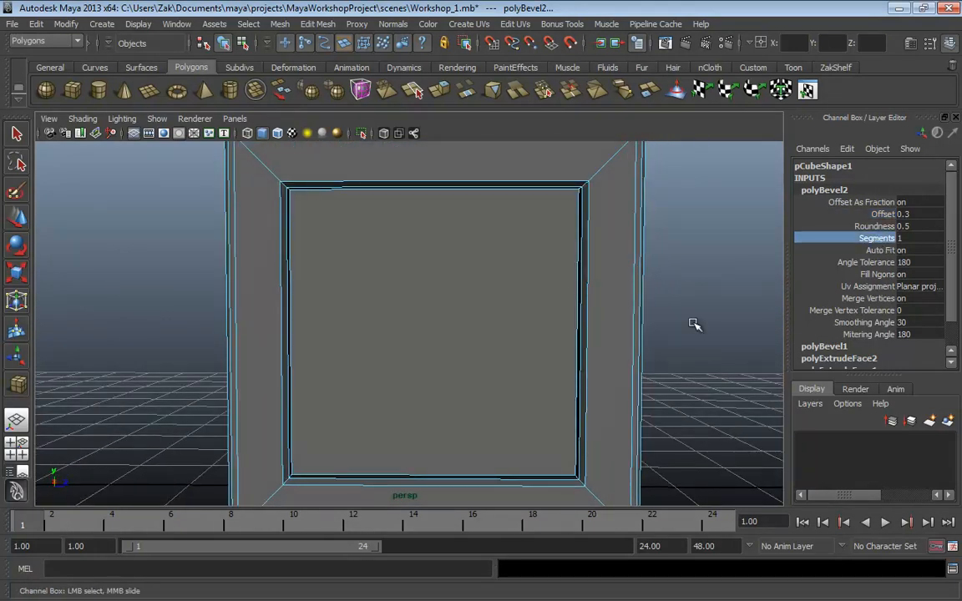
pyautogui.moveTo(693, 322); pyautogui.dragTo(697, 324, button='middle')
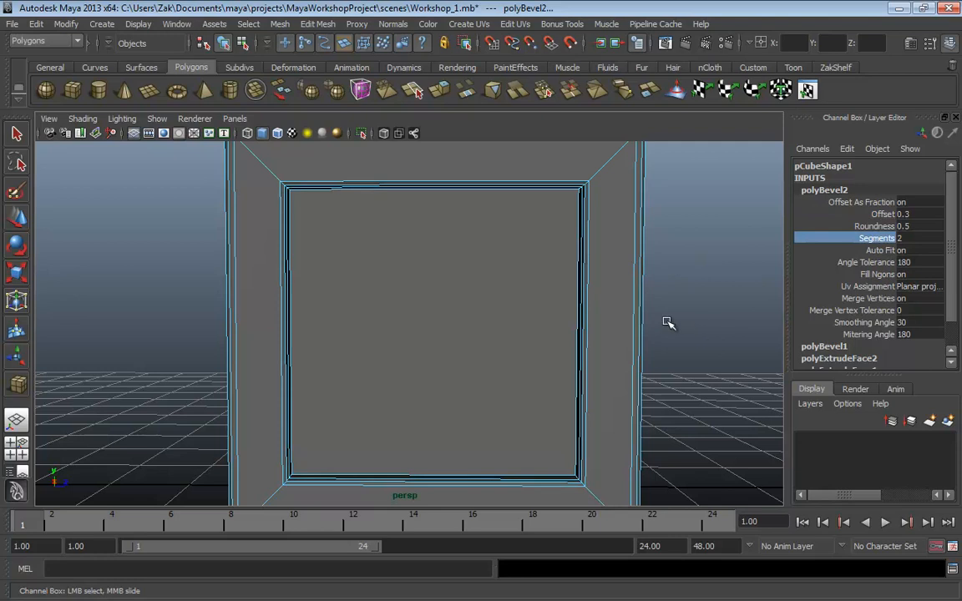
# - Return the crate to object mode and clear the selection to show the finished shading
pyautogui.keyDown('alt'); pyautogui.moveTo(668, 324); pyautogui.dragTo(590, 338); pyautogui.keyUp('alt')
pyautogui.keyDown('alt'); pyautogui.moveTo(591, 338); pyautogui.dragTo(563, 326, button='right'); pyautogui.keyUp('alt')
pyautogui.keyDown('alt'); pyautogui.moveTo(563, 326); pyautogui.dragTo(597, 330); pyautogui.keyUp('alt')
pyautogui.press('F8')
pyautogui.press('F8')
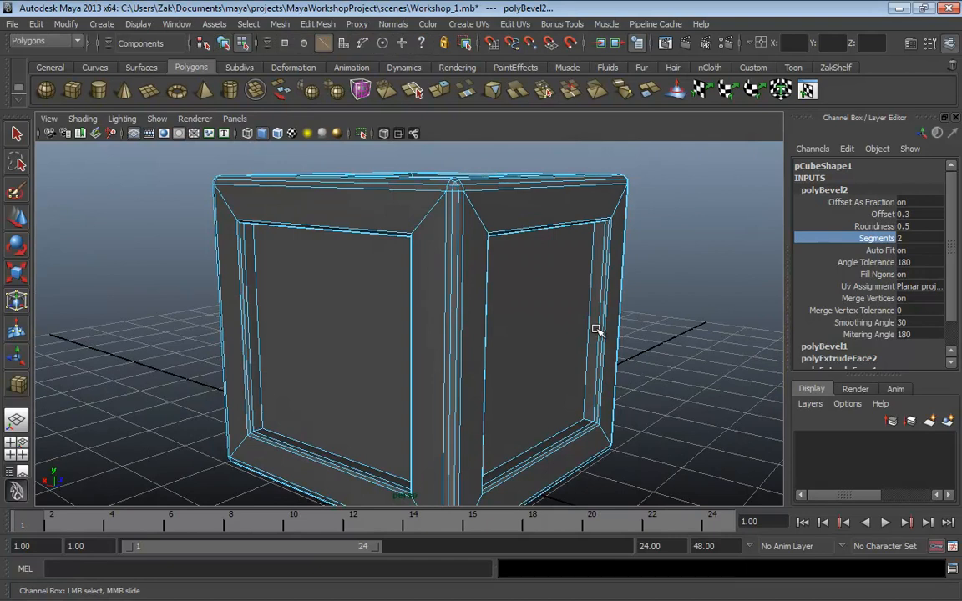
pyautogui.click(683, 305)
pyautogui.keyDown('alt'); pyautogui.moveTo(524, 301); pyautogui.dragTo(230, 300); pyautogui.keyUp('alt')
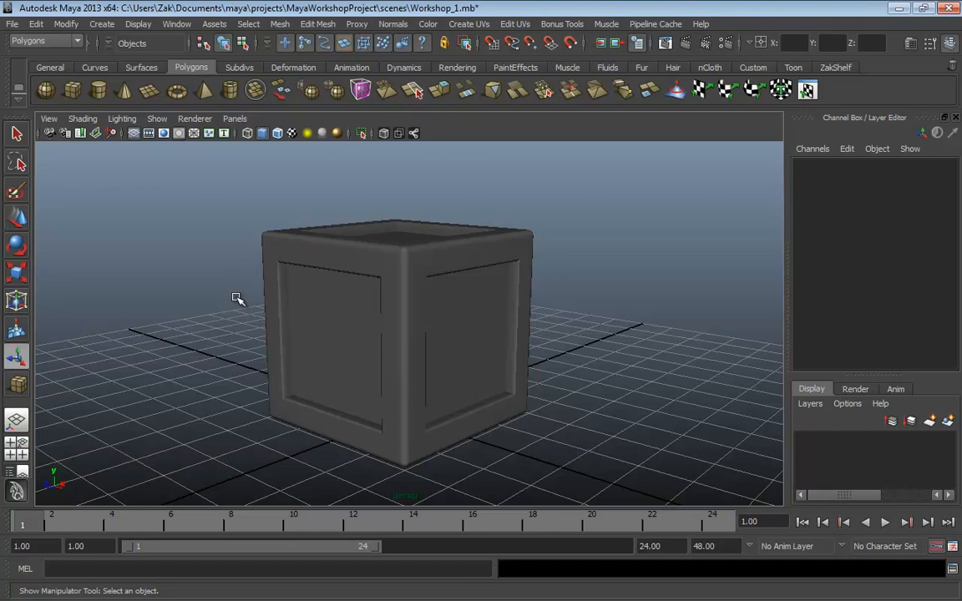
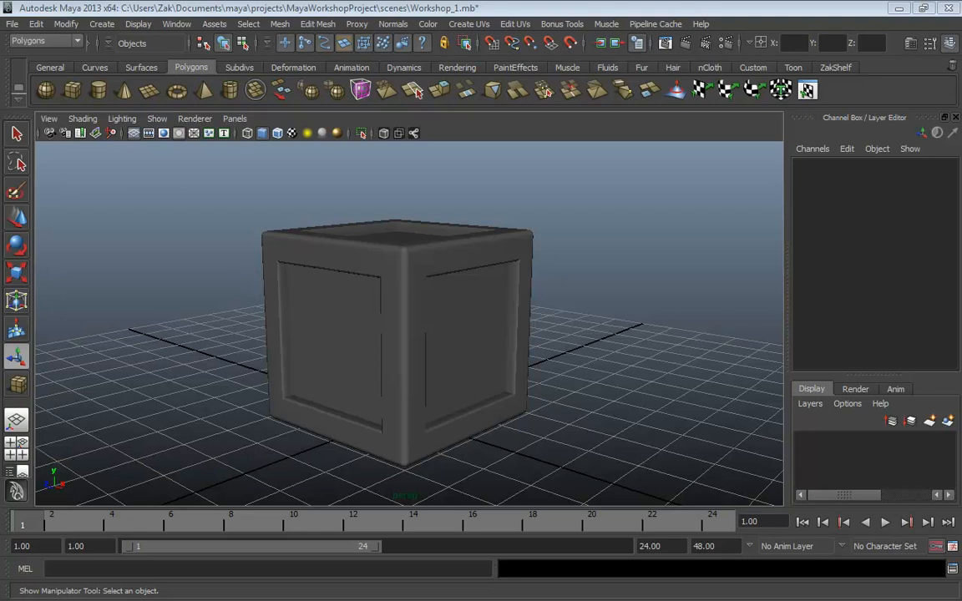
# - Select the crate to examine its bevelled corners and panel rims up close, and deselect it
pyautogui.click(418, 291)
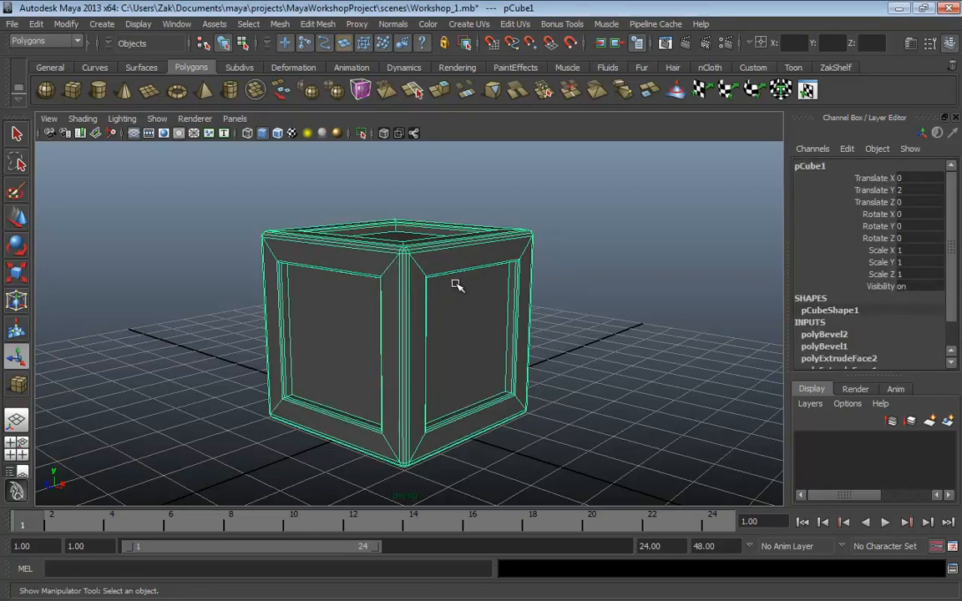
pyautogui.keyDown('alt'); pyautogui.moveTo(431, 291); pyautogui.dragTo(382, 318); pyautogui.keyUp('alt')
pyautogui.keyDown('alt'); pyautogui.moveTo(382, 319); pyautogui.dragTo(586, 337, button='right'); pyautogui.keyUp('alt')
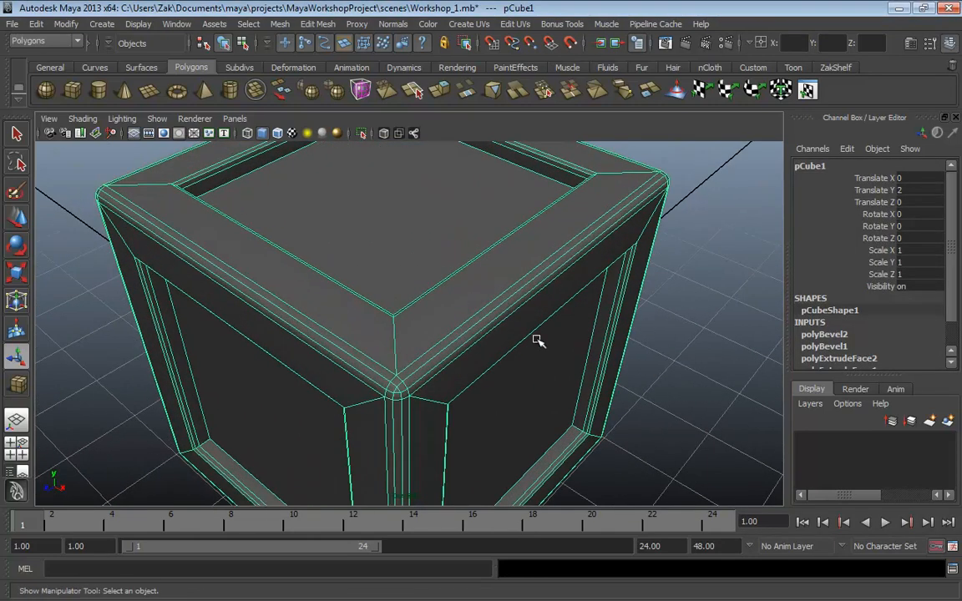
pyautogui.keyDown('alt'); pyautogui.moveTo(485, 307); pyautogui.dragTo(467, 331); pyautogui.keyUp('alt')
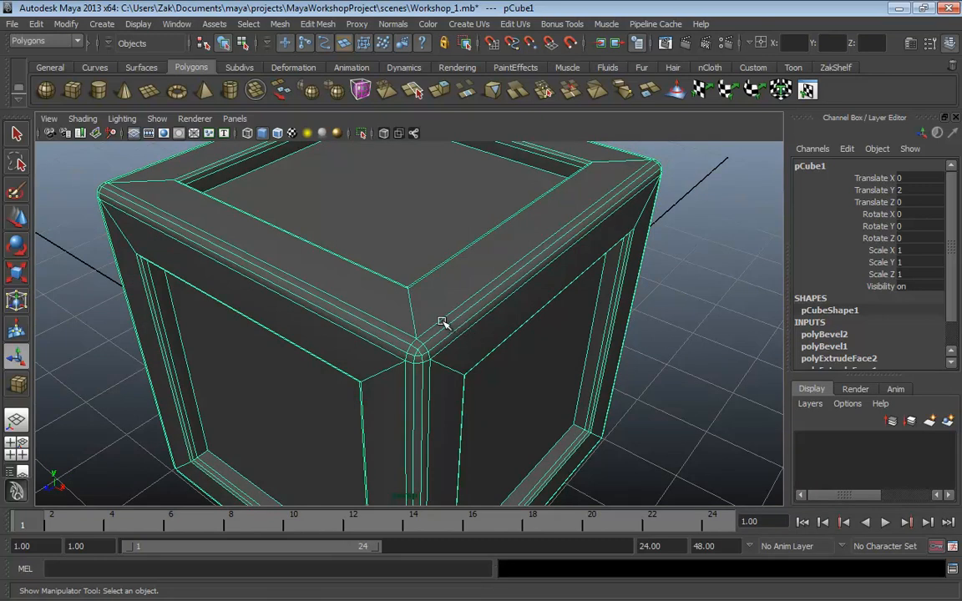
pyautogui.keyDown('alt'); pyautogui.moveTo(436, 322); pyautogui.dragTo(573, 328); pyautogui.keyUp('alt')
pyautogui.click(664, 290)
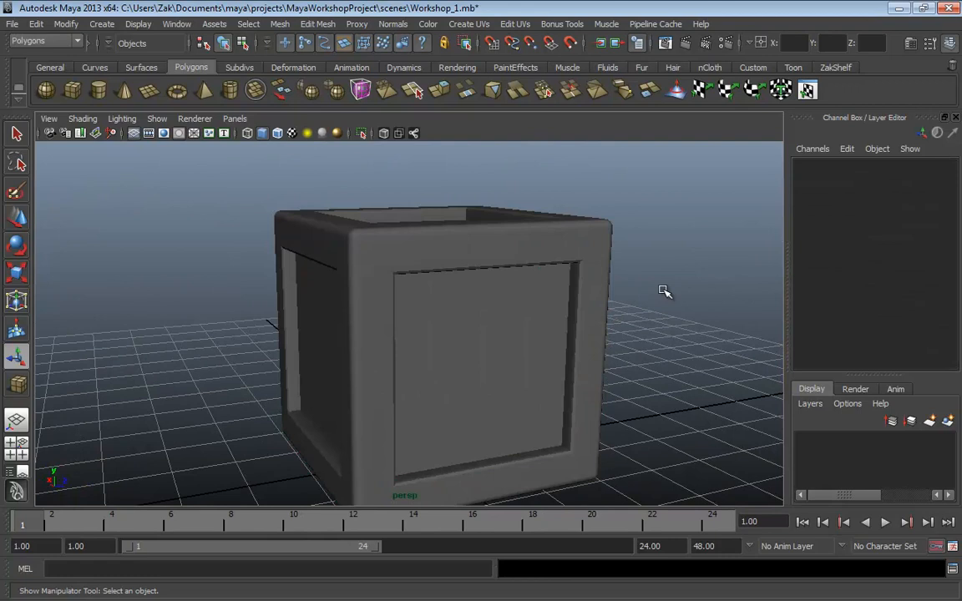
pyautogui.keyDown('alt'); pyautogui.moveTo(659, 301); pyautogui.dragTo(528, 347); pyautogui.keyUp('alt')
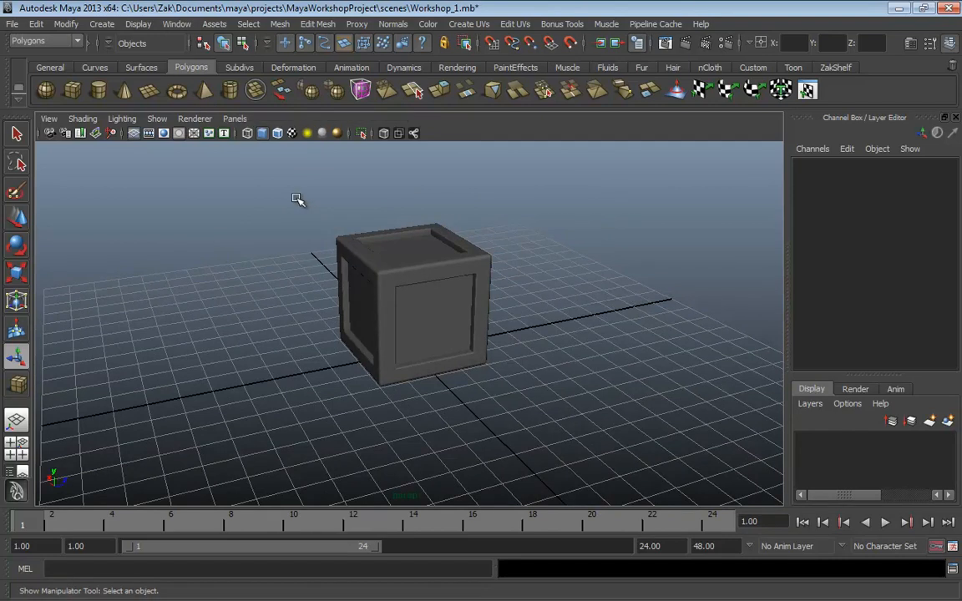
# - Open the Hypergraph Hierarchy, select the hidden floor node and show it in the scene
pyautogui.click(172, 25)
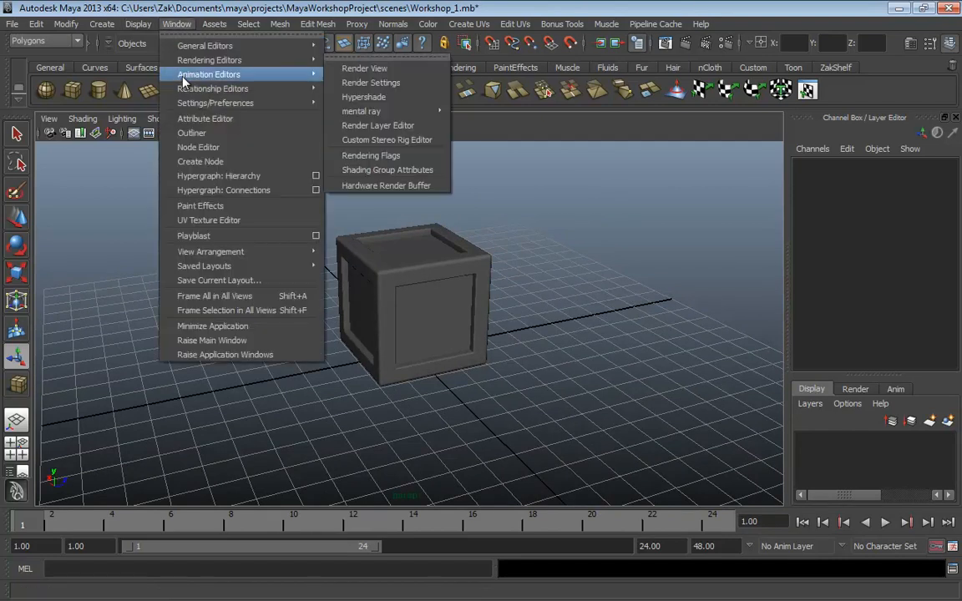
pyautogui.click(248, 177)
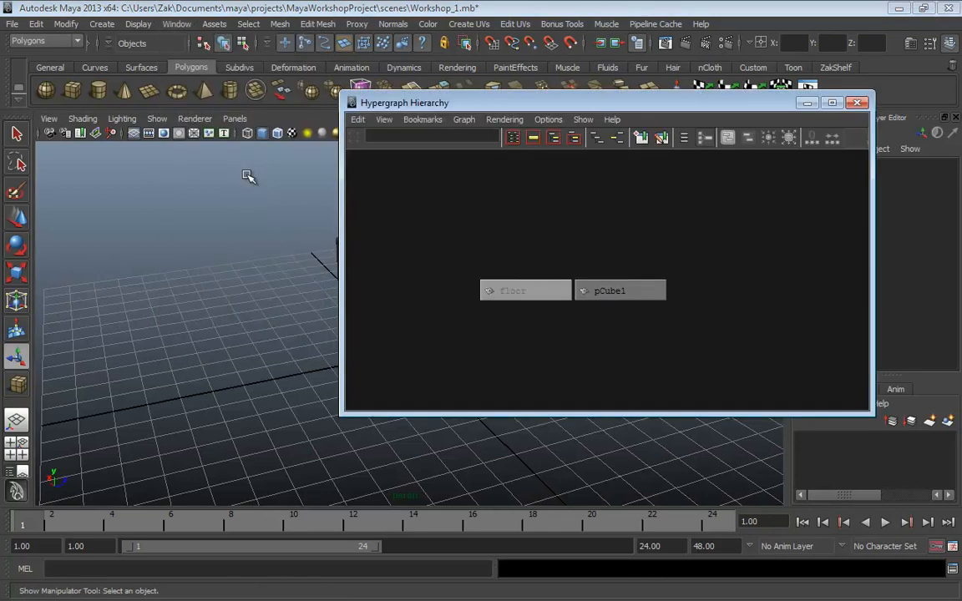
pyautogui.click(515, 290)
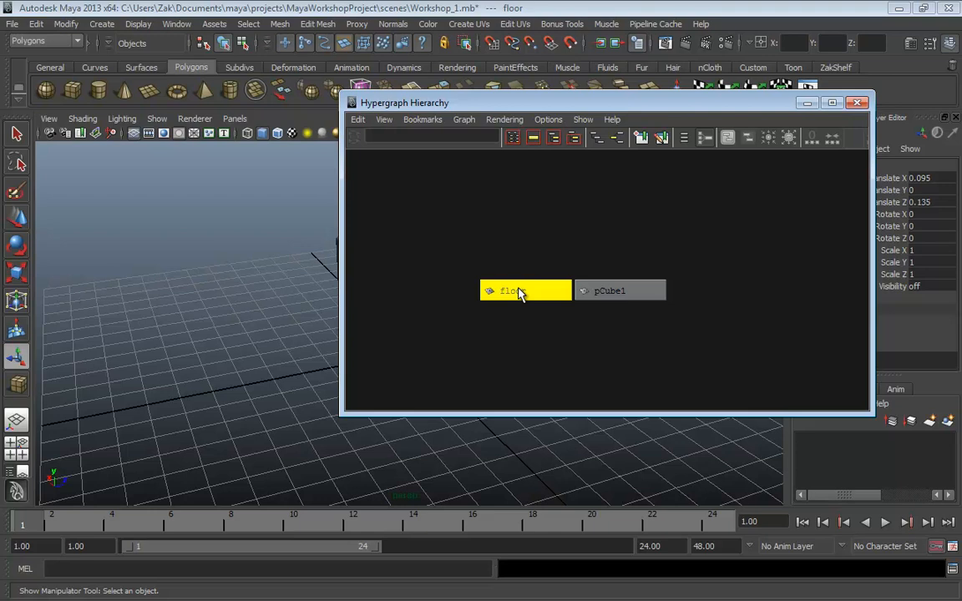
pyautogui.moveTo(518, 292); pyautogui.dragTo(517, 309, button='middle')
pyautogui.hotkey('shift', 'h')
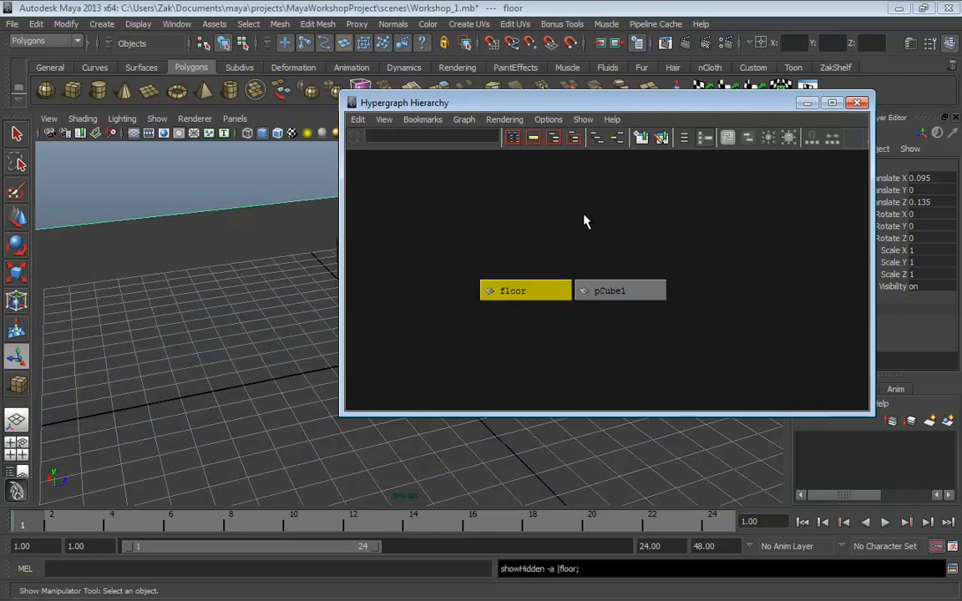
# - Move the Hypergraph window aside, hide the floor again and minimize the window
pyautogui.moveTo(741, 101); pyautogui.dragTo(659, 140)
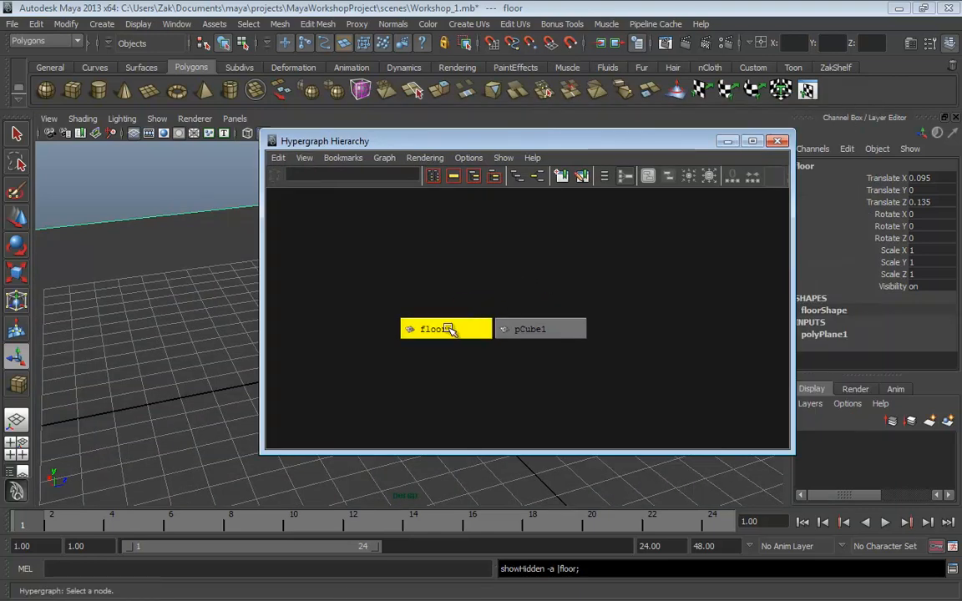
pyautogui.hotkey('ctrl', 'h')
pyautogui.click(728, 142)
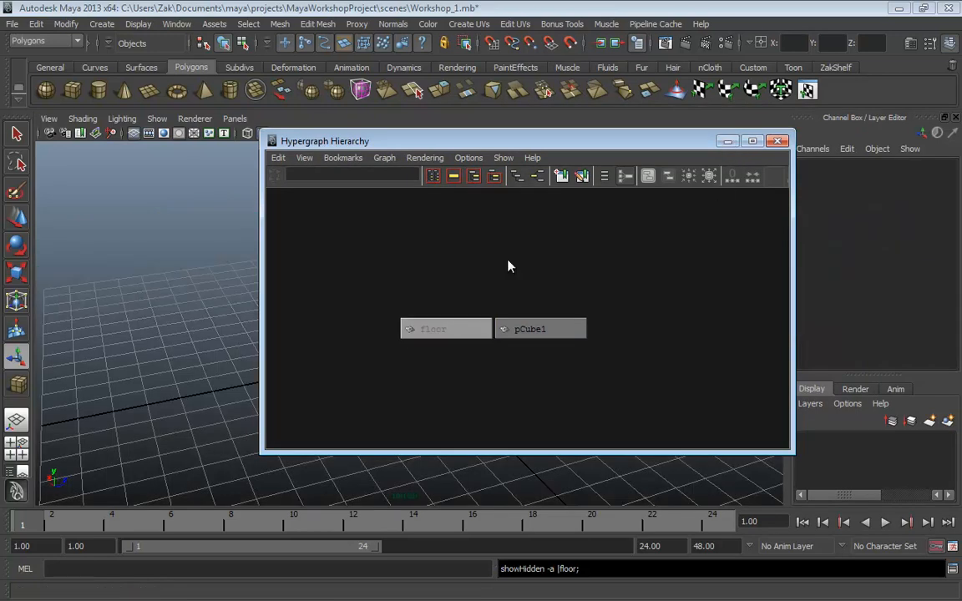
# - Open the options for creating text curves and reset them to their default settings
pyautogui.keyDown('alt'); pyautogui.moveTo(477, 273); pyautogui.dragTo(243, 242); pyautogui.keyUp('alt')
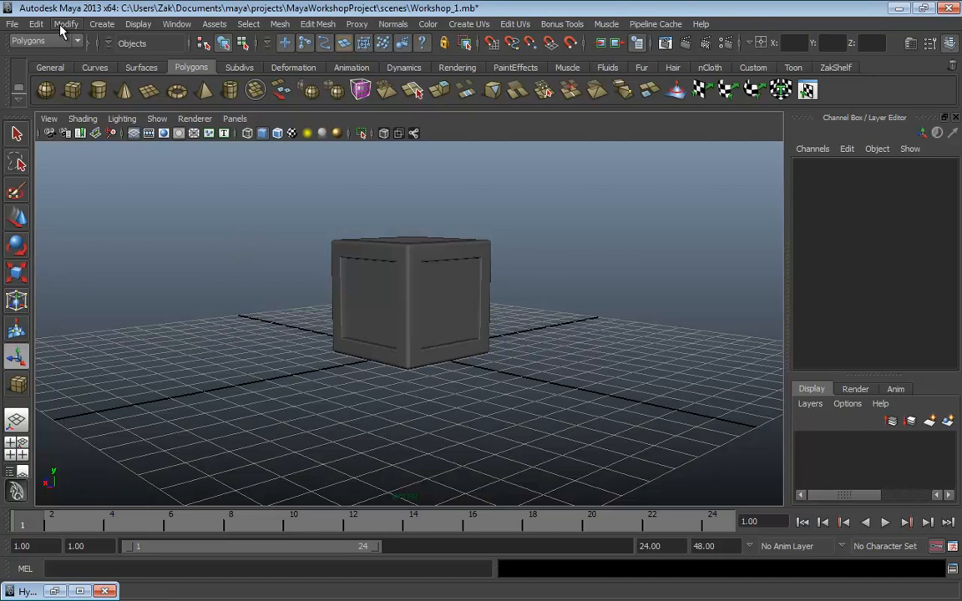
pyautogui.click(103, 24)
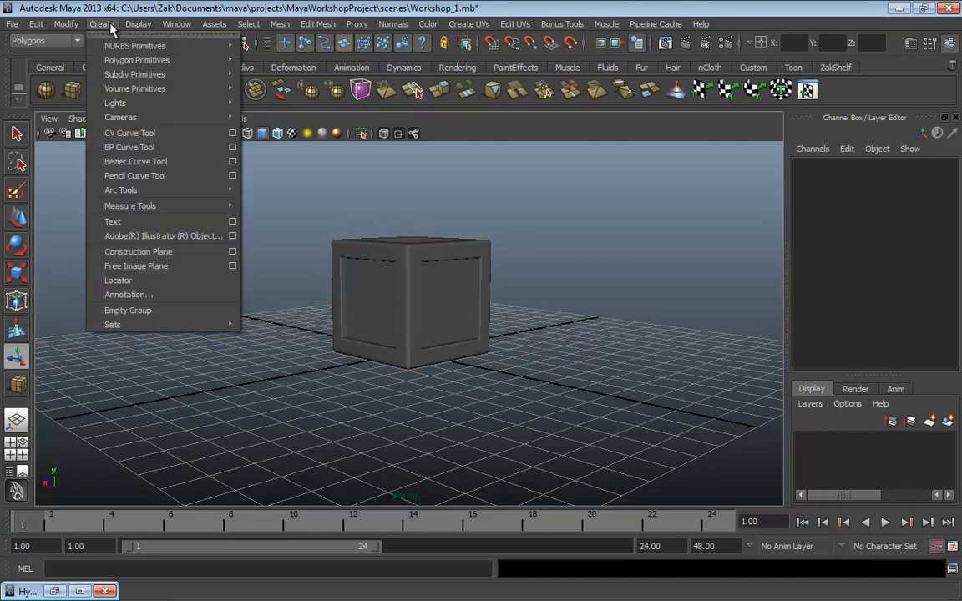
pyautogui.click(233, 222)
pyautogui.moveTo(451, 244); pyautogui.dragTo(559, 131)
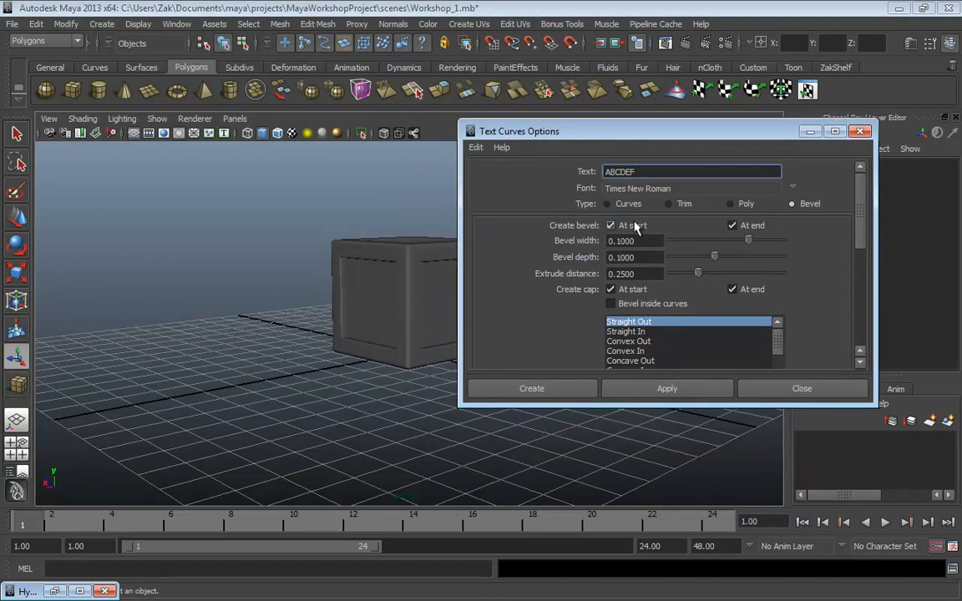
pyautogui.moveTo(651, 172); pyautogui.dragTo(533, 172)
pyautogui.click(475, 148)
pyautogui.click(508, 175)
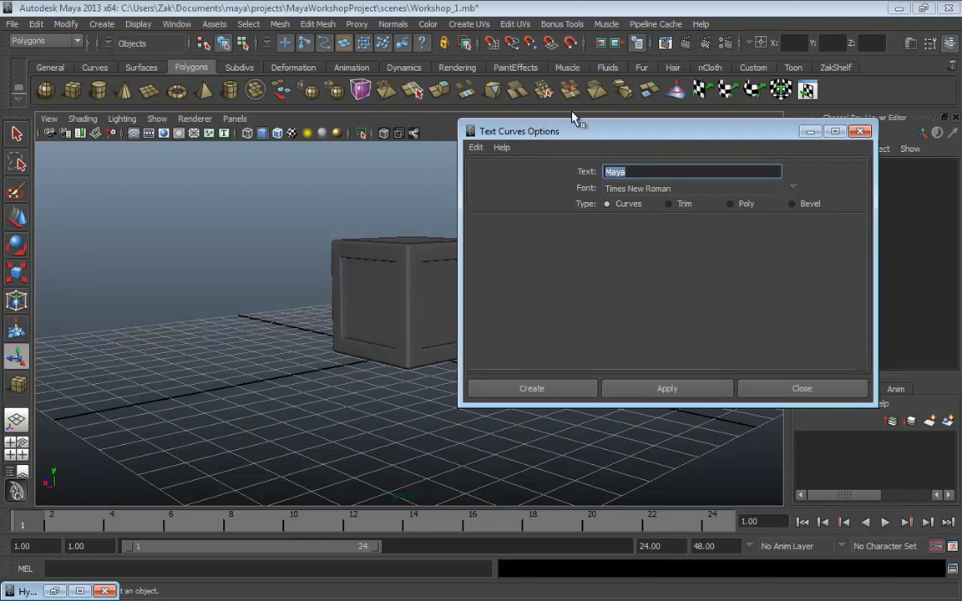
# - Create bevelled 3D text reading "abcdef" in Times New Roman
pyautogui.write('abcdef')
pyautogui.click(792, 205)
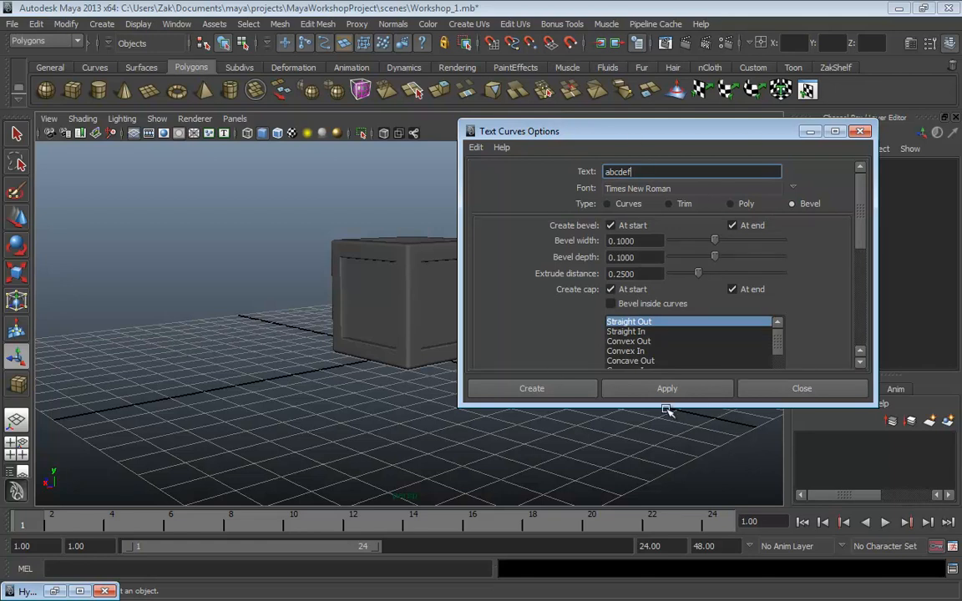
pyautogui.click(539, 389)
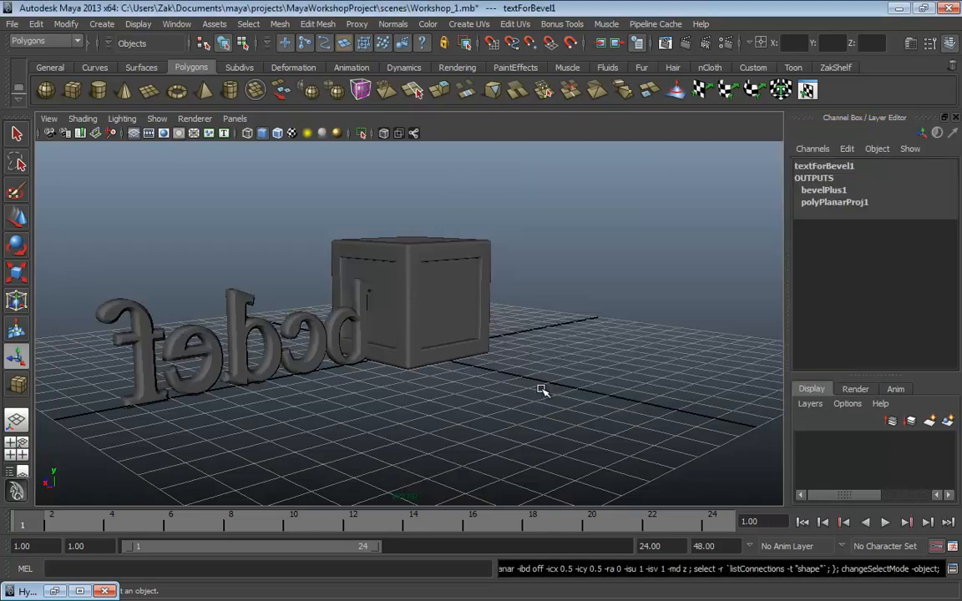
# - Select the new text and move it above the crate, to about -0.599, 6.258, -0.249
pyautogui.keyDown('alt'); pyautogui.moveTo(232, 296); pyautogui.dragTo(499, 313); pyautogui.keyUp('alt')
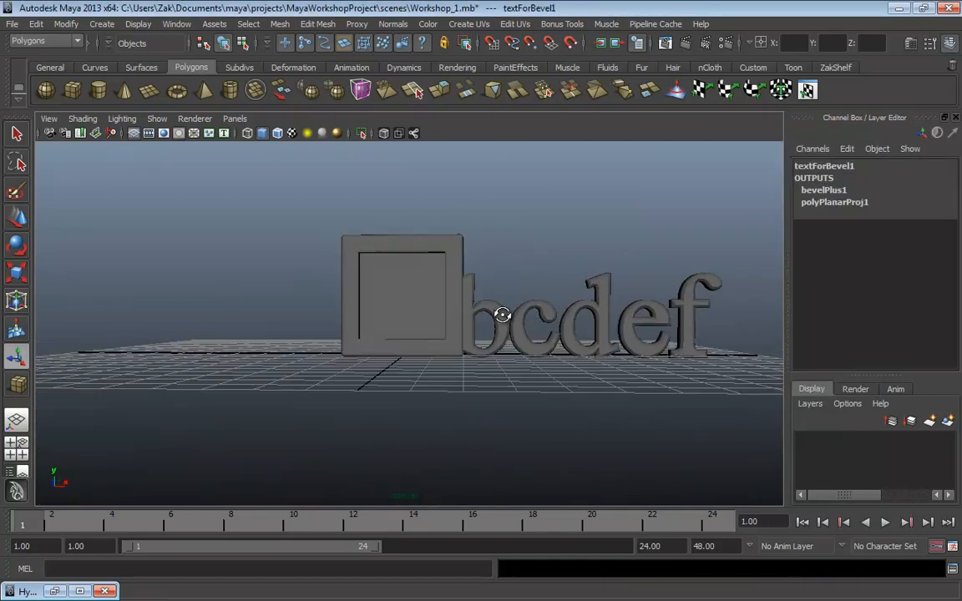
pyautogui.click(568, 306)
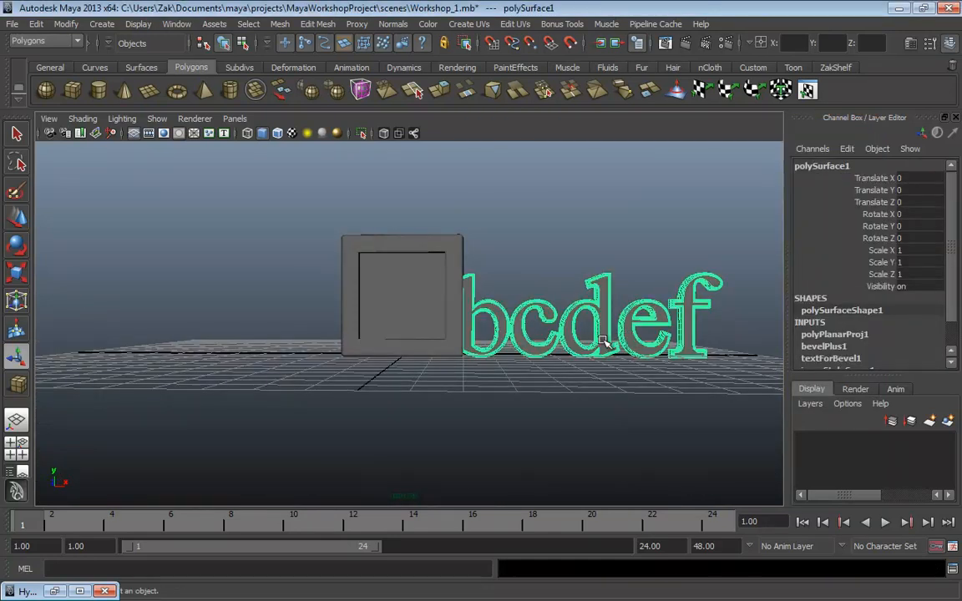
pyautogui.press('w')
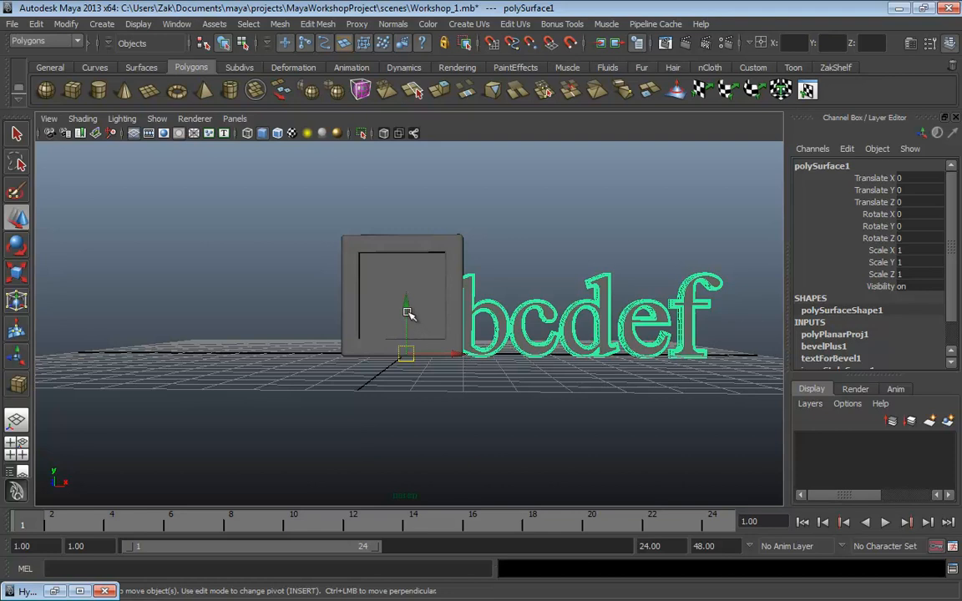
pyautogui.moveTo(407, 309); pyautogui.dragTo(393, 166)
pyautogui.keyDown('alt'); pyautogui.moveTo(519, 278); pyautogui.dragTo(500, 366, button='middle'); pyautogui.keyUp('alt')
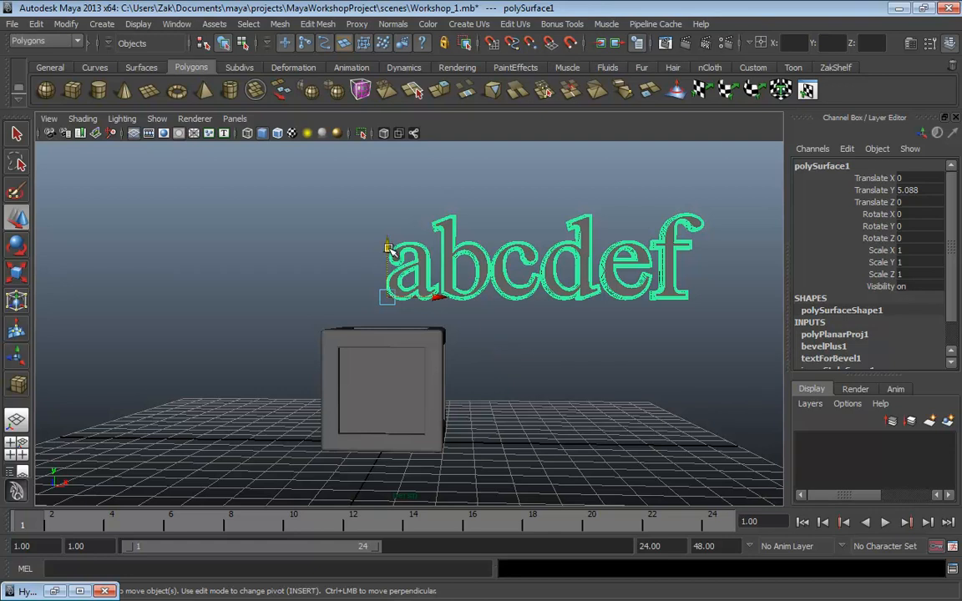
pyautogui.moveTo(385, 240); pyautogui.dragTo(348, 262)
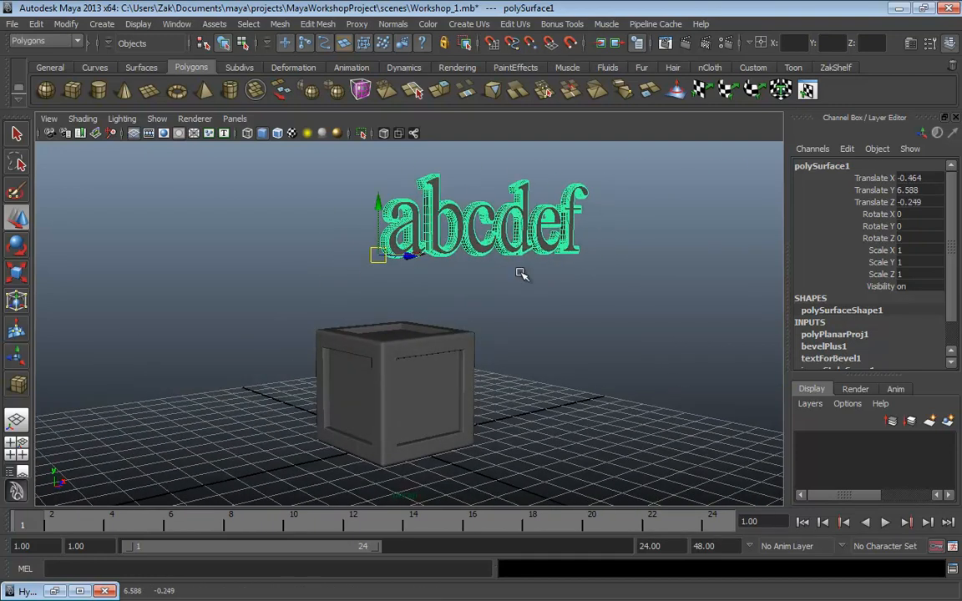
pyautogui.keyDown('alt'); pyautogui.moveTo(519, 273); pyautogui.dragTo(458, 259); pyautogui.keyUp('alt')
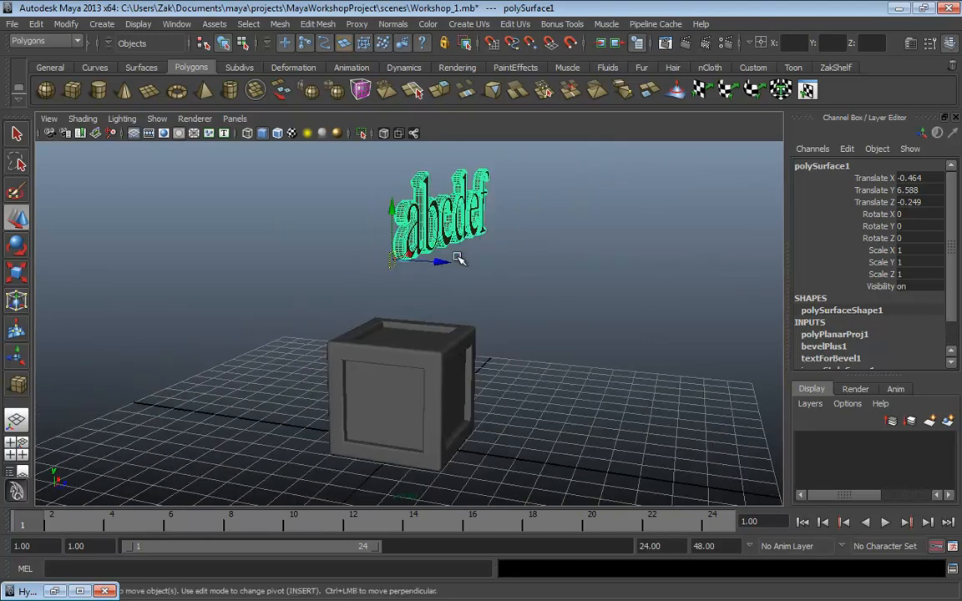
pyautogui.moveTo(392, 264)
pyautogui.mouseDown()
pyautogui.moveTo(501, 213)
pyautogui.moveTo(279, 279)
pyautogui.moveTo(355, 517)
pyautogui.moveTo(555, 263)
pyautogui.moveTo(290, 307)
pyautogui.moveTo(422, 554)
pyautogui.moveTo(579, 243)
pyautogui.moveTo(337, 362)
pyautogui.moveTo(524, 351)
pyautogui.moveTo(392, 273)
pyautogui.mouseUp()
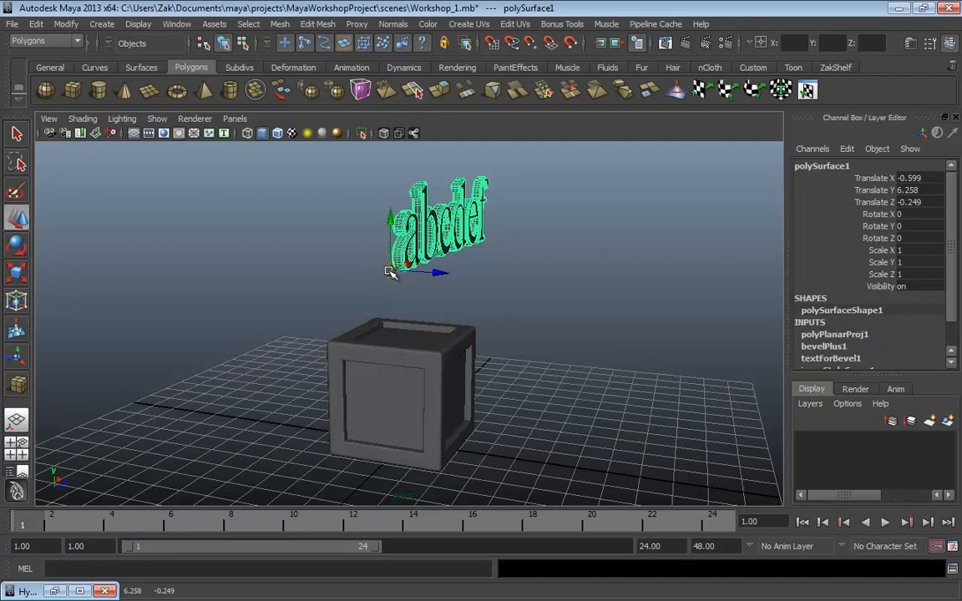
pyautogui.scroll(-2, 927, 293)
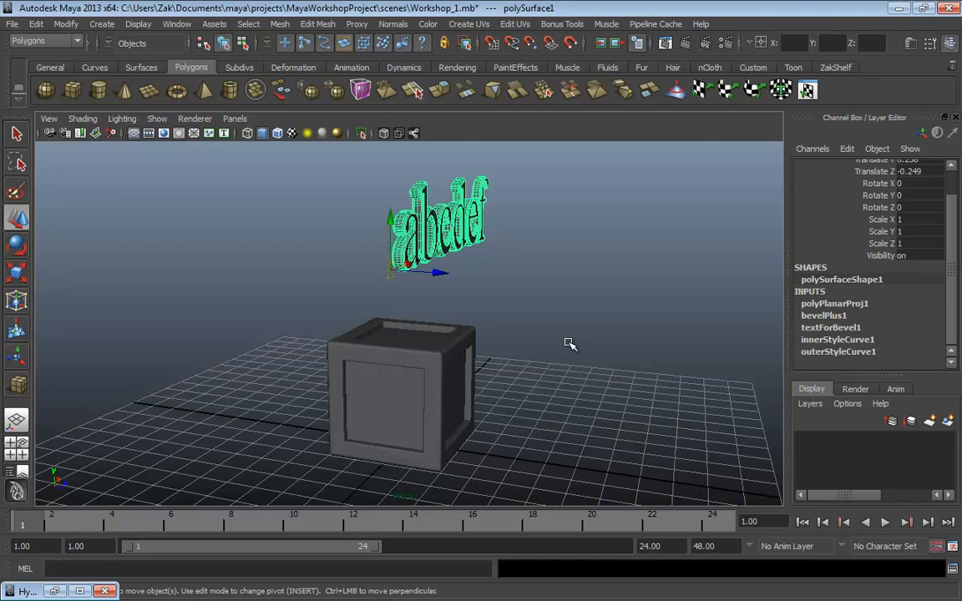
# - Open the Undo settings in the Preferences, set the undo queue to Infinite and close the window
pyautogui.click(952, 546)
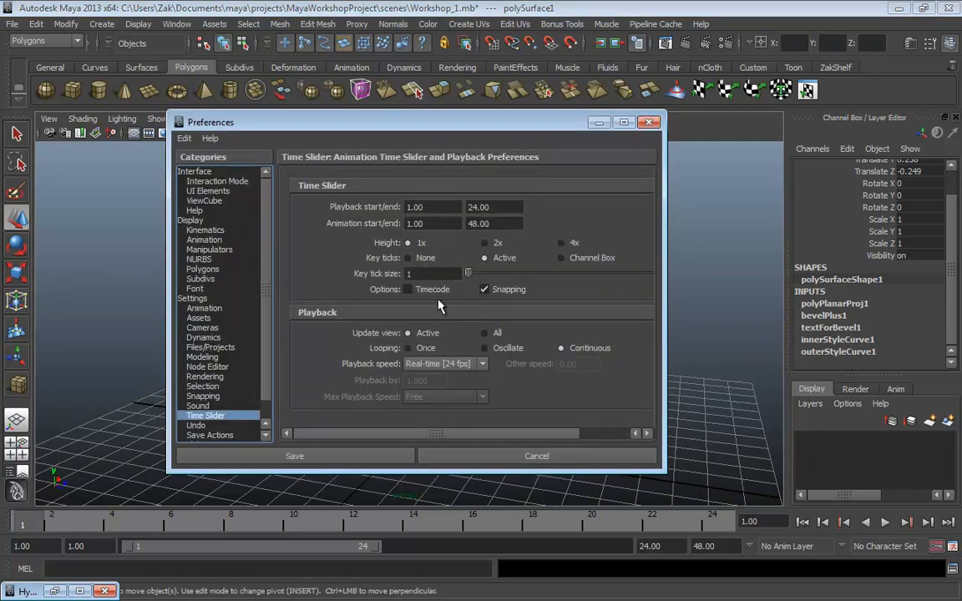
pyautogui.click(649, 123)
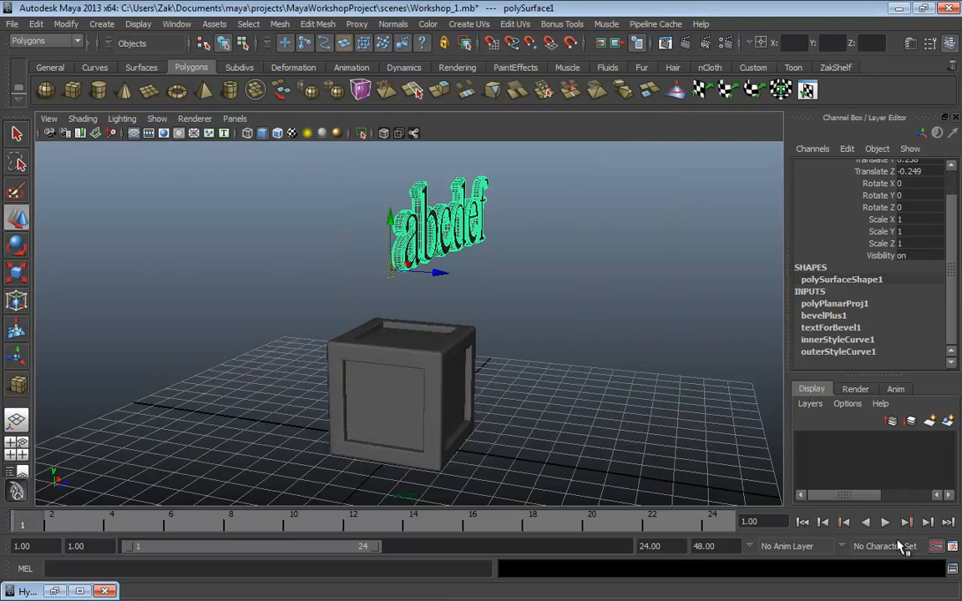
pyautogui.click(952, 548)
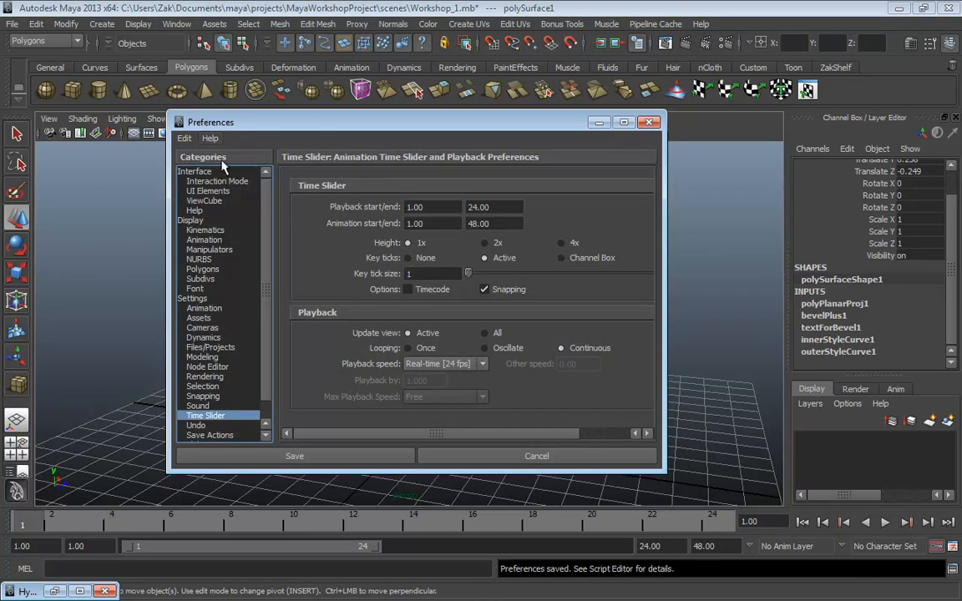
pyautogui.scroll(-1, 259, 292)
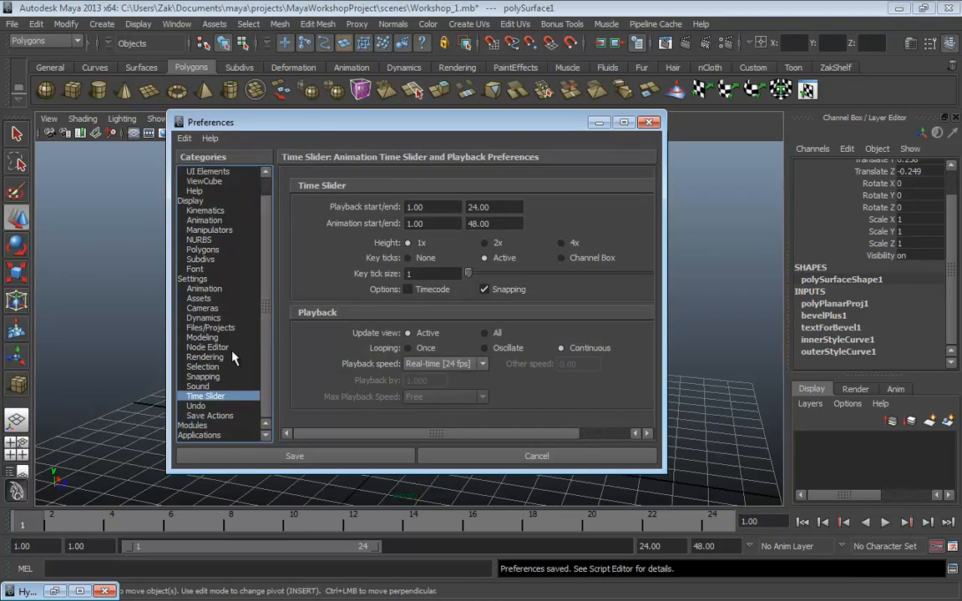
pyautogui.click(197, 406)
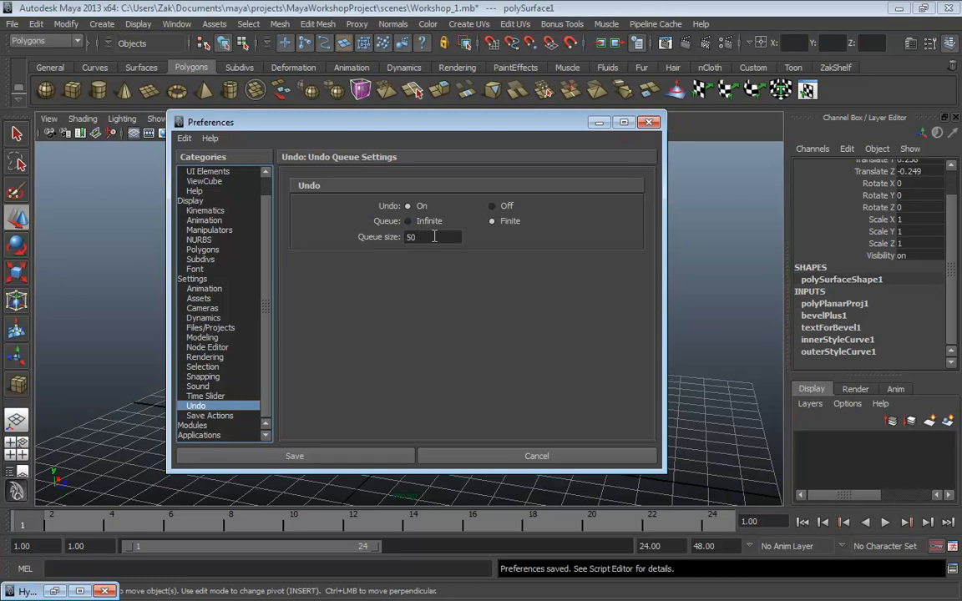
pyautogui.click(408, 222)
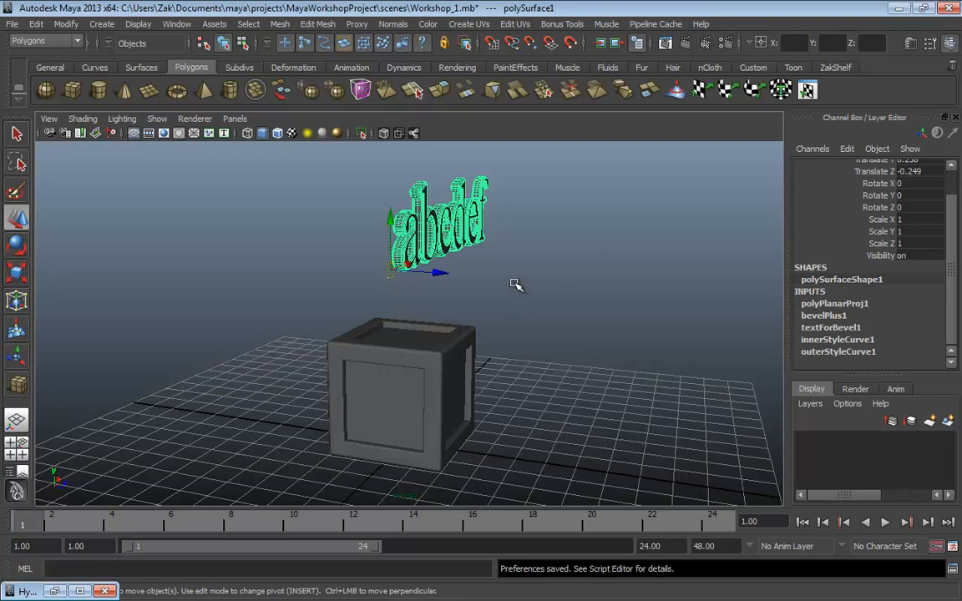
# - Rotate the text about 42 degrees around its Z axis
pyautogui.keyDown('alt'); pyautogui.moveTo(459, 260); pyautogui.dragTo(465, 292); pyautogui.keyUp('alt')
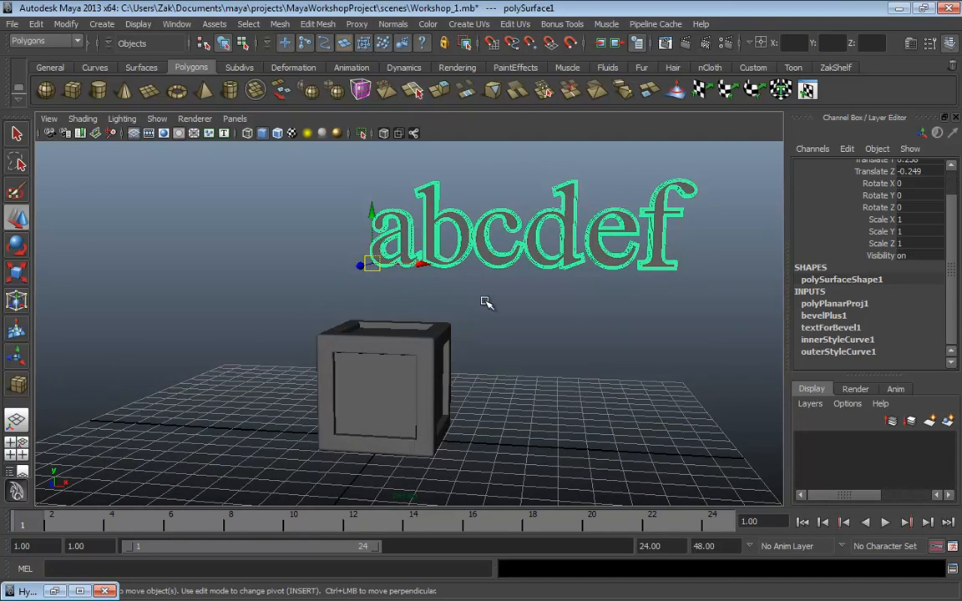
pyautogui.click(596, 337)
pyautogui.moveTo(595, 337)
pyautogui.mouseDown()
pyautogui.moveTo(514, 319)
pyautogui.moveTo(616, 453)
pyautogui.moveTo(653, 249)
pyautogui.moveTo(601, 245)
pyautogui.moveTo(586, 260)
pyautogui.moveTo(592, 343)
pyautogui.moveTo(597, 320)
pyautogui.moveTo(576, 280)
pyautogui.moveTo(572, 313)
pyautogui.moveTo(599, 336)
pyautogui.moveTo(537, 338)
pyautogui.moveTo(535, 319)
pyautogui.moveTo(547, 337)
pyautogui.moveTo(548, 319)
pyautogui.moveTo(541, 334)
pyautogui.moveTo(545, 317)
pyautogui.moveTo(544, 330)
pyautogui.moveTo(528, 312)
pyautogui.moveTo(595, 338)
pyautogui.mouseUp()
pyautogui.press('e')
pyautogui.moveTo(428, 234); pyautogui.dragTo(399, 196)
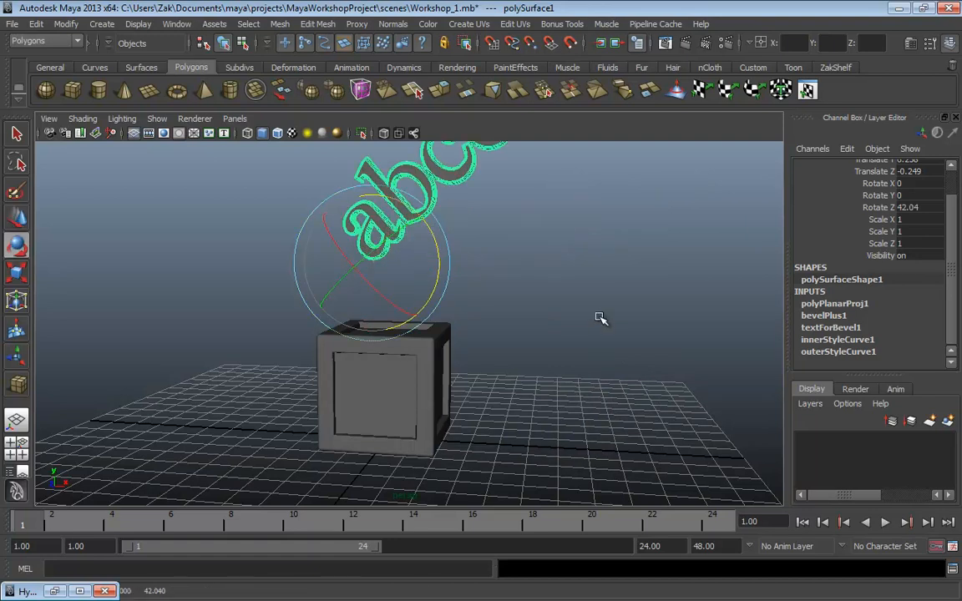
pyautogui.keyDown('alt'); pyautogui.moveTo(556, 325); pyautogui.dragTo(590, 380, button='middle'); pyautogui.keyUp('alt')
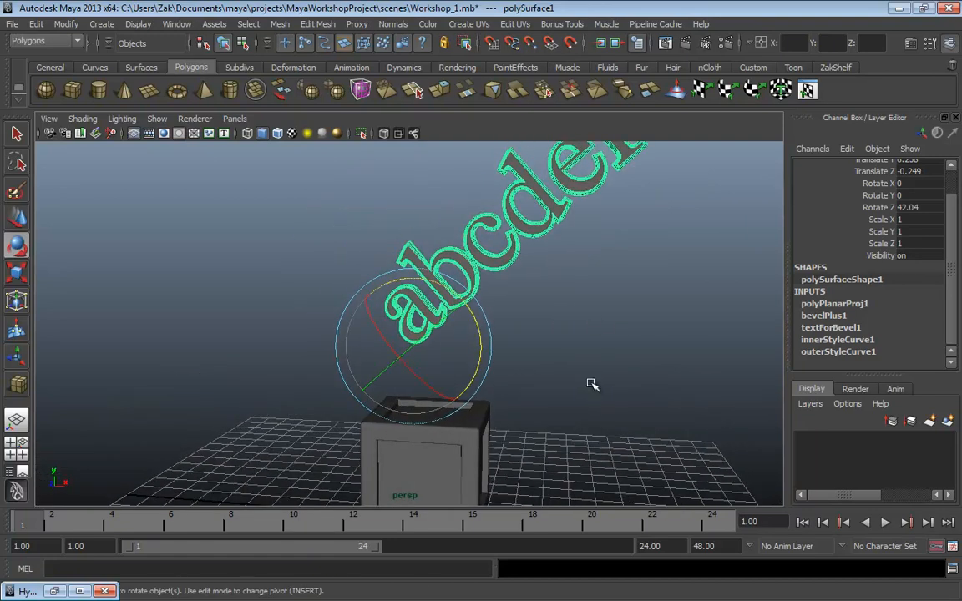
# - Try moving the tilted text along its own axes, and undo both the move and the rotation
pyautogui.press('w')
pyautogui.moveTo(567, 356); pyautogui.dragTo(493, 355)
pyautogui.keyDown('alt'); pyautogui.moveTo(480, 314); pyautogui.dragTo(443, 313); pyautogui.keyUp('alt')
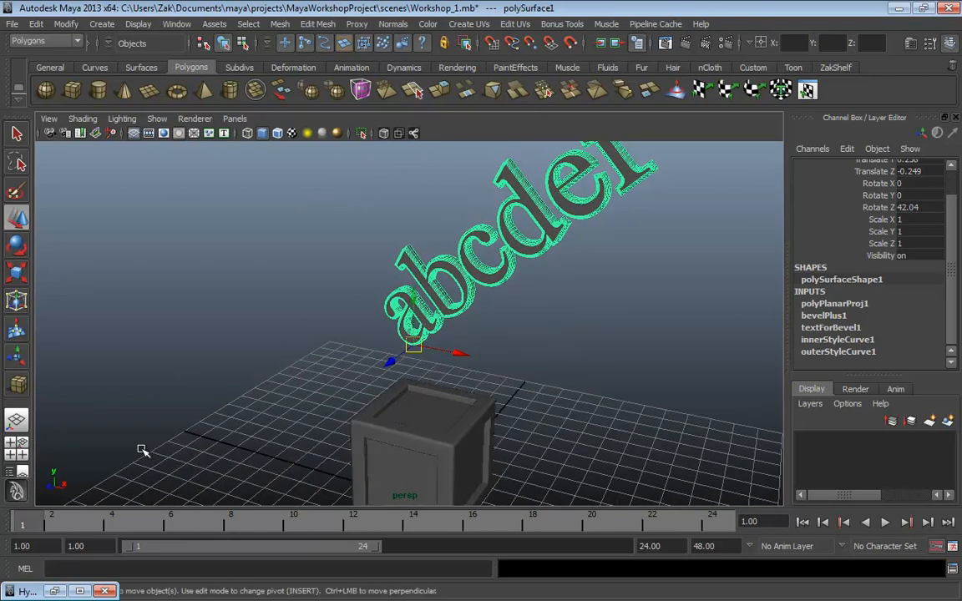
pyautogui.keyDown('alt'); pyautogui.moveTo(496, 353); pyautogui.dragTo(501, 309); pyautogui.keyUp('alt')
pyautogui.press('w')
pyautogui.moveTo(383, 311); pyautogui.dragTo(368, 287)
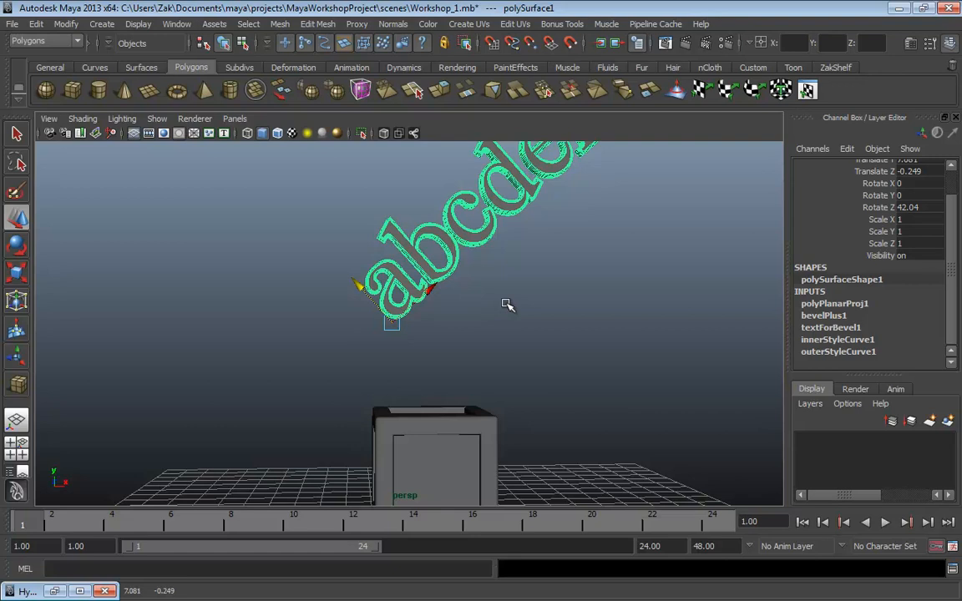
pyautogui.hotkey('ctrl', 'z')
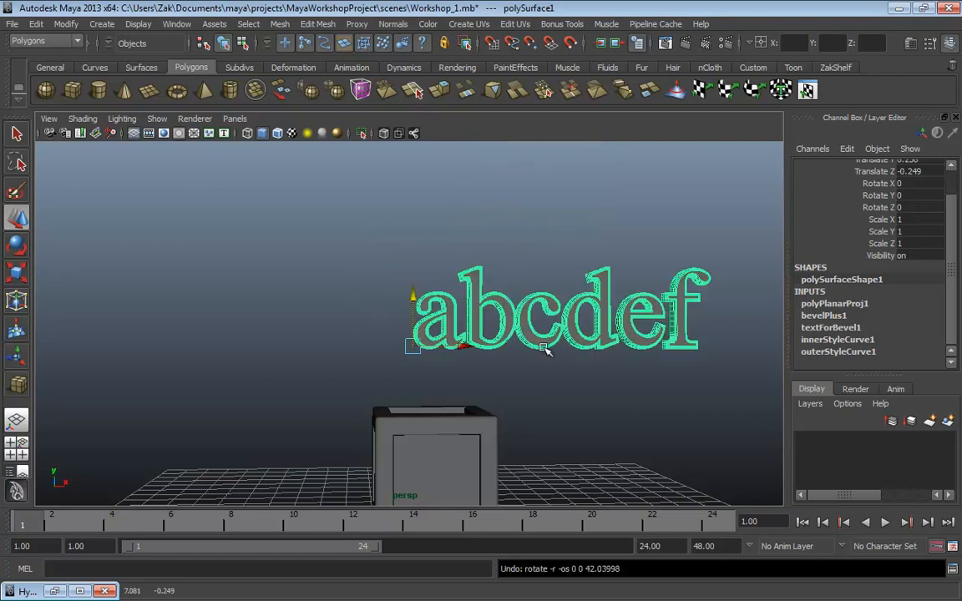
# - Examine the viewport's options for viewing and loading only selected objects
pyautogui.keyDown('alt'); pyautogui.moveTo(558, 365); pyautogui.dragTo(539, 389); pyautogui.keyUp('alt')
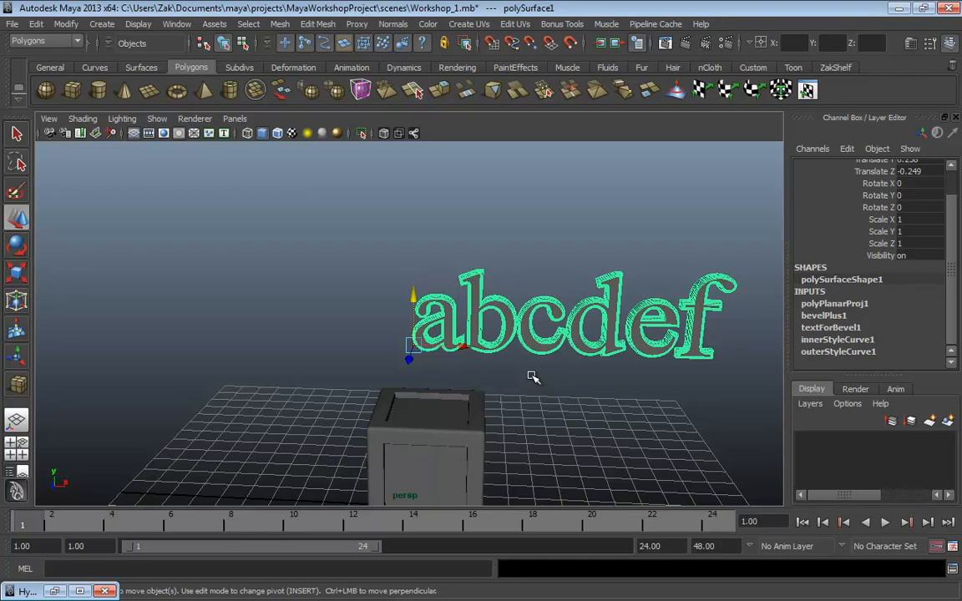
pyautogui.rightClick(359, 133)
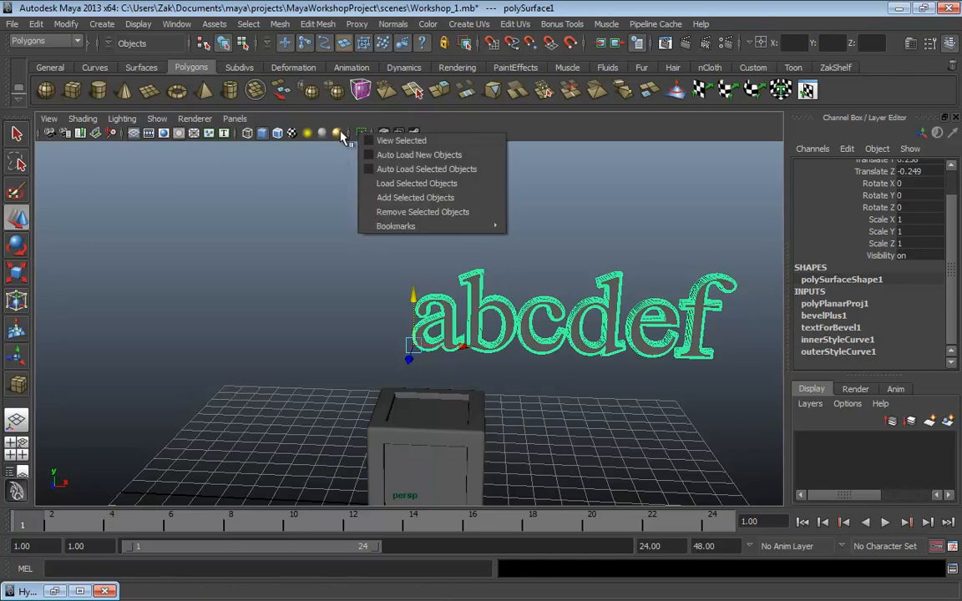
pyautogui.click(360, 134)
pyautogui.click(360, 134)
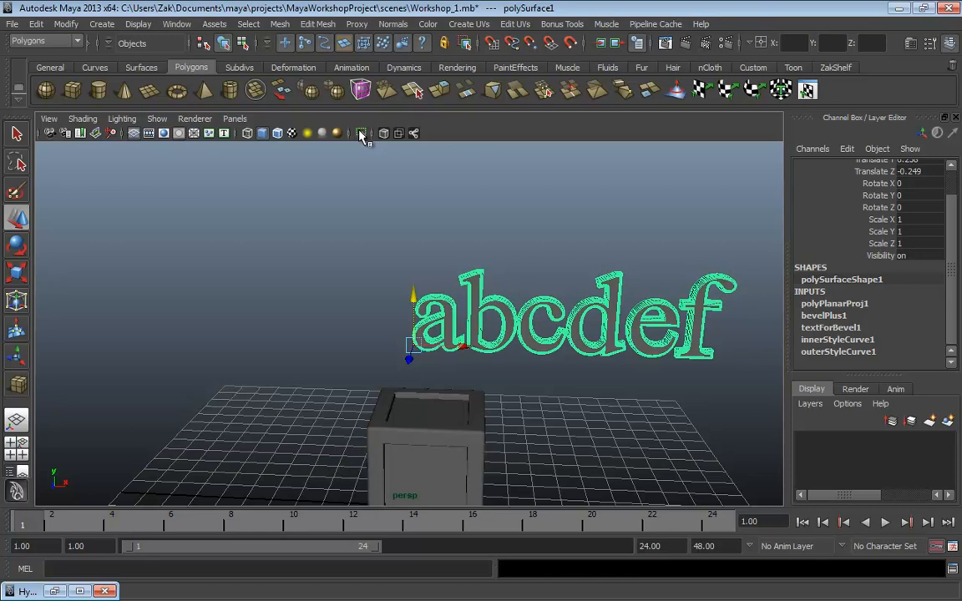
pyautogui.rightClick(360, 134)
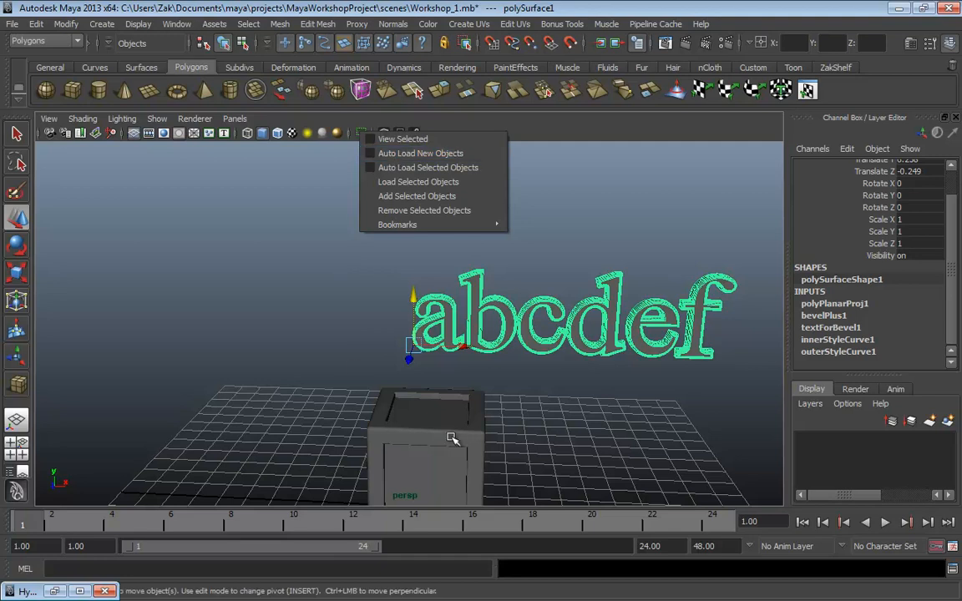
# - Select the crate, frame it in the view and display it as a full smooth mesh preview
pyautogui.click(406, 392)
pyautogui.press('f')
pyautogui.press('3')
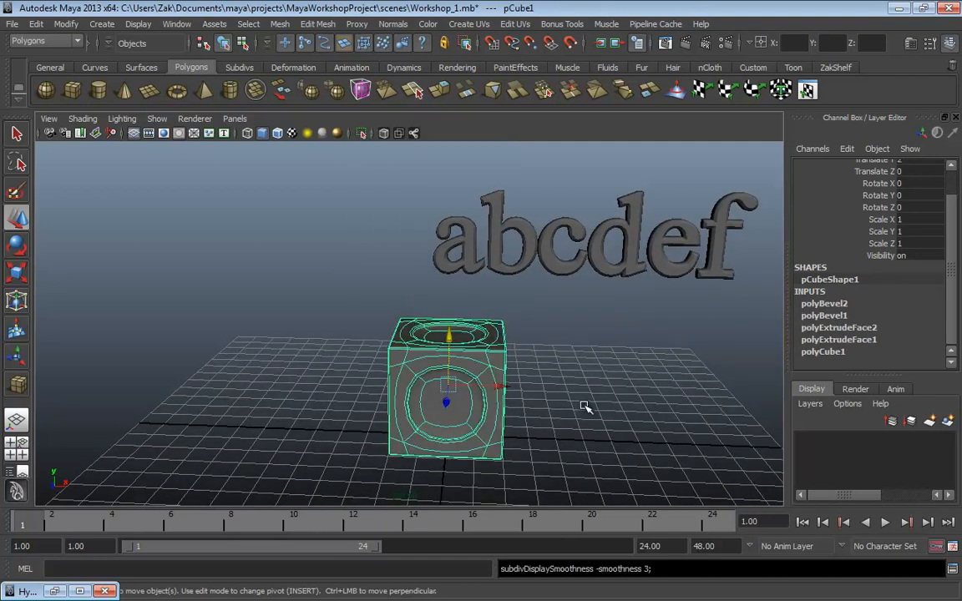
pyautogui.keyDown('alt'); pyautogui.moveTo(584, 406); pyautogui.dragTo(648, 377); pyautogui.keyUp('alt')
pyautogui.click(576, 343)
pyautogui.keyDown('alt'); pyautogui.moveTo(504, 395); pyautogui.dragTo(510, 370); pyautogui.keyUp('alt')
pyautogui.click(420, 357)
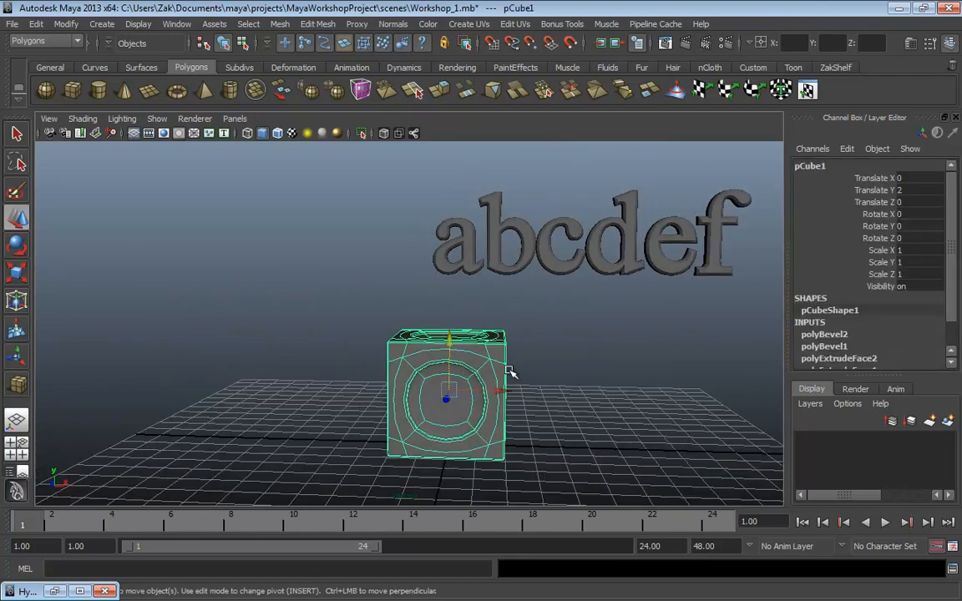
pyautogui.press('3')
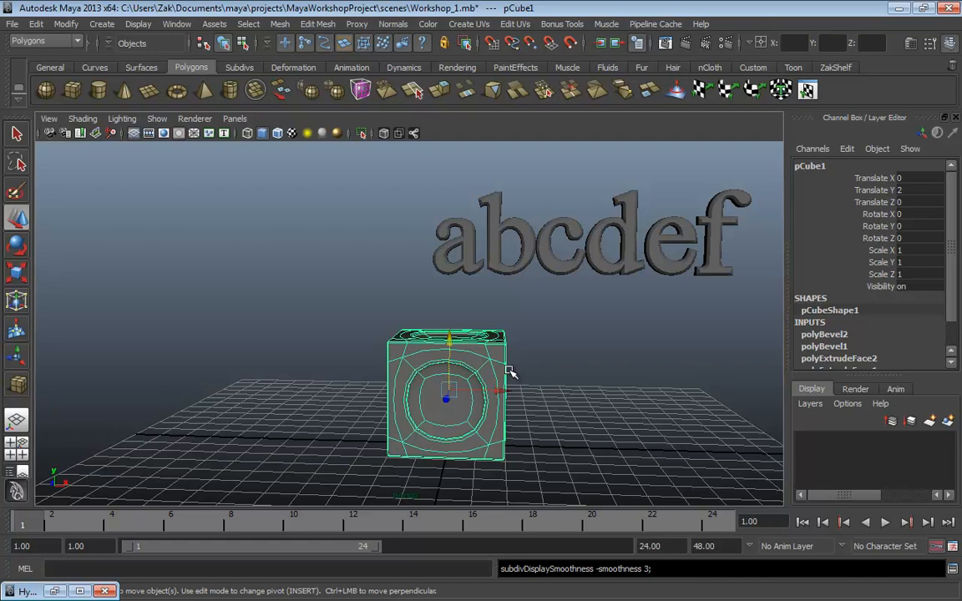
# - Compare the crate's unsmoothed, cage-plus-smooth and full smooth displays, ending on the smooth preview with its cage
pyautogui.press('2')
pyautogui.press('1')
pyautogui.press('2')
pyautogui.press('3')
pyautogui.press('1')
pyautogui.press('2')
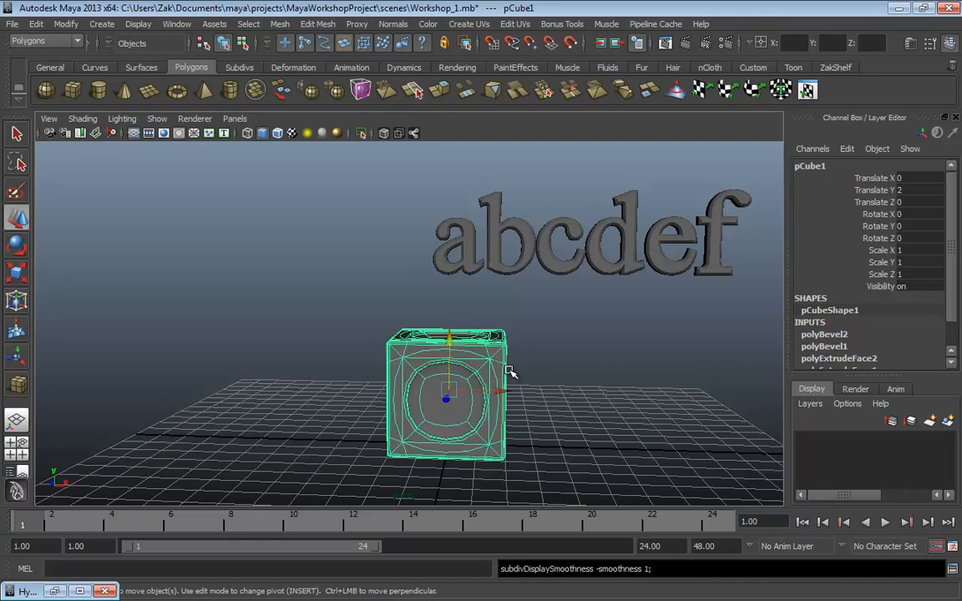
pyautogui.keyDown('alt'); pyautogui.moveTo(479, 383); pyautogui.dragTo(464, 443); pyautogui.keyUp('alt')
pyautogui.press('2')
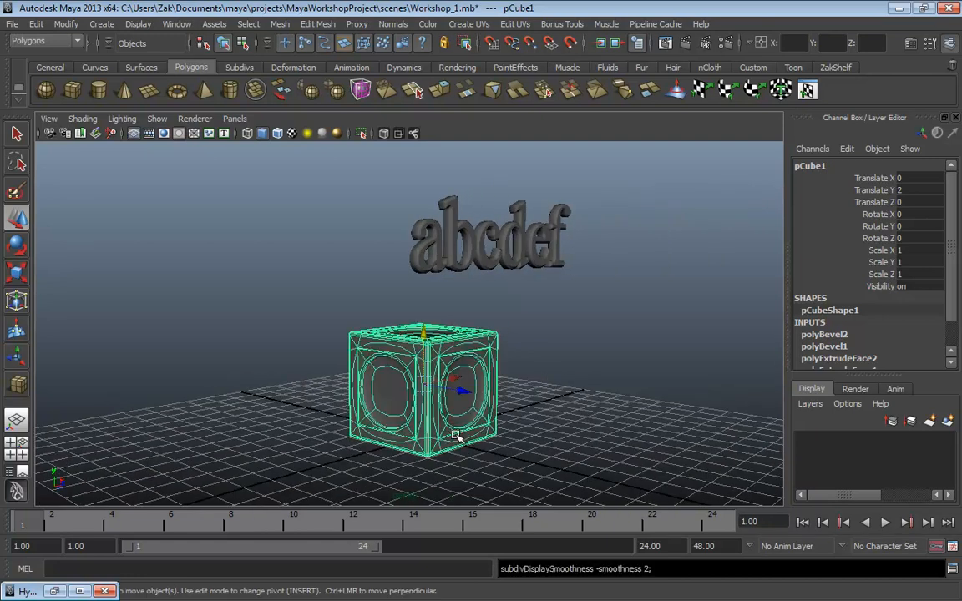
# - Examine the crate from several angles while comparing its display at smoothness levels 1 and 2
pyautogui.keyDown('alt'); pyautogui.moveTo(454, 394); pyautogui.dragTo(438, 375); pyautogui.keyUp('alt')
pyautogui.keyDown('alt'); pyautogui.moveTo(438, 376); pyautogui.dragTo(547, 400, button='right'); pyautogui.keyUp('alt')
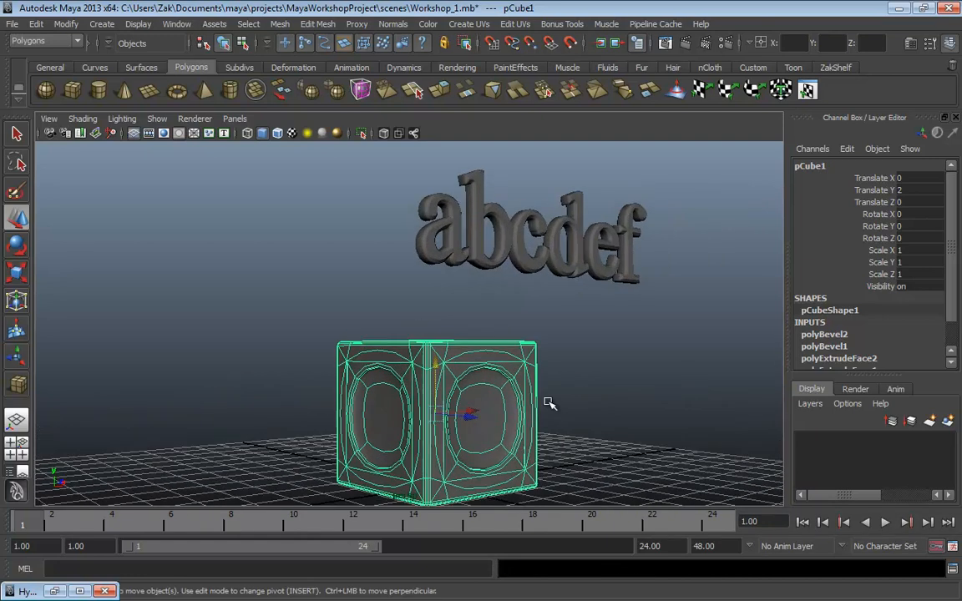
pyautogui.click(611, 376)
pyautogui.keyDown('alt'); pyautogui.moveTo(610, 376); pyautogui.dragTo(533, 365); pyautogui.keyUp('alt')
pyautogui.click(504, 370)
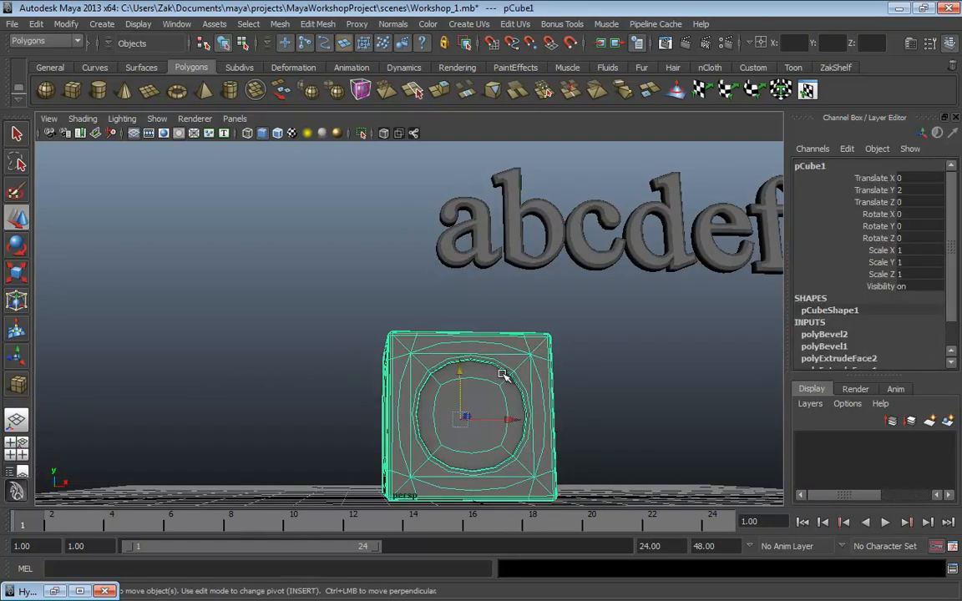
pyautogui.press('1')
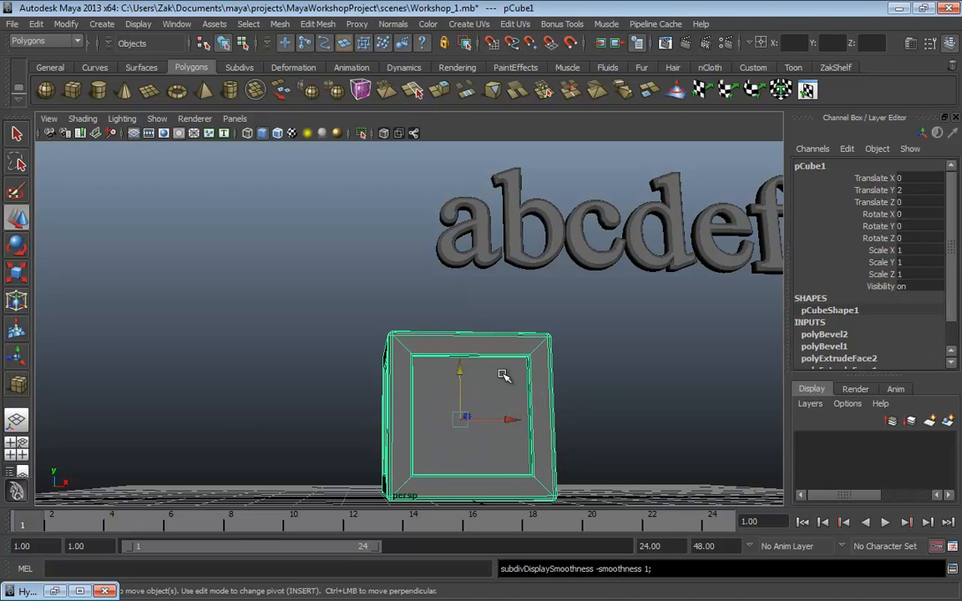
pyautogui.press('2')
pyautogui.keyDown('alt'); pyautogui.moveTo(503, 375); pyautogui.dragTo(484, 387); pyautogui.keyUp('alt')
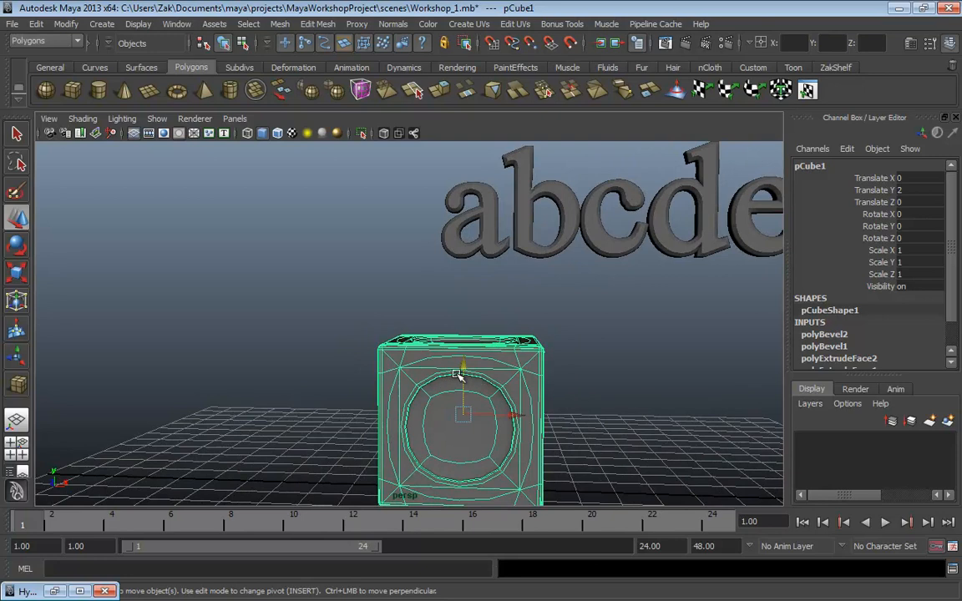
# - Preview the crate at smoothness level 3 and return its display to the unsmoothed level 1
pyautogui.press('1')
pyautogui.keyDown('alt'); pyautogui.moveTo(520, 347); pyautogui.dragTo(625, 390); pyautogui.keyUp('alt')
pyautogui.click(586, 381)
pyautogui.click(482, 392)
pyautogui.press('w')
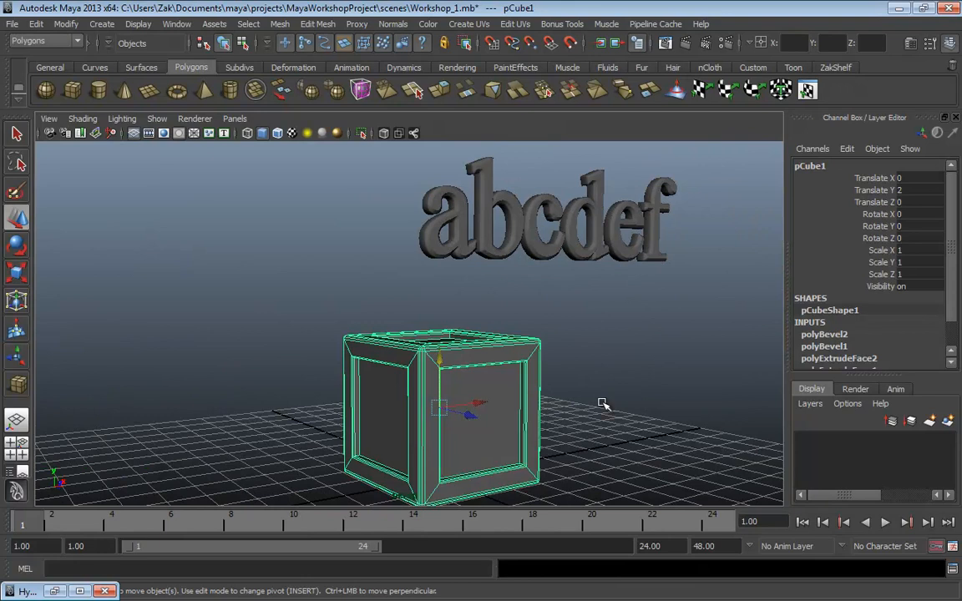
pyautogui.keyDown('alt'); pyautogui.moveTo(496, 450); pyautogui.dragTo(488, 430, button='middle'); pyautogui.keyUp('alt')
pyautogui.press('3')
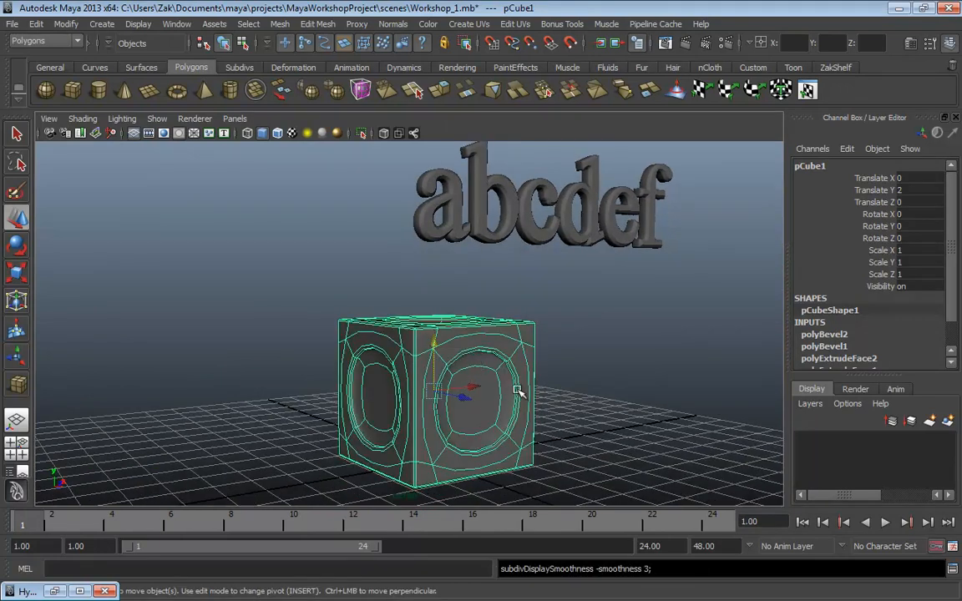
pyautogui.press('1')
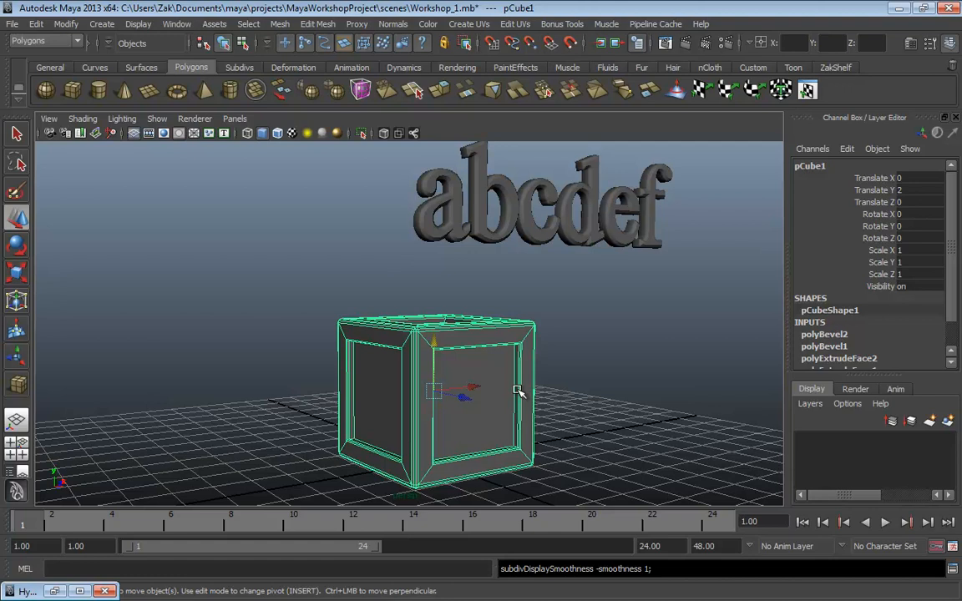
pyautogui.moveTo(519, 392)
pyautogui.keyDown('alt'); pyautogui.mouseDown()
pyautogui.moveTo(500, 370)
pyautogui.moveTo(505, 343)
pyautogui.moveTo(458, 326)
pyautogui.moveTo(503, 370)
pyautogui.moveTo(515, 362)
pyautogui.moveTo(506, 386)
pyautogui.mouseUp(); pyautogui.keyUp('alt')
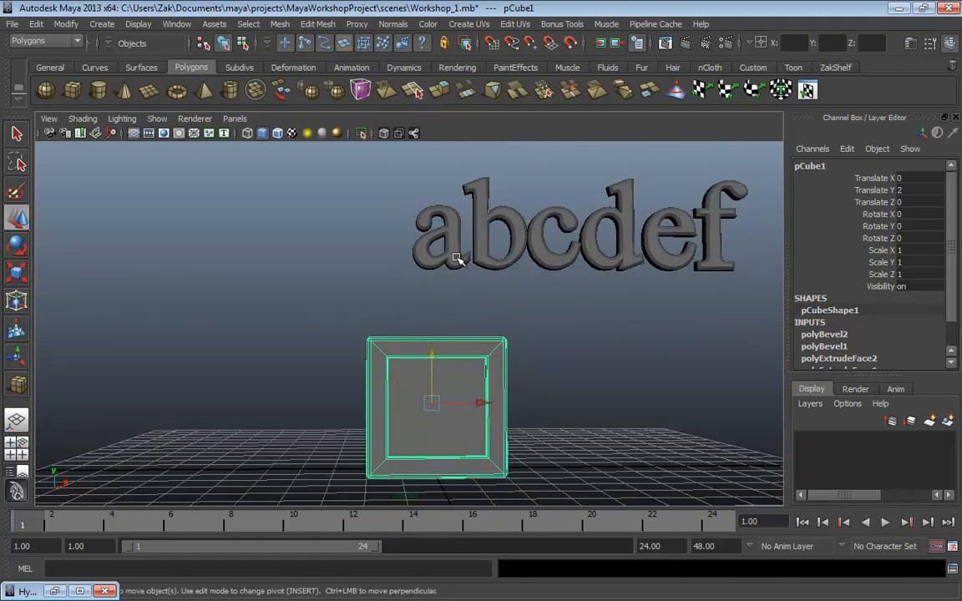
# - Select the abcdef text mesh above the crate and activate the Rotate tool
pyautogui.click(409, 201)
pyautogui.press('e')
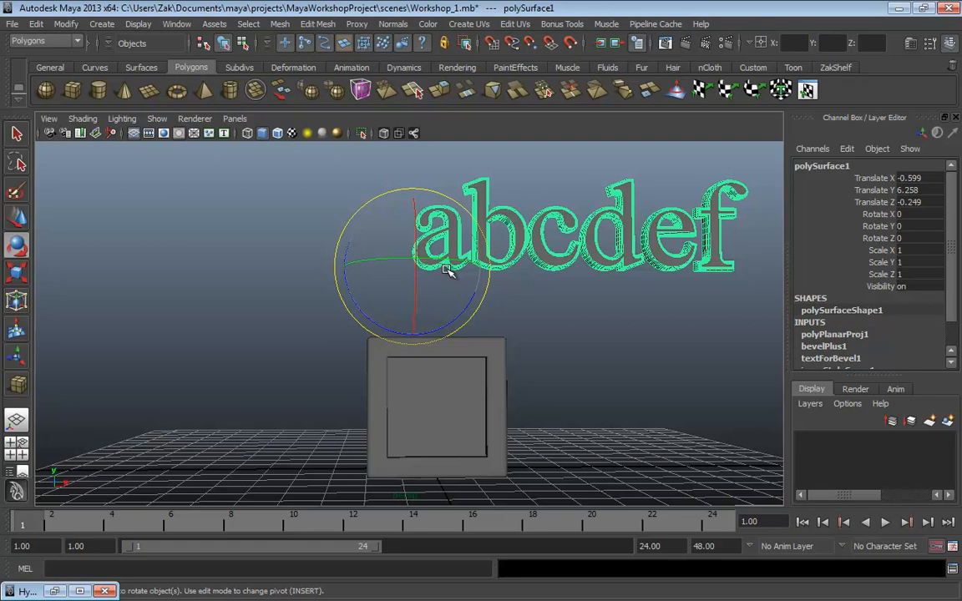
pyautogui.keyDown('alt'); pyautogui.moveTo(457, 249); pyautogui.dragTo(426, 273); pyautogui.keyUp('alt')
# - Try rotating the abcdef text around its Y axis and freely in space, undoing each rotation
pyautogui.hotkey('ctrl', 'z')
pyautogui.hotkey('ctrl', 'z')
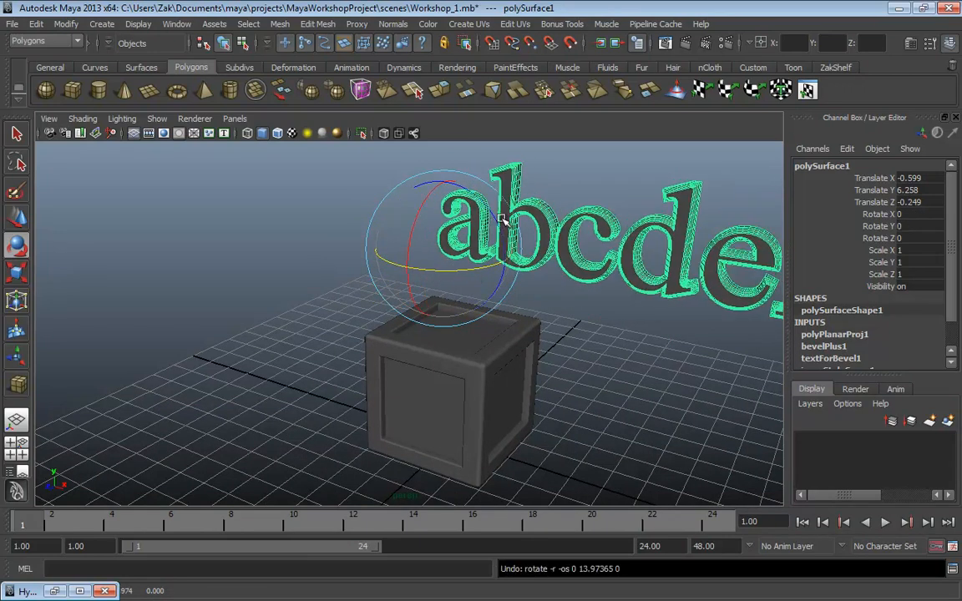
pyautogui.moveTo(449, 201); pyautogui.dragTo(513, 253)
pyautogui.hotkey('ctrl', 'z')
pyautogui.hotkey('ctrl', 'z')
pyautogui.moveTo(491, 202); pyautogui.dragTo(498, 208)
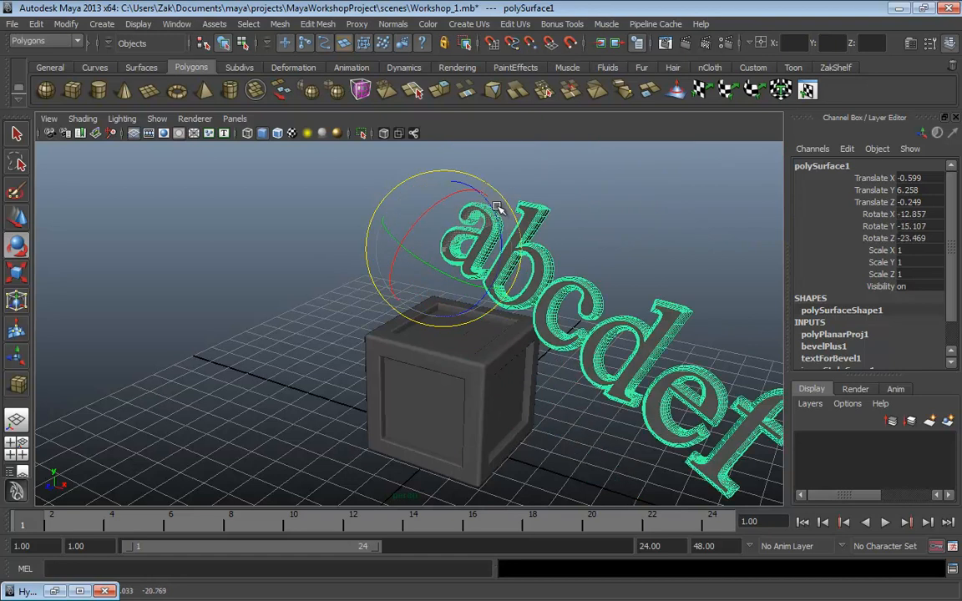
pyautogui.hotkey('ctrl', 'z')
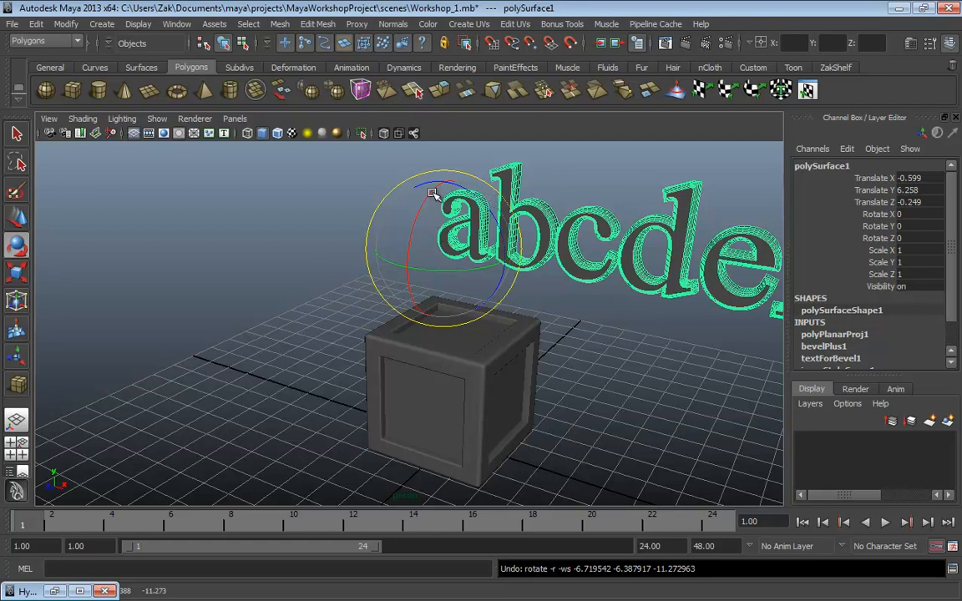
# - Try rotating the abcdef text about 57 degrees around its own X axis and undo it
pyautogui.moveTo(435, 192); pyautogui.dragTo(462, 286)
pyautogui.hotkey('ctrl', 'z')
pyautogui.hotkey('ctrl', 'z')
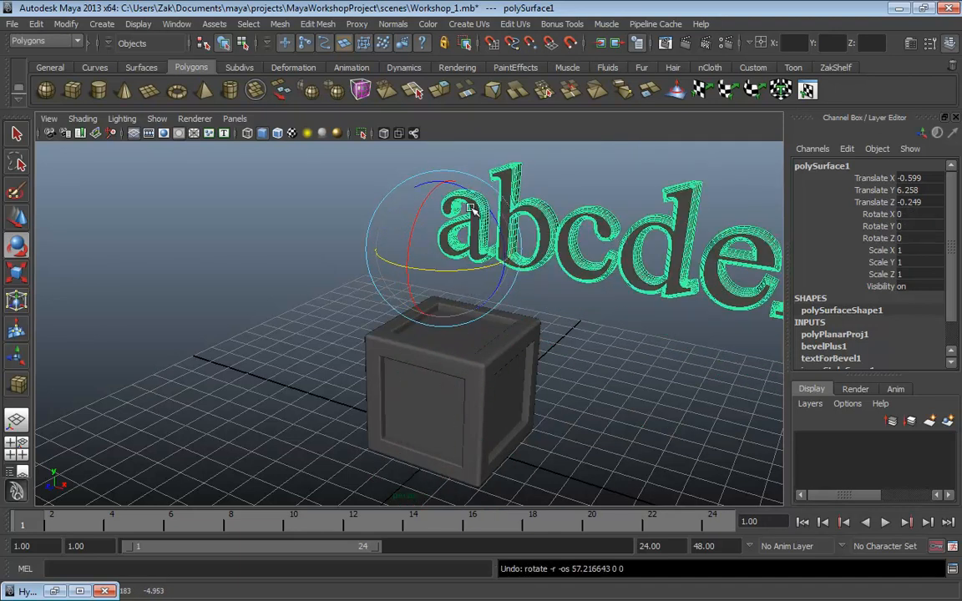
# - Try tilting the abcdef text about 30 degrees around X and turning it around its tilted Y axis, then undo both rotations
pyautogui.keyDown('alt'); pyautogui.moveTo(426, 188); pyautogui.dragTo(535, 202); pyautogui.keyUp('alt')
pyautogui.keyDown('alt'); pyautogui.moveTo(537, 211); pyautogui.dragTo(484, 296, button='middle'); pyautogui.keyUp('alt')
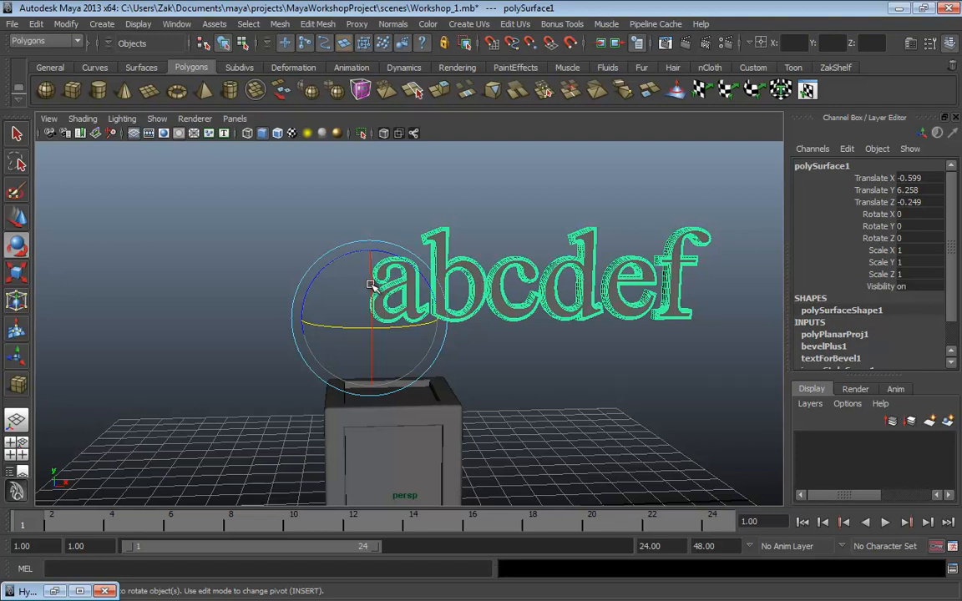
pyautogui.moveTo(369, 261); pyautogui.dragTo(336, 294)
pyautogui.moveTo(404, 361)
pyautogui.mouseDown()
pyautogui.moveTo(372, 367)
pyautogui.moveTo(418, 357)
pyautogui.moveTo(408, 360)
pyautogui.mouseUp()
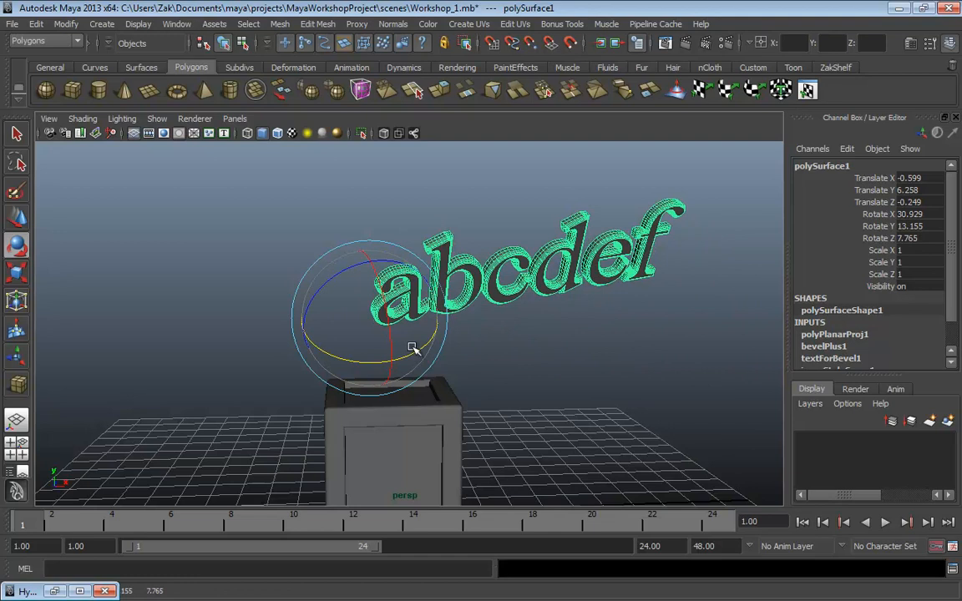
pyautogui.hotkey('ctrl', 'z')
pyautogui.hotkey('ctrl', 'z')
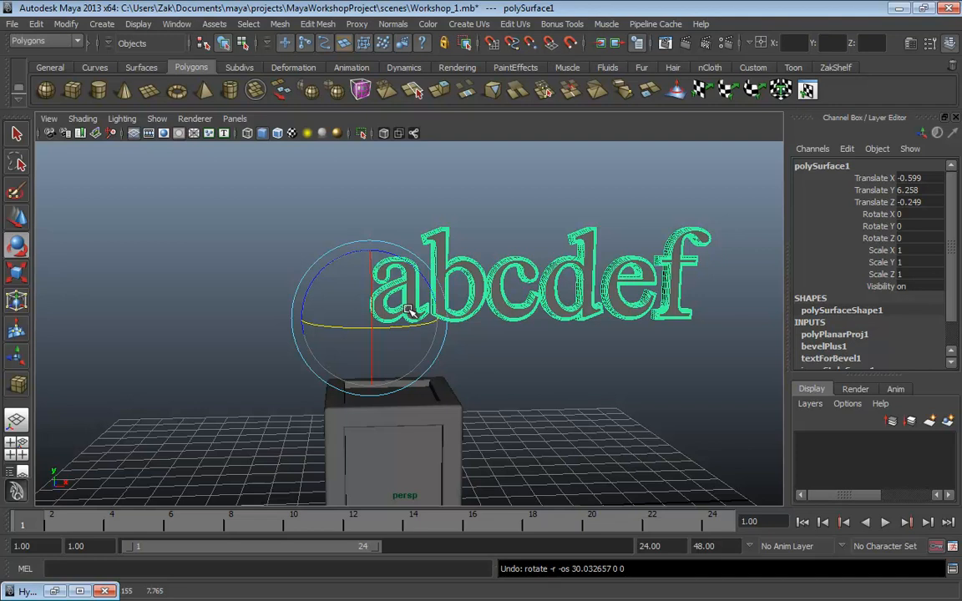
# - Try rotating the abcdef text in gimbal mode, about 36 degrees around Y and about 12 degrees around Z, undoing each rotation
pyautogui.keyDown('alt'); pyautogui.moveTo(405, 307); pyautogui.dragTo(385, 276); pyautogui.keyUp('alt')
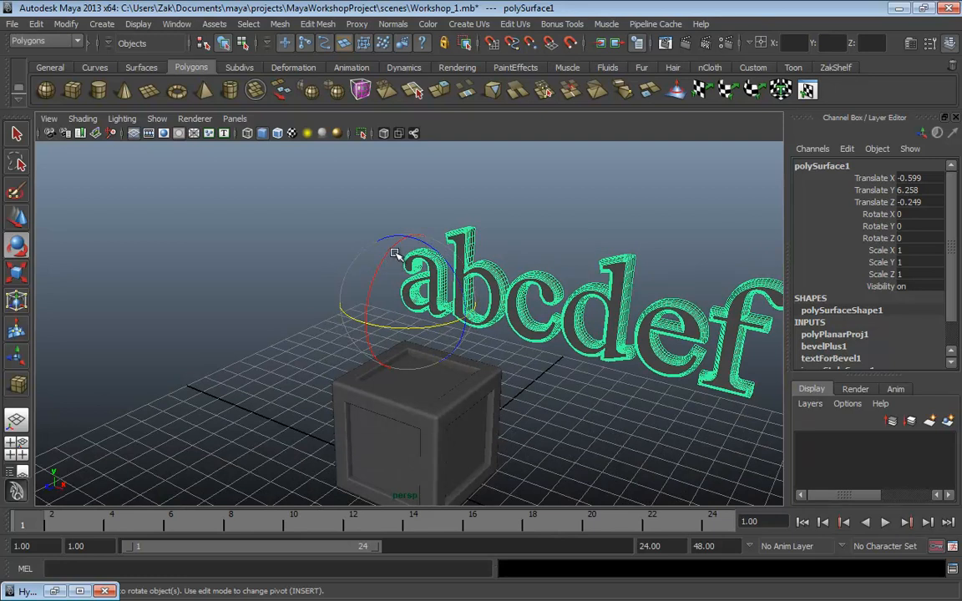
pyautogui.click(388, 252)
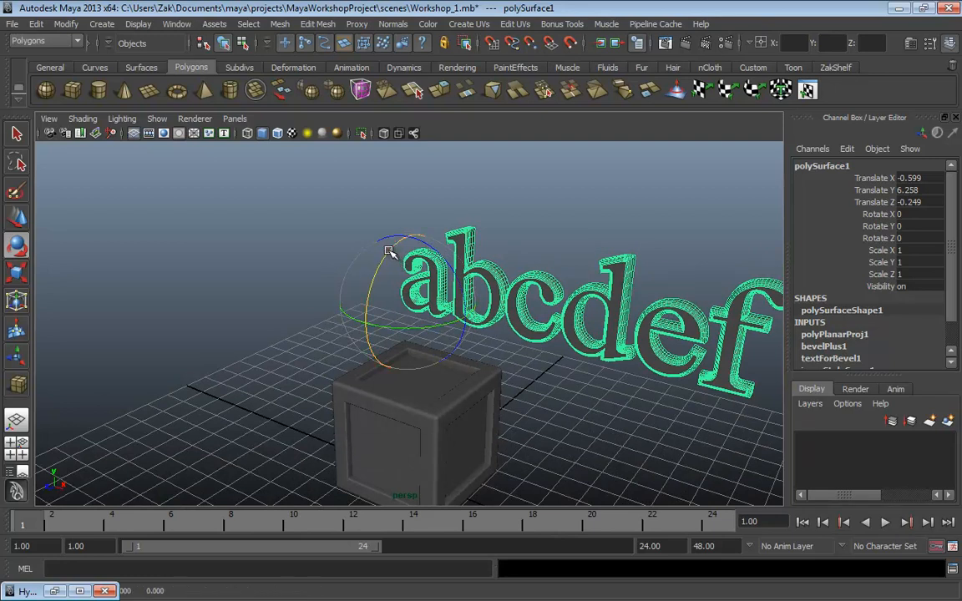
pyautogui.click(406, 329)
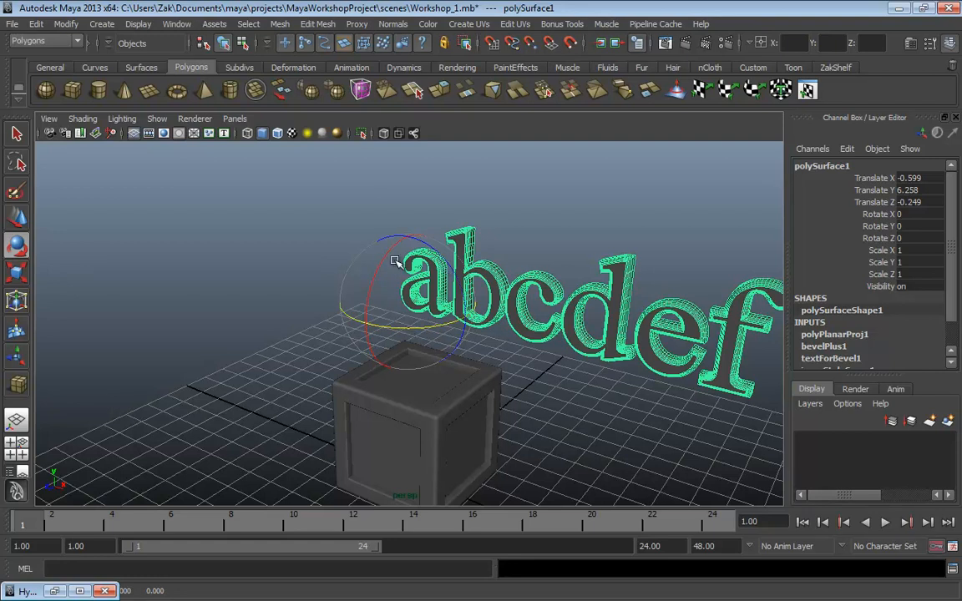
pyautogui.moveTo(388, 253); pyautogui.dragTo(458, 302)
pyautogui.hotkey('ctrl', 'z')
pyautogui.hotkey('ctrl', 'z')
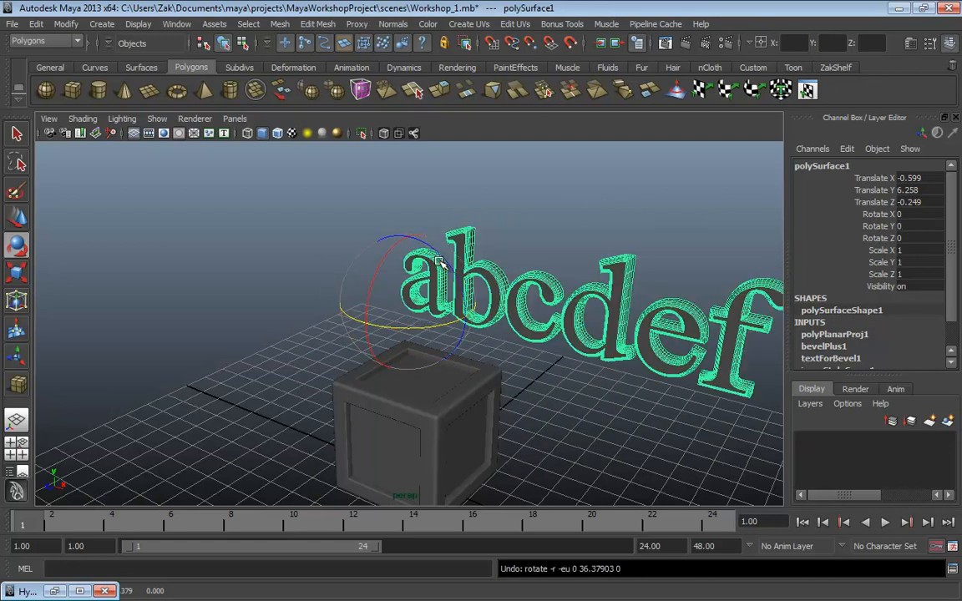
pyautogui.moveTo(441, 259)
pyautogui.mouseDown()
pyautogui.moveTo(468, 262)
pyautogui.moveTo(434, 247)
pyautogui.mouseUp()
pyautogui.hotkey('ctrl', 'z')
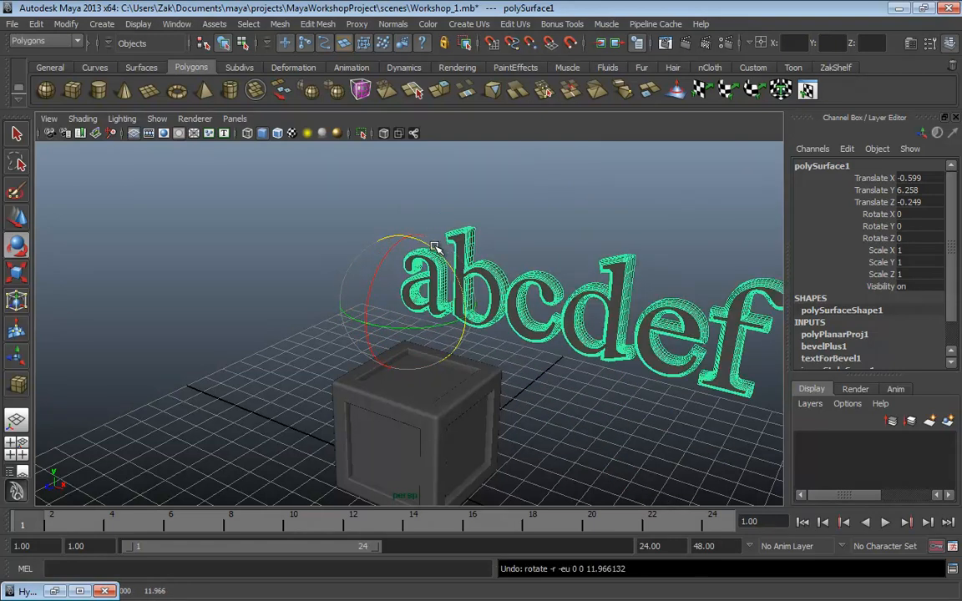
# - Try turning the abcdef text to about -90 degrees in Y, rotate it further outside gimbal mode, and undo all these rotations
pyautogui.keyDown('alt'); pyautogui.moveTo(373, 273); pyautogui.dragTo(355, 286); pyautogui.keyUp('alt')
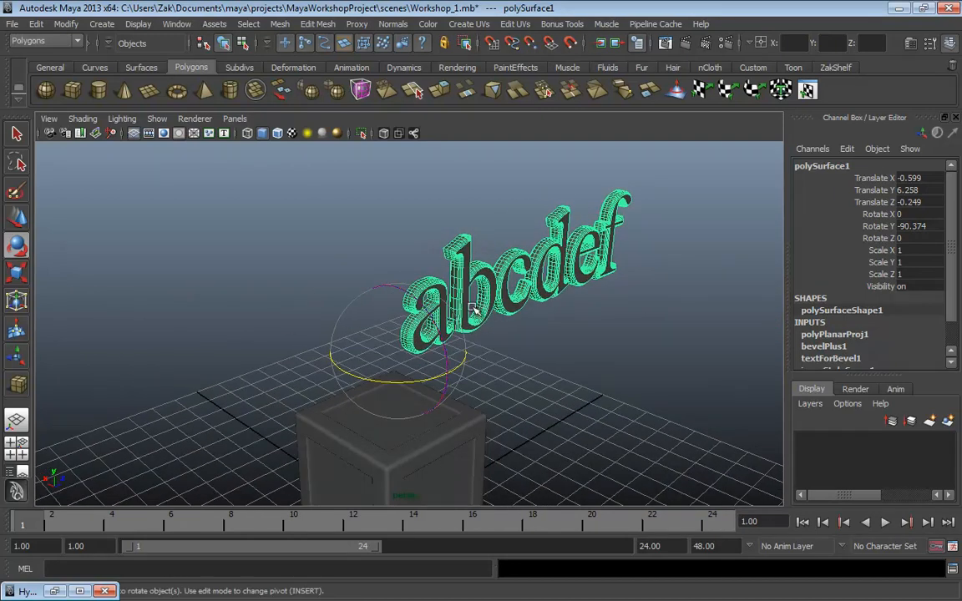
pyautogui.press('w')
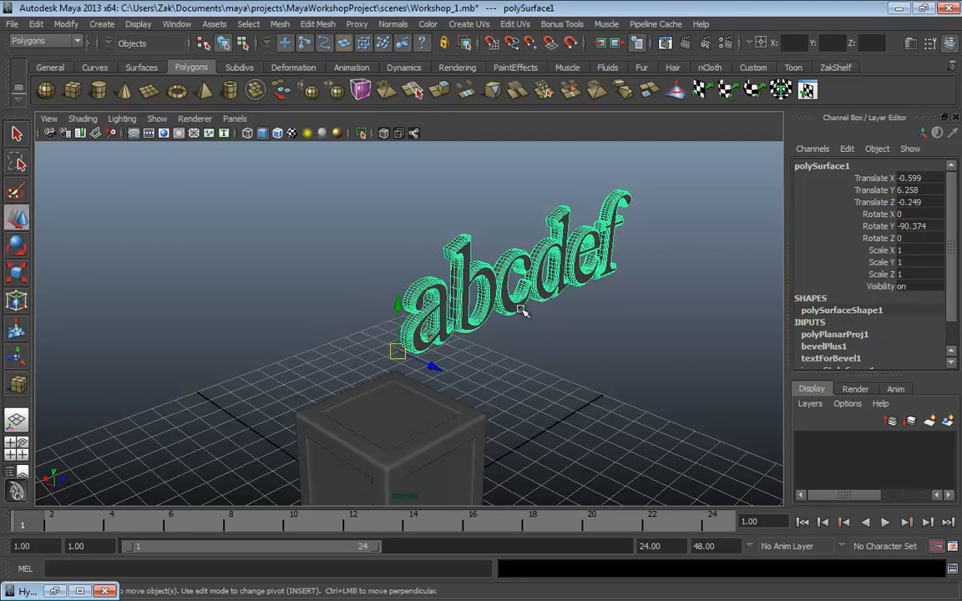
pyautogui.moveTo(520, 310); pyautogui.dragTo(475, 298)
pyautogui.press('e')
pyautogui.moveTo(370, 306); pyautogui.dragTo(436, 262)
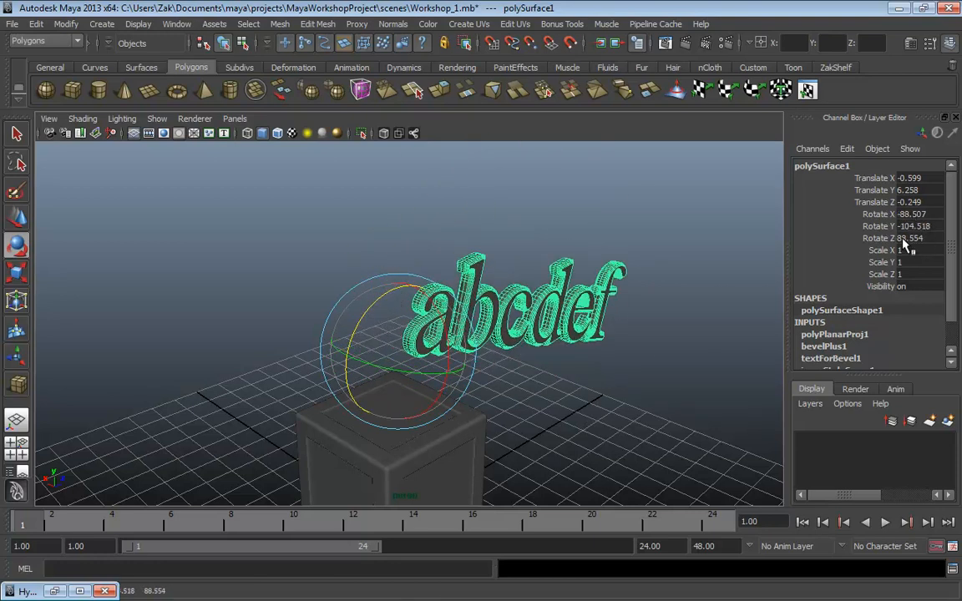
pyautogui.moveTo(368, 311); pyautogui.dragTo(401, 352)
pyautogui.hotkey('ctrl', 'z')
pyautogui.hotkey('ctrl', 'z')
pyautogui.hotkey('ctrl', 'z')
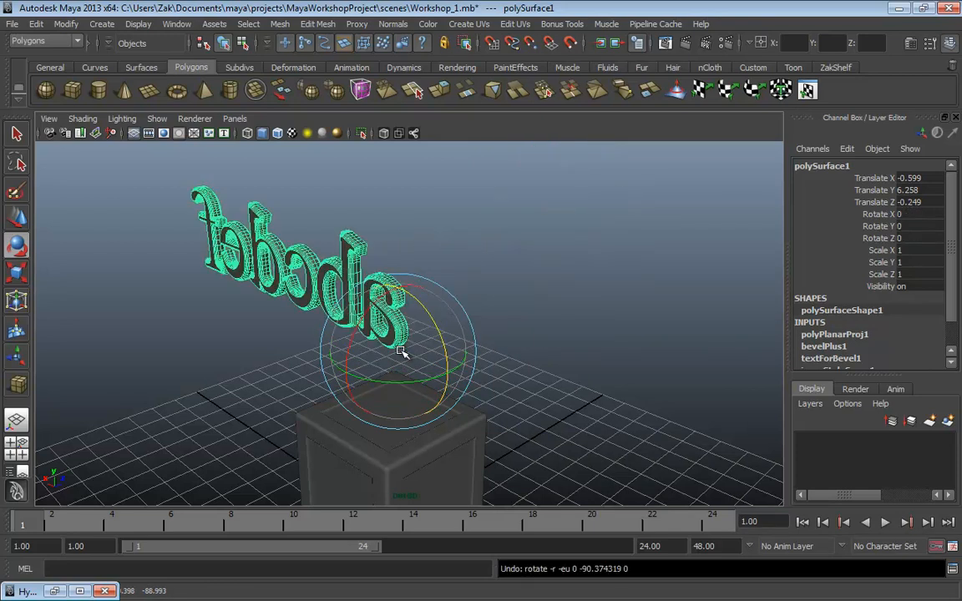
# - Try scaling the abcdef text by about 2.06 along Z and about 0.92 along X, undoing each change
pyautogui.keyDown('alt'); pyautogui.moveTo(563, 337); pyautogui.dragTo(375, 320); pyautogui.keyUp('alt')
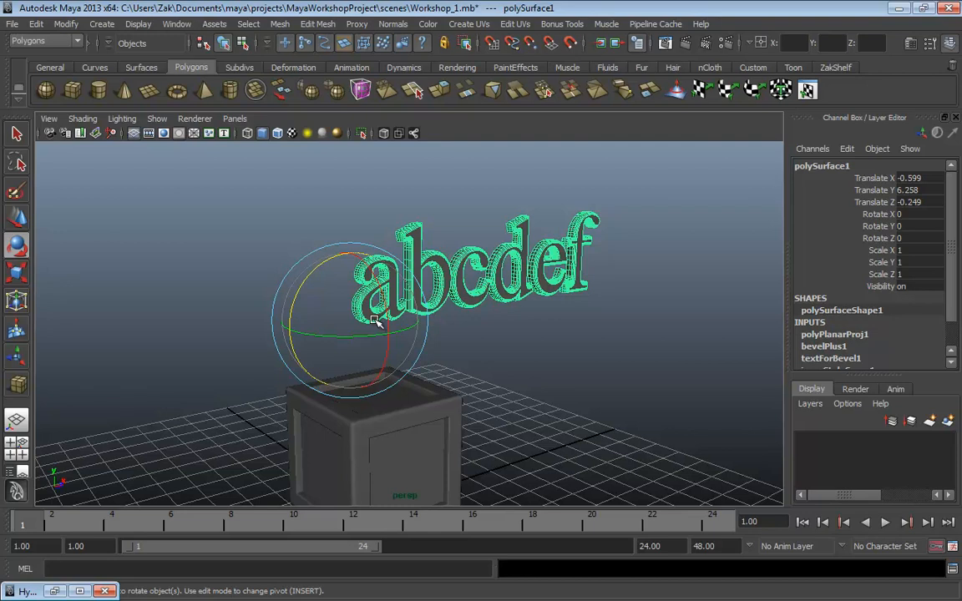
pyautogui.keyDown('alt'); pyautogui.moveTo(481, 288); pyautogui.dragTo(393, 380); pyautogui.keyUp('alt')
pyautogui.press('r')
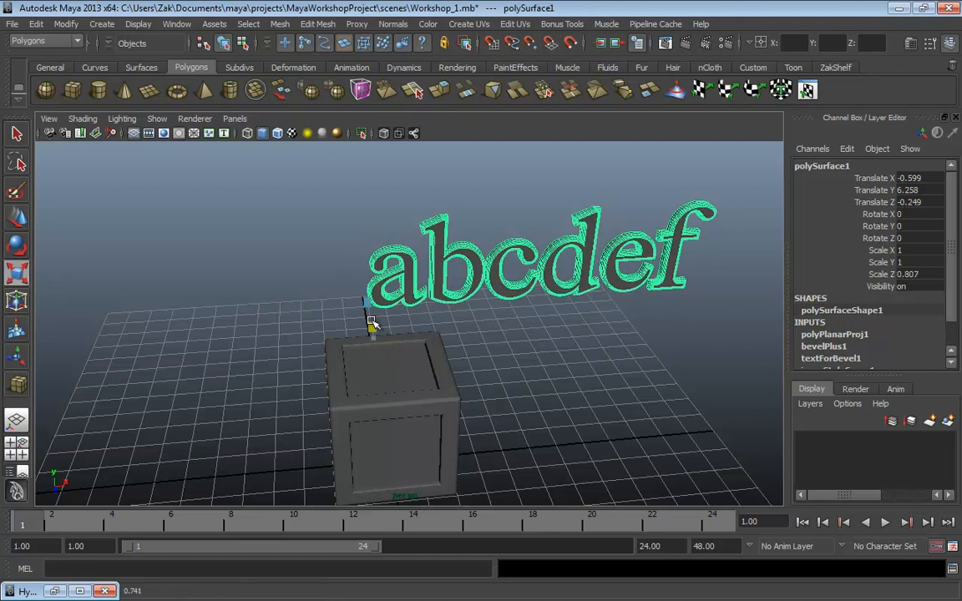
pyautogui.hotkey('ctrl', 'z')
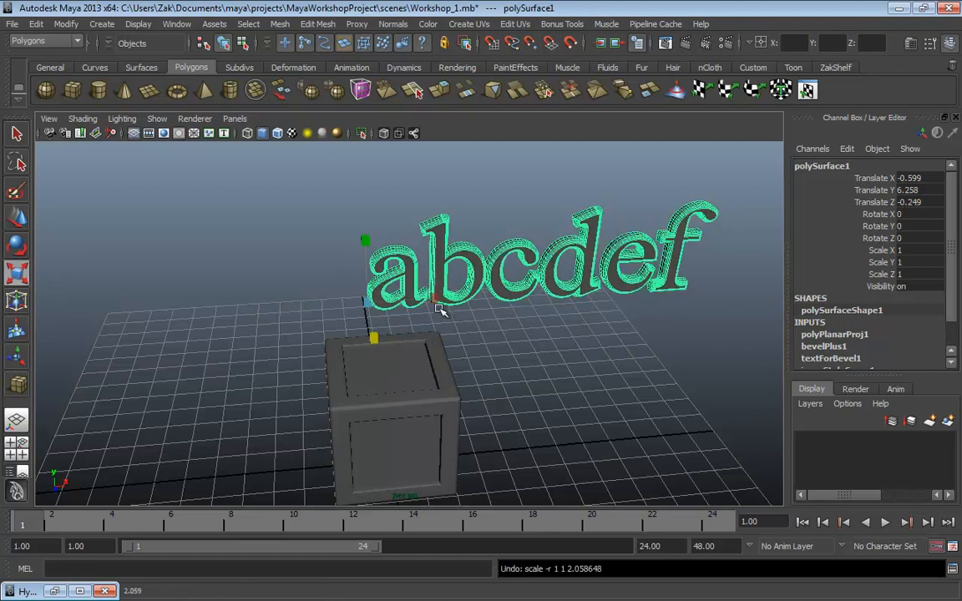
pyautogui.moveTo(432, 300); pyautogui.dragTo(428, 298)
pyautogui.hotkey('ctrl', 'z')
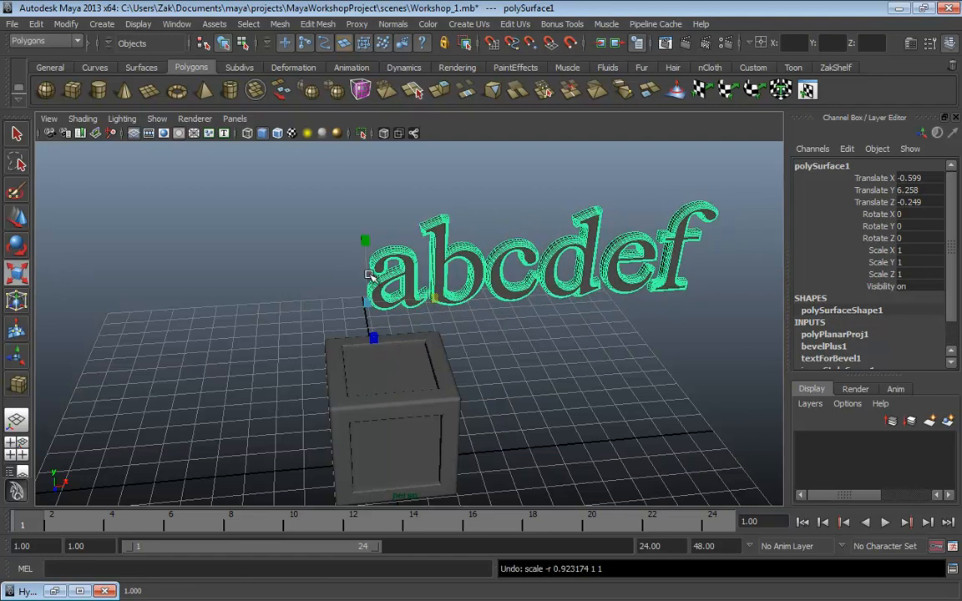
# - Try scaling the abcdef text along Y and uniformly by about 1.1, undoing each change
pyautogui.moveTo(366, 240); pyautogui.dragTo(367, 221)
pyautogui.hotkey('ctrl', 'z')
pyautogui.moveTo(391, 294); pyautogui.dragTo(403, 312)
pyautogui.hotkey('ctrl', 'z')
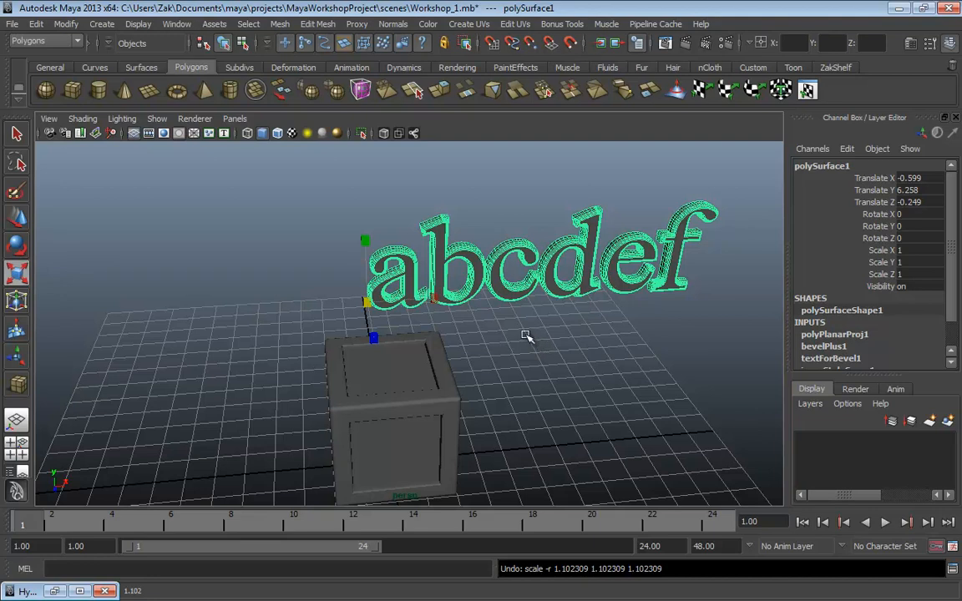
# - Try scaling the abcdef text uniformly by about 1.08 in a more frontal view and undo it
pyautogui.keyDown('alt'); pyautogui.moveTo(481, 308); pyautogui.dragTo(503, 316); pyautogui.keyUp('alt')
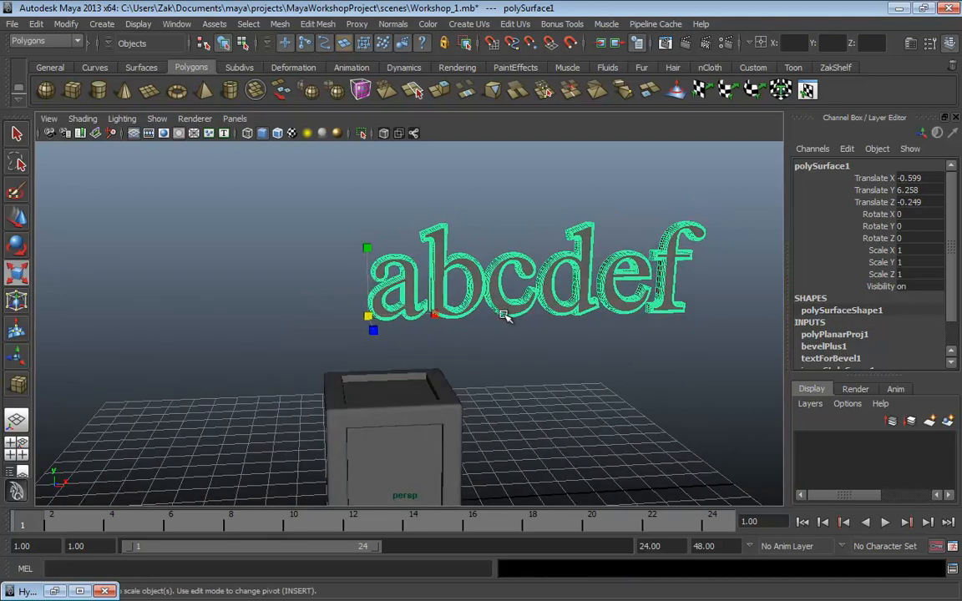
pyautogui.keyDown('alt'); pyautogui.moveTo(450, 278); pyautogui.dragTo(458, 256); pyautogui.keyUp('alt')
pyautogui.press('r')
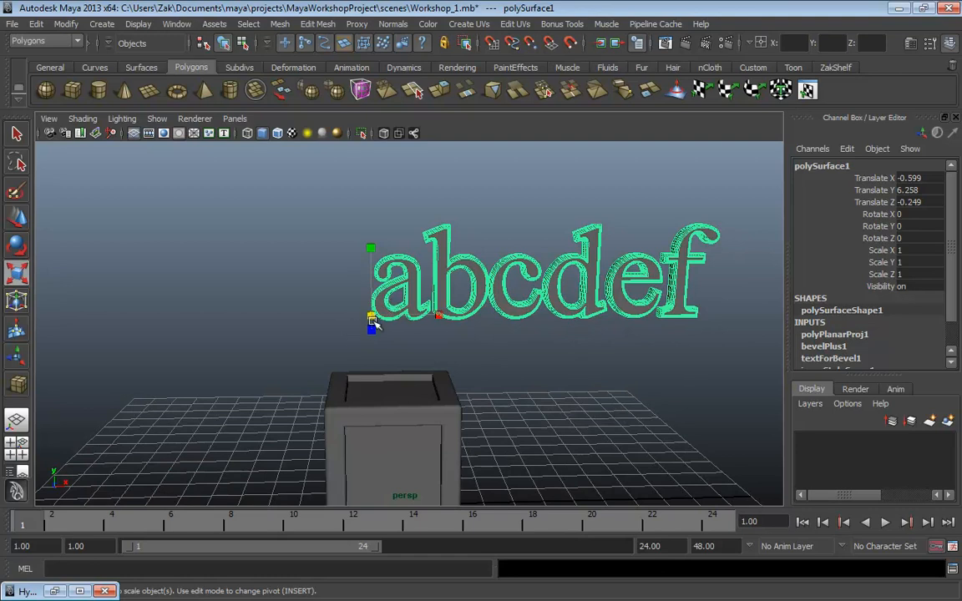
pyautogui.moveTo(372, 322); pyautogui.dragTo(397, 318)
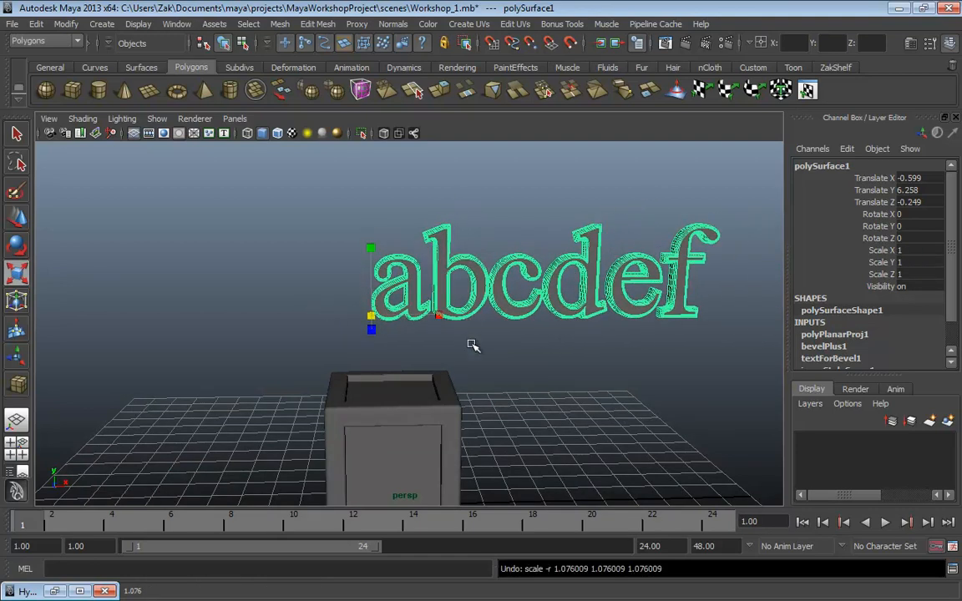
# - Move the abcdef text slightly along X to about -0.574
pyautogui.moveTo(472, 345)
pyautogui.keyDown('alt'); pyautogui.mouseDown()
pyautogui.moveTo(430, 338)
pyautogui.moveTo(427, 316)
pyautogui.moveTo(423, 327)
pyautogui.moveTo(462, 334)
pyautogui.mouseUp(); pyautogui.keyUp('alt')
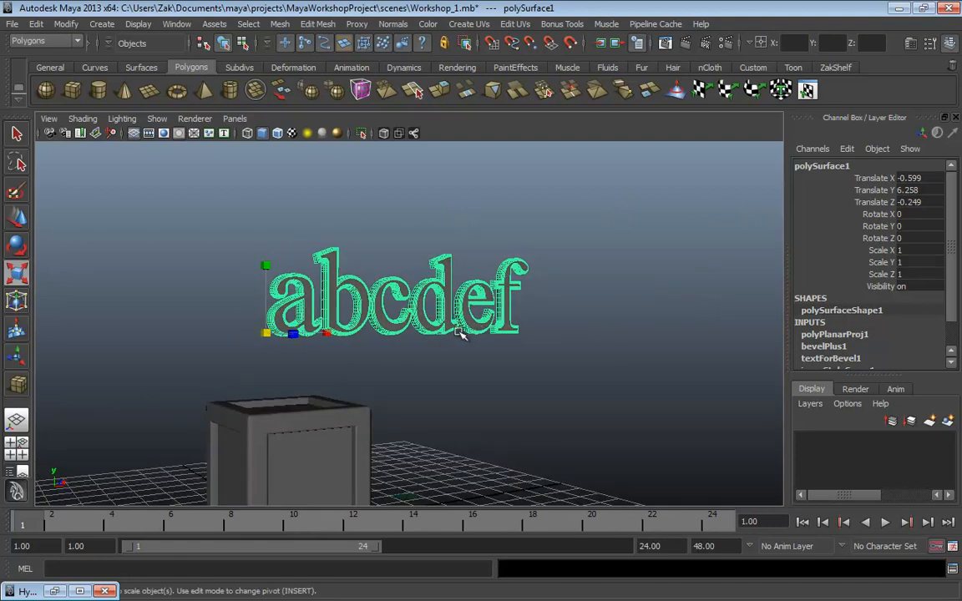
pyautogui.press('w')
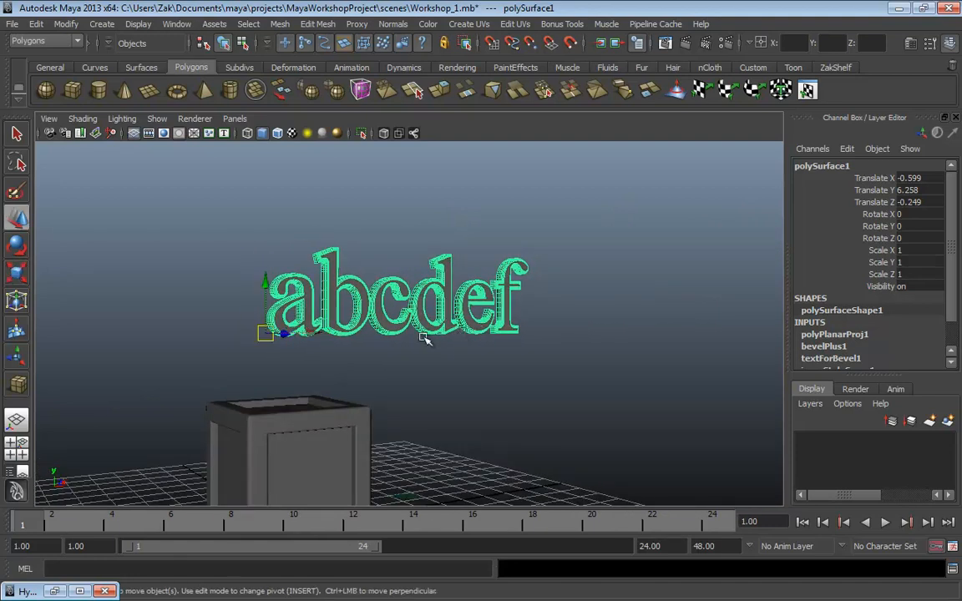
pyautogui.moveTo(311, 332)
pyautogui.mouseDown()
pyautogui.moveTo(334, 332)
pyautogui.moveTo(316, 332)
pyautogui.mouseUp()
# - Try rotating the abcdef text by 5 degrees about Z and undo the rotation
pyautogui.press('e')
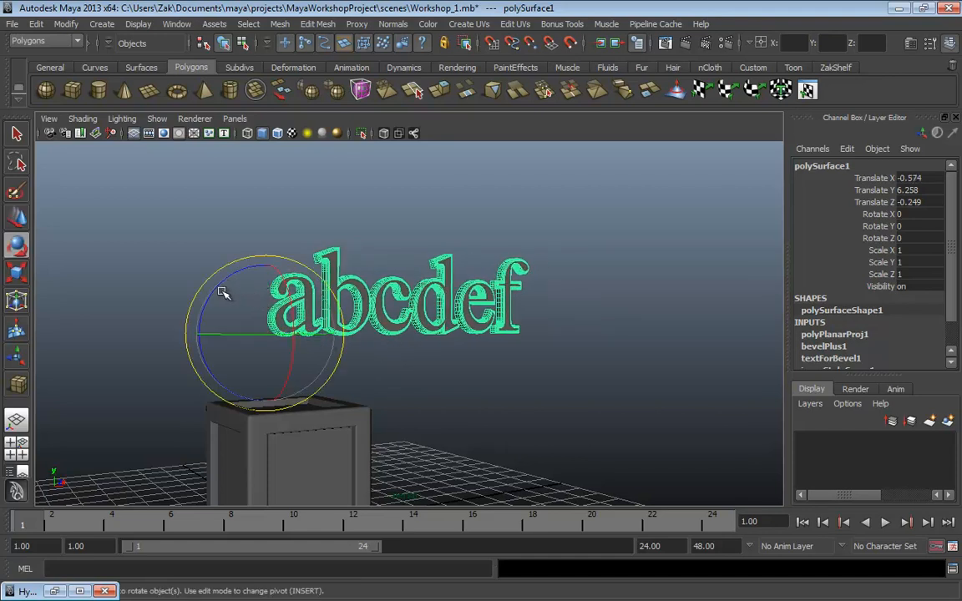
pyautogui.moveTo(196, 266); pyautogui.dragTo(196, 293)
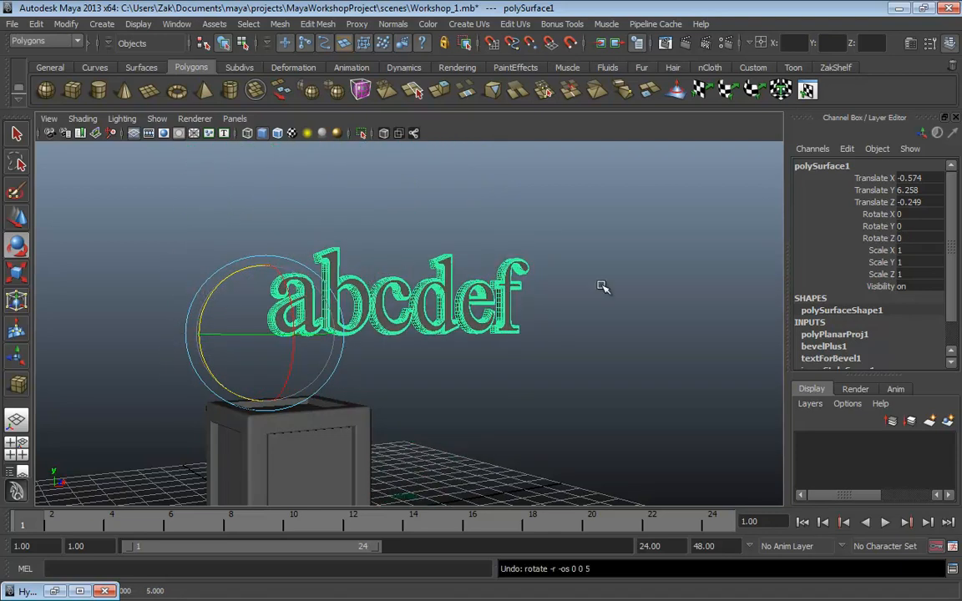
pyautogui.keyDown('alt'); pyautogui.moveTo(601, 286); pyautogui.dragTo(576, 299); pyautogui.keyUp('alt')
pyautogui.keyDown('alt'); pyautogui.moveTo(576, 298); pyautogui.dragTo(601, 306, button='middle'); pyautogui.keyUp('alt')
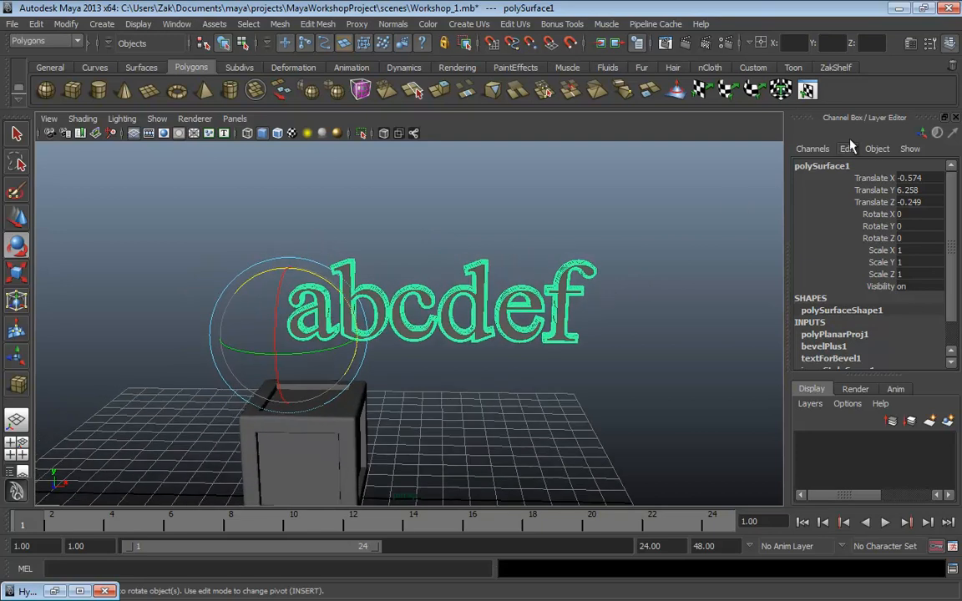
# - Show the Rotate tool settings, switch Discrete rotate on and off again, and close the settings
pyautogui.click(929, 48)
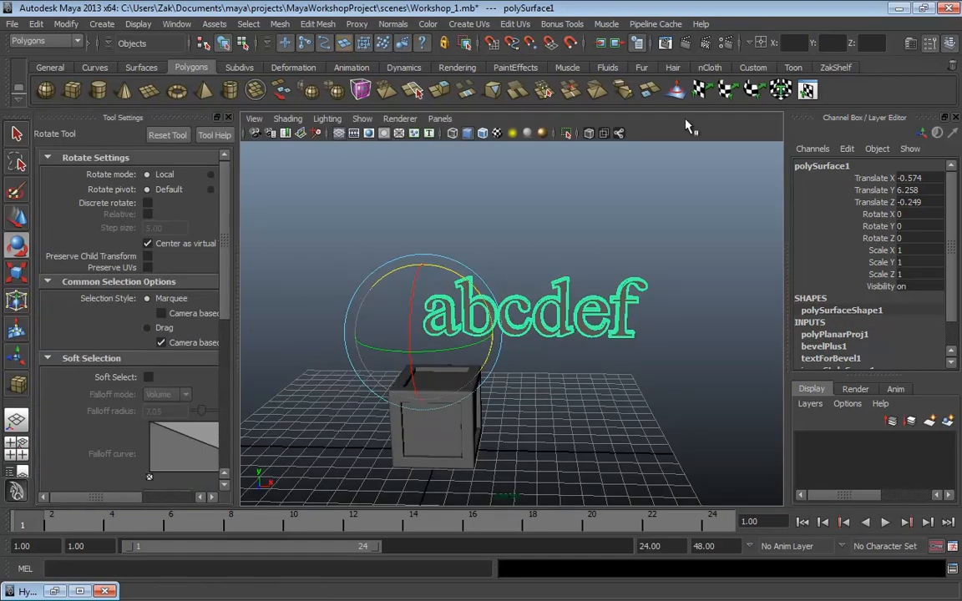
pyautogui.moveTo(237, 319); pyautogui.dragTo(335, 320)
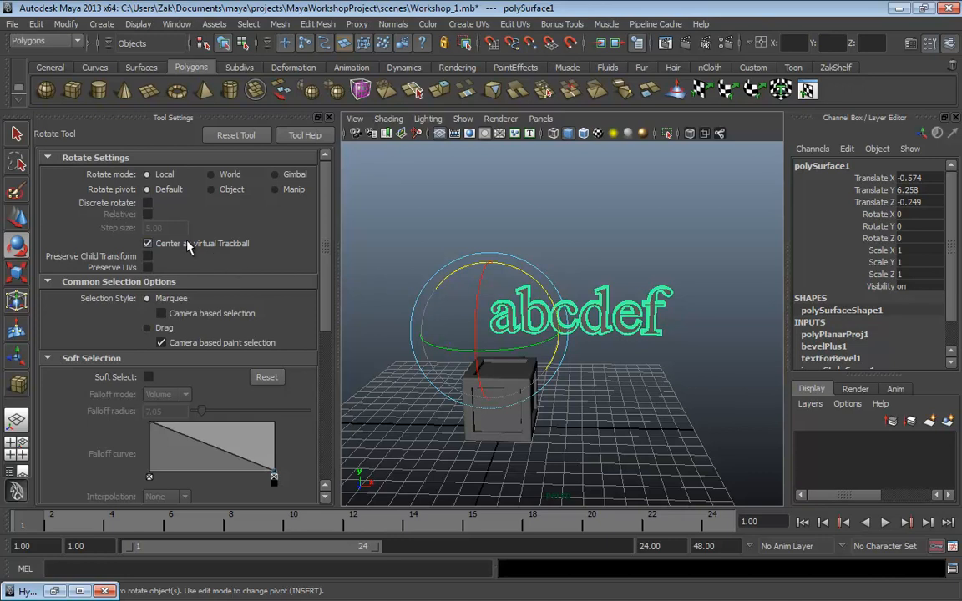
pyautogui.click(148, 204)
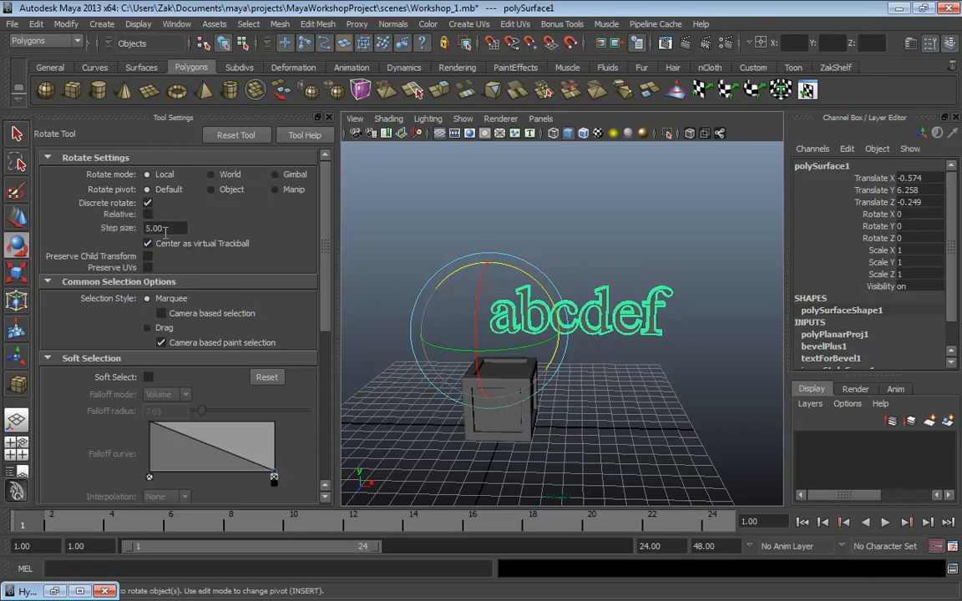
pyautogui.click(172, 227)
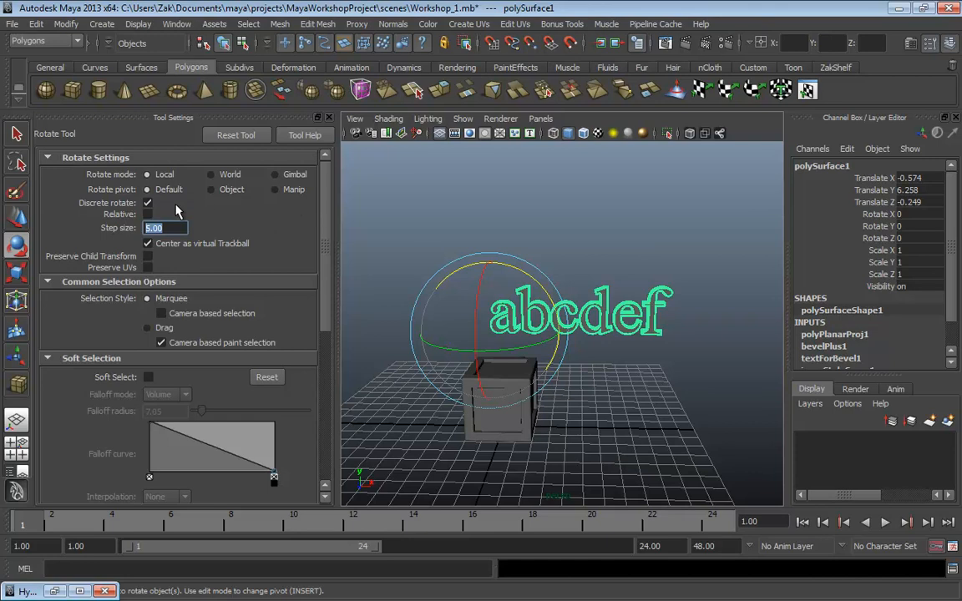
pyautogui.click(148, 204)
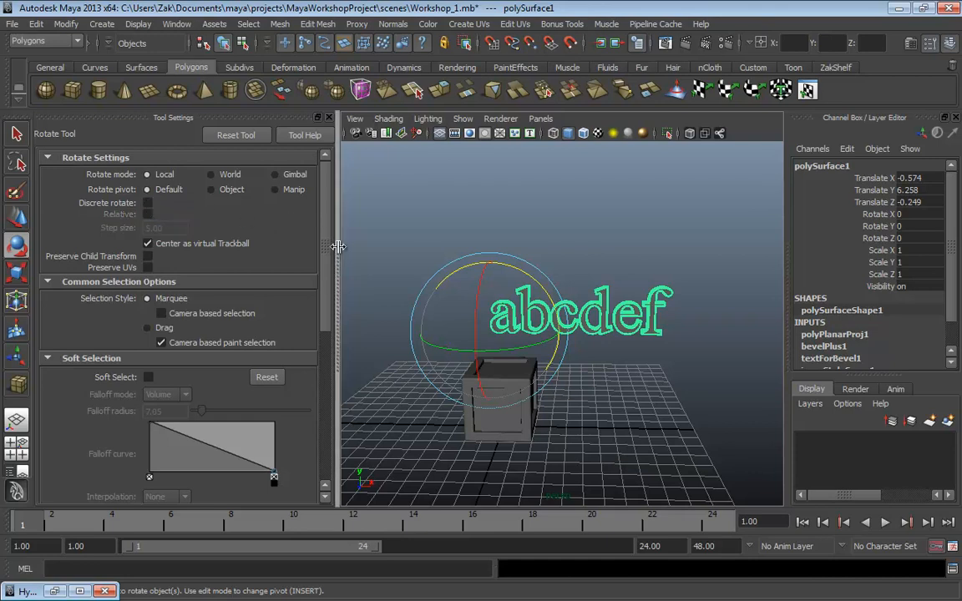
pyautogui.click(932, 45)
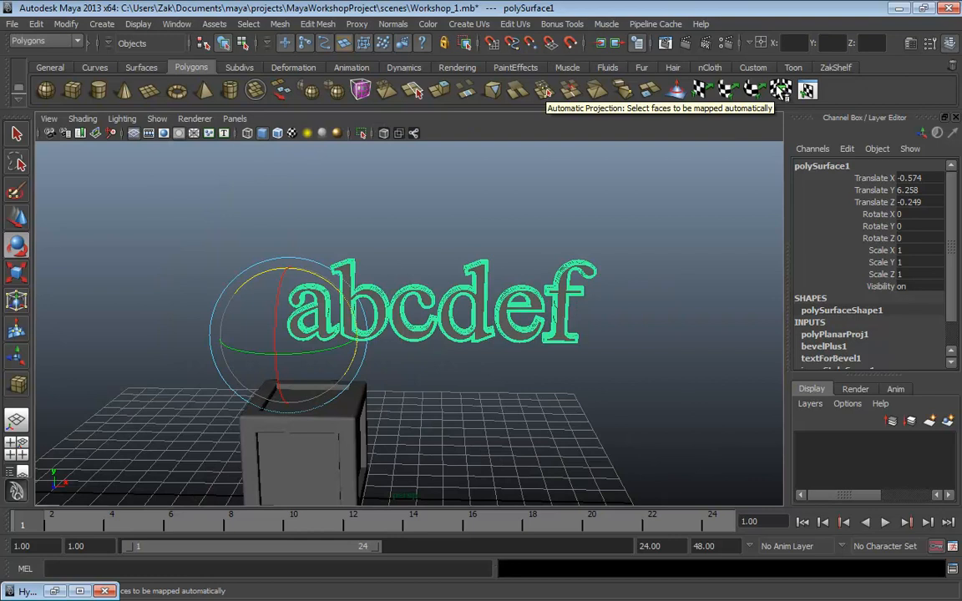
# - Separate the abcdef text mesh into individual letter objects
pyautogui.keyDown('alt'); pyautogui.moveTo(530, 277); pyautogui.dragTo(470, 275); pyautogui.keyUp('alt')
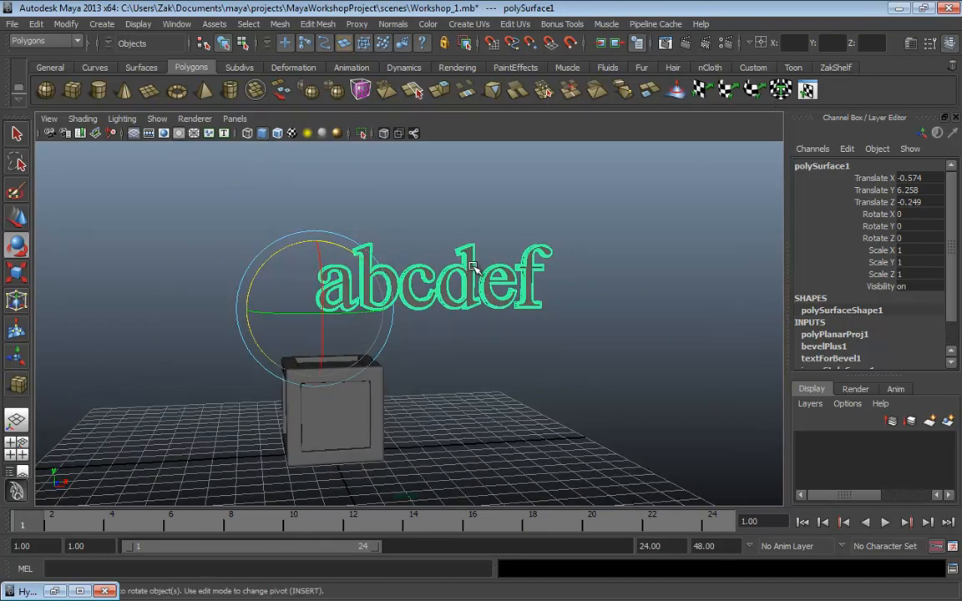
pyautogui.keyDown('alt'); pyautogui.moveTo(410, 275); pyautogui.dragTo(408, 298); pyautogui.keyUp('alt')
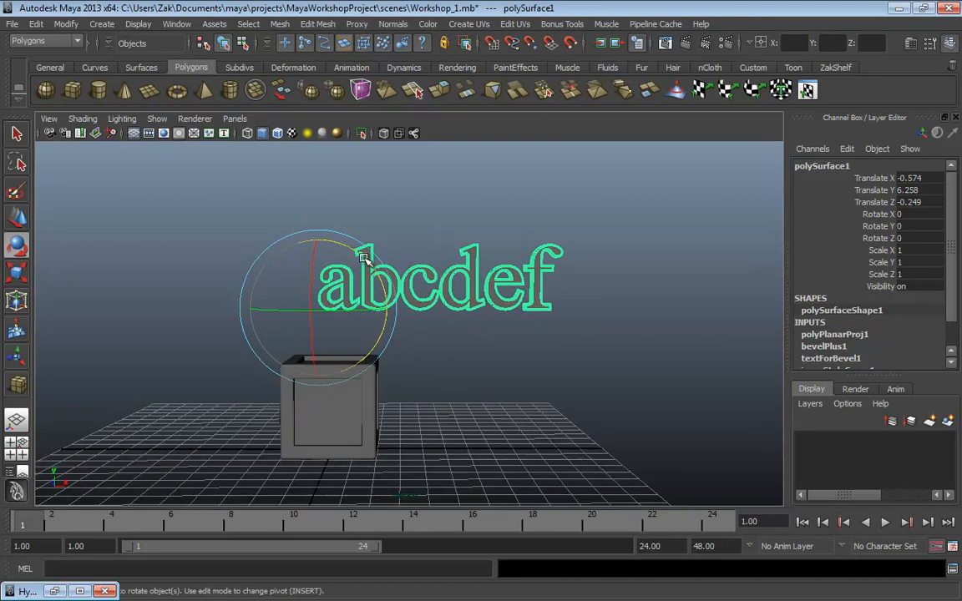
pyautogui.click(466, 217)
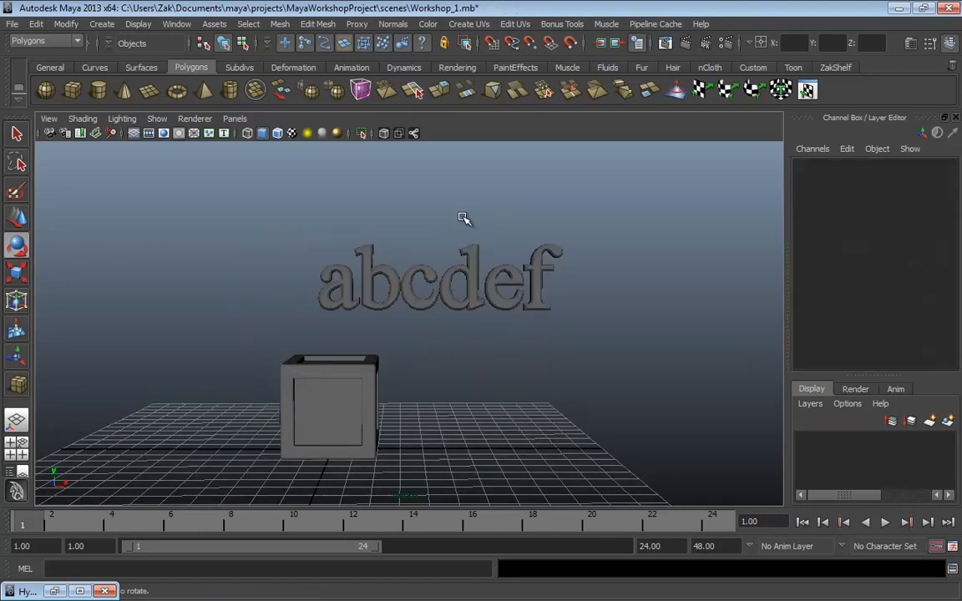
pyautogui.moveTo(286, 222); pyautogui.dragTo(647, 328)
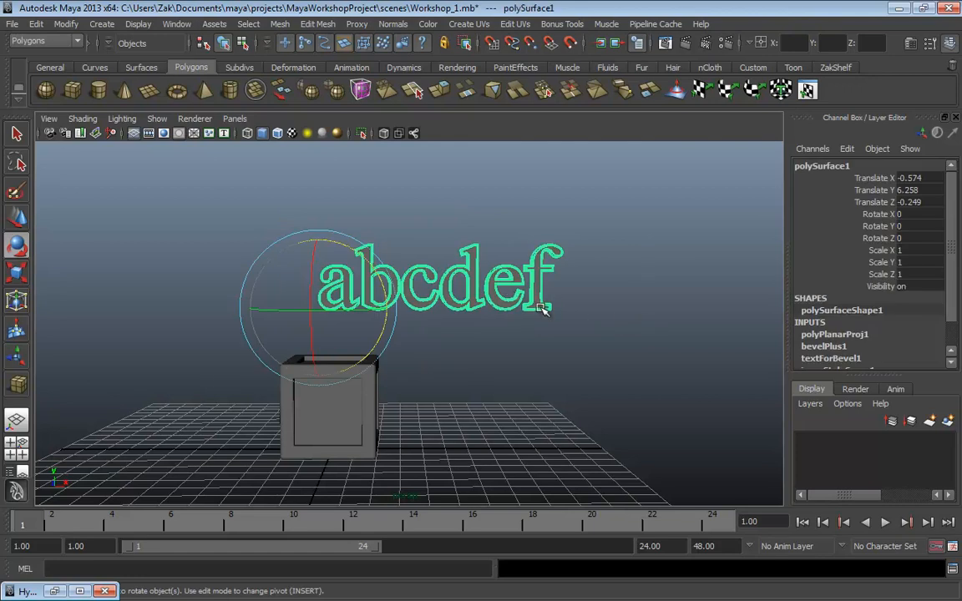
pyautogui.keyDown('alt'); pyautogui.moveTo(574, 287); pyautogui.dragTo(601, 298); pyautogui.keyUp('alt')
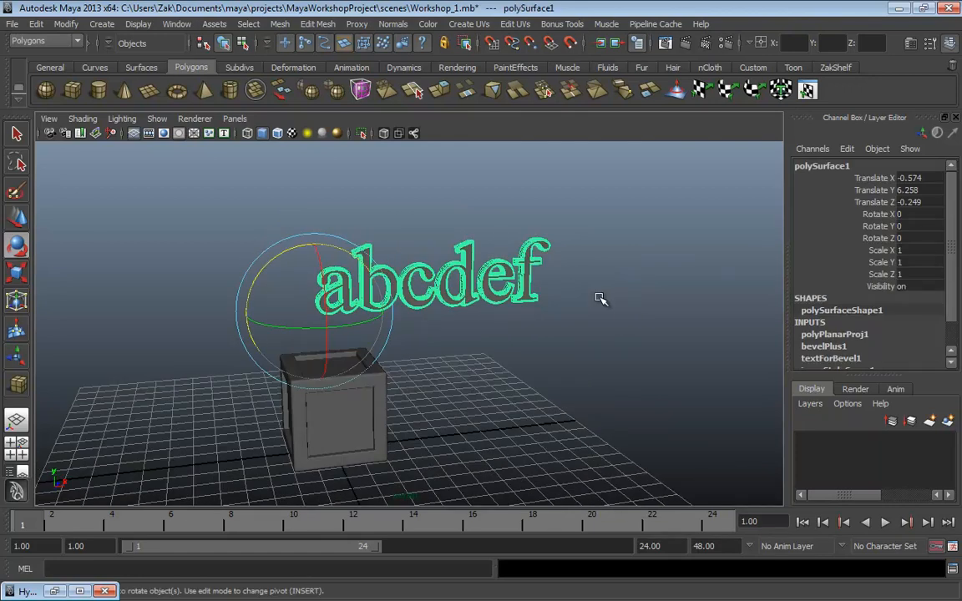
pyautogui.click(597, 317)
pyautogui.click(413, 265)
pyautogui.keyDown('shift'); pyautogui.rightClick(455, 242); pyautogui.keyUp('shift')
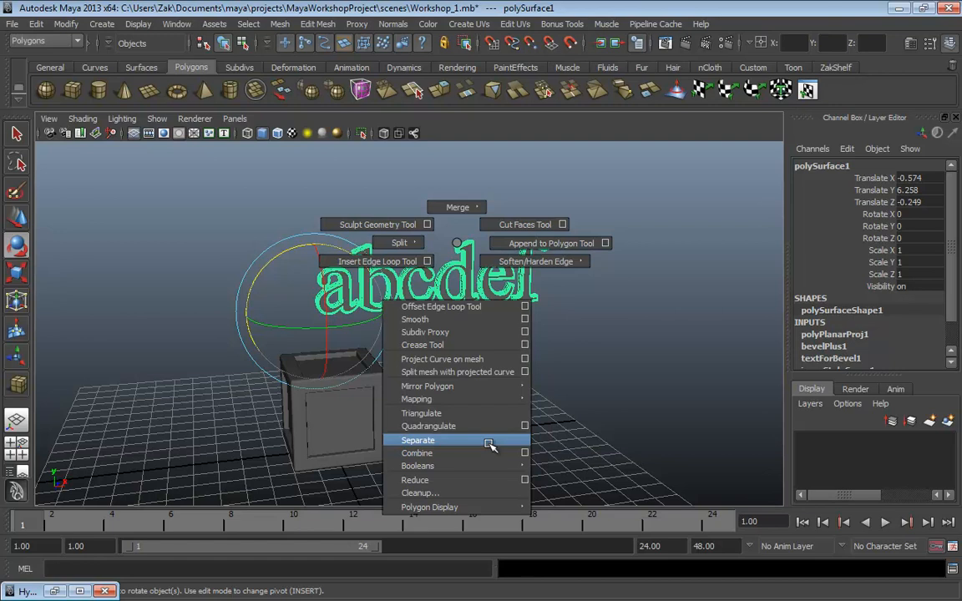
pyautogui.click(487, 442)
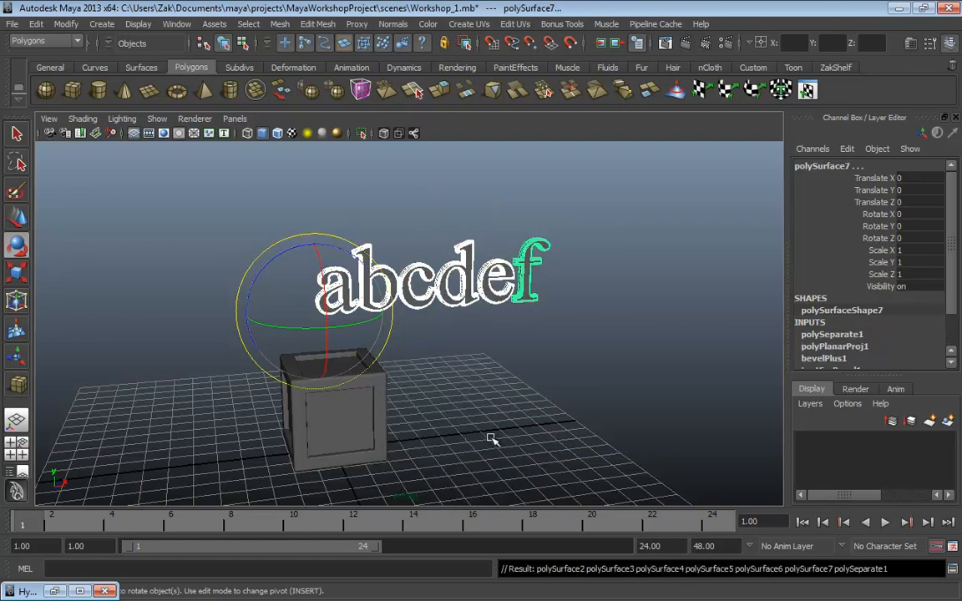
# - Select each letter from a to f in turn to check that they are individual objects
pyautogui.click(532, 338)
pyautogui.keyDown('alt'); pyautogui.moveTo(532, 338); pyautogui.dragTo(467, 326); pyautogui.keyUp('alt')
pyautogui.click(334, 284)
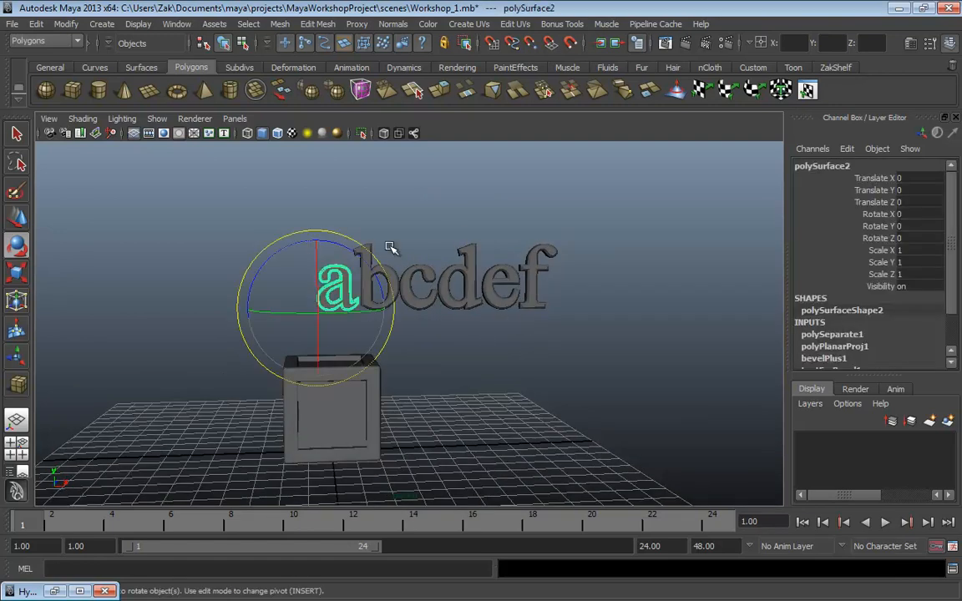
pyautogui.press('q')
pyautogui.click(380, 280)
pyautogui.click(422, 285)
pyautogui.click(461, 280)
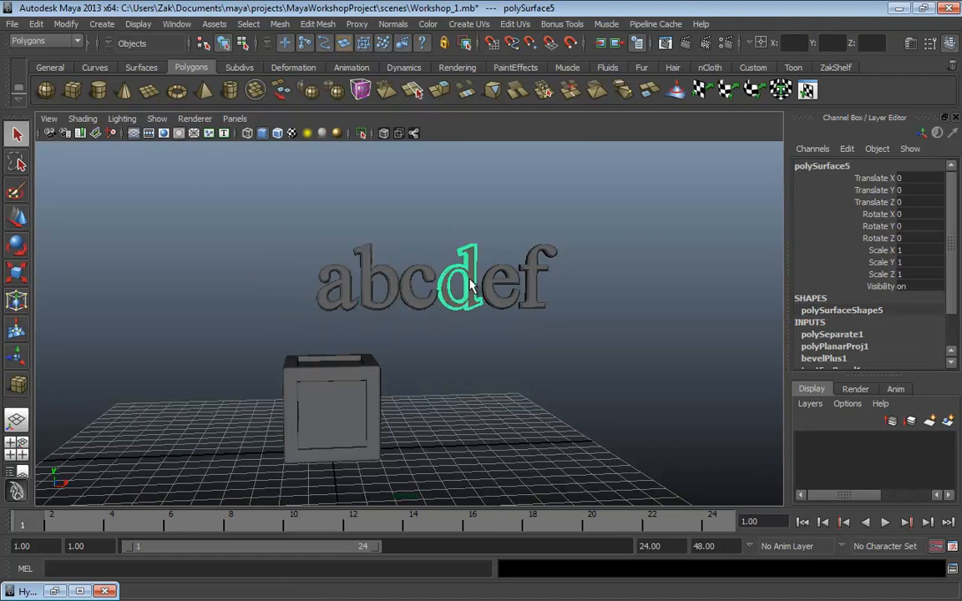
pyautogui.click(511, 282)
pyautogui.click(536, 271)
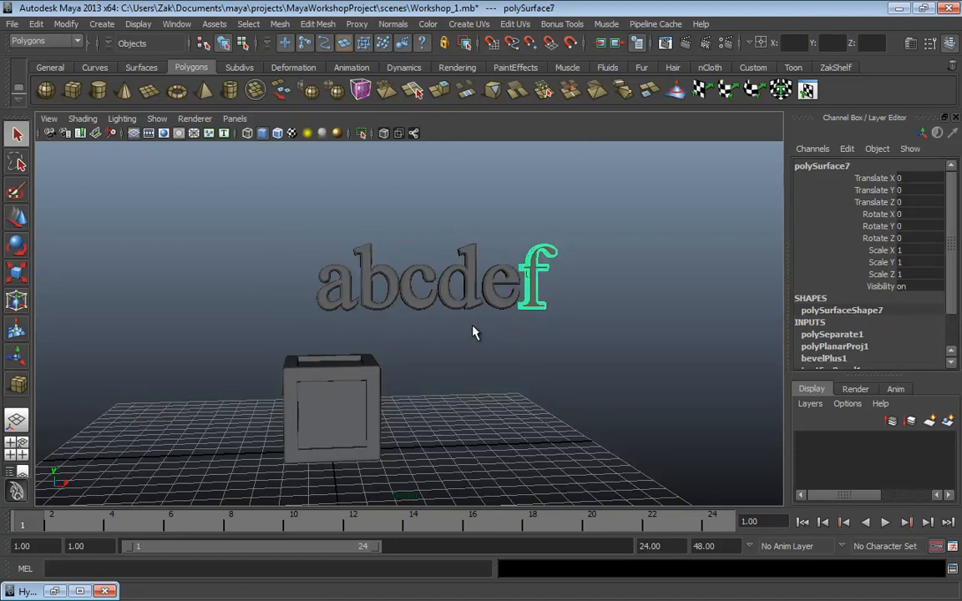
# - Try to separate the letter f once more, undo, and clear the selection
pyautogui.keyDown('shift'); pyautogui.moveTo(471, 330); pyautogui.dragTo(461, 522, button='right'); pyautogui.keyUp('shift')
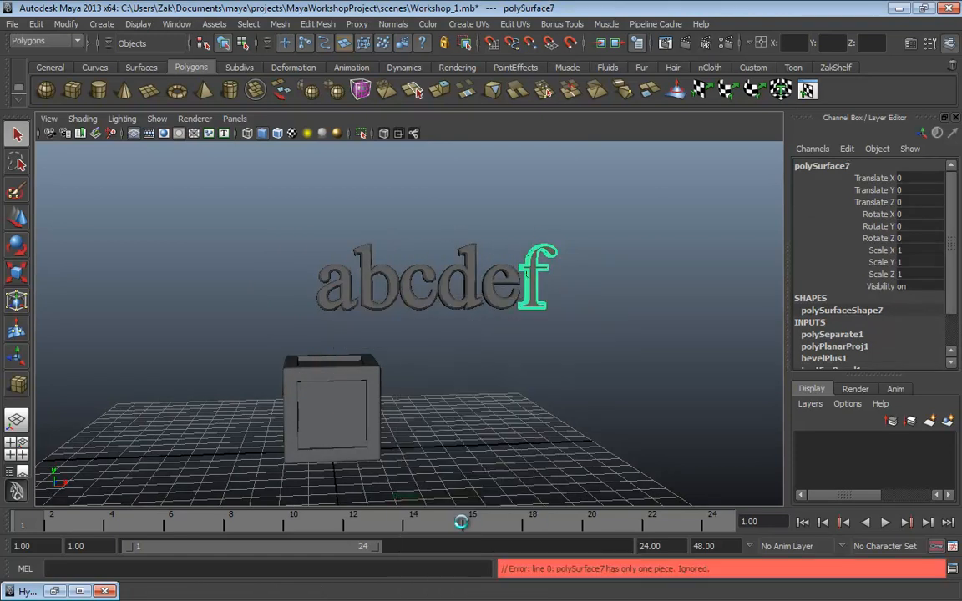
pyautogui.hotkey('ctrl', 'z')
pyautogui.click(474, 340)
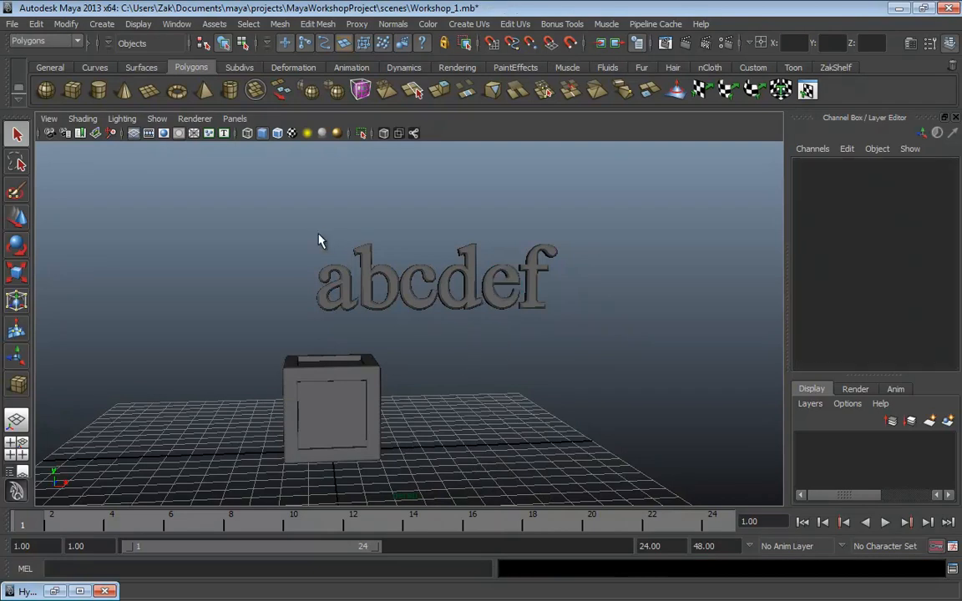
# - Go through the letters a to f again, selecting them one at a time
pyautogui.click(340, 279)
pyautogui.click(383, 299)
pyautogui.click(422, 284)
pyautogui.click(469, 288)
pyautogui.click(508, 255)
pyautogui.click(541, 276)
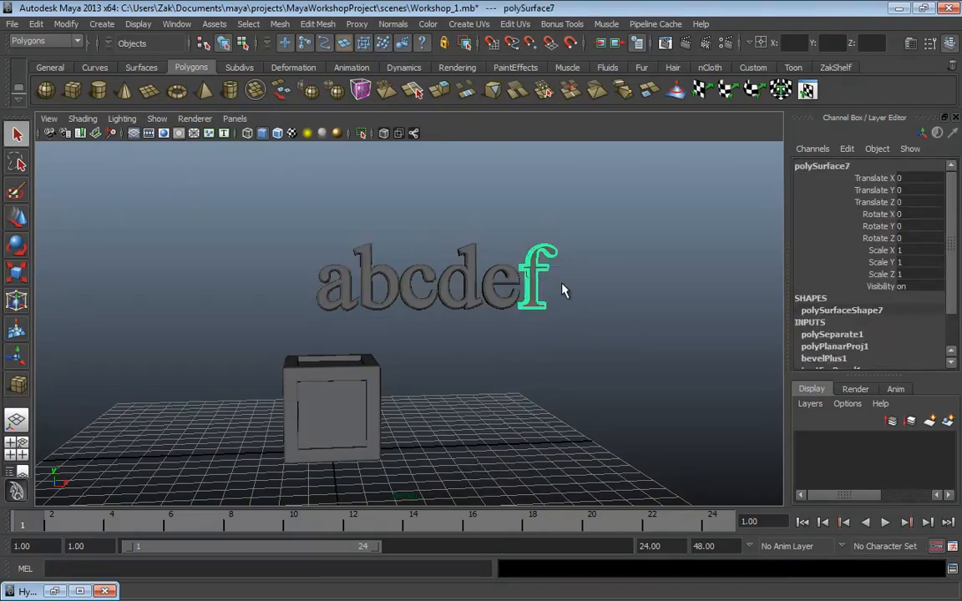
# - Examine the pivot position of each separated letter with the Move tool, selecting a to f one by one
pyautogui.press('w')
pyautogui.keyDown('alt'); pyautogui.moveTo(553, 316); pyautogui.dragTo(512, 319); pyautogui.keyUp('alt')
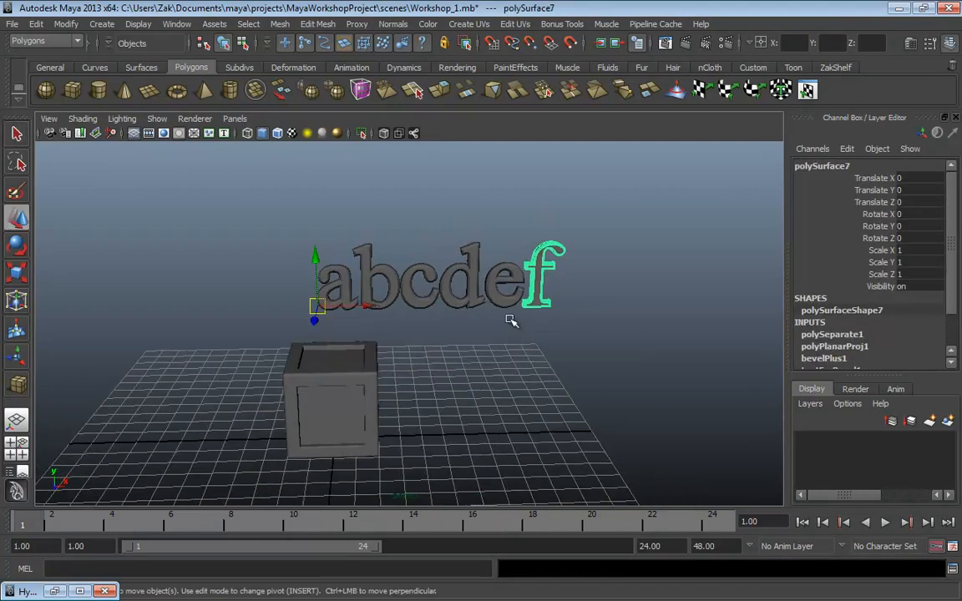
pyautogui.click(343, 280)
pyautogui.click(386, 287)
pyautogui.click(422, 283)
pyautogui.click(489, 250)
pyautogui.click(511, 266)
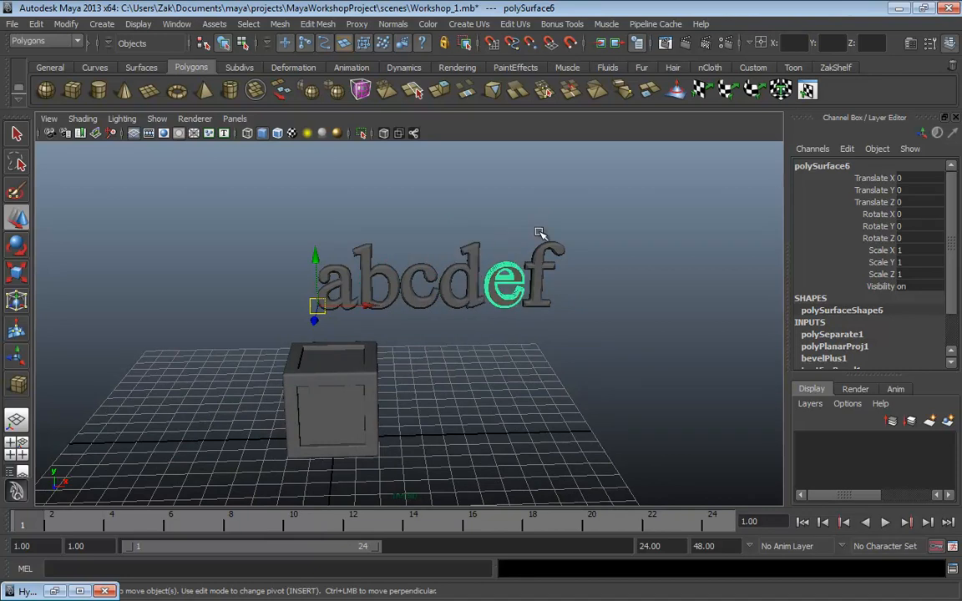
pyautogui.click(541, 254)
pyautogui.click(340, 276)
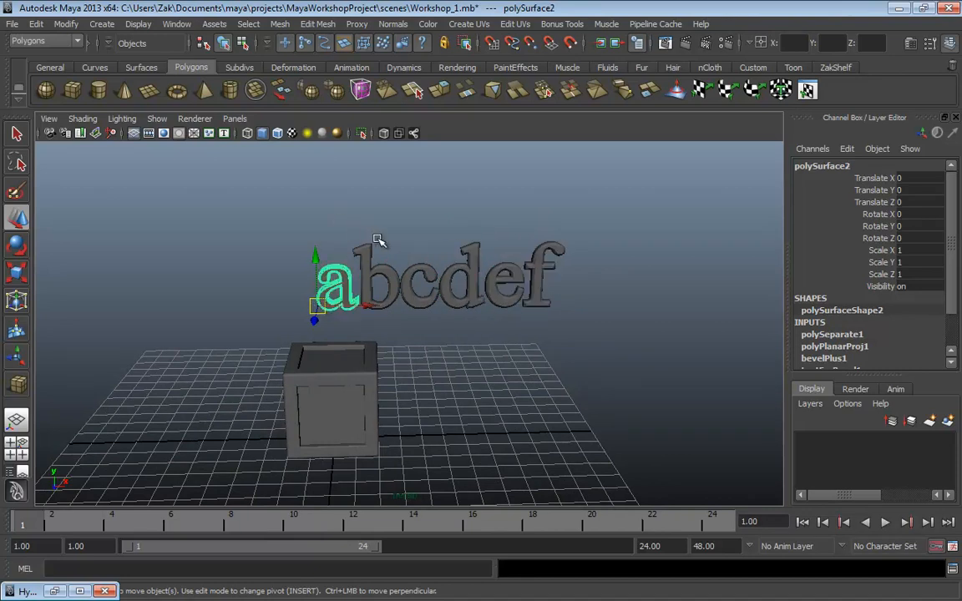
pyautogui.click(386, 280)
pyautogui.click(420, 284)
pyautogui.click(461, 275)
pyautogui.click(499, 277)
pyautogui.click(538, 284)
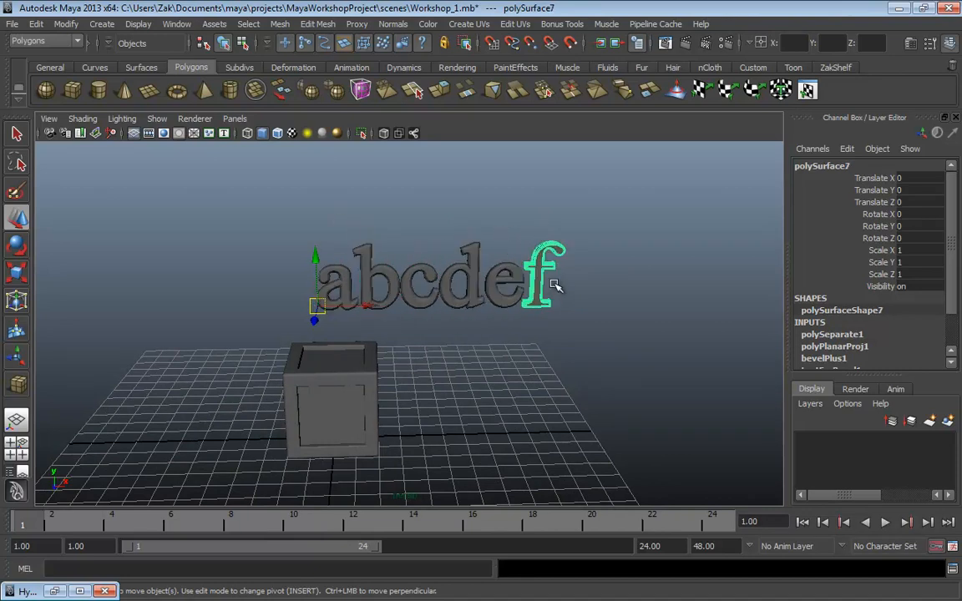
# - Select all six letters and center their pivots
pyautogui.click(334, 252)
pyautogui.moveTo(308, 224); pyautogui.dragTo(589, 291)
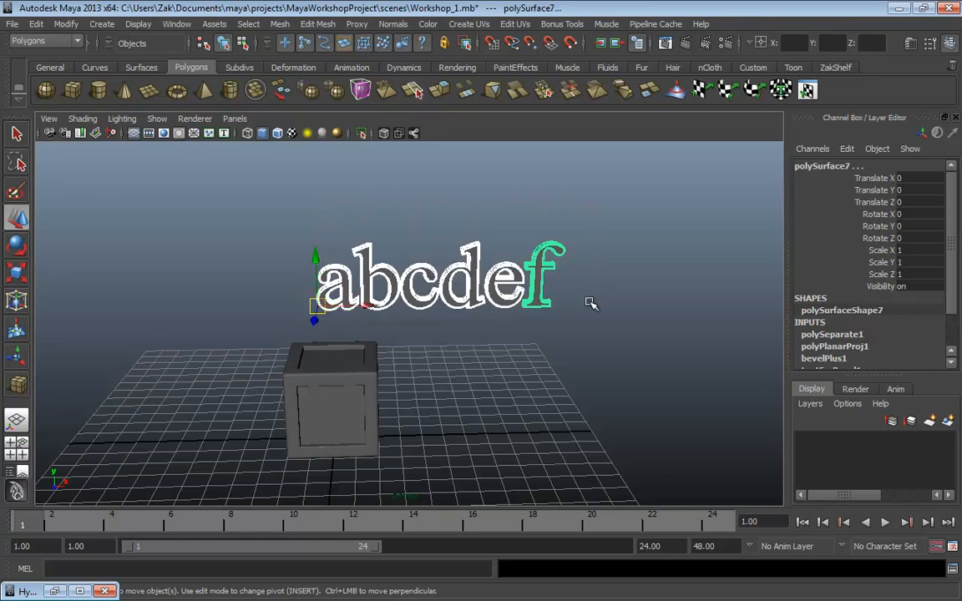
pyautogui.click(66, 24)
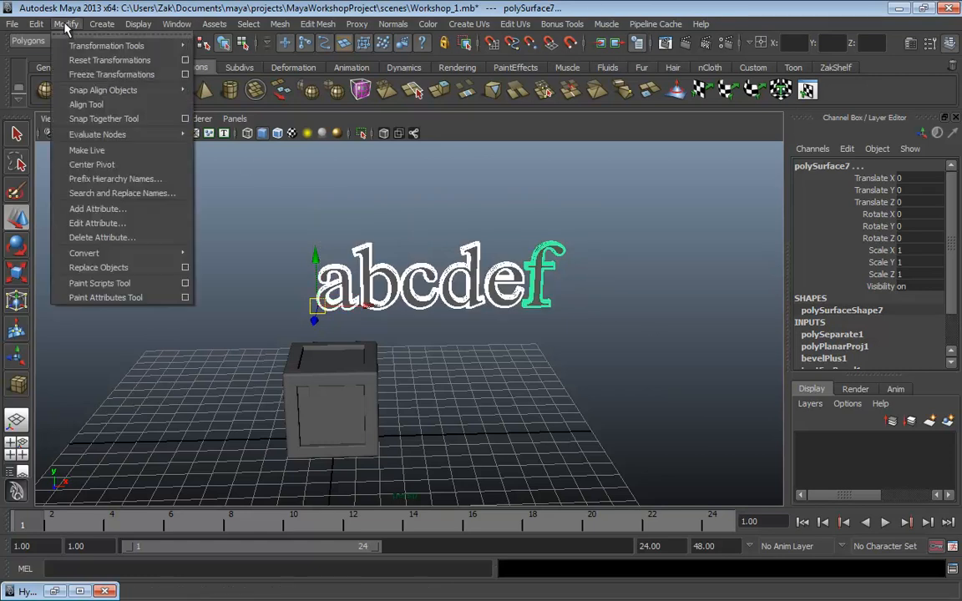
pyautogui.click(116, 165)
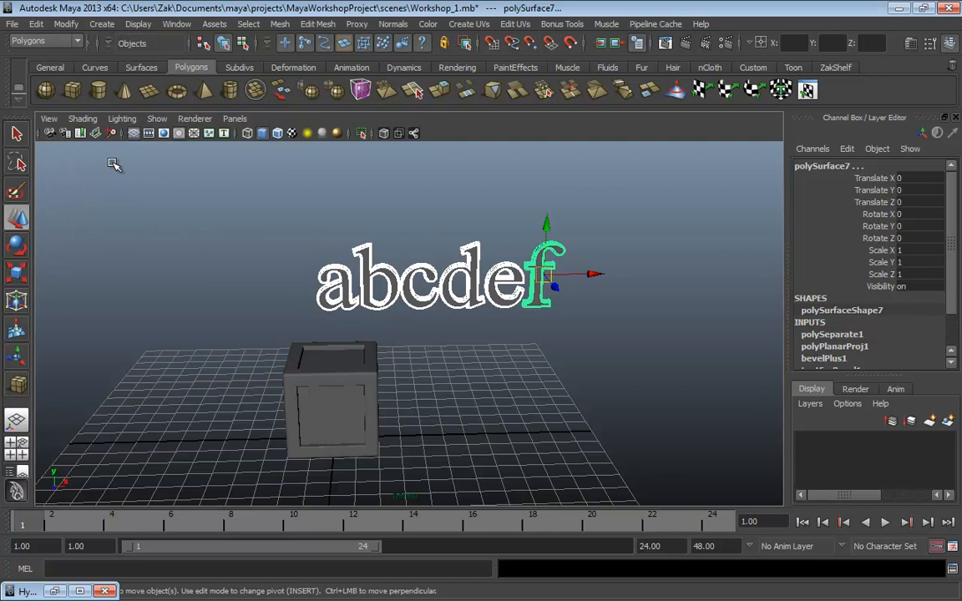
# - Check the centered pivot of each letter from a to f, then view the scene from a higher angle
pyautogui.click(327, 268)
pyautogui.click(334, 280)
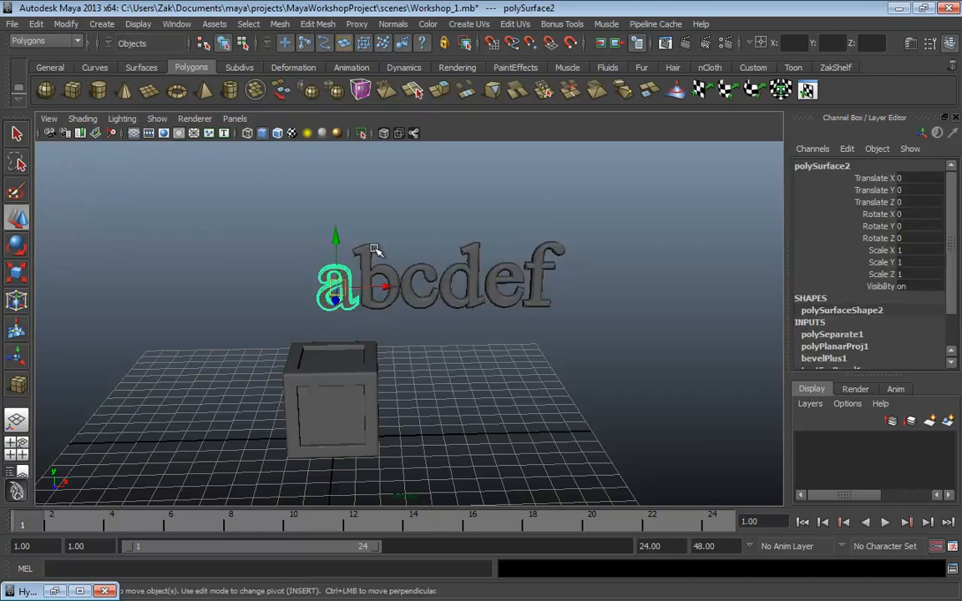
pyautogui.click(372, 262)
pyautogui.click(419, 265)
pyautogui.click(463, 263)
pyautogui.click(502, 269)
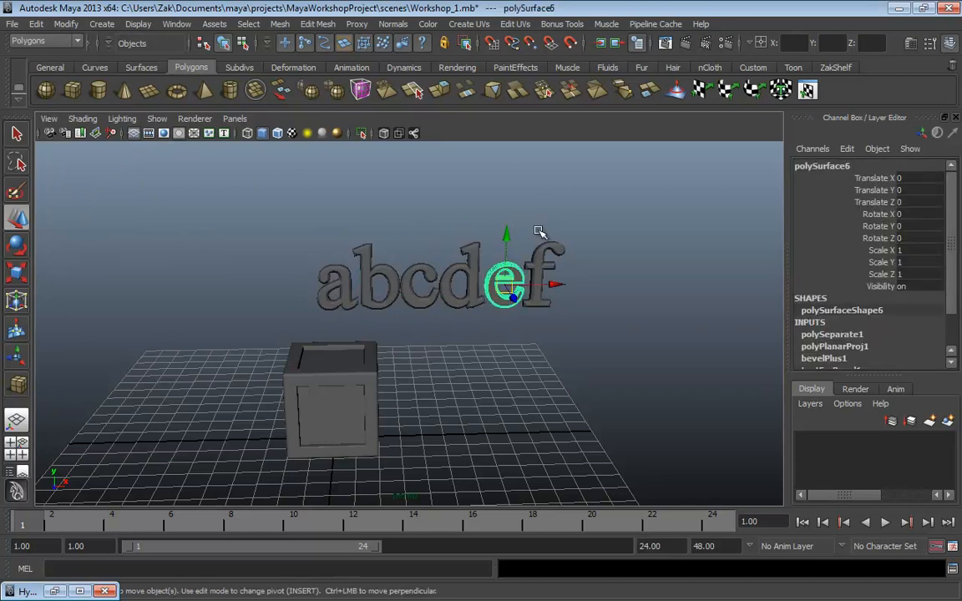
pyautogui.click(547, 269)
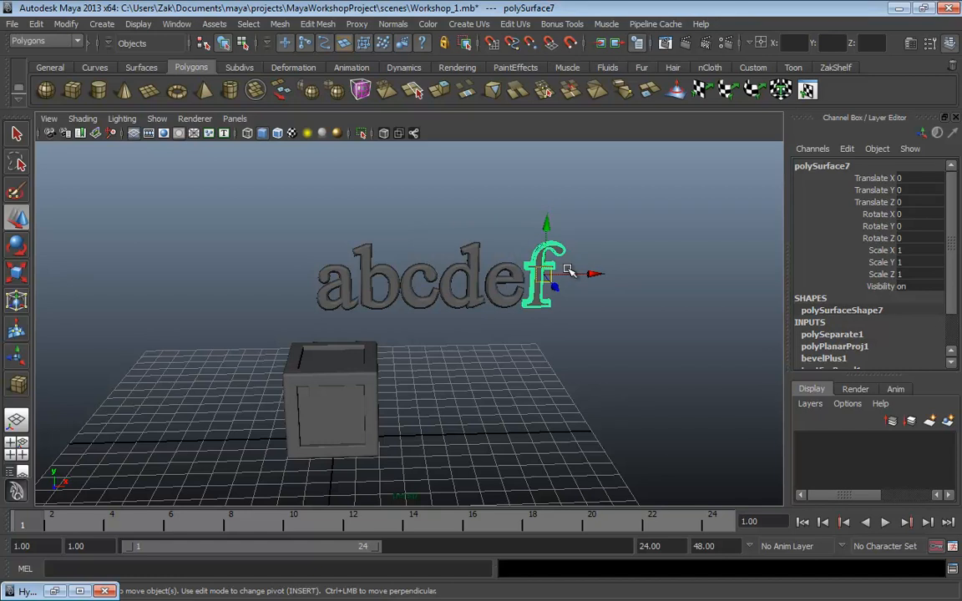
pyautogui.keyDown('alt'); pyautogui.moveTo(449, 350); pyautogui.dragTo(597, 329); pyautogui.keyUp('alt')
pyautogui.keyDown('alt'); pyautogui.moveTo(357, 378); pyautogui.dragTo(417, 334); pyautogui.keyUp('alt')
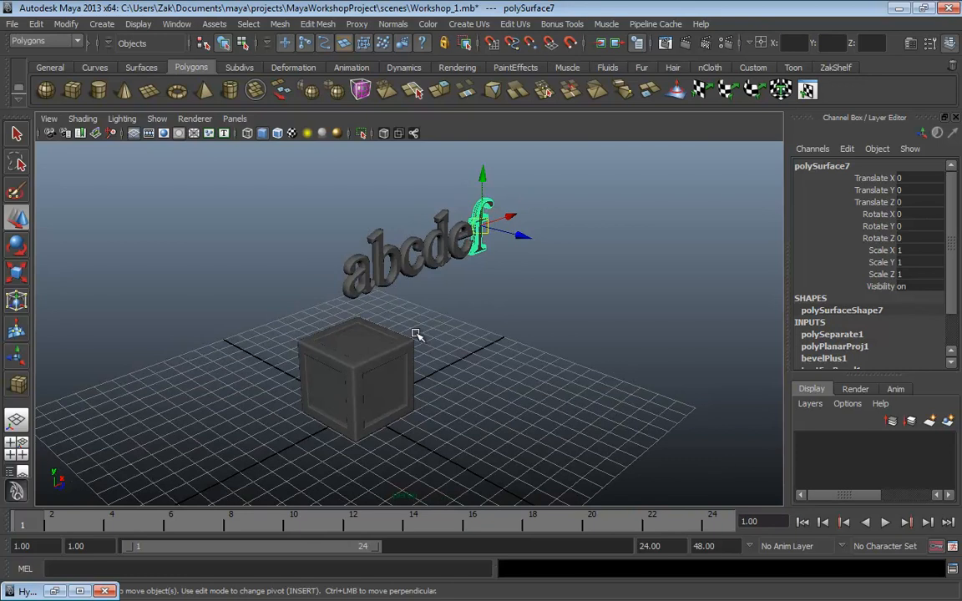
# - In the front view, move the letter a to the center of the crate, about Translate X -0.271 and Y -5.156
pyautogui.press('space')
pyautogui.press('space')
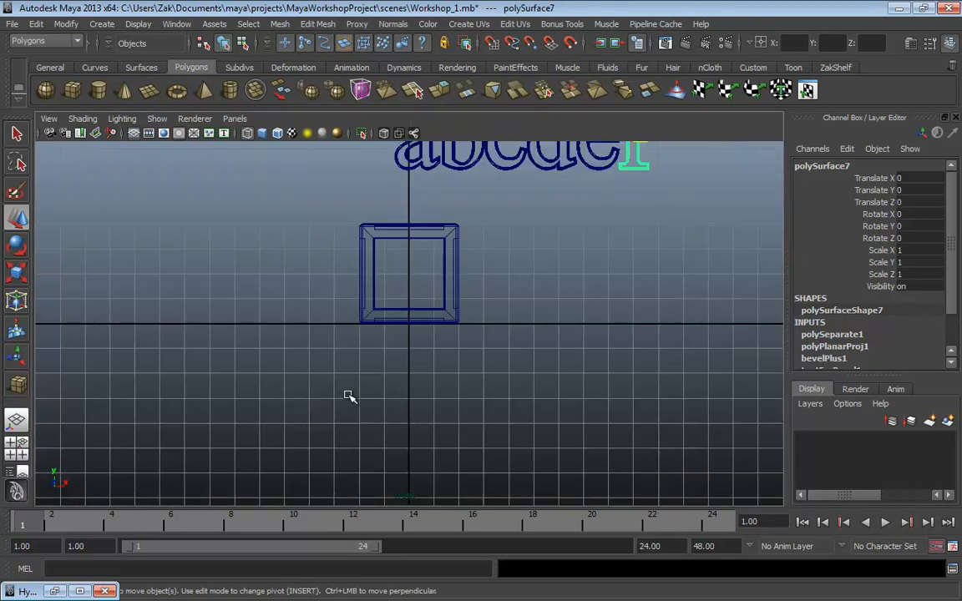
pyautogui.click(420, 231)
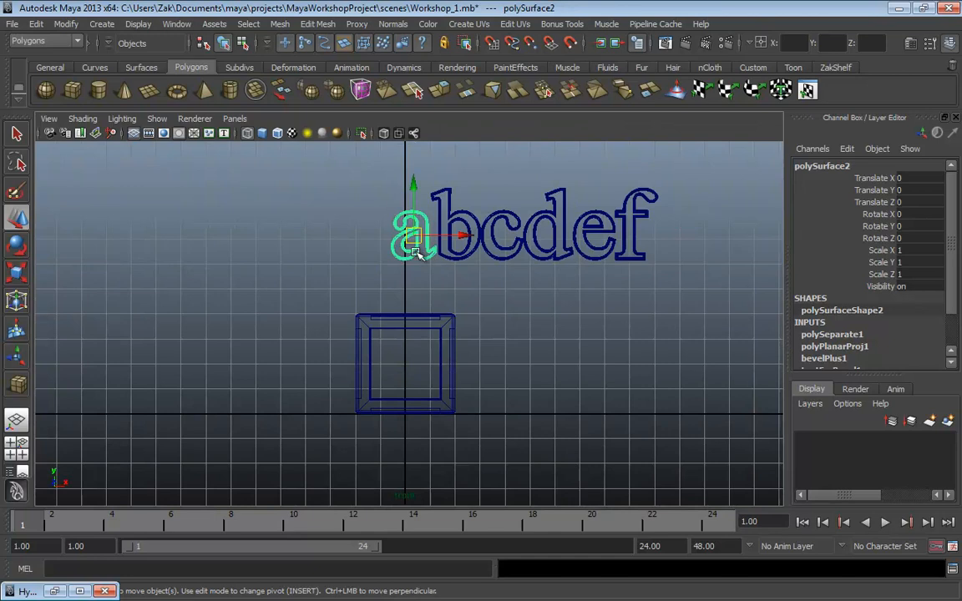
pyautogui.moveTo(420, 231); pyautogui.dragTo(407, 363)
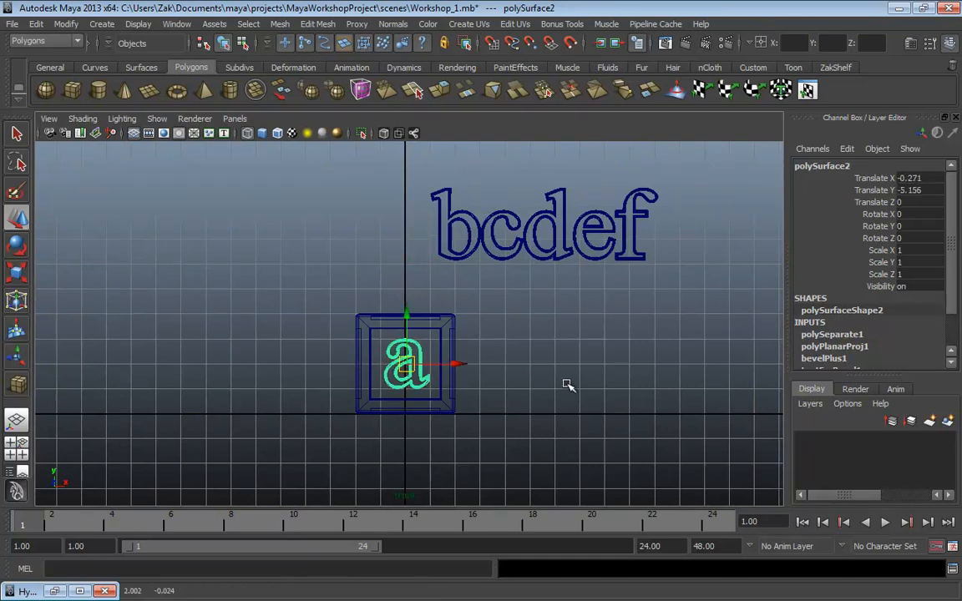
# - In the side view, move the letter a forward to the crate's front face, at about Translate Z 1.839
pyautogui.press('space')
pyautogui.press('space')
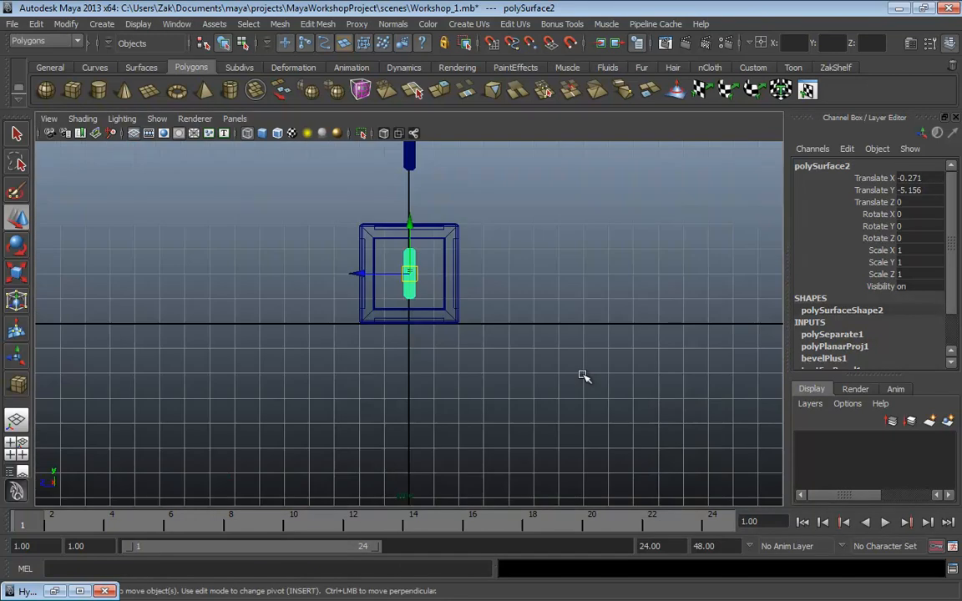
pyautogui.moveTo(356, 272); pyautogui.dragTo(321, 275)
pyautogui.press('space')
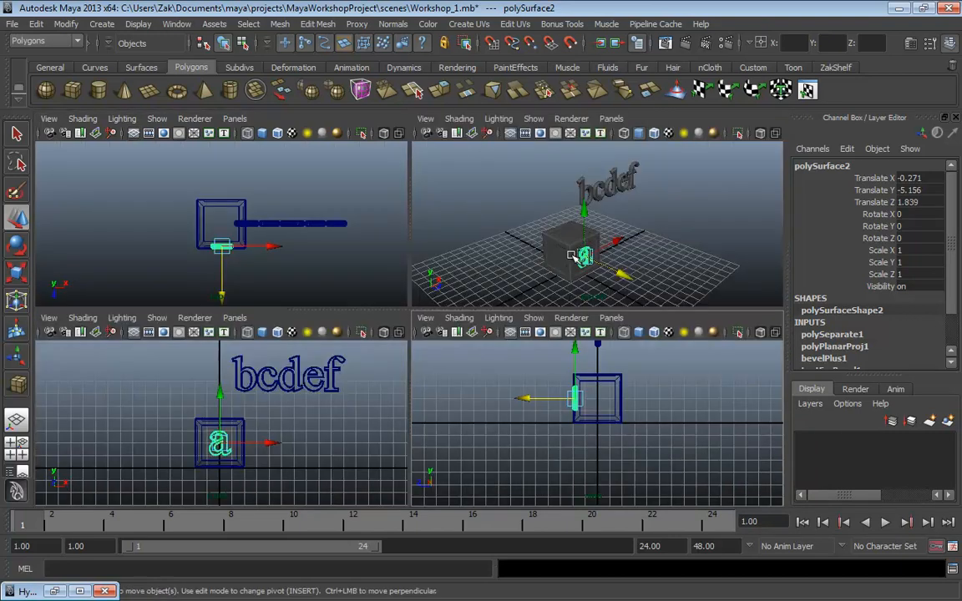
# - Nudge the letter a slightly into the crate's front panel in the perspective view, to about Translate Z 1.798
pyautogui.press('space')
pyautogui.keyDown('alt'); pyautogui.moveTo(616, 282); pyautogui.dragTo(429, 290); pyautogui.keyUp('alt')
pyautogui.keyDown('alt'); pyautogui.moveTo(333, 363); pyautogui.dragTo(327, 326, button='middle'); pyautogui.keyUp('alt')
pyautogui.keyDown('alt'); pyautogui.moveTo(327, 326); pyautogui.dragTo(706, 354, button='right'); pyautogui.keyUp('alt')
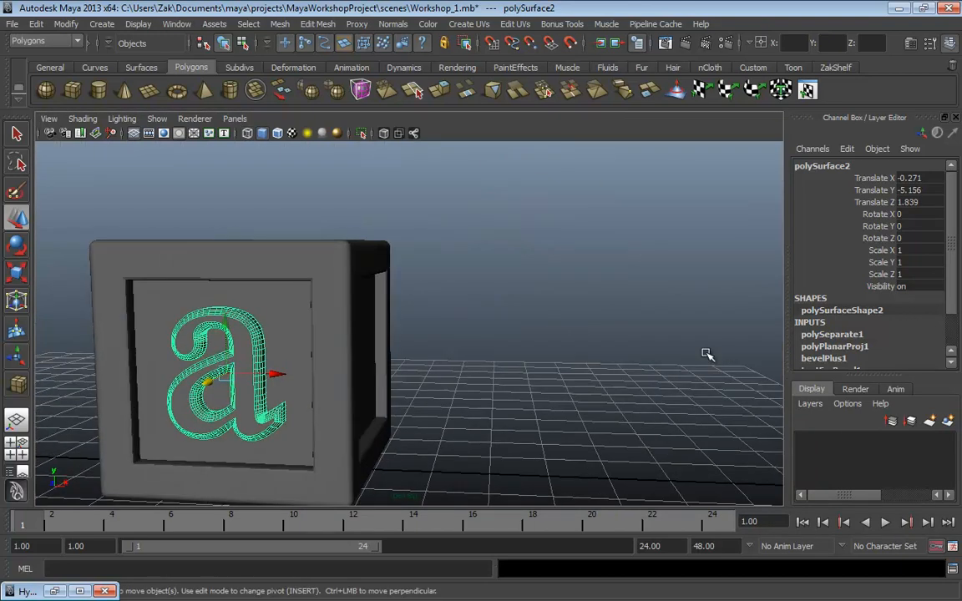
pyautogui.keyDown('alt'); pyautogui.moveTo(707, 354); pyautogui.dragTo(393, 350); pyautogui.keyUp('alt')
pyautogui.moveTo(237, 365); pyautogui.dragTo(417, 364)
pyautogui.keyDown('alt'); pyautogui.moveTo(501, 359); pyautogui.dragTo(414, 342, button='right'); pyautogui.keyUp('alt')
pyautogui.keyDown('alt'); pyautogui.moveTo(505, 259); pyautogui.dragTo(523, 331, button='middle'); pyautogui.keyUp('alt')
pyautogui.keyDown('alt'); pyautogui.moveTo(523, 331); pyautogui.dragTo(488, 380); pyautogui.keyUp('alt')
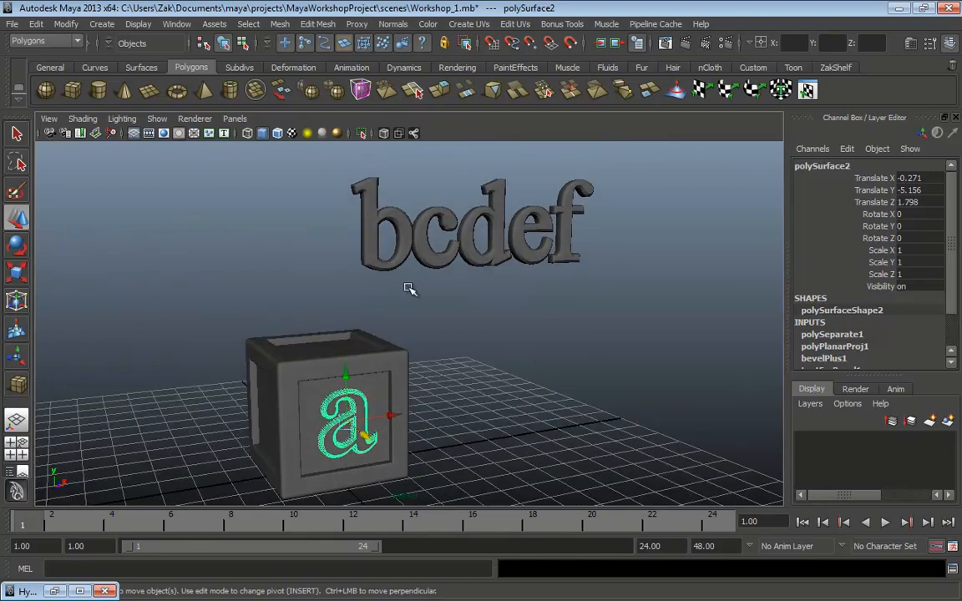
# - Select the letter b and rotate it 90 degrees around Y to match the crate's adjacent side
pyautogui.click(375, 224)
pyautogui.keyDown('alt'); pyautogui.moveTo(507, 326); pyautogui.dragTo(483, 358); pyautogui.keyUp('alt')
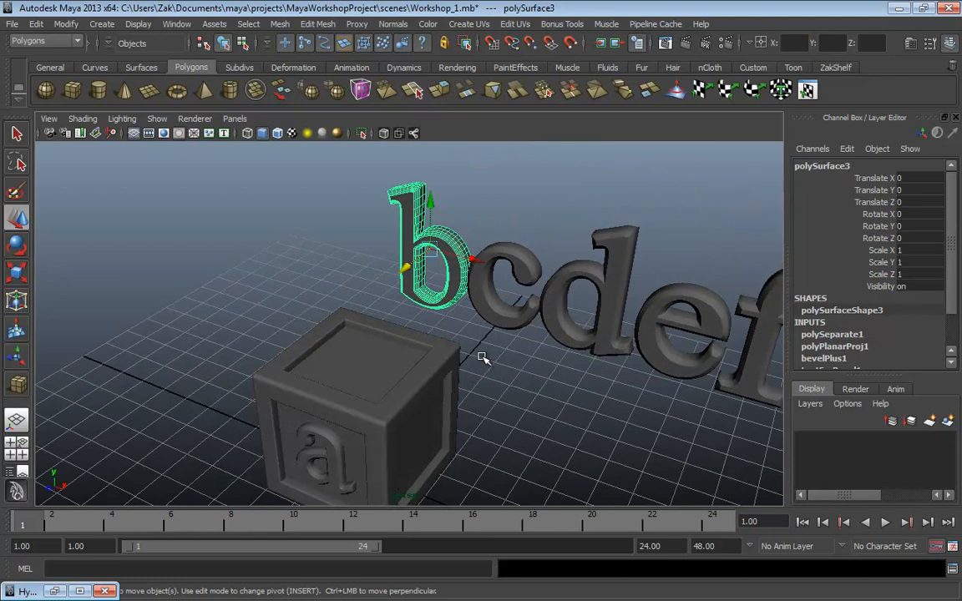
pyautogui.press('e')
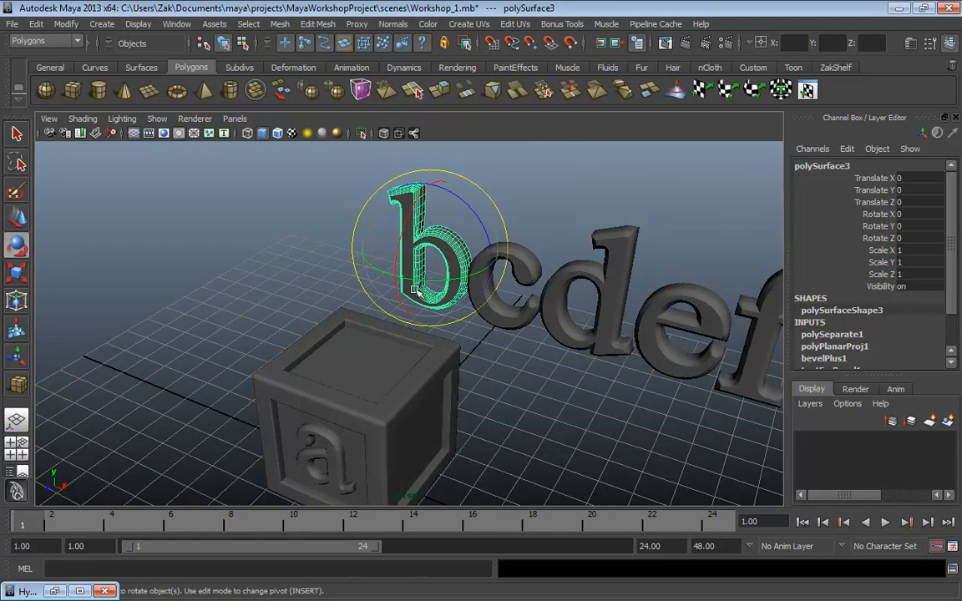
pyautogui.moveTo(410, 279); pyautogui.dragTo(503, 272)
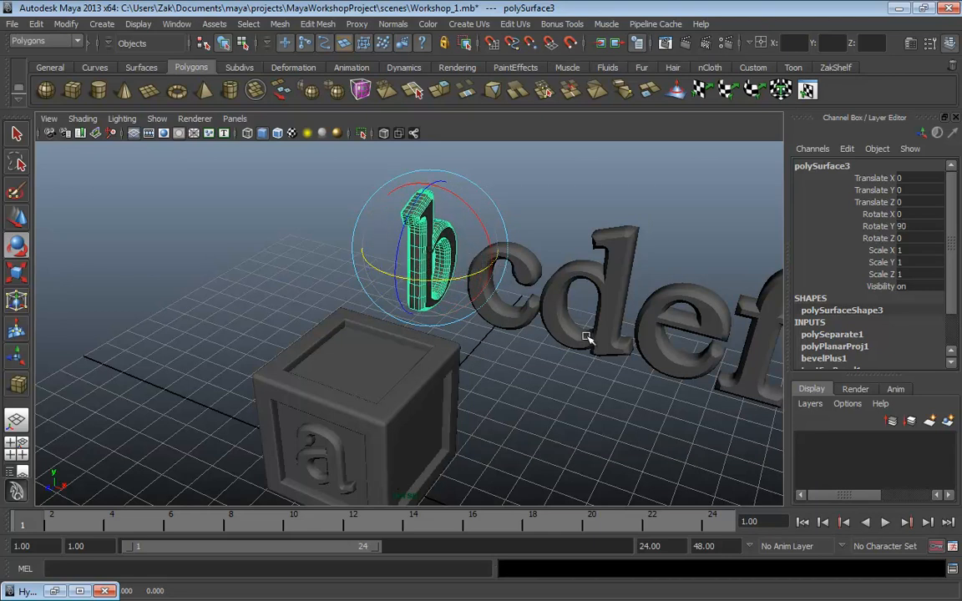
# - Try vertex-snapping the letter b to the lower corner of the recessed panel beside the letter a, then undo the move
pyautogui.press('w')
pyautogui.keyDown('alt'); pyautogui.moveTo(586, 329); pyautogui.dragTo(525, 399); pyautogui.keyUp('alt')
pyautogui.keyDown('alt'); pyautogui.moveTo(525, 399); pyautogui.dragTo(513, 300, button='middle'); pyautogui.keyUp('alt')
pyautogui.keyDown('alt'); pyautogui.moveTo(513, 301); pyautogui.dragTo(603, 380, button='right'); pyautogui.keyUp('alt')
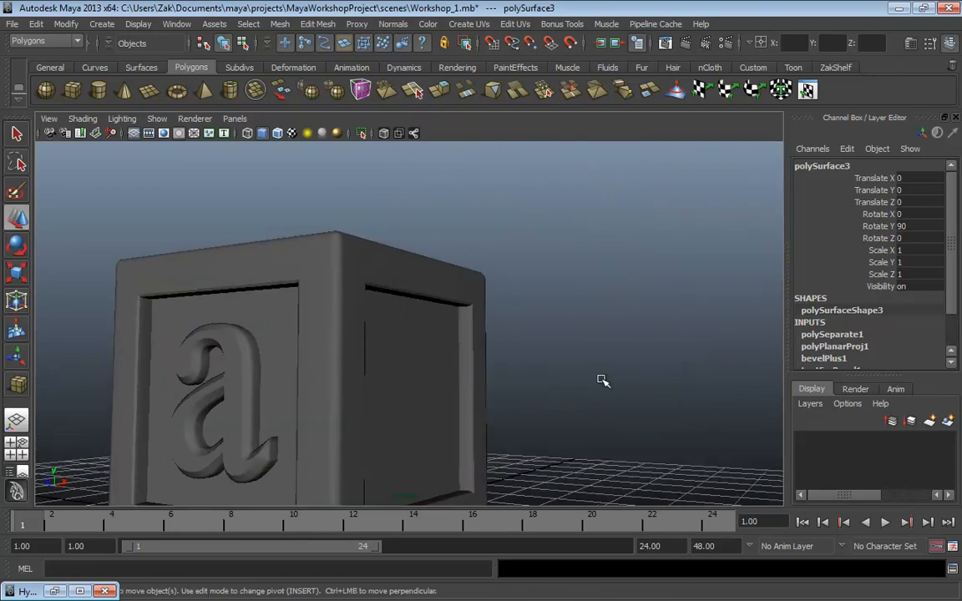
pyautogui.keyDown('alt'); pyautogui.moveTo(603, 379); pyautogui.dragTo(539, 279, button='middle'); pyautogui.keyUp('alt')
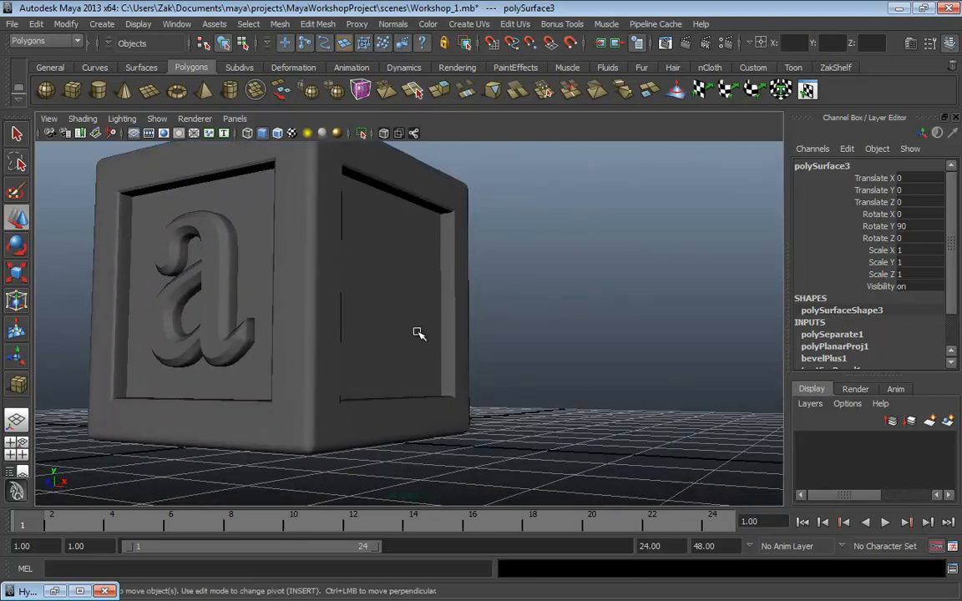
pyautogui.keyDown('alt'); pyautogui.moveTo(433, 289); pyautogui.dragTo(492, 435, button='middle'); pyautogui.keyUp('alt')
pyautogui.keyDown('alt'); pyautogui.moveTo(492, 436); pyautogui.dragTo(482, 372, button='right'); pyautogui.keyUp('alt')
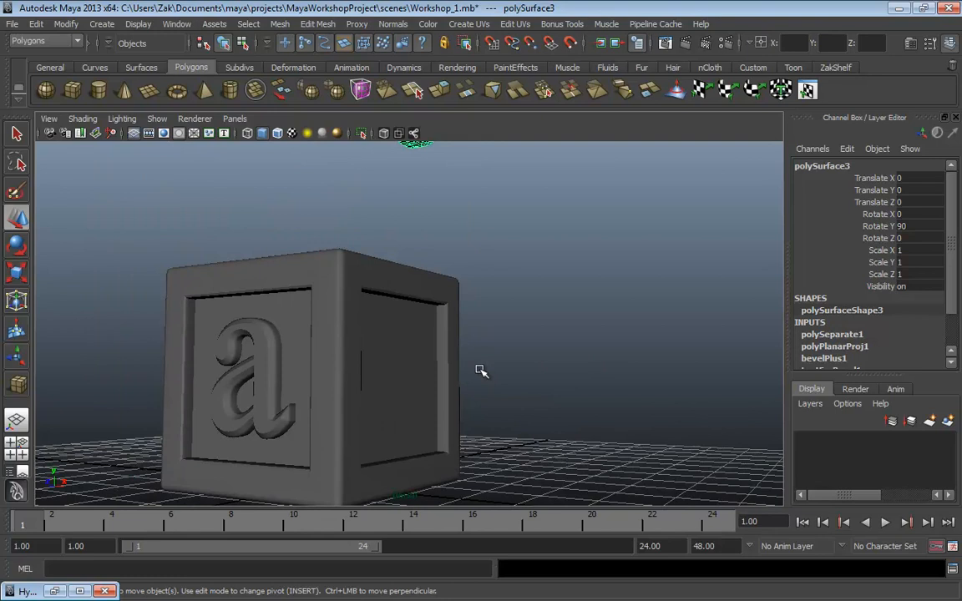
pyautogui.keyDown('alt'); pyautogui.moveTo(437, 327); pyautogui.dragTo(462, 388); pyautogui.keyUp('alt')
pyautogui.keyDown('alt'); pyautogui.moveTo(461, 389); pyautogui.dragTo(577, 359, button='right'); pyautogui.keyUp('alt')
pyautogui.keyDown('alt'); pyautogui.moveTo(577, 359); pyautogui.dragTo(539, 322, button='middle'); pyautogui.keyUp('alt')
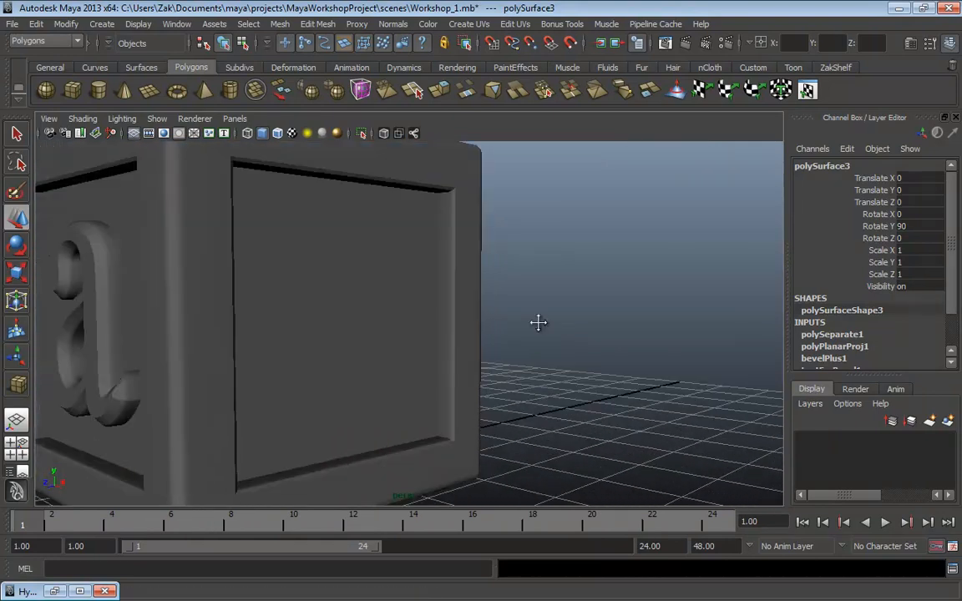
pyautogui.keyDown('alt'); pyautogui.moveTo(539, 322); pyautogui.dragTo(543, 327); pyautogui.keyUp('alt')
pyautogui.press('v')
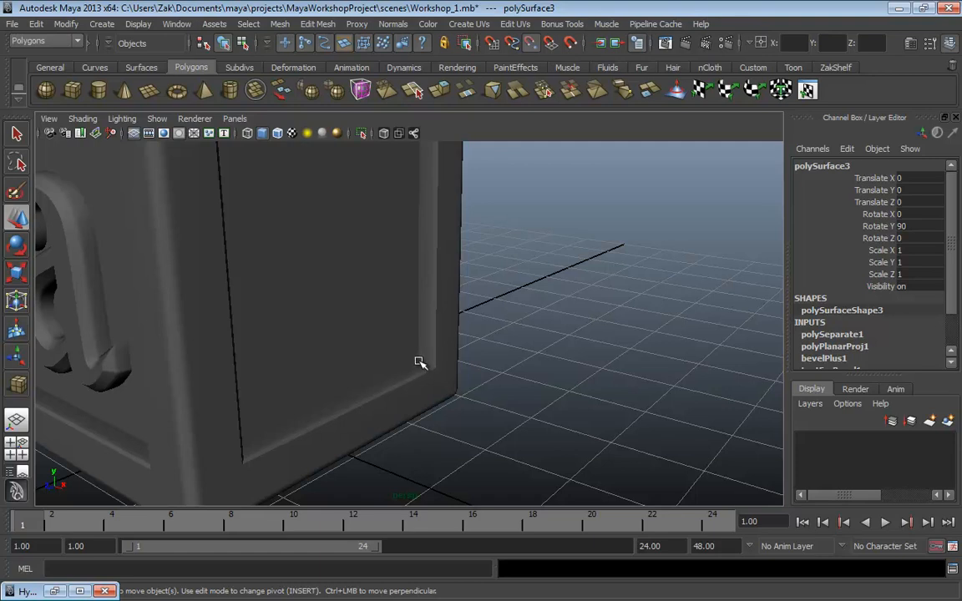
pyautogui.middleClick(418, 362)
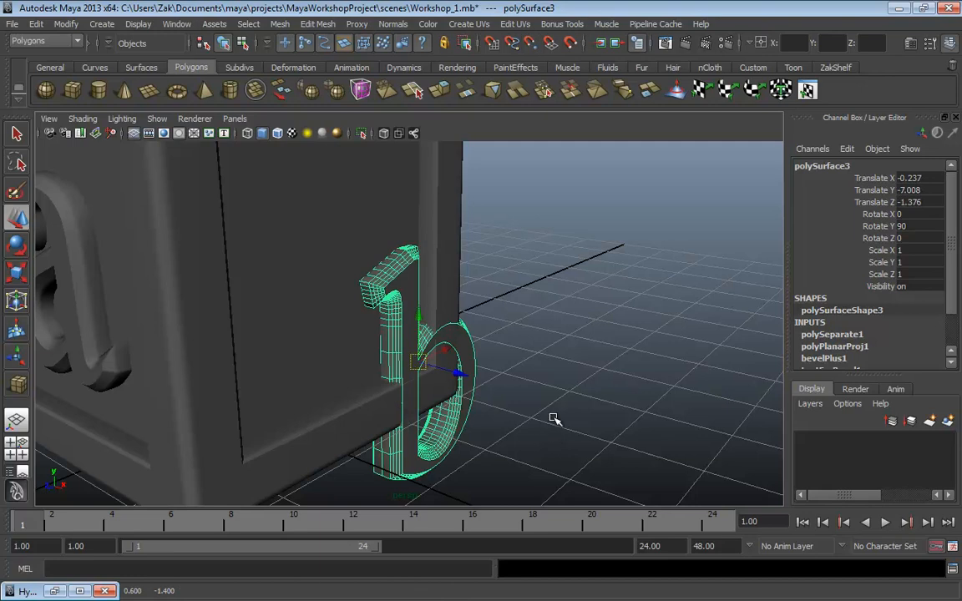
pyautogui.hotkey('ctrl', 'z')
# - Snap the letter b to the lower inner corner vertex of the recessed panel beside the letter a
pyautogui.scroll(-8, 554, 328)
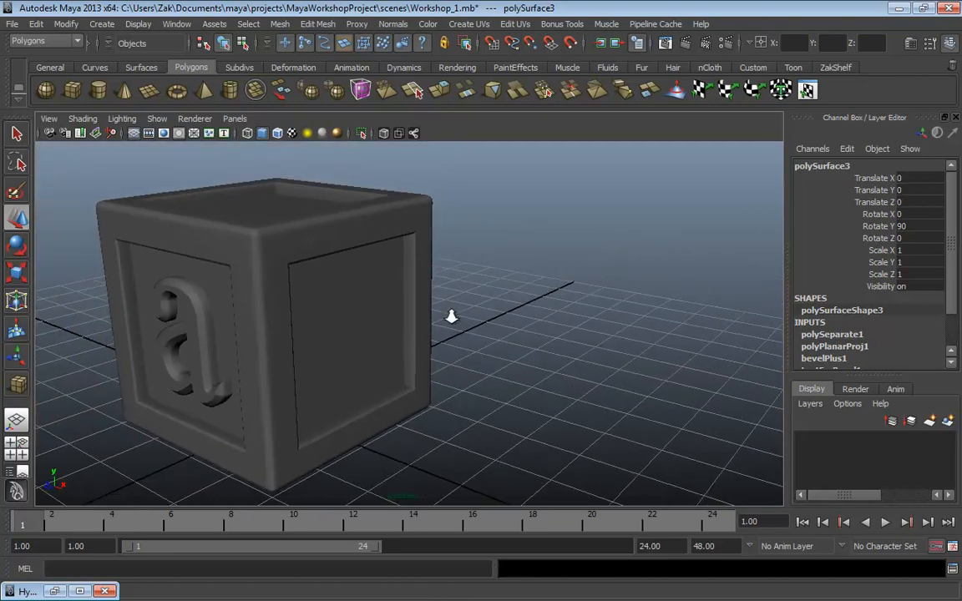
pyautogui.keyDown('alt'); pyautogui.moveTo(451, 316); pyautogui.dragTo(450, 312, button='right'); pyautogui.keyUp('alt')
pyautogui.keyDown('alt'); pyautogui.moveTo(495, 332); pyautogui.dragTo(492, 296, button='middle'); pyautogui.keyUp('alt')
pyautogui.keyDown('alt'); pyautogui.moveTo(491, 301); pyautogui.dragTo(638, 341, button='right'); pyautogui.keyUp('alt')
pyautogui.keyDown('alt'); pyautogui.moveTo(501, 341); pyautogui.dragTo(501, 317, button='middle'); pyautogui.keyUp('alt')
pyautogui.press('v')
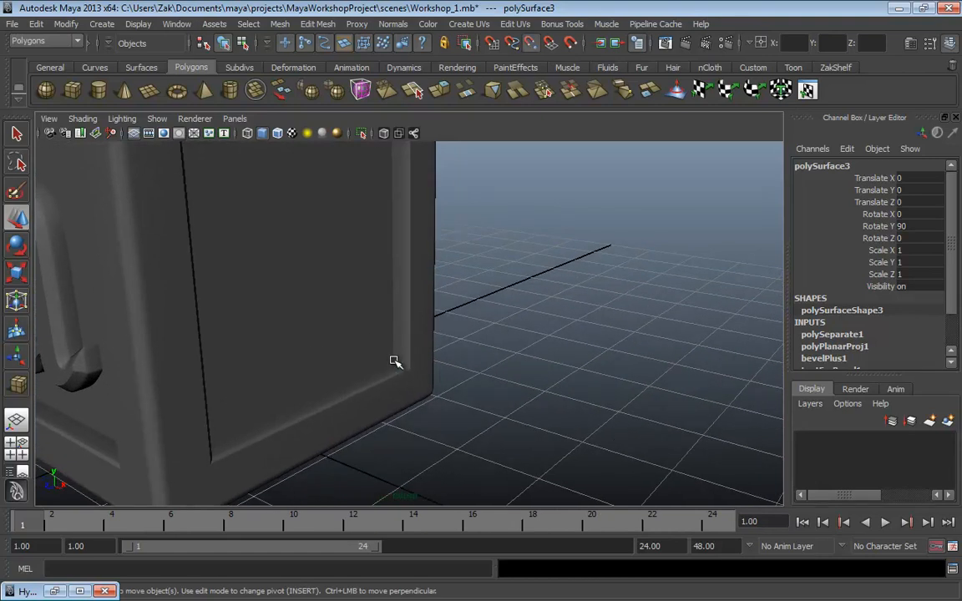
pyautogui.moveTo(395, 363); pyautogui.dragTo(393, 363, button='middle')
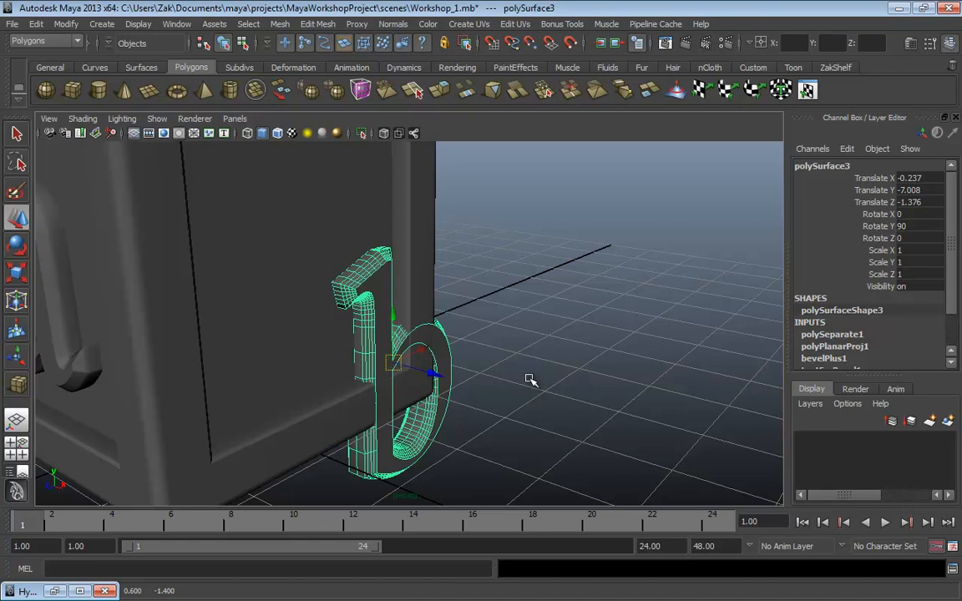
# - Move the letter b within the plane of its panel to roughly the center, about Translate Y -5.636 and Z -0.119
pyautogui.keyDown('alt'); pyautogui.moveTo(644, 343); pyautogui.dragTo(395, 332, button='right'); pyautogui.keyUp('alt')
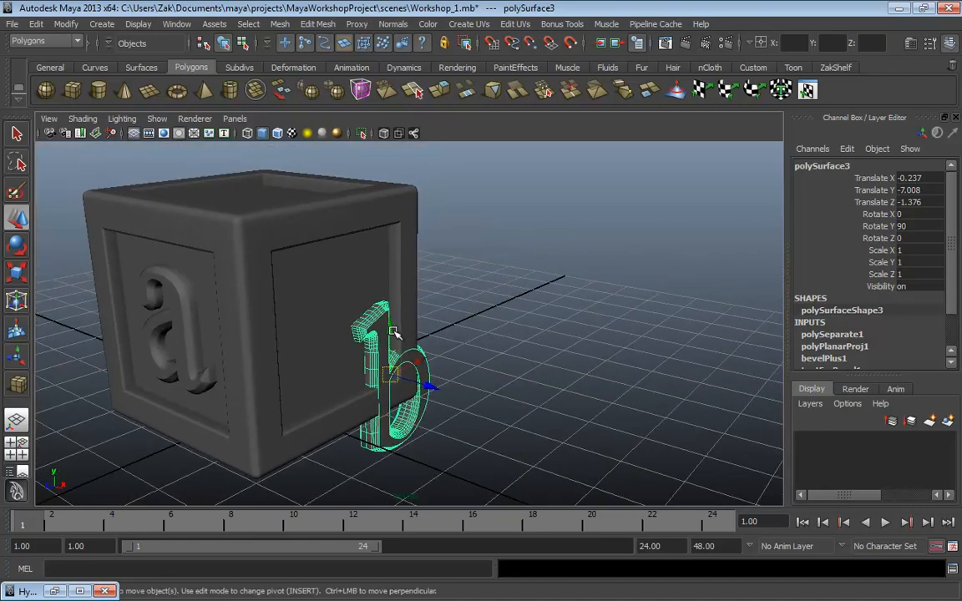
pyautogui.moveTo(395, 333); pyautogui.dragTo(367, 307, button='middle')
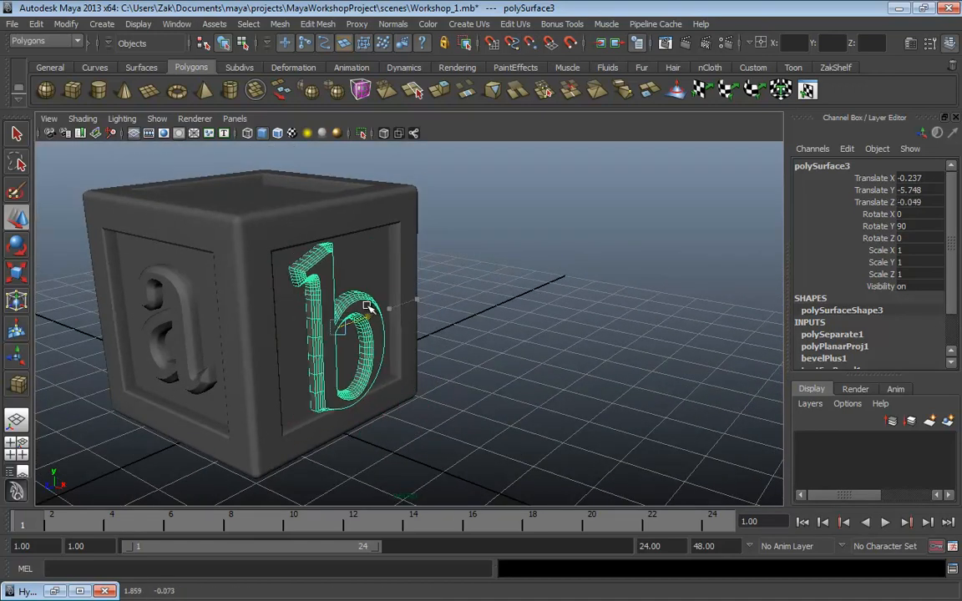
pyautogui.moveTo(367, 307); pyautogui.dragTo(339, 274)
# - Scale the letter b uniformly to 0.87 and recenter it on its panel, at about Translate Y -5.572 and Z -0.067
pyautogui.keyDown('alt'); pyautogui.moveTo(411, 292); pyautogui.dragTo(318, 268); pyautogui.keyUp('alt')
pyautogui.press('r')
pyautogui.moveTo(399, 335); pyautogui.dragTo(383, 330)
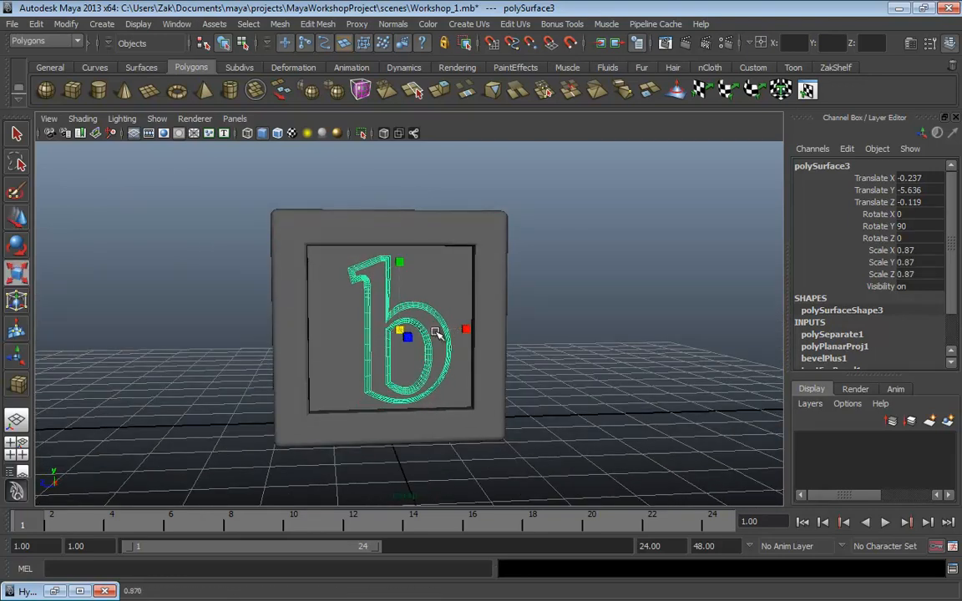
pyautogui.press('w')
pyautogui.moveTo(455, 332); pyautogui.dragTo(447, 331)
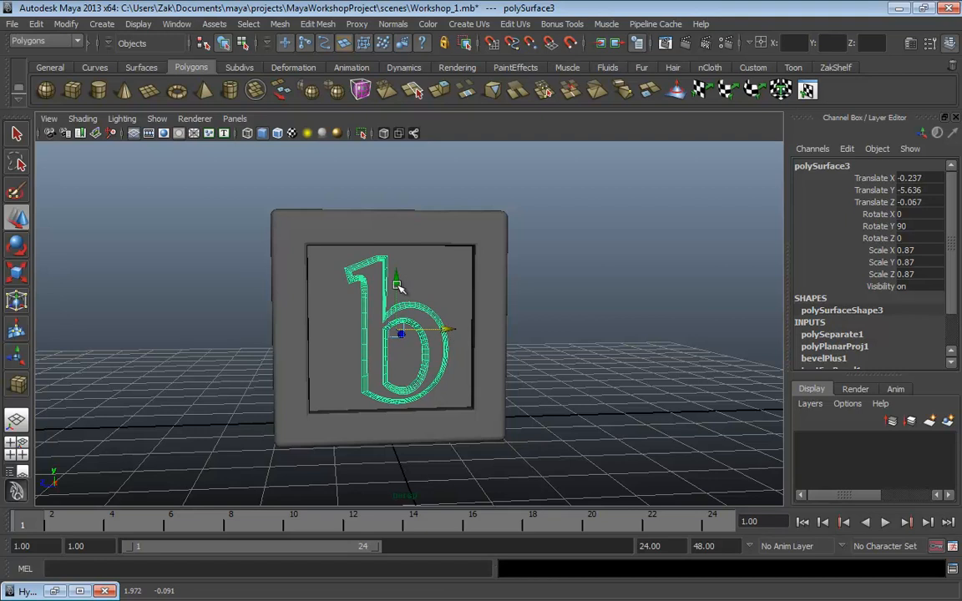
pyautogui.moveTo(397, 287); pyautogui.dragTo(392, 269)
# - Try to place the letter c on the crate's empty back panel with the Snap Together Tool
pyautogui.keyDown('alt'); pyautogui.moveTo(583, 292); pyautogui.dragTo(660, 310); pyautogui.keyUp('alt')
pyautogui.keyDown('alt'); pyautogui.moveTo(556, 320); pyautogui.dragTo(429, 294, button='right'); pyautogui.keyUp('alt')
pyautogui.keyDown('alt'); pyautogui.moveTo(429, 294); pyautogui.dragTo(400, 338, button='middle'); pyautogui.keyUp('alt')
pyautogui.keyDown('alt'); pyautogui.moveTo(451, 306); pyautogui.dragTo(493, 265); pyautogui.keyUp('alt')
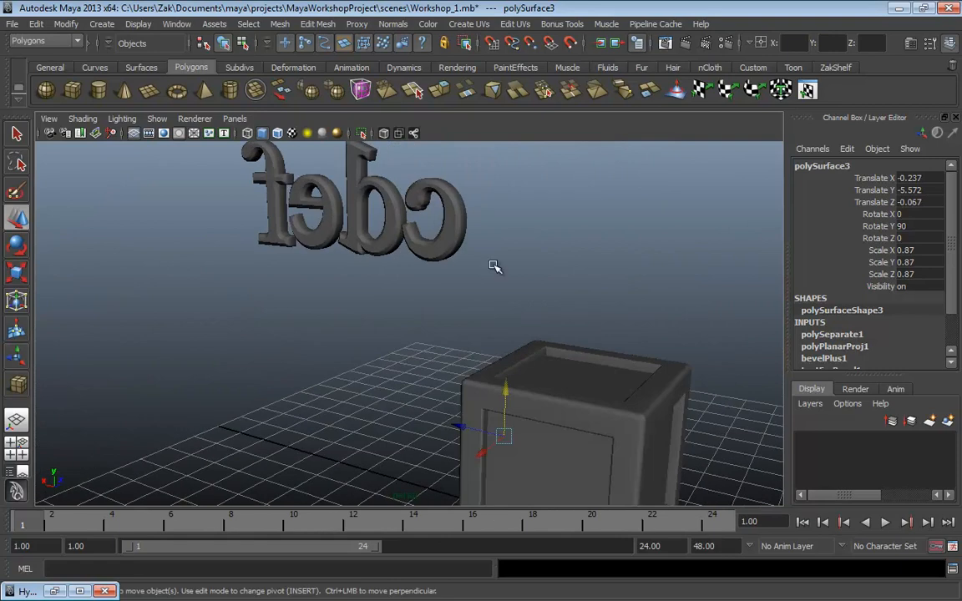
pyautogui.click(414, 199)
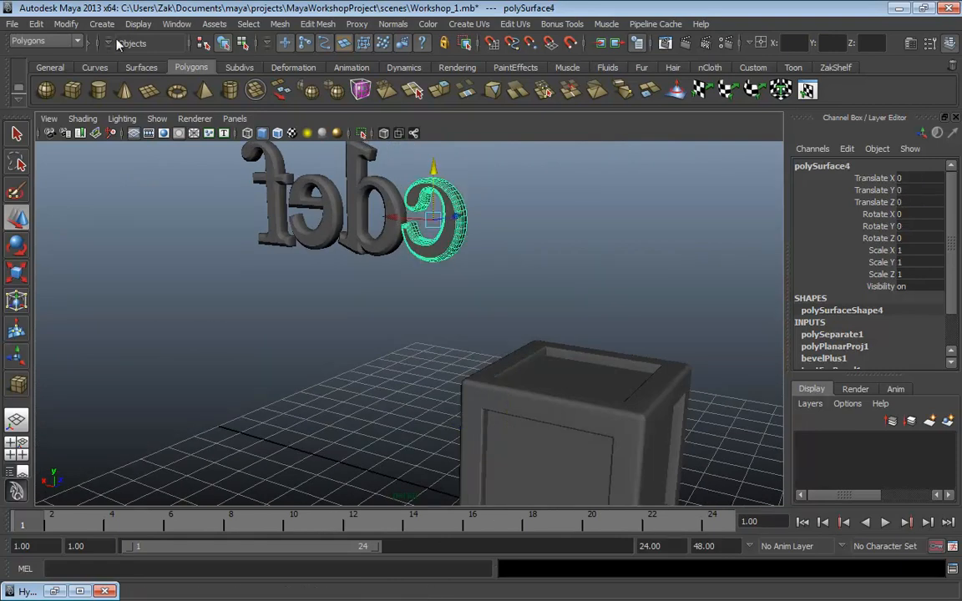
pyautogui.click(72, 25)
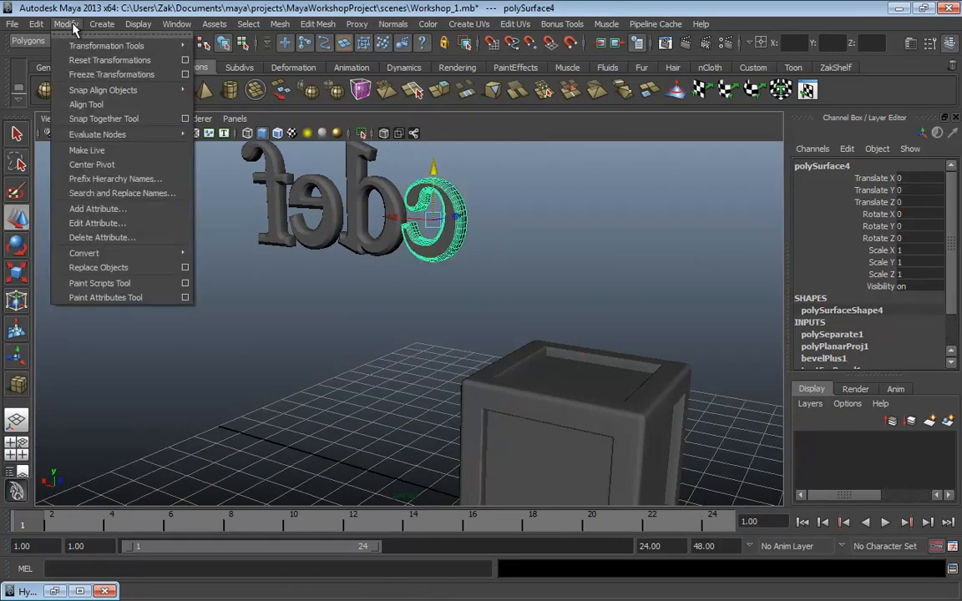
pyautogui.click(118, 119)
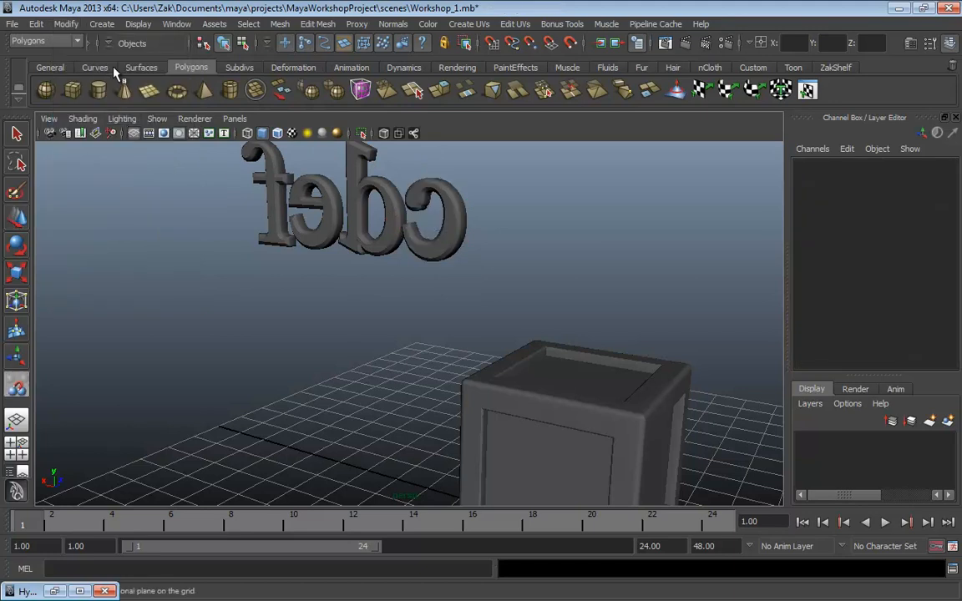
pyautogui.click(66, 23)
pyautogui.click(92, 120)
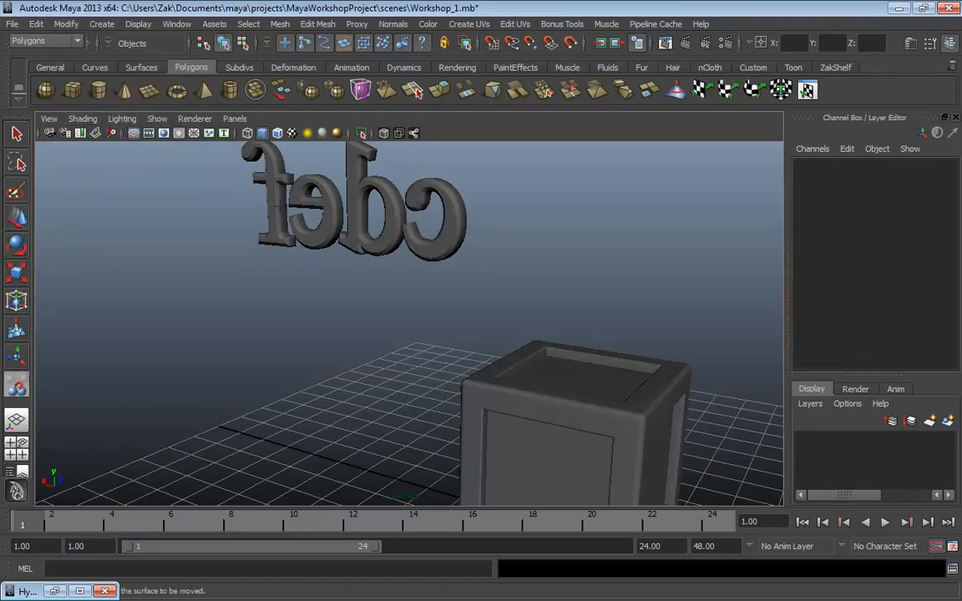
pyautogui.click(444, 226)
pyautogui.keyDown('alt'); pyautogui.moveTo(510, 280); pyautogui.dragTo(541, 321); pyautogui.keyUp('alt')
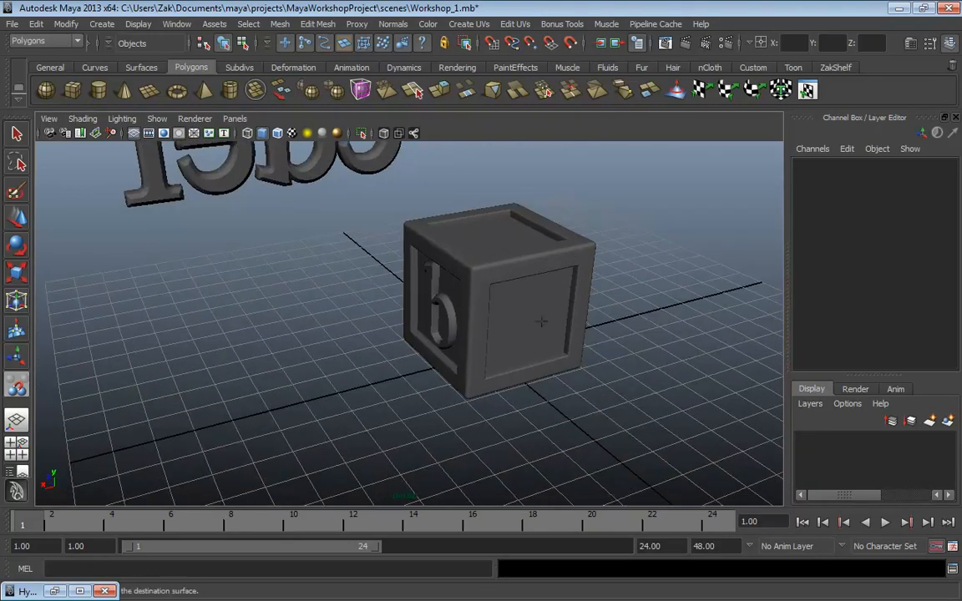
pyautogui.click(523, 336)
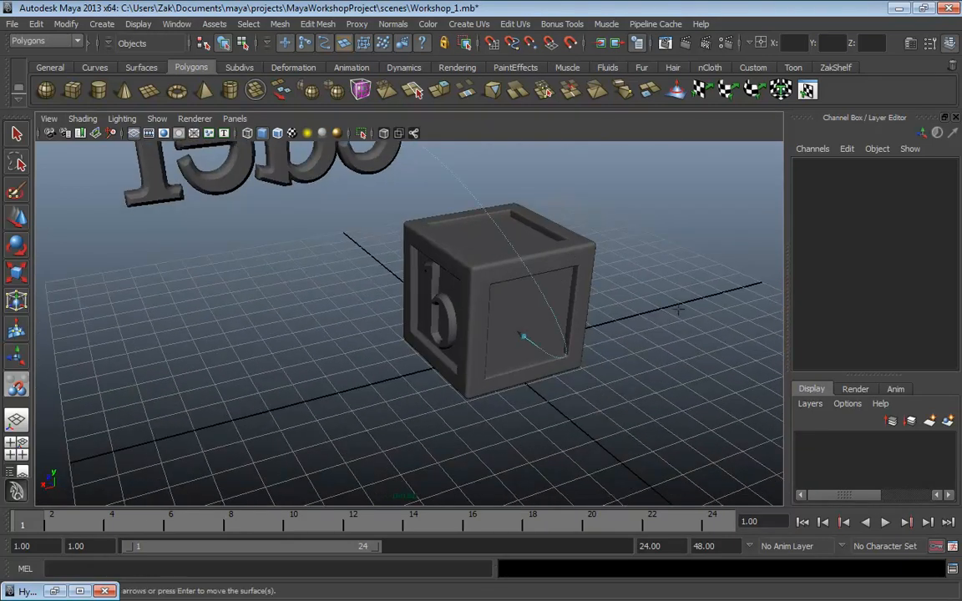
pyautogui.press('Return')
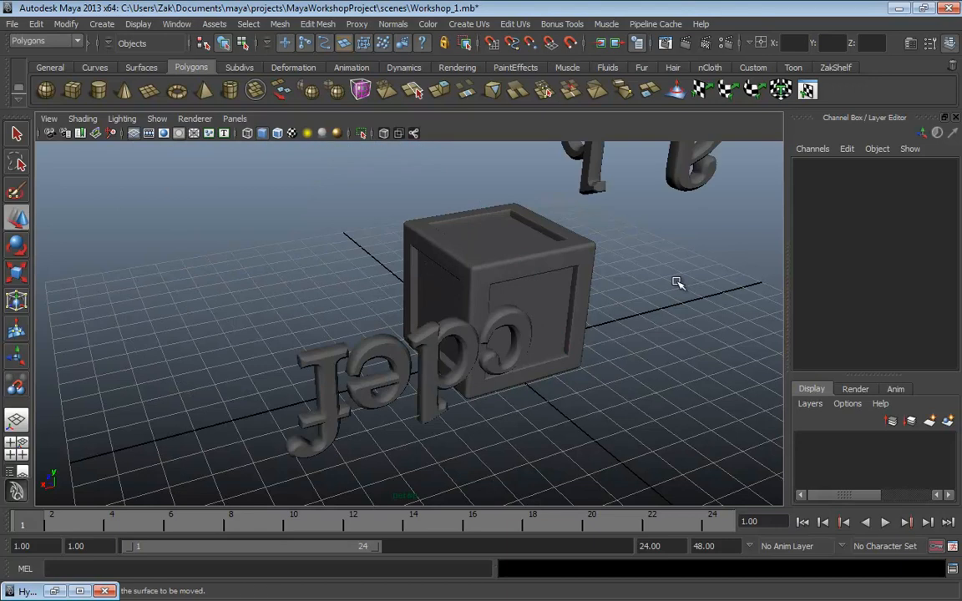
# - Undo the Snap Together move and return to the selected letter c
pyautogui.keyDown('alt'); pyautogui.moveTo(679, 304); pyautogui.dragTo(644, 266, button='middle'); pyautogui.keyUp('alt')
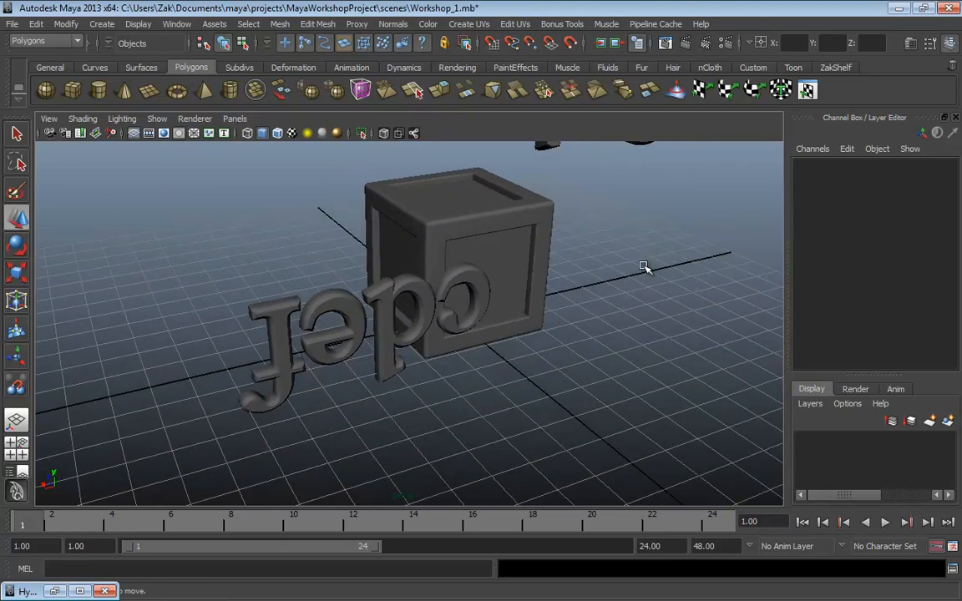
pyautogui.keyDown('alt'); pyautogui.moveTo(644, 266); pyautogui.dragTo(564, 311, button='right'); pyautogui.keyUp('alt')
pyautogui.press('z')
pyautogui.press('z')
# - Select the parent group that contains all the letters, going up from the letter c
pyautogui.keyDown('alt'); pyautogui.moveTo(555, 309); pyautogui.dragTo(512, 349); pyautogui.keyUp('alt')
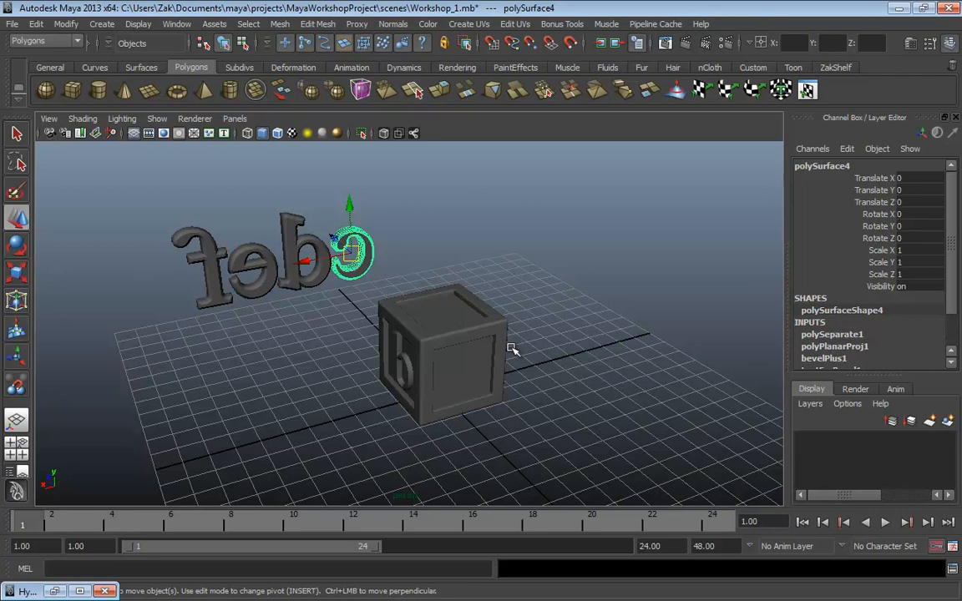
pyautogui.keyDown('alt'); pyautogui.moveTo(512, 349); pyautogui.dragTo(640, 345); pyautogui.keyUp('alt')
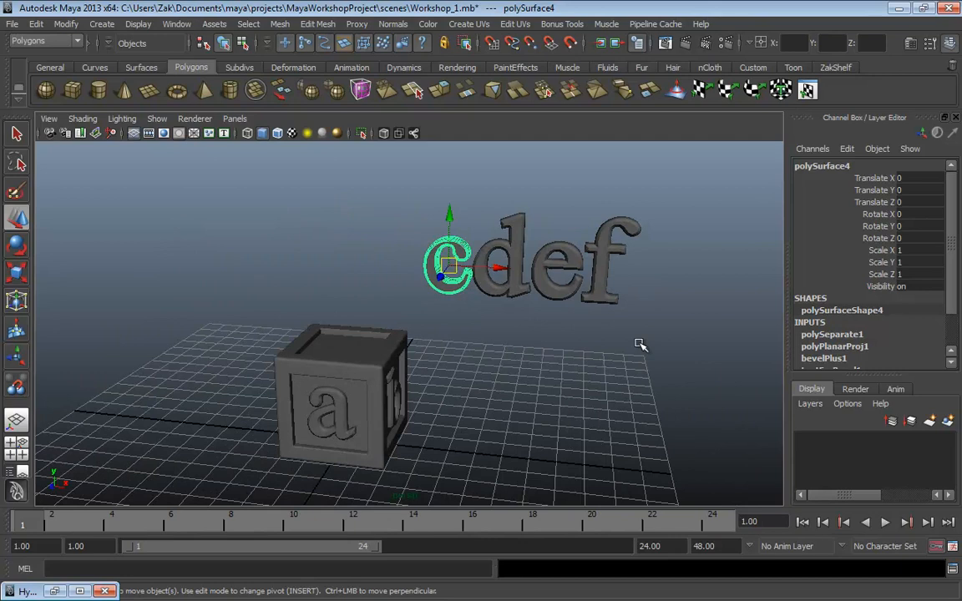
pyautogui.press('Up')
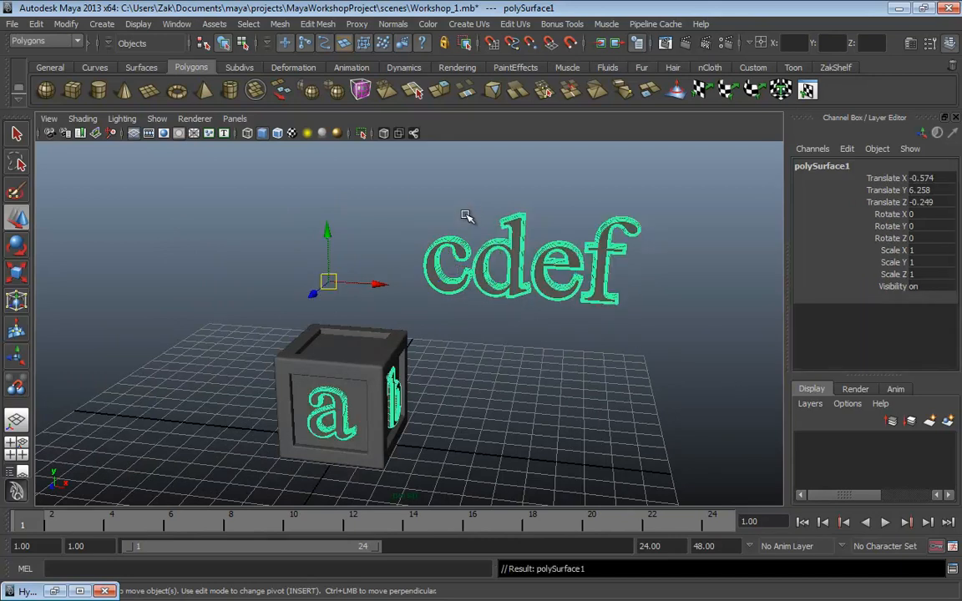
# - Examine the letter group's hierarchy in the Hypergraph, selecting each child from polySurface2 to transform1 and returning to the parent polySurface1
pyautogui.keyDown('alt'); pyautogui.moveTo(481, 212); pyautogui.dragTo(362, 321, button='right'); pyautogui.keyUp('alt')
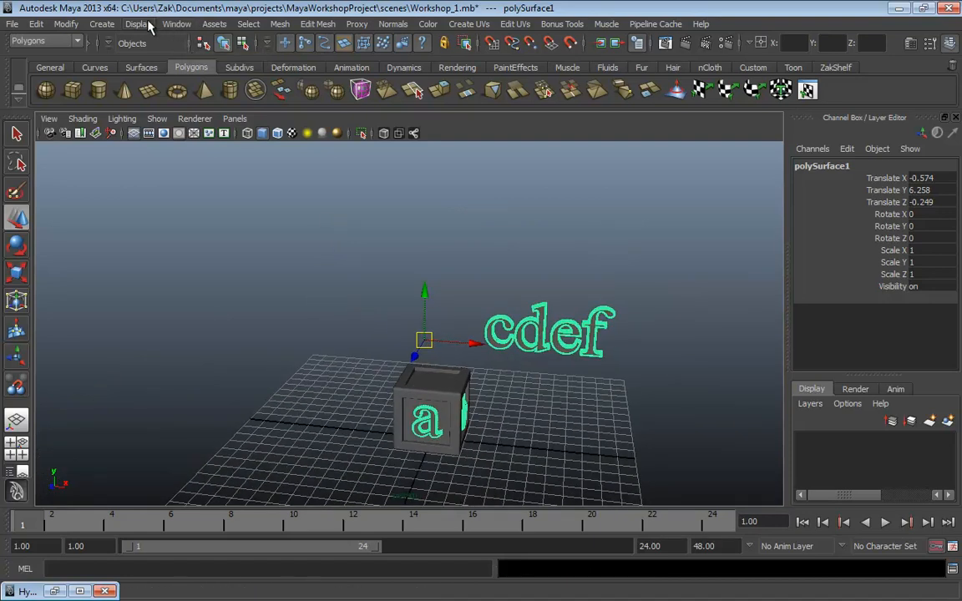
pyautogui.click(175, 28)
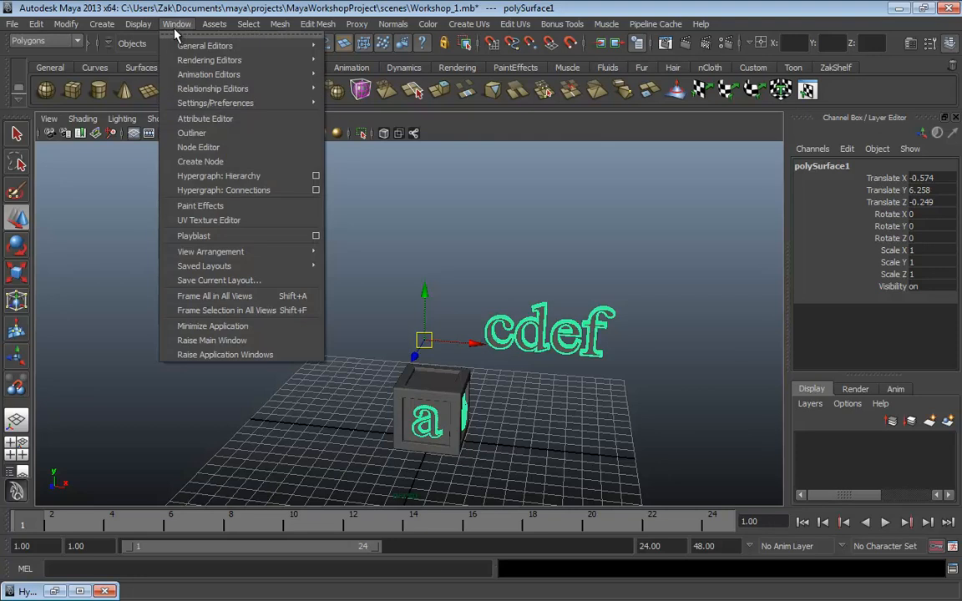
pyautogui.click(219, 176)
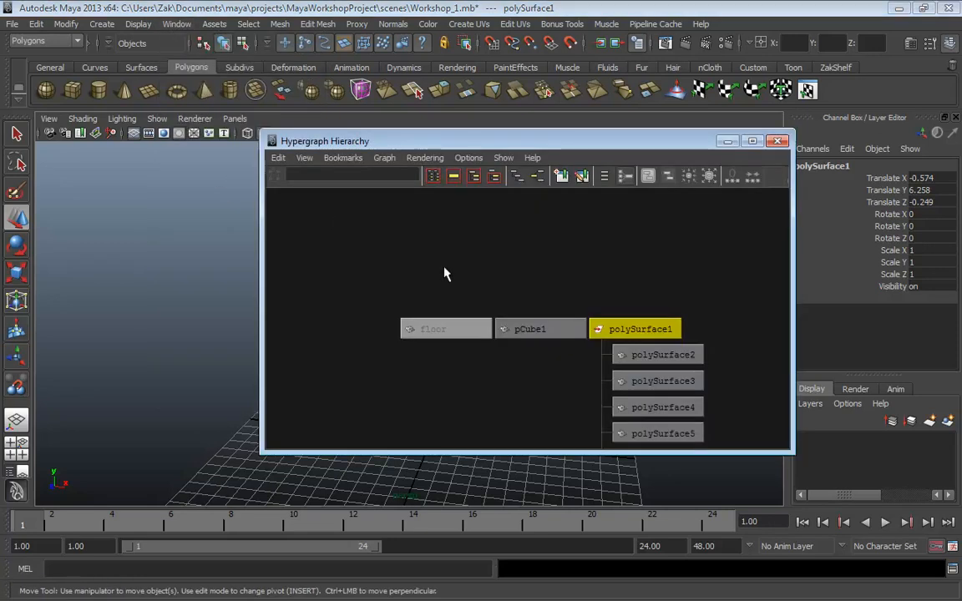
pyautogui.click(589, 248)
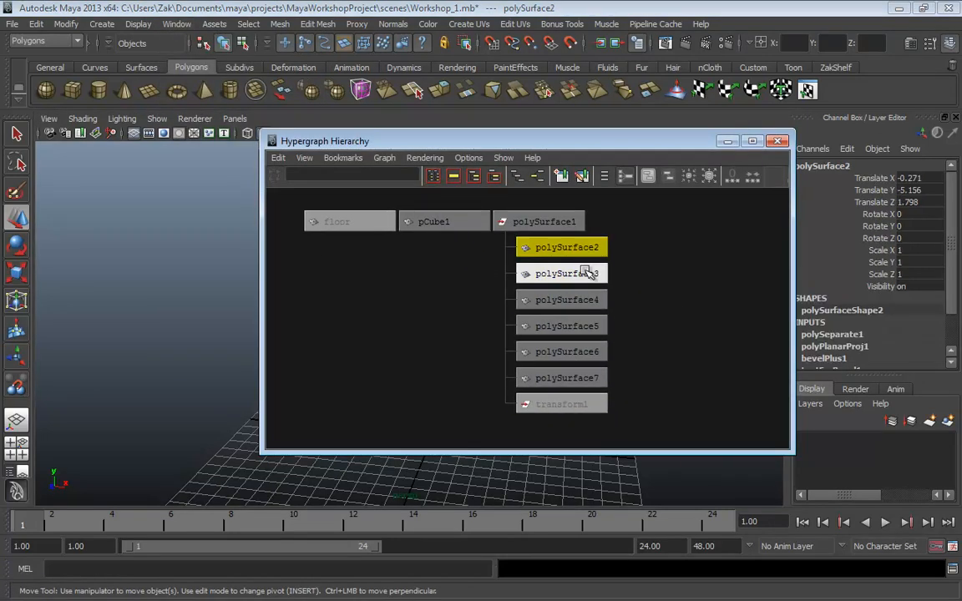
pyautogui.click(589, 274)
pyautogui.click(587, 300)
pyautogui.click(591, 325)
pyautogui.click(588, 352)
pyautogui.click(587, 379)
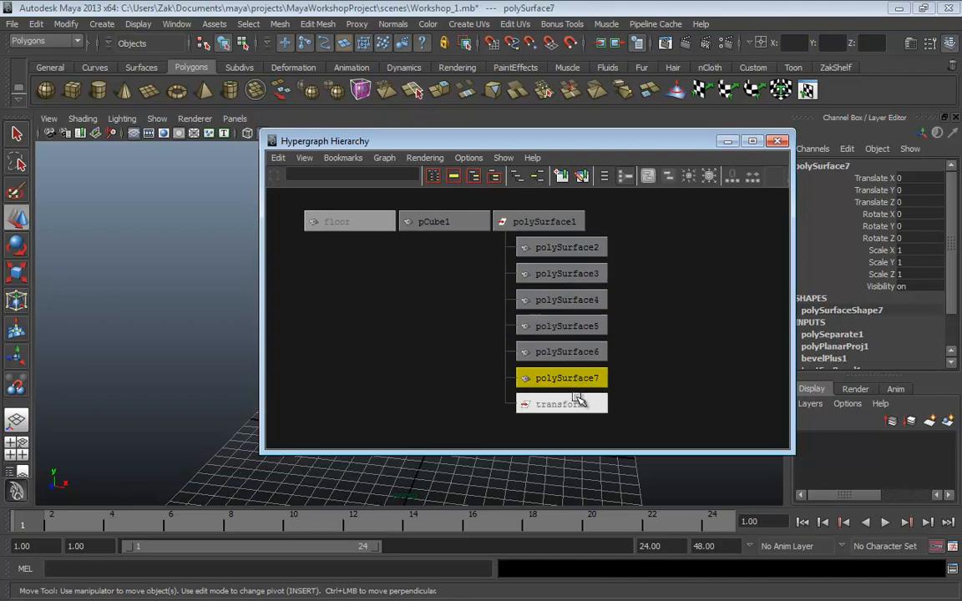
pyautogui.click(584, 404)
pyautogui.click(539, 221)
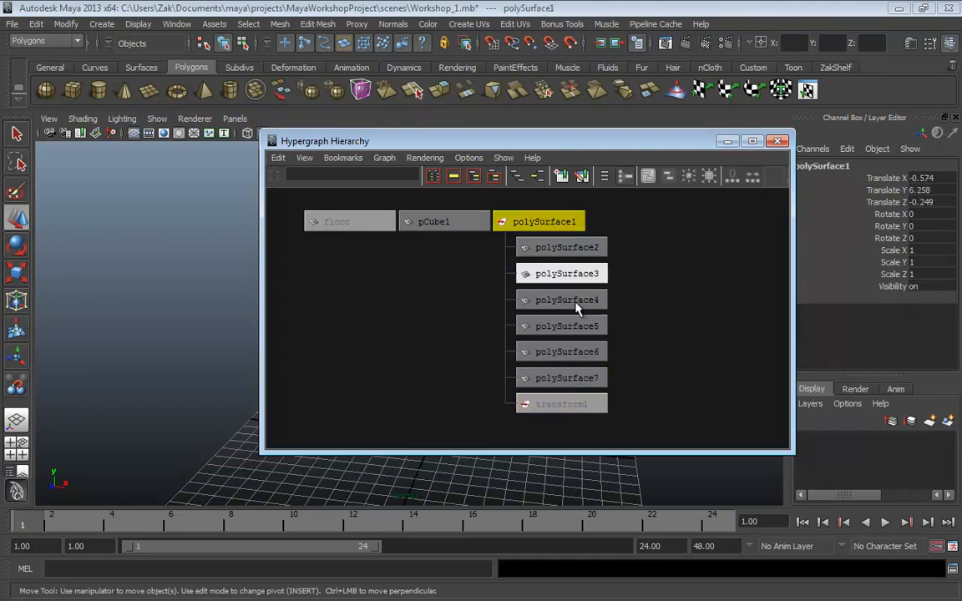
pyautogui.click(778, 140)
# - Create a large polygon sphere in the empty space beside the grid, at about Translate X -26.742 and Z -4.416
pyautogui.keyDown('alt'); pyautogui.moveTo(189, 378); pyautogui.dragTo(513, 342, button='middle'); pyautogui.keyUp('alt')
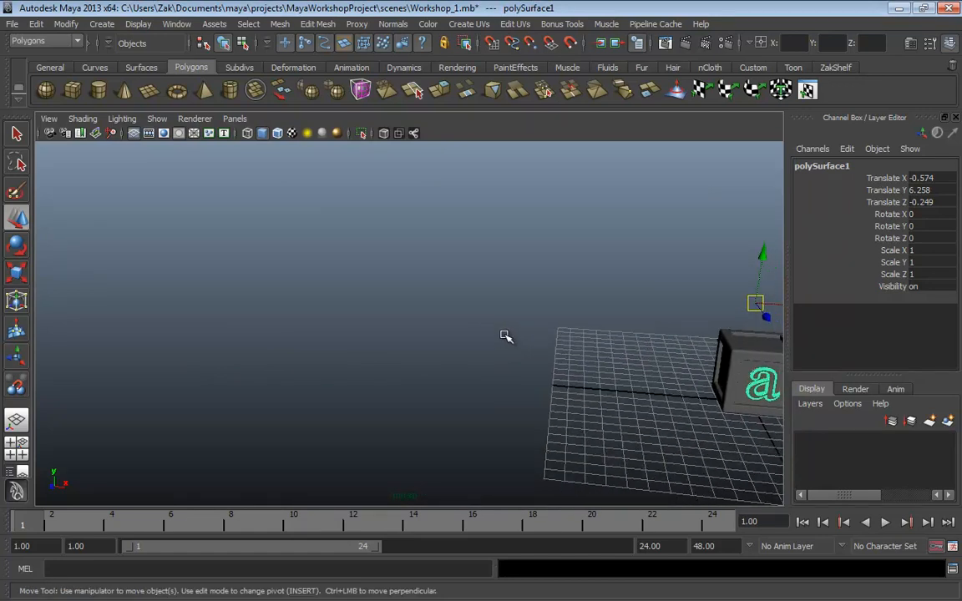
pyautogui.click(46, 89)
pyautogui.moveTo(353, 346); pyautogui.dragTo(458, 404)
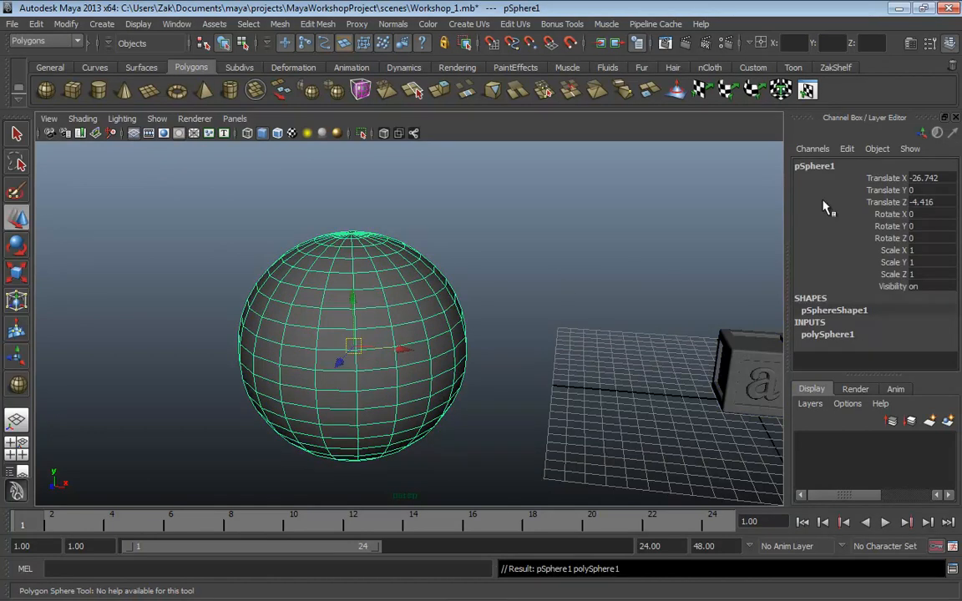
# - Rename the new sphere to world
pyautogui.doubleClick(816, 167)
pyautogui.write('work')
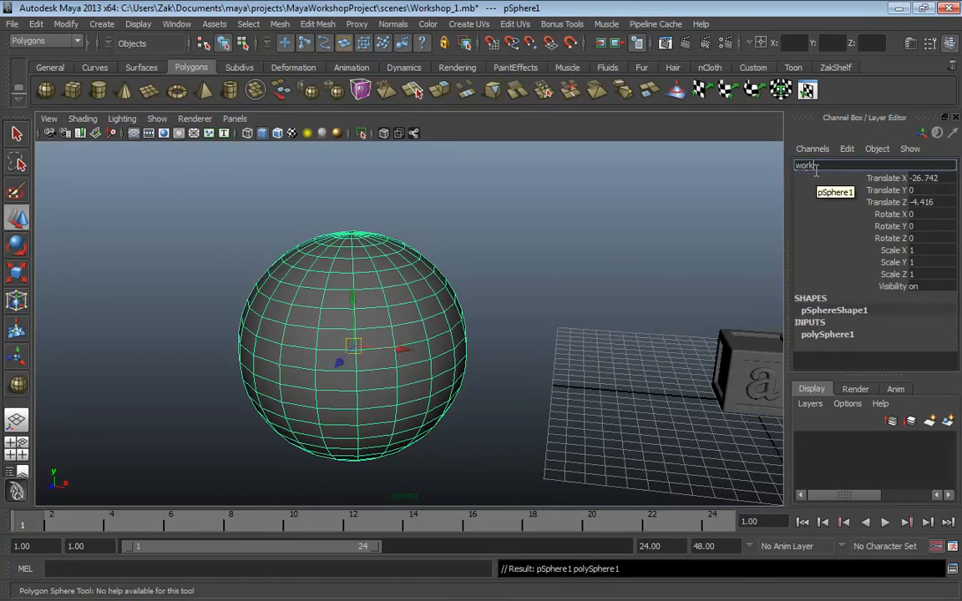
pyautogui.press('BackSpace')
pyautogui.write('ld')
pyautogui.press('Return')
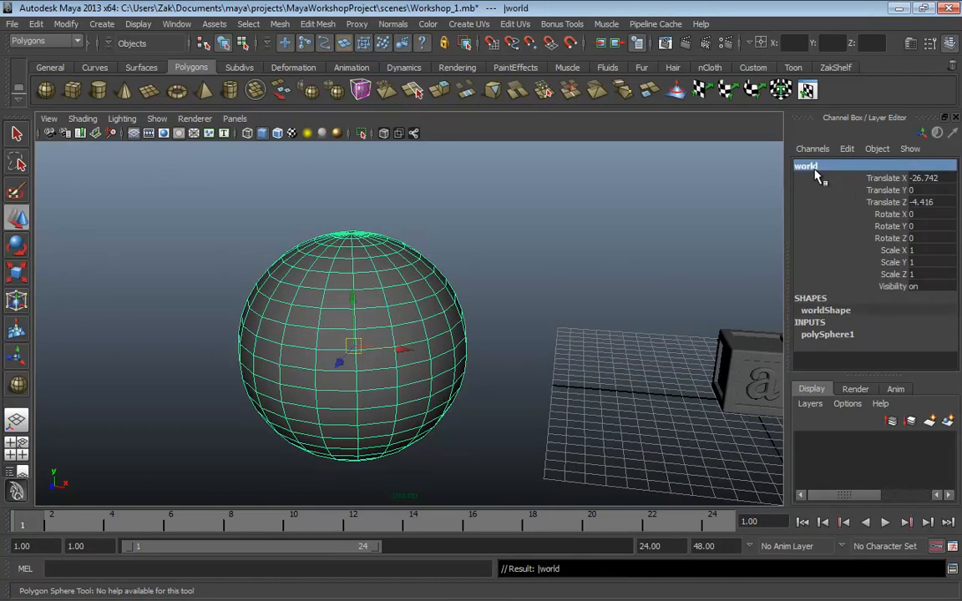
pyautogui.keyDown('alt'); pyautogui.moveTo(618, 251); pyautogui.dragTo(499, 277); pyautogui.keyUp('alt')
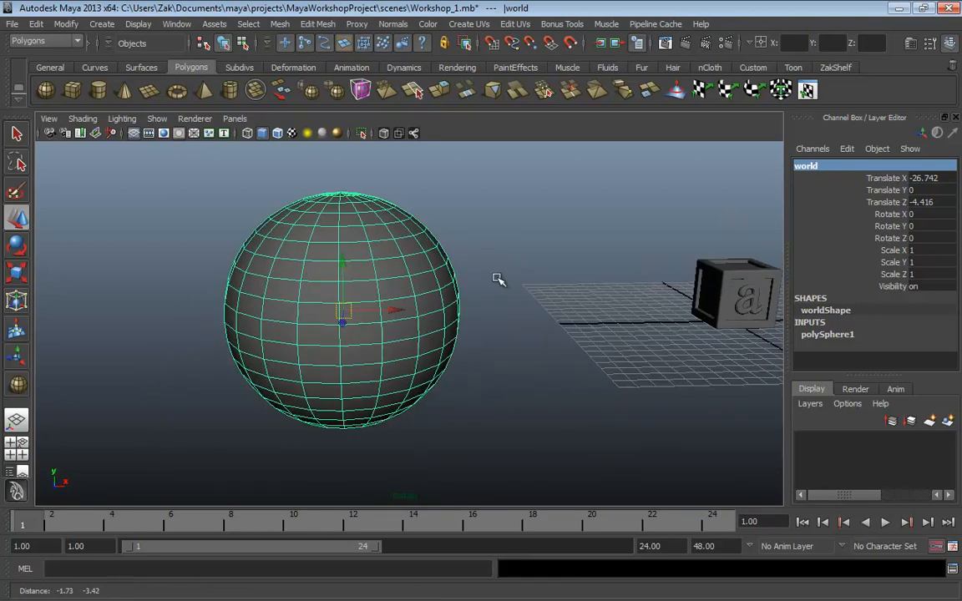
pyautogui.keyDown('alt'); pyautogui.moveTo(499, 278); pyautogui.dragTo(710, 318, button='right'); pyautogui.keyUp('alt')
pyautogui.keyDown('alt'); pyautogui.moveTo(710, 317); pyautogui.dragTo(618, 350); pyautogui.keyUp('alt')
pyautogui.keyDown('alt'); pyautogui.moveTo(546, 279); pyautogui.dragTo(571, 371); pyautogui.keyUp('alt')
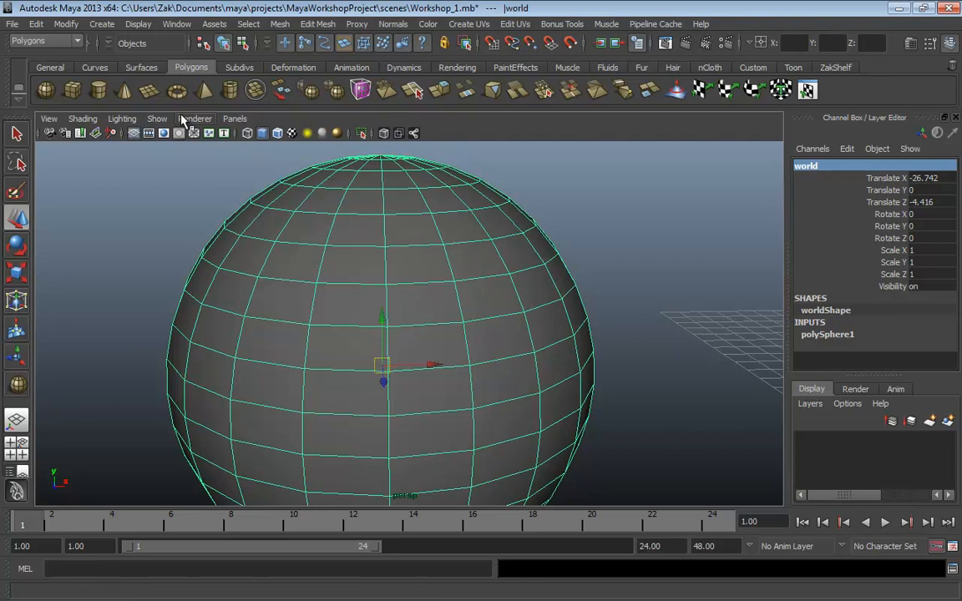
pyautogui.click(127, 91)
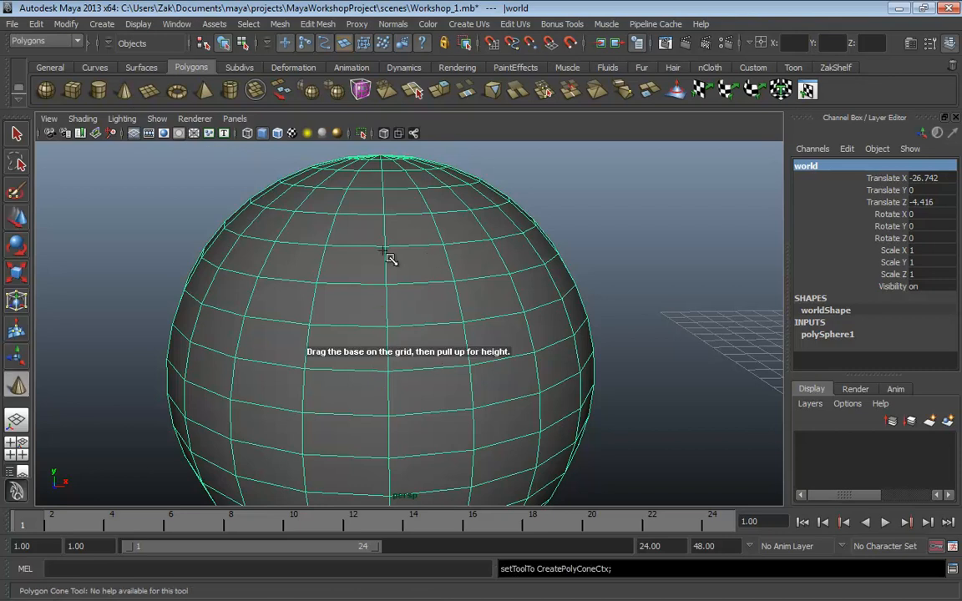
pyautogui.keyDown('alt'); pyautogui.moveTo(400, 260); pyautogui.dragTo(481, 250); pyautogui.keyUp('alt')
pyautogui.keyDown('alt'); pyautogui.moveTo(481, 250); pyautogui.dragTo(305, 267, button='right'); pyautogui.keyUp('alt')
pyautogui.keyDown('alt'); pyautogui.moveTo(433, 321); pyautogui.dragTo(451, 274, button='middle'); pyautogui.keyUp('alt')
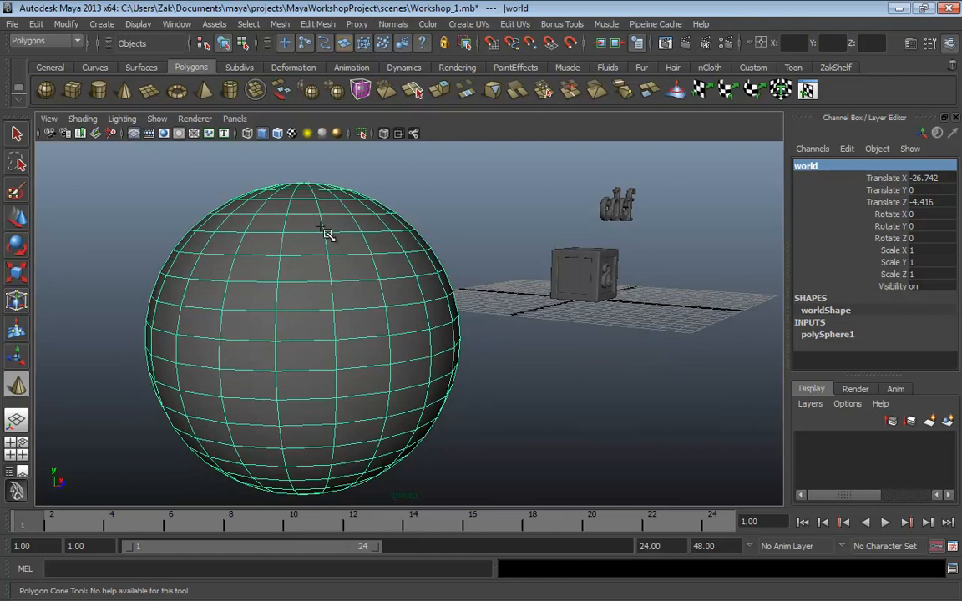
pyautogui.press('q')
pyautogui.moveTo(323, 230)
pyautogui.keyDown('alt'); pyautogui.mouseDown()
pyautogui.moveTo(343, 266)
pyautogui.moveTo(322, 231)
pyautogui.mouseUp(); pyautogui.keyUp('alt')
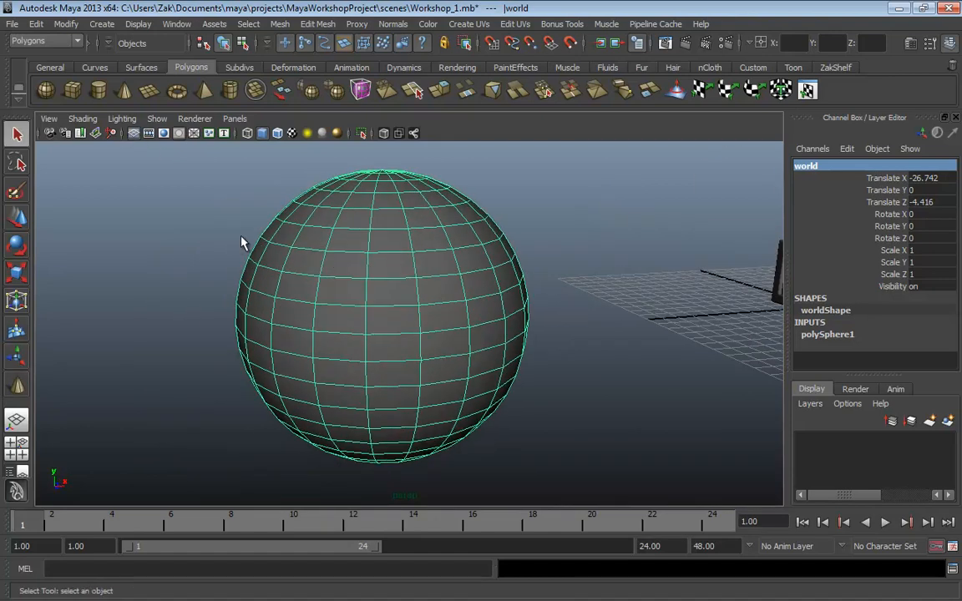
# - Make the world sphere a live surface
pyautogui.click(357, 296)
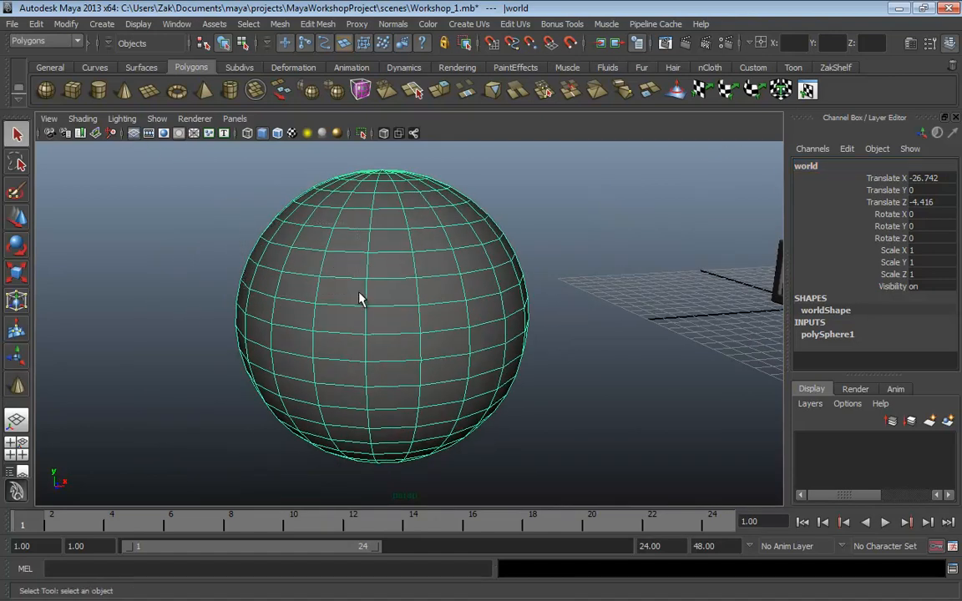
pyautogui.click(67, 24)
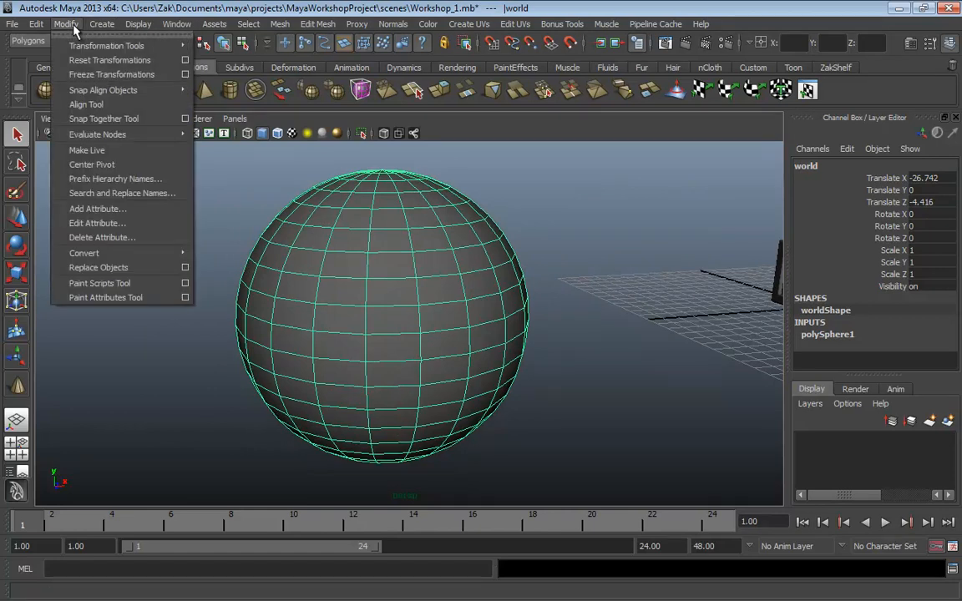
pyautogui.click(117, 154)
pyautogui.keyDown('alt'); pyautogui.moveTo(193, 189); pyautogui.dragTo(312, 242); pyautogui.keyUp('alt')
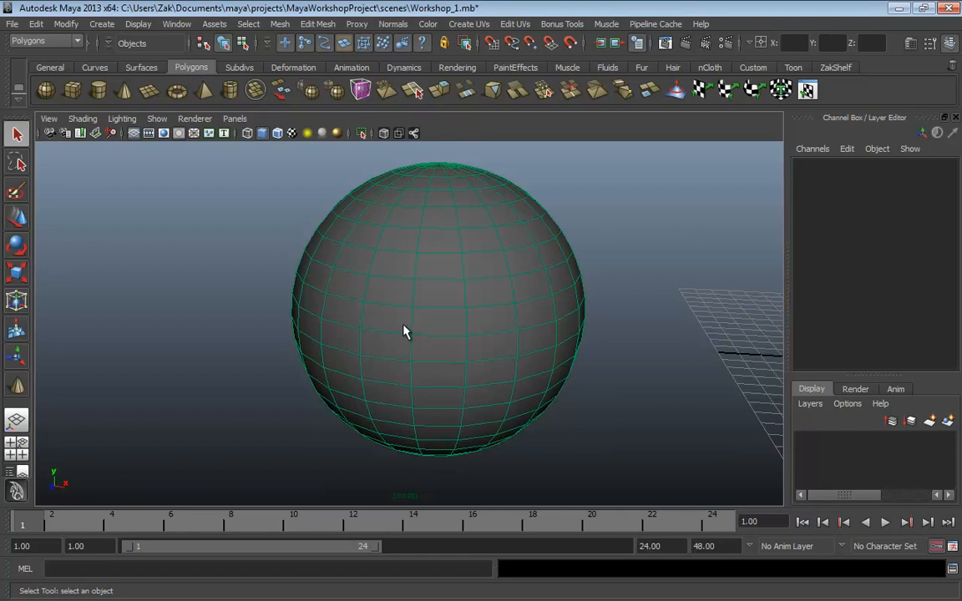
# - Draw a small polygon cone on the upper part of the live sphere, and make the sphere not live
pyautogui.click(124, 91)
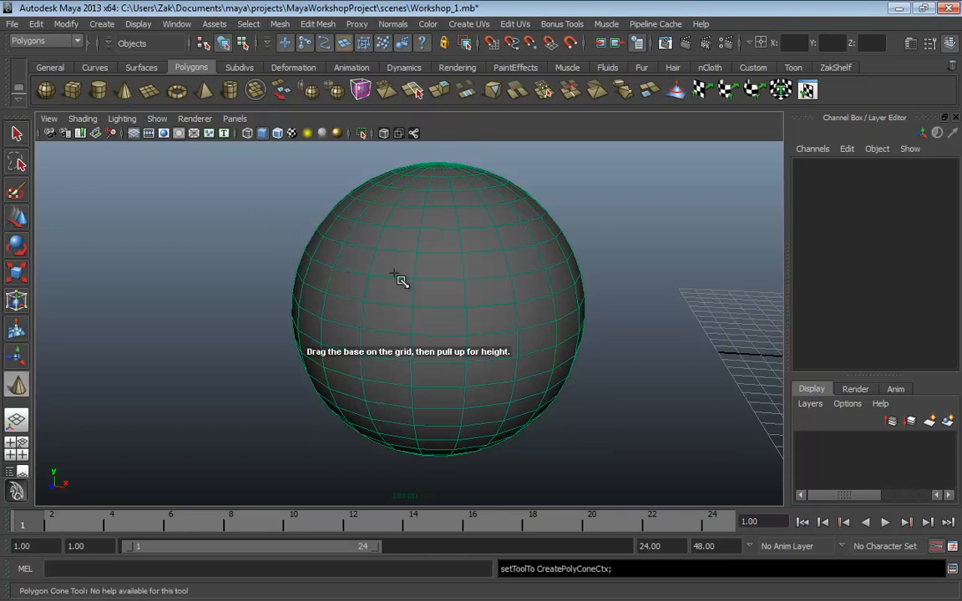
pyautogui.moveTo(372, 267)
pyautogui.mouseDown()
pyautogui.moveTo(386, 281)
pyautogui.moveTo(357, 228)
pyautogui.mouseUp()
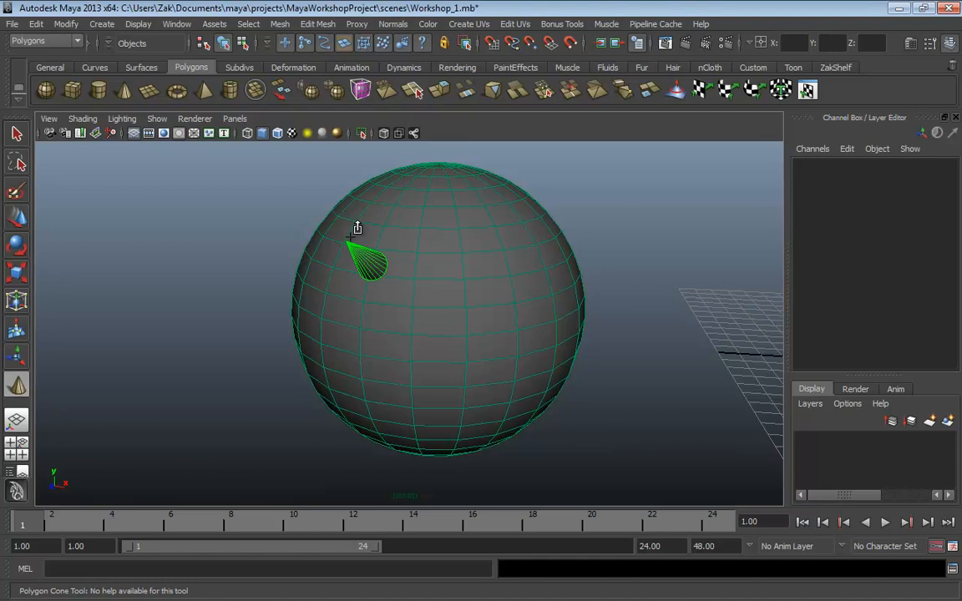
pyautogui.keyDown('alt'); pyautogui.moveTo(467, 268); pyautogui.dragTo(534, 253); pyautogui.keyUp('alt')
pyautogui.click(545, 218)
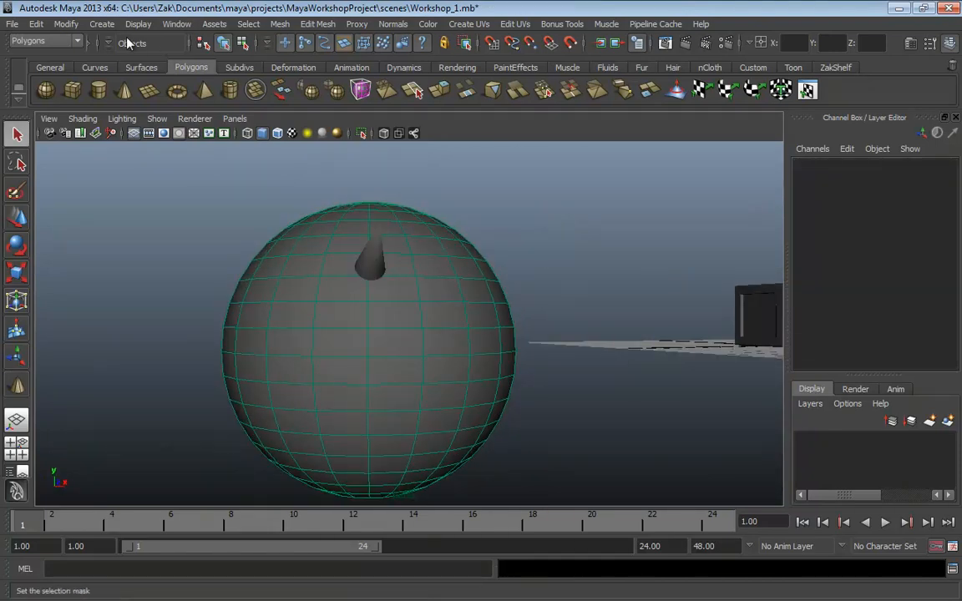
pyautogui.click(65, 24)
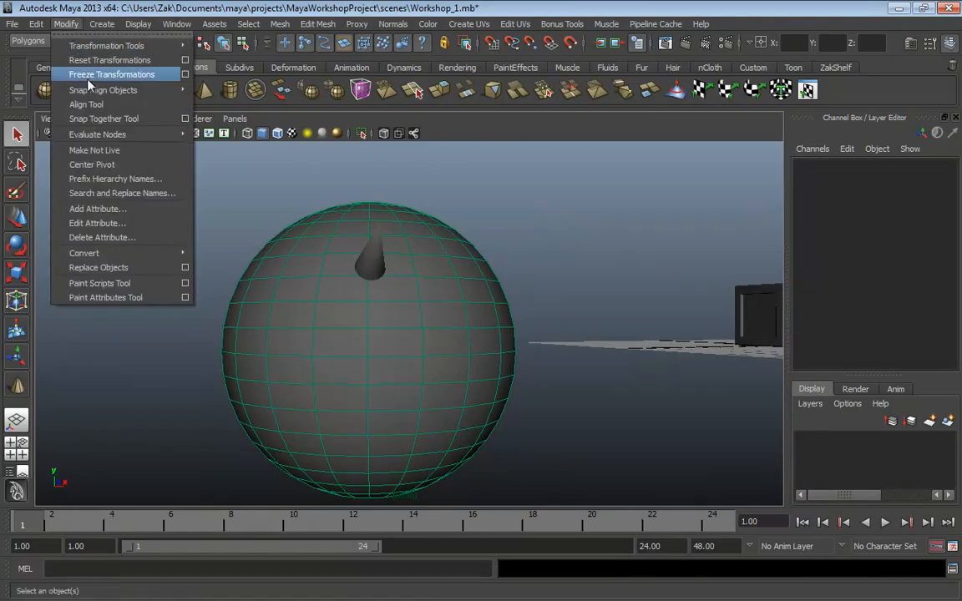
pyautogui.click(100, 150)
# - Rename the cone on the sphere to NATO
pyautogui.keyDown('alt'); pyautogui.moveTo(515, 195); pyautogui.dragTo(436, 198); pyautogui.keyUp('alt')
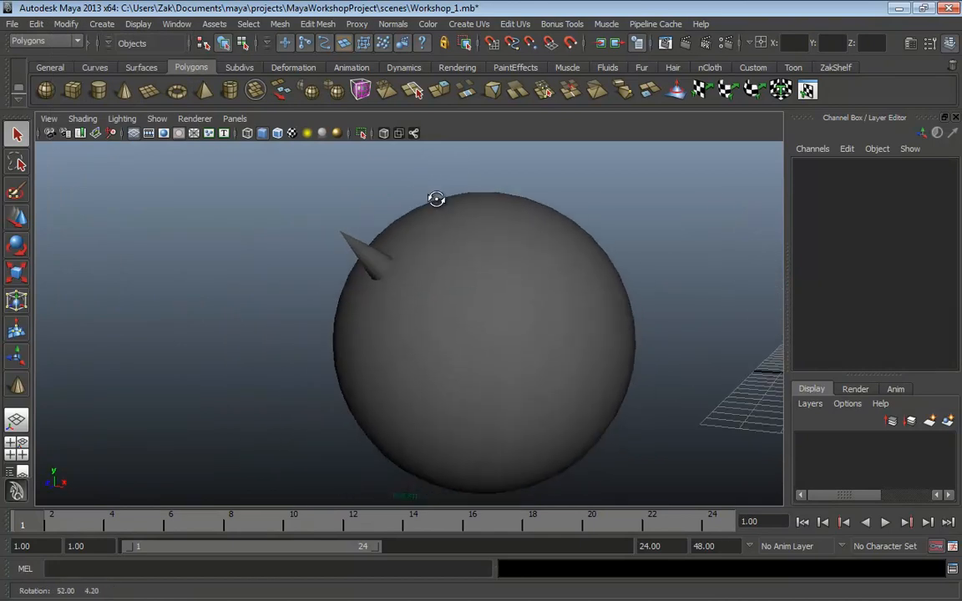
pyautogui.click(355, 254)
pyautogui.doubleClick(809, 166)
pyautogui.write('NAT')
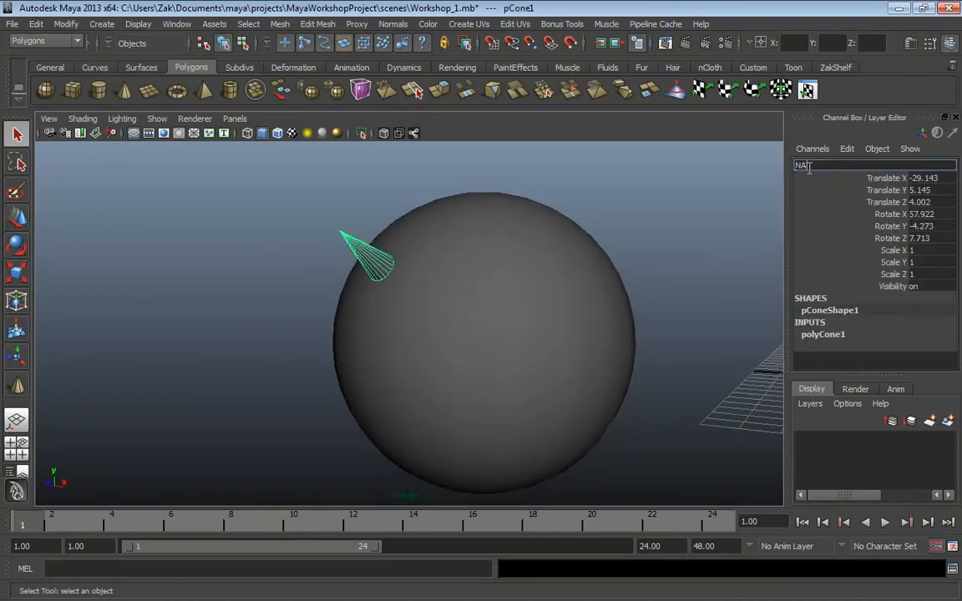
pyautogui.write('O')
pyautogui.press('Return')
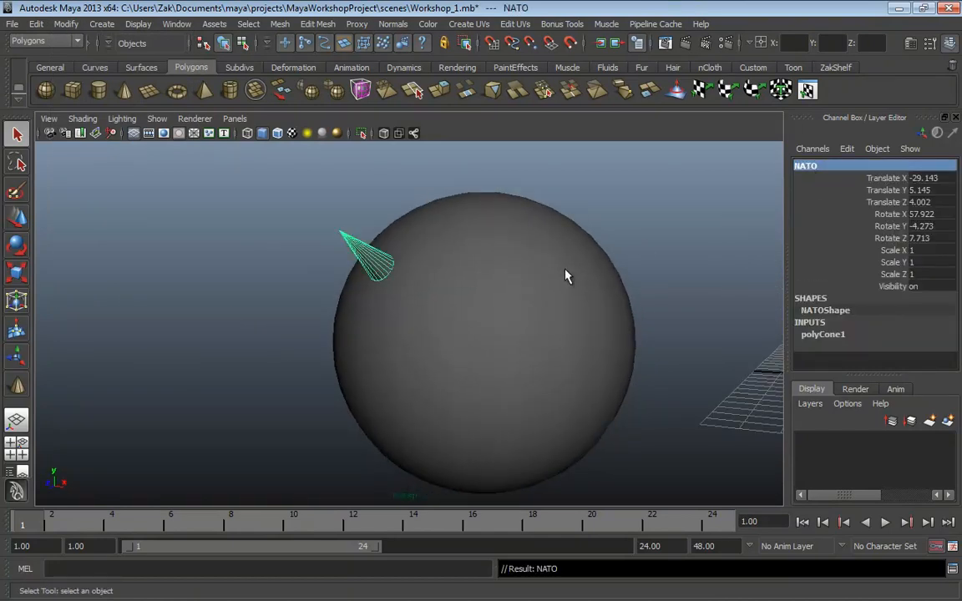
pyautogui.keyDown('alt'); pyautogui.moveTo(538, 232); pyautogui.dragTo(591, 243); pyautogui.keyUp('alt')
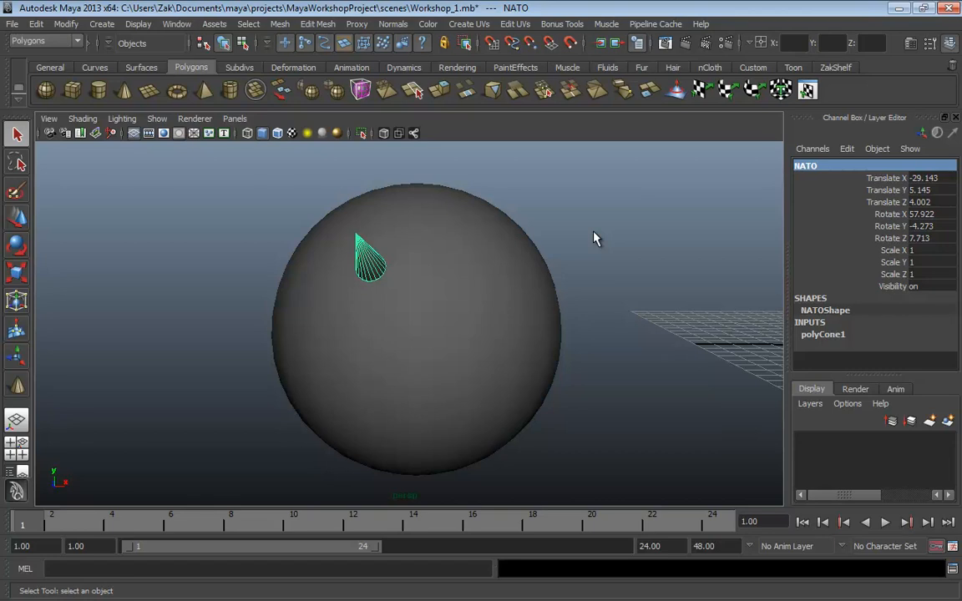
pyautogui.keyDown('alt'); pyautogui.moveTo(448, 322); pyautogui.dragTo(487, 327); pyautogui.keyUp('alt')
pyautogui.keyDown('alt'); pyautogui.moveTo(440, 319); pyautogui.dragTo(457, 321, button='middle'); pyautogui.keyUp('alt')
pyautogui.keyDown('alt'); pyautogui.moveTo(457, 320); pyautogui.dragTo(483, 330); pyautogui.keyUp('alt')
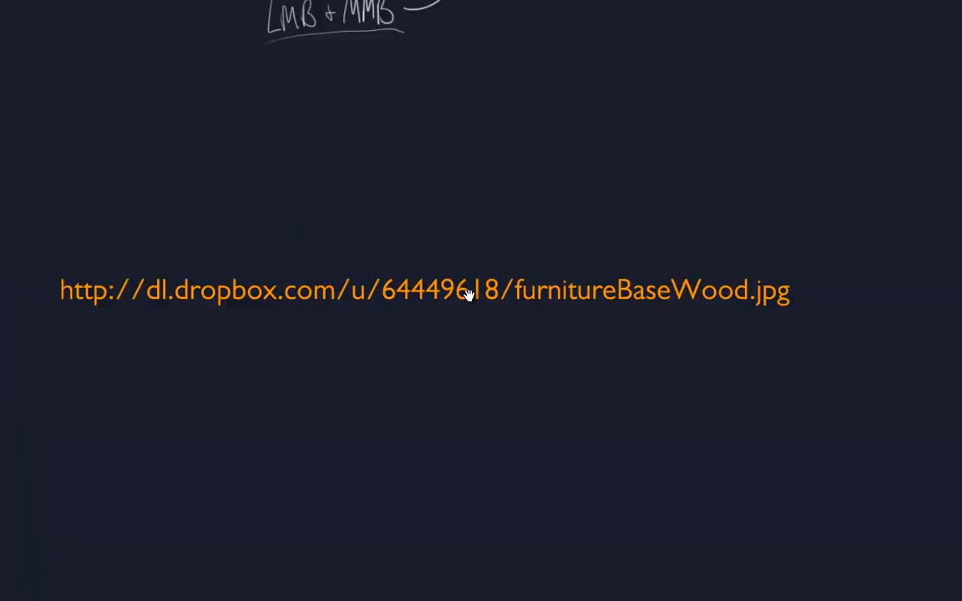
# - Switch to the dark drawing board and sketch a globe in an empty area: a circle filled with continent outlines
pyautogui.moveTo(468, 295); pyautogui.dragTo(356, 314)
pyautogui.moveTo(479, 224)
pyautogui.mouseDown()
pyautogui.moveTo(433, 232)
pyautogui.moveTo(454, 391)
pyautogui.moveTo(545, 311)
pyautogui.moveTo(485, 225)
pyautogui.moveTo(474, 226)
pyautogui.mouseUp()
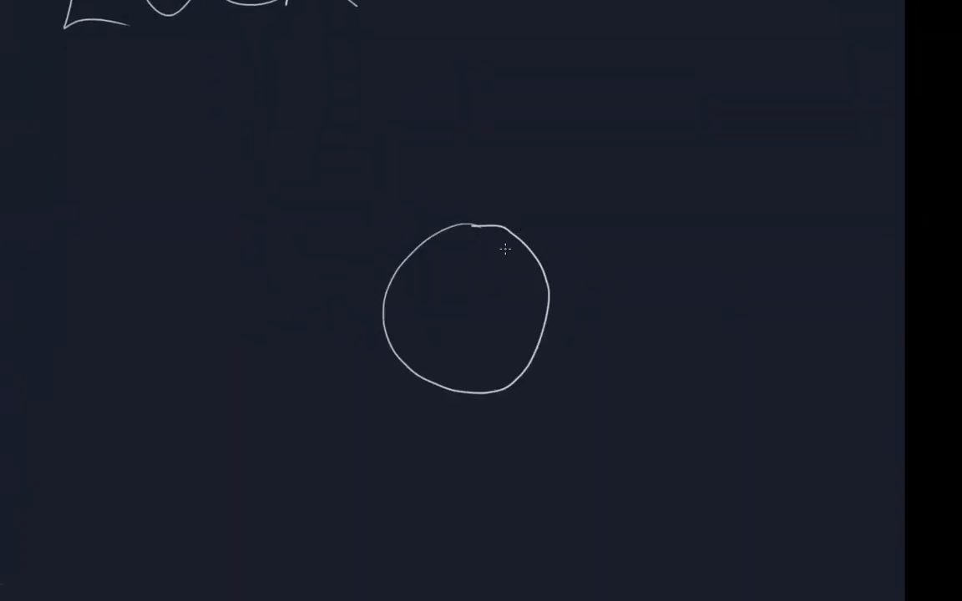
pyautogui.moveTo(428, 259)
pyautogui.mouseDown()
pyautogui.moveTo(434, 337)
pyautogui.moveTo(478, 353)
pyautogui.moveTo(474, 386)
pyautogui.mouseUp()
pyautogui.moveTo(523, 366)
pyautogui.mouseDown()
pyautogui.moveTo(505, 293)
pyautogui.moveTo(463, 243)
pyautogui.mouseUp()
pyautogui.moveTo(392, 298); pyautogui.dragTo(413, 364)
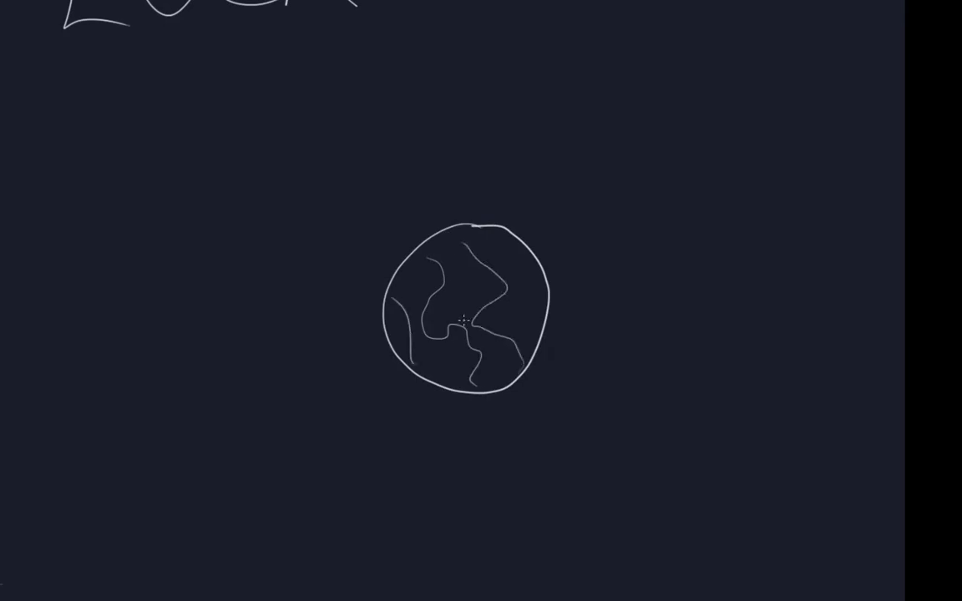
pyautogui.moveTo(536, 264); pyautogui.dragTo(535, 323)
# - Sketch a stick figure standing on the upper edge of the globe
pyautogui.moveTo(464, 276)
pyautogui.mouseDown()
pyautogui.moveTo(478, 290)
pyautogui.moveTo(519, 224)
pyautogui.moveTo(503, 255)
pyautogui.mouseUp()
pyautogui.moveTo(504, 235); pyautogui.dragTo(513, 248)
pyautogui.moveTo(522, 206); pyautogui.dragTo(521, 209)
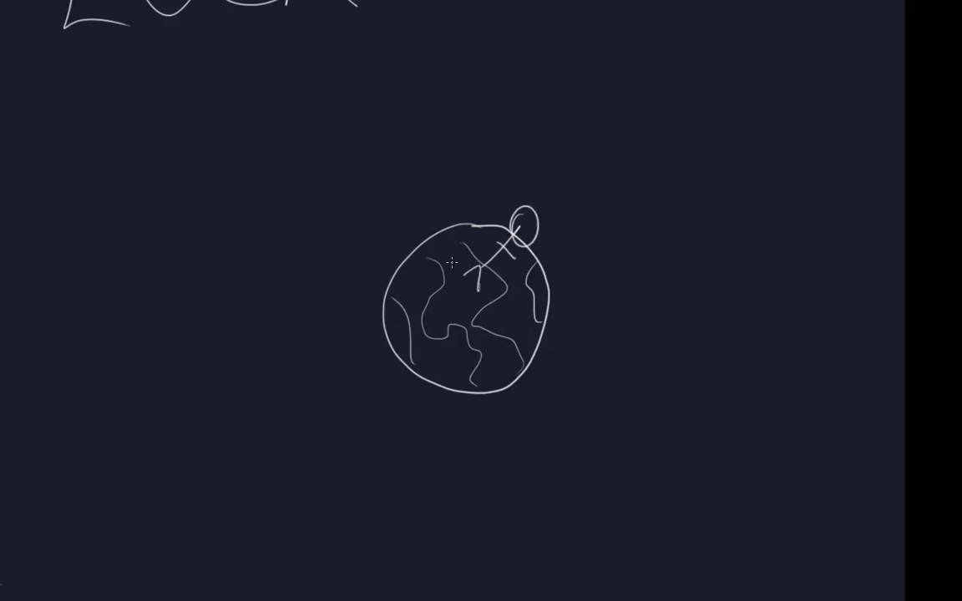
# - Draw three looping rotation strokes across the globe and three long motion lines trailing away from it
pyautogui.moveTo(417, 251)
pyautogui.mouseDown()
pyautogui.moveTo(608, 249)
pyautogui.moveTo(544, 290)
pyautogui.mouseUp()
pyautogui.moveTo(426, 311); pyautogui.dragTo(526, 327)
pyautogui.moveTo(422, 352); pyautogui.dragTo(492, 382)
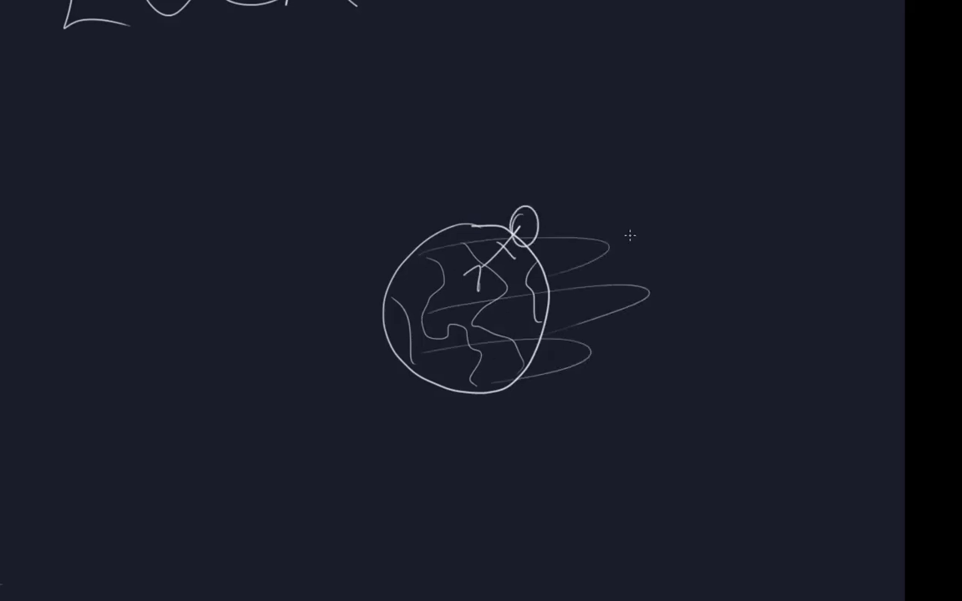
pyautogui.moveTo(560, 219); pyautogui.dragTo(863, 198)
pyautogui.moveTo(634, 271); pyautogui.dragTo(848, 255)
pyautogui.moveTo(612, 357); pyautogui.dragTo(750, 344)
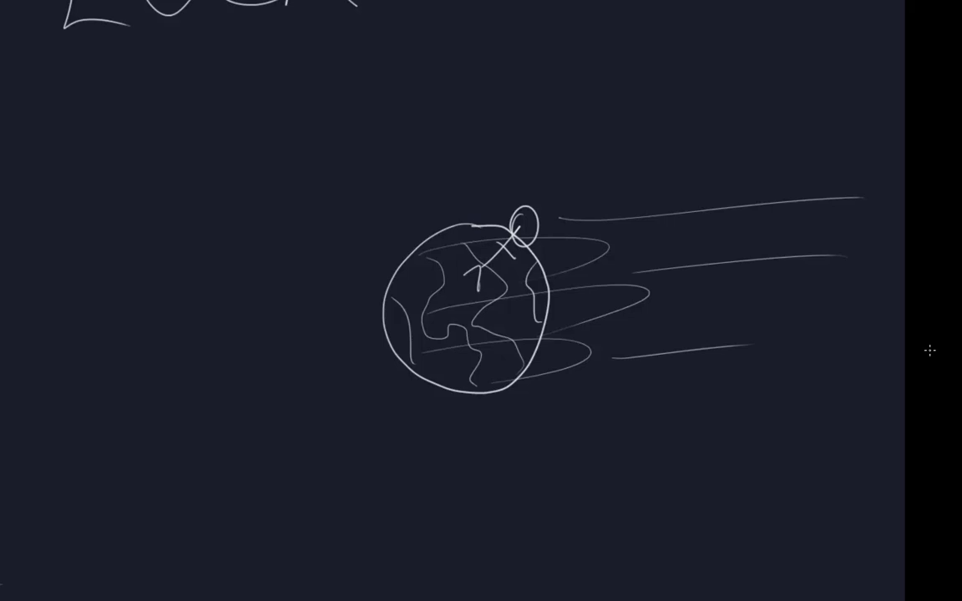
# - Draw a circle in the empty area below the globe and label it "Parent" by hand
pyautogui.scroll(-3, 579, 275)
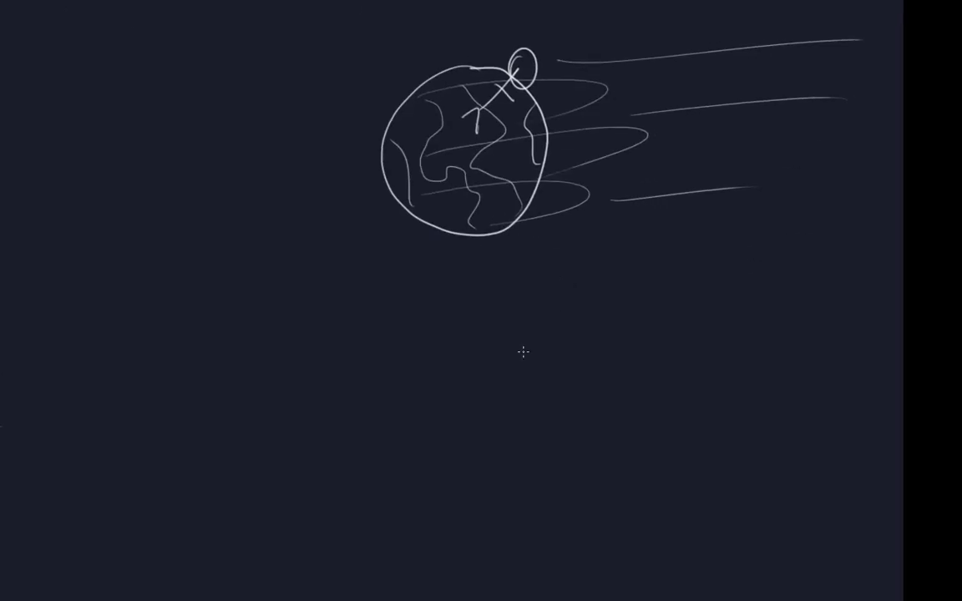
pyautogui.moveTo(494, 311)
pyautogui.mouseDown()
pyautogui.moveTo(509, 303)
pyautogui.moveTo(483, 307)
pyautogui.mouseUp()
pyautogui.moveTo(593, 374)
pyautogui.mouseDown()
pyautogui.moveTo(605, 332)
pyautogui.moveTo(594, 351)
pyautogui.mouseUp()
pyautogui.moveTo(622, 355)
pyautogui.mouseDown()
pyautogui.moveTo(634, 366)
pyautogui.moveTo(658, 354)
pyautogui.moveTo(687, 361)
pyautogui.moveTo(698, 337)
pyautogui.mouseUp()
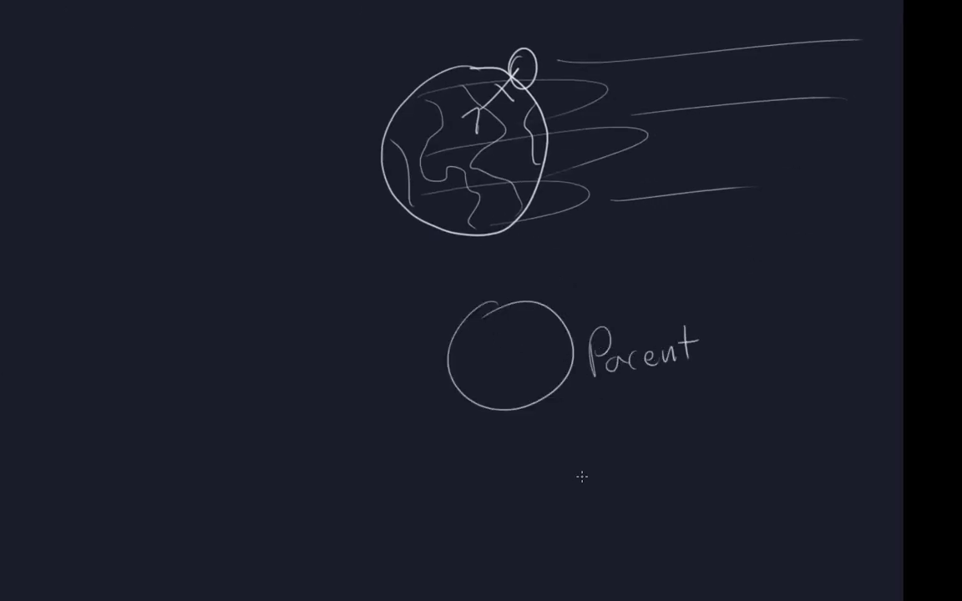
# - Sketch a small stick figure in the empty area below the "Parent" circle
pyautogui.moveTo(584, 499)
pyautogui.mouseDown()
pyautogui.moveTo(589, 474)
pyautogui.moveTo(611, 497)
pyautogui.mouseUp()
pyautogui.moveTo(592, 451); pyautogui.dragTo(591, 473)
pyautogui.moveTo(574, 461)
pyautogui.mouseDown()
pyautogui.moveTo(607, 456)
pyautogui.moveTo(591, 432)
pyautogui.mouseUp()
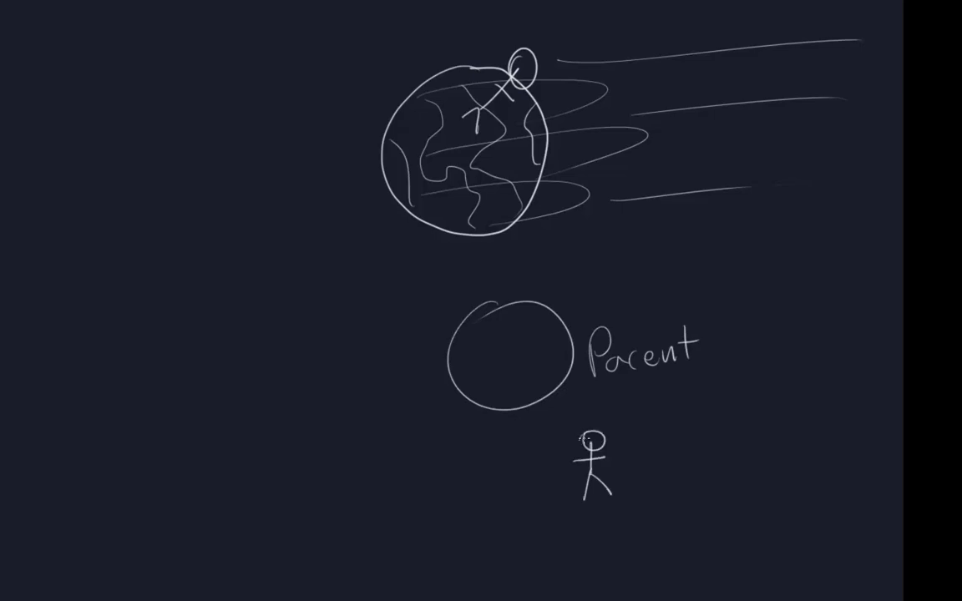
# - Draw a bent connector line from the circle to the stick figure and hand-letter "Child" beside the figure
pyautogui.moveTo(510, 409); pyautogui.dragTo(565, 472)
pyautogui.moveTo(651, 442)
pyautogui.mouseDown()
pyautogui.moveTo(650, 473)
pyautogui.moveTo(668, 472)
pyautogui.mouseUp()
pyautogui.moveTo(673, 446); pyautogui.dragTo(674, 473)
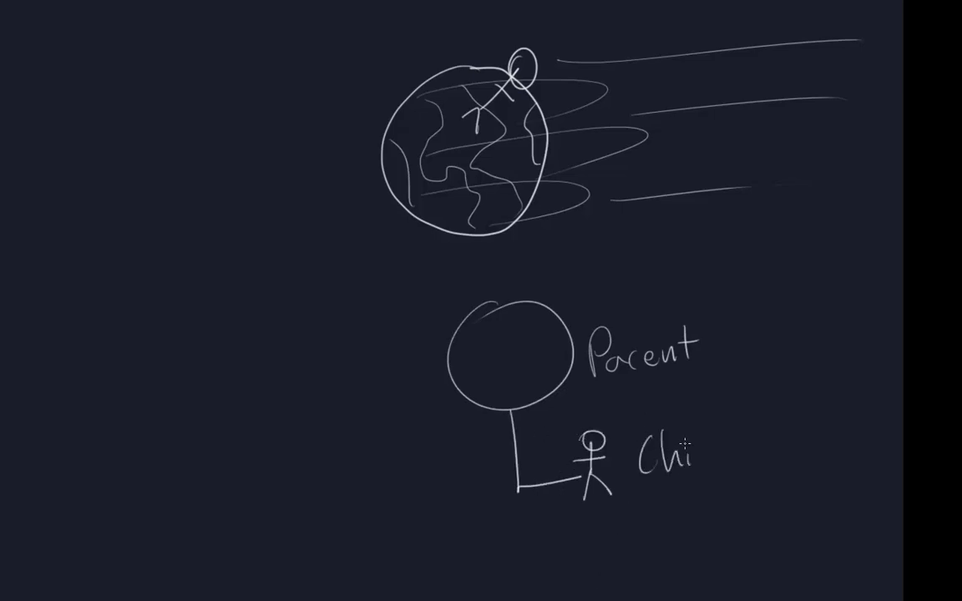
pyautogui.moveTo(681, 422)
pyautogui.mouseDown()
pyautogui.moveTo(686, 473)
pyautogui.moveTo(714, 403)
pyautogui.mouseUp()
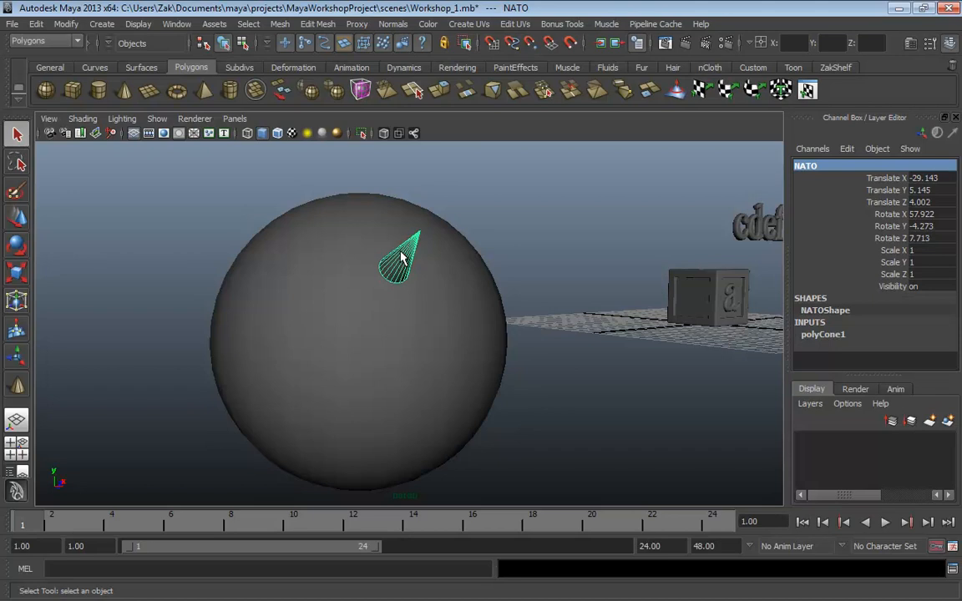
# - Switch to Maya, parent the NATO cone to the world sphere, and move the sphere to about X -39.902, Y 2.848, Z -10.237
pyautogui.keyDown('shift'); pyautogui.click(478, 327); pyautogui.keyUp('shift')
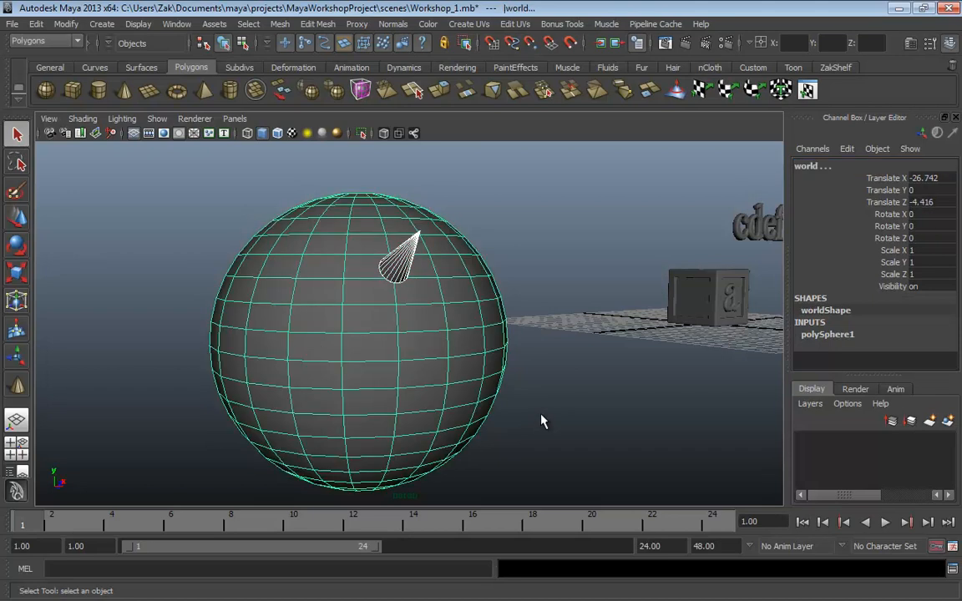
pyautogui.press('p')
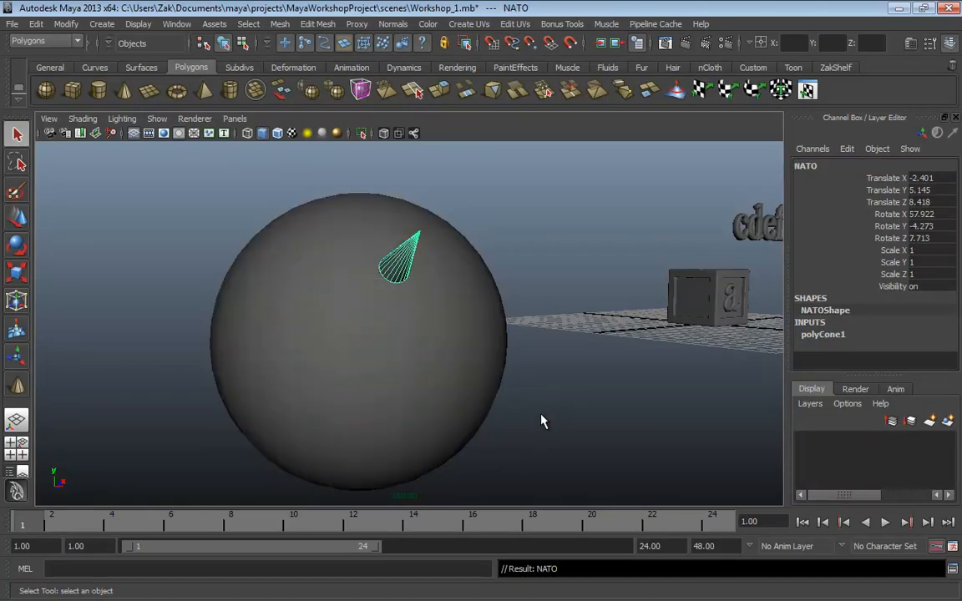
pyautogui.click(435, 342)
pyautogui.keyDown('alt'); pyautogui.moveTo(451, 322); pyautogui.dragTo(485, 322); pyautogui.keyUp('alt')
pyautogui.press('w')
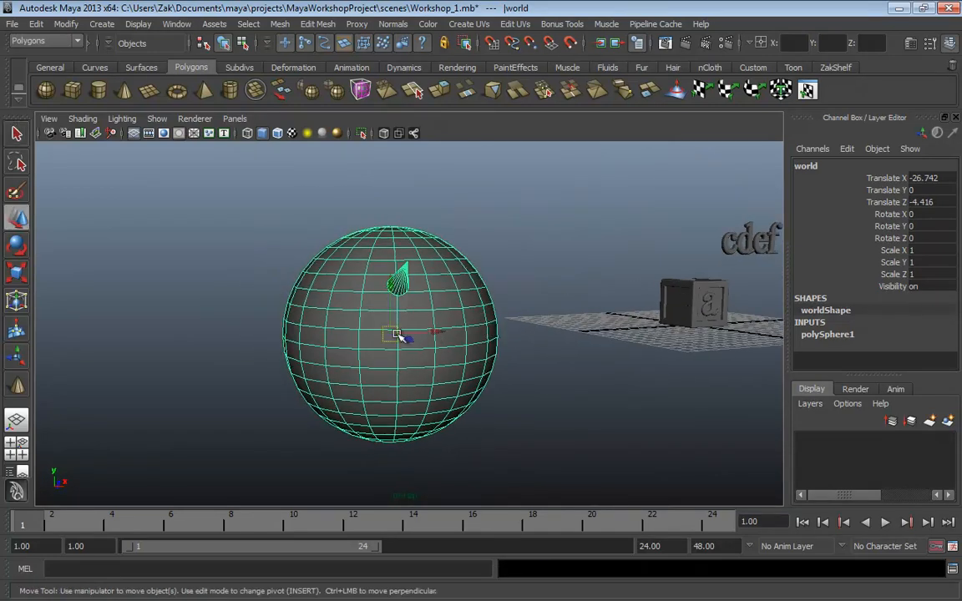
pyautogui.moveTo(397, 334); pyautogui.dragTo(526, 326)
# - Try moving the cone on its own, independently of the sphere
pyautogui.click(511, 276)
pyautogui.keyDown('alt'); pyautogui.moveTo(511, 276); pyautogui.dragTo(588, 279); pyautogui.keyUp('alt')
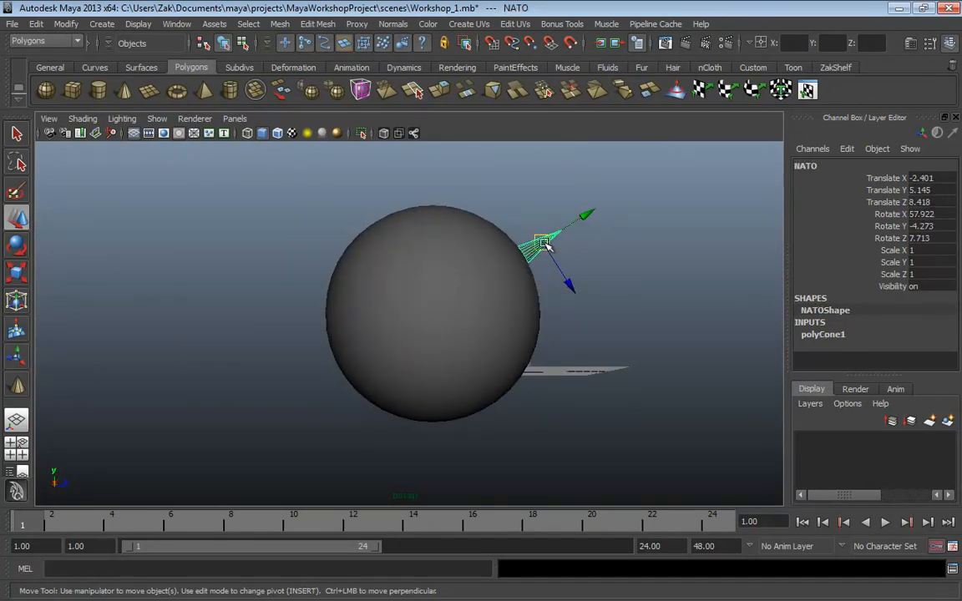
pyautogui.moveTo(544, 243); pyautogui.dragTo(537, 273)
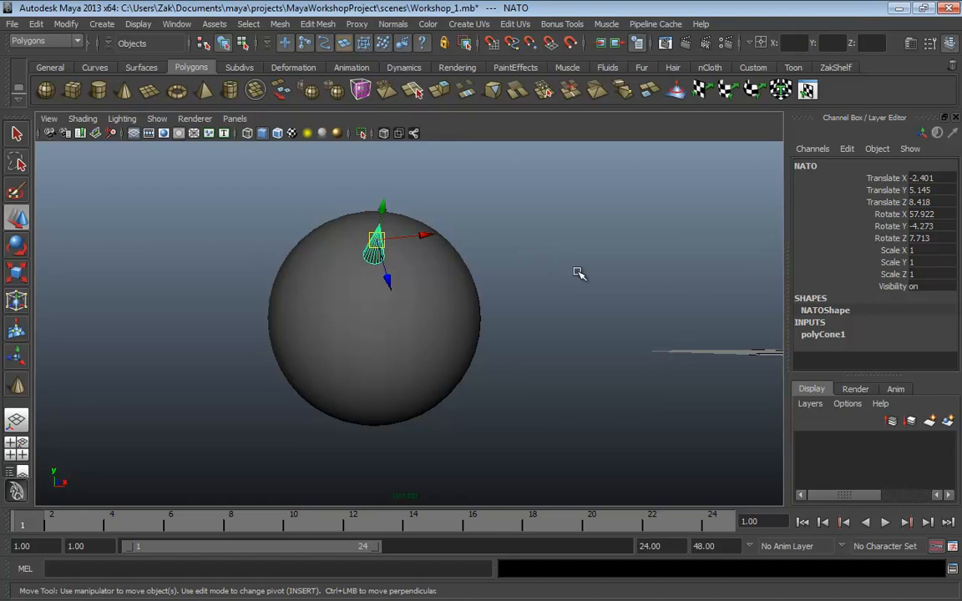
# - Compare the channel values of the sphere and the cone, and examine the cone's position relative to the sphere and the grid
pyautogui.keyDown('alt'); pyautogui.moveTo(578, 273); pyautogui.dragTo(681, 279); pyautogui.keyUp('alt')
pyautogui.click(427, 288)
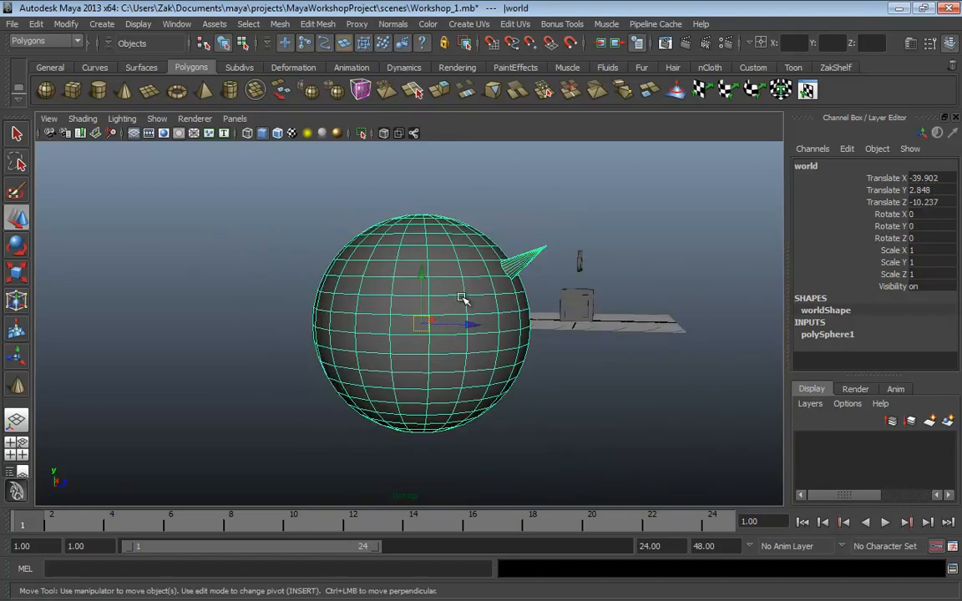
pyautogui.keyDown('alt'); pyautogui.moveTo(501, 280); pyautogui.dragTo(474, 241); pyautogui.keyUp('alt')
pyautogui.keyDown('alt'); pyautogui.moveTo(586, 287); pyautogui.dragTo(532, 294); pyautogui.keyUp('alt')
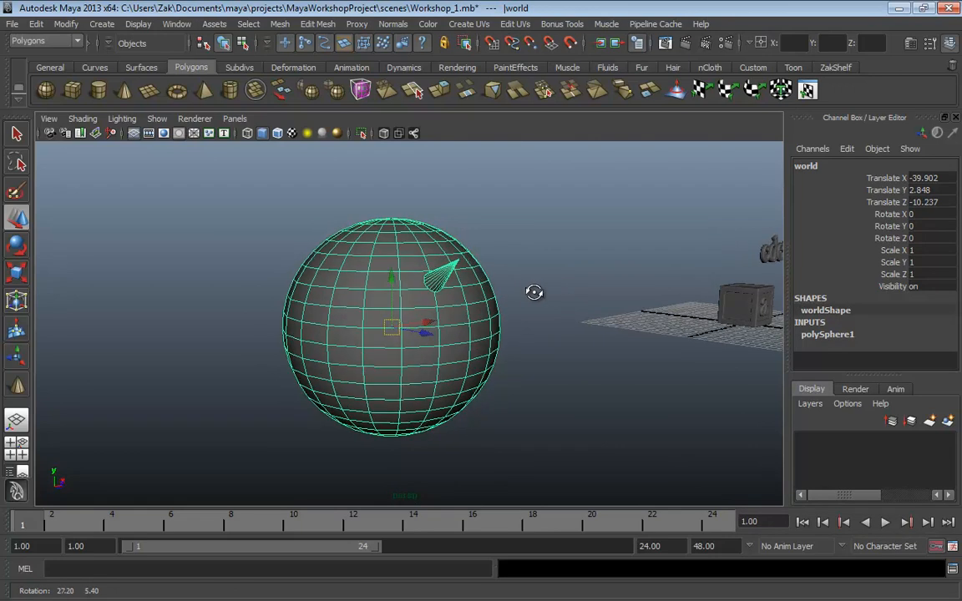
pyautogui.click(447, 274)
pyautogui.keyDown('alt'); pyautogui.moveTo(446, 275); pyautogui.dragTo(558, 272); pyautogui.keyUp('alt')
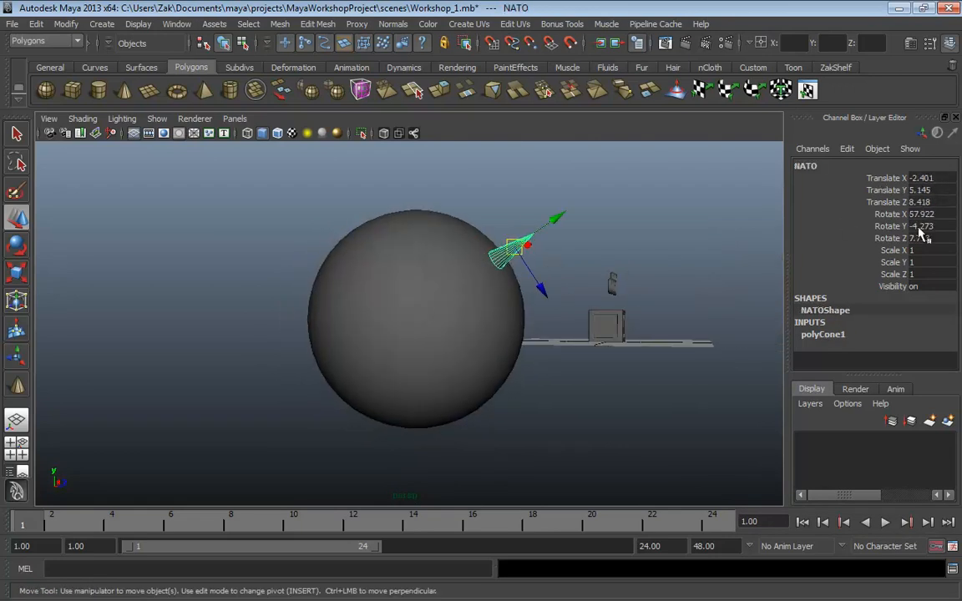
pyautogui.keyDown('alt'); pyautogui.moveTo(572, 294); pyautogui.dragTo(569, 282); pyautogui.keyUp('alt')
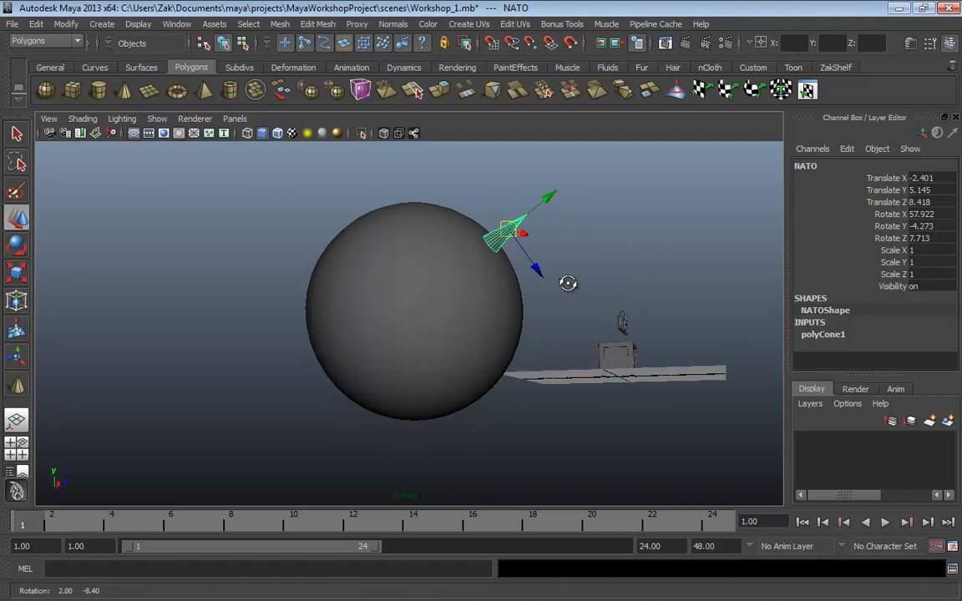
pyautogui.keyDown('alt'); pyautogui.moveTo(610, 318); pyautogui.dragTo(551, 386, button='middle'); pyautogui.keyUp('alt')
pyautogui.keyDown('alt'); pyautogui.moveTo(551, 386); pyautogui.dragTo(719, 388, button='right'); pyautogui.keyUp('alt')
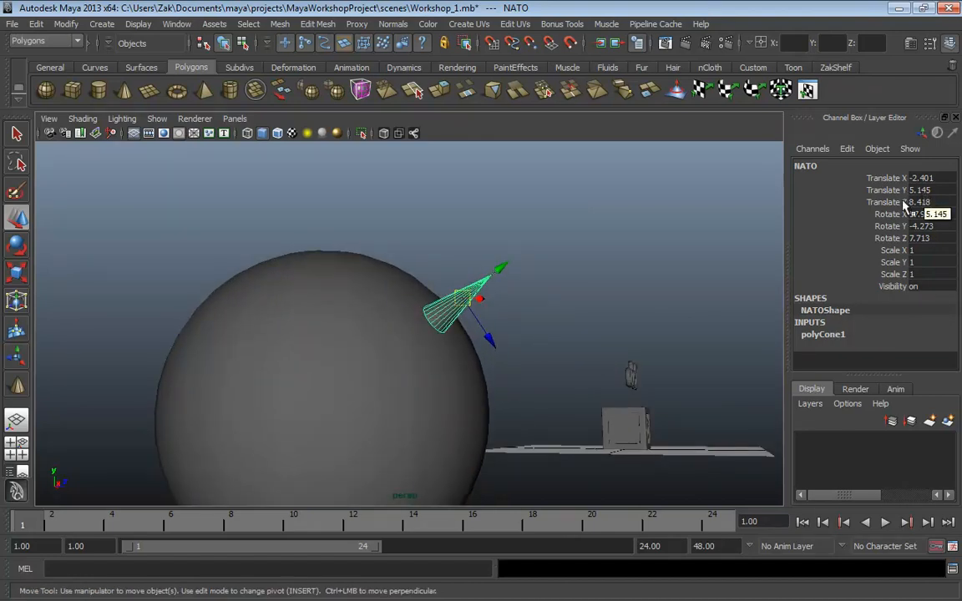
pyautogui.keyDown('alt'); pyautogui.moveTo(631, 373); pyautogui.dragTo(603, 318); pyautogui.keyUp('alt')
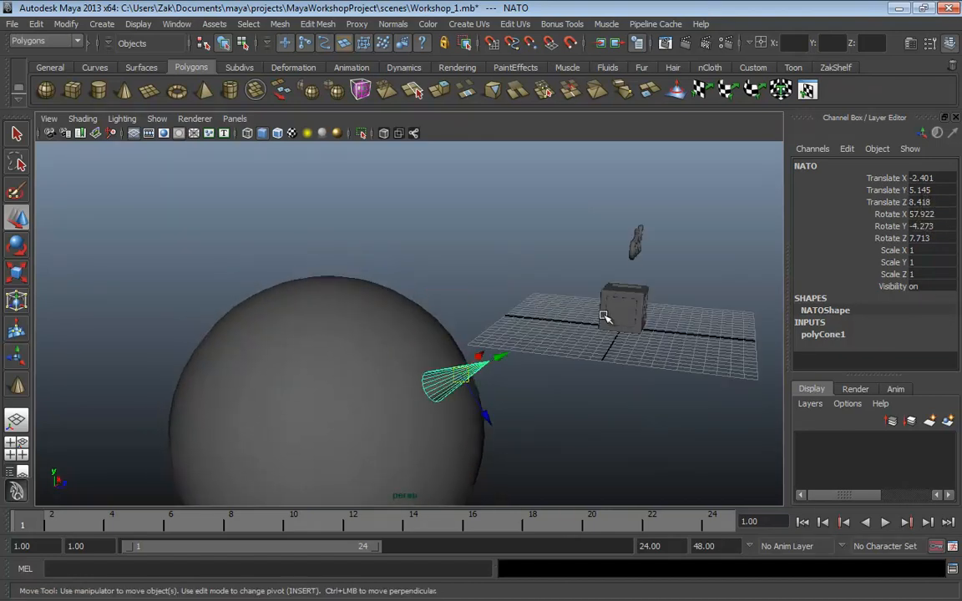
pyautogui.keyDown('alt'); pyautogui.moveTo(483, 477); pyautogui.dragTo(499, 361); pyautogui.keyUp('alt')
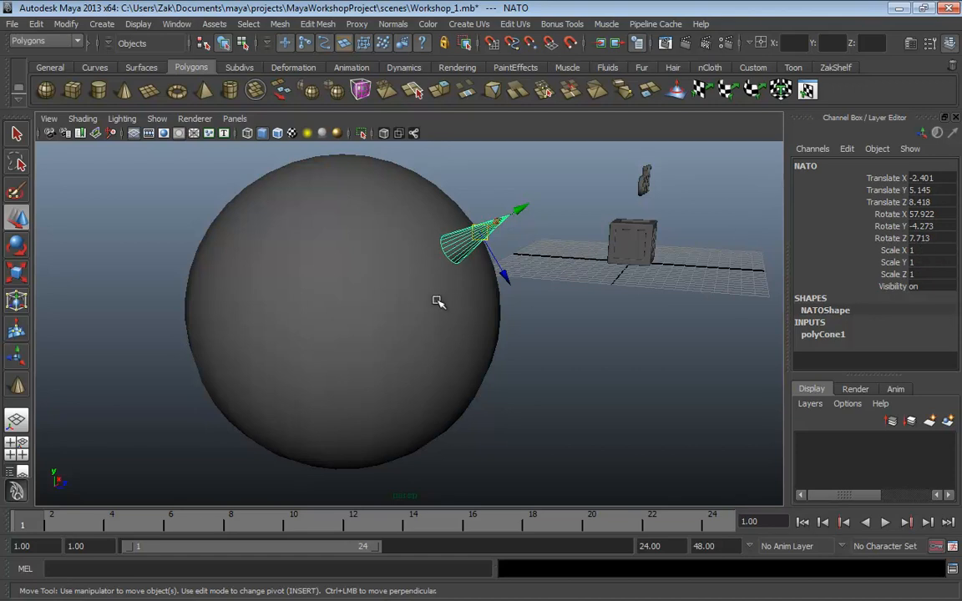
# - Show the scene in wireframe, try setting the cone's Translate X, Y and Z to 0, and undo it
pyautogui.press('4')
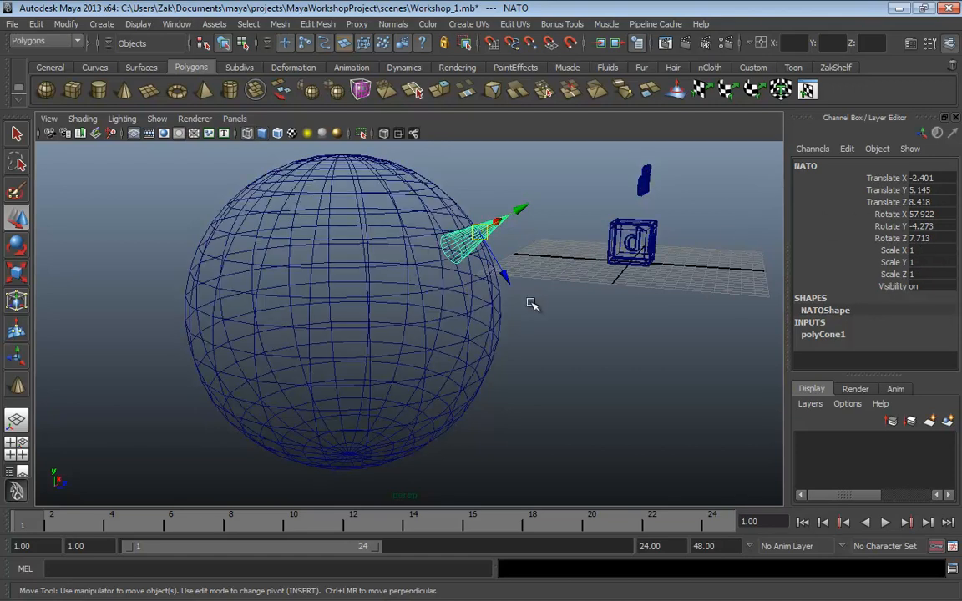
pyautogui.moveTo(843, 178); pyautogui.dragTo(843, 202)
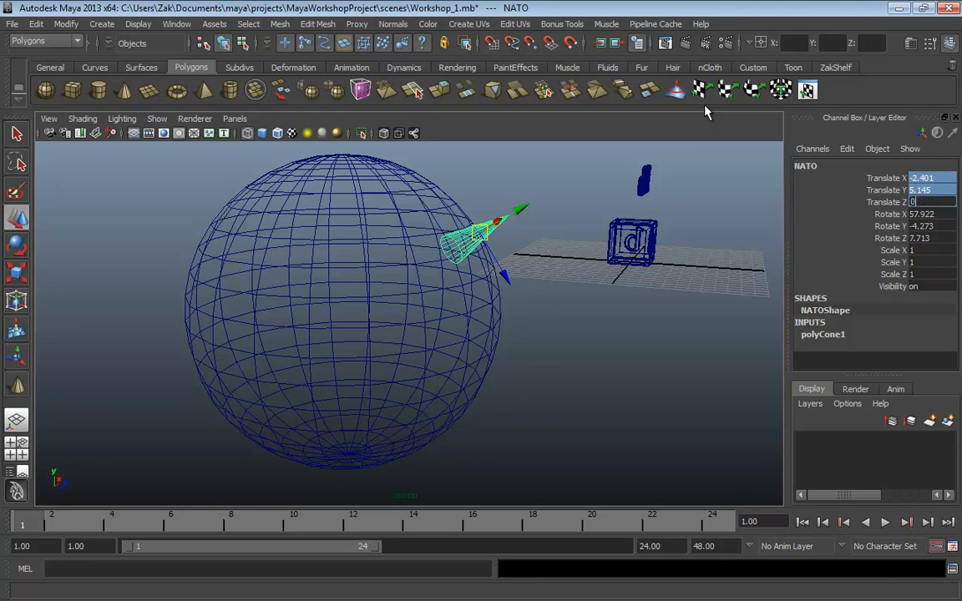
pyautogui.press('Return')
pyautogui.keyDown('alt'); pyautogui.moveTo(666, 144); pyautogui.dragTo(281, 215); pyautogui.keyUp('alt')
pyautogui.hotkey('ctrl', 'z')
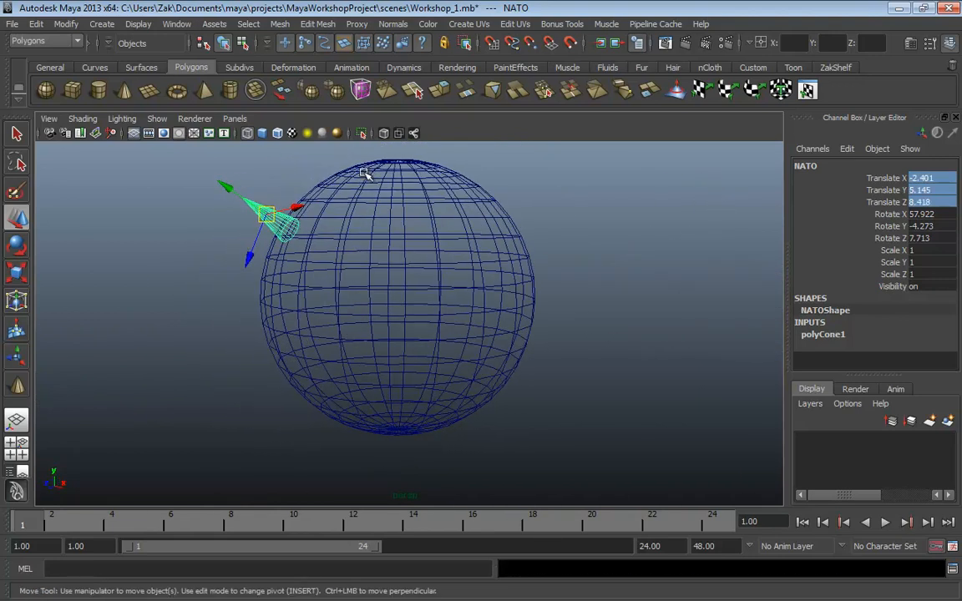
# - Rotate the sphere freely with the cone attached, restore shaded display, and undo the rotation
pyautogui.click(409, 236)
pyautogui.keyDown('alt'); pyautogui.moveTo(332, 262); pyautogui.dragTo(449, 288); pyautogui.keyUp('alt')
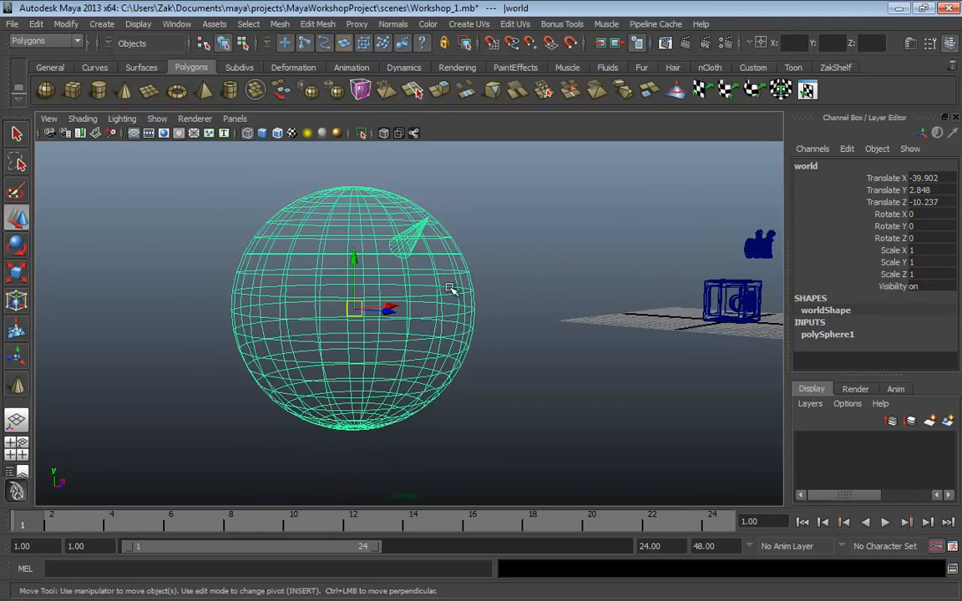
pyautogui.press('e')
pyautogui.moveTo(330, 256)
pyautogui.mouseDown()
pyautogui.moveTo(332, 273)
pyautogui.moveTo(323, 268)
pyautogui.moveTo(290, 313)
pyautogui.moveTo(389, 365)
pyautogui.moveTo(405, 256)
pyautogui.moveTo(312, 318)
pyautogui.moveTo(414, 283)
pyautogui.moveTo(338, 350)
pyautogui.moveTo(421, 305)
pyautogui.moveTo(567, 311)
pyautogui.mouseUp()
pyautogui.press('5')
pyautogui.hotkey('ctrl', 'z')
pyautogui.hotkey('ctrl', 'z')
pyautogui.hotkey('ctrl', 'z')
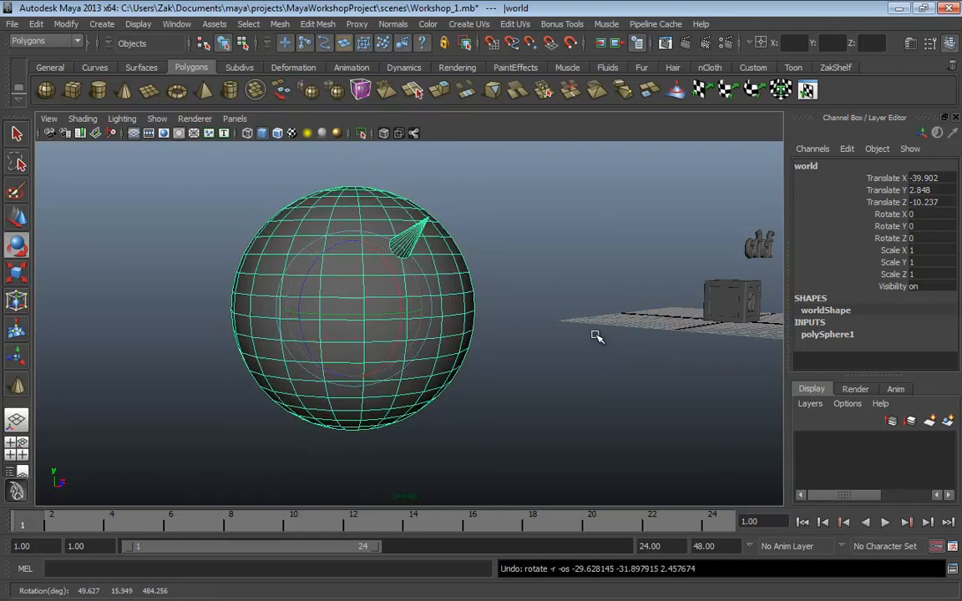
# - Make the NATO cone a live surface
pyautogui.keyDown('alt'); pyautogui.moveTo(503, 260); pyautogui.dragTo(444, 317); pyautogui.keyUp('alt')
pyautogui.keyDown('alt'); pyautogui.moveTo(444, 317); pyautogui.dragTo(666, 354, button='right'); pyautogui.keyUp('alt')
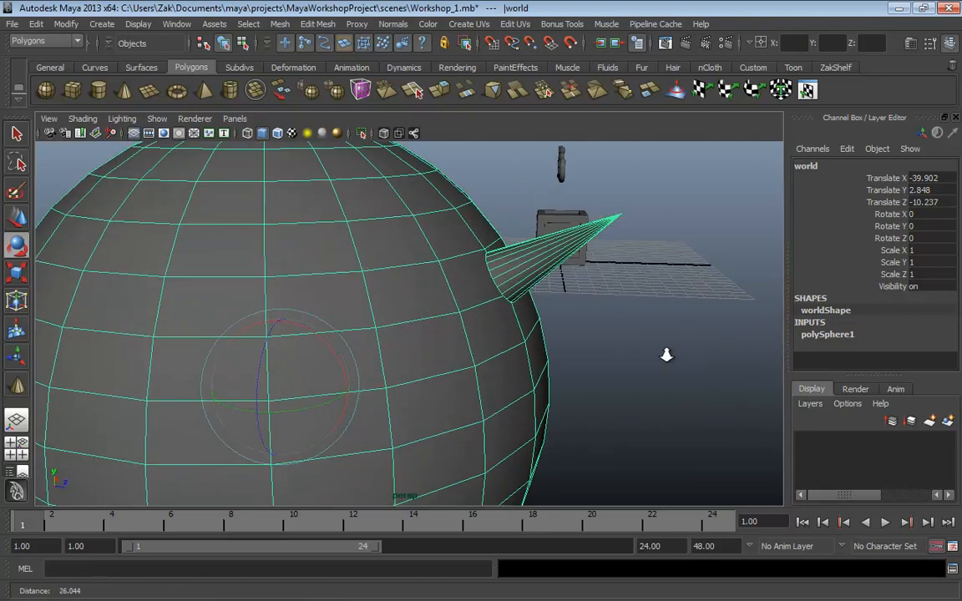
pyautogui.keyDown('alt'); pyautogui.moveTo(667, 355); pyautogui.dragTo(609, 335); pyautogui.keyUp('alt')
pyautogui.press('e')
pyautogui.click(544, 297)
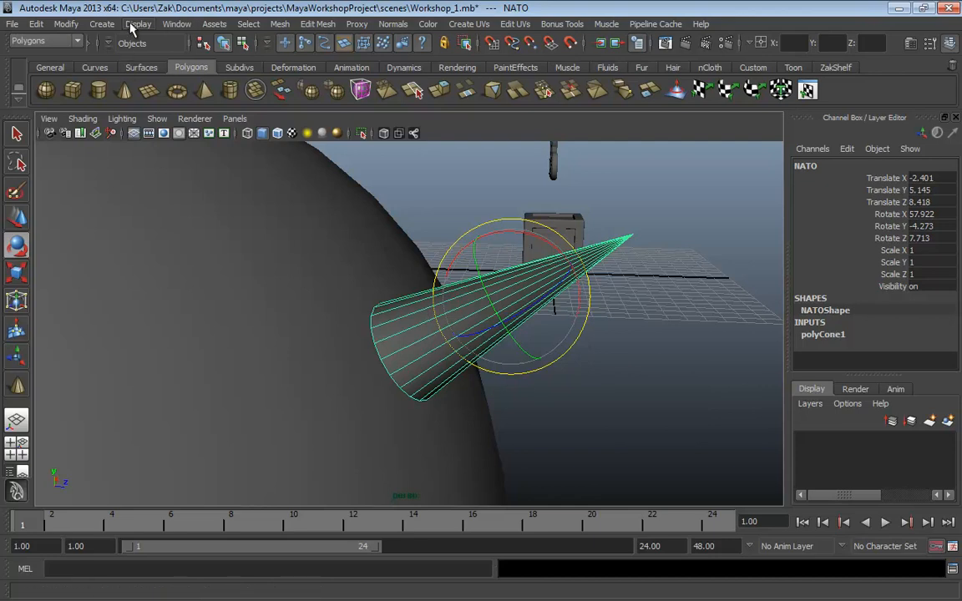
pyautogui.click(66, 23)
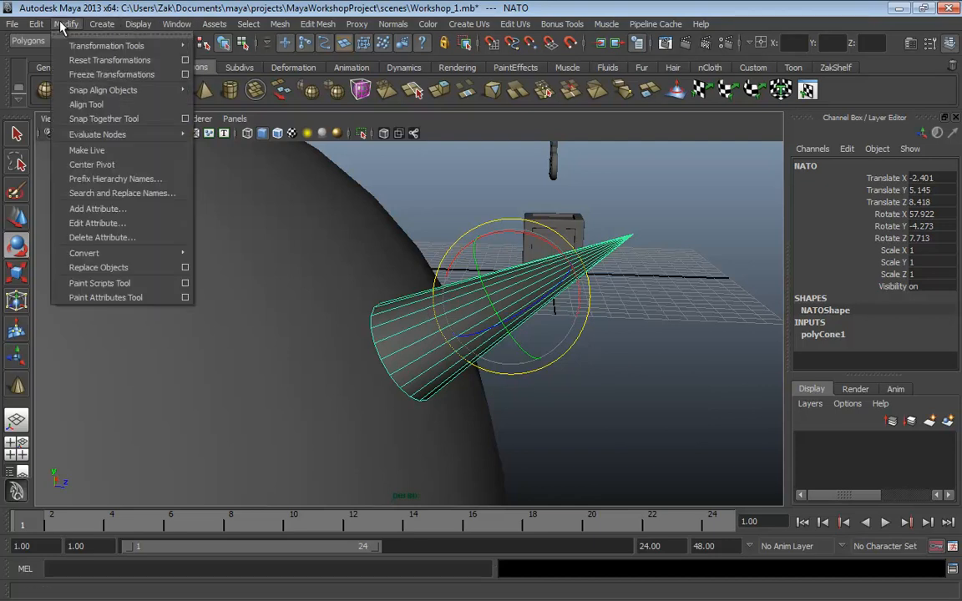
pyautogui.click(83, 138)
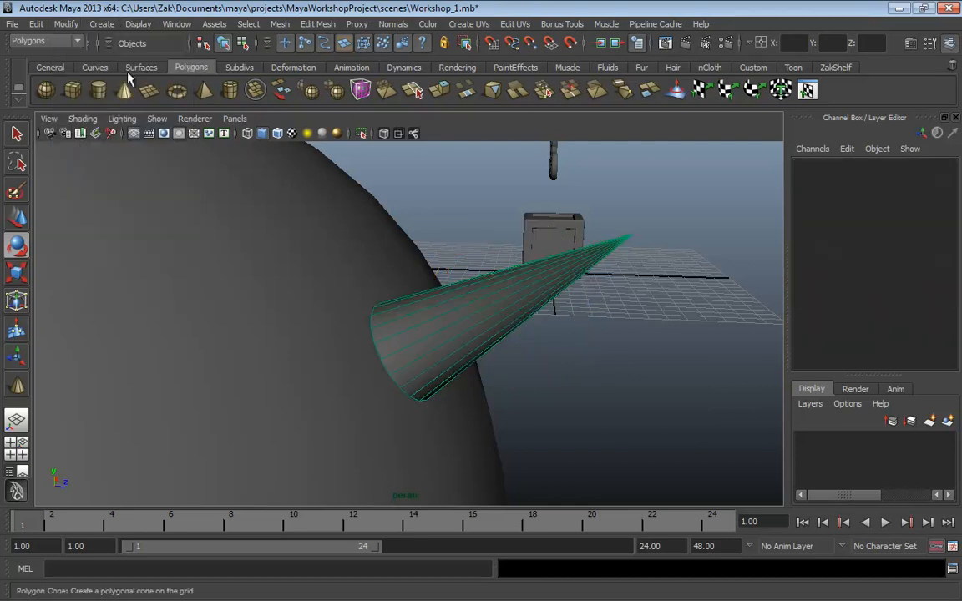
# - Draw three small polygon pyramids directly on the live cone's surface, spread around its sides
pyautogui.click(206, 91)
pyautogui.moveTo(432, 349); pyautogui.dragTo(427, 339)
pyautogui.click(535, 316)
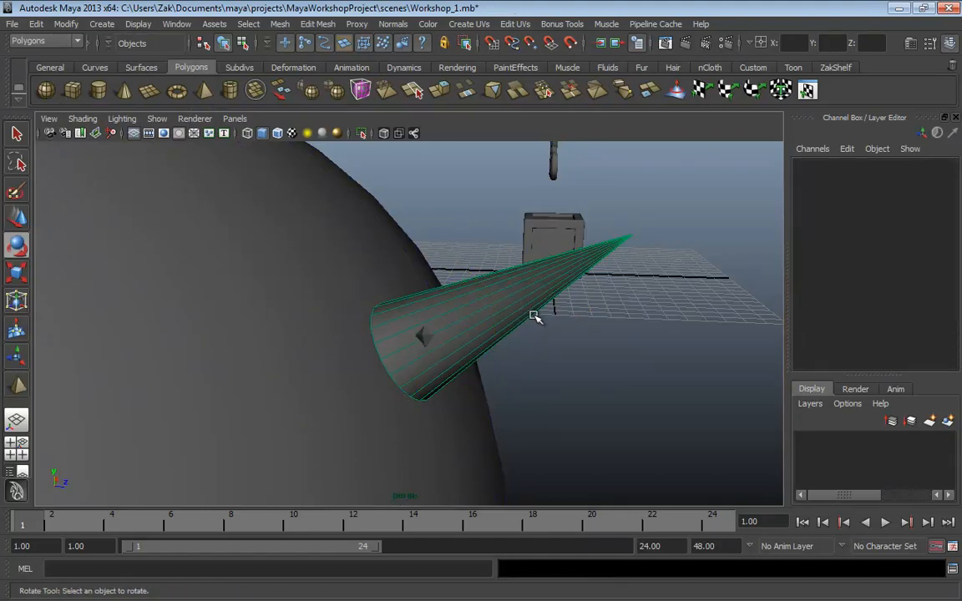
pyautogui.press('g')
pyautogui.moveTo(518, 307); pyautogui.dragTo(539, 334)
pyautogui.keyDown('alt'); pyautogui.moveTo(655, 351); pyautogui.dragTo(430, 359); pyautogui.keyUp('alt')
pyautogui.press('g')
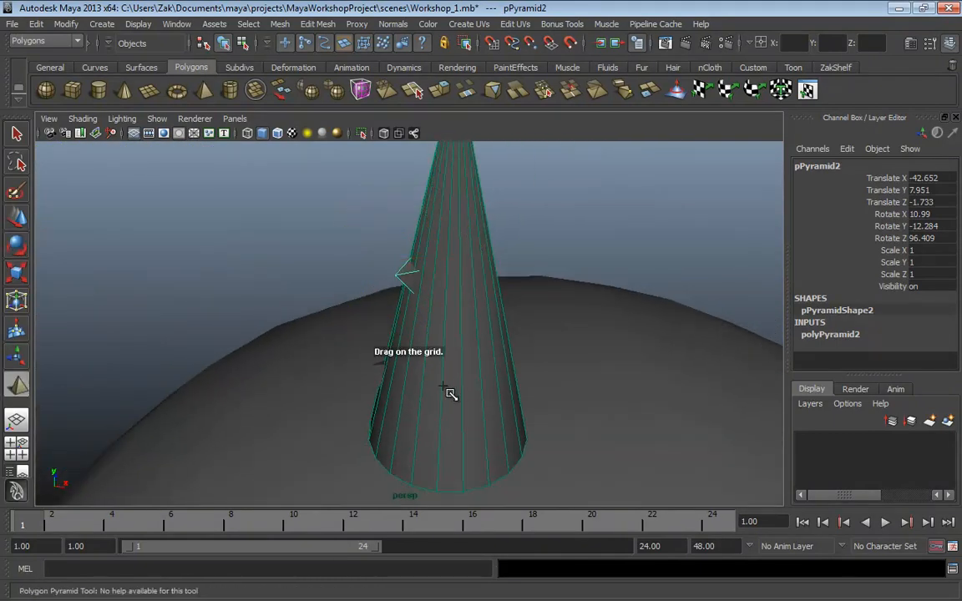
pyautogui.moveTo(477, 406)
pyautogui.mouseDown()
pyautogui.moveTo(527, 403)
pyautogui.moveTo(456, 393)
pyautogui.moveTo(476, 423)
pyautogui.mouseUp()
pyautogui.press('g')
pyautogui.keyDown('alt'); pyautogui.moveTo(492, 409); pyautogui.dragTo(556, 377); pyautogui.keyUp('alt')
pyautogui.keyDown('alt'); pyautogui.moveTo(556, 377); pyautogui.dragTo(556, 427, button='middle'); pyautogui.keyUp('alt')
pyautogui.press('g')
pyautogui.moveTo(451, 350); pyautogui.dragTo(535, 354)
pyautogui.hotkey('ctrl', 'z')
# - Draw three more small pyramids on the far side of the live cone, including one near its tip
pyautogui.press('g')
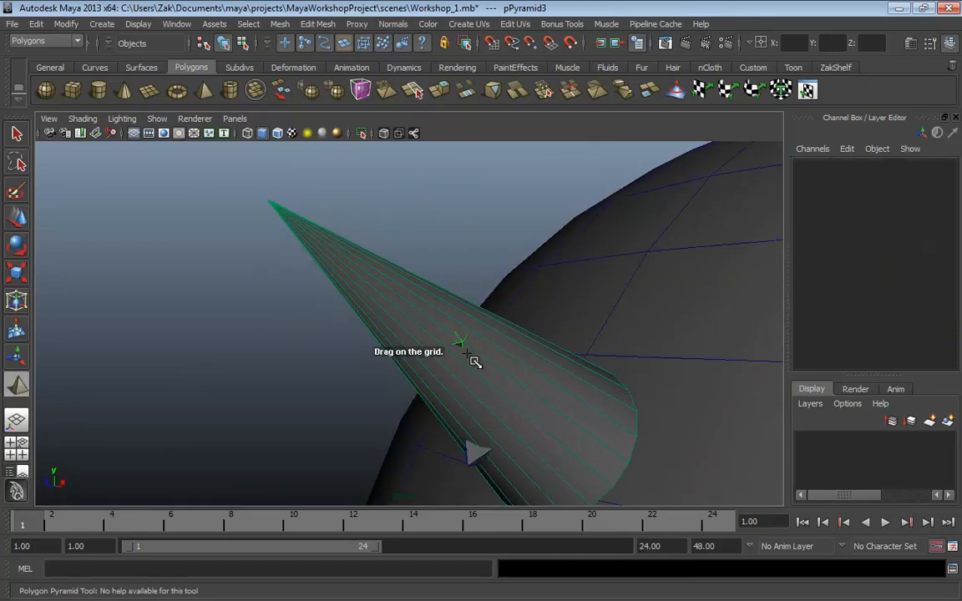
pyautogui.moveTo(472, 358); pyautogui.dragTo(499, 412)
pyautogui.press('g')
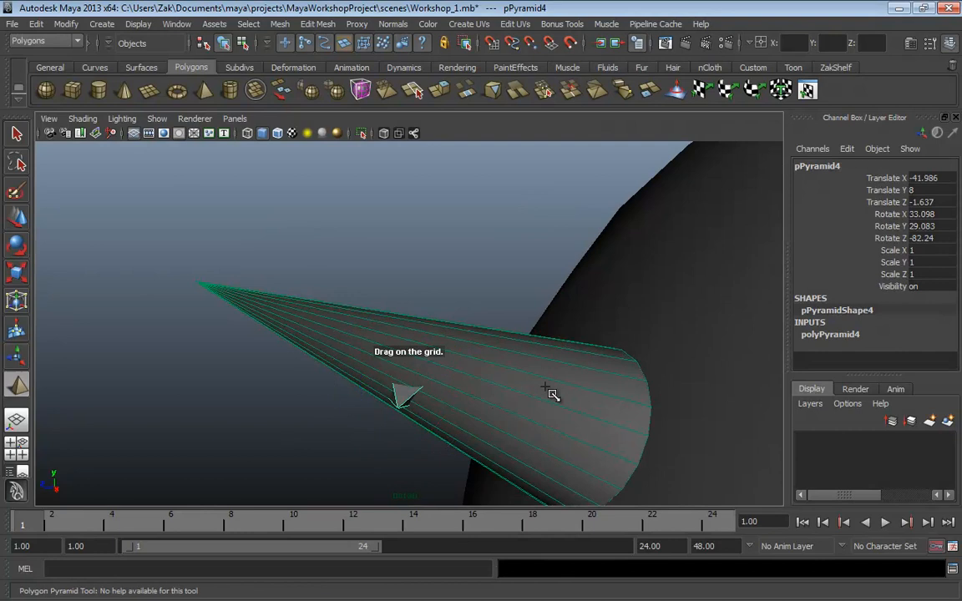
pyautogui.moveTo(553, 382); pyautogui.dragTo(412, 365)
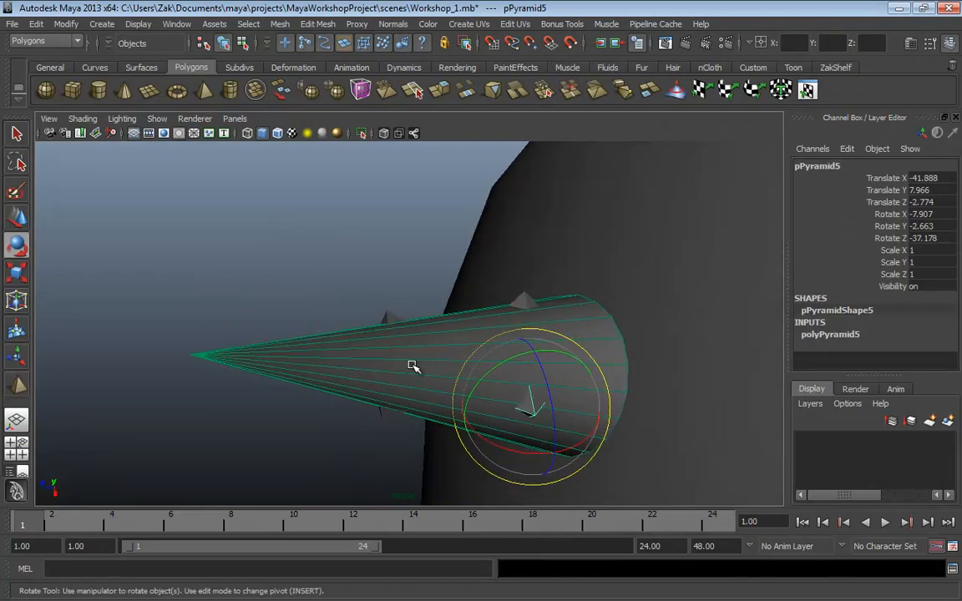
pyautogui.press('g')
pyautogui.moveTo(312, 372); pyautogui.dragTo(328, 379)
pyautogui.press('e')
# - Turn off the cone's live surface state with nothing selected
pyautogui.keyDown('alt'); pyautogui.moveTo(232, 462); pyautogui.dragTo(352, 264); pyautogui.keyUp('alt')
pyautogui.click(181, 245)
pyautogui.click(66, 23)
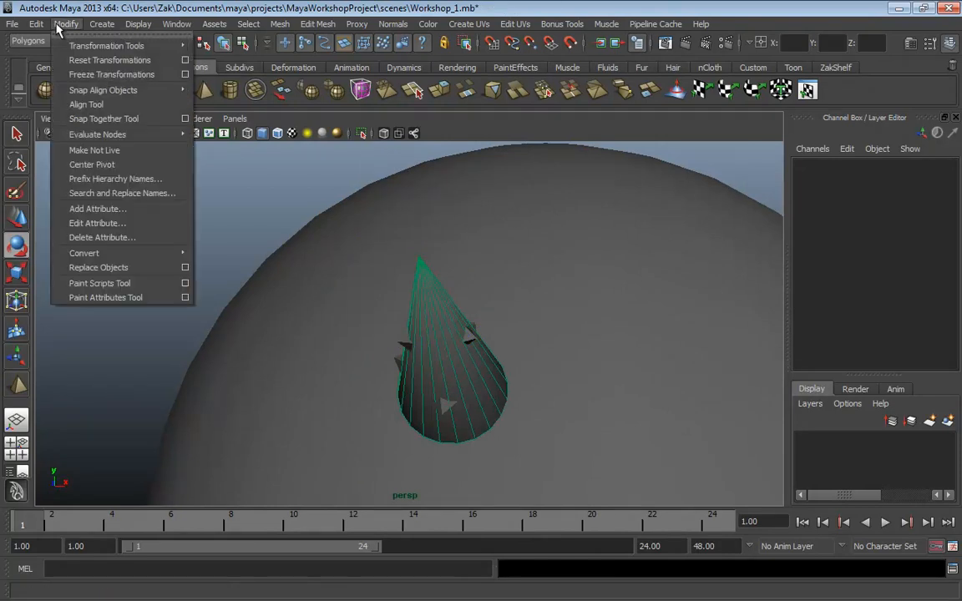
pyautogui.click(94, 150)
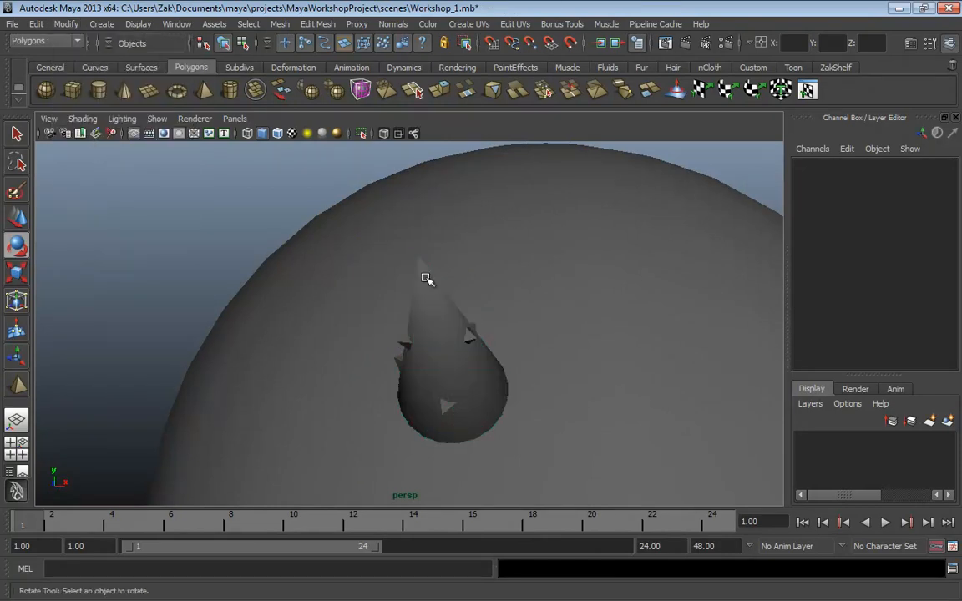
# - Try moving the sphere sideways to see which objects follow it, and undo the move
pyautogui.keyDown('alt'); pyautogui.moveTo(424, 272); pyautogui.dragTo(338, 381); pyautogui.keyUp('alt')
pyautogui.click(338, 382)
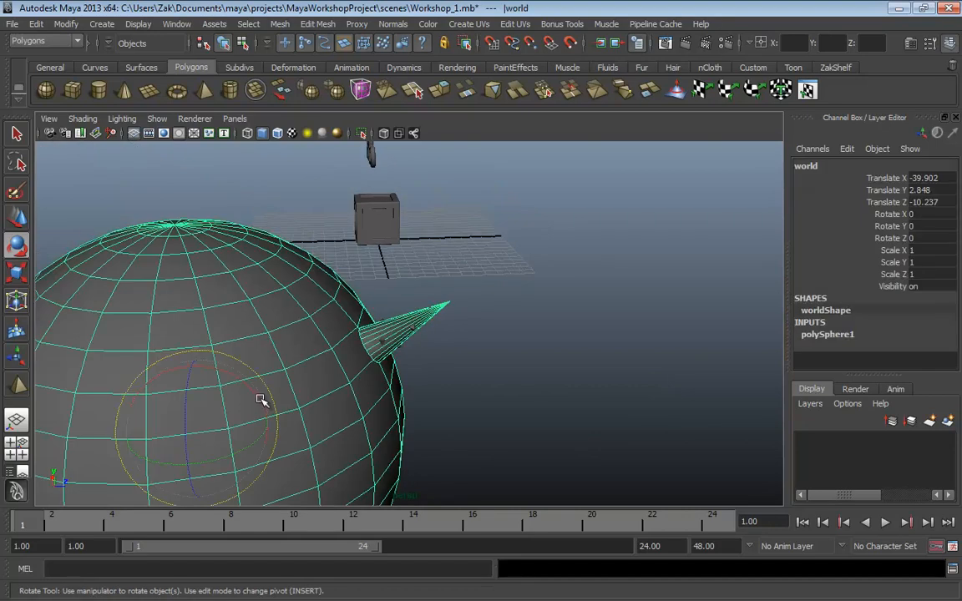
pyautogui.press('w')
pyautogui.moveTo(240, 427); pyautogui.dragTo(90, 431)
pyautogui.hotkey('ctrl', 'z')
# - Parent the six small pyramids to the NATO cone, using wireframe display to pick them
pyautogui.click(489, 404)
pyautogui.keyDown('alt'); pyautogui.moveTo(409, 342); pyautogui.dragTo(621, 349); pyautogui.keyUp('alt')
pyautogui.click(354, 369)
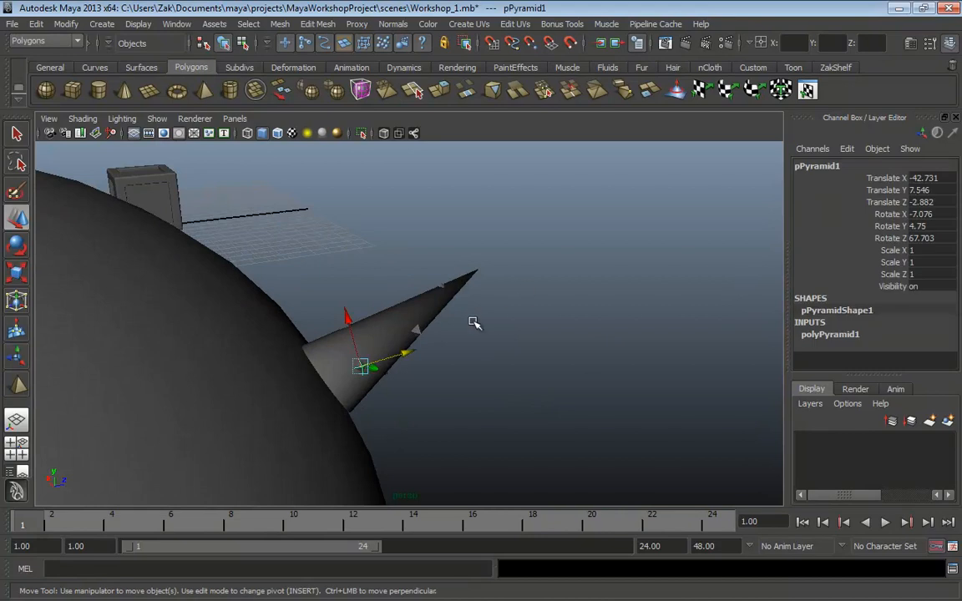
pyautogui.press('4')
pyautogui.keyDown('alt'); pyautogui.moveTo(480, 231); pyautogui.dragTo(334, 387); pyautogui.keyUp('alt')
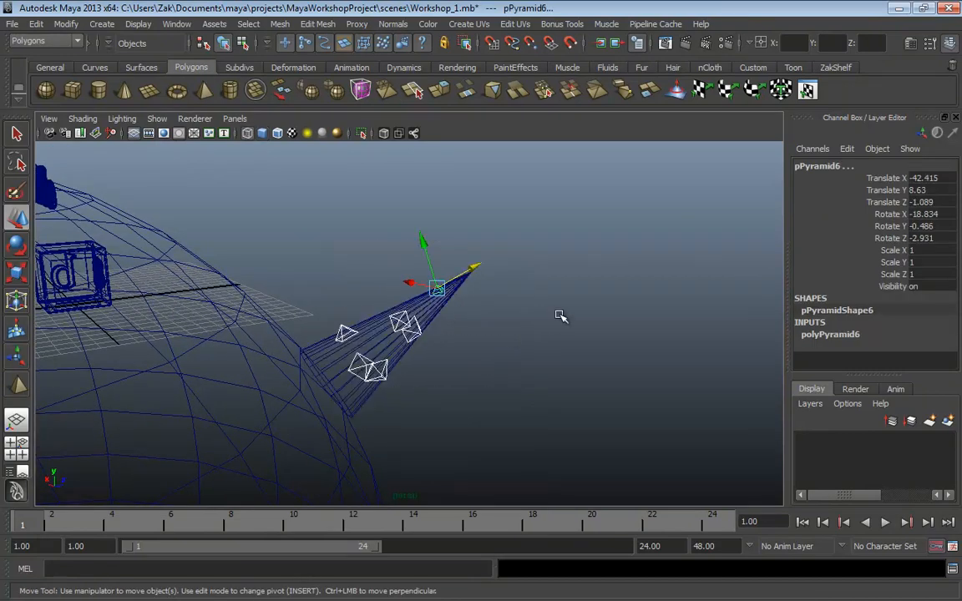
pyautogui.keyDown('alt'); pyautogui.moveTo(560, 316); pyautogui.dragTo(186, 268); pyautogui.keyUp('alt')
pyautogui.click(377, 315)
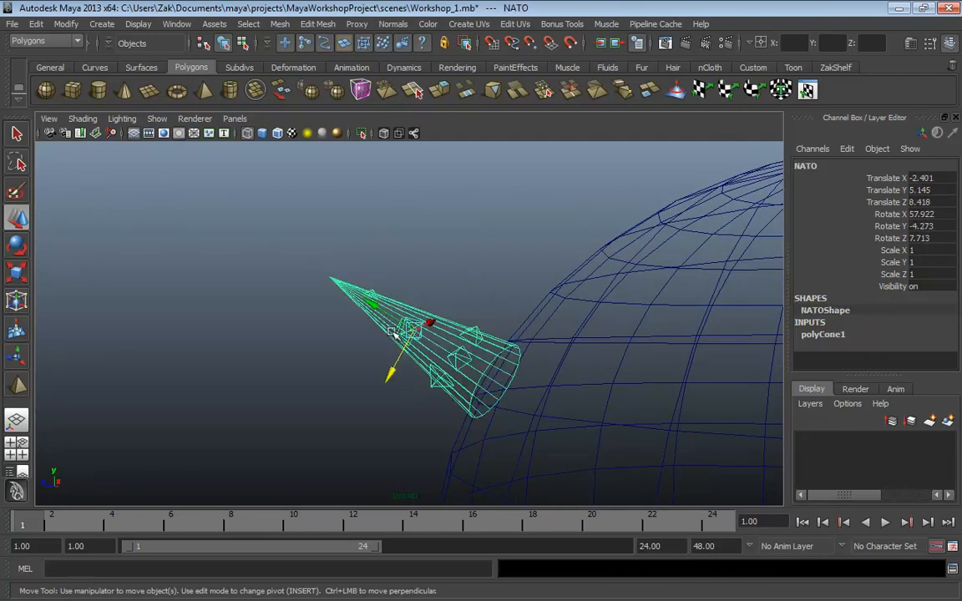
# - Return to shaded display, try moving the NATO cone to see whether the pyramids follow, and undo the move
pyautogui.moveTo(392, 330)
pyautogui.keyDown('alt'); pyautogui.mouseDown()
pyautogui.moveTo(575, 283)
pyautogui.moveTo(523, 288)
pyautogui.moveTo(524, 307)
pyautogui.moveTo(606, 301)
pyautogui.mouseUp(); pyautogui.keyUp('alt')
pyautogui.press('5')
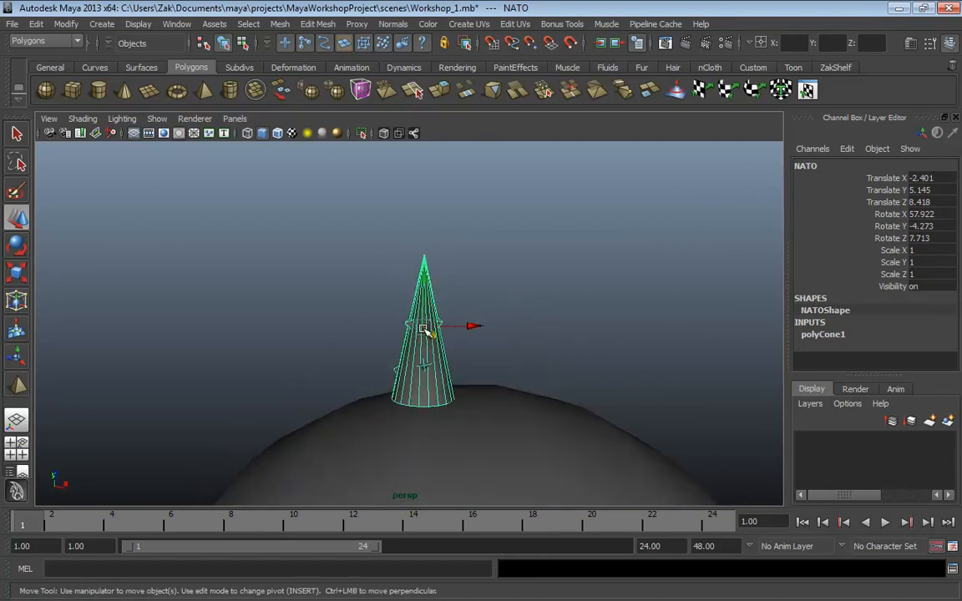
pyautogui.moveTo(428, 327)
pyautogui.mouseDown()
pyautogui.moveTo(565, 272)
pyautogui.moveTo(432, 249)
pyautogui.moveTo(627, 232)
pyautogui.moveTo(569, 219)
pyautogui.moveTo(566, 241)
pyautogui.mouseUp()
pyautogui.hotkey('ctrl', 'z')
# - Select the sphere, switch to the Animation menu set and look over the available constraint types
pyautogui.click(485, 384)
pyautogui.keyDown('alt'); pyautogui.moveTo(485, 385); pyautogui.dragTo(423, 359); pyautogui.keyUp('alt')
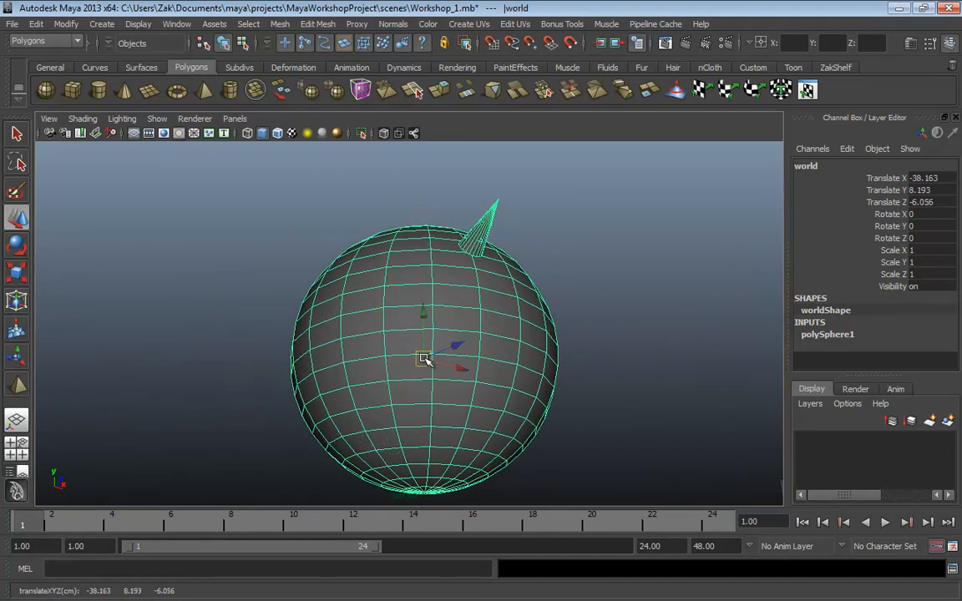
pyautogui.keyDown('alt'); pyautogui.moveTo(423, 359); pyautogui.dragTo(501, 378); pyautogui.keyUp('alt')
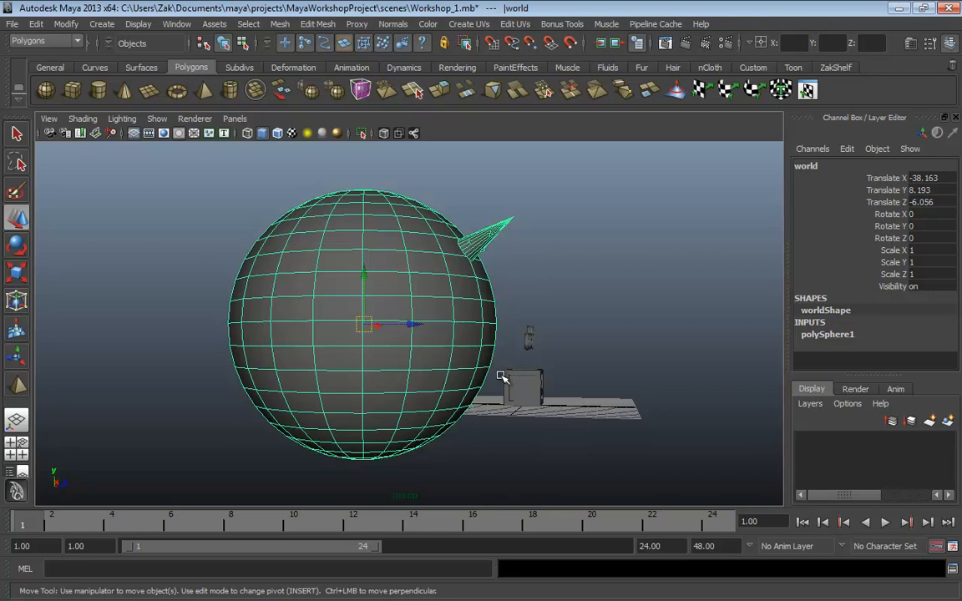
pyautogui.press('F2')
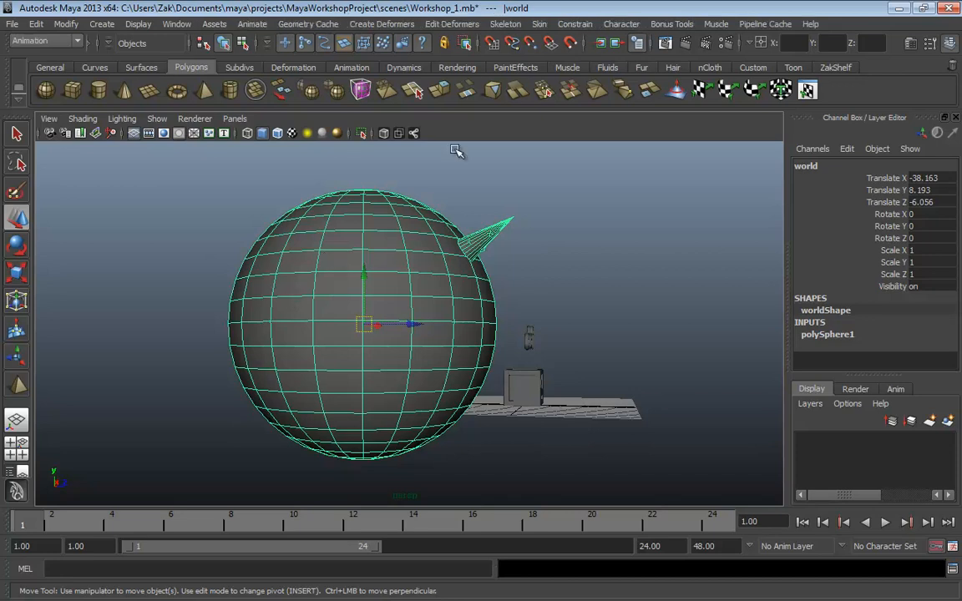
pyautogui.click(575, 26)
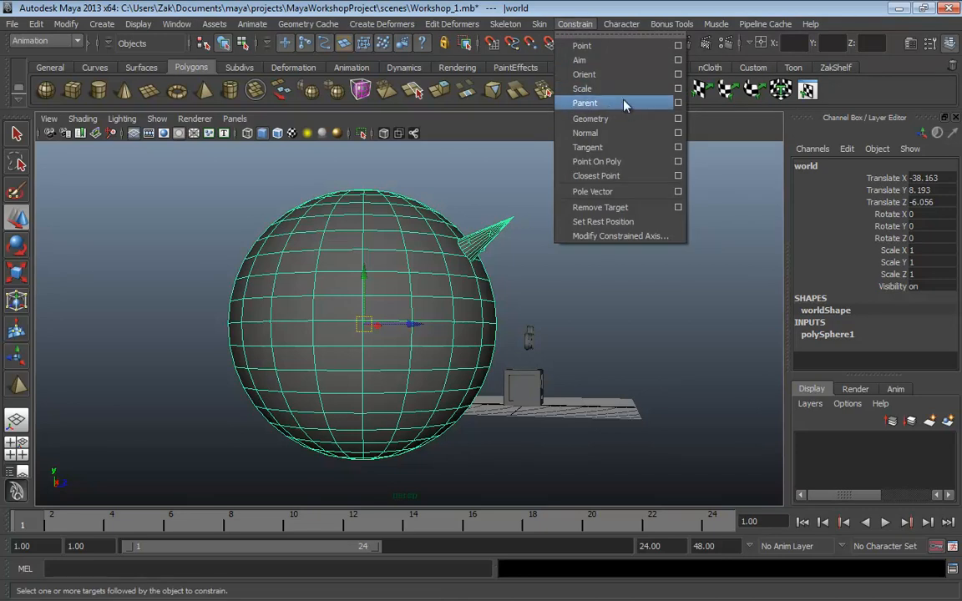
pyautogui.click(575, 26)
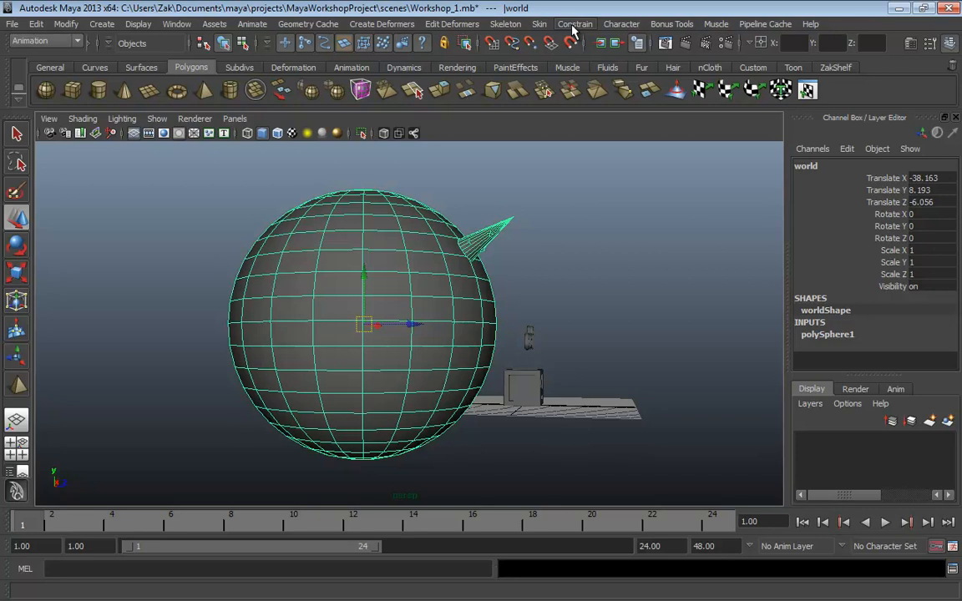
# - Show the scene hierarchy in the Hypergraph, examine the world branch and select the NATO node
pyautogui.keyDown('alt'); pyautogui.moveTo(548, 222); pyautogui.dragTo(410, 219); pyautogui.keyUp('alt')
pyautogui.keyDown('alt'); pyautogui.moveTo(538, 288); pyautogui.dragTo(534, 303, button='middle'); pyautogui.keyUp('alt')
pyautogui.keyDown('alt'); pyautogui.moveTo(534, 303); pyautogui.dragTo(400, 303, button='right'); pyautogui.keyUp('alt')
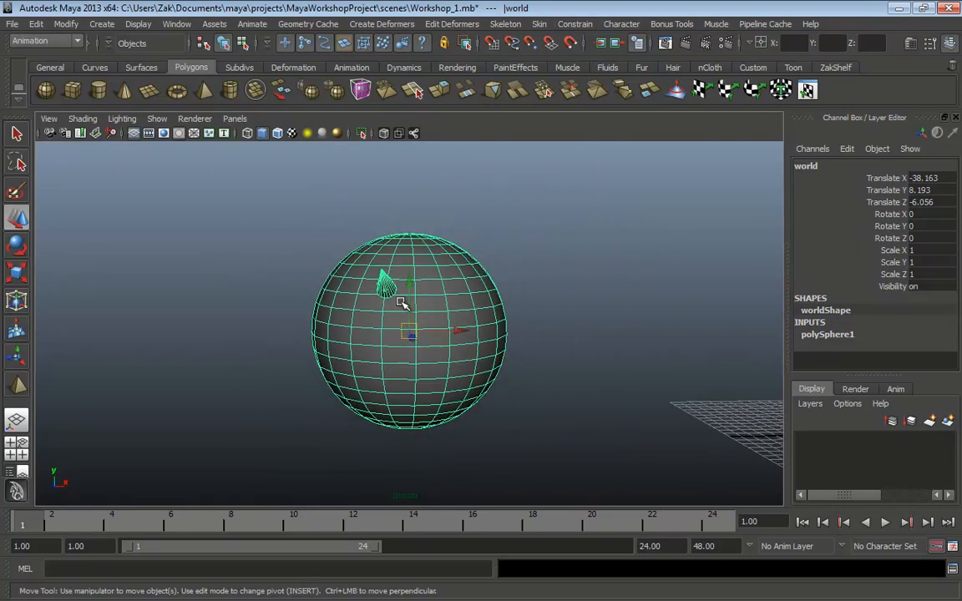
pyautogui.keyDown('alt'); pyautogui.moveTo(496, 331); pyautogui.dragTo(418, 339, button='right'); pyautogui.keyUp('alt')
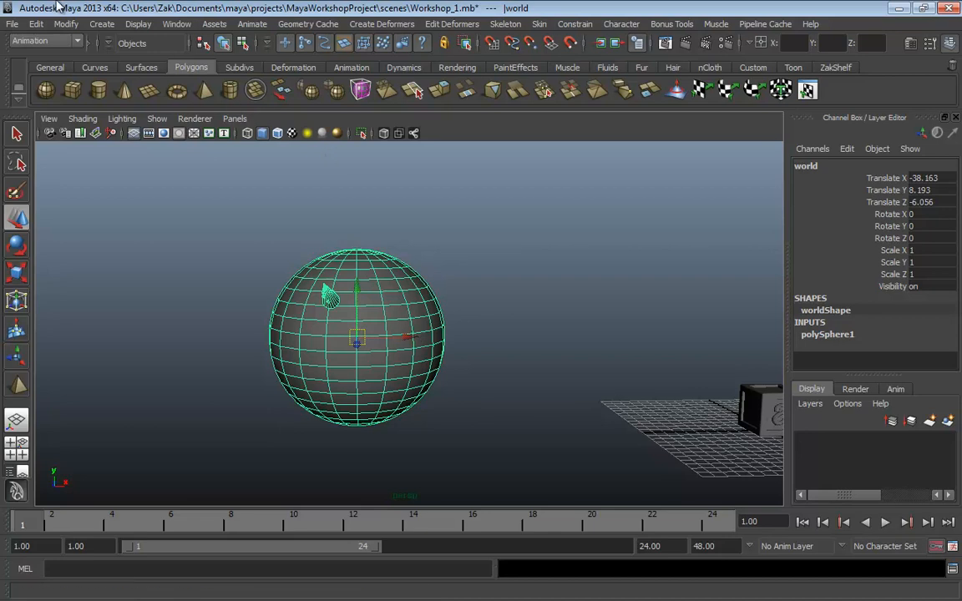
pyautogui.click(176, 24)
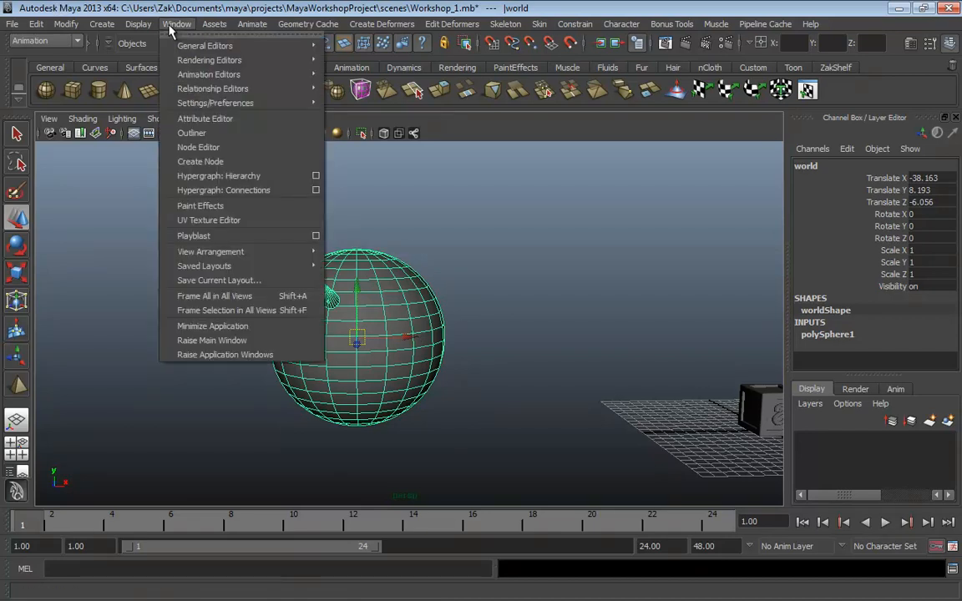
pyautogui.click(218, 175)
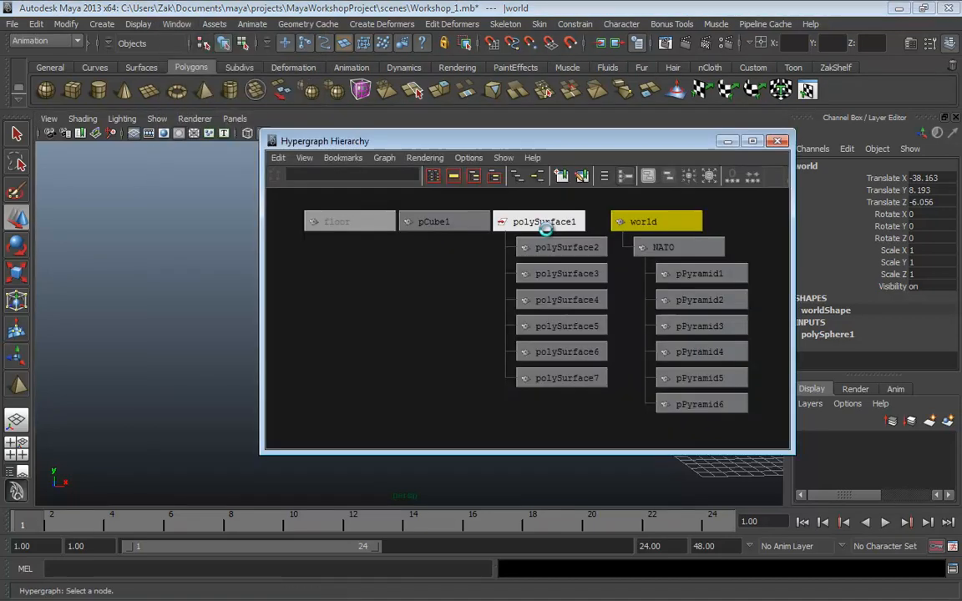
pyautogui.keyDown('alt'); pyautogui.moveTo(625, 304); pyautogui.dragTo(409, 285, button='middle'); pyautogui.keyUp('alt')
pyautogui.keyDown('alt'); pyautogui.moveTo(409, 286); pyautogui.dragTo(501, 299, button='right'); pyautogui.keyUp('alt')
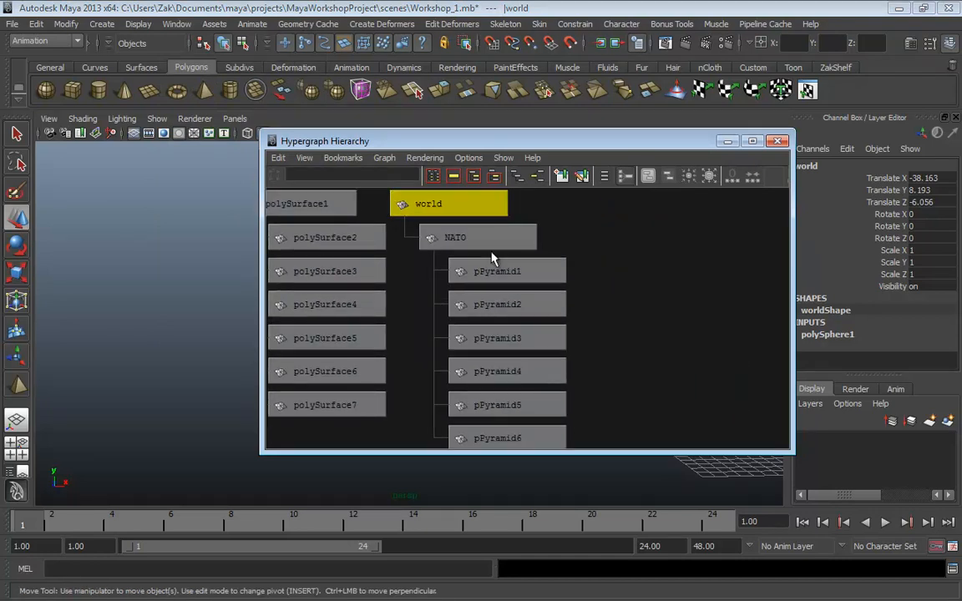
pyautogui.click(494, 246)
pyautogui.keyDown('alt'); pyautogui.moveTo(647, 318); pyautogui.dragTo(623, 287, button='middle'); pyautogui.keyUp('alt')
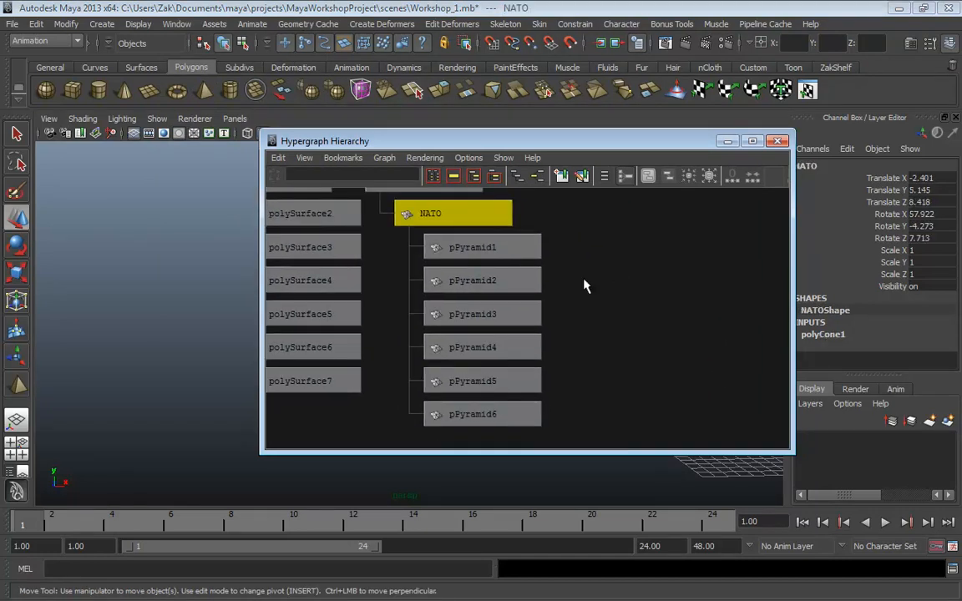
# - Check each of the six pyramid nodes under NATO in the Hypergraph, then close it
pyautogui.click(507, 248)
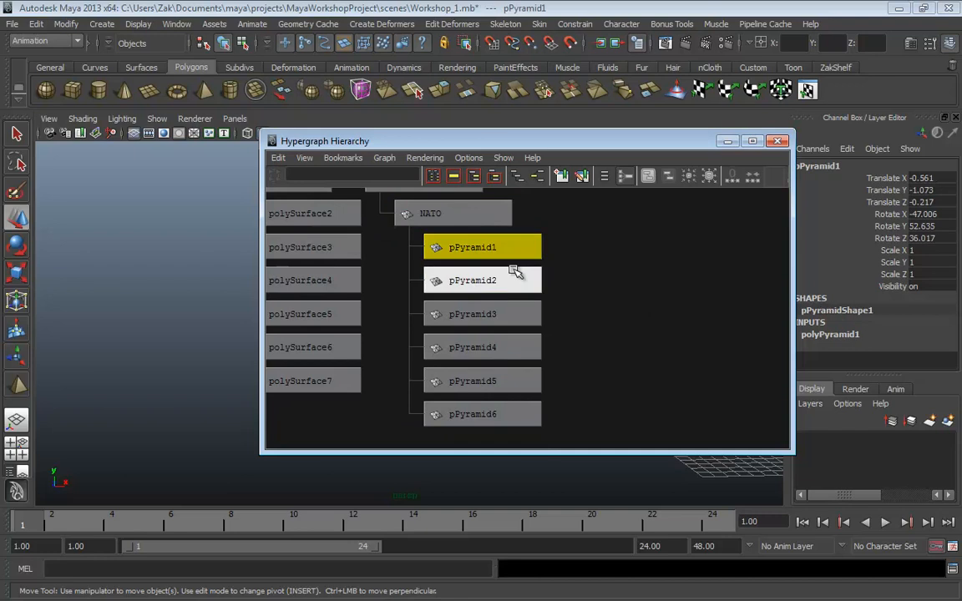
pyautogui.click(516, 282)
pyautogui.click(511, 315)
pyautogui.click(496, 348)
pyautogui.click(498, 383)
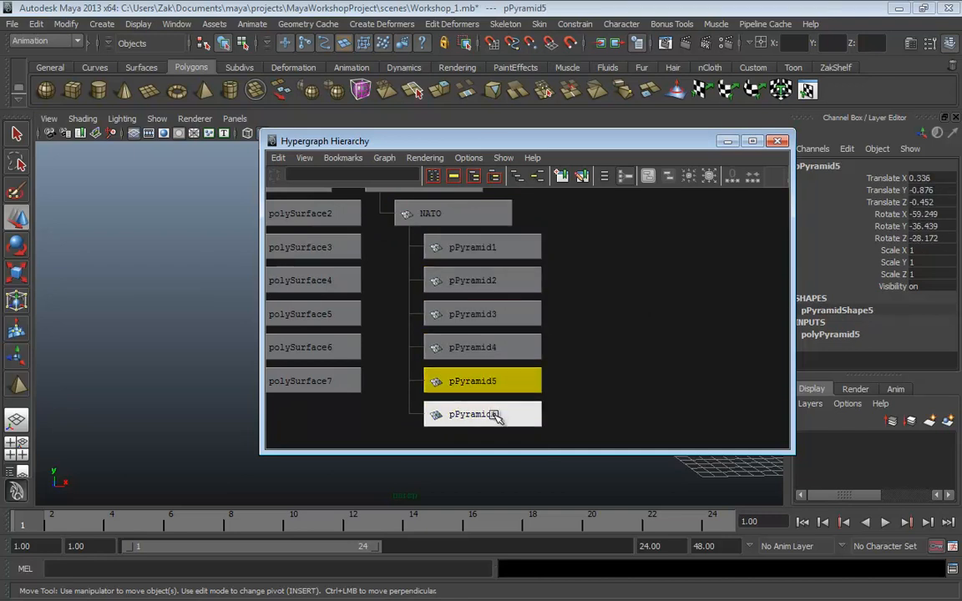
pyautogui.click(494, 414)
pyautogui.click(494, 381)
pyautogui.click(493, 347)
pyautogui.keyDown('alt'); pyautogui.moveTo(661, 291); pyautogui.dragTo(659, 337, button='middle'); pyautogui.keyUp('alt')
pyautogui.keyDown('alt'); pyautogui.moveTo(659, 338); pyautogui.dragTo(583, 313, button='right'); pyautogui.keyUp('alt')
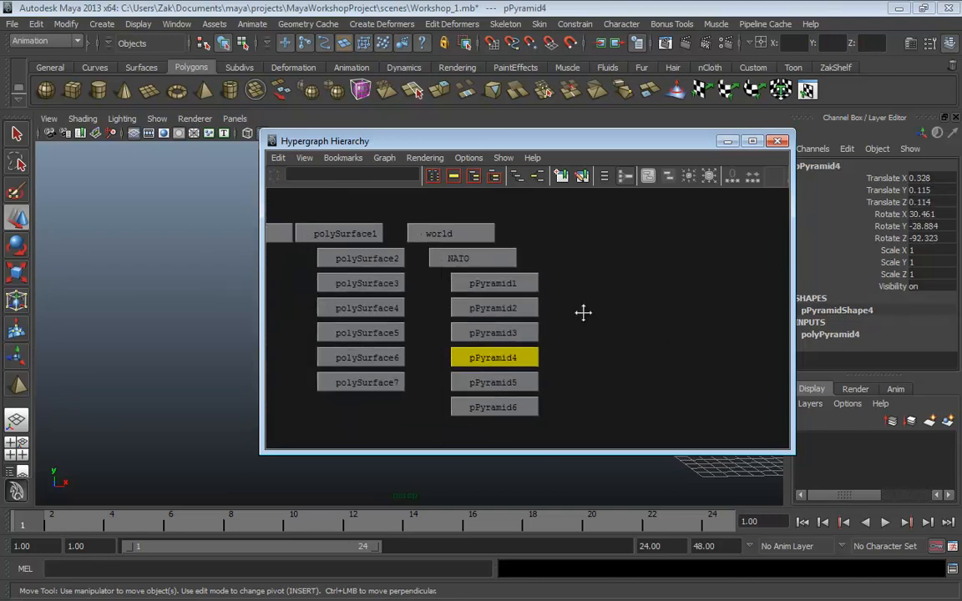
pyautogui.click(777, 142)
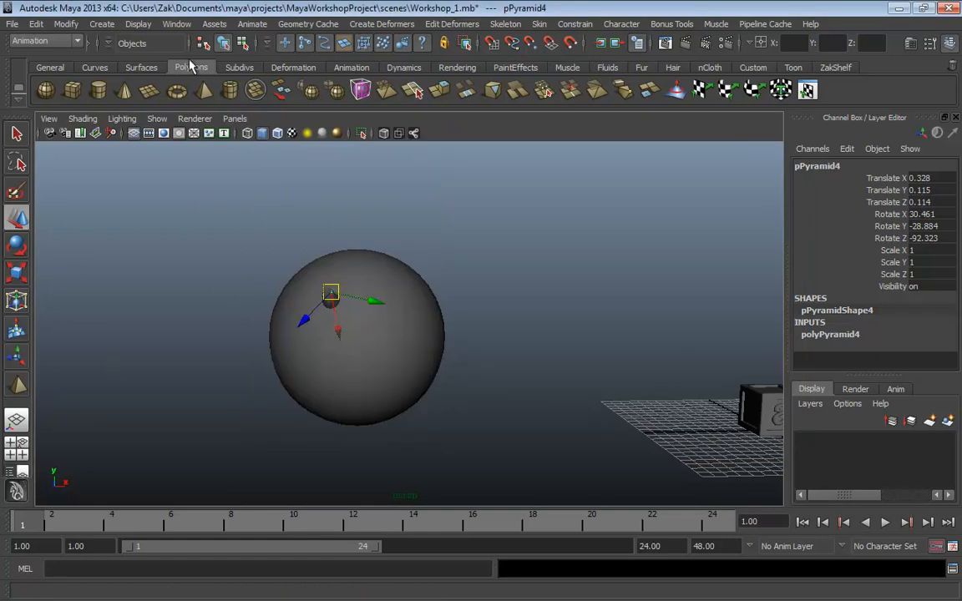
# - Open the Outliner, widen it and select the world sphere in it
pyautogui.click(179, 25)
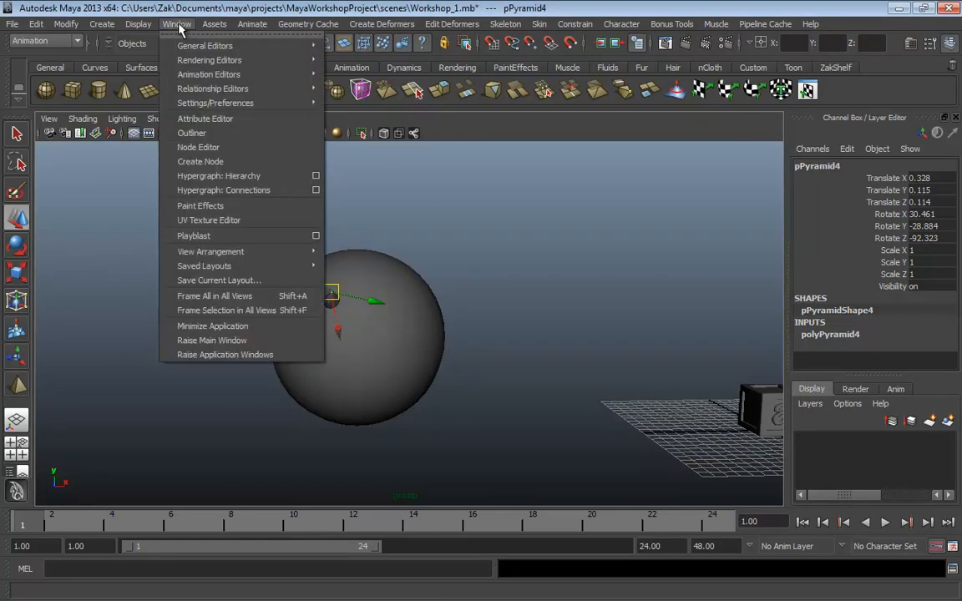
pyautogui.click(191, 133)
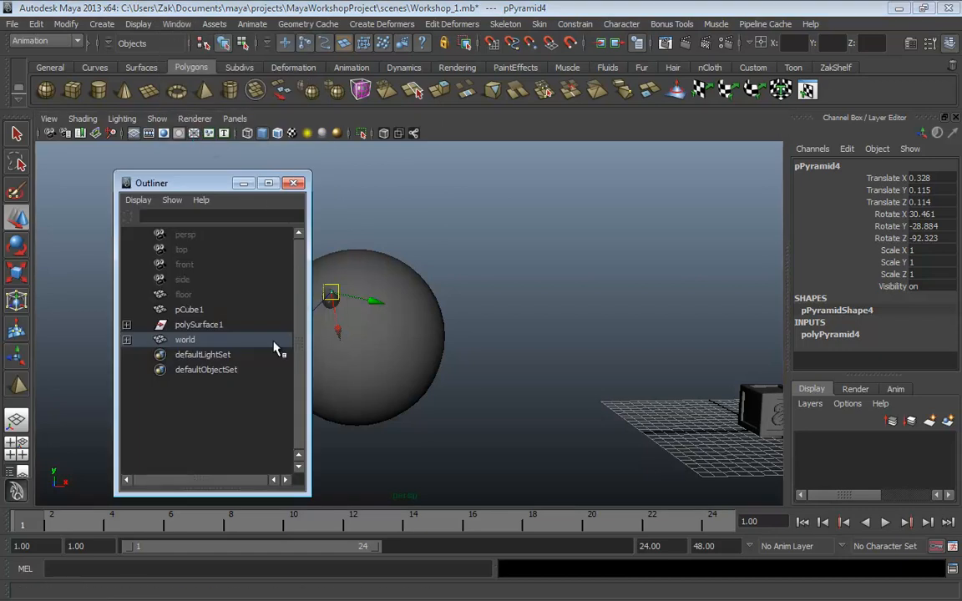
pyautogui.moveTo(309, 354); pyautogui.dragTo(481, 365)
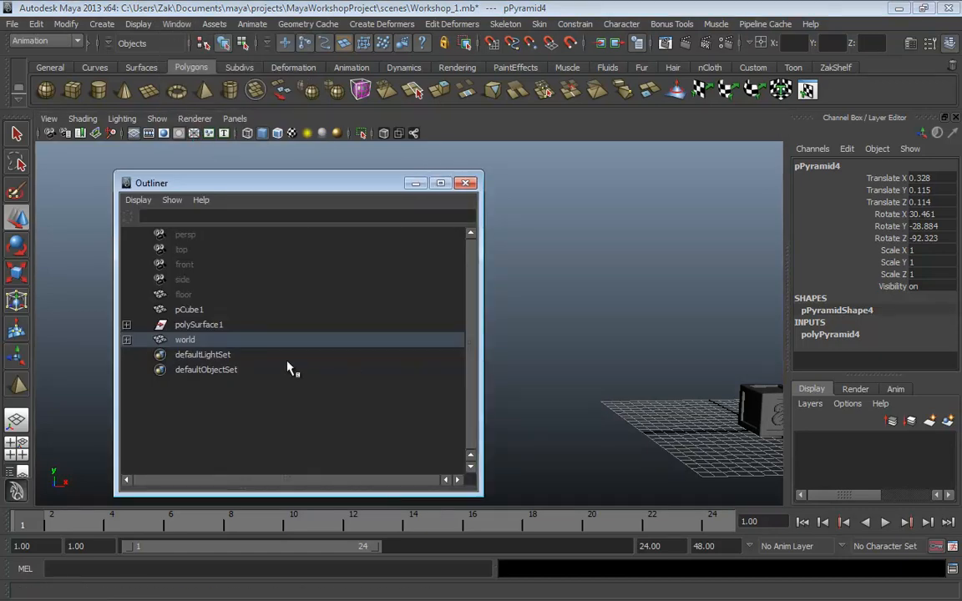
pyautogui.moveTo(288, 354); pyautogui.dragTo(343, 374)
pyautogui.click(180, 341)
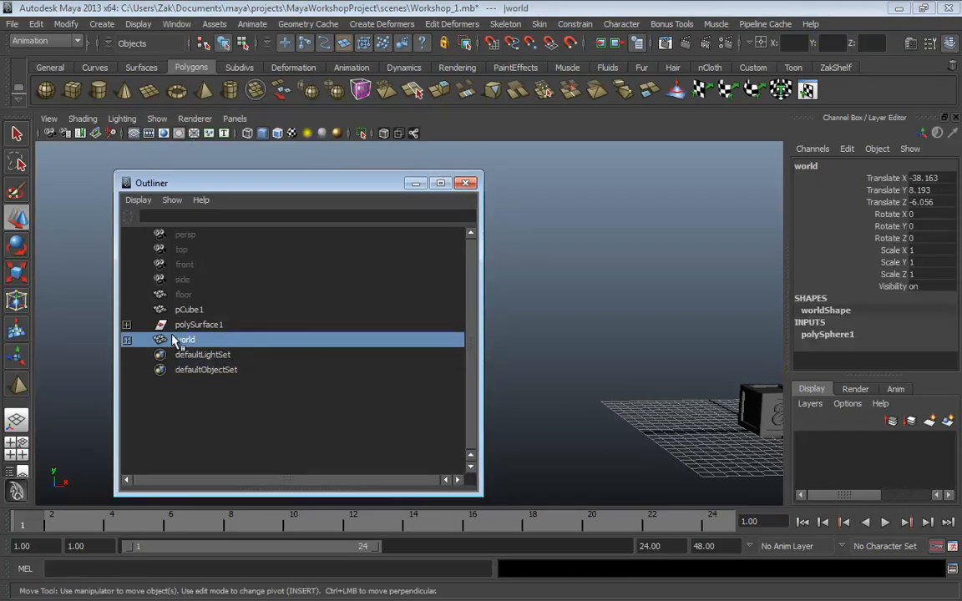
# - Examine the children of world, NATO and polySurface1 in the Outliner, then collapse them and close it
pyautogui.click(127, 341)
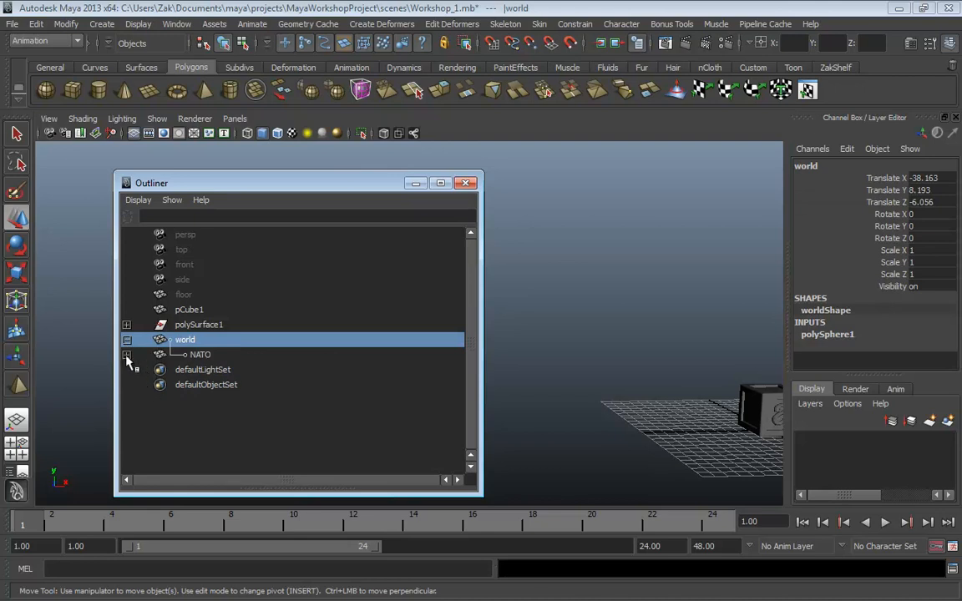
pyautogui.click(127, 355)
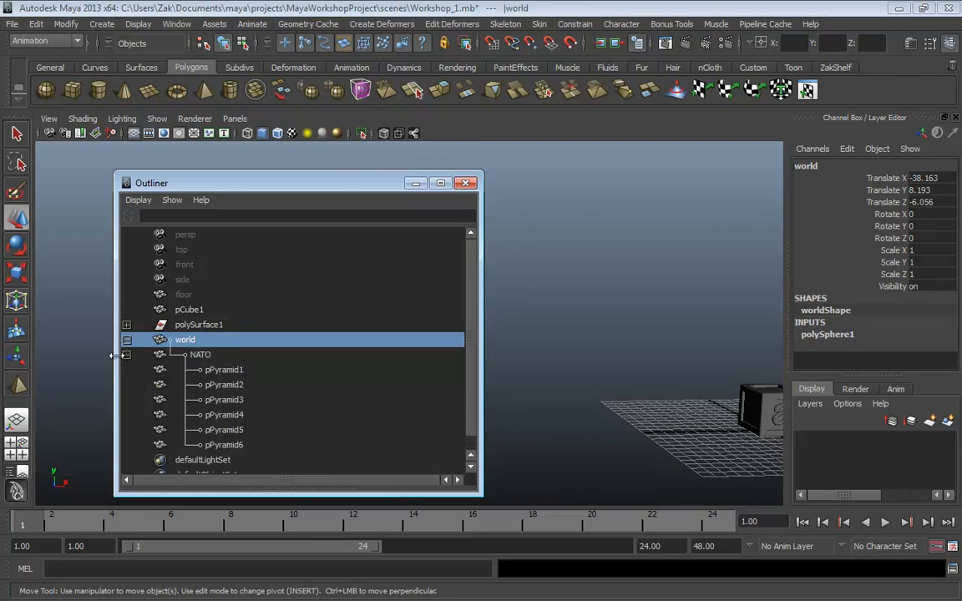
pyautogui.click(127, 356)
pyautogui.click(126, 325)
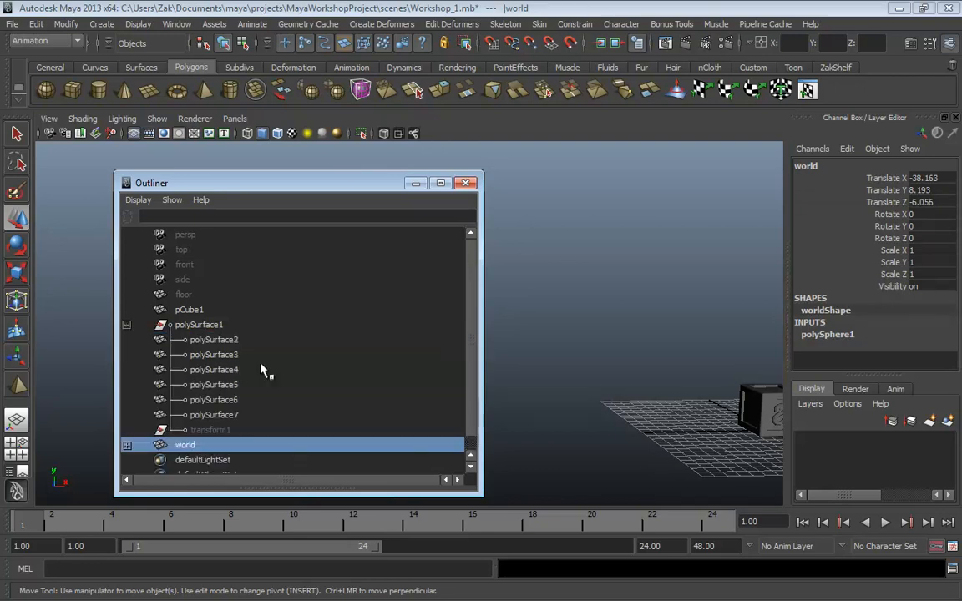
pyautogui.click(126, 325)
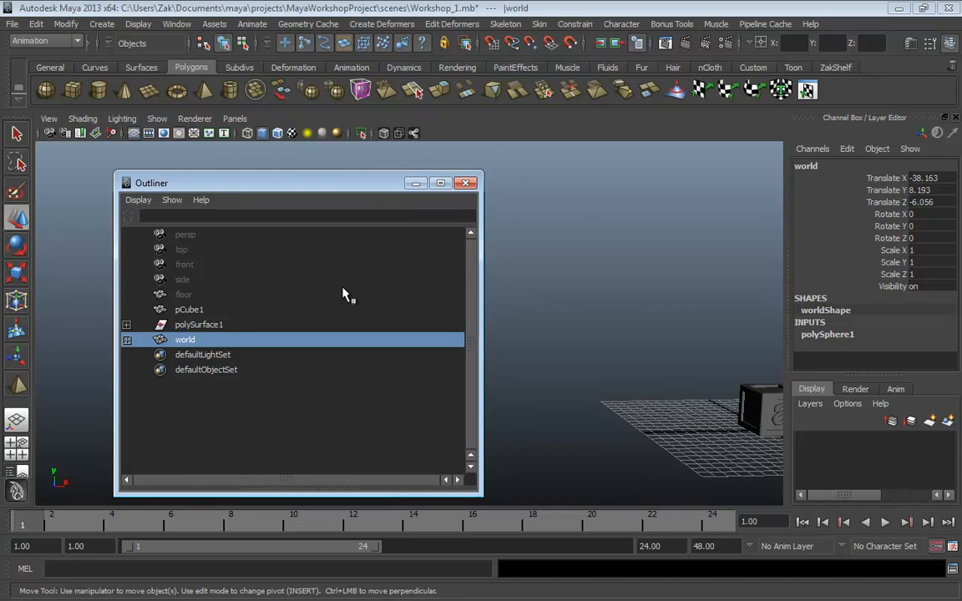
pyautogui.click(466, 183)
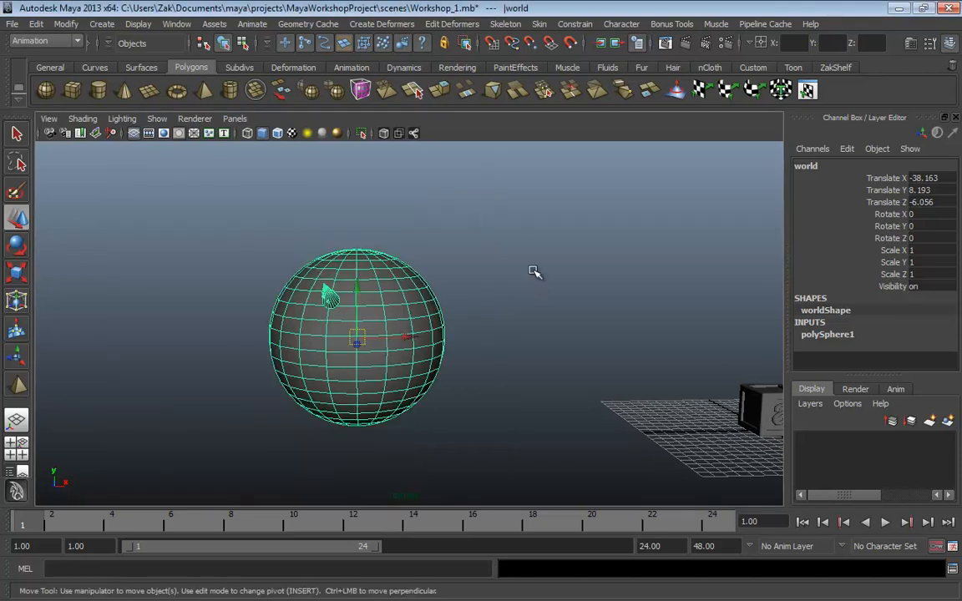
# - Delete the demonstration sphere with its cone and pyramids, and frame the remaining objects
pyautogui.click(328, 293)
pyautogui.press('Delete')
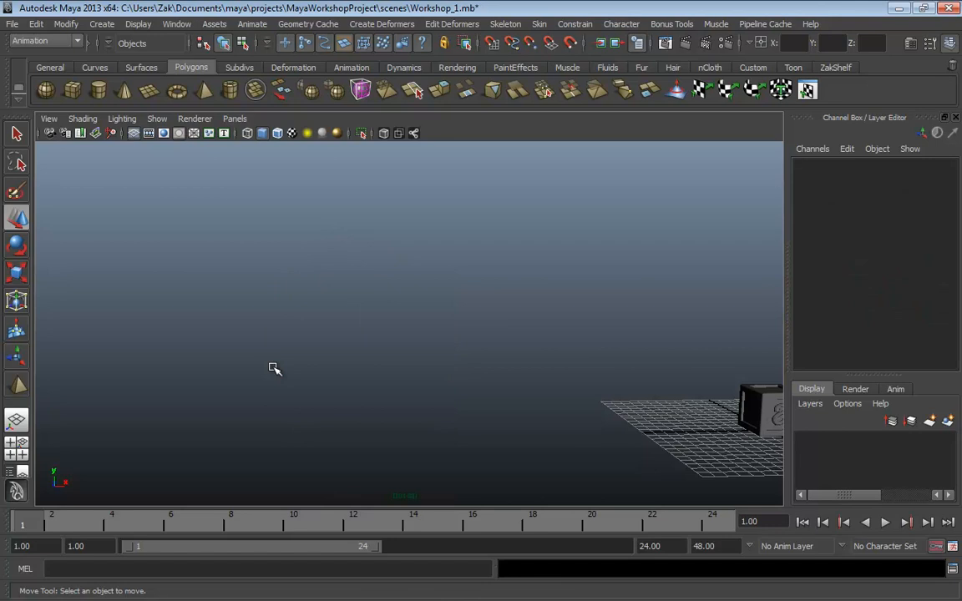
pyautogui.press('a')
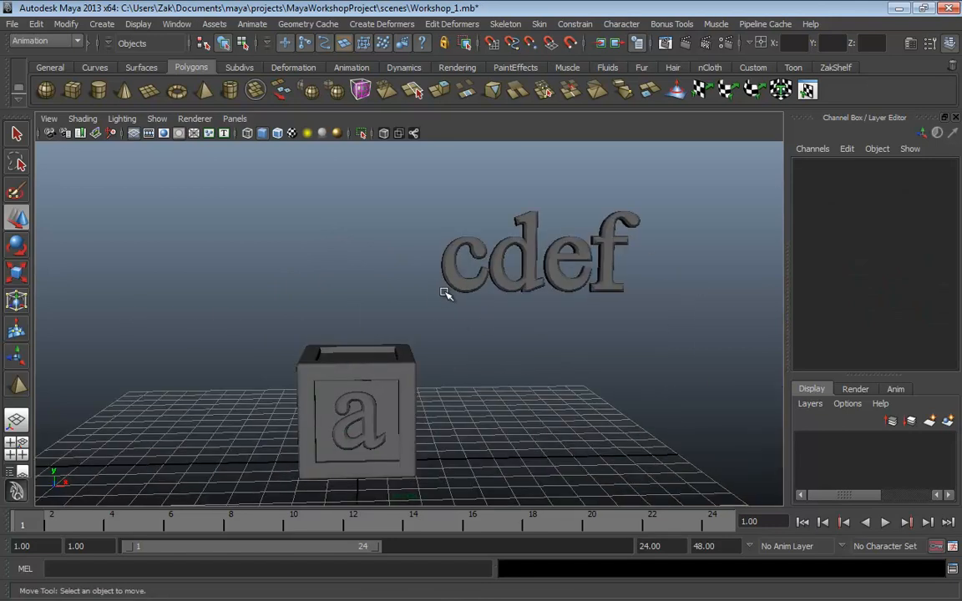
# - Pick the letters c, d, e and f individually, then select their parent group polySurface1
pyautogui.click(497, 279)
pyautogui.click(568, 284)
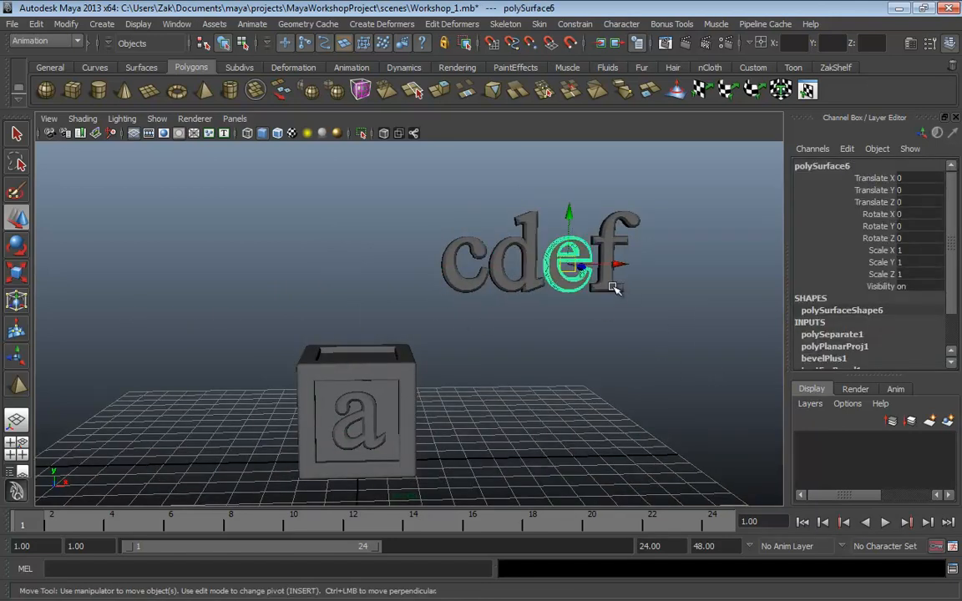
pyautogui.click(611, 272)
pyautogui.click(450, 263)
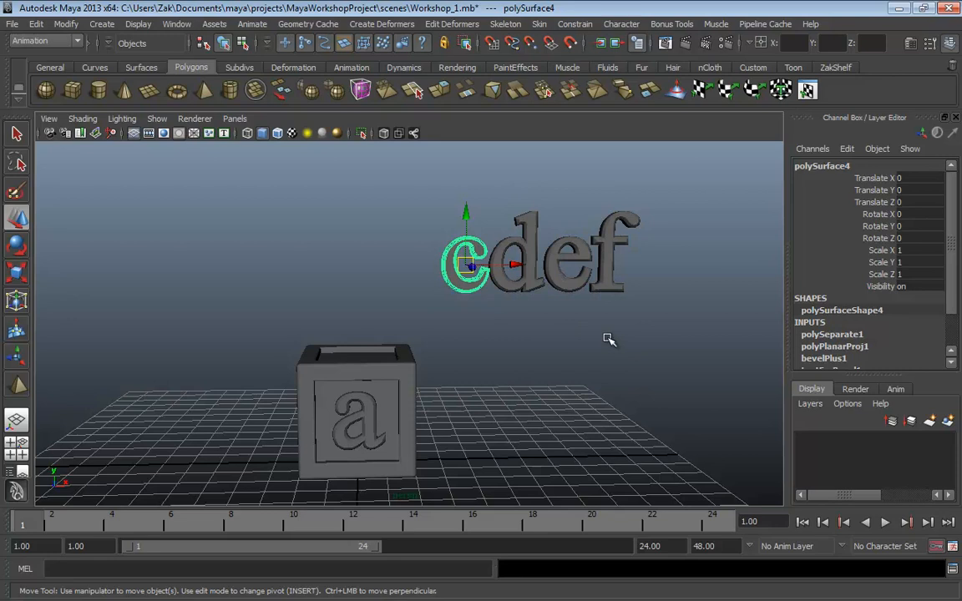
pyautogui.click(511, 276)
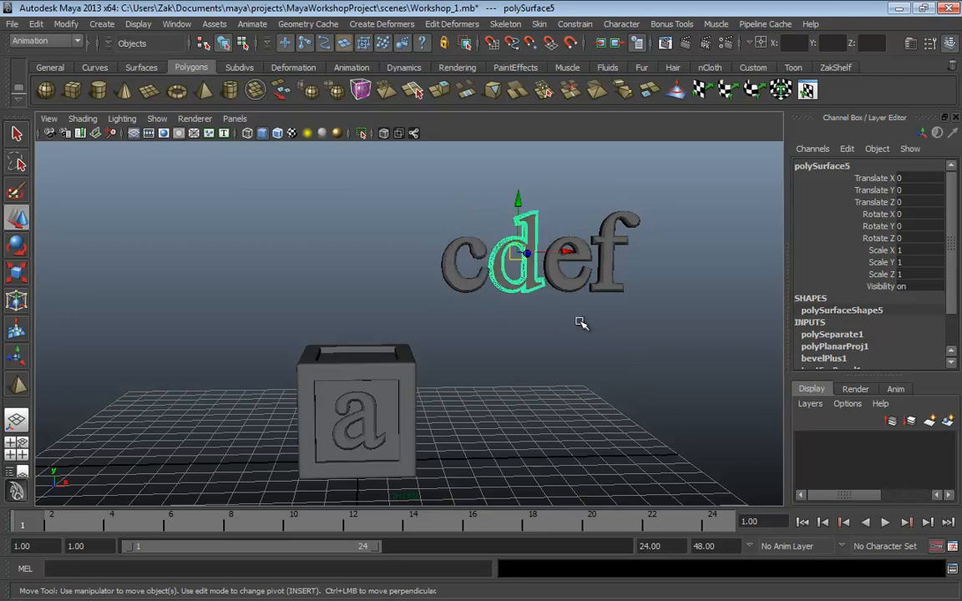
pyautogui.click(567, 268)
pyautogui.click(620, 293)
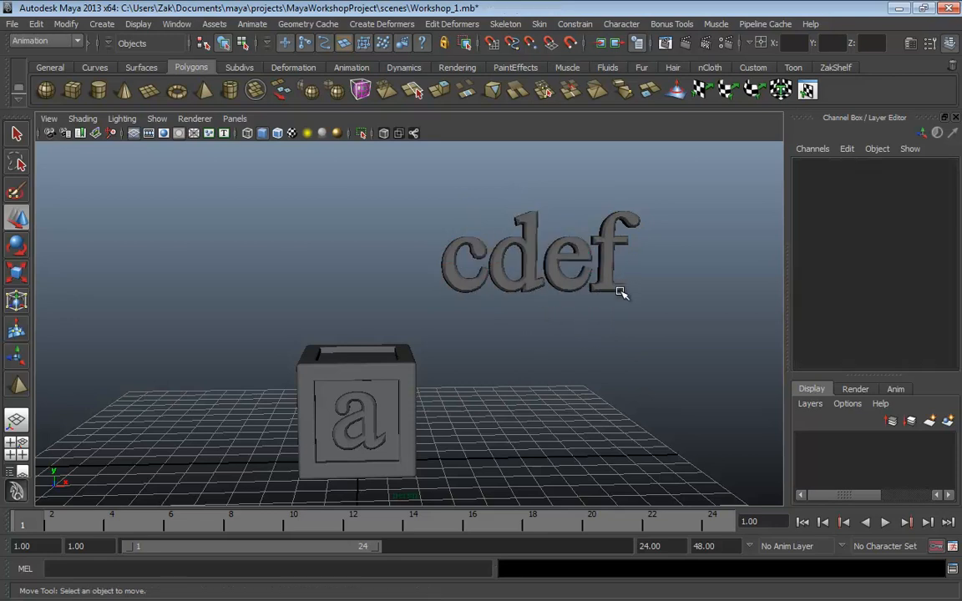
pyautogui.click(620, 287)
pyautogui.press('Up')
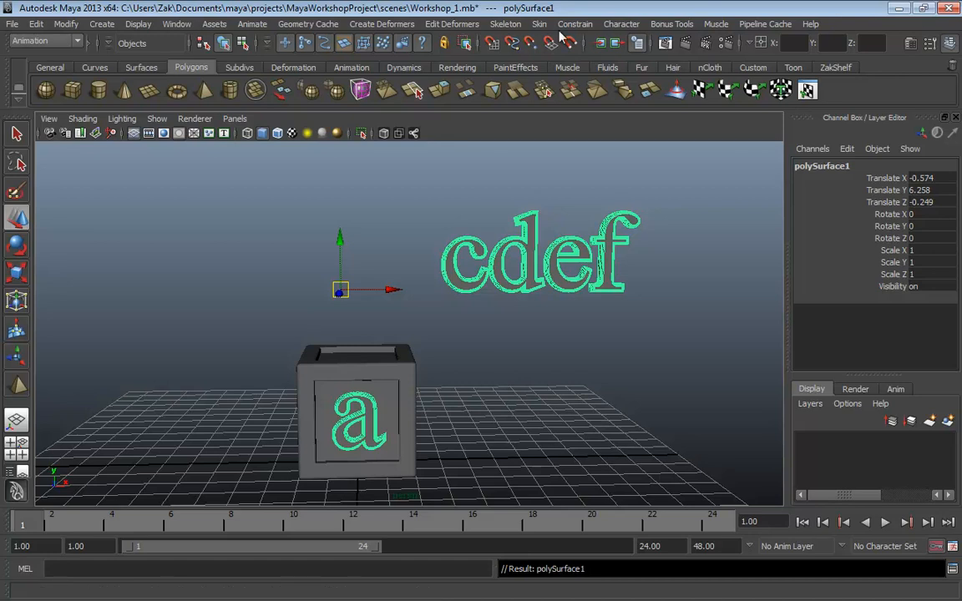
# - Try unparenting the first three letter meshes from polySurface1 in the Hypergraph hierarchy, and undo the changes
pyautogui.click(173, 25)
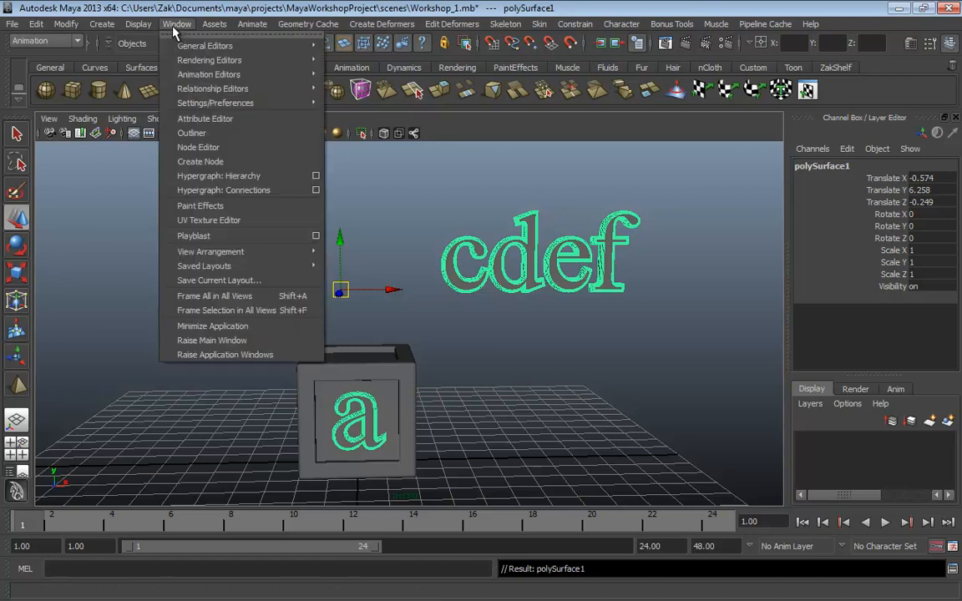
pyautogui.click(207, 175)
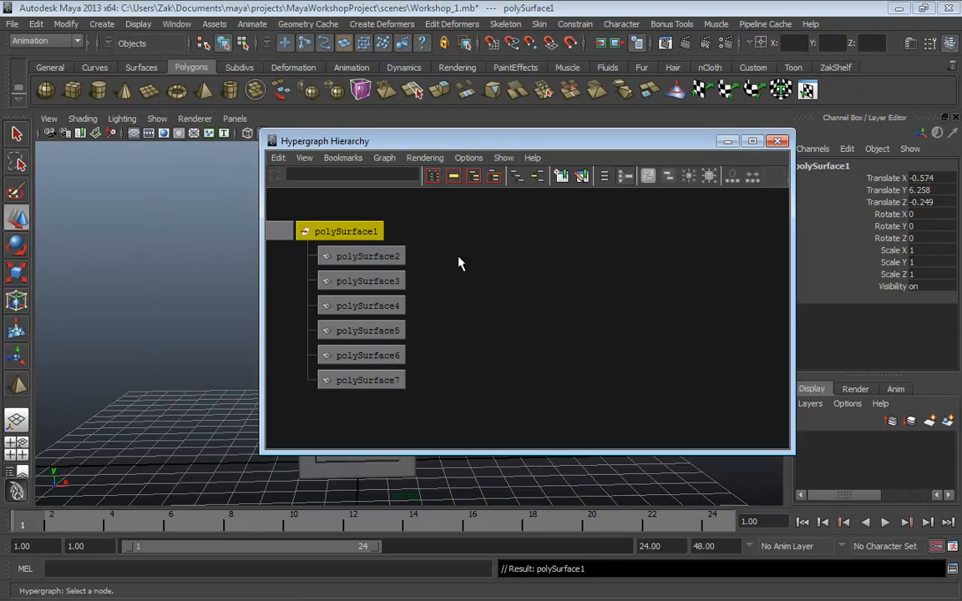
pyautogui.moveTo(360, 255); pyautogui.dragTo(564, 258, button='middle')
pyautogui.moveTo(385, 255); pyautogui.dragTo(543, 270, button='middle')
pyautogui.moveTo(369, 253); pyautogui.dragTo(582, 276, button='middle')
pyautogui.hotkey('ctrl', 'z')
pyautogui.hotkey('ctrl', 'z')
pyautogui.hotkey('ctrl', 'z')
pyautogui.hotkey('ctrl', 'z')
pyautogui.hotkey('ctrl', 'z')
pyautogui.hotkey('ctrl', 'z')
pyautogui.hotkey('ctrl', 'z')
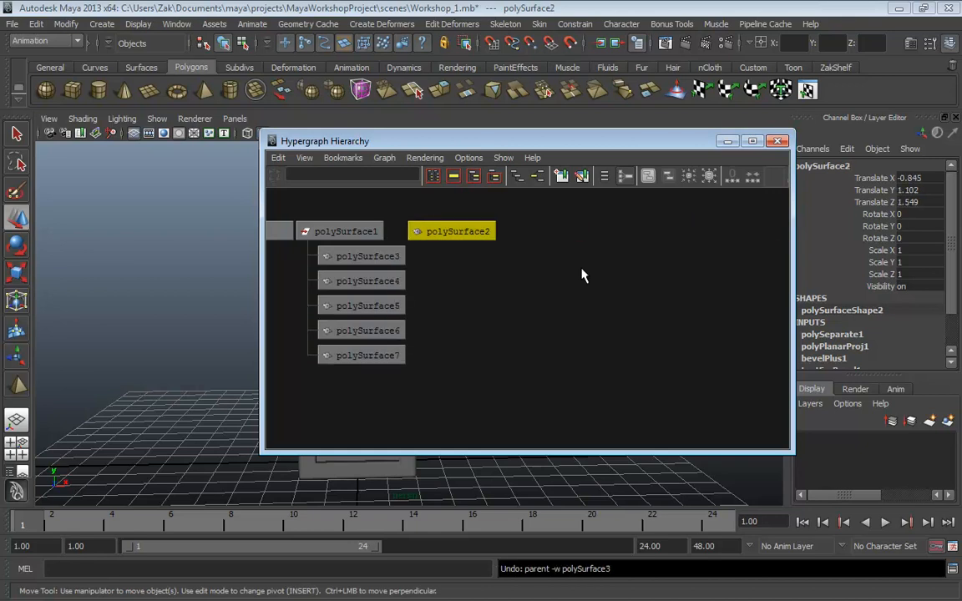
# - Unparent the letter c mesh, and all five remaining letter meshes, from the polySurface1 group
pyautogui.moveTo(492, 146); pyautogui.dragTo(825, 151)
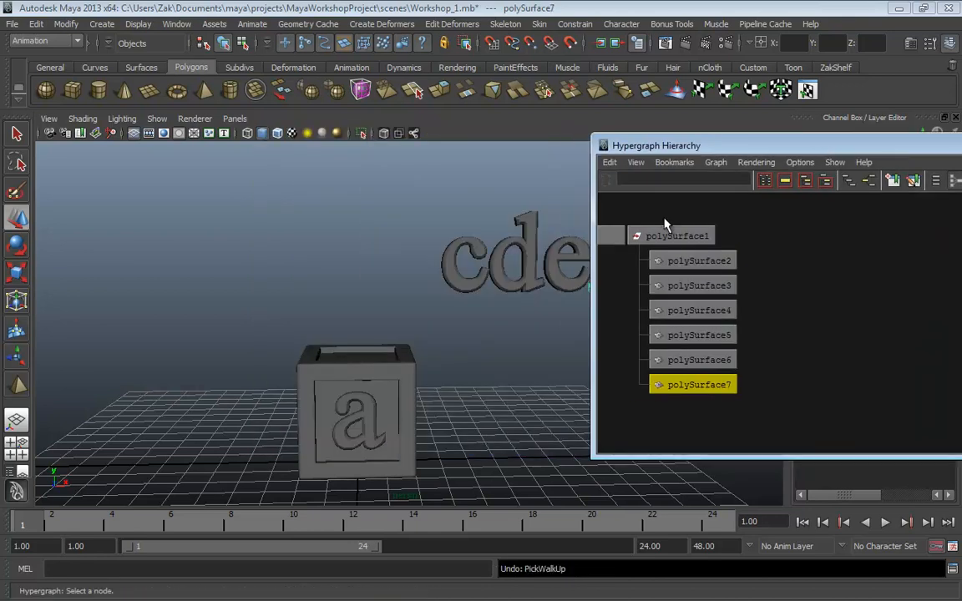
pyautogui.click(466, 284)
pyautogui.hotkey('shift', 'p')
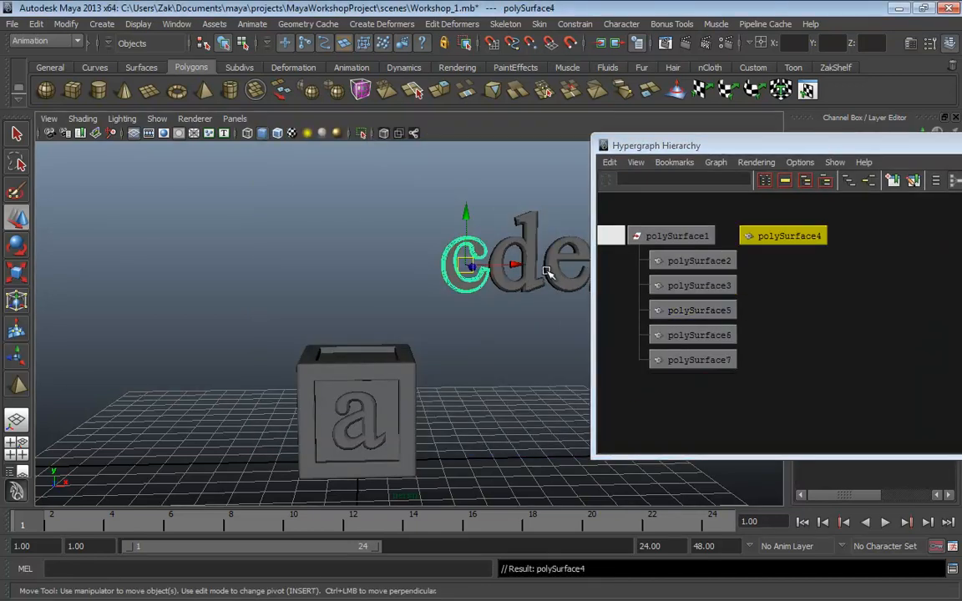
pyautogui.moveTo(762, 418); pyautogui.dragTo(694, 266)
pyautogui.hotkey('shift', 'p')
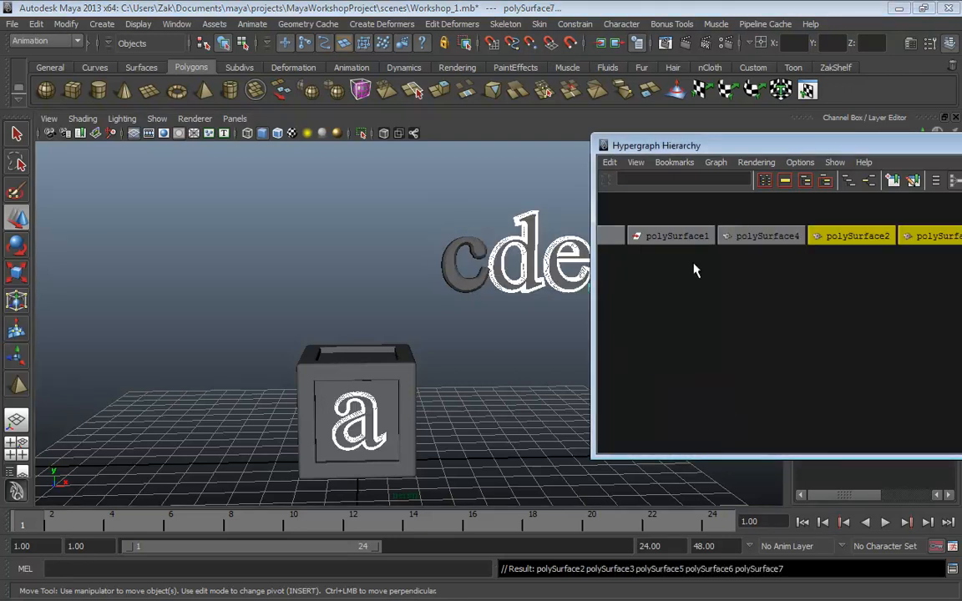
pyautogui.click(532, 338)
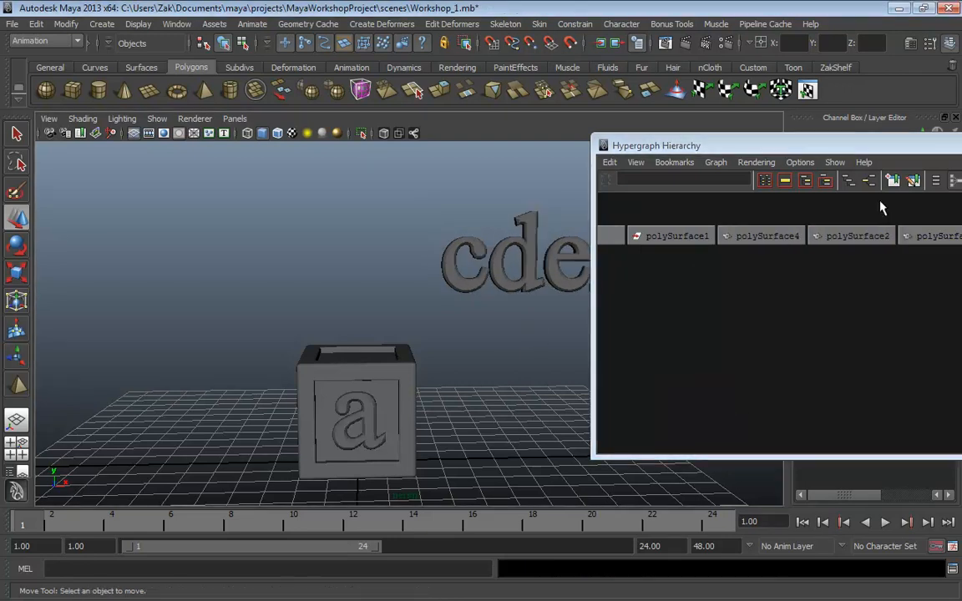
# - Inspect the empty polySurface1 group by selecting and moving it, and delete it from the scene
pyautogui.click(675, 236)
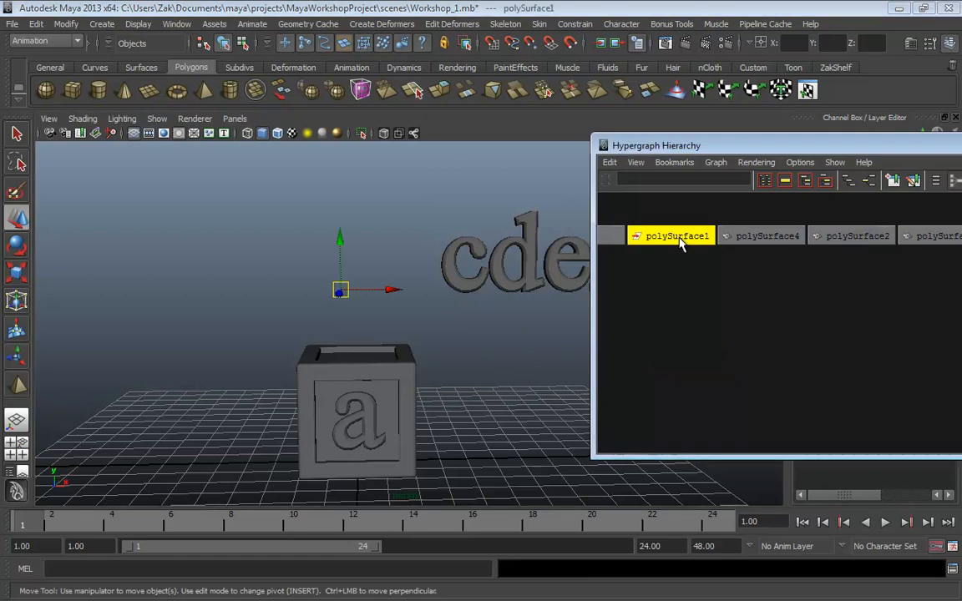
pyautogui.keyDown('alt'); pyautogui.moveTo(488, 414); pyautogui.dragTo(451, 389, button='middle'); pyautogui.keyUp('alt')
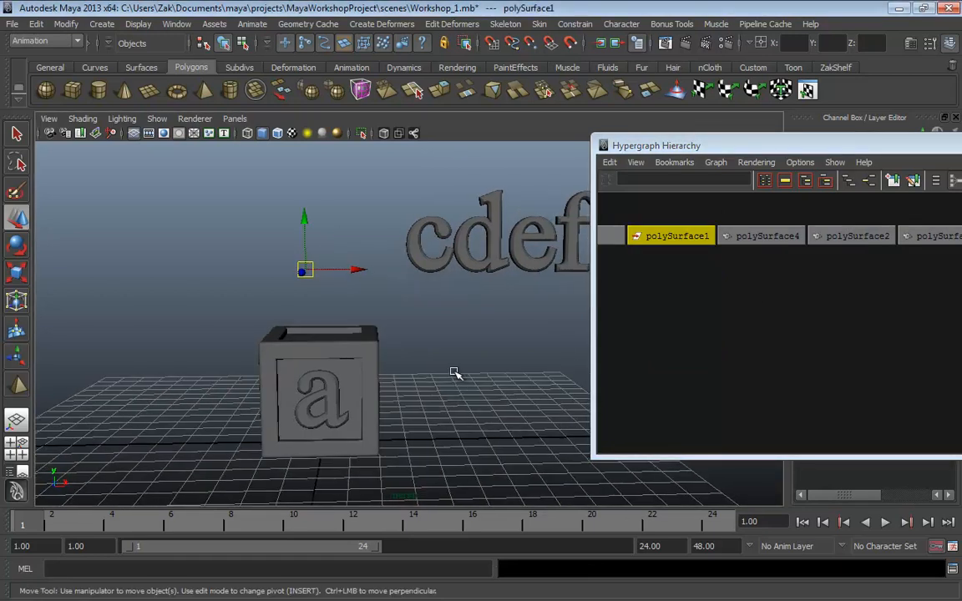
pyautogui.keyDown('alt'); pyautogui.moveTo(472, 374); pyautogui.dragTo(526, 338); pyautogui.keyUp('alt')
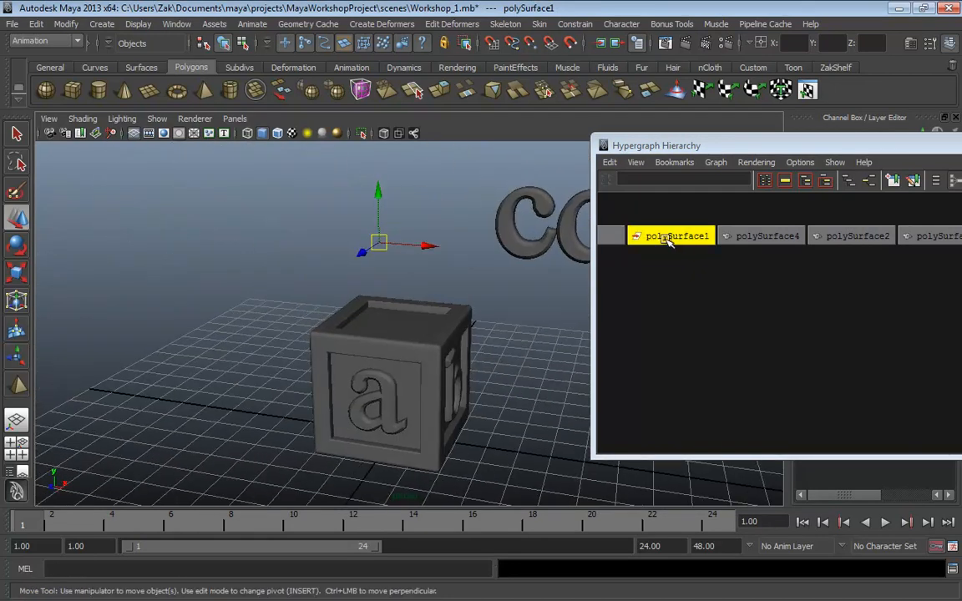
pyautogui.click(668, 240)
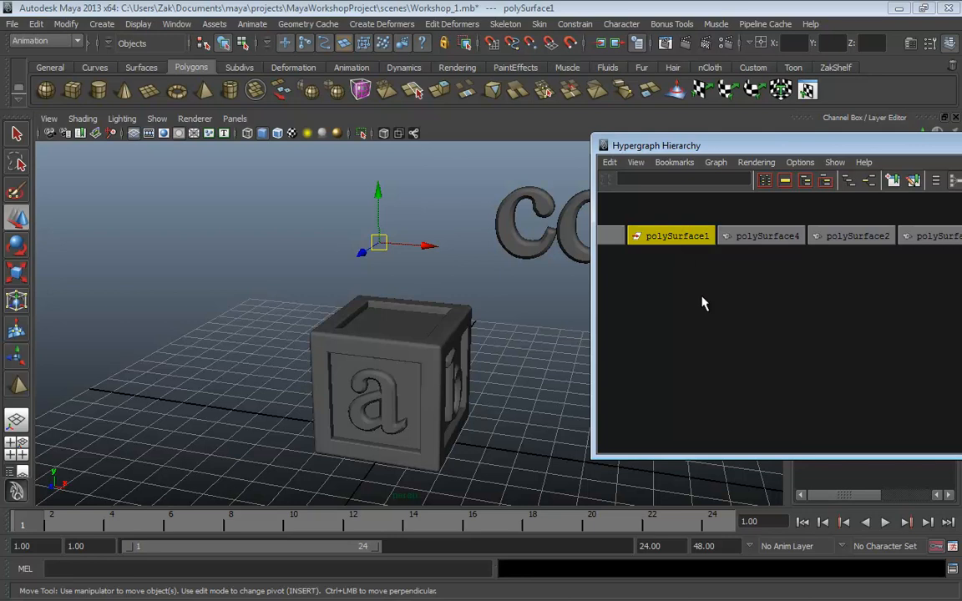
pyautogui.moveTo(402, 348)
pyautogui.keyDown('alt'); pyautogui.mouseDown()
pyautogui.moveTo(468, 343)
pyautogui.moveTo(398, 343)
pyautogui.mouseUp(); pyautogui.keyUp('alt')
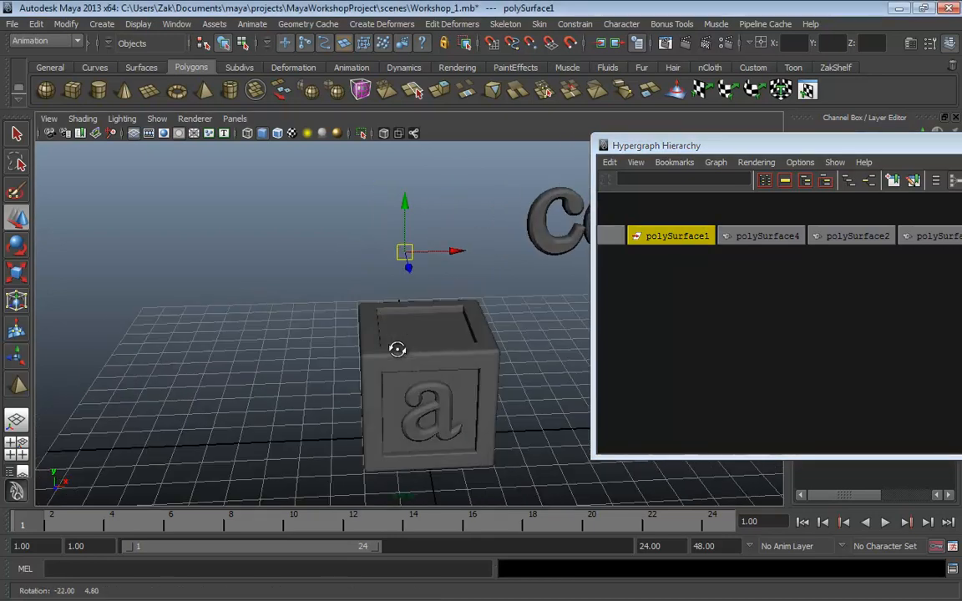
pyautogui.moveTo(403, 252); pyautogui.dragTo(303, 275)
pyautogui.scroll(-6, 305, 275)
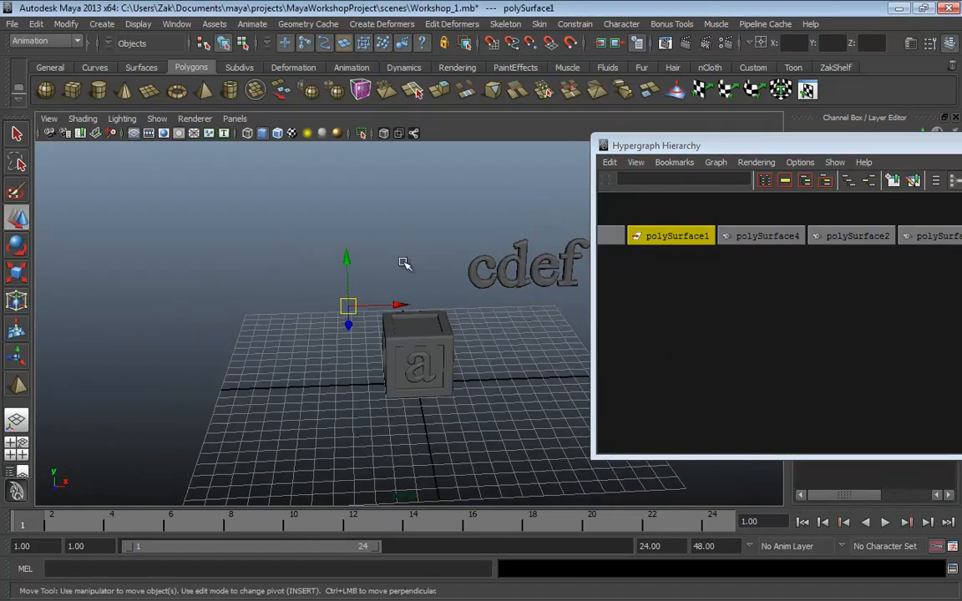
pyautogui.click(669, 236)
pyautogui.press('Delete')
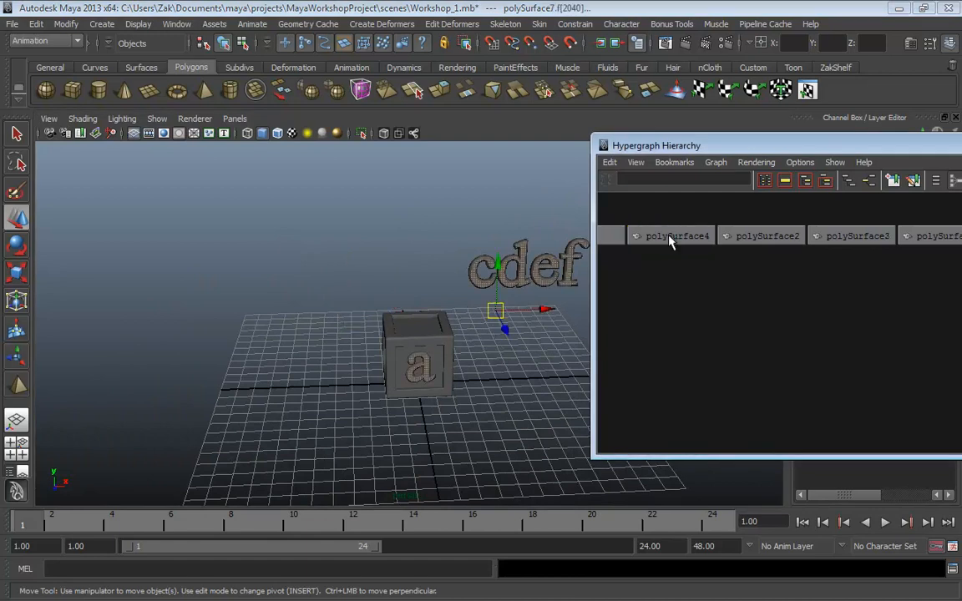
# - Select the letter c mesh to check that it is independent, and close the Hypergraph
pyautogui.click(451, 276)
pyautogui.click(480, 269)
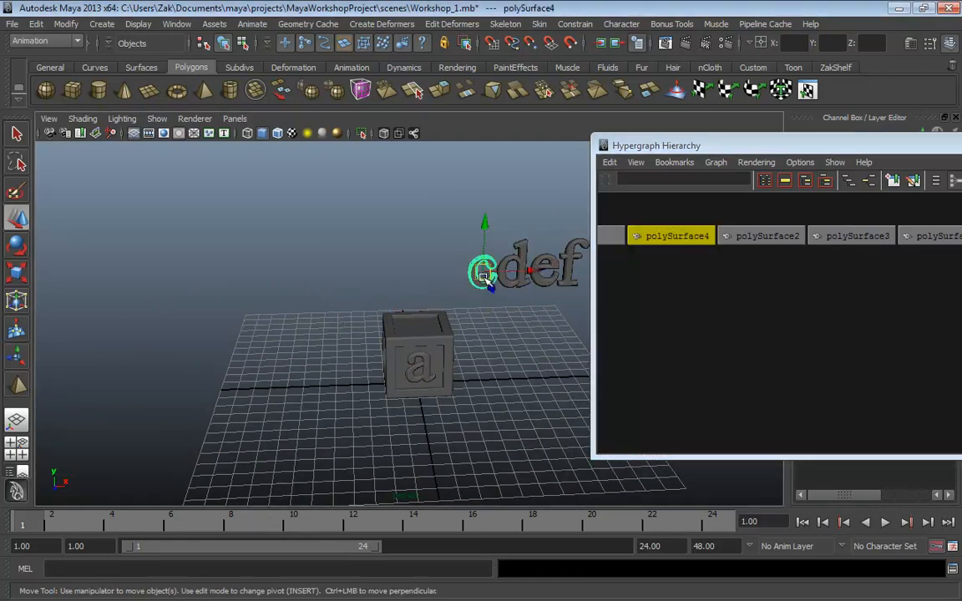
pyautogui.keyDown('alt'); pyautogui.moveTo(530, 317); pyautogui.dragTo(530, 284); pyautogui.keyUp('alt')
pyautogui.moveTo(838, 152); pyautogui.dragTo(586, 175)
pyautogui.click(854, 167)
# - Rename the letter a mesh on the front face of the crate as letter_a
pyautogui.keyDown('alt'); pyautogui.moveTo(458, 376); pyautogui.dragTo(412, 331, button='middle'); pyautogui.keyUp('alt')
pyautogui.keyDown('alt'); pyautogui.moveTo(411, 331); pyautogui.dragTo(523, 315, button='right'); pyautogui.keyUp('alt')
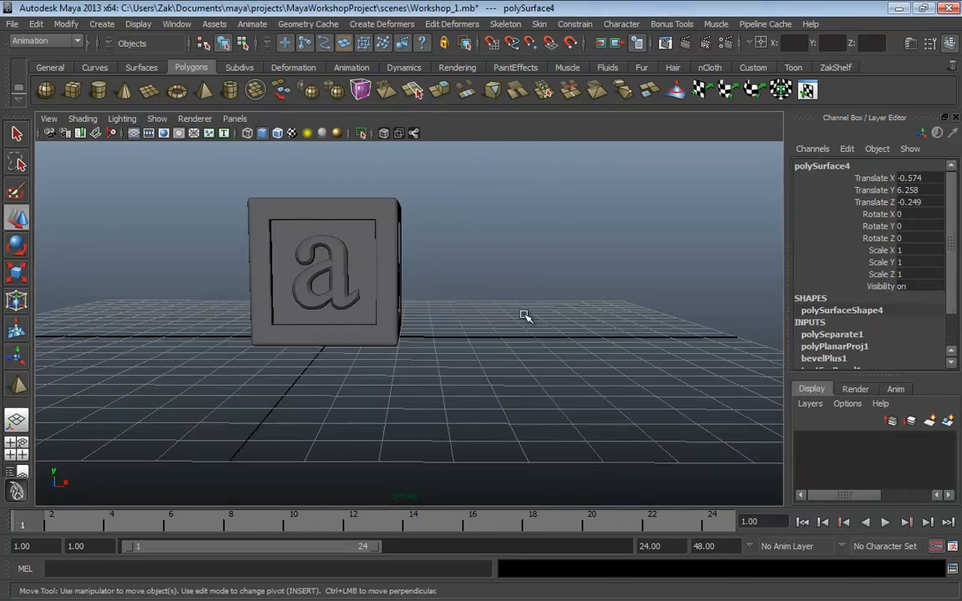
pyautogui.click(343, 283)
pyautogui.keyDown('alt'); pyautogui.moveTo(419, 273); pyautogui.dragTo(429, 370); pyautogui.keyUp('alt')
pyautogui.keyDown('alt'); pyautogui.moveTo(429, 369); pyautogui.dragTo(674, 327, button='right'); pyautogui.keyUp('alt')
pyautogui.keyDown('alt'); pyautogui.moveTo(674, 327); pyautogui.dragTo(591, 339); pyautogui.keyUp('alt')
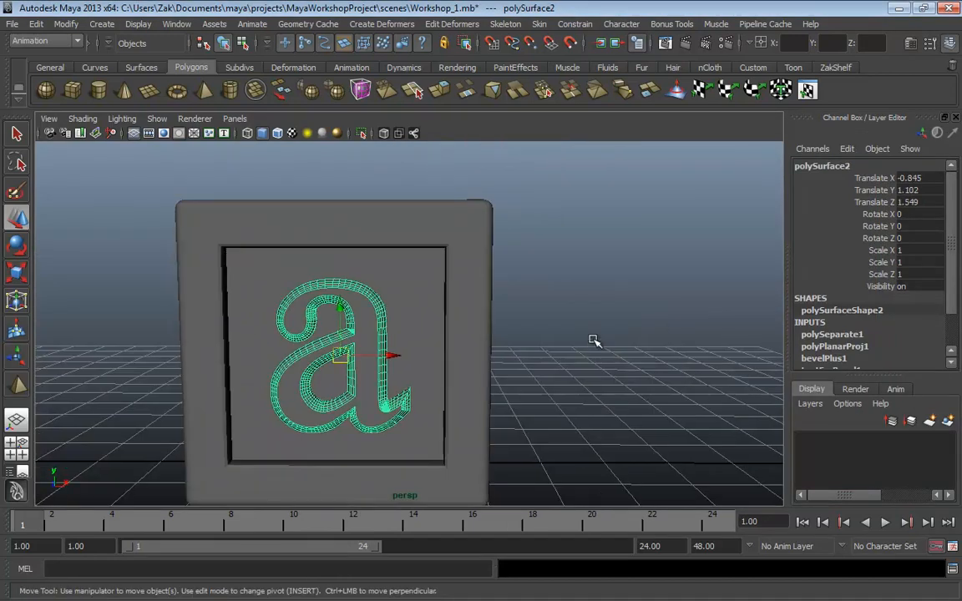
pyautogui.click(812, 166)
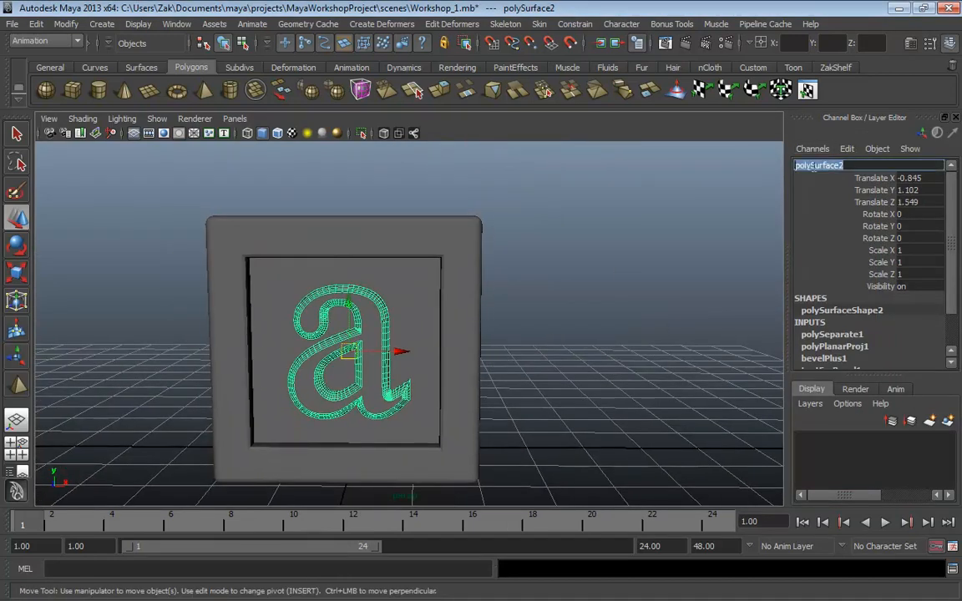
pyautogui.write('letter_a')
pyautogui.press('Return')
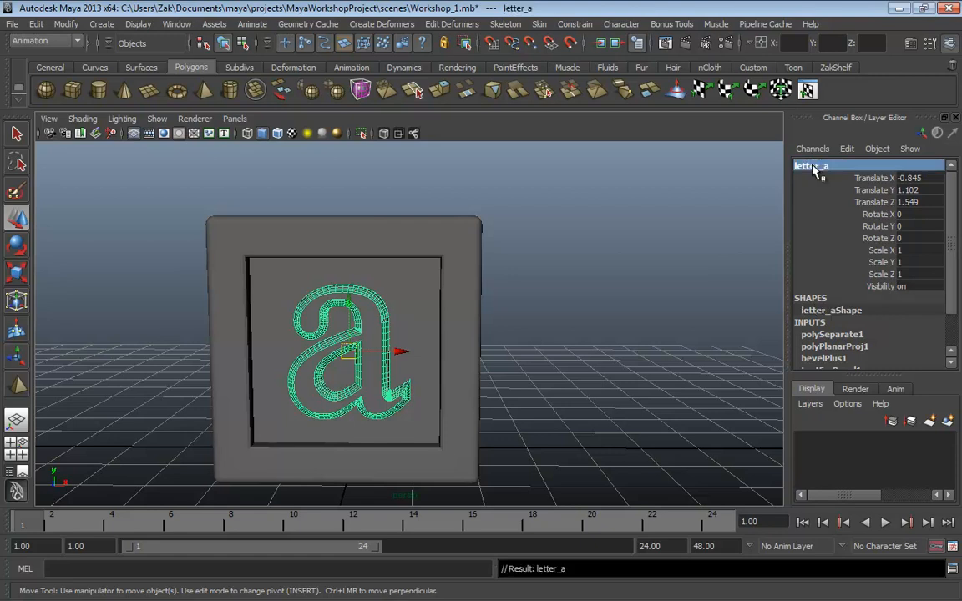
# - Rename the letter b mesh on the side face of the crate as letter_b
pyautogui.keyDown('alt'); pyautogui.moveTo(691, 301); pyautogui.dragTo(380, 336); pyautogui.keyUp('alt')
pyautogui.click(380, 336)
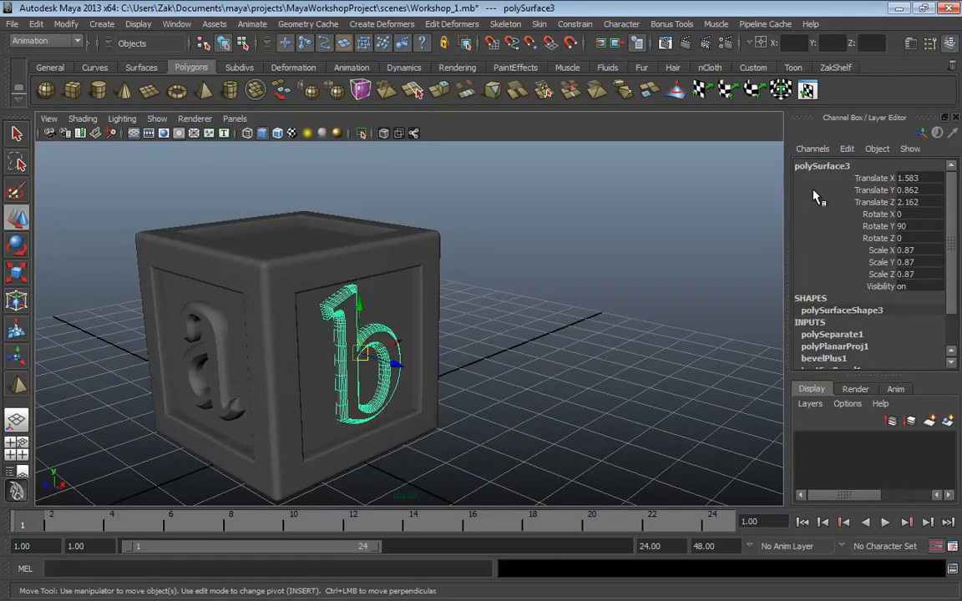
pyautogui.doubleClick(814, 165)
pyautogui.write('lwet')
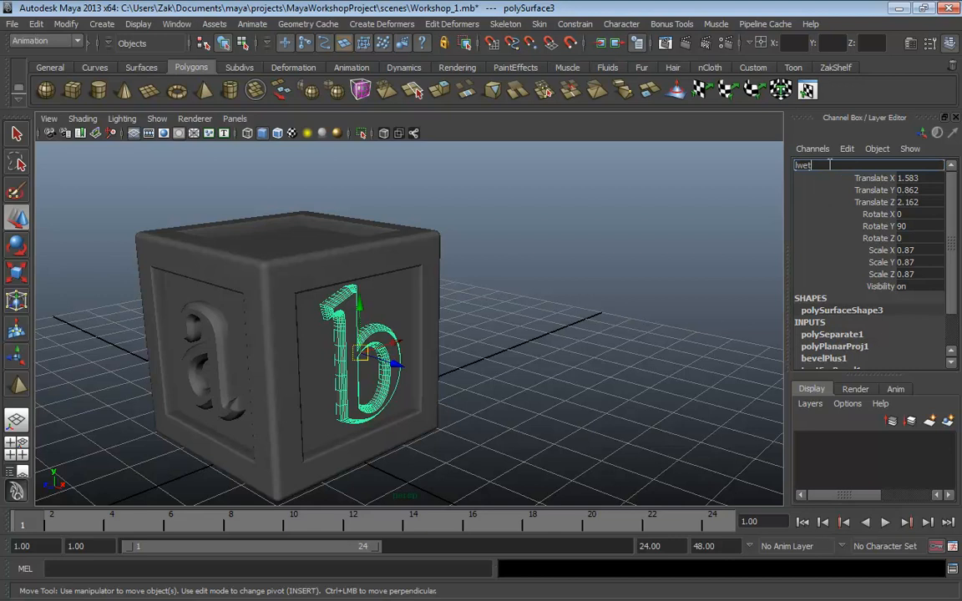
pyautogui.write('tter_b')
pyautogui.press('Return')
# - Switch the input line operation to Rename and select the letter c mesh for renaming
pyautogui.keyDown('alt'); pyautogui.moveTo(583, 328); pyautogui.dragTo(529, 324); pyautogui.keyUp('alt')
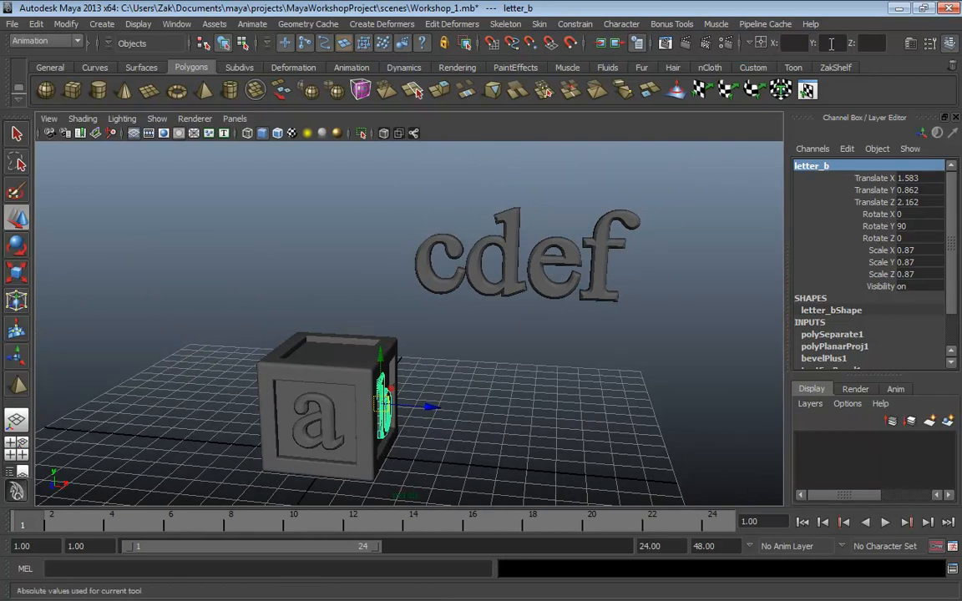
pyautogui.click(761, 44)
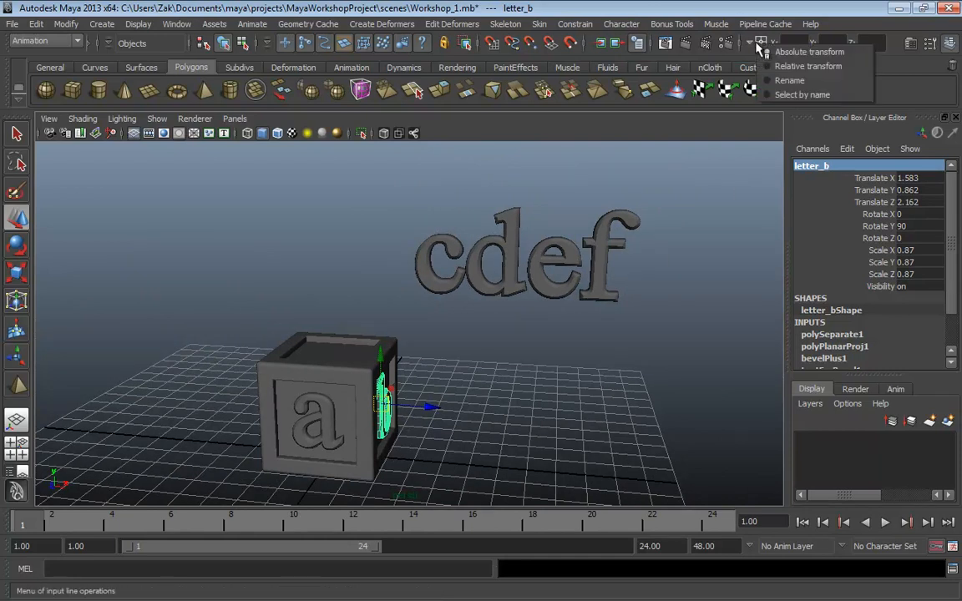
pyautogui.click(782, 82)
pyautogui.click(423, 255)
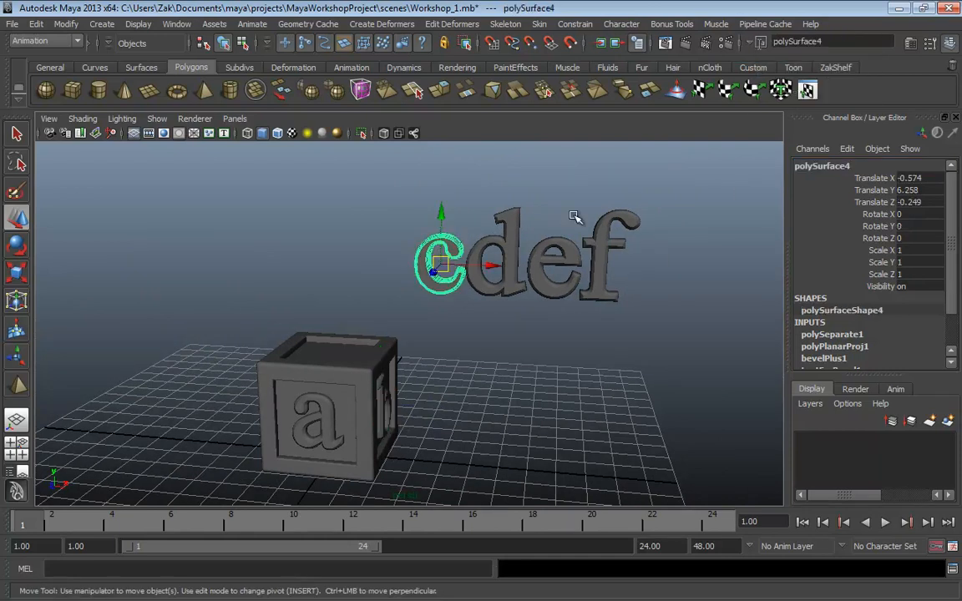
pyautogui.click(799, 40)
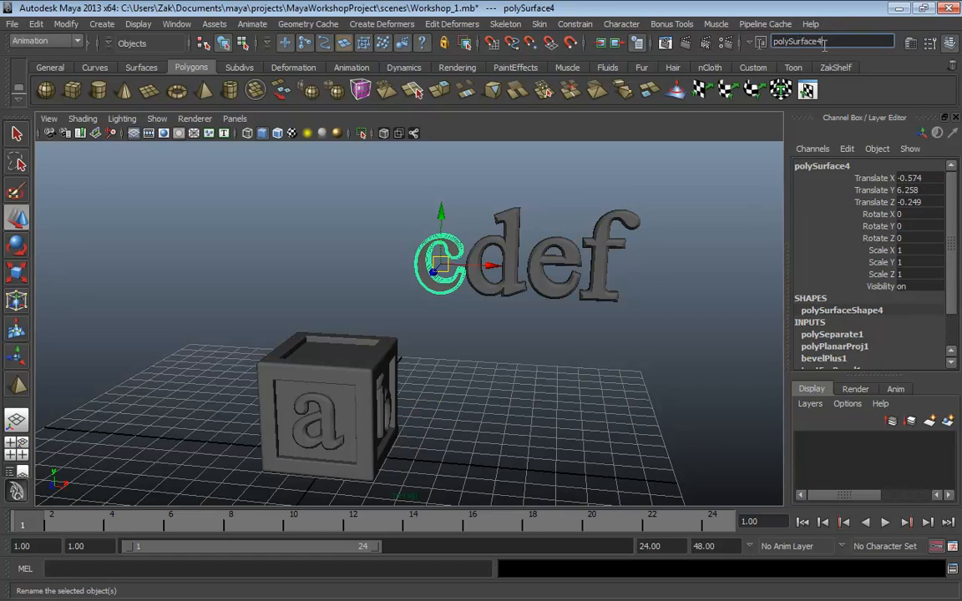
pyautogui.moveTo(823, 41); pyautogui.dragTo(716, 45)
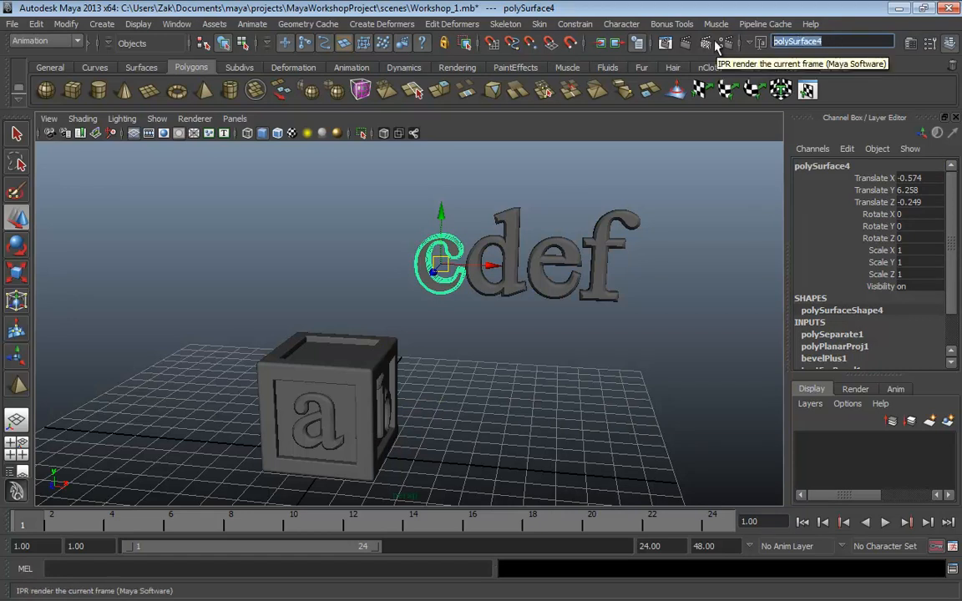
pyautogui.hotkey('ctrl', 'r')
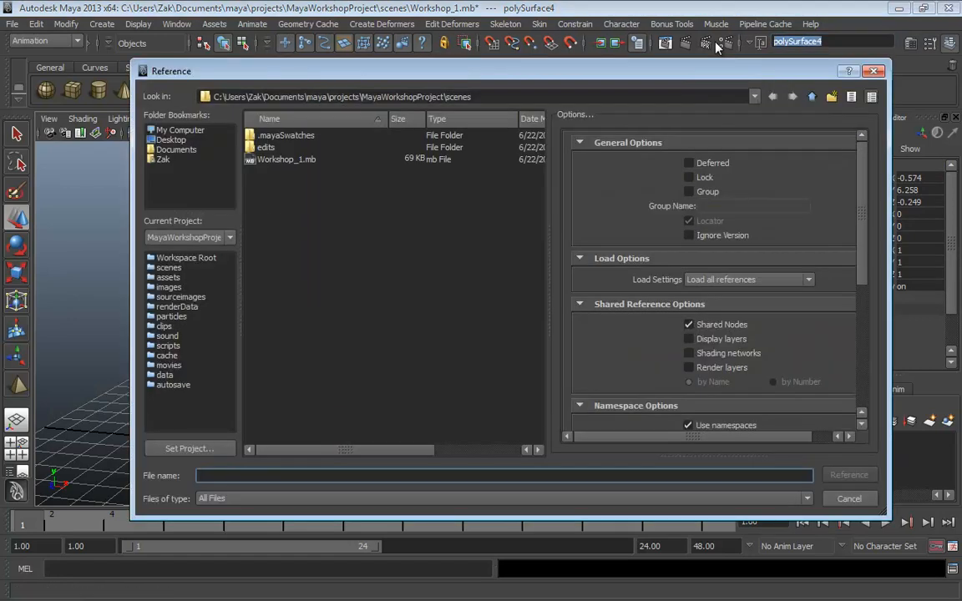
pyautogui.click(873, 71)
# - Rename the letter c mesh as letter_c, copying the prefix "letter_" for reuse
pyautogui.moveTo(846, 46); pyautogui.dragTo(742, 45)
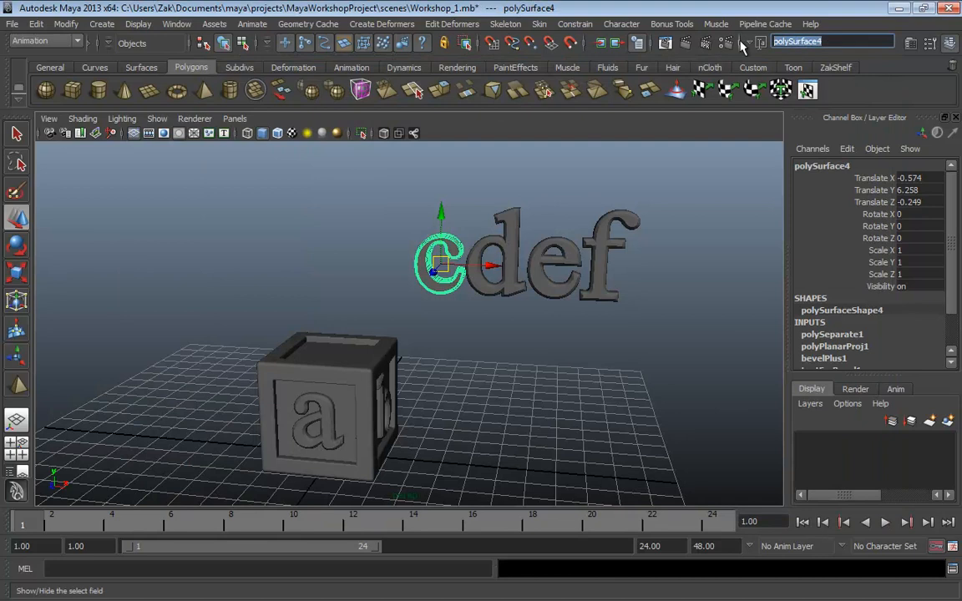
pyautogui.write('le')
pyautogui.hotkey('shift', 'Left')
pyautogui.hotkey('shift', 'Left')
pyautogui.hotkey('shift', 'Left')
pyautogui.hotkey('shift', 'Left')
pyautogui.hotkey('shift', 'Left')
pyautogui.hotkey('ctrl', 'c')
pyautogui.click(818, 41)
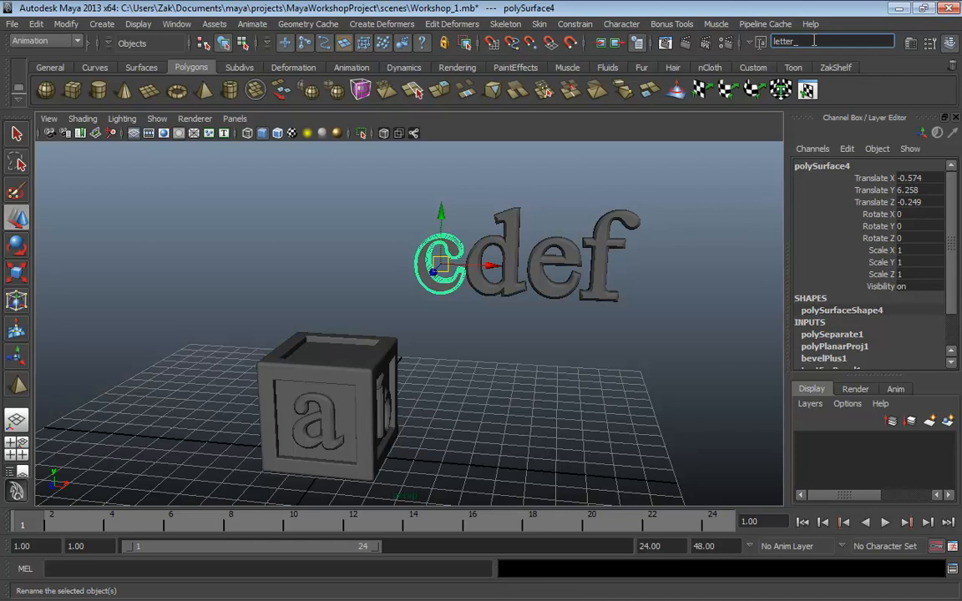
pyautogui.press('Return')
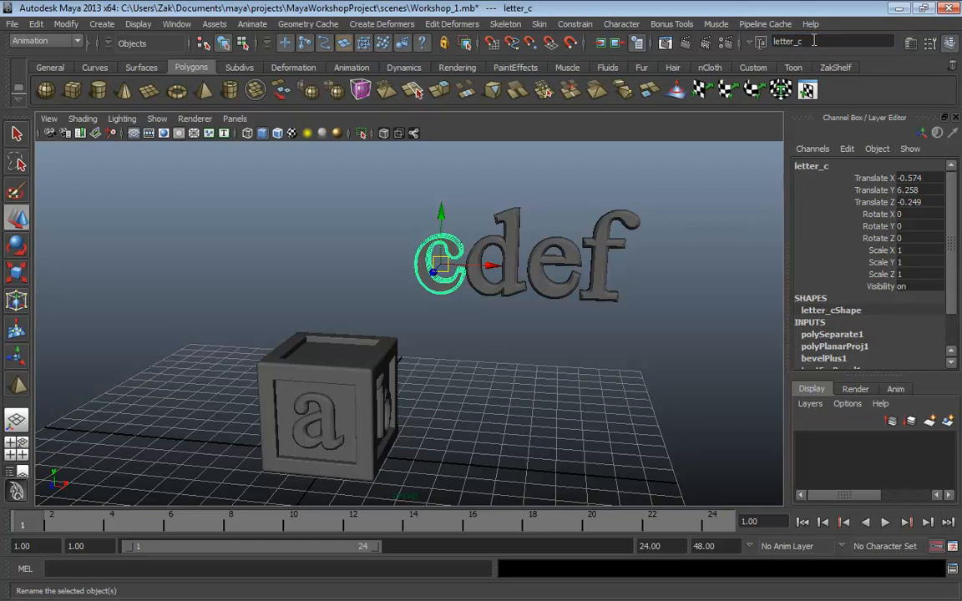
# - Rename the letter d mesh as letter_d, reusing the copied prefix
pyautogui.click(519, 216)
pyautogui.click(807, 42)
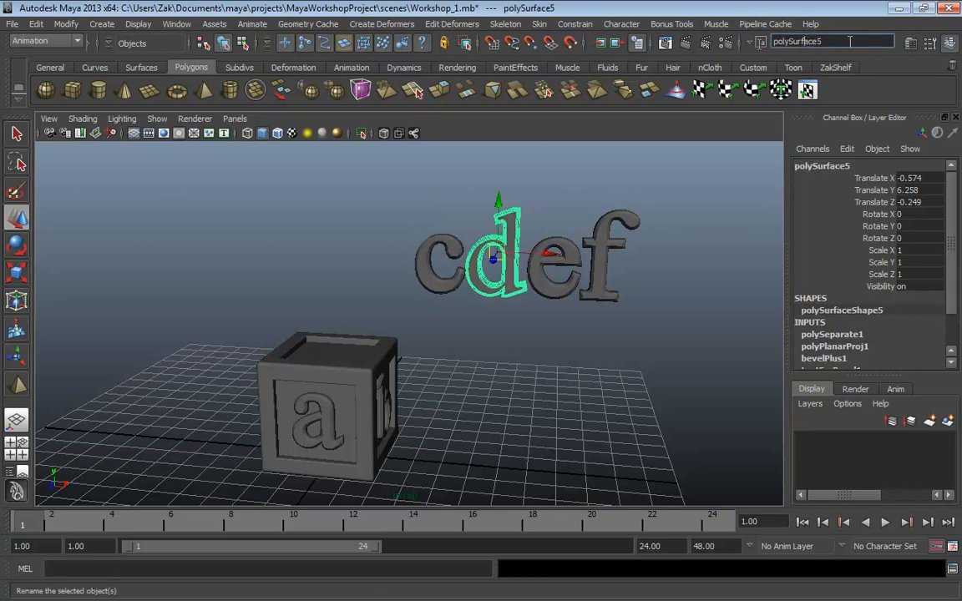
pyautogui.moveTo(850, 41); pyautogui.dragTo(733, 43)
pyautogui.hotkey('ctrl', 'v')
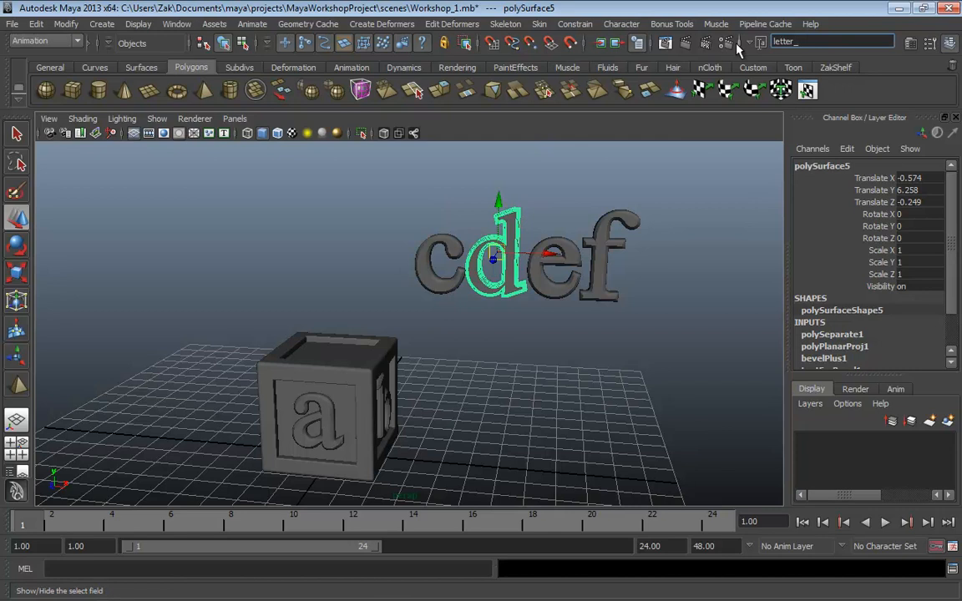
pyautogui.write('d')
pyautogui.press('Return')
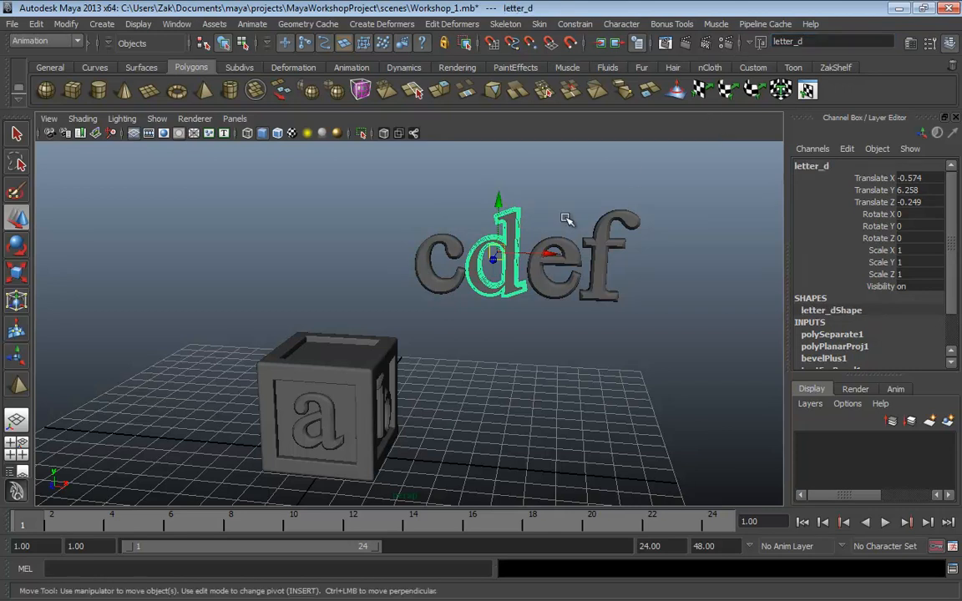
# - Rename the letter e mesh as letter_e, reusing the copied prefix
pyautogui.click(557, 242)
pyautogui.moveTo(843, 41); pyautogui.dragTo(739, 48)
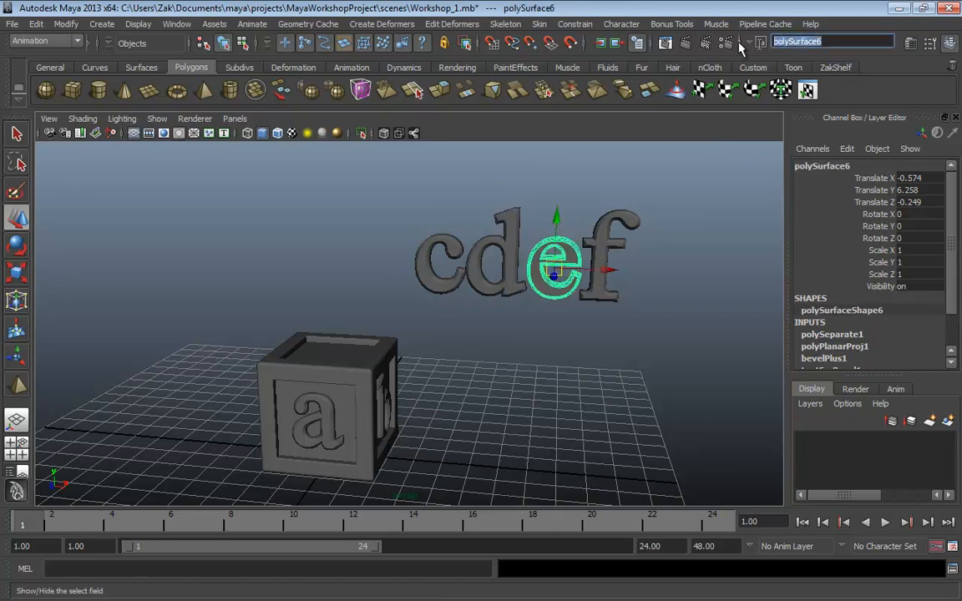
pyautogui.hotkey('ctrl', 'v')
pyautogui.write('e')
pyautogui.press('Return')
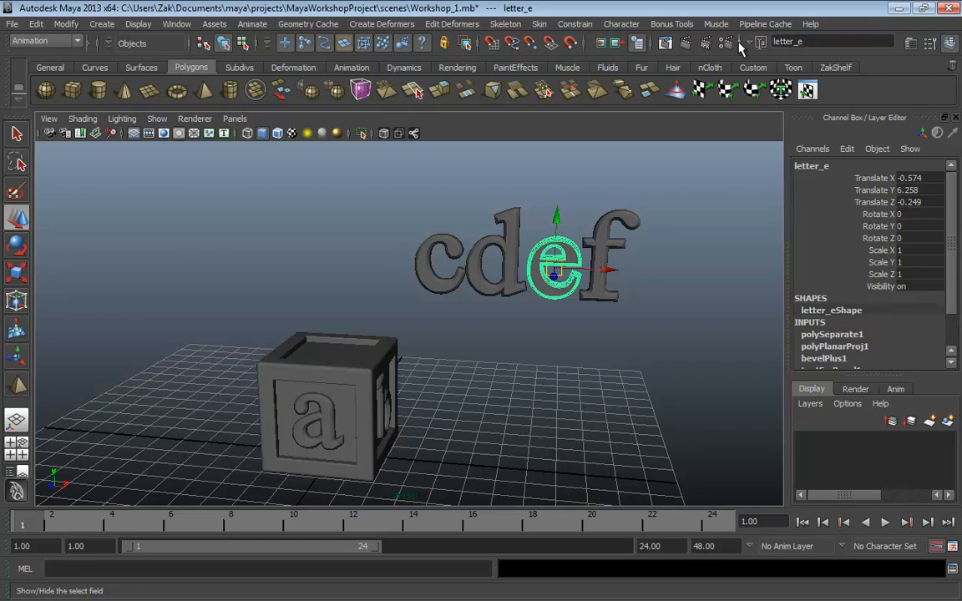
# - Rename the letter f mesh as letter_f, reusing the copied prefix
pyautogui.click(606, 251)
pyautogui.doubleClick(804, 40)
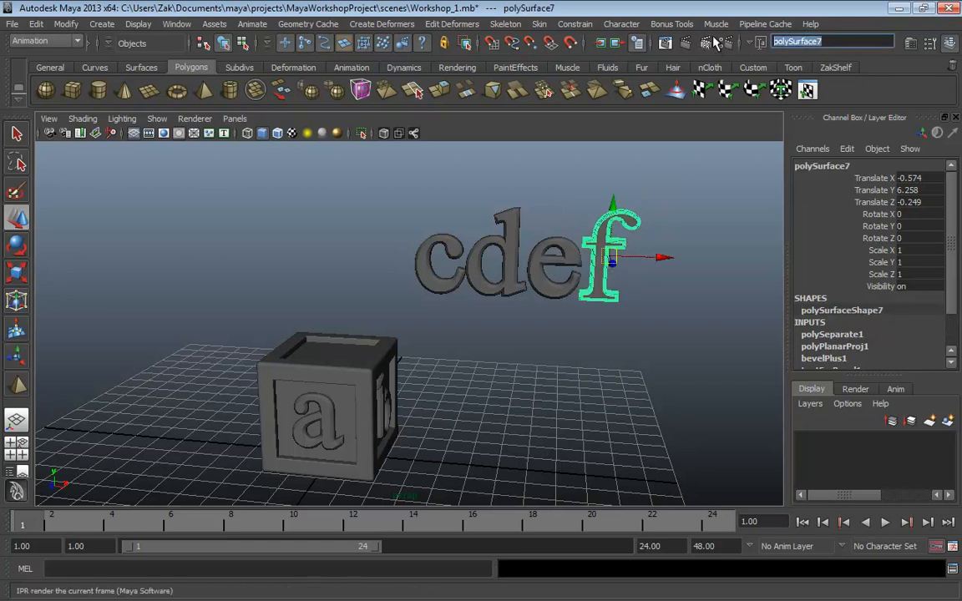
pyautogui.hotkey('ctrl', 'v')
pyautogui.press('Return')
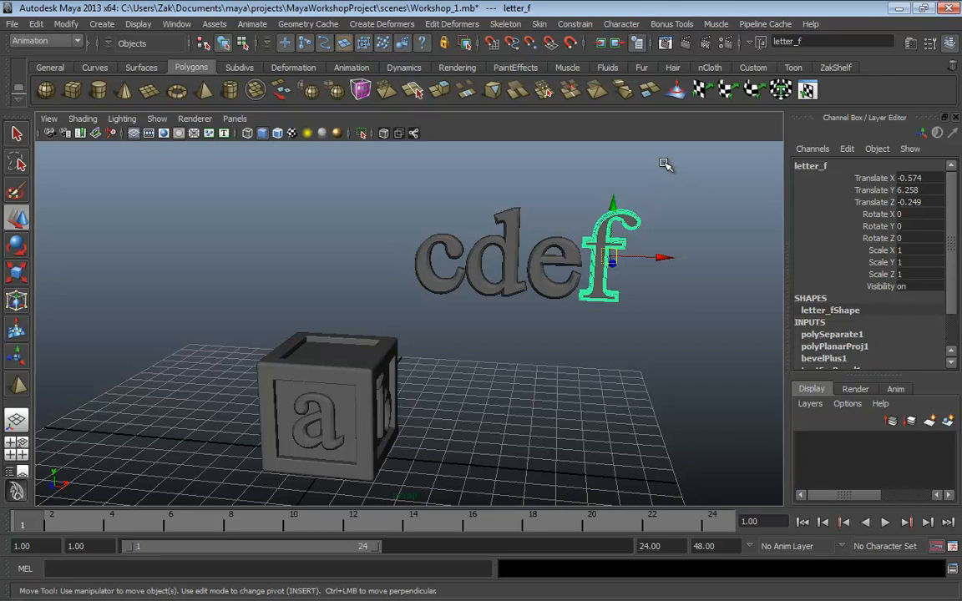
pyautogui.keyDown('alt'); pyautogui.moveTo(664, 165); pyautogui.dragTo(347, 255); pyautogui.keyUp('alt')
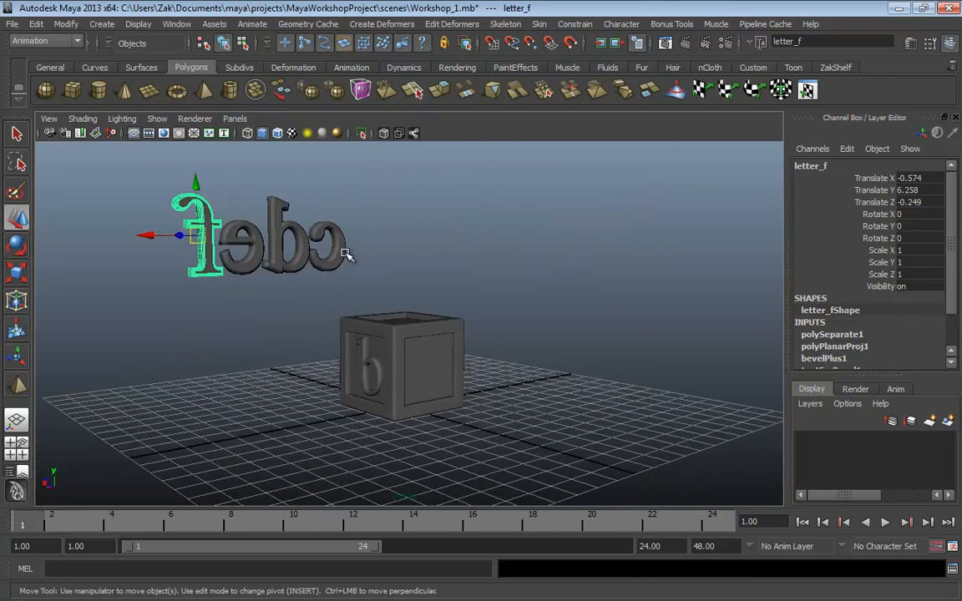
# - Snap the letter c mesh onto the crate's blank face beside the b with the Snap Together tool and select it
pyautogui.click(342, 251)
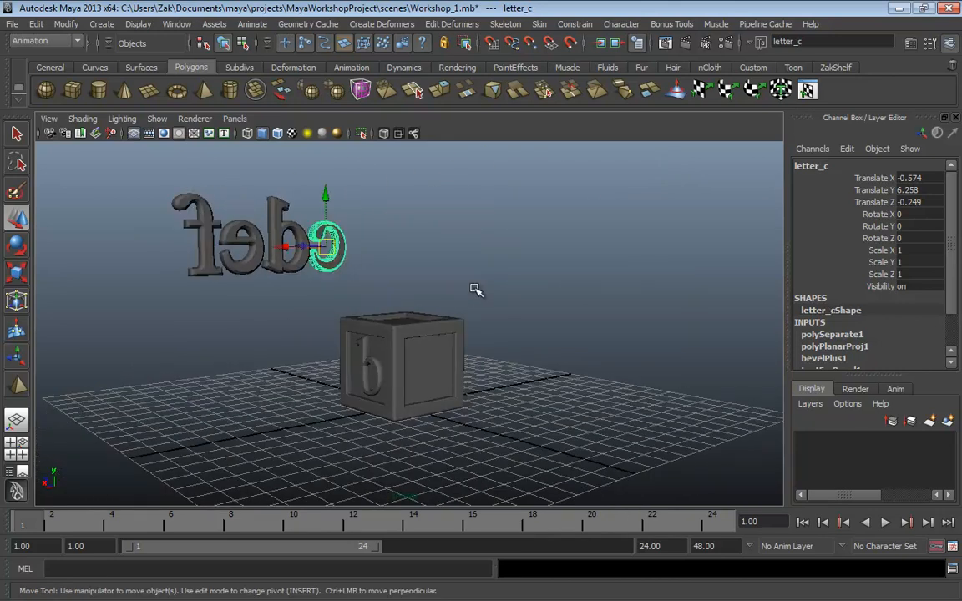
pyautogui.keyDown('alt'); pyautogui.moveTo(429, 257); pyautogui.dragTo(372, 264); pyautogui.keyUp('alt')
pyautogui.keyDown('alt'); pyautogui.moveTo(371, 264); pyautogui.dragTo(444, 263, button='right'); pyautogui.keyUp('alt')
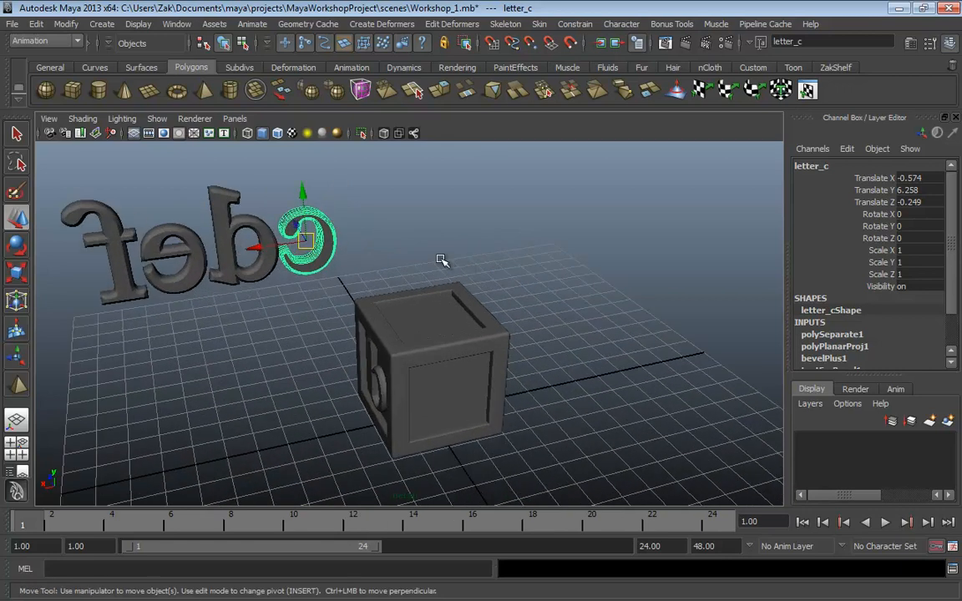
pyautogui.click(330, 245)
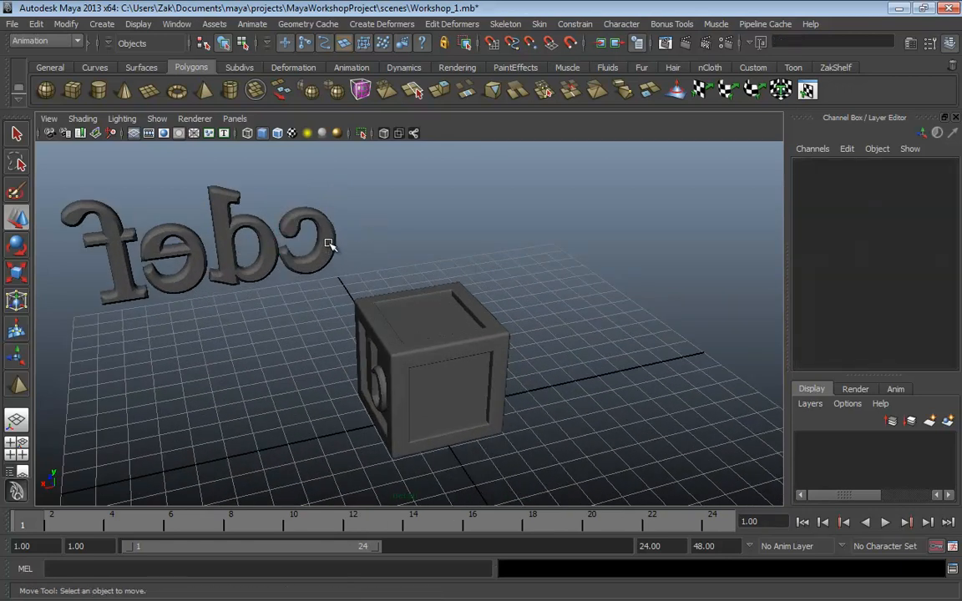
pyautogui.click(330, 245)
pyautogui.click(66, 23)
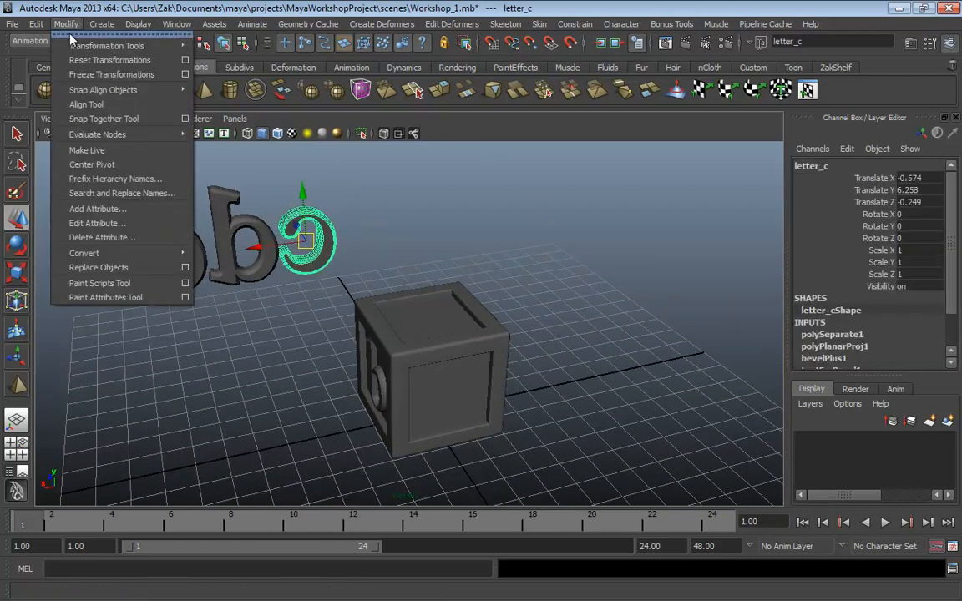
pyautogui.click(104, 118)
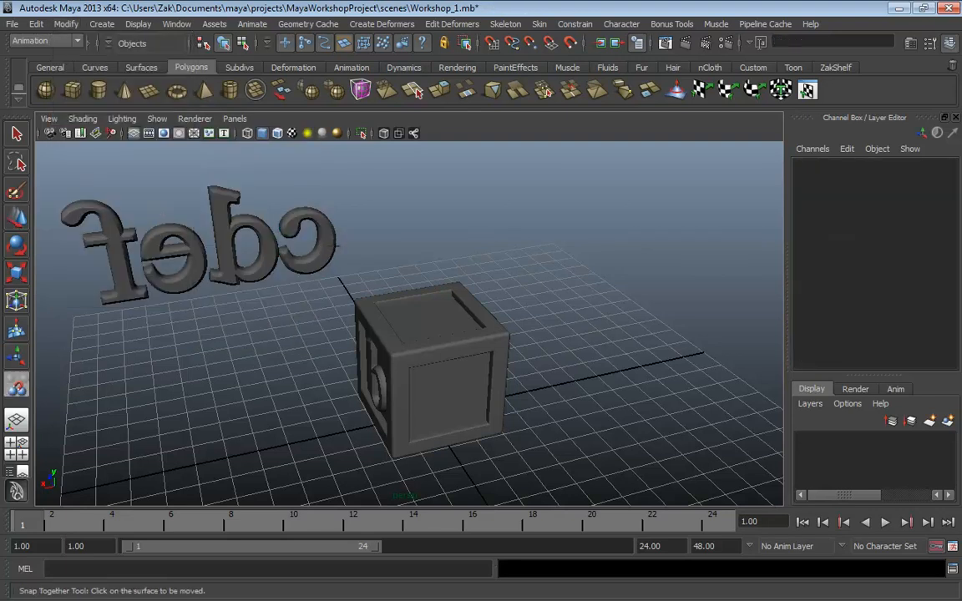
pyautogui.click(330, 251)
pyautogui.click(434, 402)
pyautogui.keyDown('alt'); pyautogui.moveTo(490, 306); pyautogui.dragTo(350, 307); pyautogui.keyUp('alt')
pyautogui.press('Return')
pyautogui.press('w')
pyautogui.click(460, 372)
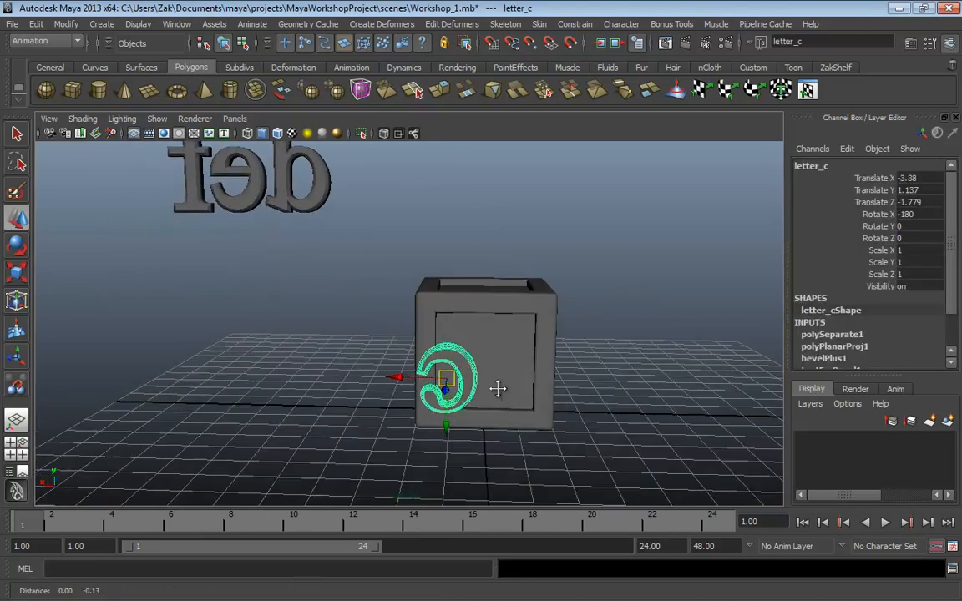
# - Set letter c's X rotation to 0
pyautogui.keyDown('alt'); pyautogui.moveTo(496, 388); pyautogui.dragTo(481, 354); pyautogui.keyUp('alt')
pyautogui.press('e')
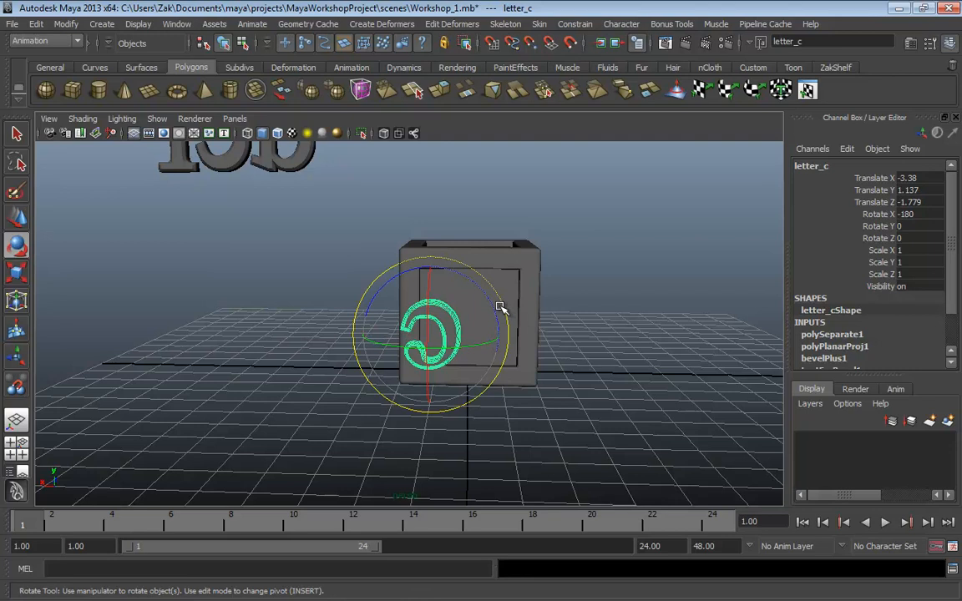
pyautogui.doubleClick(942, 214)
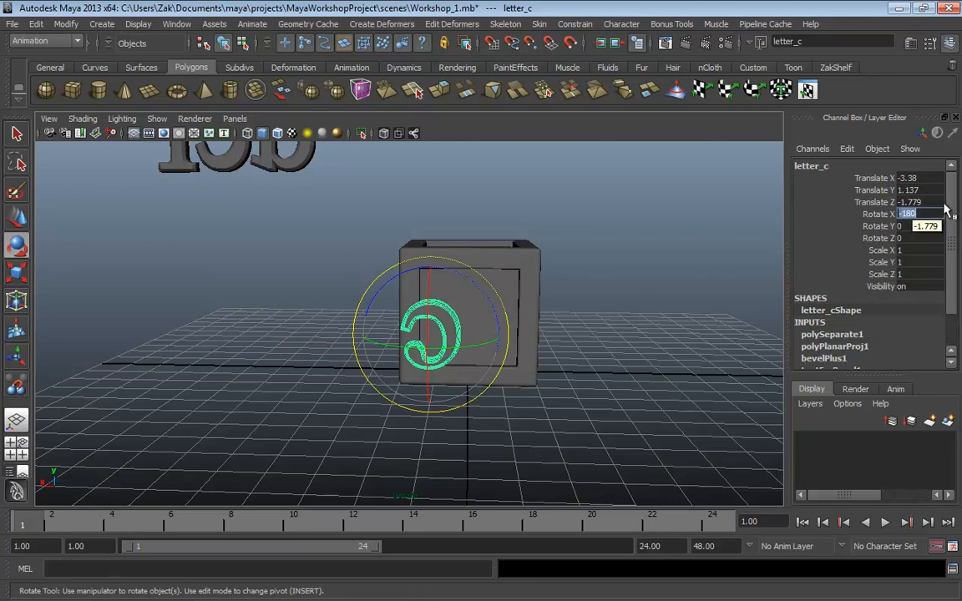
pyautogui.write('0')
pyautogui.press('Return')
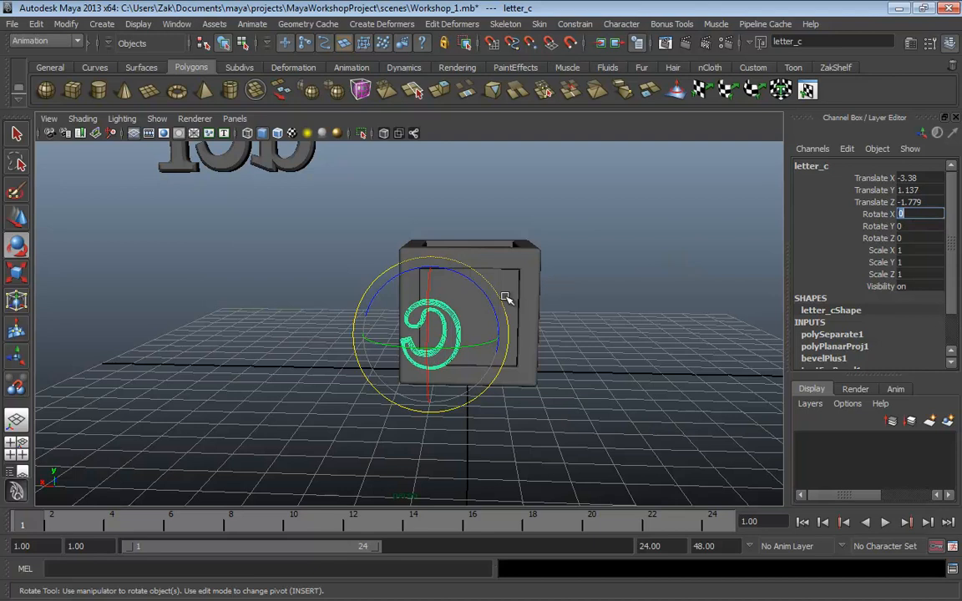
# - Turn letter c to read correctly on its face by setting its Y rotation to 180 and Z rotation to 0
pyautogui.keyDown('alt'); pyautogui.moveTo(465, 320); pyautogui.dragTo(496, 313); pyautogui.keyUp('alt')
pyautogui.hotkey('ctrl', 'z')
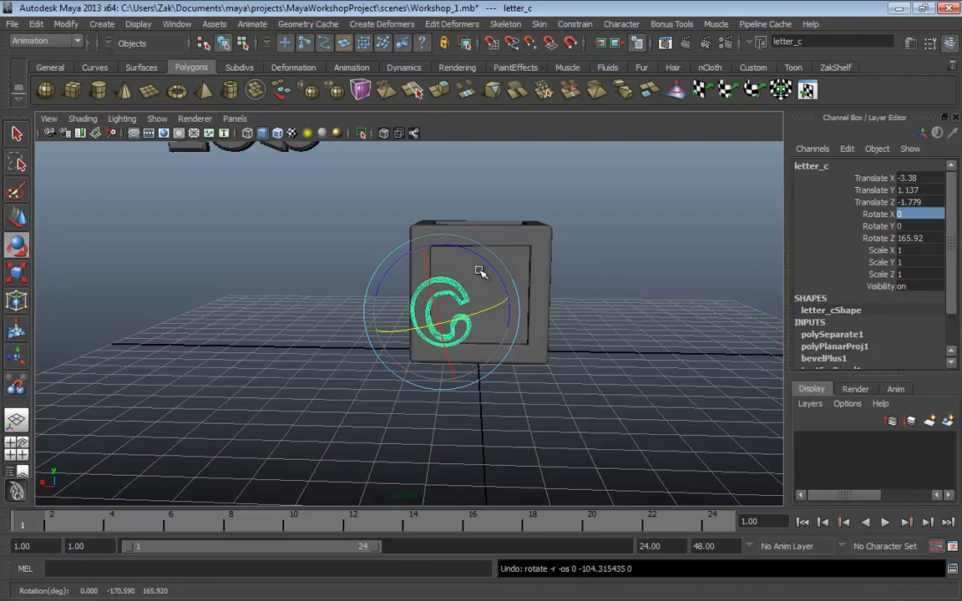
pyautogui.moveTo(480, 255); pyautogui.dragTo(493, 324)
pyautogui.moveTo(424, 325); pyautogui.dragTo(490, 327)
pyautogui.click(935, 224)
pyautogui.write('180')
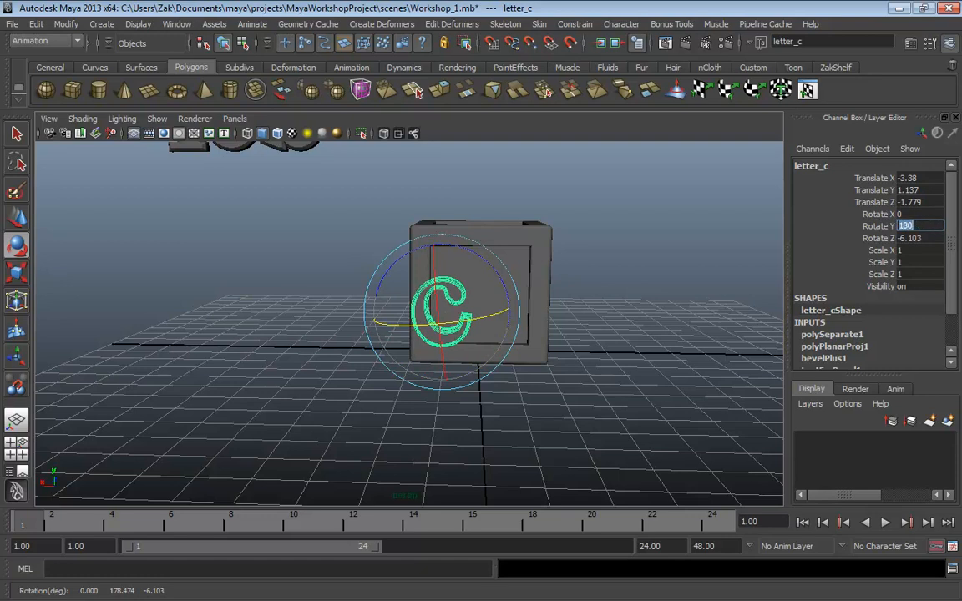
pyautogui.click(910, 238)
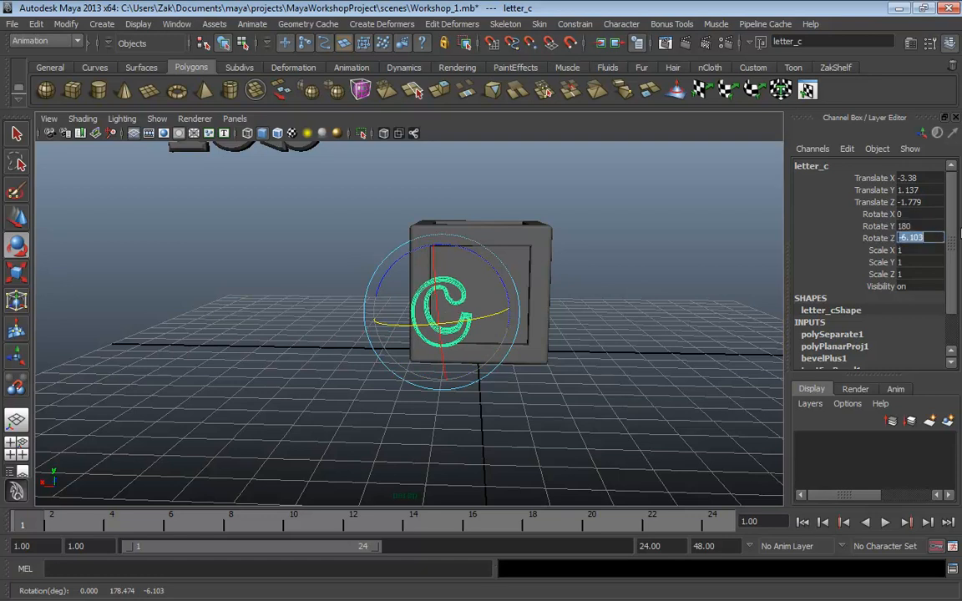
pyautogui.write('0')
pyautogui.press('Return')
# - Center letter c in its recessed panel and scale it uniformly to about 1.147
pyautogui.press('w')
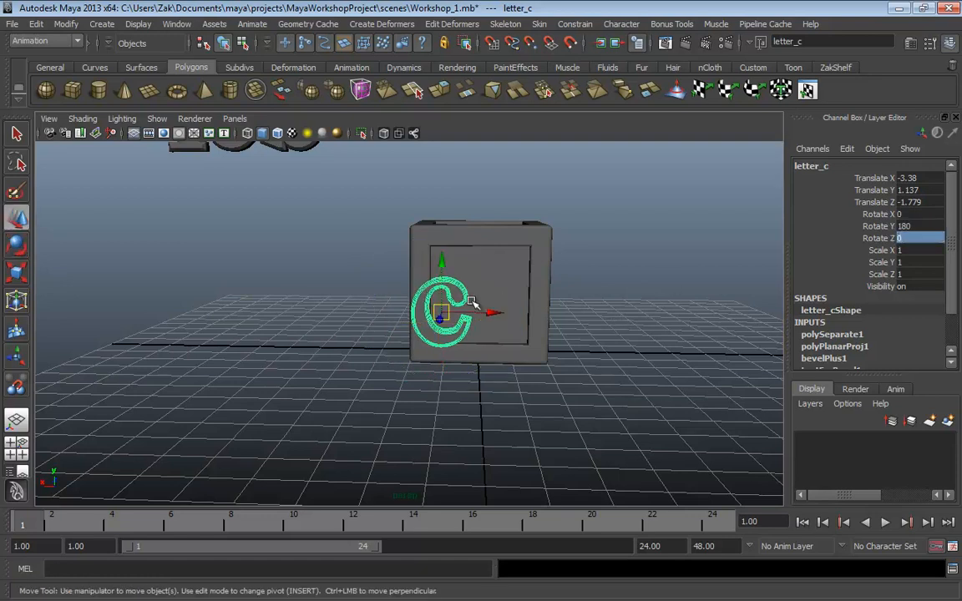
pyautogui.moveTo(441, 306); pyautogui.dragTo(557, 277)
pyautogui.press('r')
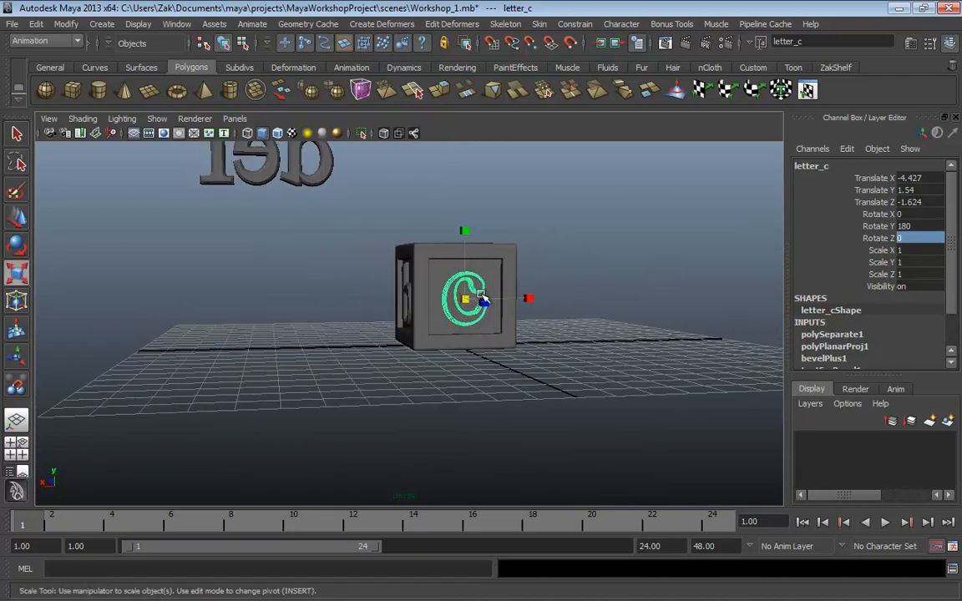
pyautogui.moveTo(465, 298); pyautogui.dragTo(480, 299)
pyautogui.keyDown('alt'); pyautogui.moveTo(596, 284); pyautogui.dragTo(552, 278); pyautogui.keyUp('alt')
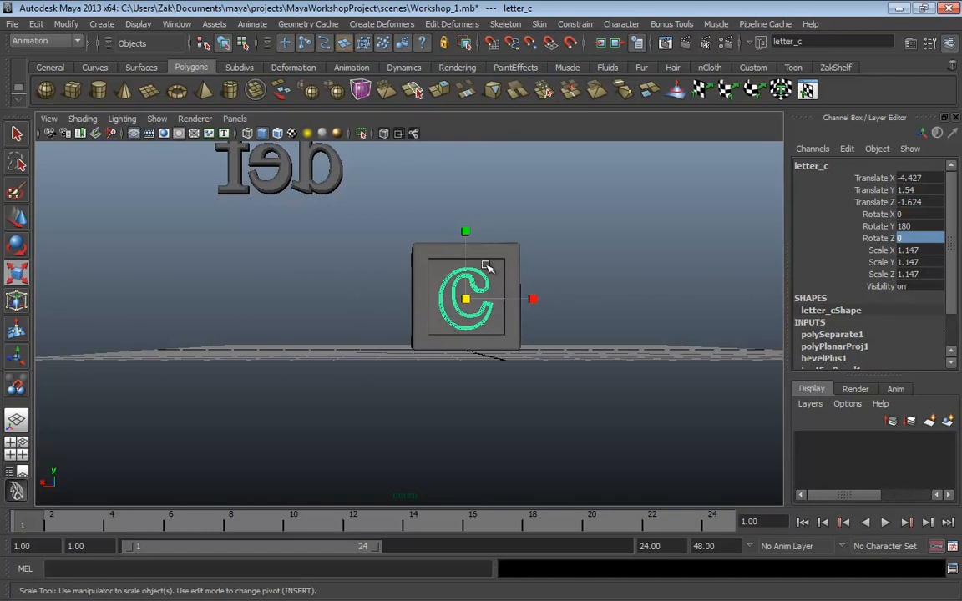
pyautogui.press('w')
pyautogui.moveTo(466, 251); pyautogui.dragTo(466, 248)
# - Move letter d over beside the crate and rotate it -90 degrees about Y to match the blank side between a and c
pyautogui.keyDown('alt'); pyautogui.moveTo(390, 179); pyautogui.dragTo(372, 192); pyautogui.keyUp('alt')
pyautogui.click(341, 165)
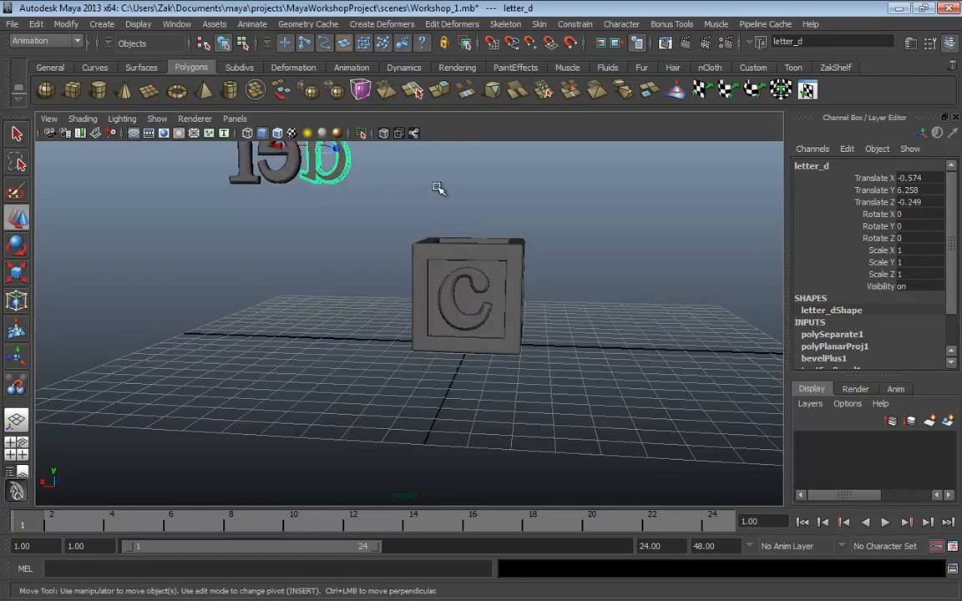
pyautogui.keyDown('alt'); pyautogui.moveTo(439, 189); pyautogui.dragTo(481, 253); pyautogui.keyUp('alt')
pyautogui.moveTo(303, 199); pyautogui.dragTo(481, 323)
pyautogui.press('e')
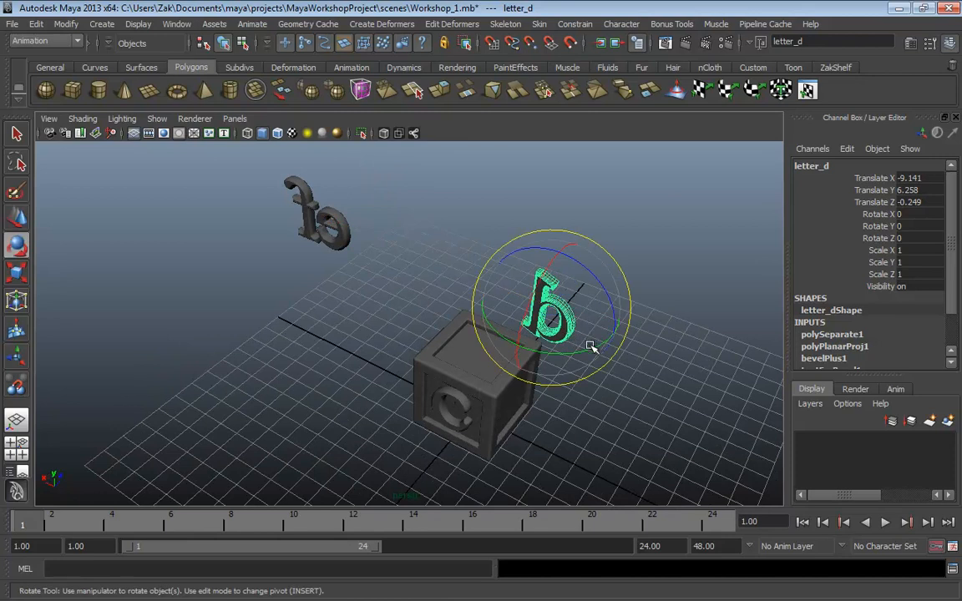
pyautogui.moveTo(577, 356); pyautogui.dragTo(483, 346)
# - Lower letter d and seat it in the blank side panel at about X -8.218, Y 0.838, Z -0.15
pyautogui.keyDown('alt'); pyautogui.moveTo(618, 276); pyautogui.dragTo(611, 248); pyautogui.keyUp('alt')
pyautogui.press('w')
pyautogui.moveTo(490, 238); pyautogui.dragTo(486, 389)
pyautogui.keyDown('alt'); pyautogui.moveTo(534, 386); pyautogui.dragTo(685, 384); pyautogui.keyUp('alt')
pyautogui.moveTo(590, 386); pyautogui.dragTo(576, 387)
pyautogui.keyDown('alt'); pyautogui.moveTo(641, 361); pyautogui.dragTo(479, 359); pyautogui.keyUp('alt')
pyautogui.keyDown('alt'); pyautogui.moveTo(491, 361); pyautogui.dragTo(491, 336, button='middle'); pyautogui.keyUp('alt')
pyautogui.keyDown('alt'); pyautogui.moveTo(491, 335); pyautogui.dragTo(629, 376, button='right'); pyautogui.keyUp('alt')
pyautogui.keyDown('alt'); pyautogui.moveTo(629, 376); pyautogui.dragTo(578, 343, button='middle'); pyautogui.keyUp('alt')
# - Scale letter d uniformly to about 0.87 and center it in its panel at about Y 0.714
pyautogui.press('r')
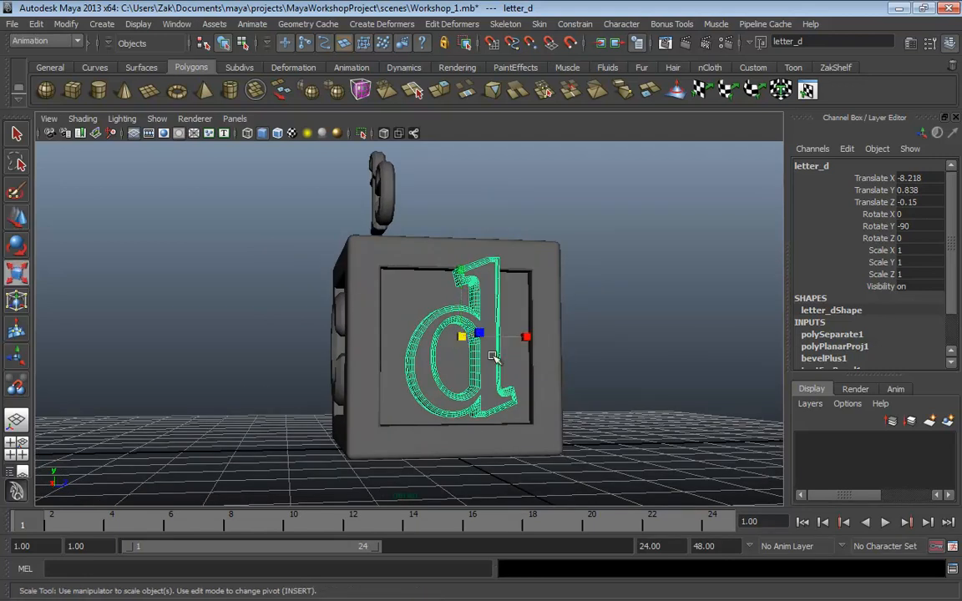
pyautogui.moveTo(460, 337); pyautogui.dragTo(441, 338)
pyautogui.press('w')
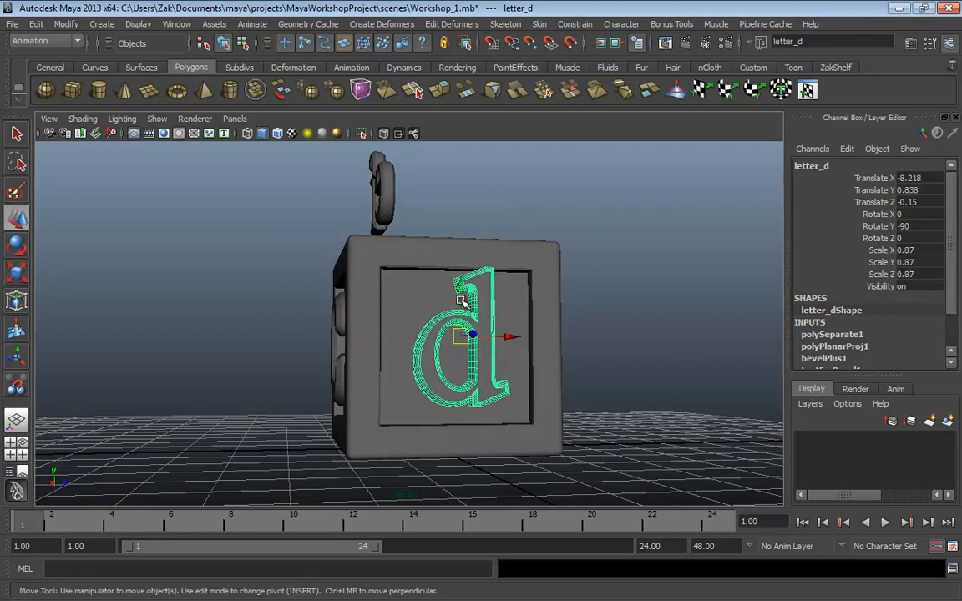
pyautogui.moveTo(459, 287); pyautogui.dragTo(442, 359)
# - Snap the letter e mesh onto the crate's top panel with the Snap Together tool
pyautogui.keyDown('alt'); pyautogui.moveTo(543, 312); pyautogui.dragTo(441, 328); pyautogui.keyUp('alt')
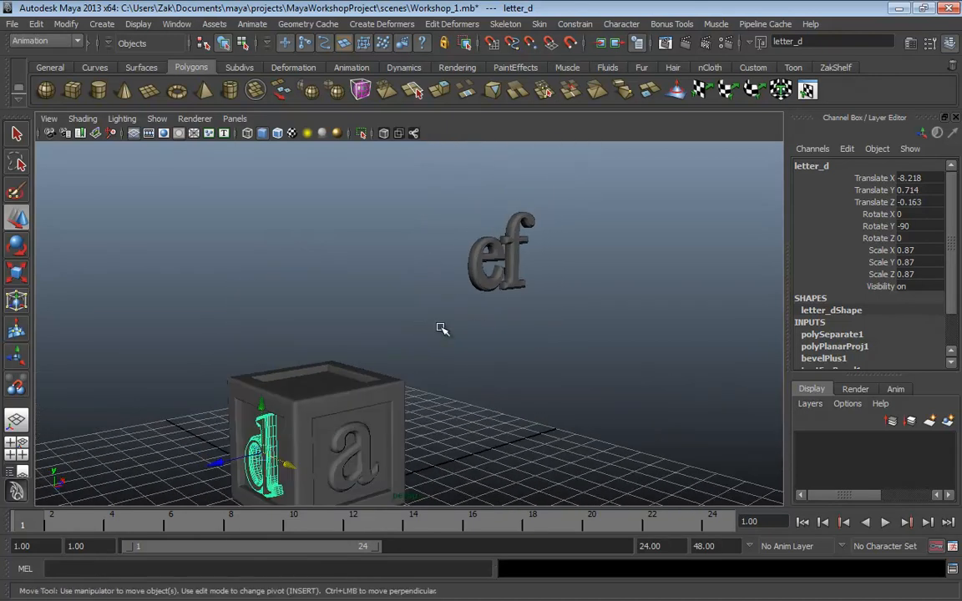
pyautogui.keyDown('alt'); pyautogui.moveTo(468, 280); pyautogui.dragTo(580, 291); pyautogui.keyUp('alt')
pyautogui.click(378, 245)
pyautogui.keyDown('alt'); pyautogui.moveTo(401, 259); pyautogui.dragTo(520, 281); pyautogui.keyUp('alt')
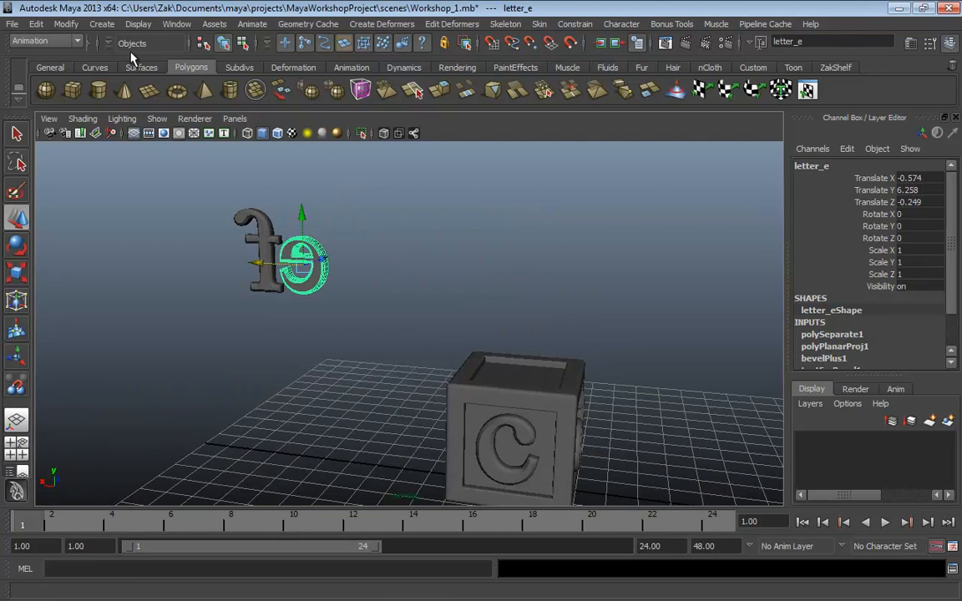
pyautogui.click(66, 23)
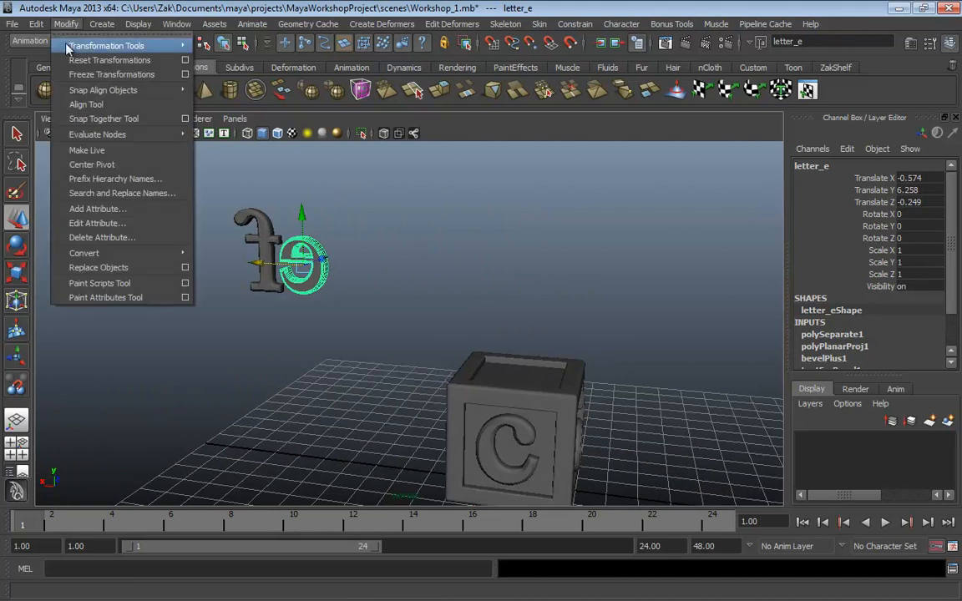
pyautogui.click(103, 118)
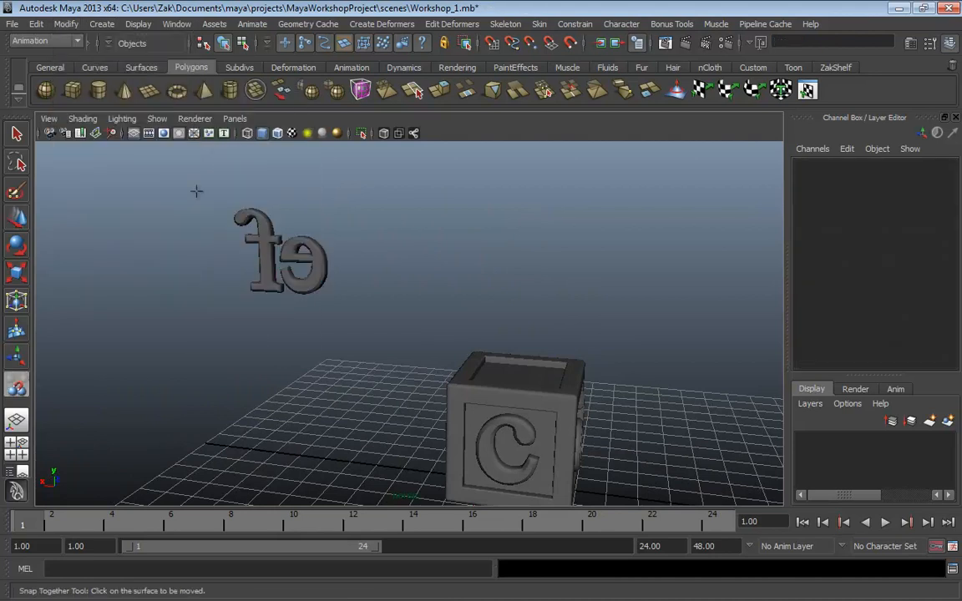
pyautogui.click(315, 268)
pyautogui.keyDown('alt'); pyautogui.moveTo(553, 227); pyautogui.dragTo(418, 326); pyautogui.keyUp('alt')
pyautogui.click(451, 431)
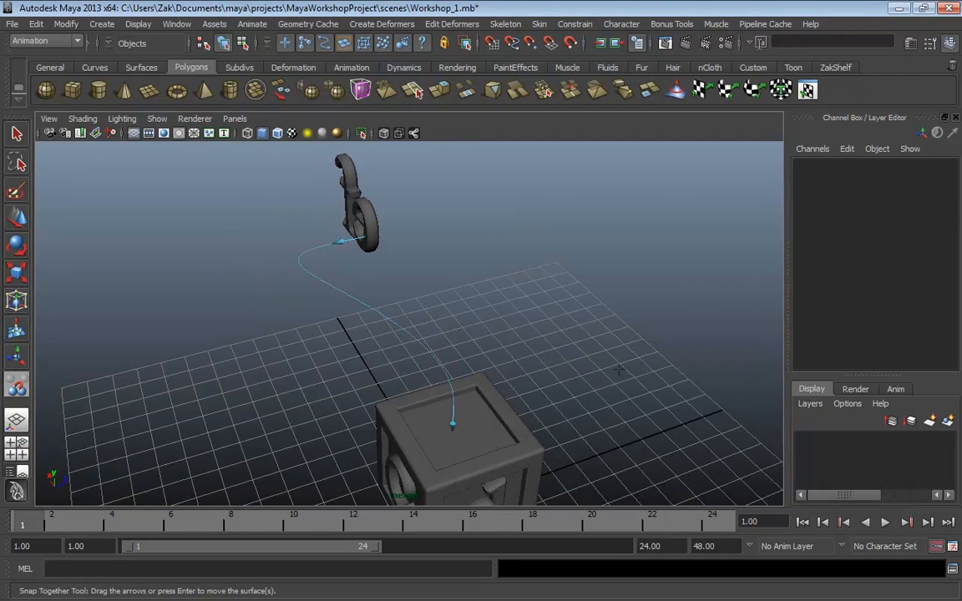
pyautogui.press('Return')
# - Select letter e, adjust its position within the crate's top panel, and deselect it
pyautogui.keyDown('alt'); pyautogui.moveTo(607, 353); pyautogui.dragTo(378, 372); pyautogui.keyUp('alt')
pyautogui.press('w')
pyautogui.click(330, 382)
pyautogui.keyDown('alt'); pyautogui.moveTo(449, 399); pyautogui.dragTo(483, 218); pyautogui.keyUp('alt')
pyautogui.click(420, 335)
pyautogui.click(419, 336)
pyautogui.click(538, 283)
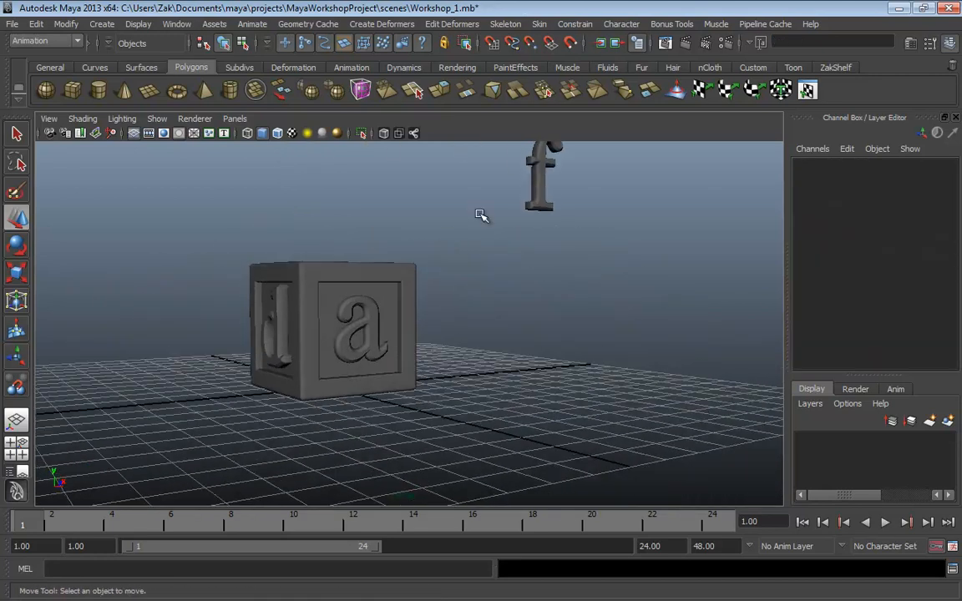
# - Snap the letter f mesh onto the crate's bottom panel with the Snap Together tool
pyautogui.click(543, 180)
pyautogui.keyDown('alt'); pyautogui.moveTo(543, 179); pyautogui.dragTo(421, 170); pyautogui.keyUp('alt')
pyautogui.click(66, 23)
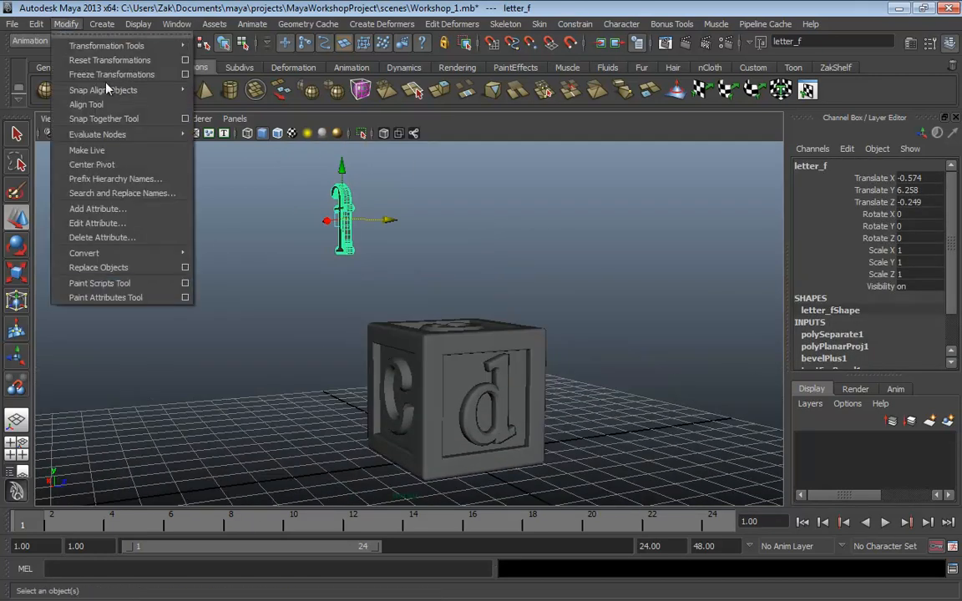
pyautogui.click(103, 119)
pyautogui.keyDown('alt'); pyautogui.moveTo(251, 200); pyautogui.dragTo(276, 220); pyautogui.keyUp('alt')
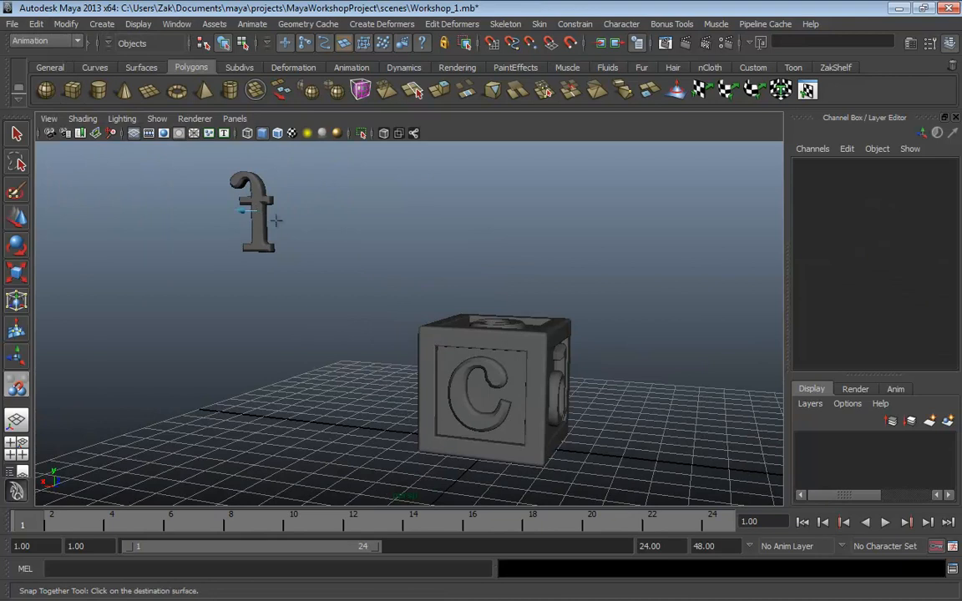
pyautogui.keyDown('alt'); pyautogui.moveTo(410, 279); pyautogui.dragTo(430, 272); pyautogui.keyUp('alt')
pyautogui.click(425, 269)
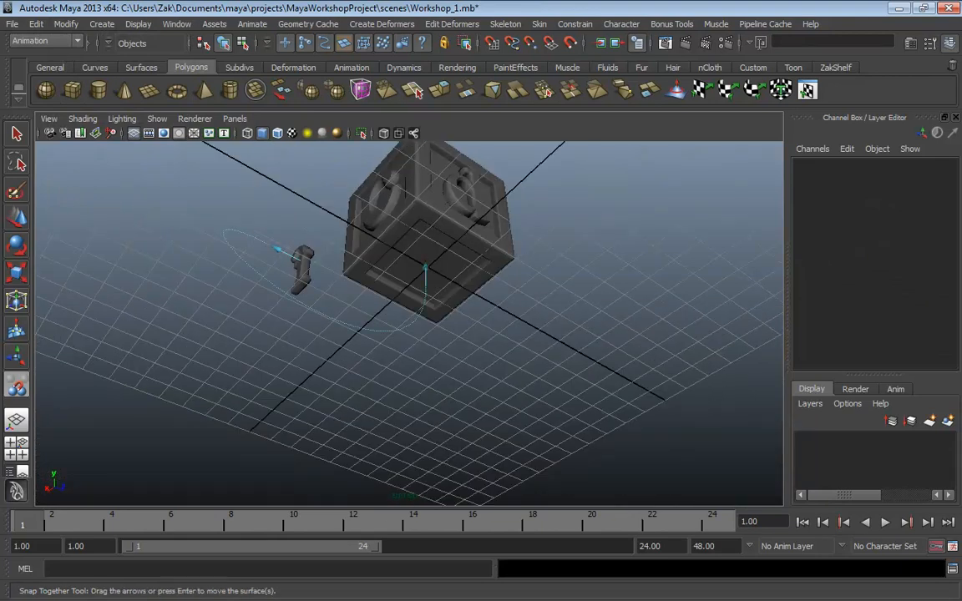
pyautogui.press('Return')
# - Scale letter f uniformly to about 0.836 so it fits inside the crate's bottom panel
pyautogui.keyDown('alt'); pyautogui.moveTo(561, 266); pyautogui.dragTo(354, 317); pyautogui.keyUp('alt')
pyautogui.keyDown('alt'); pyautogui.moveTo(354, 317); pyautogui.dragTo(364, 369, button='right'); pyautogui.keyUp('alt')
pyautogui.keyDown('alt'); pyautogui.moveTo(364, 369); pyautogui.dragTo(406, 372, button='middle'); pyautogui.keyUp('alt')
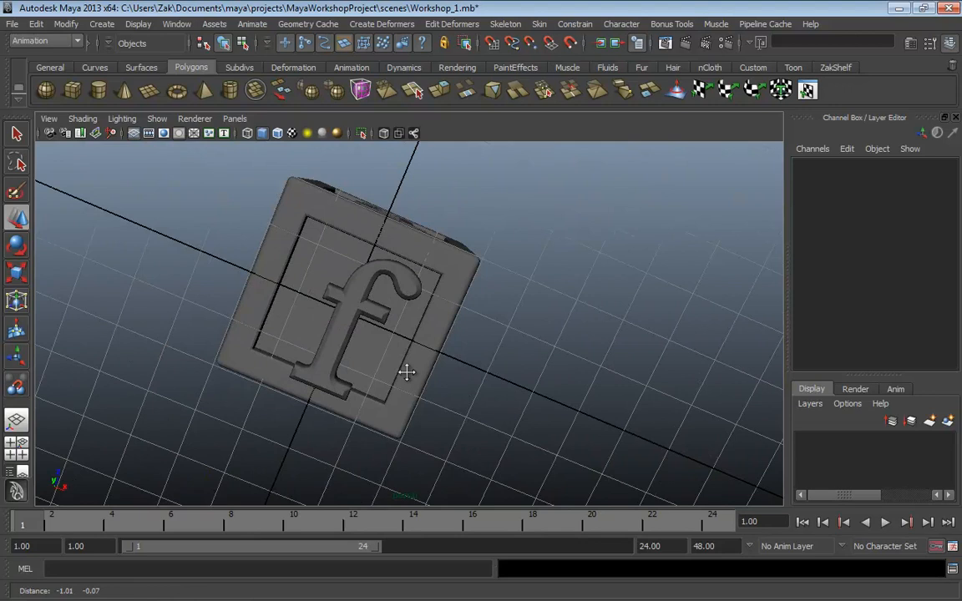
pyautogui.click(354, 324)
pyautogui.press('r')
pyautogui.click(355, 326)
pyautogui.moveTo(357, 326)
pyautogui.mouseDown()
pyautogui.moveTo(357, 316)
pyautogui.moveTo(428, 373)
pyautogui.moveTo(363, 325)
pyautogui.moveTo(380, 306)
pyautogui.moveTo(362, 314)
pyautogui.mouseUp()
# - Position letter f centrally in the bottom panel's recess and deselect it
pyautogui.press('w')
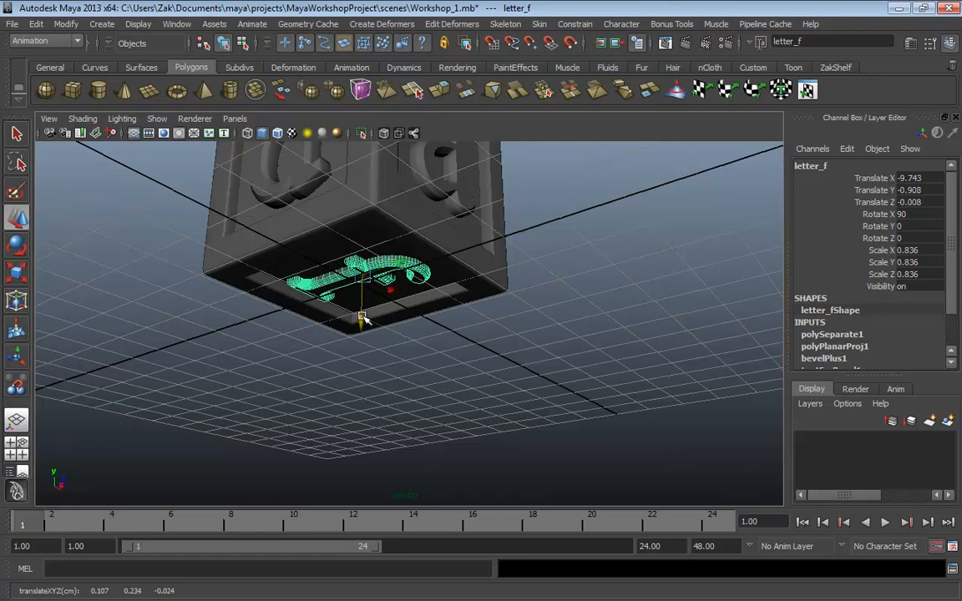
pyautogui.keyDown('alt'); pyautogui.moveTo(414, 279); pyautogui.dragTo(500, 213); pyautogui.keyUp('alt')
pyautogui.click(390, 254)
pyautogui.click(518, 204)
# - Nudge letter d in its side panel to about X -8.126 and Z -0.205
pyautogui.keyDown('alt'); pyautogui.moveTo(555, 194); pyautogui.dragTo(544, 369); pyautogui.keyUp('alt')
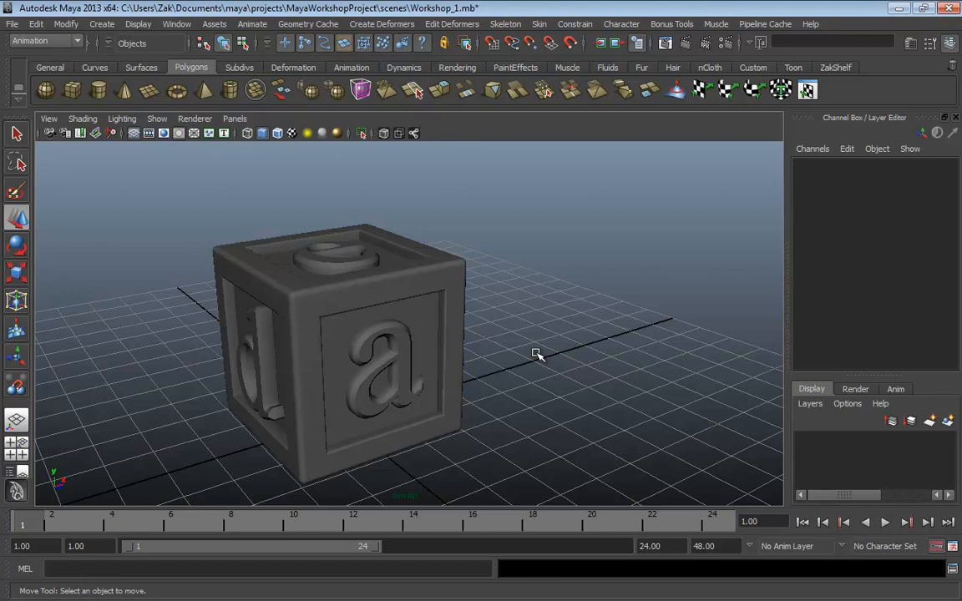
pyautogui.keyDown('alt'); pyautogui.moveTo(517, 332); pyautogui.dragTo(373, 306); pyautogui.keyUp('alt')
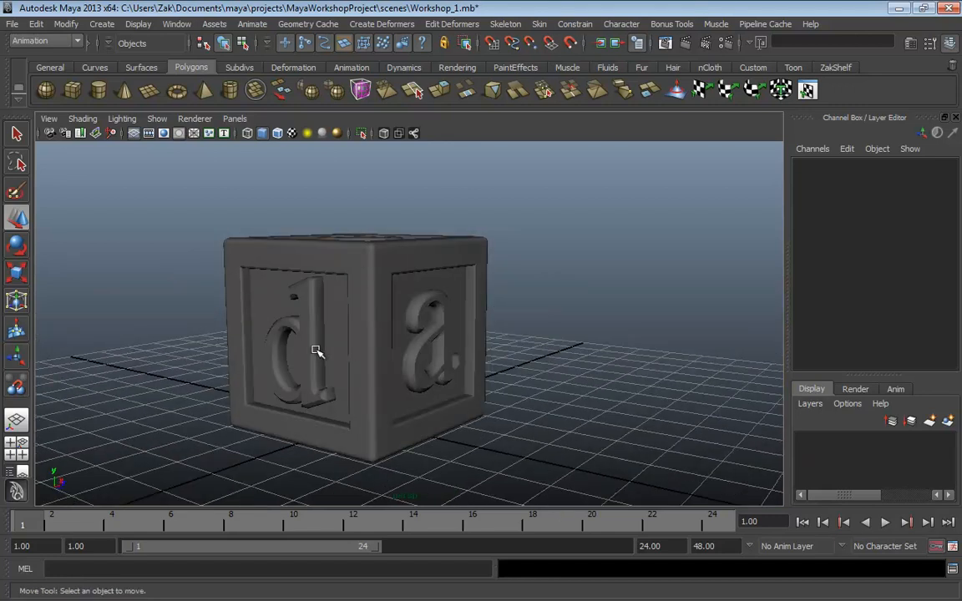
pyautogui.click(292, 319)
pyautogui.keyDown('alt'); pyautogui.moveTo(297, 321); pyautogui.dragTo(322, 369); pyautogui.keyUp('alt')
pyautogui.moveTo(252, 382); pyautogui.dragTo(394, 340)
pyautogui.moveTo(459, 329); pyautogui.dragTo(448, 329)
# - Enlarge letter e uniformly to better fill the crate's top panel
pyautogui.keyDown('alt'); pyautogui.moveTo(553, 298); pyautogui.dragTo(393, 303); pyautogui.keyUp('alt')
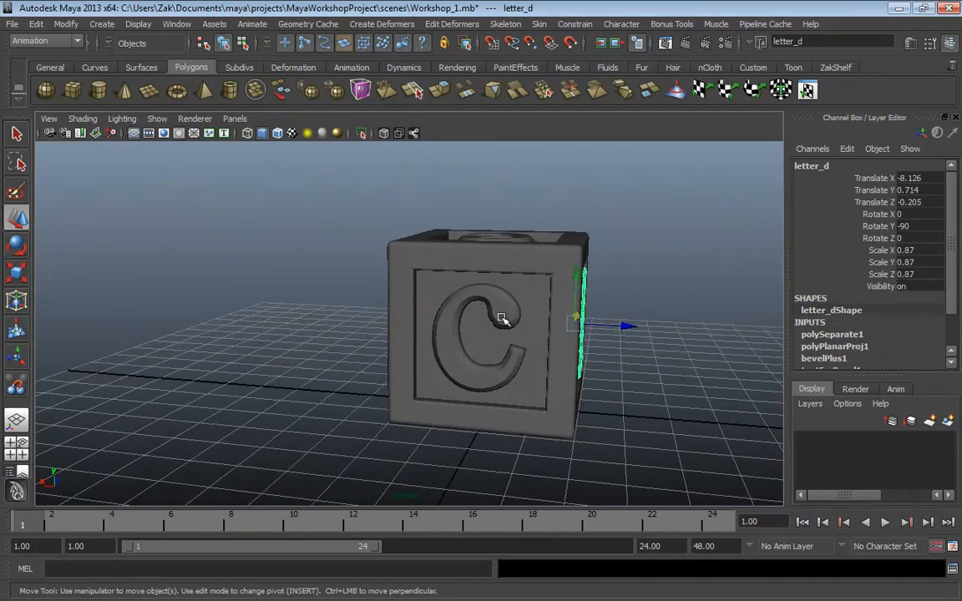
pyautogui.click(451, 285)
pyautogui.keyDown('alt'); pyautogui.moveTo(461, 259); pyautogui.dragTo(508, 326); pyautogui.keyUp('alt')
pyautogui.click(510, 324)
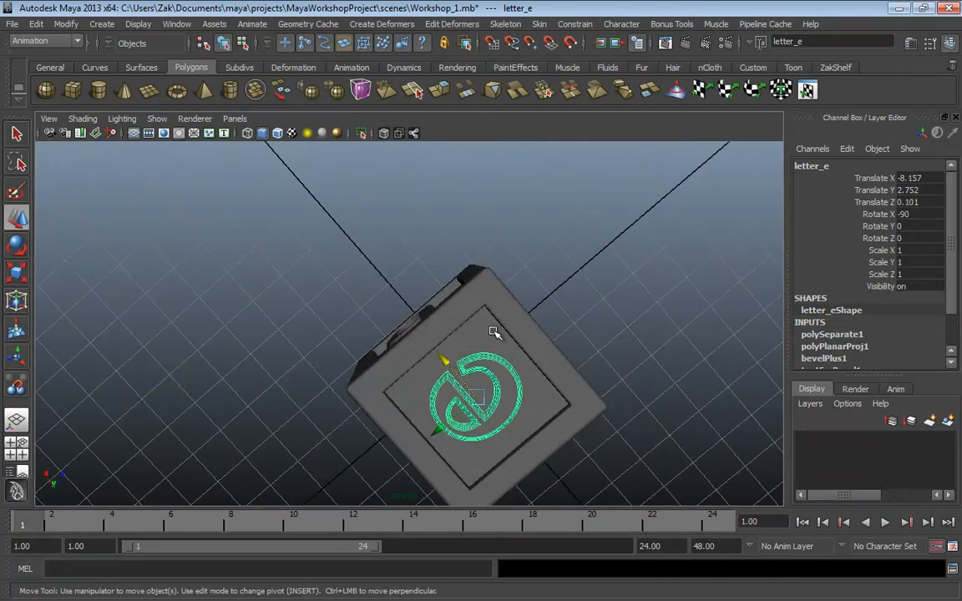
pyautogui.press('r')
pyautogui.moveTo(475, 397); pyautogui.dragTo(487, 404)
# - Enlarge letter a slightly and uniformly within the crate's front panel
pyautogui.click(294, 386)
pyautogui.keyDown('alt'); pyautogui.moveTo(294, 387); pyautogui.dragTo(383, 331); pyautogui.keyUp('alt')
pyautogui.click(346, 333)
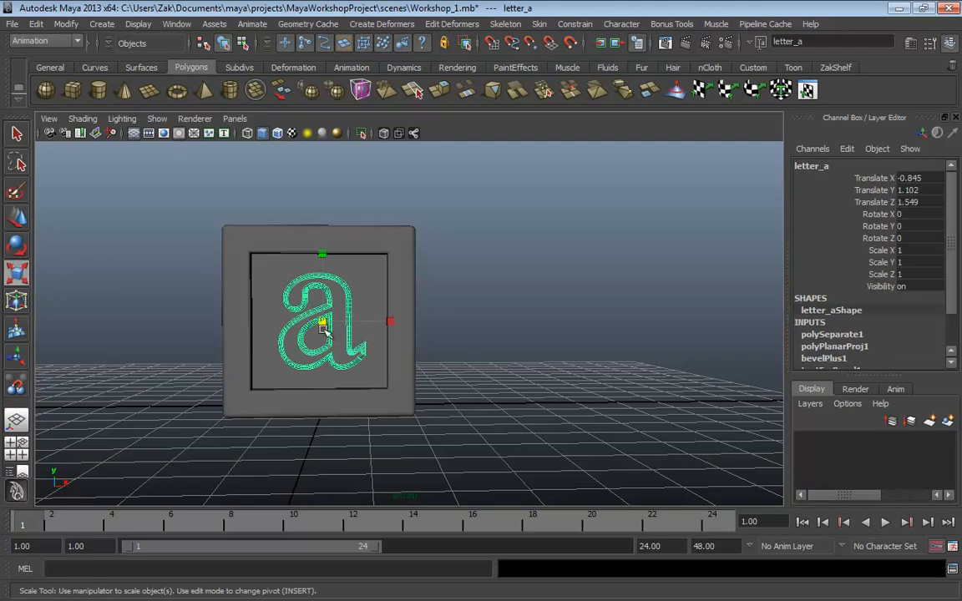
pyautogui.moveTo(323, 322); pyautogui.dragTo(330, 317)
# - Group the crate and all its letters under Parent, with the group pivot at Center and position preserved
pyautogui.keyDown('alt'); pyautogui.moveTo(330, 317); pyautogui.dragTo(545, 407); pyautogui.keyUp('alt')
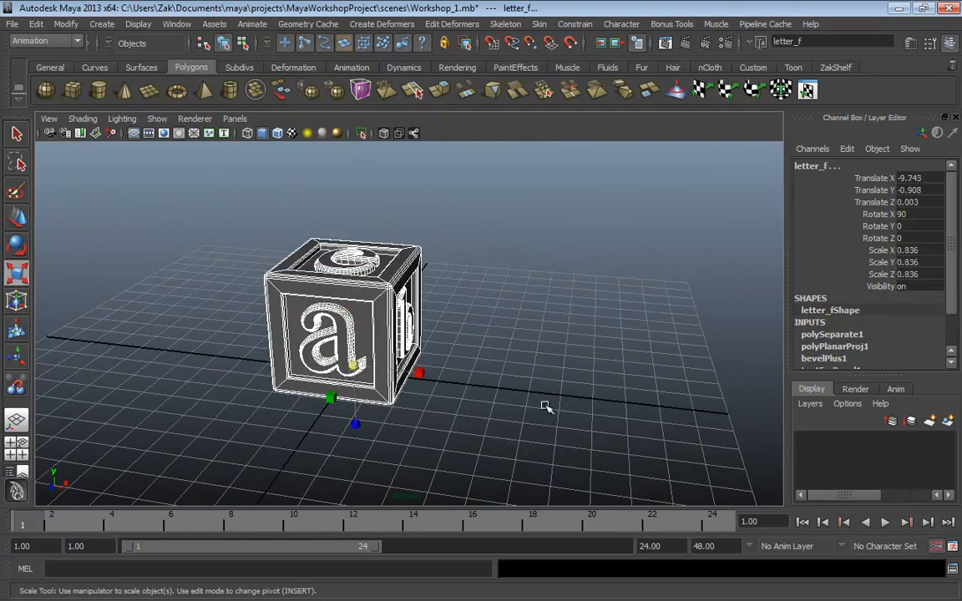
pyautogui.keyDown('alt'); pyautogui.moveTo(428, 391); pyautogui.dragTo(284, 297); pyautogui.keyUp('alt')
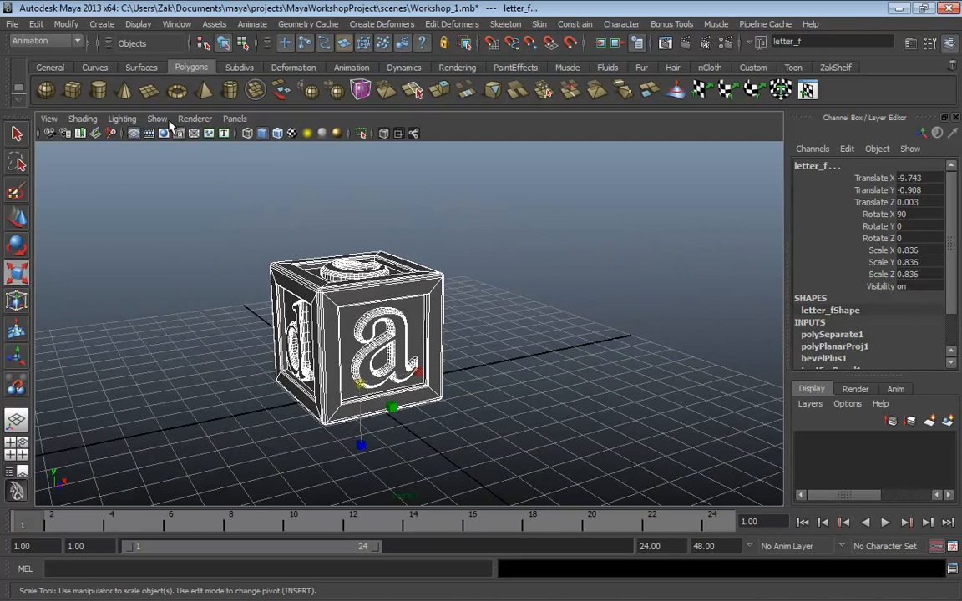
pyautogui.click(35, 25)
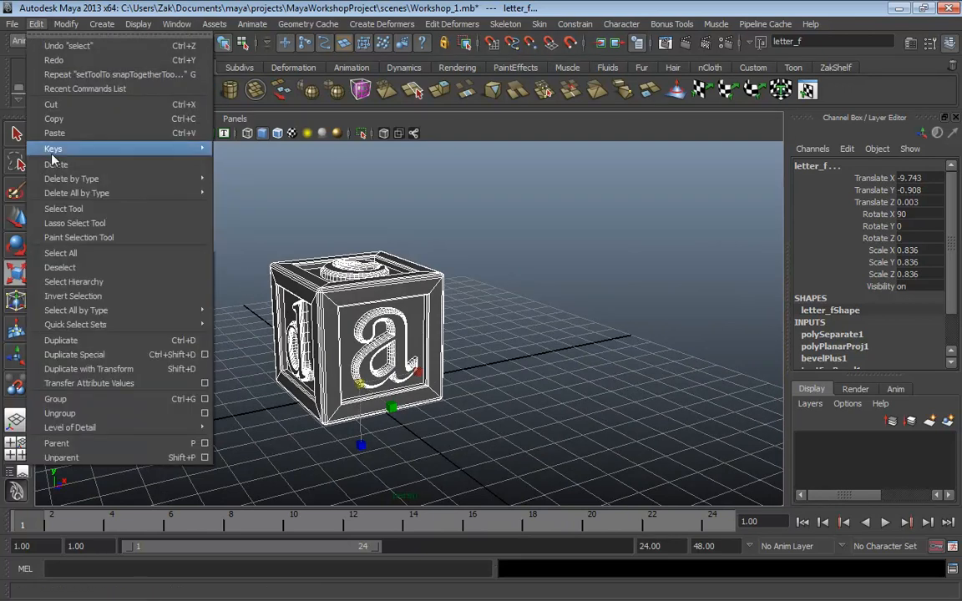
pyautogui.click(204, 399)
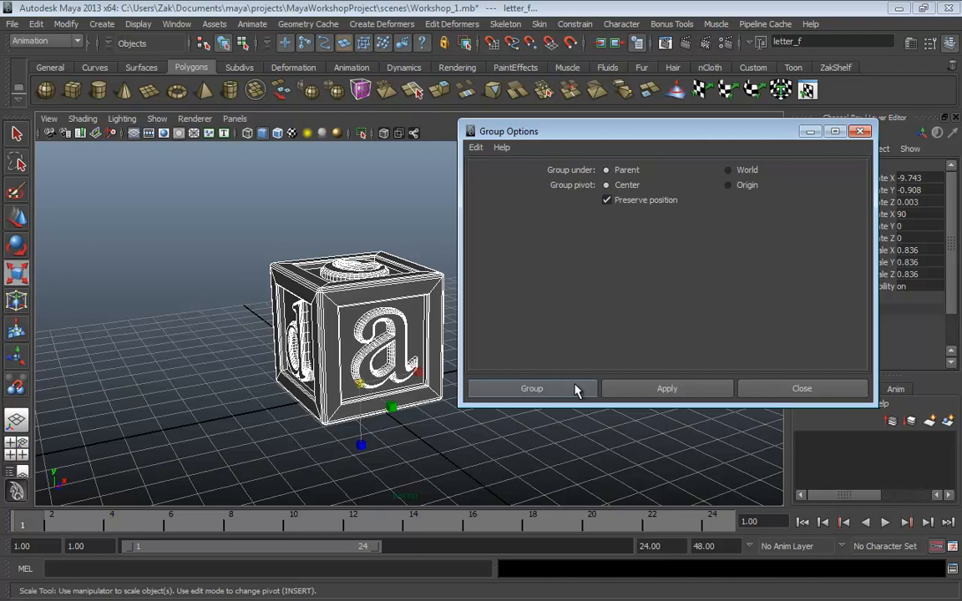
pyautogui.click(544, 391)
# - Try moving the new group as a single unit and undo the move
pyautogui.keyDown('alt'); pyautogui.moveTo(538, 360); pyautogui.dragTo(451, 354); pyautogui.keyUp('alt')
pyautogui.press('w')
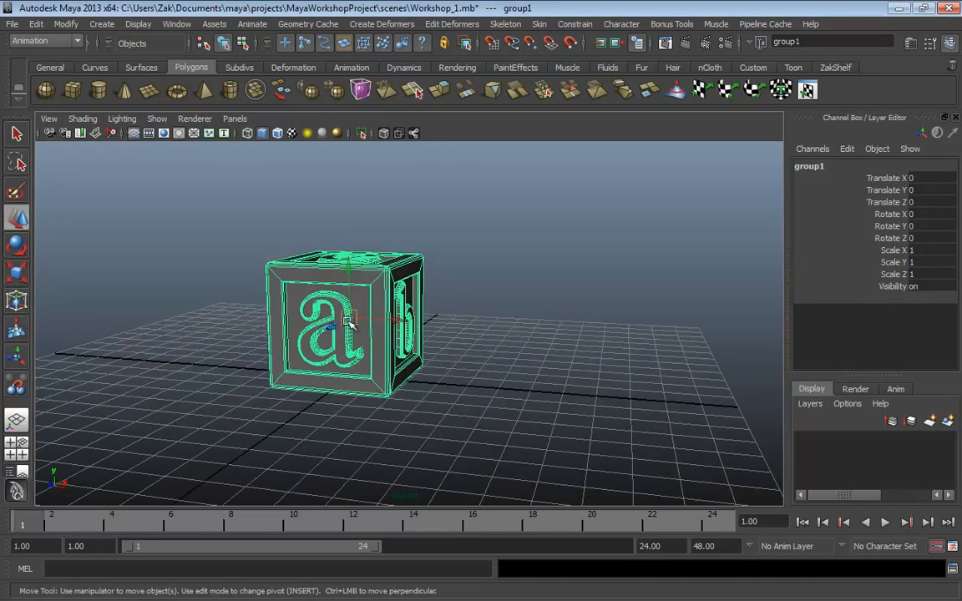
pyautogui.moveTo(348, 324); pyautogui.dragTo(318, 252)
pyautogui.hotkey('ctrl', 'z')
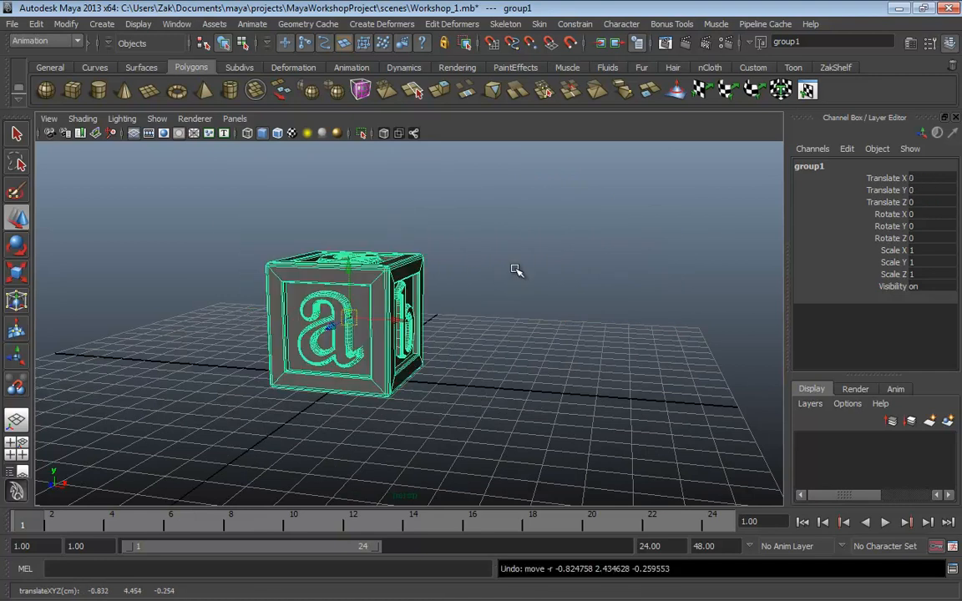
pyautogui.keyDown('alt'); pyautogui.moveTo(515, 270); pyautogui.dragTo(566, 270); pyautogui.keyUp('alt')
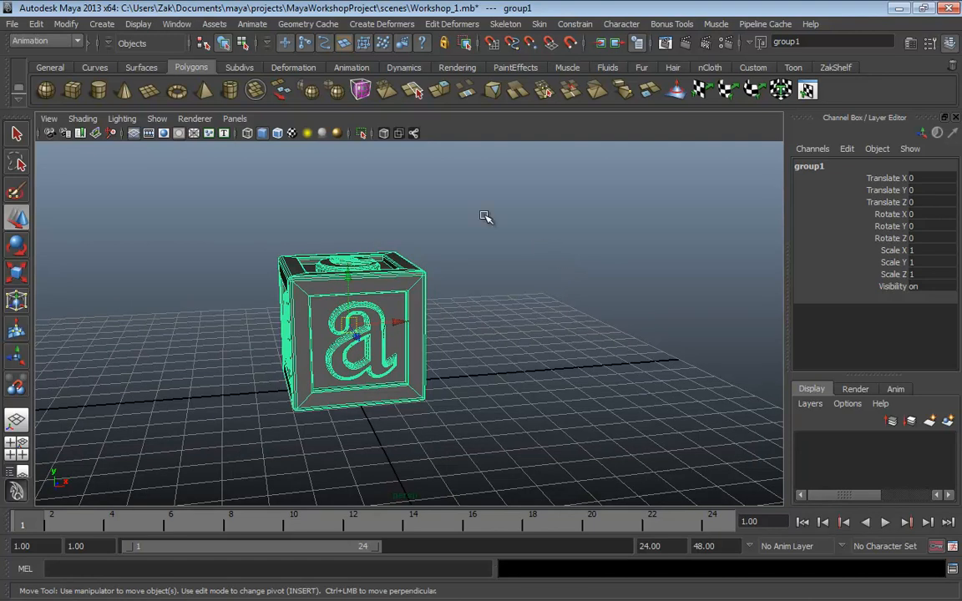
# - Show the scene in the Hypergraph hierarchy and rename the pCube1 node to letter_block_base
pyautogui.click(174, 24)
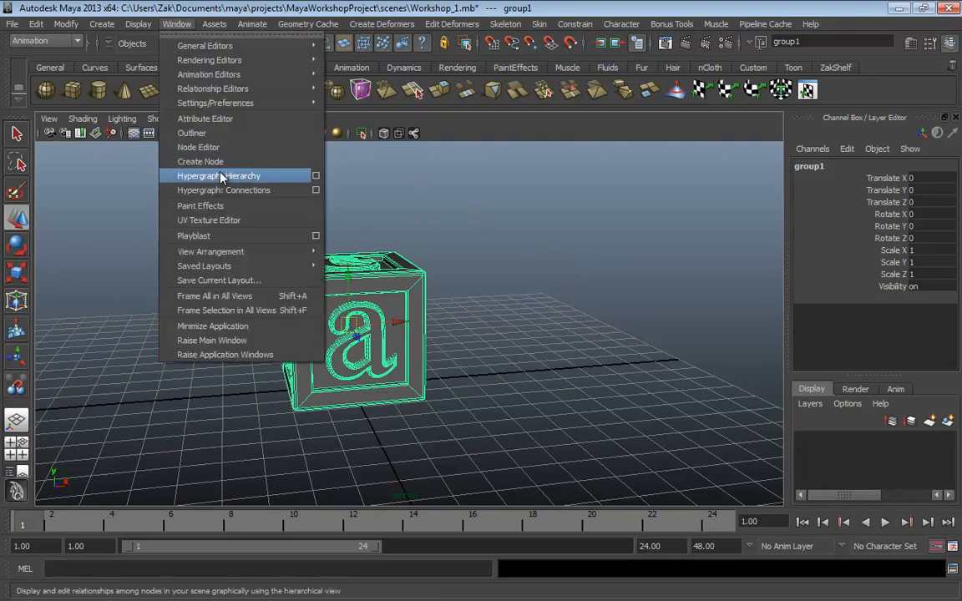
pyautogui.click(239, 177)
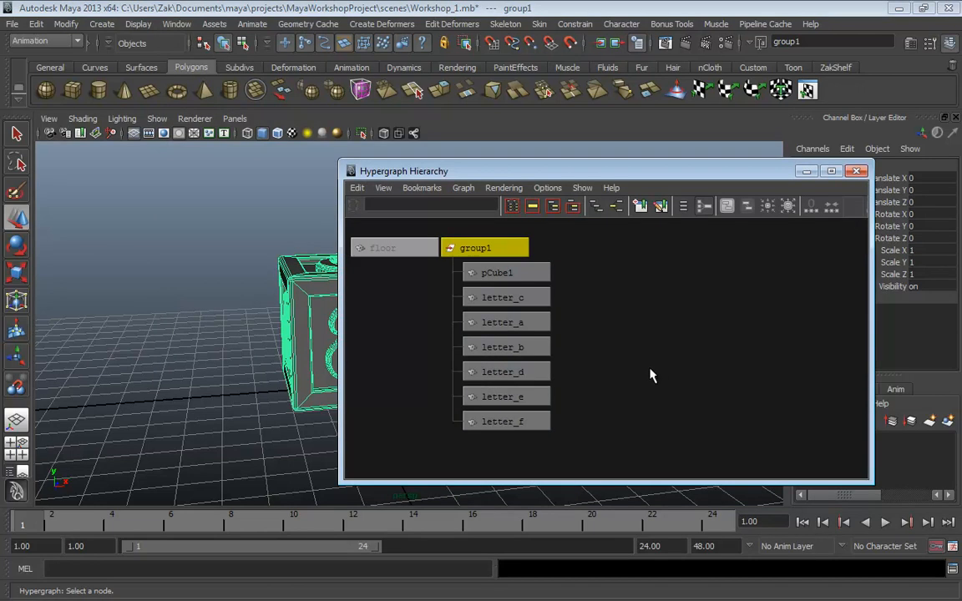
pyautogui.click(535, 252)
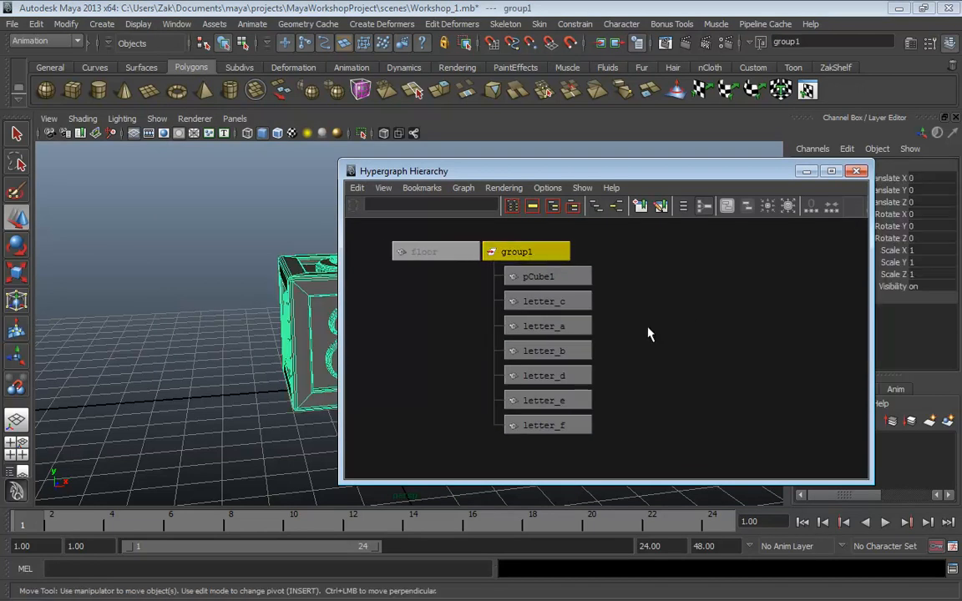
pyautogui.click(552, 276)
pyautogui.click(579, 302)
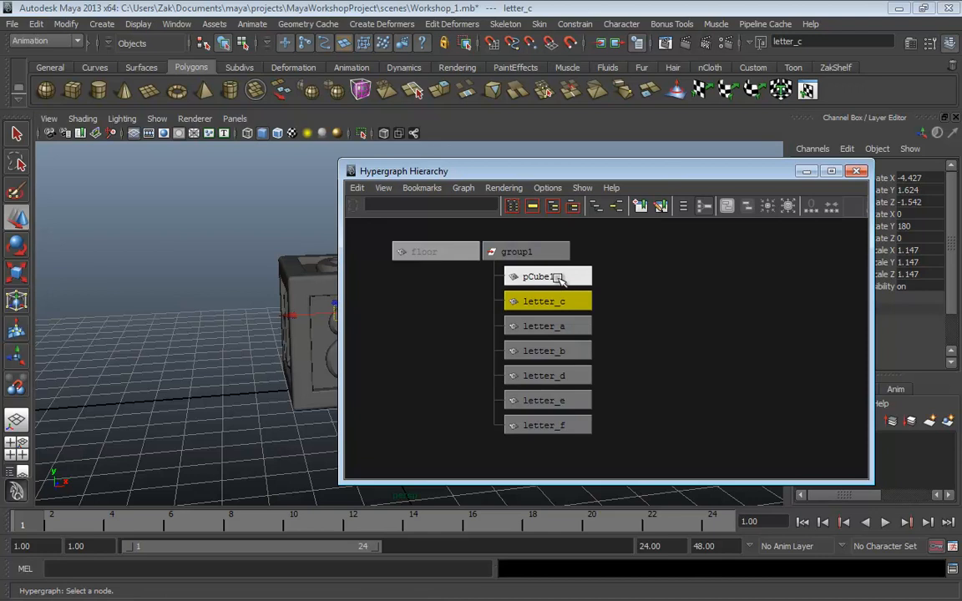
pyautogui.click(553, 277)
pyautogui.moveTo(682, 179); pyautogui.dragTo(580, 185)
pyautogui.click(808, 166)
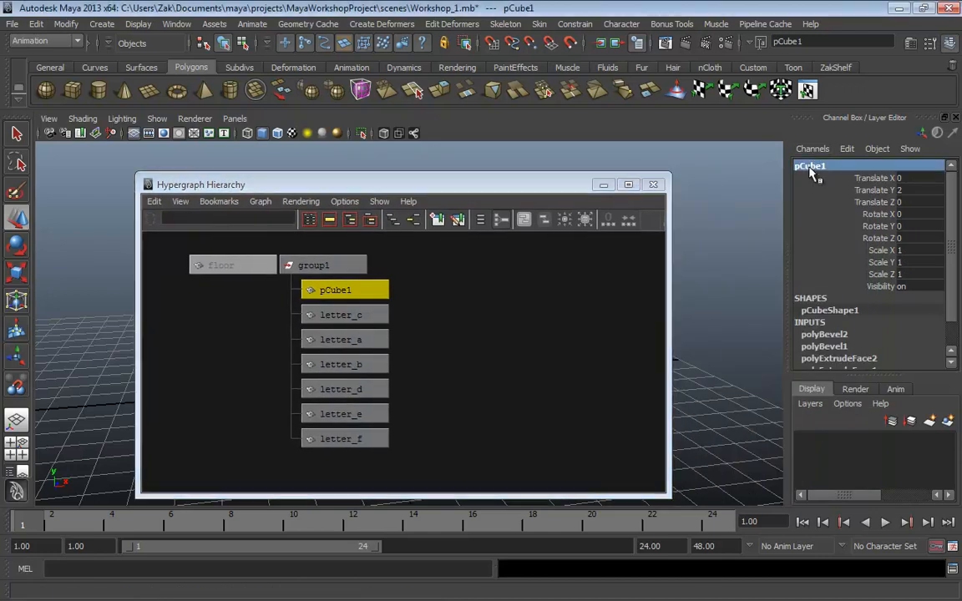
pyautogui.write('letter_bl')
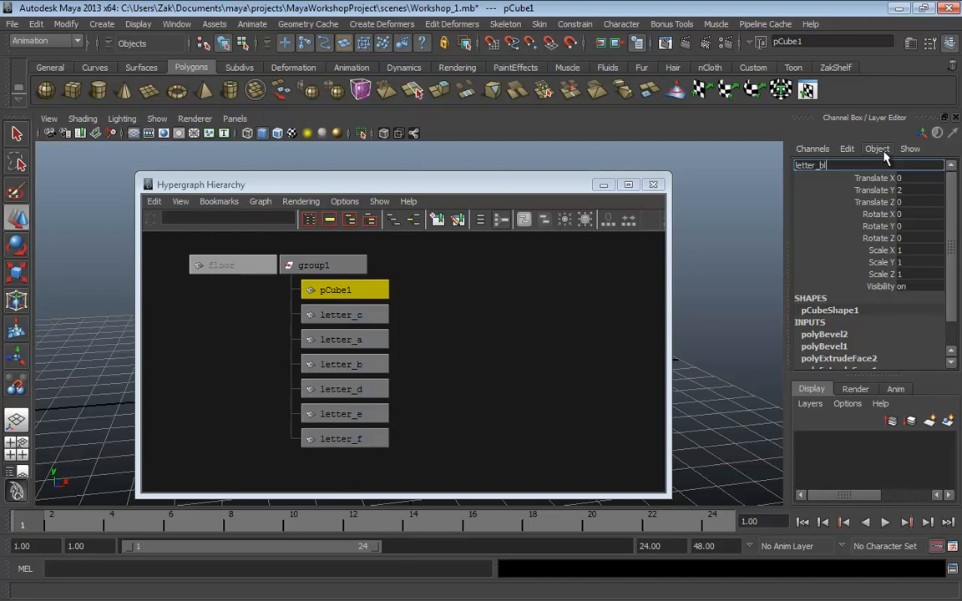
pyautogui.write('ock_base')
pyautogui.press('Return')
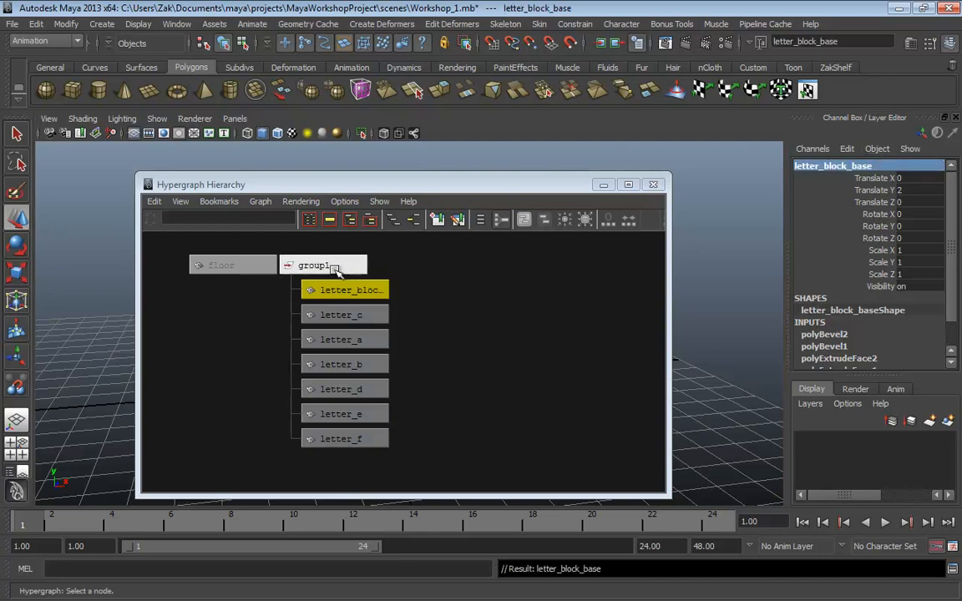
# - Rename the group1 node to letter_block_grp and close the Hypergraph hierarchy
pyautogui.click(301, 265)
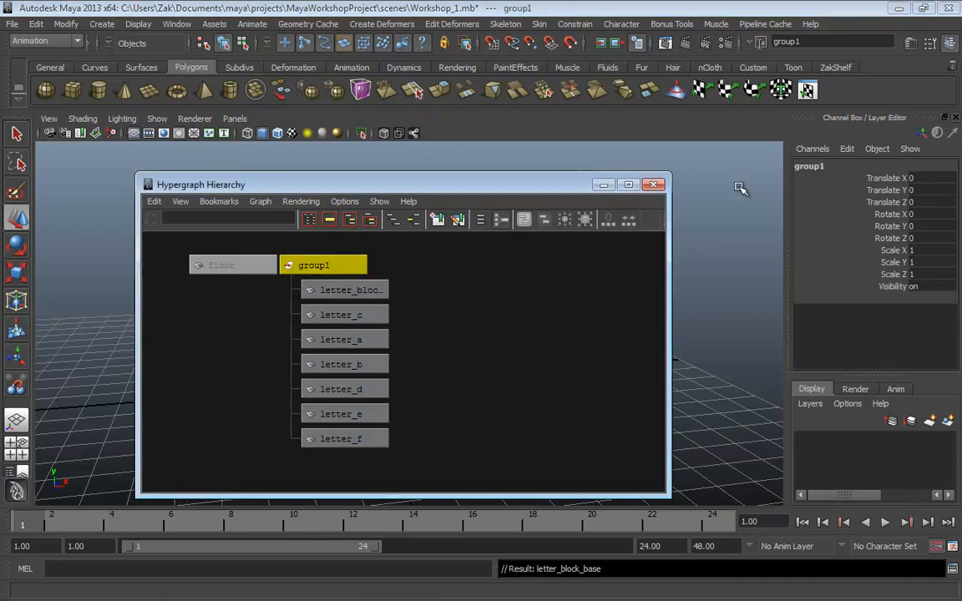
pyautogui.click(808, 165)
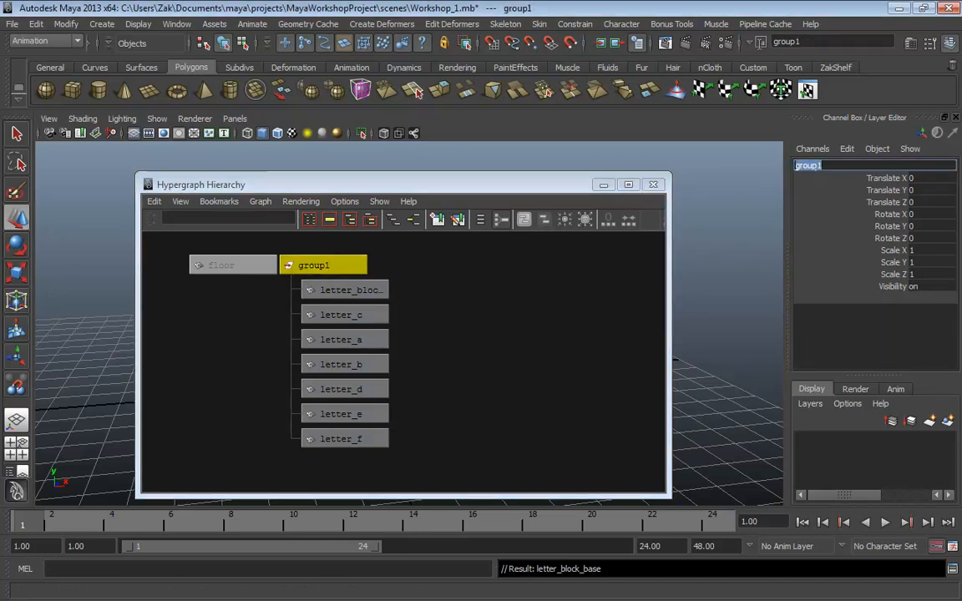
pyautogui.press('BackSpace')
pyautogui.write('letter_block_')
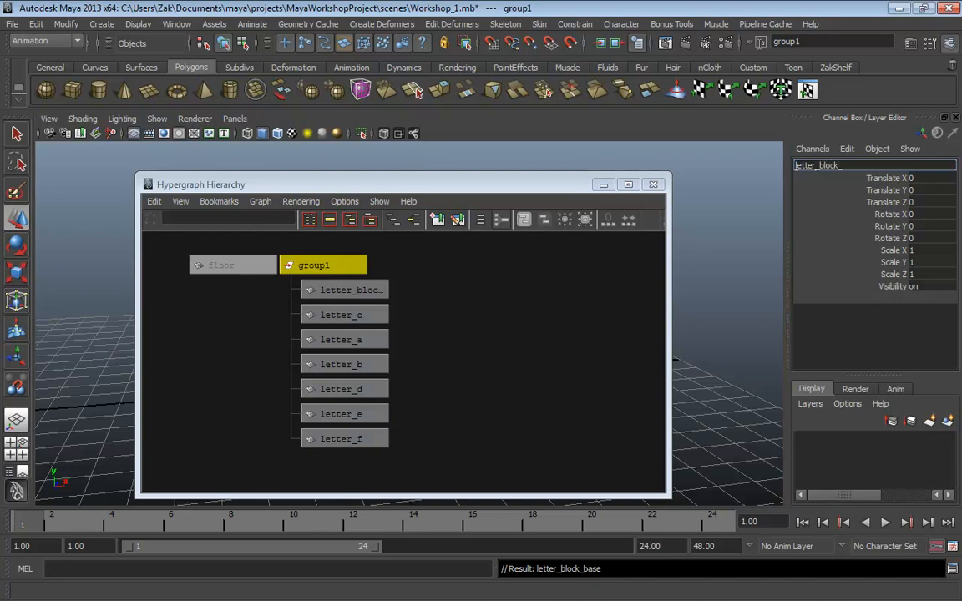
pyautogui.write('grp')
pyautogui.press('Return')
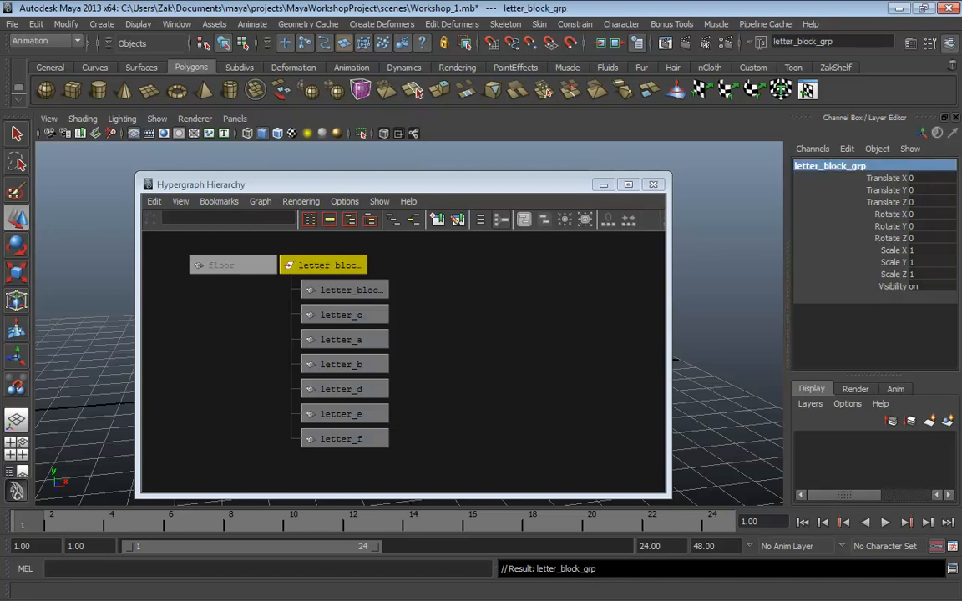
pyautogui.click(653, 185)
# - Try moving the letter block in the perspective view and undo each move
pyautogui.click(533, 301)
pyautogui.keyDown('alt'); pyautogui.moveTo(533, 301); pyautogui.dragTo(543, 277); pyautogui.keyUp('alt')
pyautogui.click(440, 271)
pyautogui.moveTo(392, 286); pyautogui.dragTo(657, 314)
pyautogui.hotkey('ctrl', 'z')
pyautogui.hotkey('ctrl', 'g')
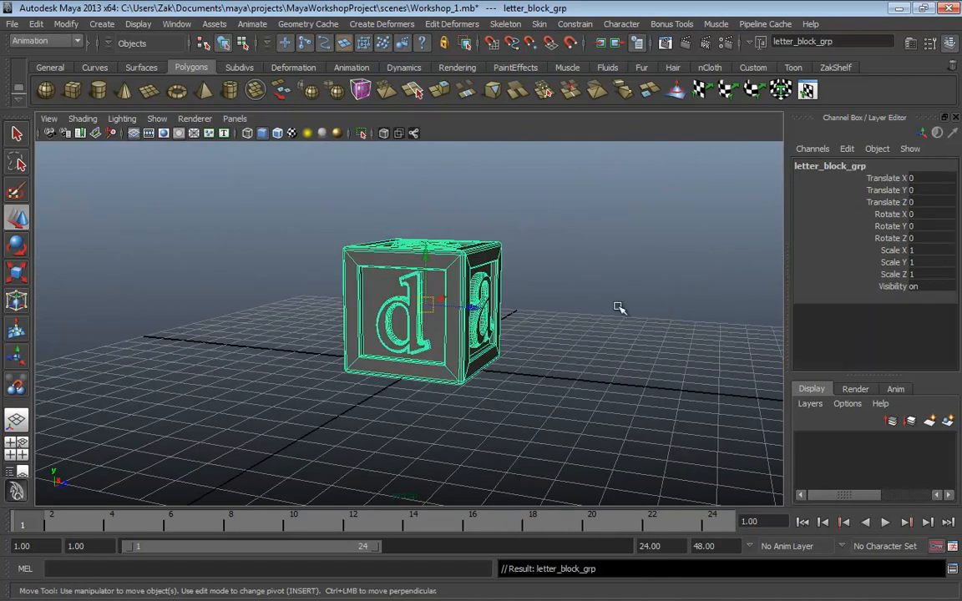
pyautogui.moveTo(427, 301); pyautogui.dragTo(622, 266)
pyautogui.hotkey('ctrl', 'z')
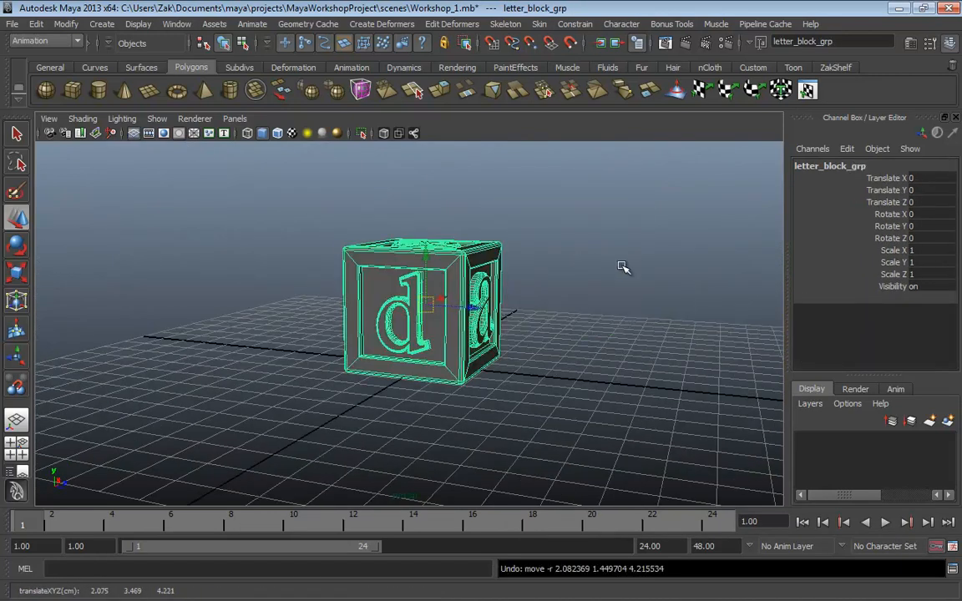
# - Switch the selection mode to Hierarchy and select the whole letter block group in the perspective view
pyautogui.click(622, 266)
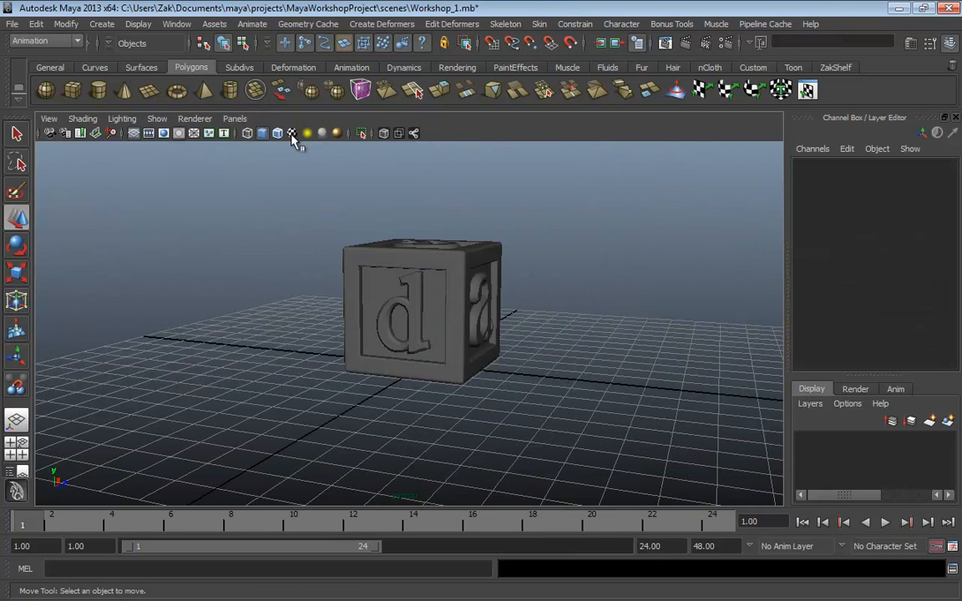
pyautogui.click(203, 48)
pyautogui.click(402, 266)
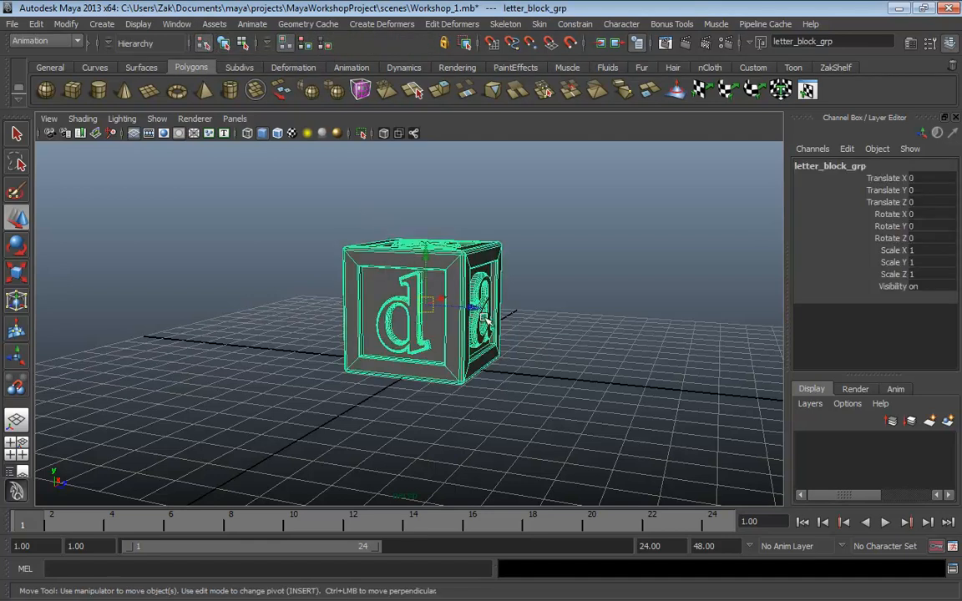
# - Try moving the block selected through its hierarchy and return it to its original position
pyautogui.moveTo(427, 301); pyautogui.dragTo(458, 240)
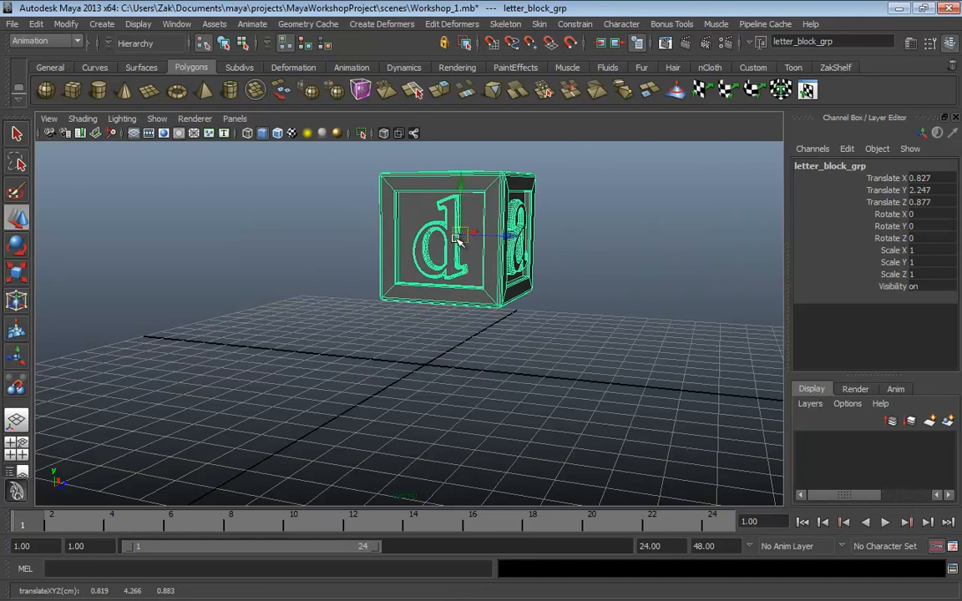
pyautogui.hotkey('ctrl', 'z')
pyautogui.hotkey('ctrl', 'z')
pyautogui.hotkey('ctrl', 'z')
pyautogui.hotkey('ctrl', 'z')
pyautogui.hotkey('ctrl', 'z')
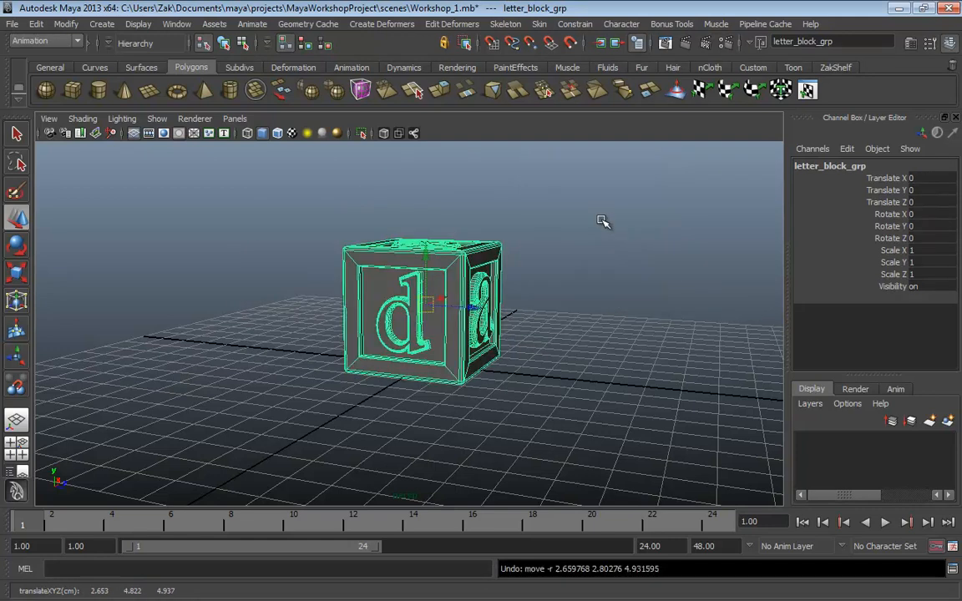
# - Unhide the floor plane from the Hypergraph hierarchy, minimise that window and clear the selection
pyautogui.keyDown('alt'); pyautogui.moveTo(585, 216); pyautogui.dragTo(429, 251); pyautogui.keyUp('alt')
pyautogui.keyDown('alt'); pyautogui.moveTo(458, 338); pyautogui.dragTo(459, 323, button='middle'); pyautogui.keyUp('alt')
pyautogui.keyDown('alt'); pyautogui.moveTo(530, 305); pyautogui.dragTo(361, 298, button='right'); pyautogui.keyUp('alt')
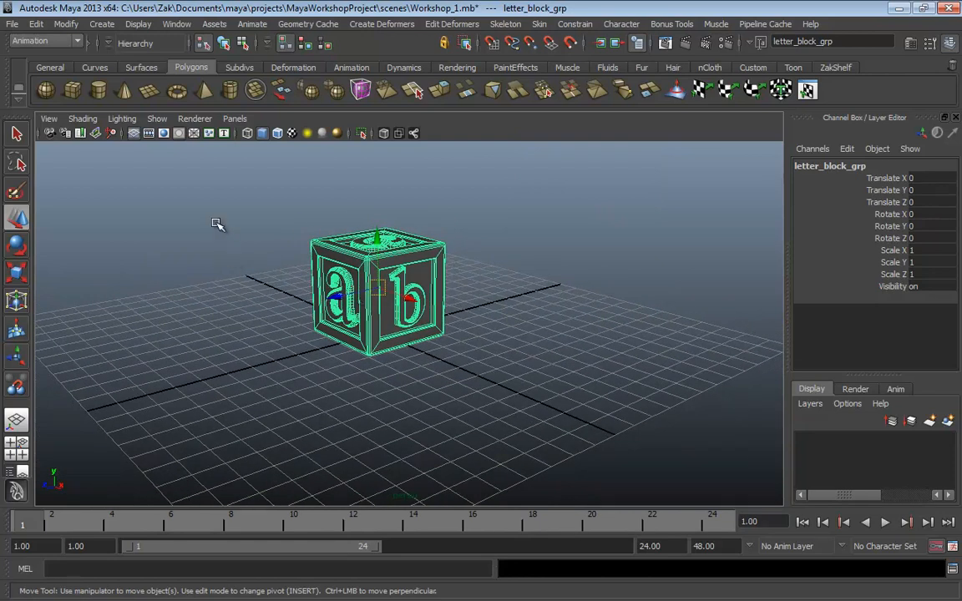
pyautogui.click(174, 25)
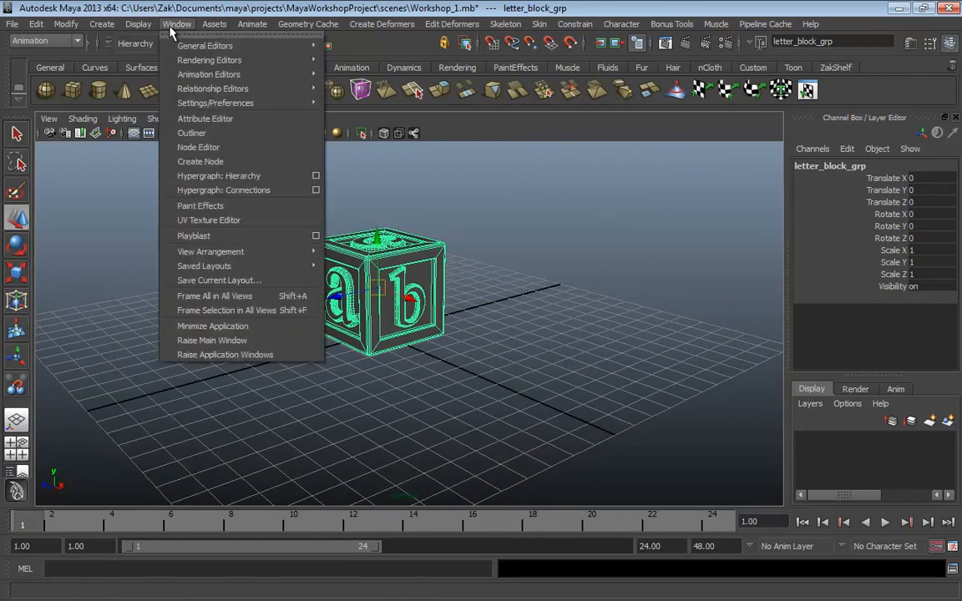
pyautogui.click(205, 173)
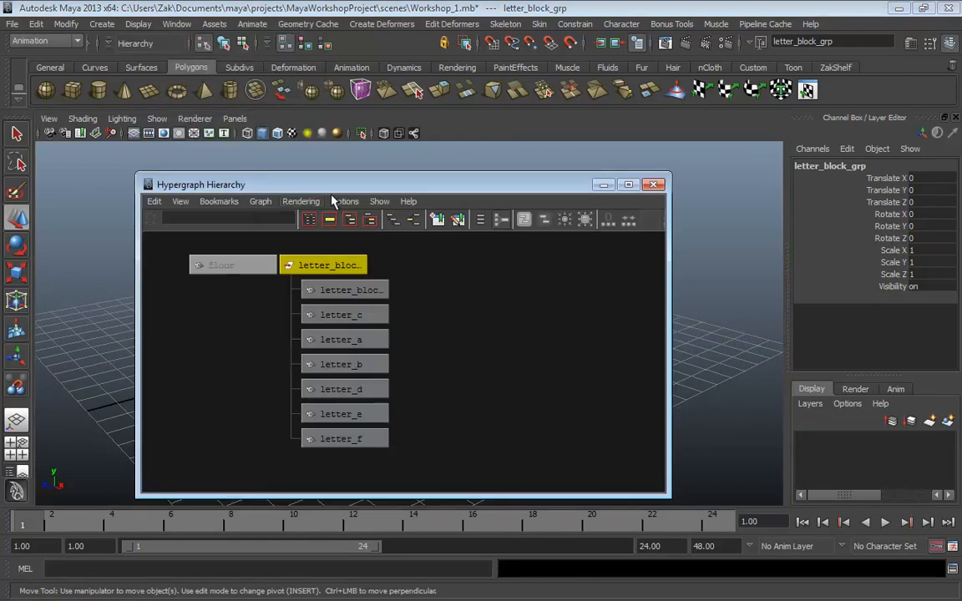
pyautogui.click(230, 265)
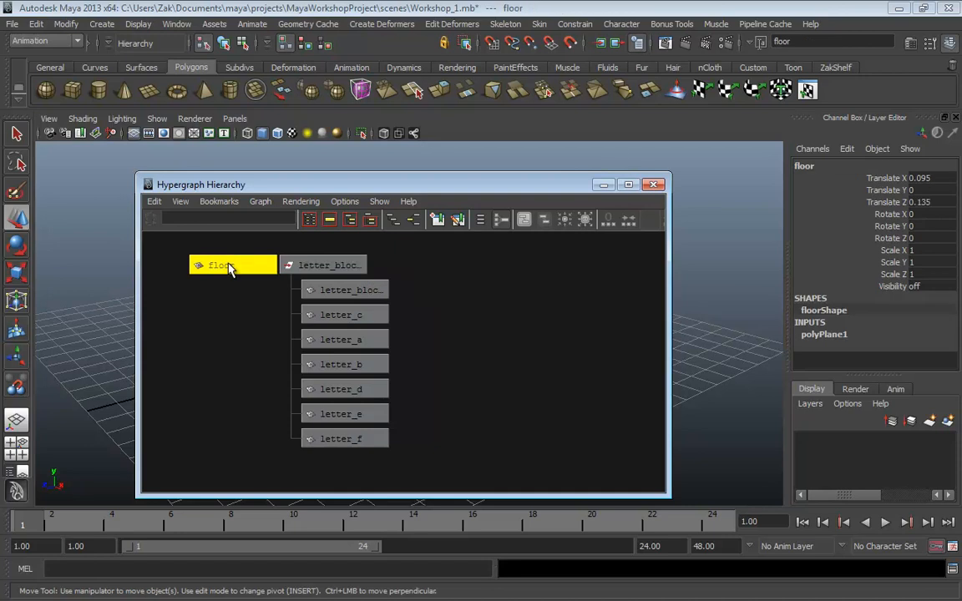
pyautogui.hotkey('shift', 'h')
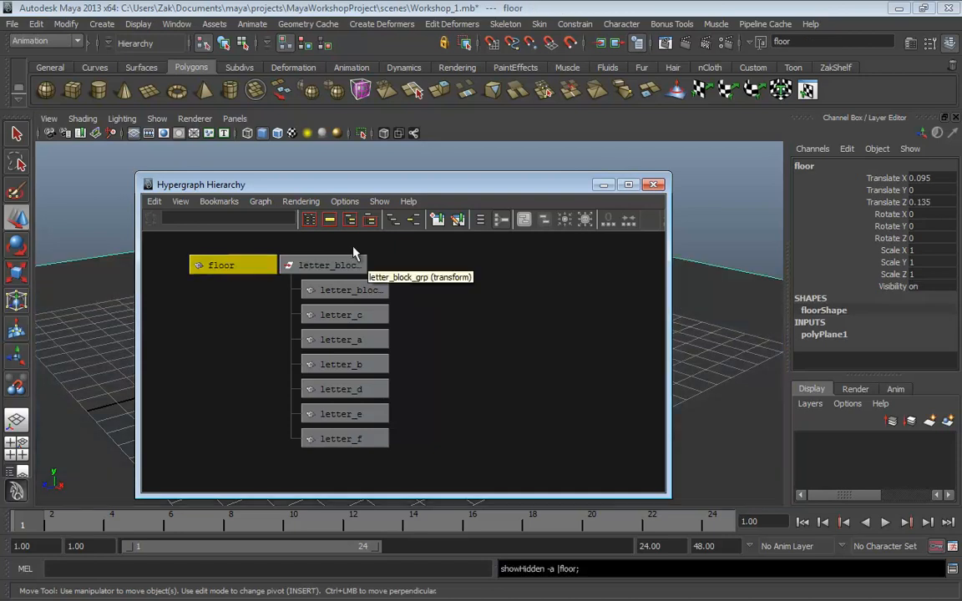
pyautogui.click(603, 185)
pyautogui.keyDown('alt'); pyautogui.moveTo(501, 258); pyautogui.dragTo(552, 273); pyautogui.keyUp('alt')
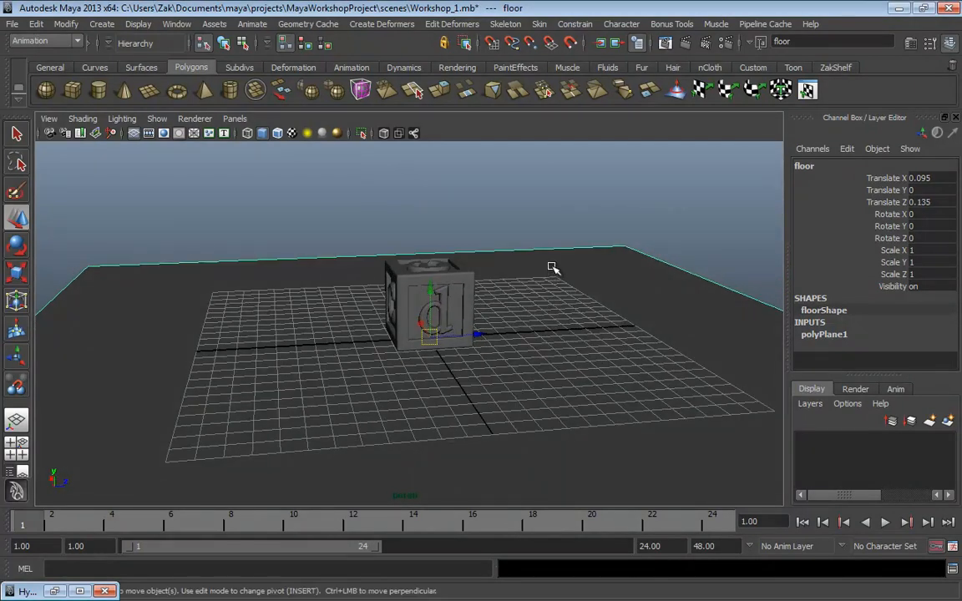
pyautogui.click(541, 215)
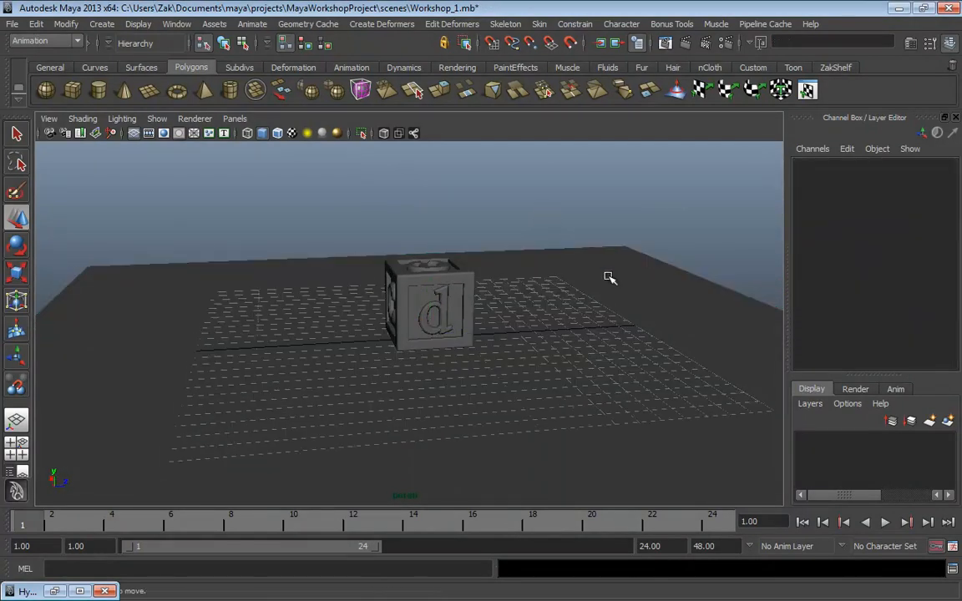
pyautogui.keyDown('alt'); pyautogui.moveTo(608, 274); pyautogui.dragTo(466, 300); pyautogui.keyUp('alt')
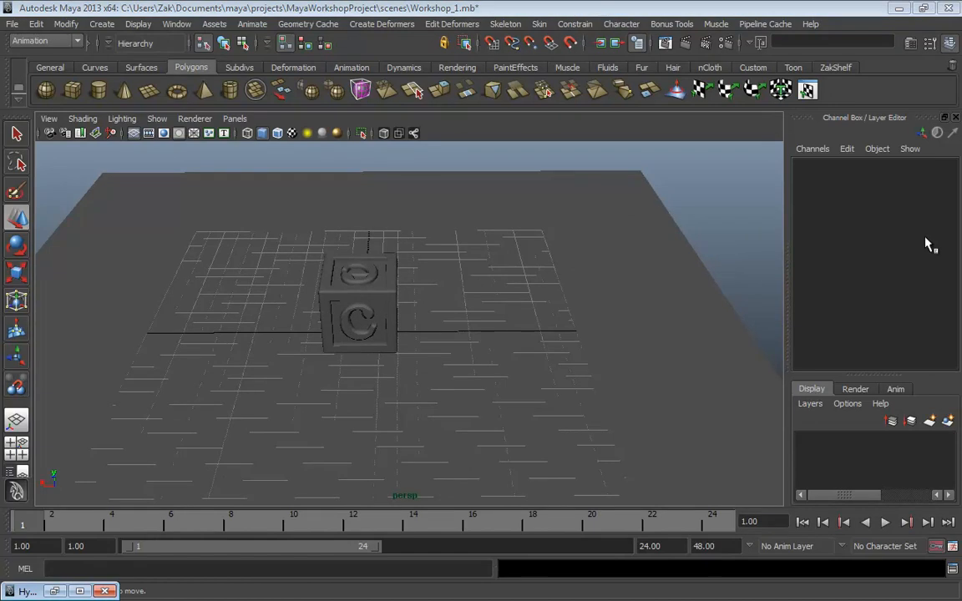
pyautogui.keyDown('alt'); pyautogui.moveTo(547, 275); pyautogui.dragTo(470, 284); pyautogui.keyUp('alt')
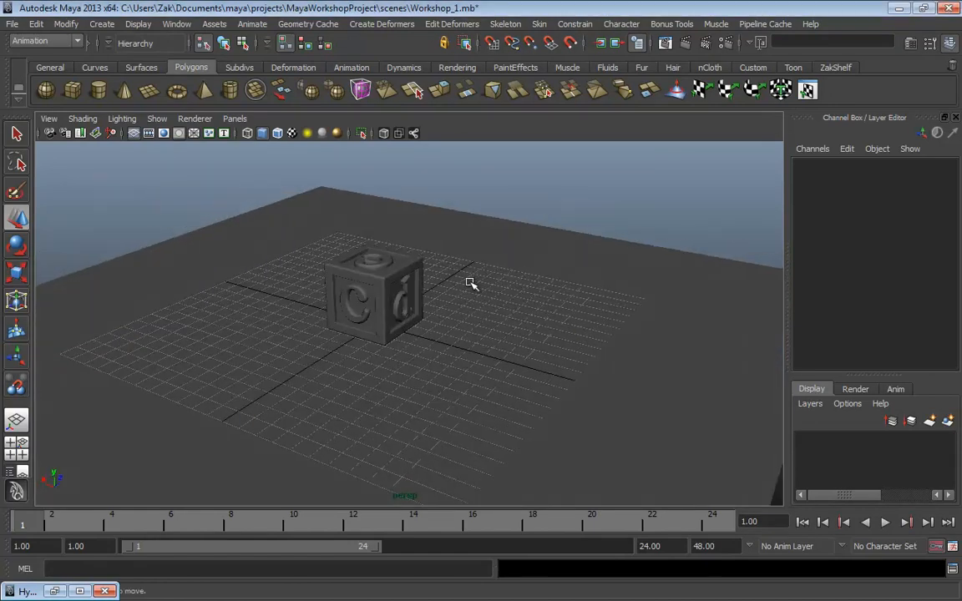